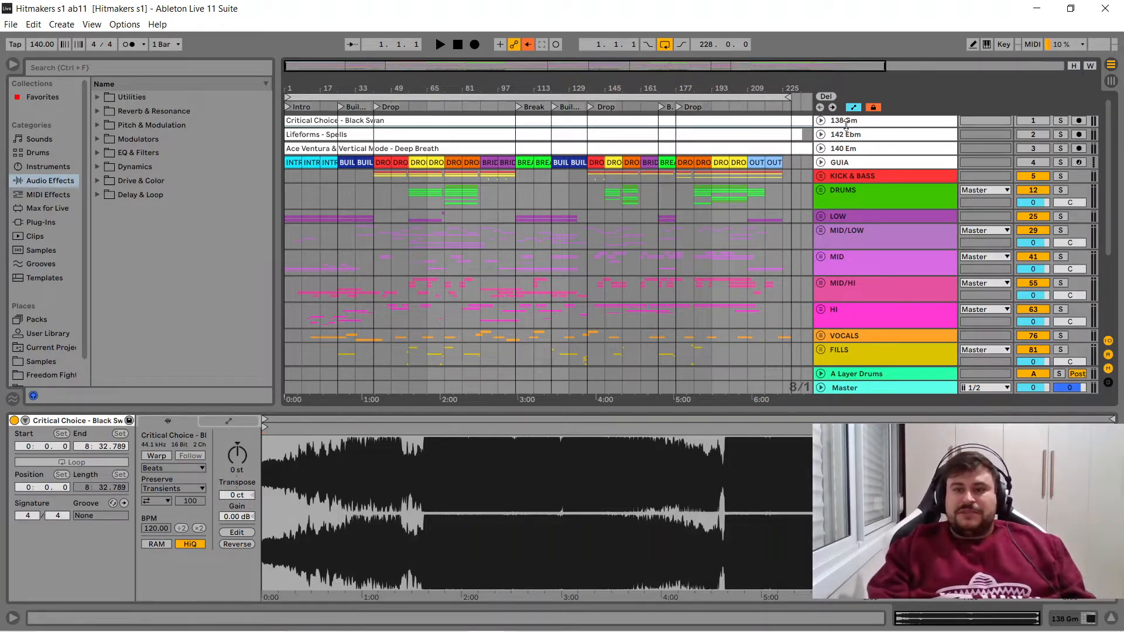
- Unfold the 138 Gm reference track with its device chain shown, and solo the 97 Audio track
click(821, 121)
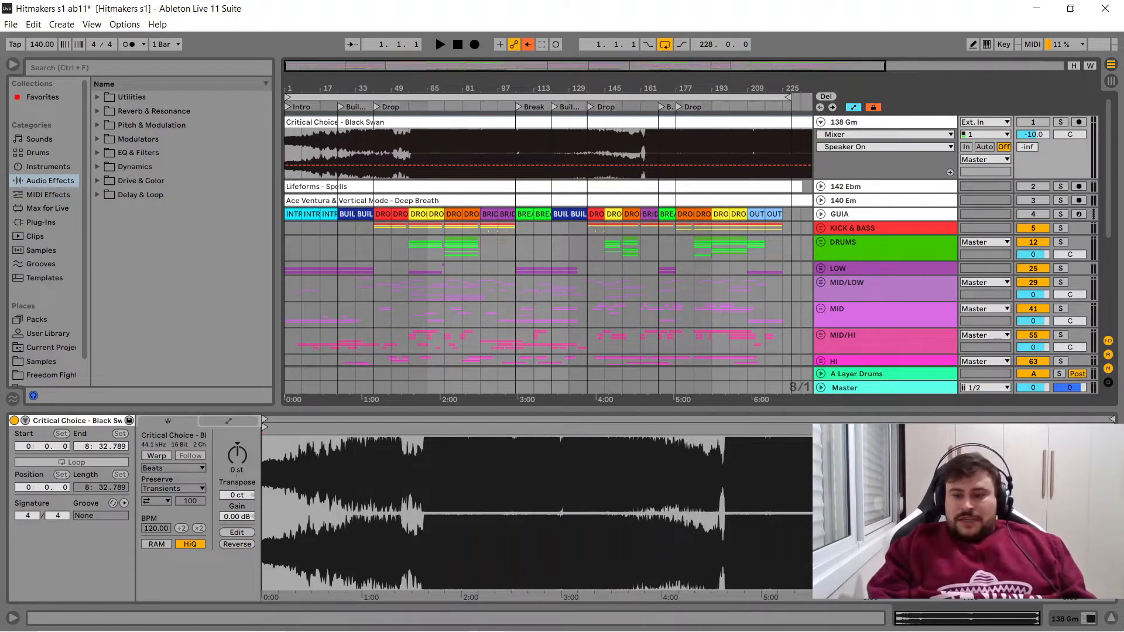
click(1062, 623)
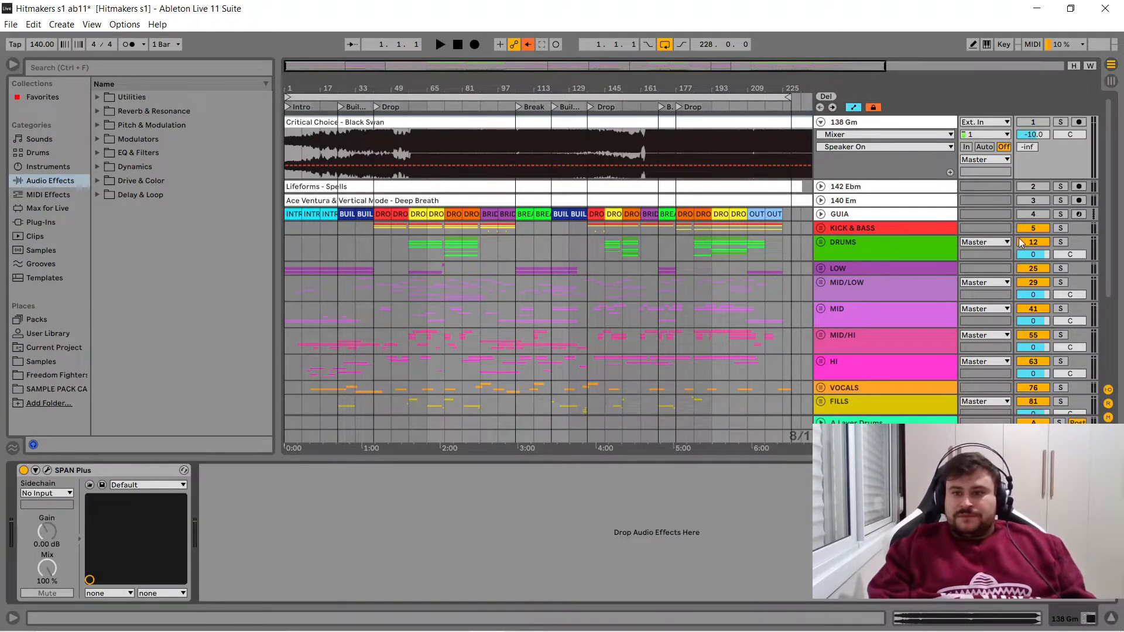
drag(1112, 185, 1099, 269)
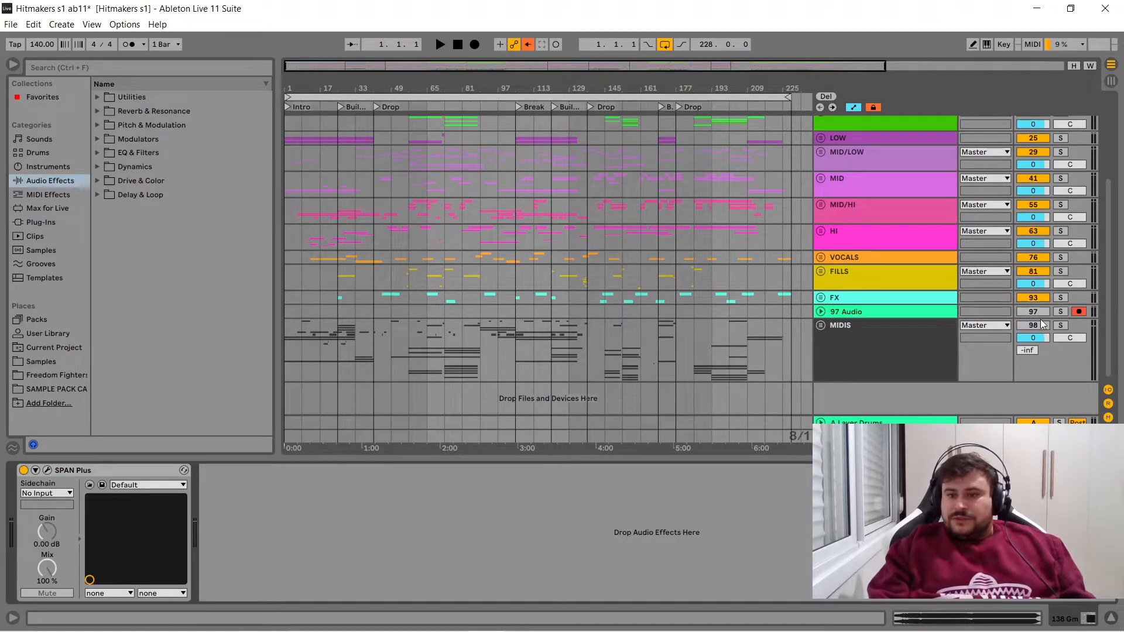
click(1061, 314)
drag(1111, 294, 1119, 156)
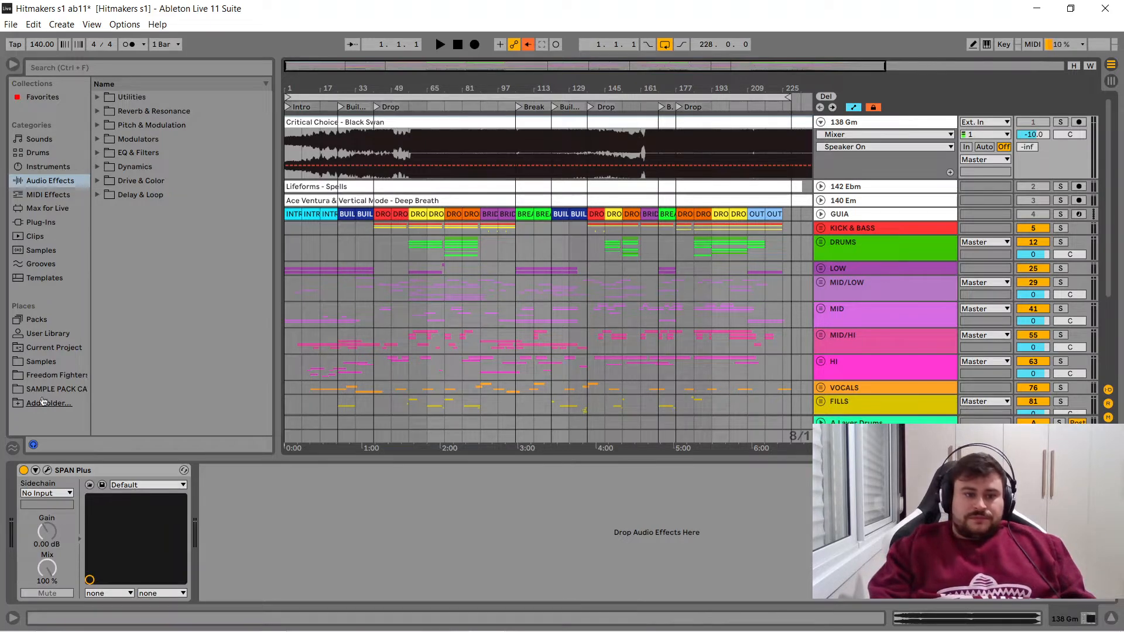
- Open SPAN Plus on the 138 Gm reference track and examine its spectrum during the intro and from bars 17 and 25
click(47, 470)
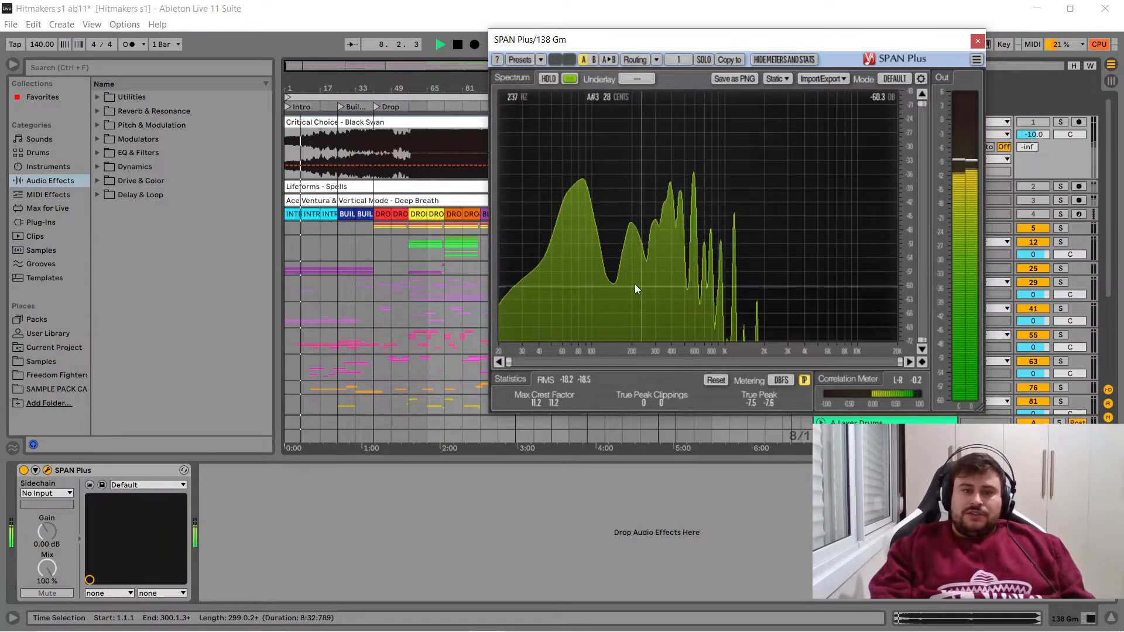
click(326, 155)
key(space)
key(space)
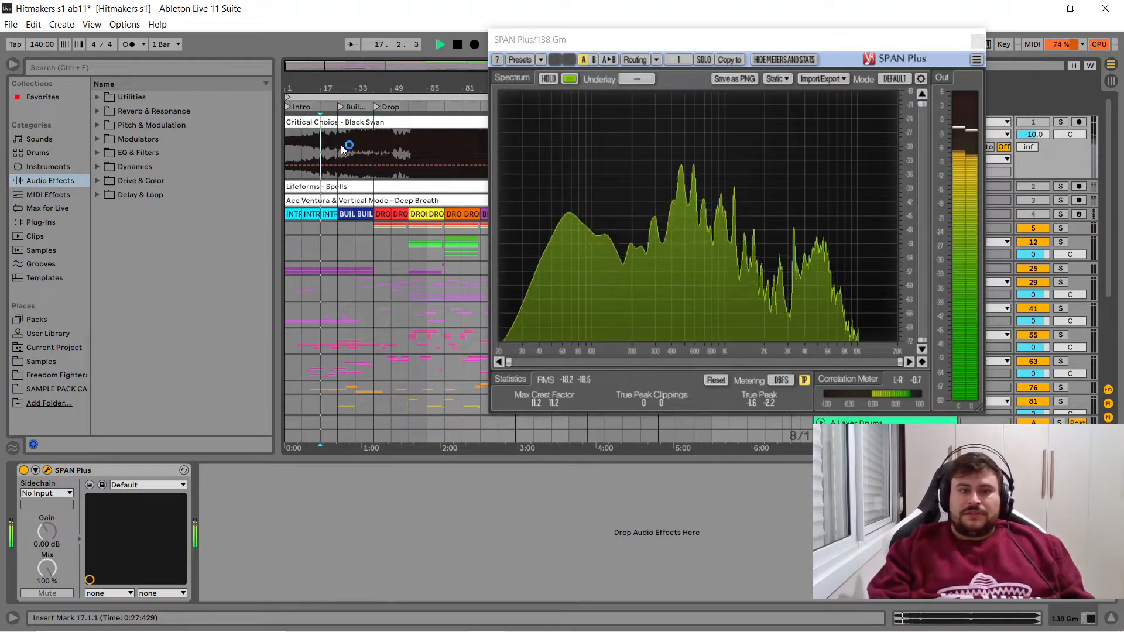
click(341, 150)
key(space)
key(space)
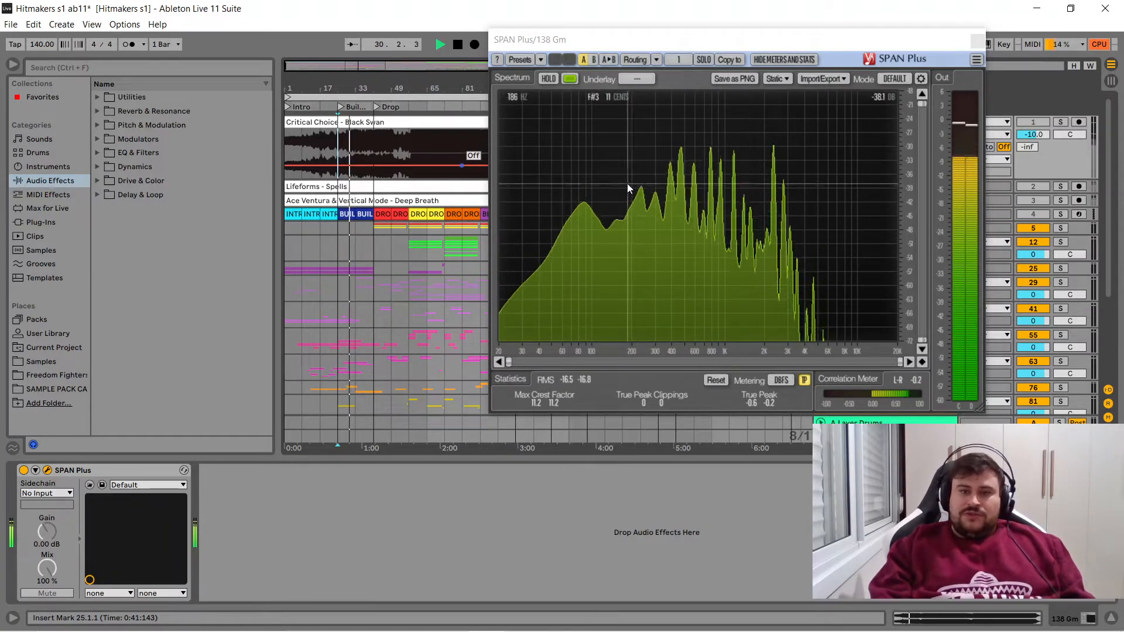
- Examine the Critical Choice - Black Swan spectrum from bar 41 to the drop, and close the analyser and fold the track
click(372, 152)
key(space)
key(space)
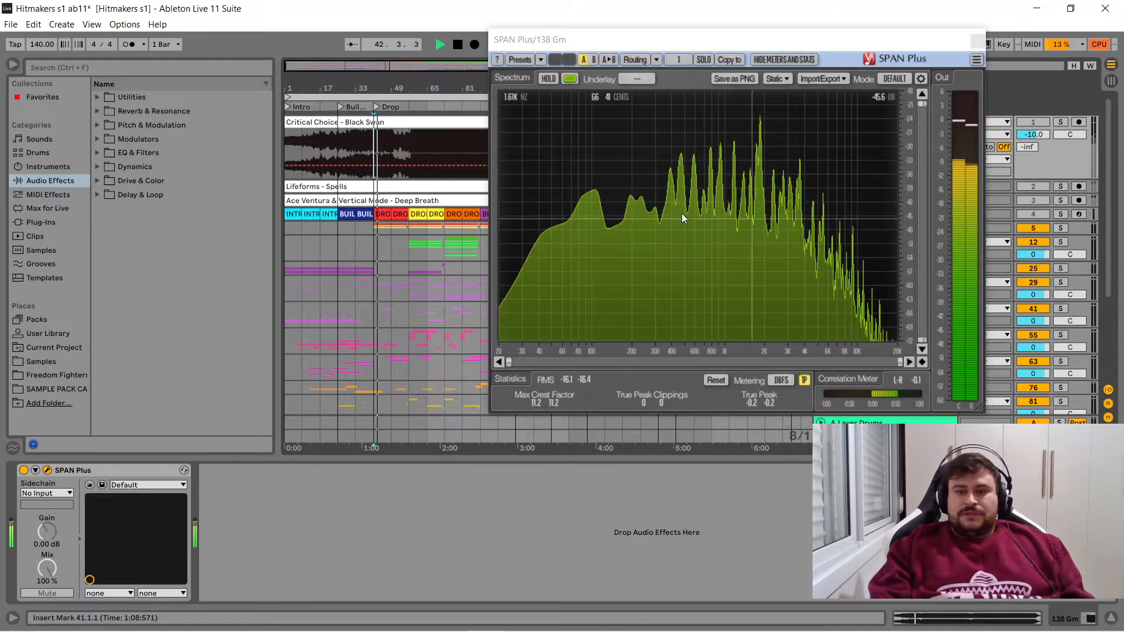
click(392, 149)
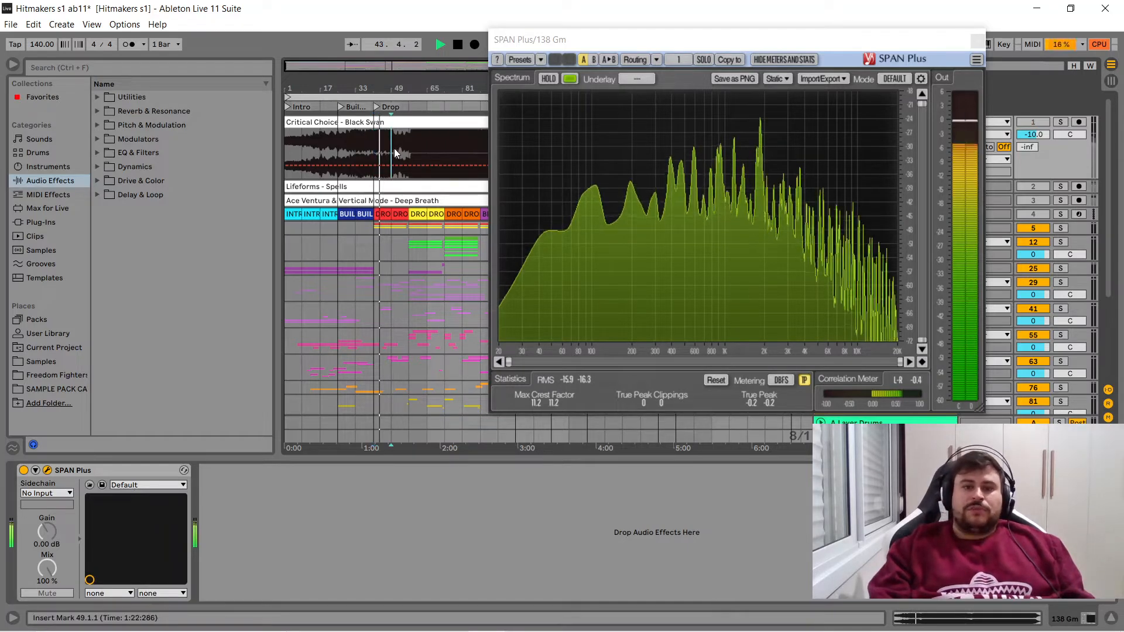
click(982, 42)
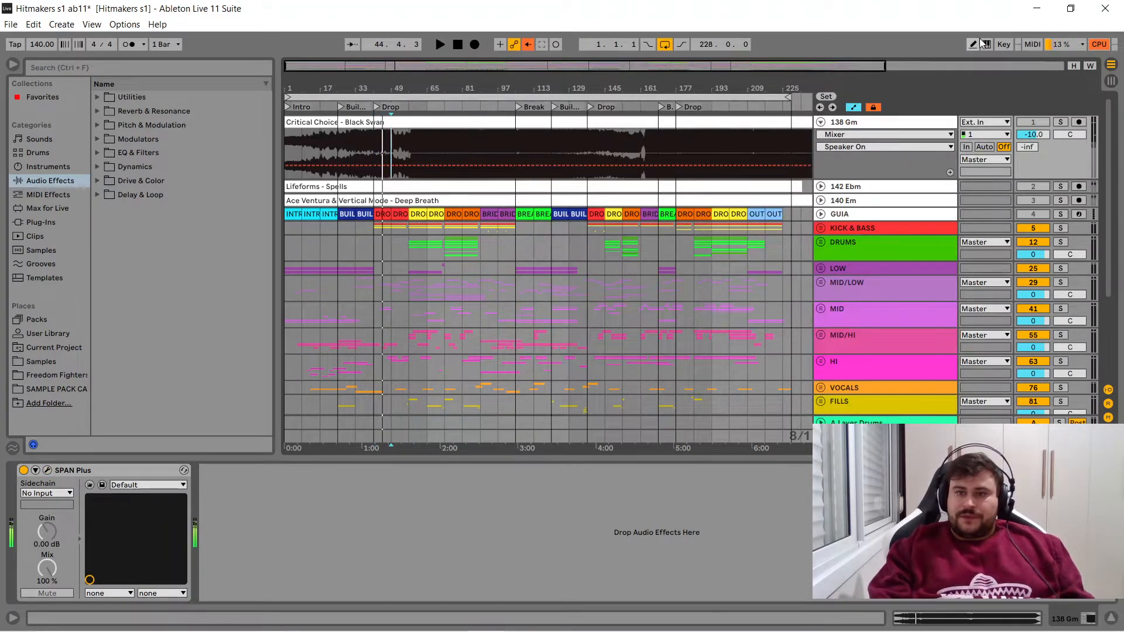
click(821, 122)
- Examine the intro and build-up of Lifeforms - Spells in the 142 Ebm track's SPAN Plus, and fold that track again
click(820, 136)
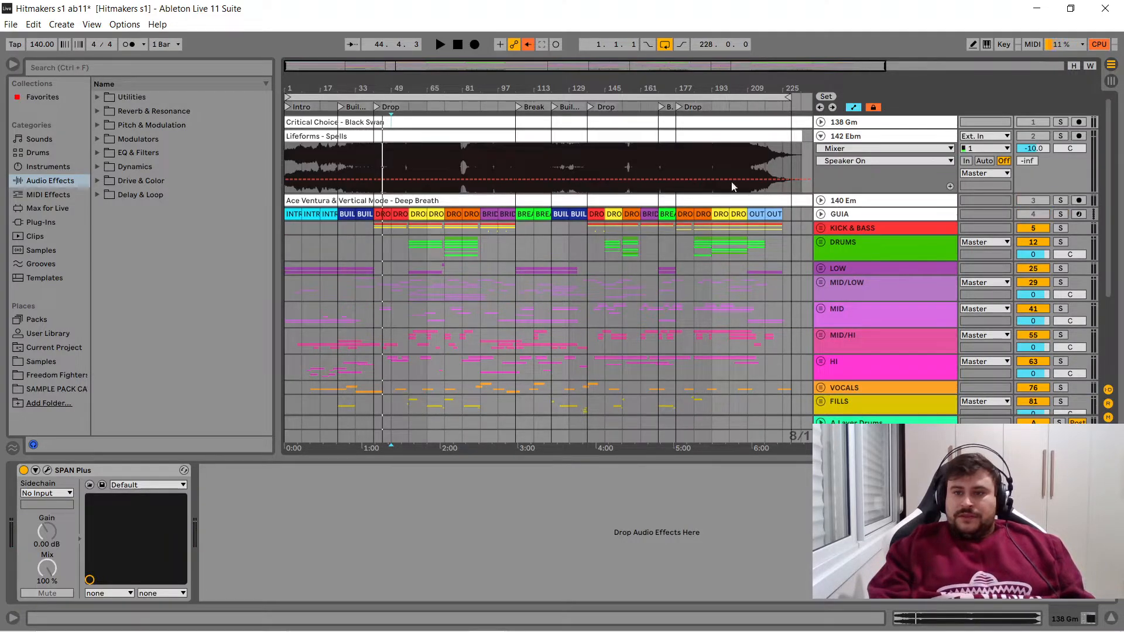
click(315, 136)
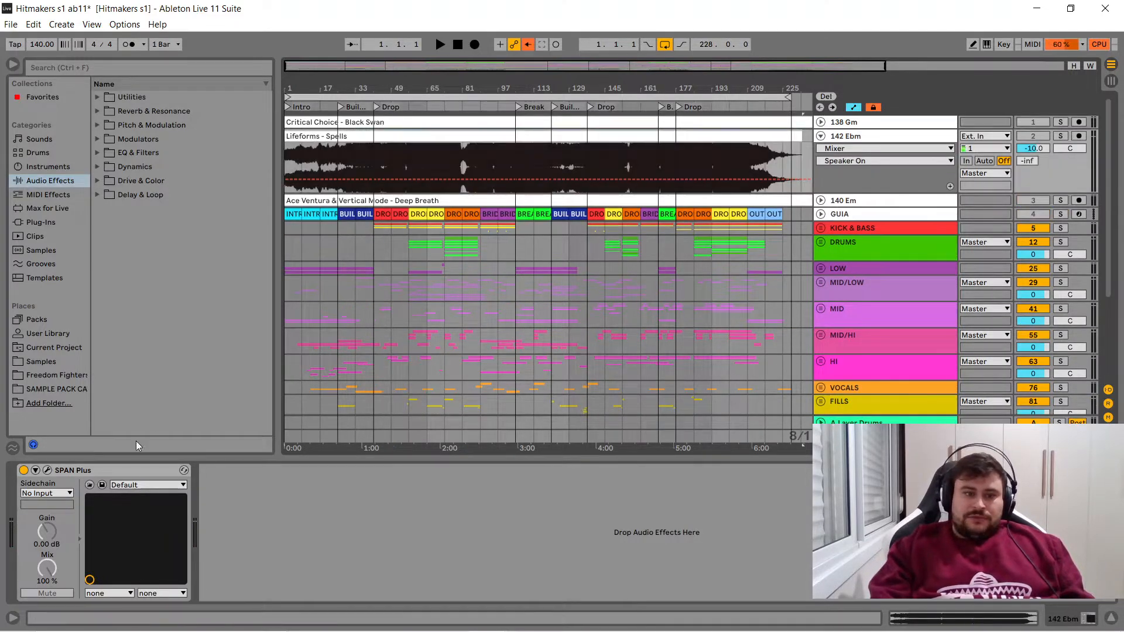
click(47, 471)
key(space)
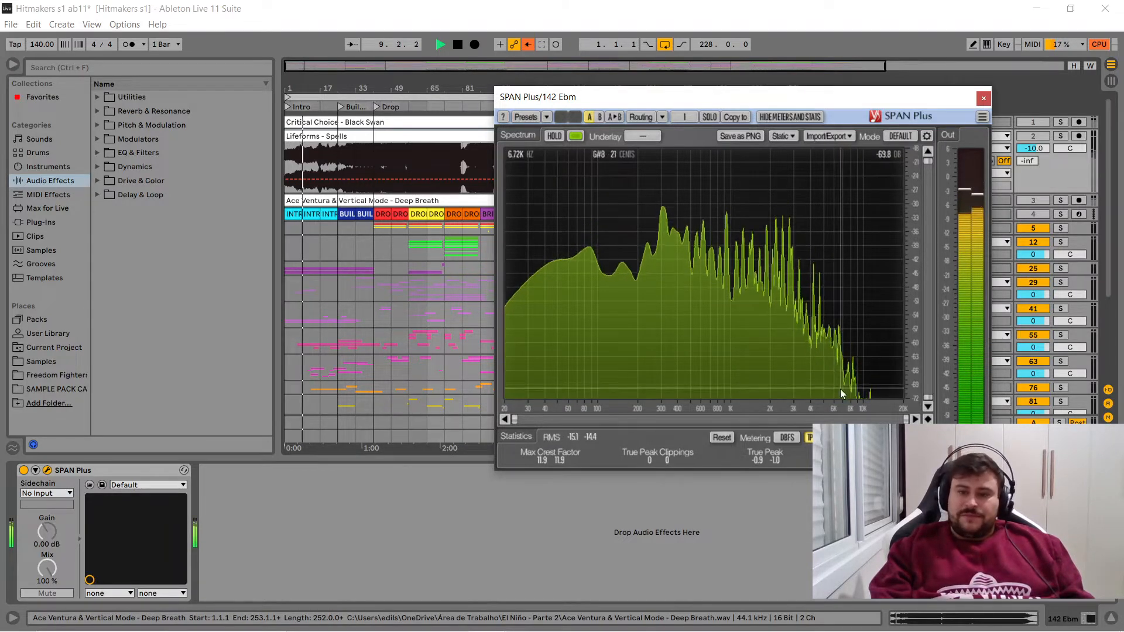
click(336, 160)
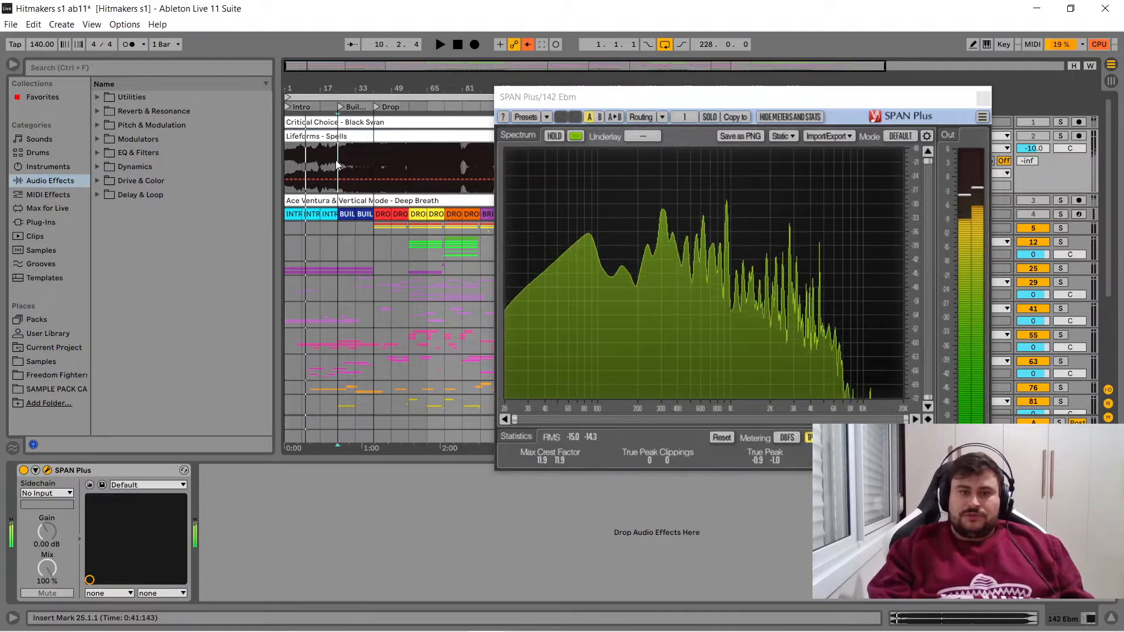
click(356, 163)
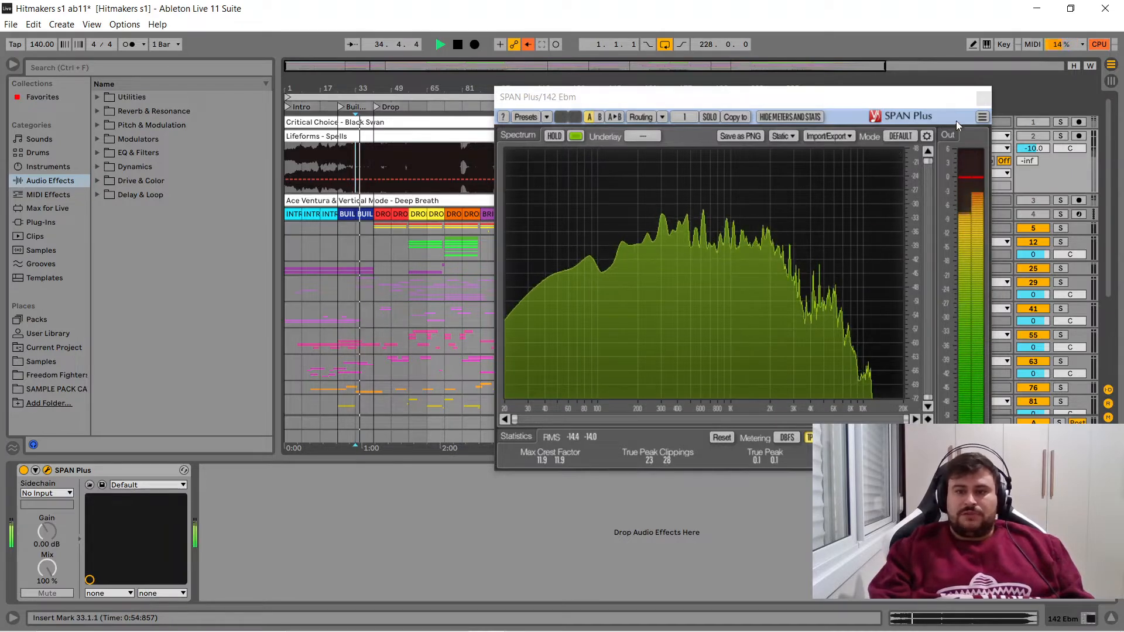
click(983, 97)
click(821, 137)
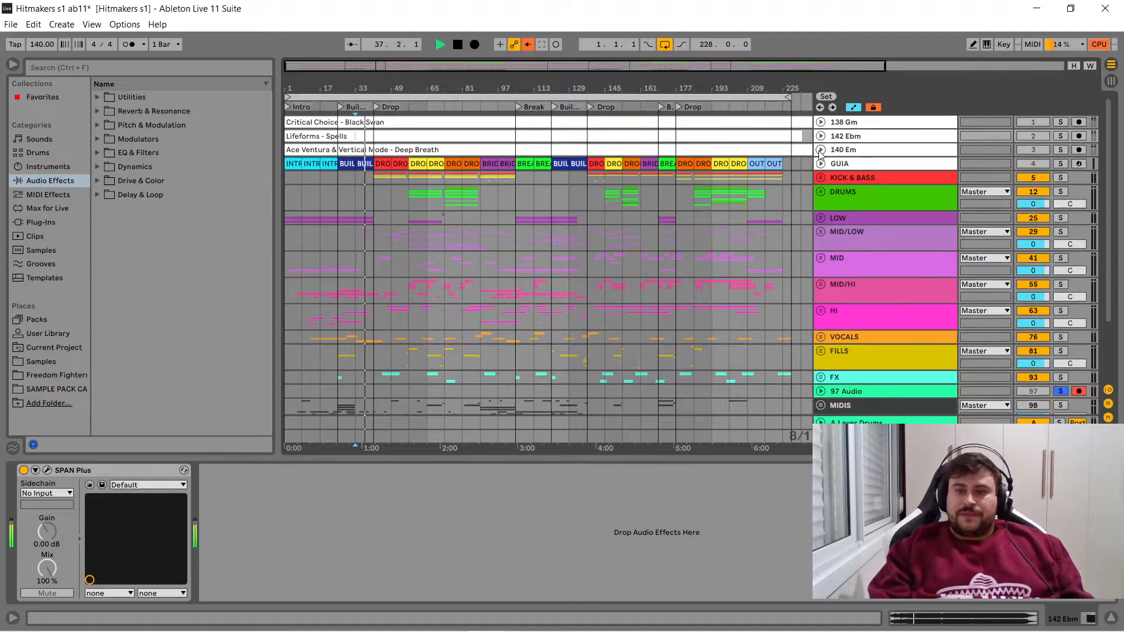
- Examine the 140 Em reference track in SPAN Plus from the start and from bar 25, closing the analyser and folding the track
click(820, 151)
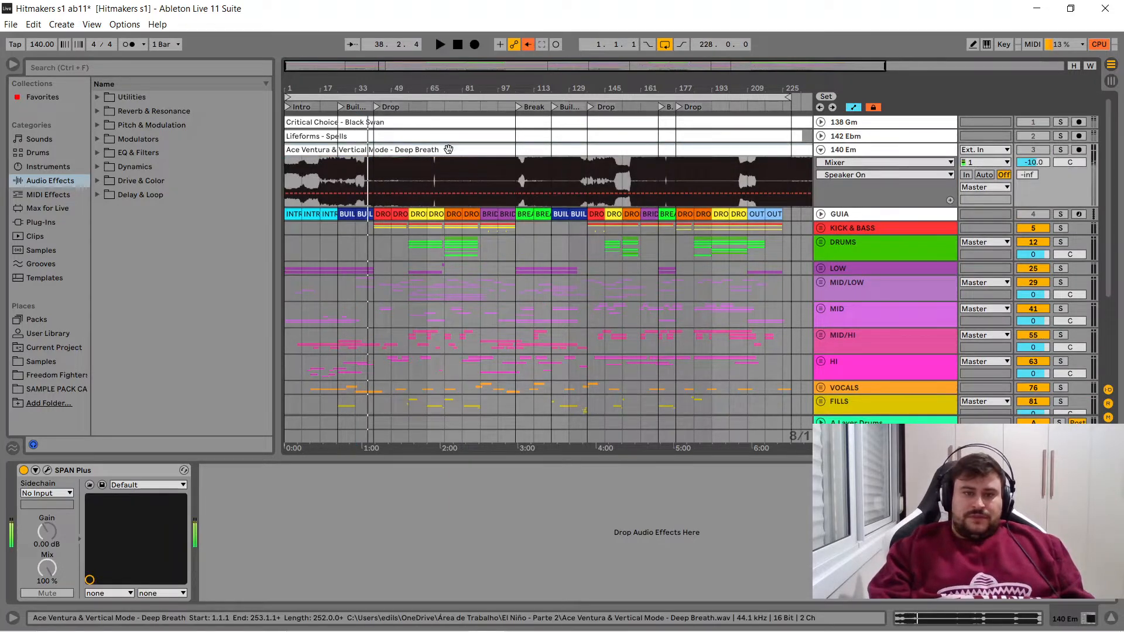
click(49, 469)
key(space)
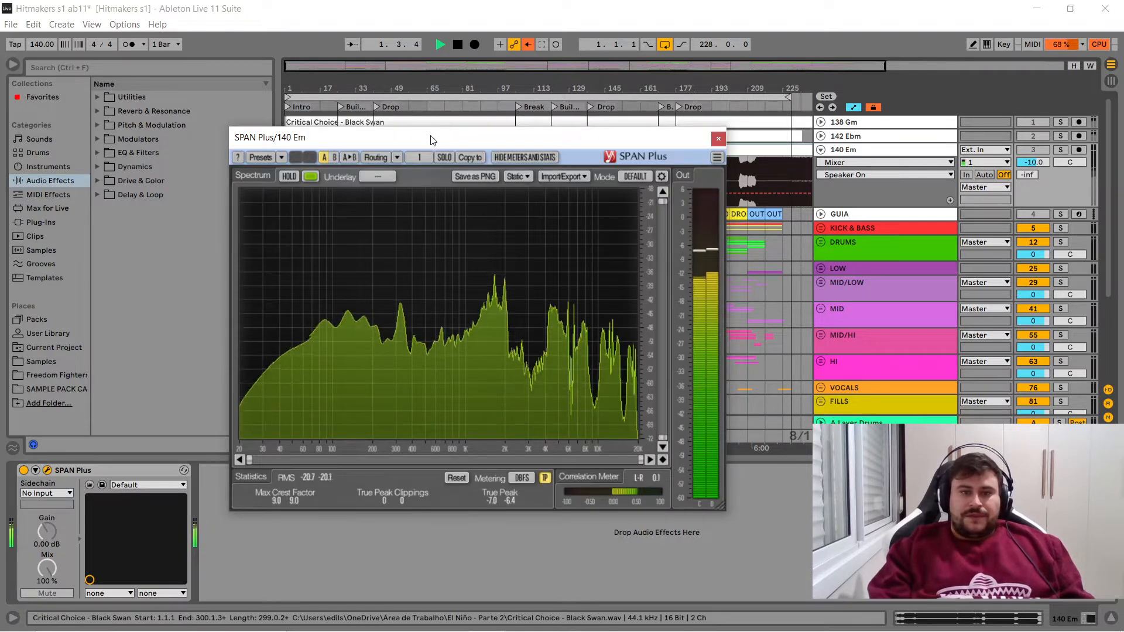
drag(433, 141, 624, 102)
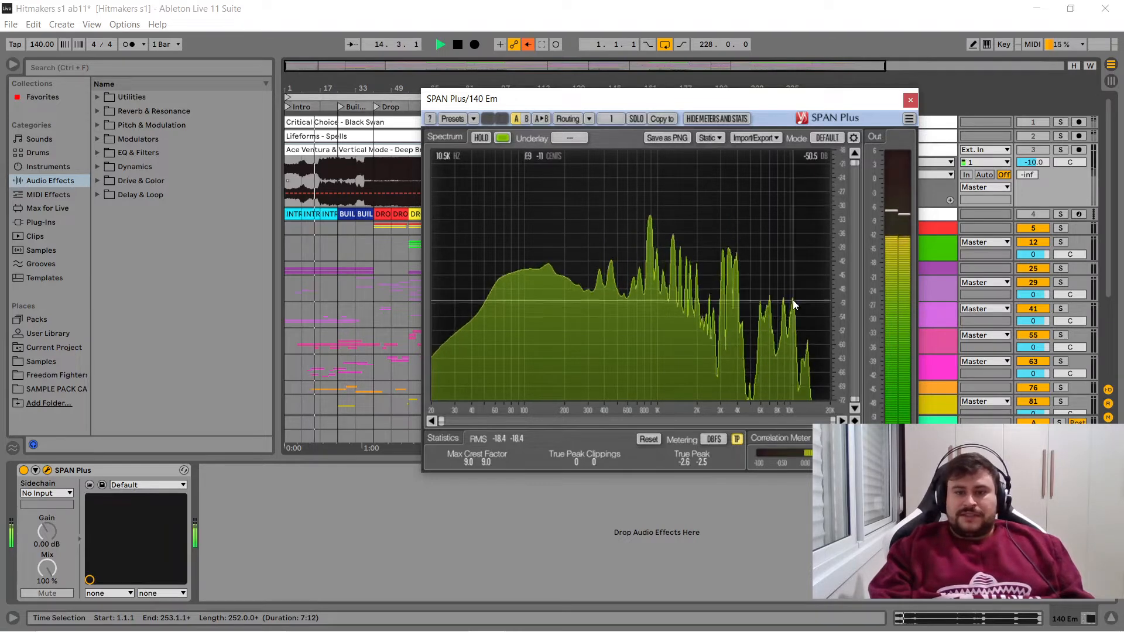
click(340, 171)
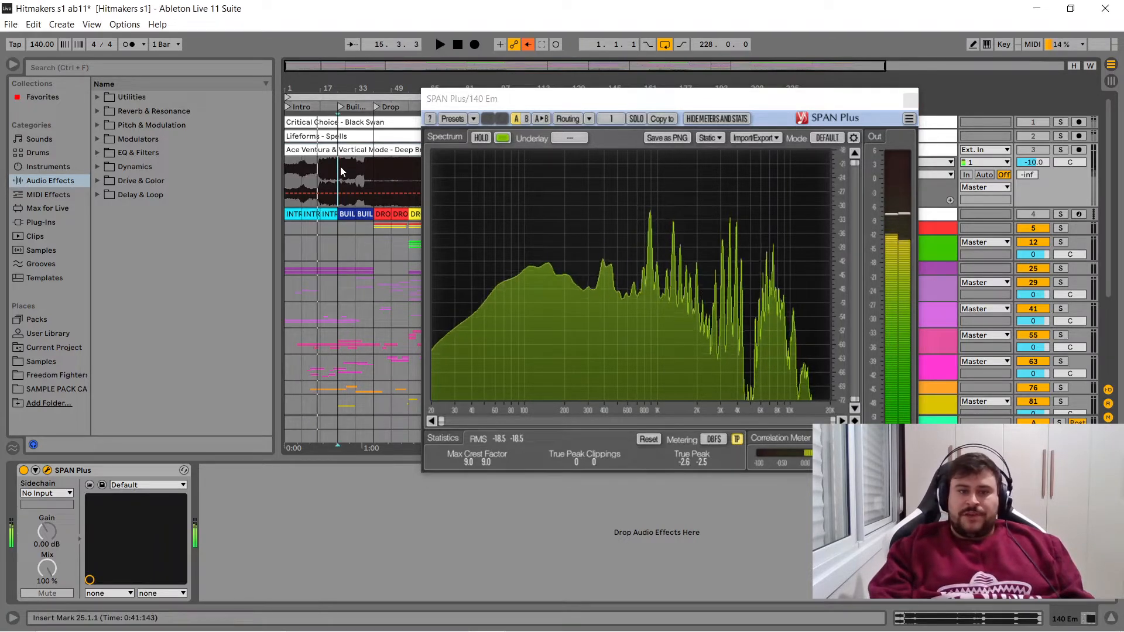
key(space)
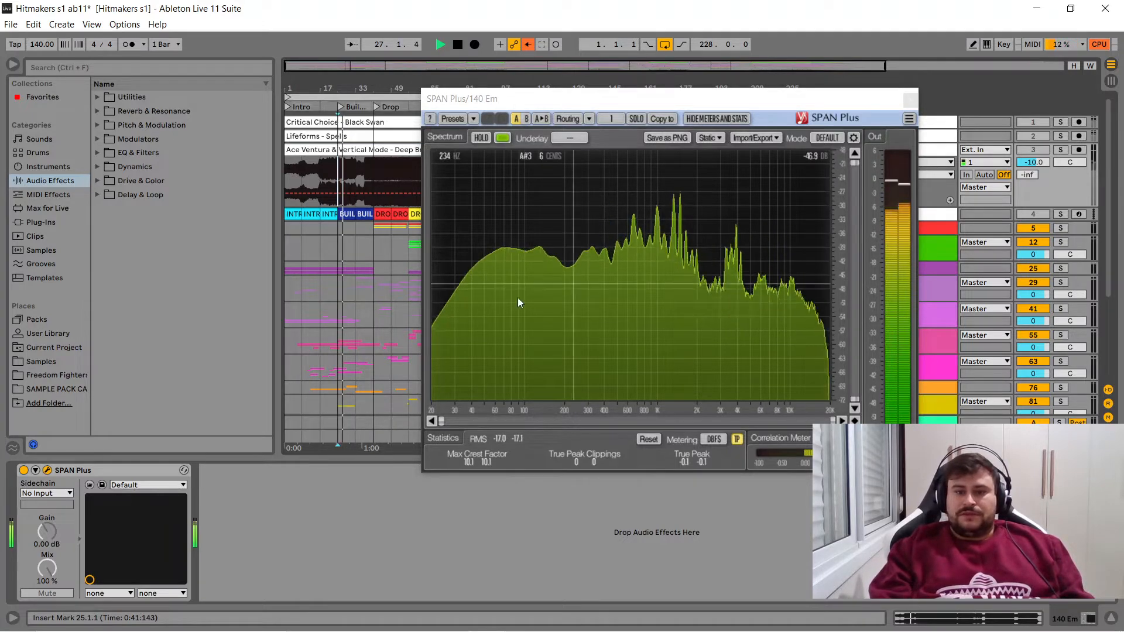
click(910, 101)
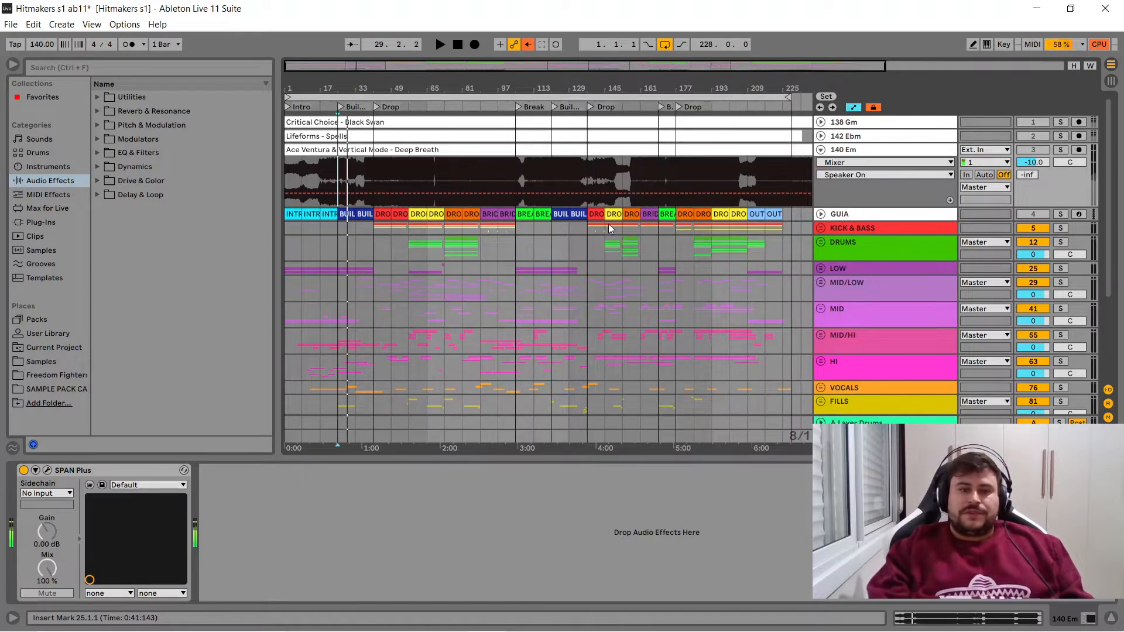
click(821, 150)
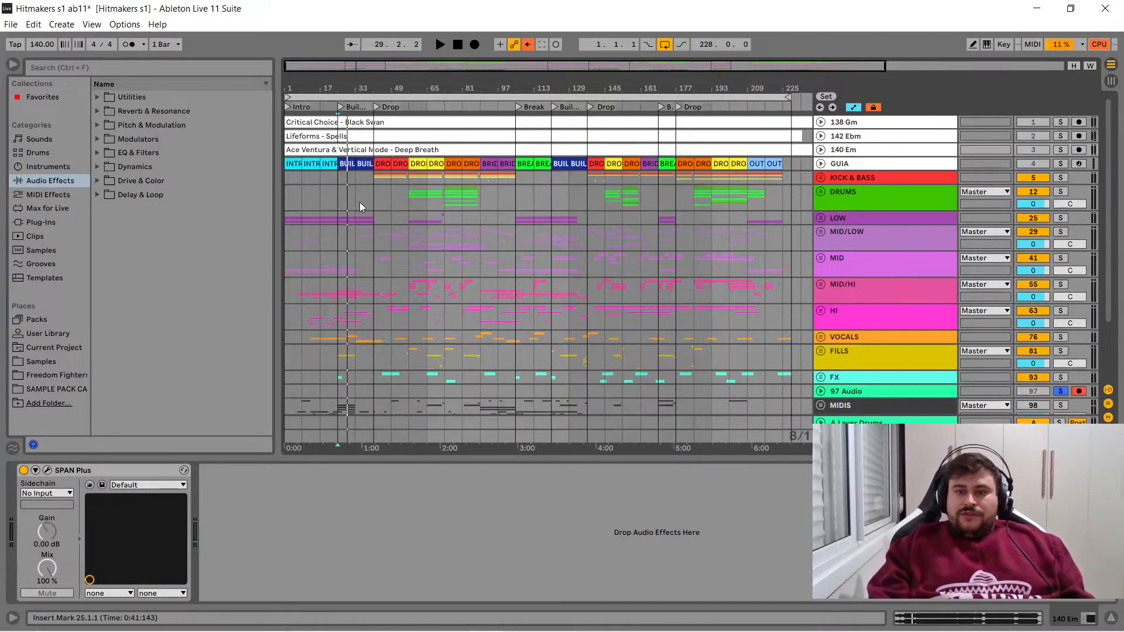
- Unsolo the 97 Audio track and play the song's own intro while checking its spectrum in the Master track's SPAN Plus
key(space)
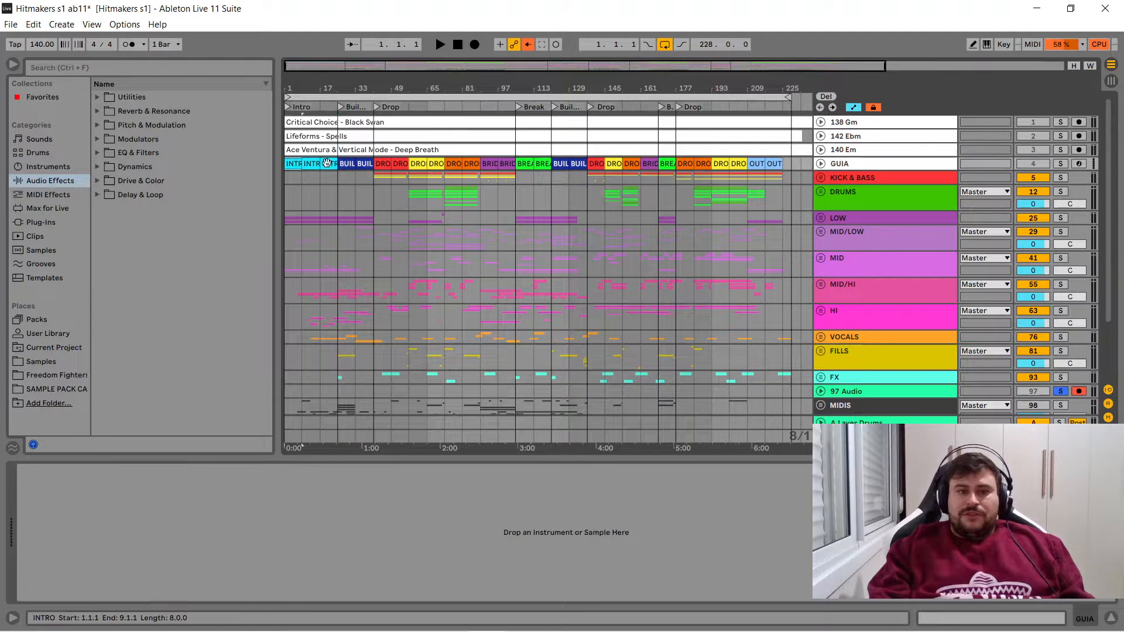
click(1064, 391)
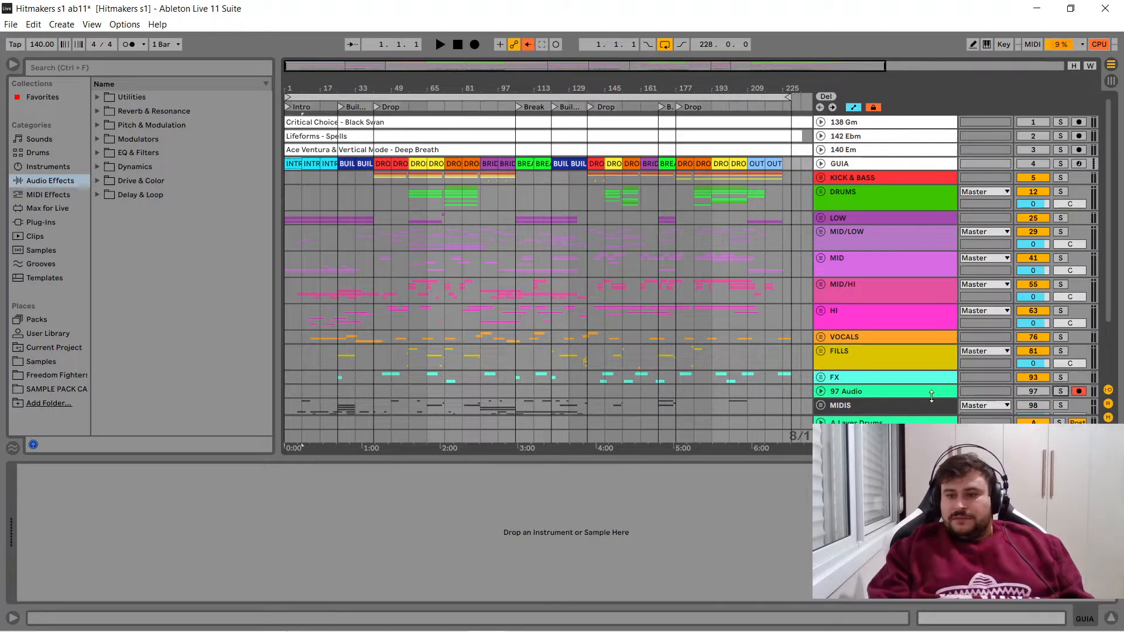
click(914, 437)
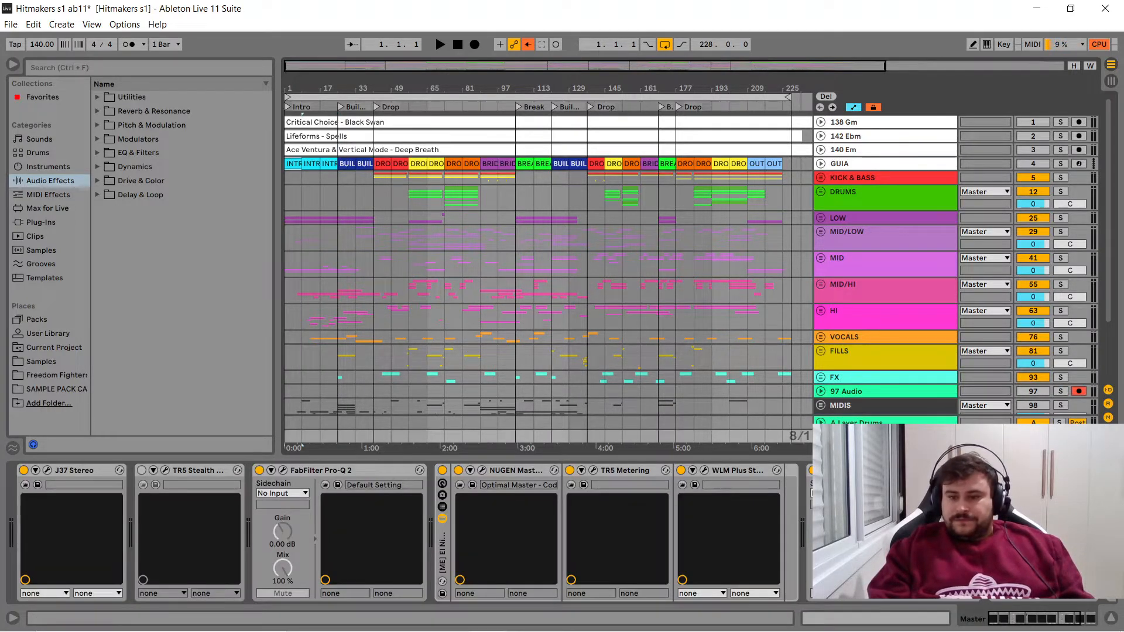
key(ctrl+alt+p)
key(space)
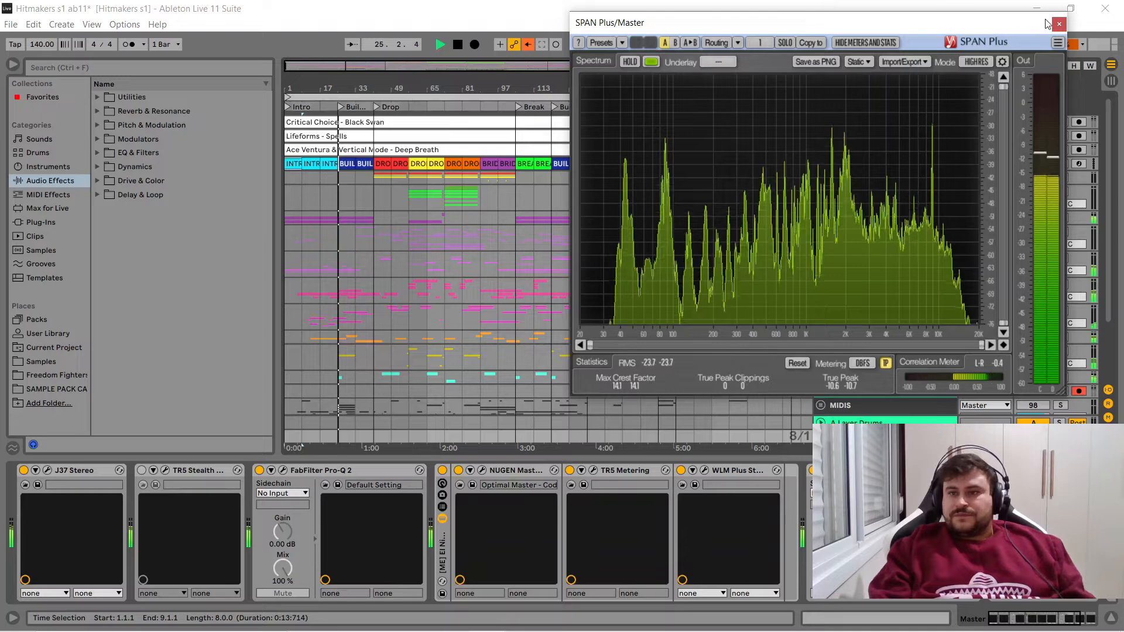
click(1058, 26)
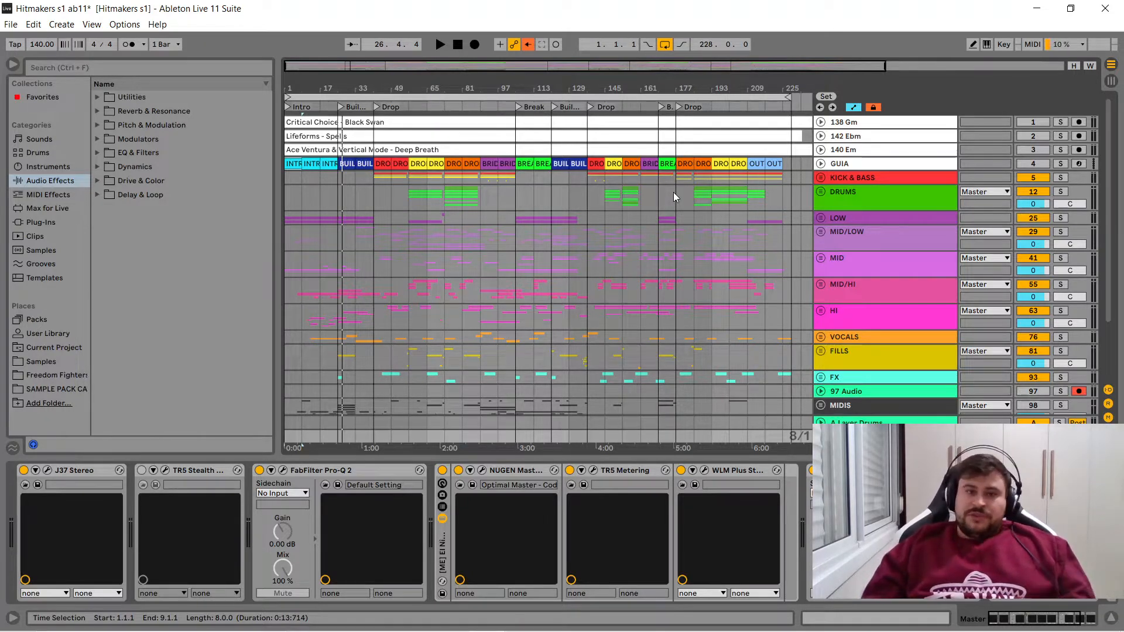
- Unfold and solo the KICK & BASS group, and show the kick clip's waveform enlarged at the first drop, bar 41
click(820, 178)
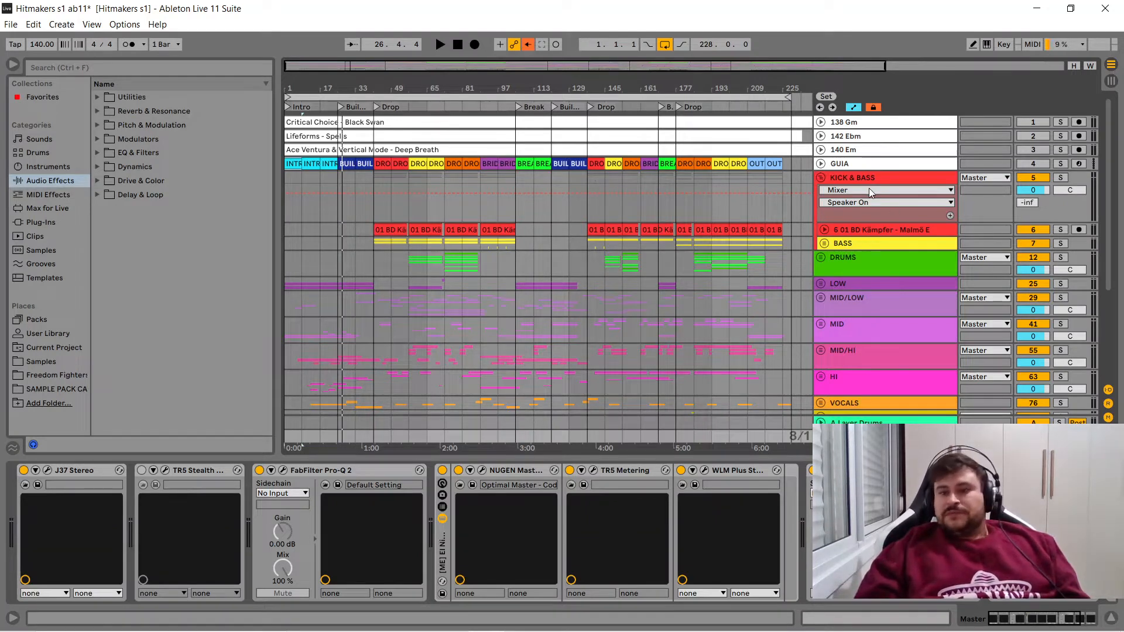
click(1061, 178)
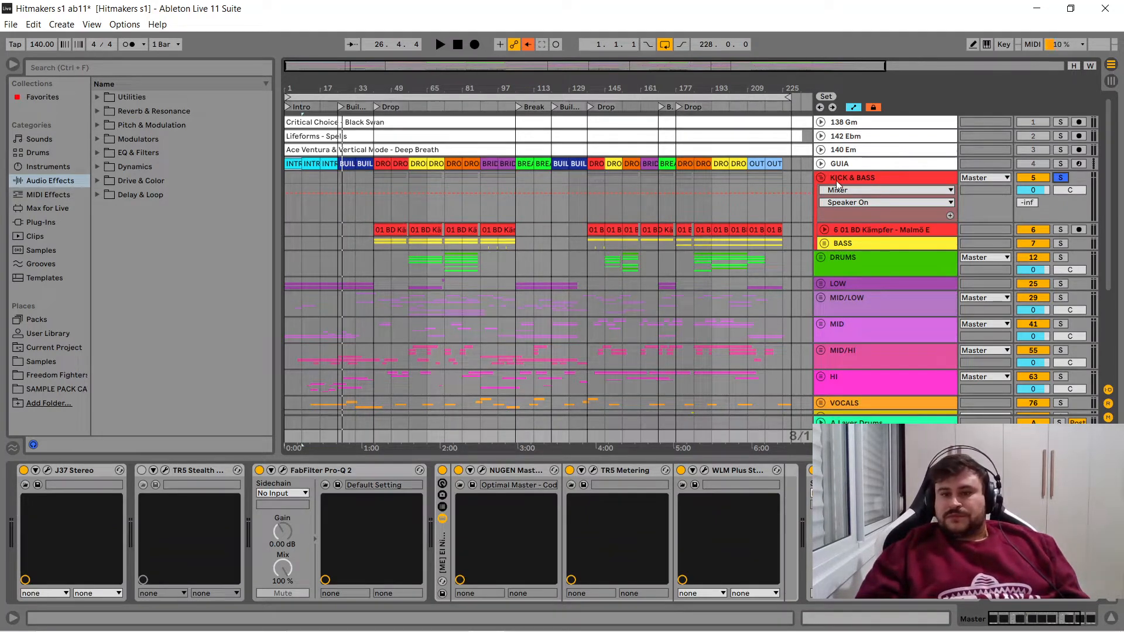
click(393, 228)
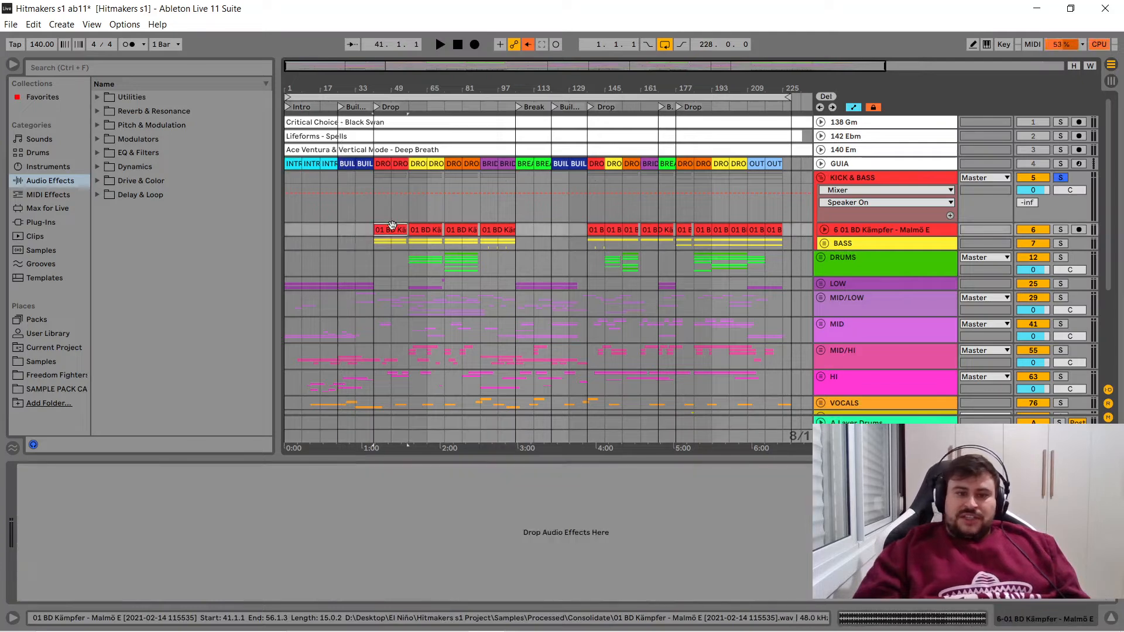
key(z)
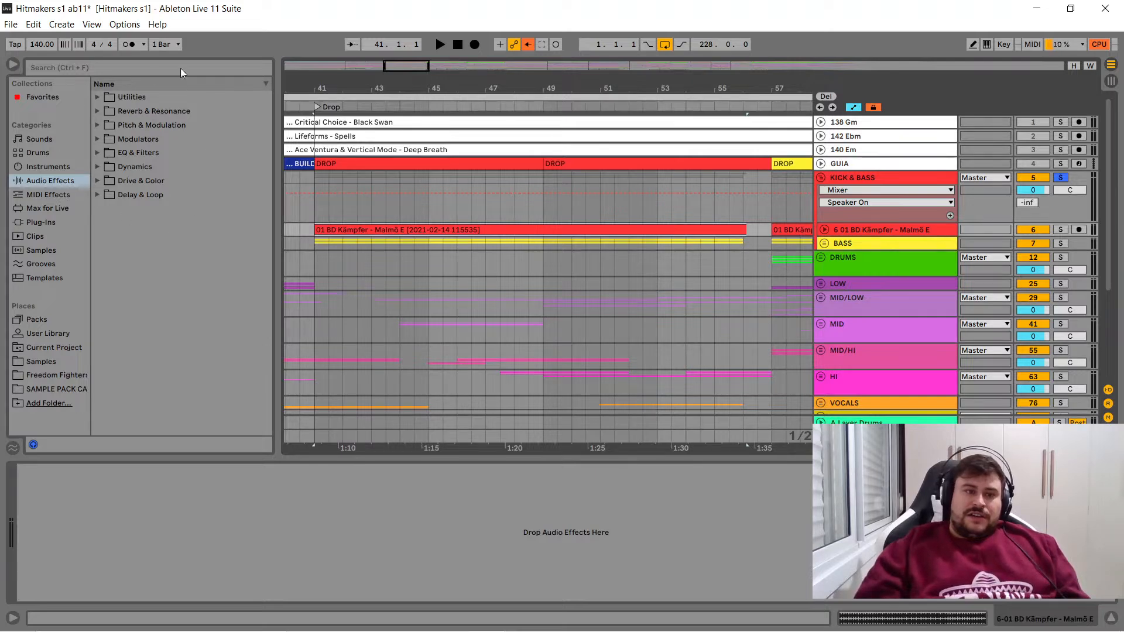
click(824, 229)
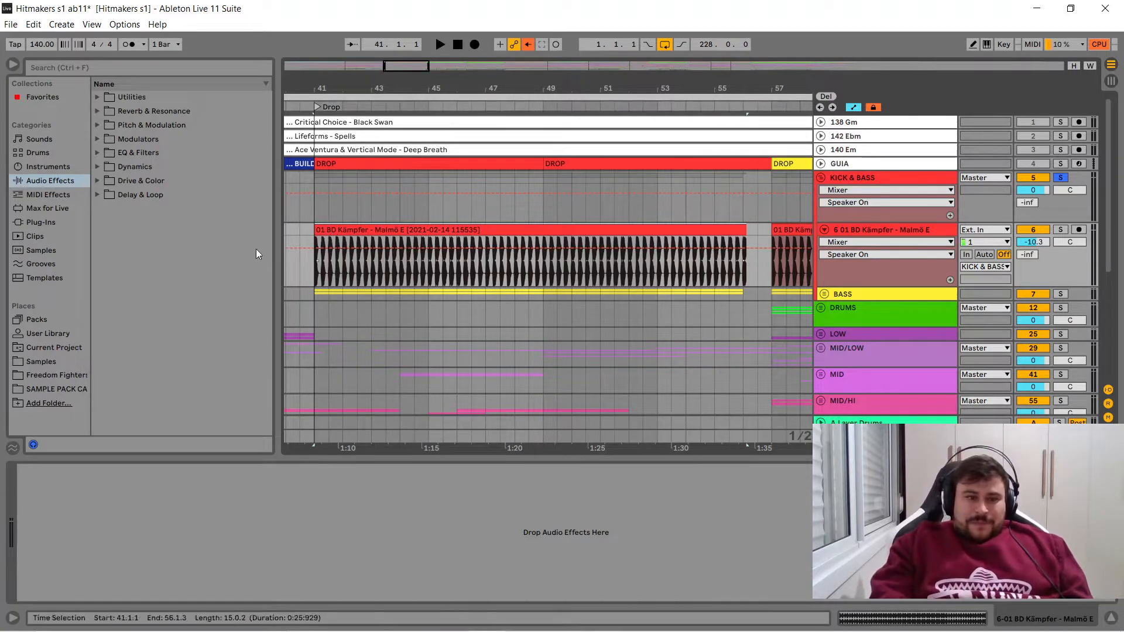
- Find the 01 BD Kämpfer - Malmö E.wav kick in the Kämpfer Audio - Psytrance Kicks Vol.1 folder of the Samples library
click(40, 361)
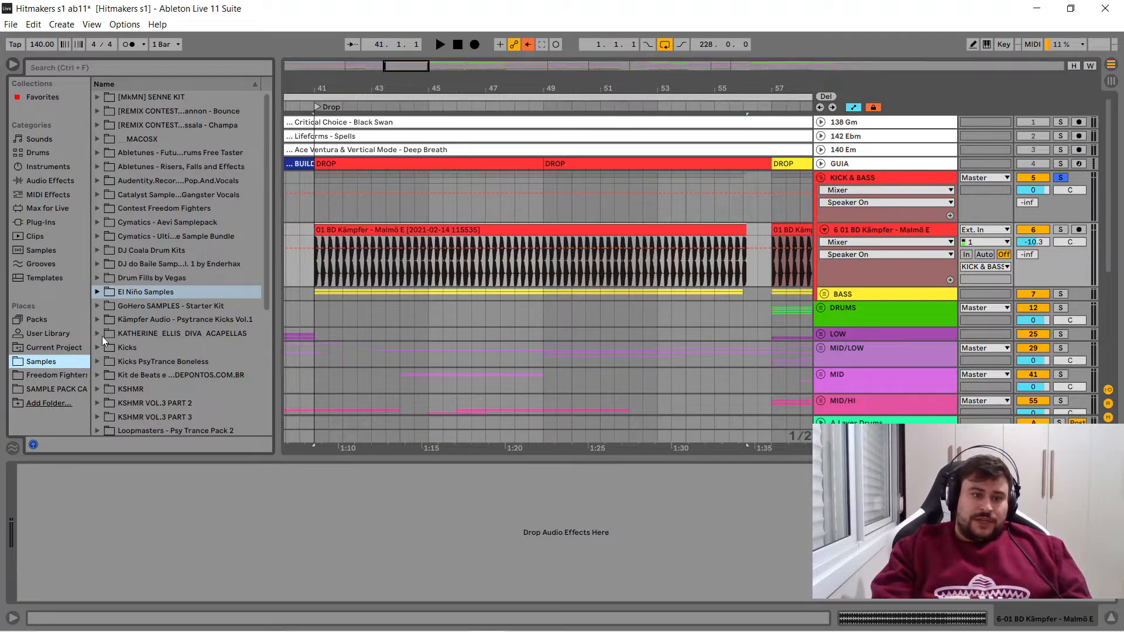
click(97, 320)
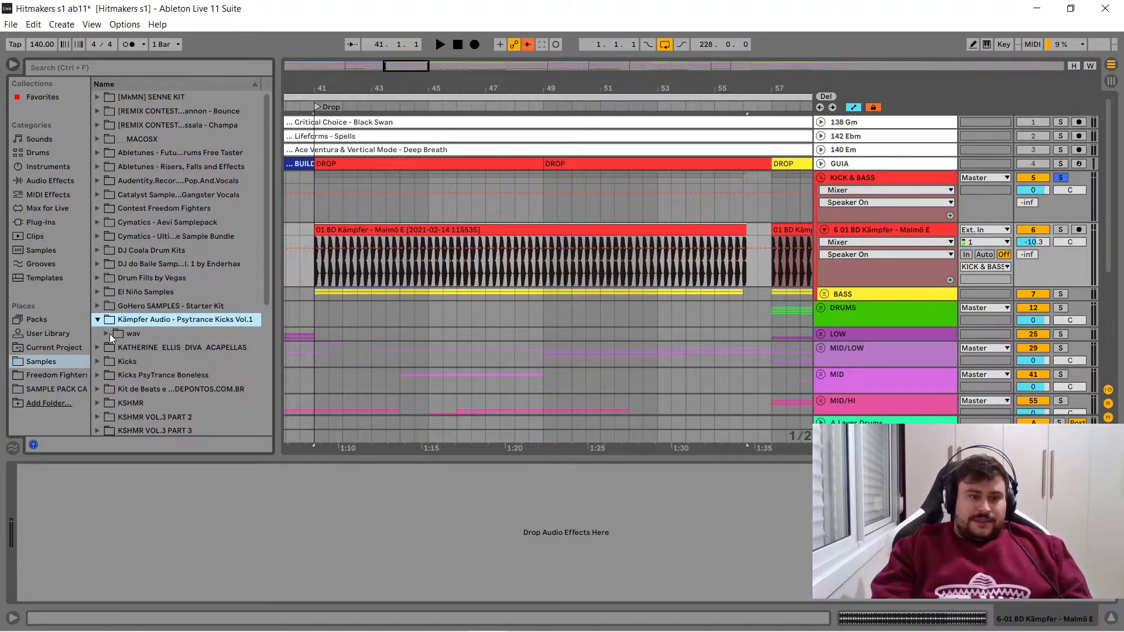
click(107, 334)
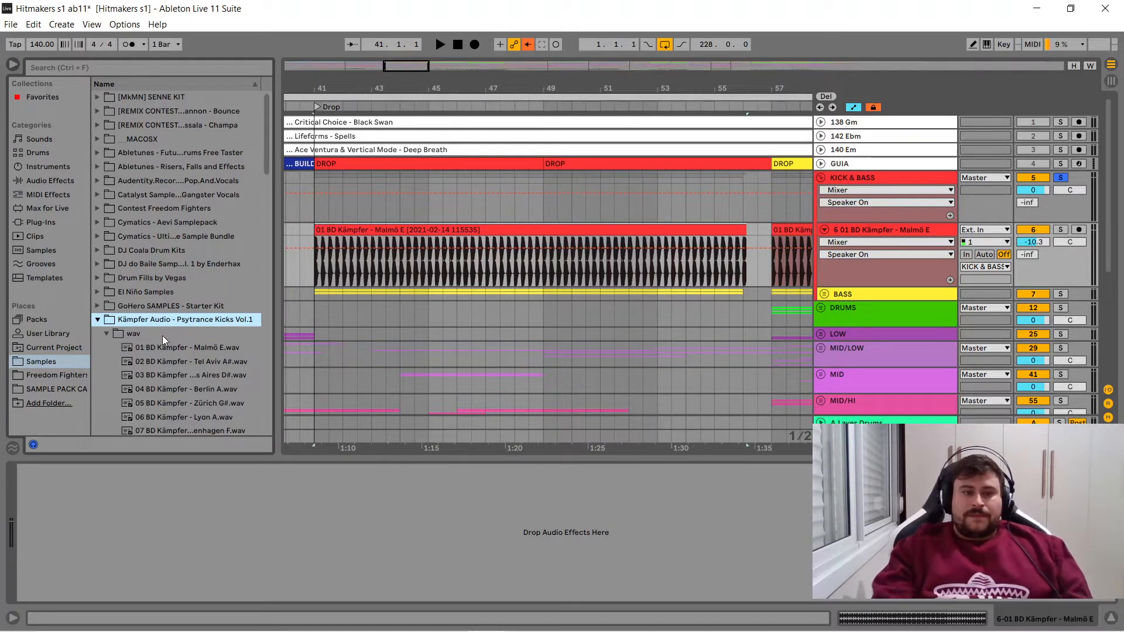
click(180, 349)
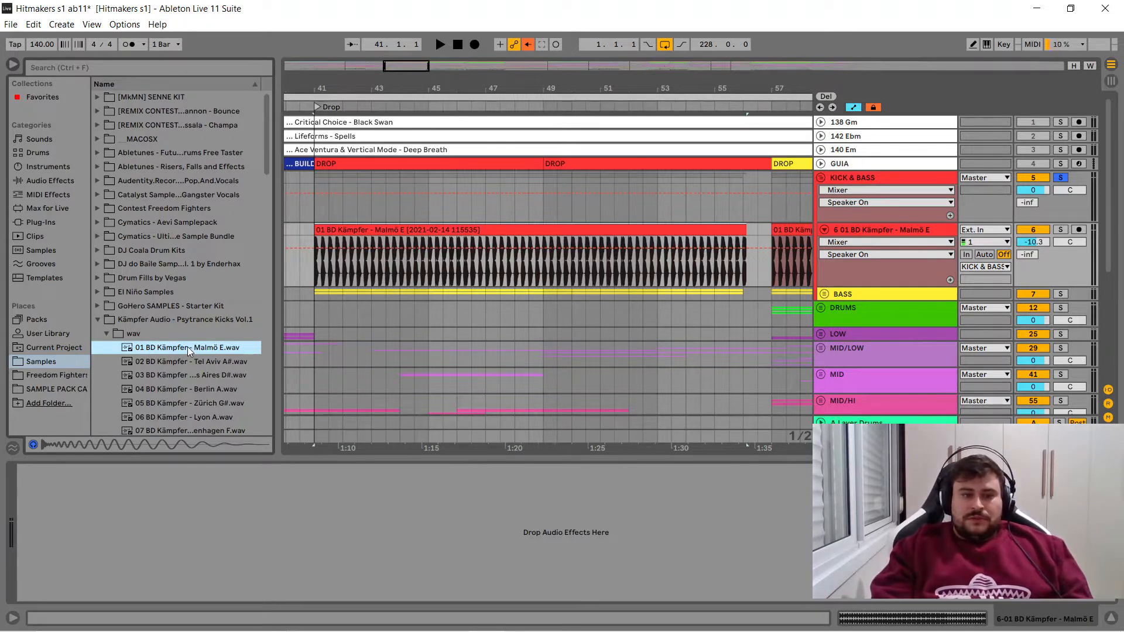
- Solo the existing kick track inside KICK & BASS and play its clip from bar 41
click(1060, 229)
click(496, 249)
key(space)
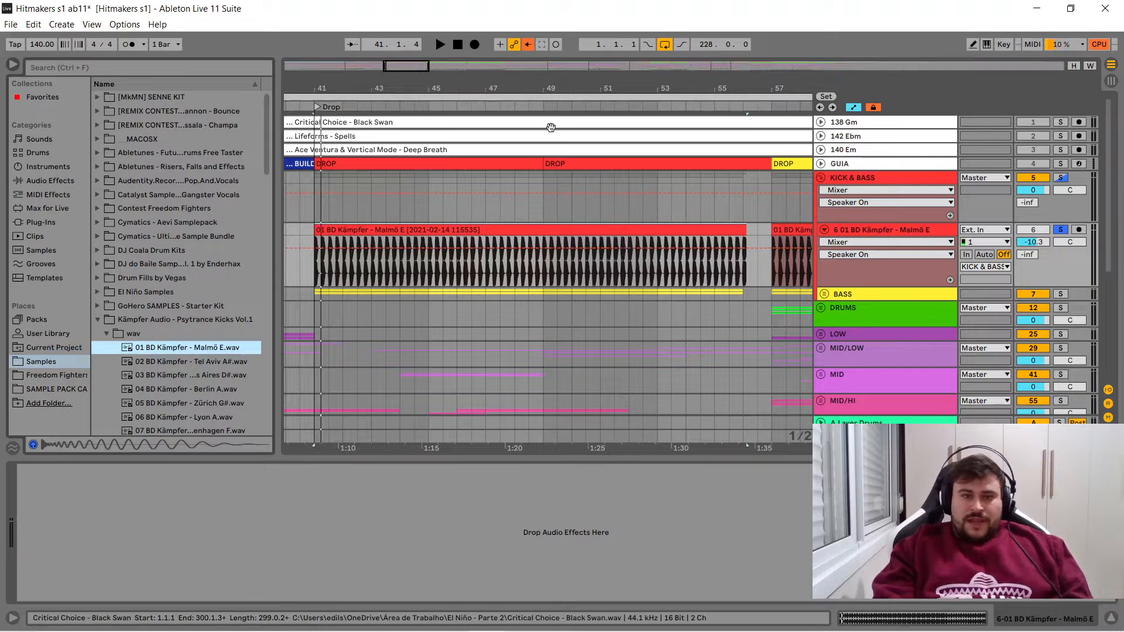
drag(369, 89, 525, 114)
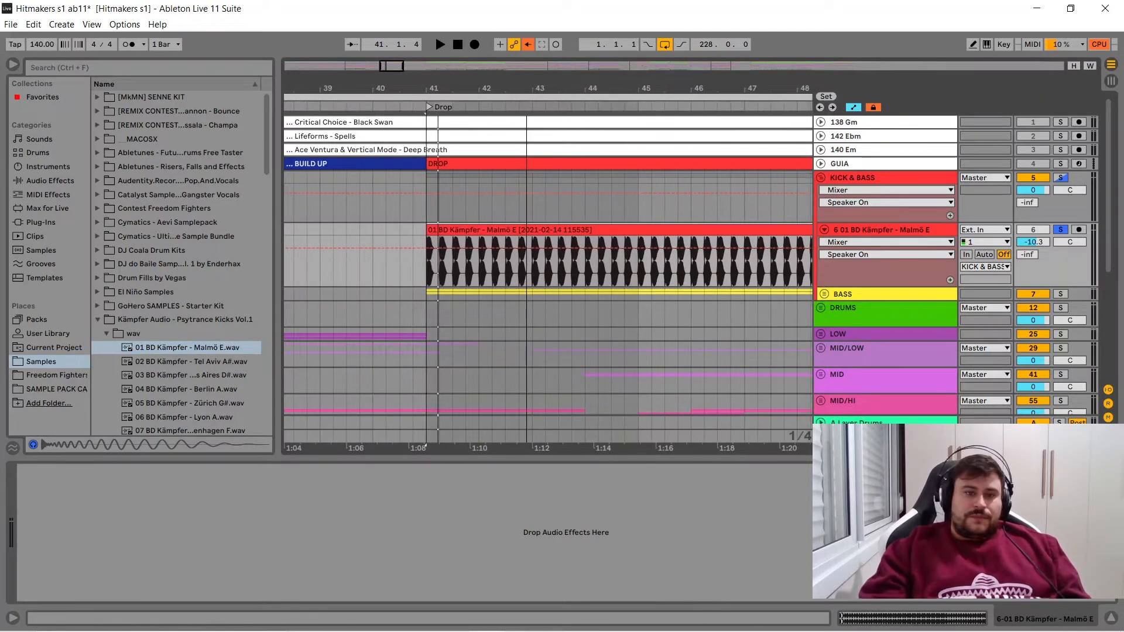
- Add an audio track below the kick track, place the raw Malmö E sample at bar 41, and enlarge both waveforms for comparison
click(862, 228)
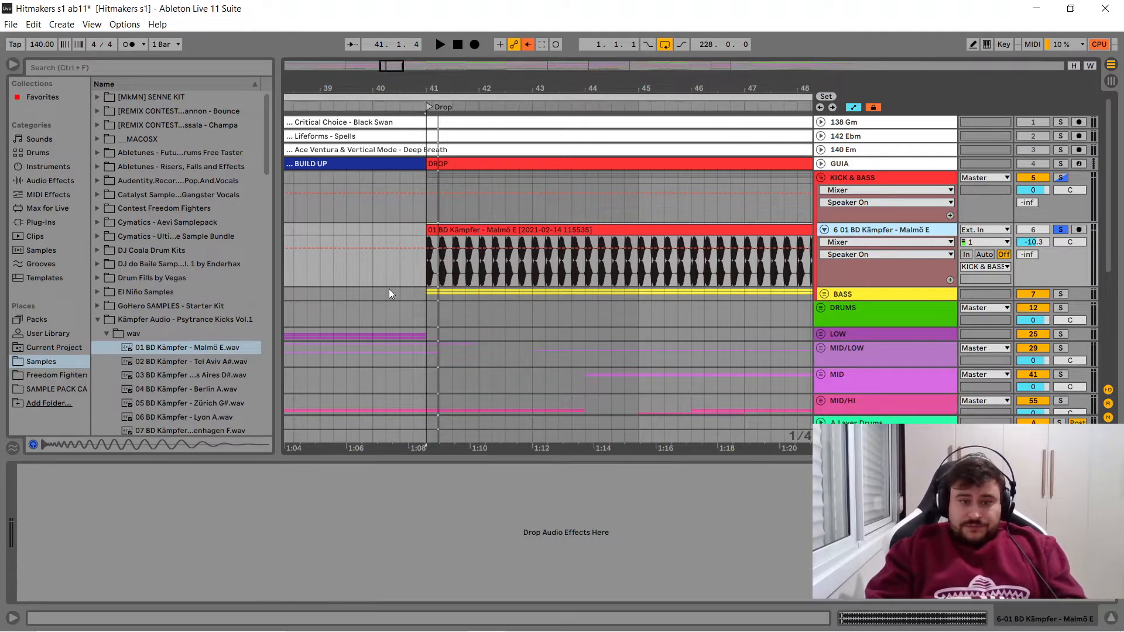
key(ctrl+t)
drag(125, 350, 430, 316)
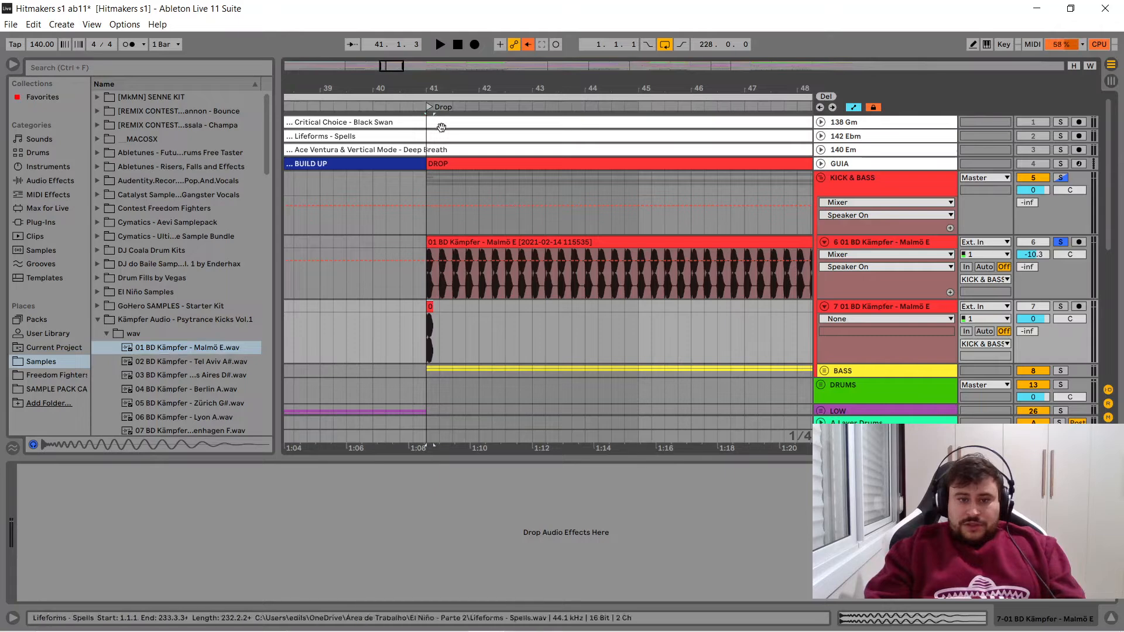
scroll(442, 127, up, 6)
drag(554, 84, 670, 83)
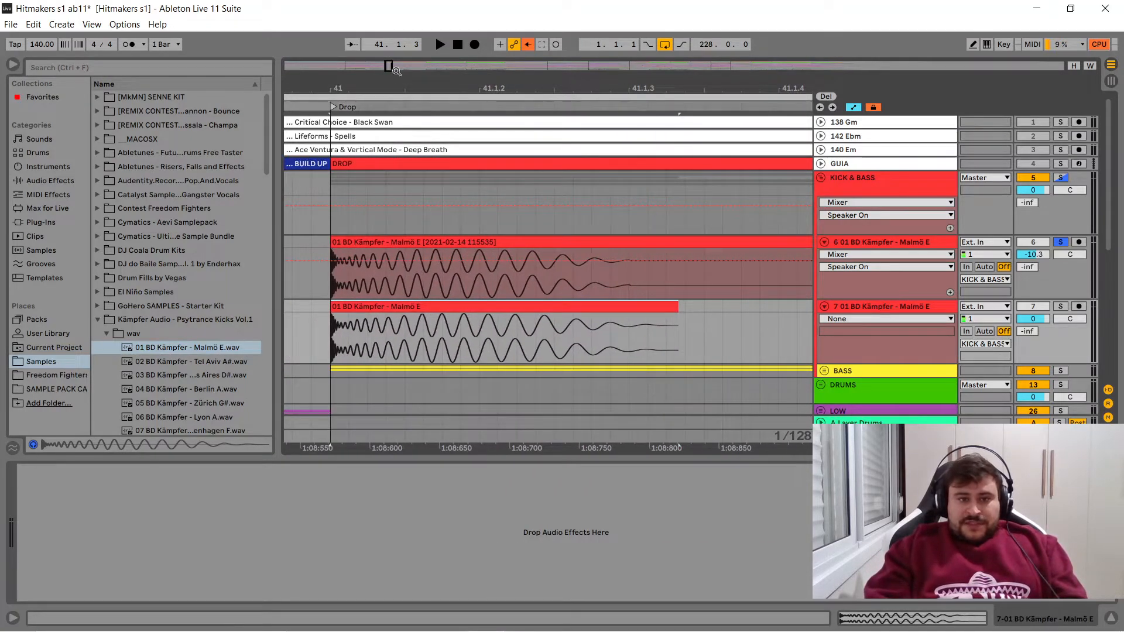
drag(328, 85, 353, 89)
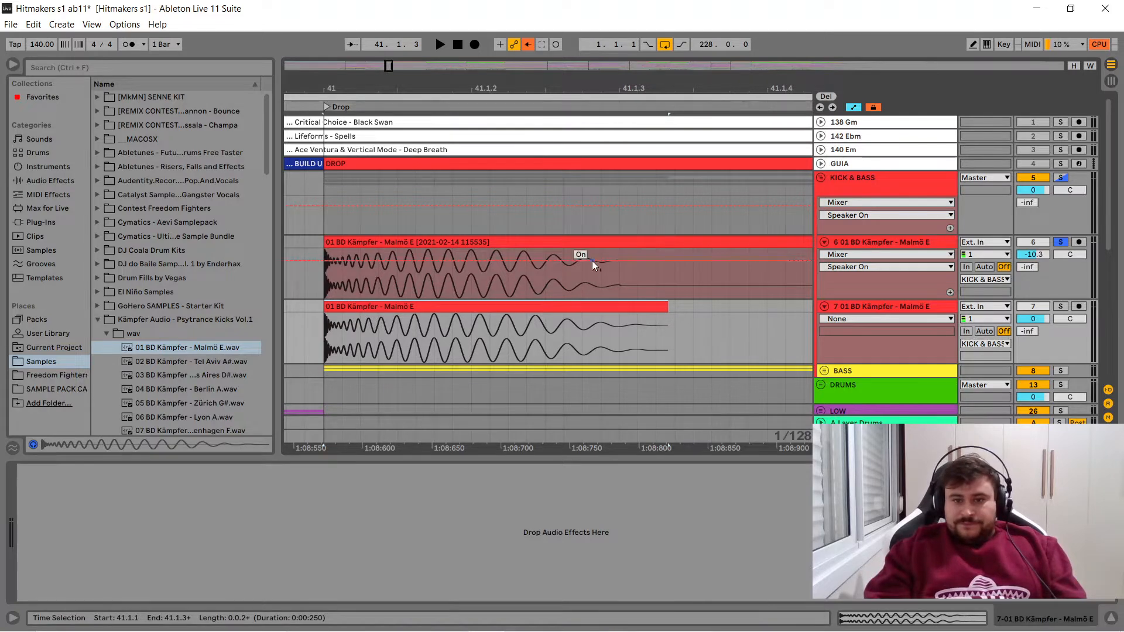
- Trim the raw kick clip's end to 41.1.3, where the original kick dies out, and add a fade-out of about 40 ms
click(620, 273)
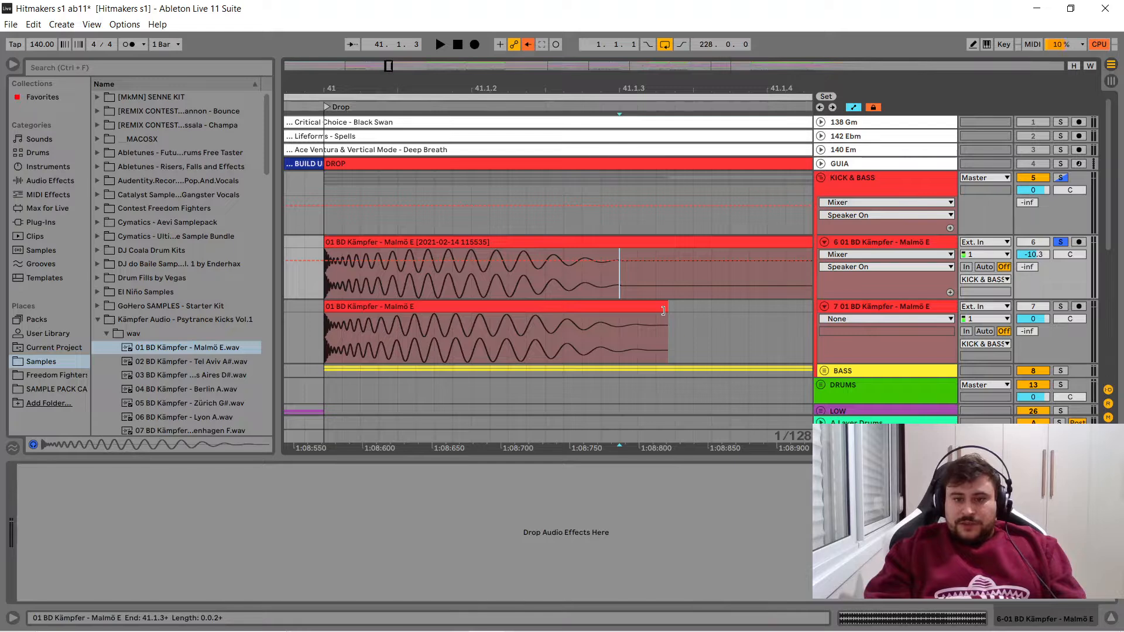
drag(663, 310, 617, 308)
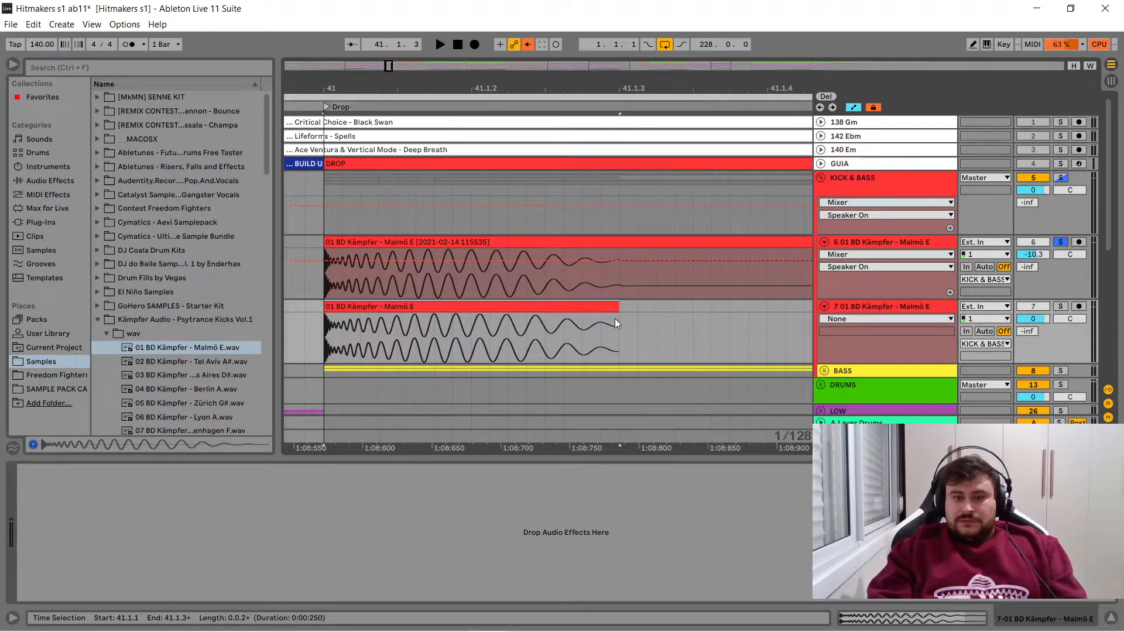
click(615, 318)
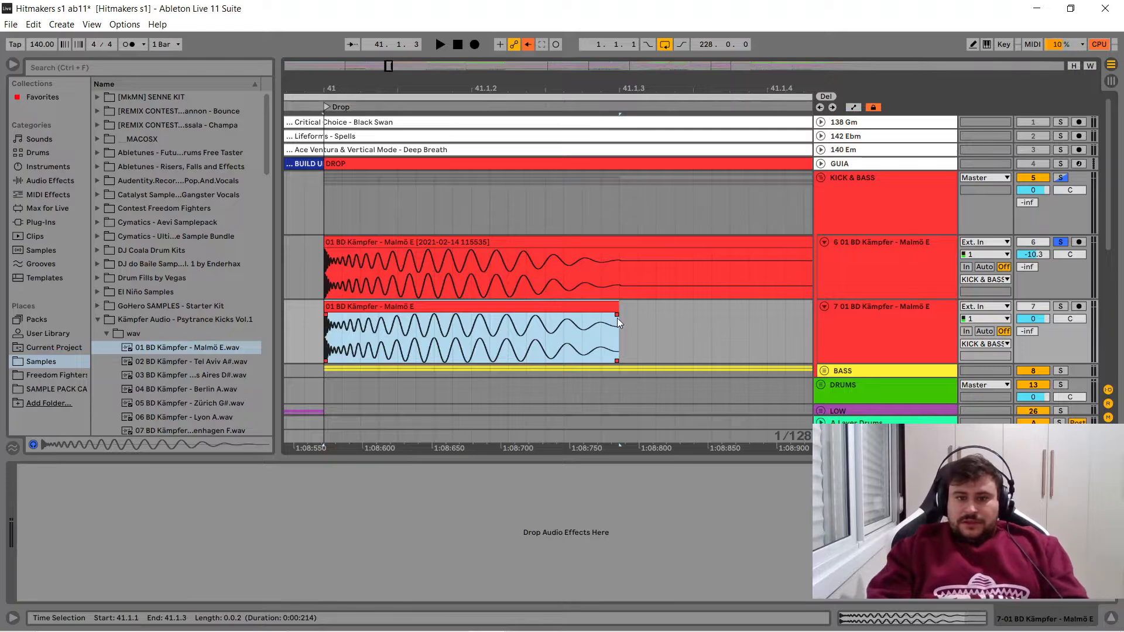
click(616, 315)
drag(616, 315, 558, 315)
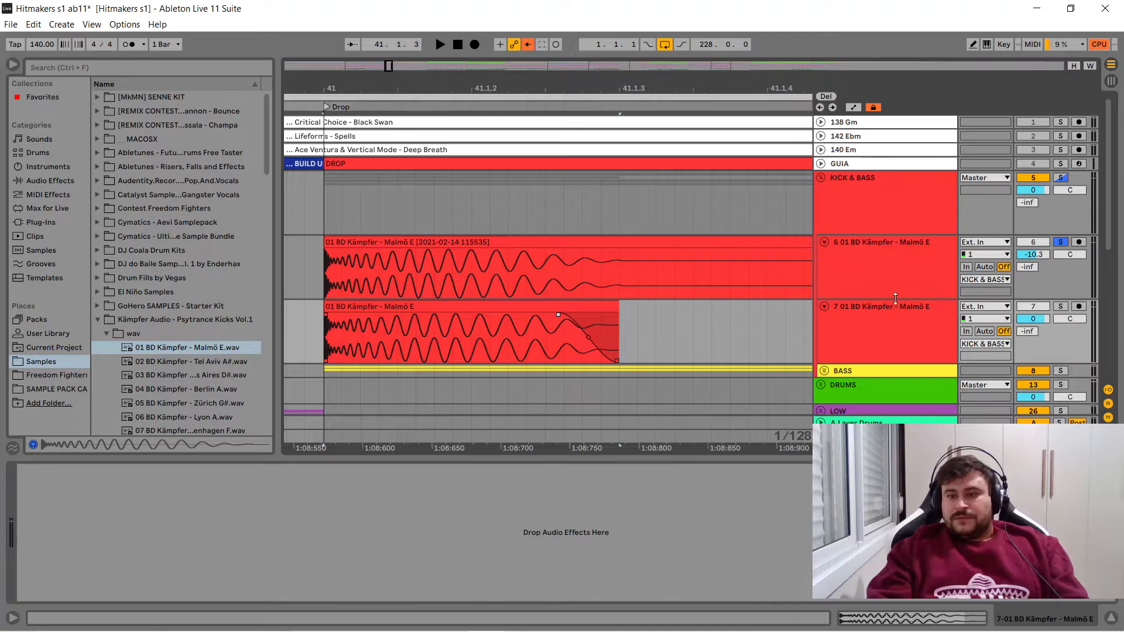
- Solo the new kick track in place of the original and play the trimmed clip
click(502, 311)
key(space)
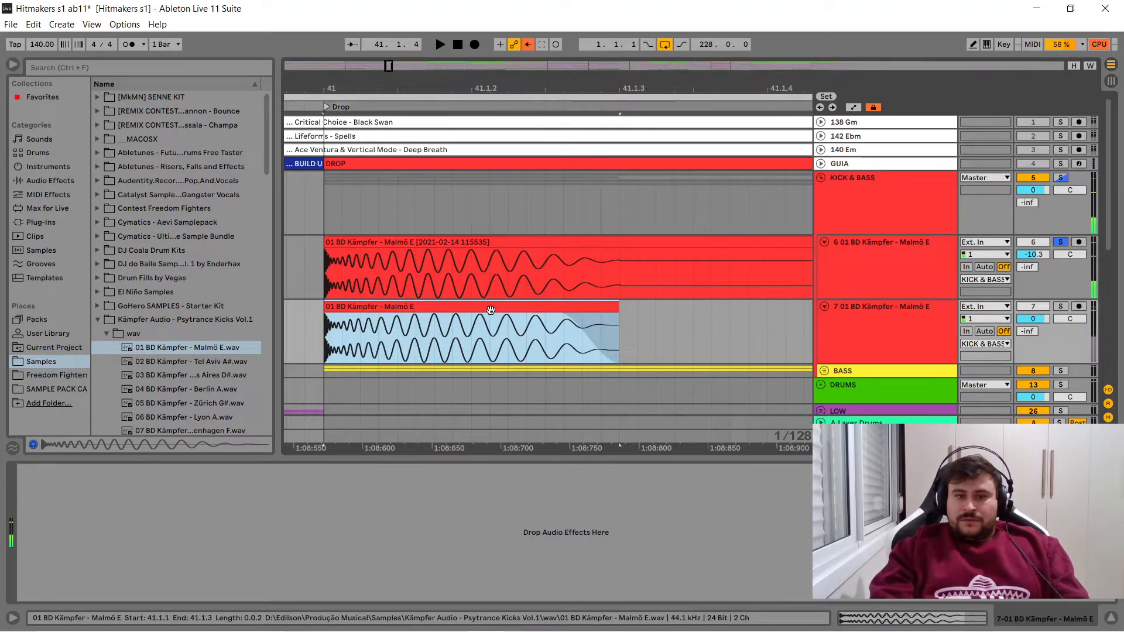
click(1060, 306)
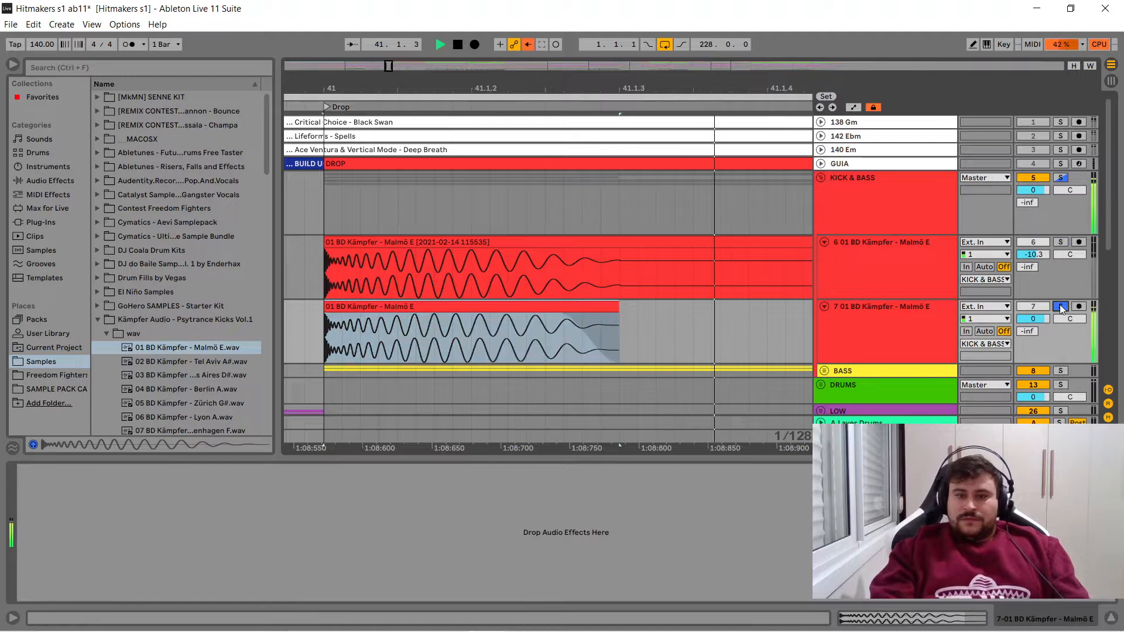
click(517, 318)
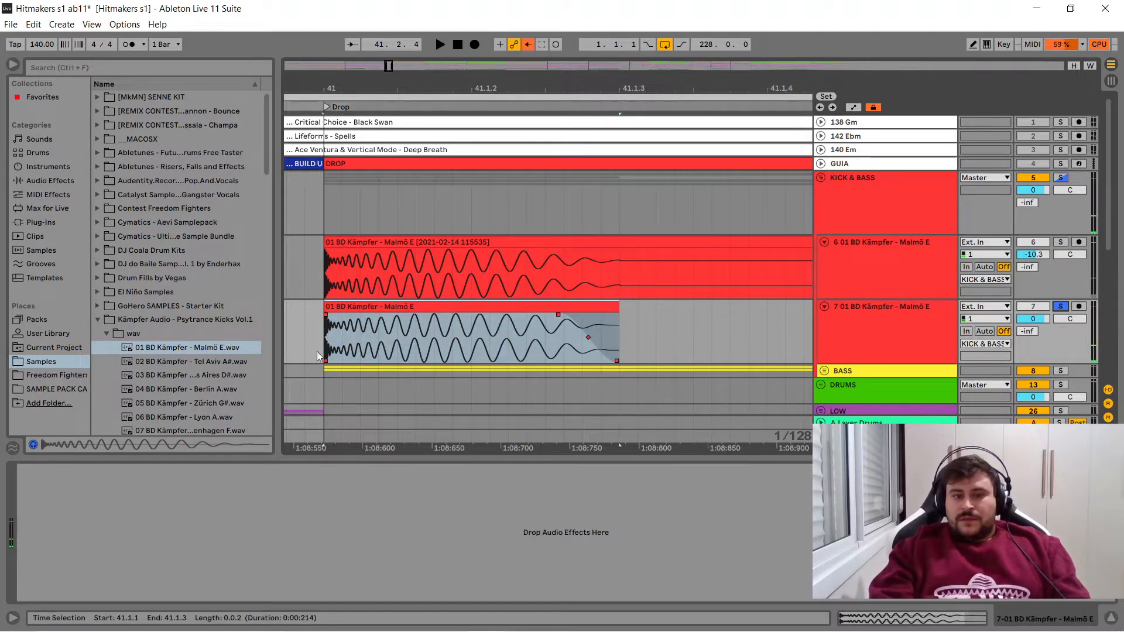
click(494, 311)
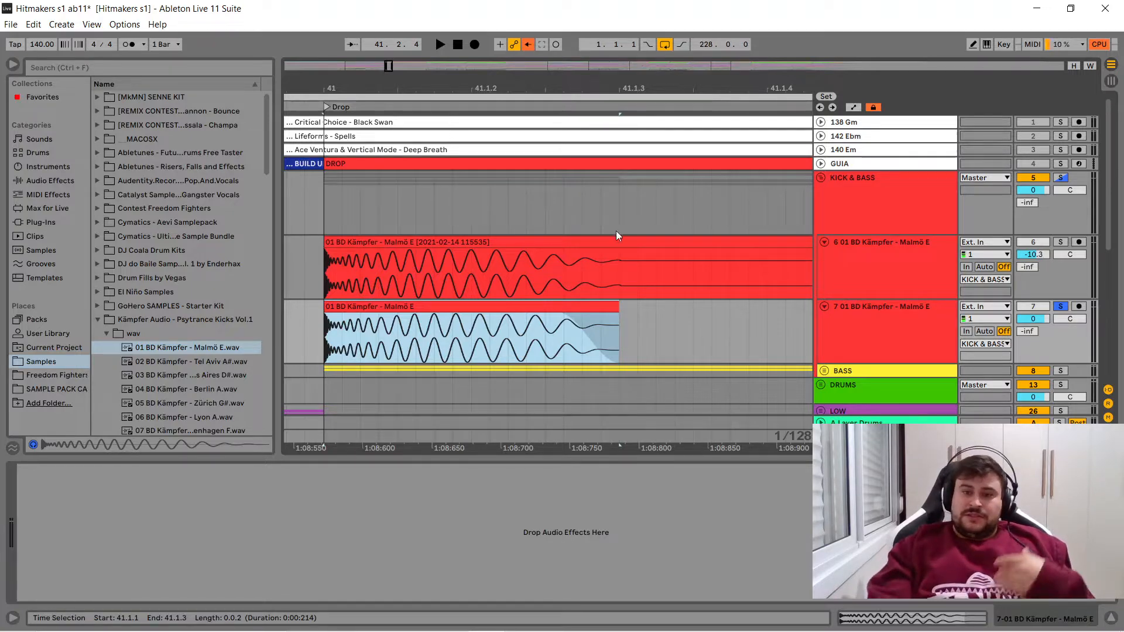
- Compare the clip settings of the original and raw kicks, and check the raw kick's playback level in the mixer
click(581, 241)
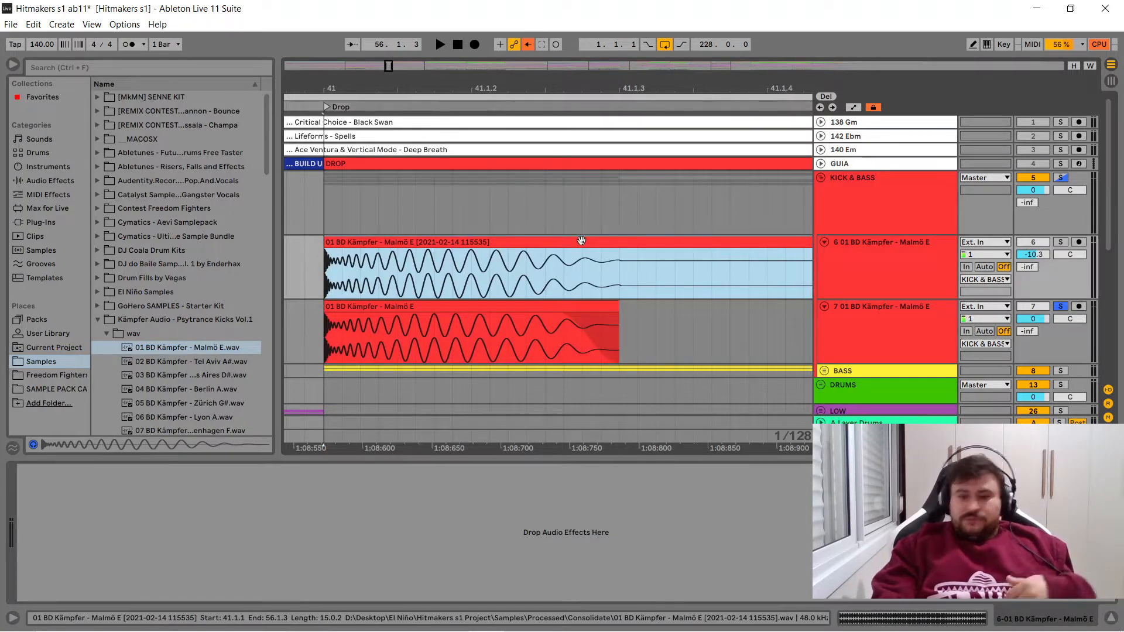
click(872, 622)
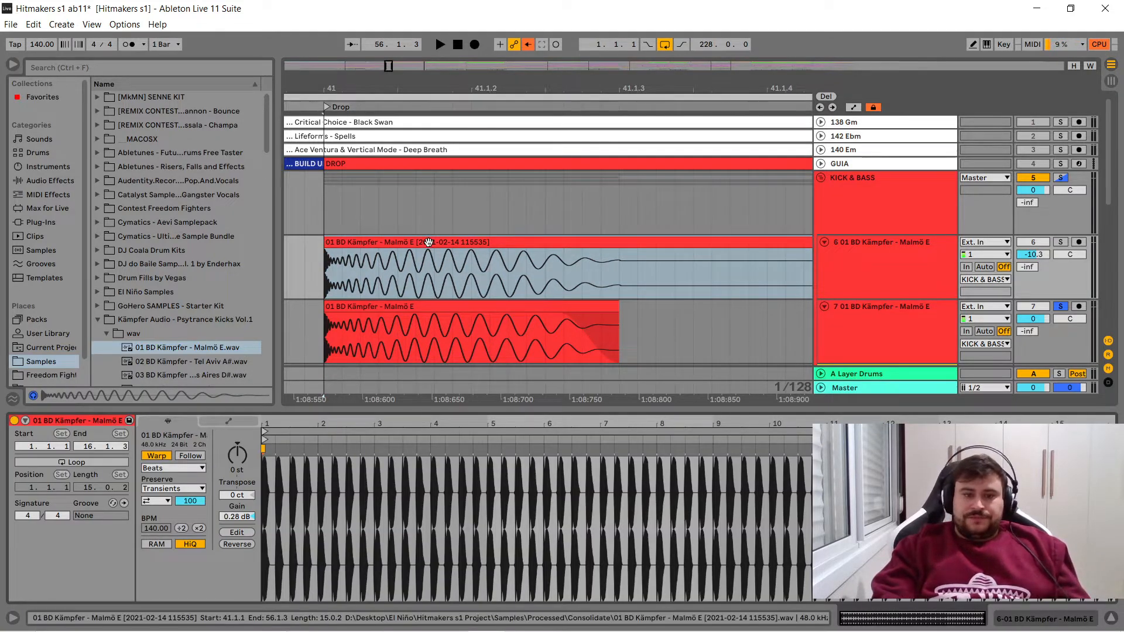
click(449, 308)
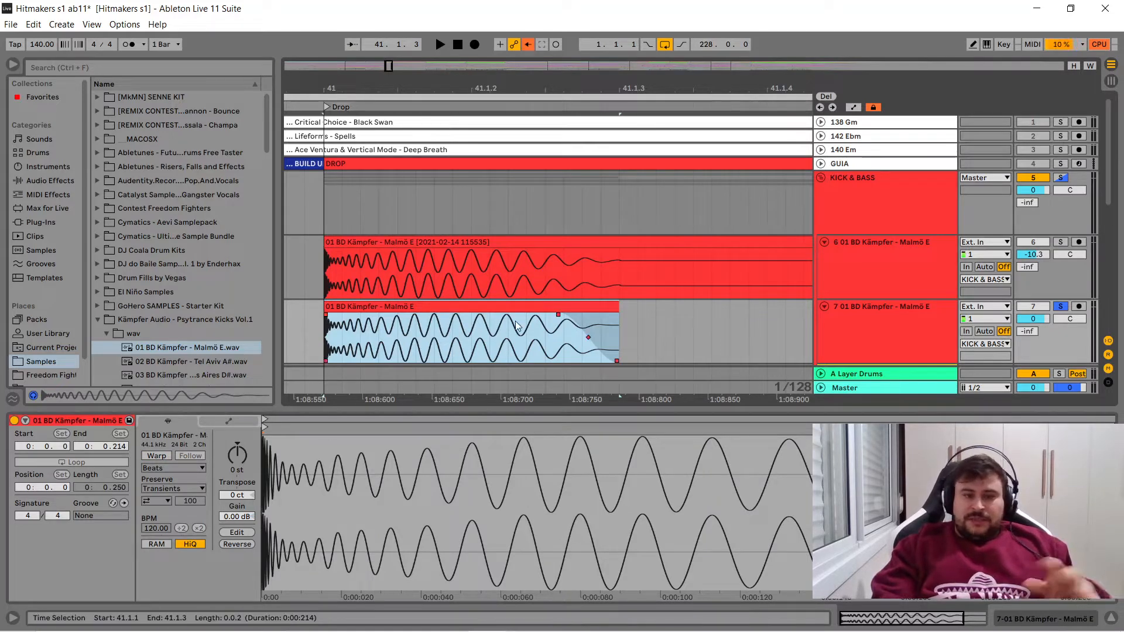
key(Tab)
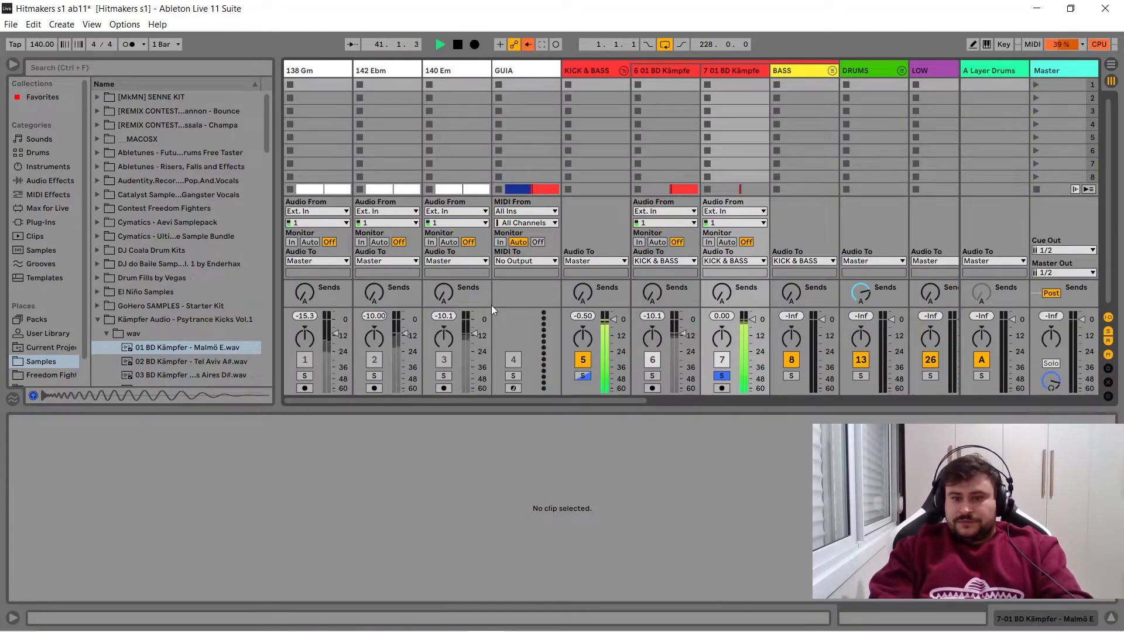
key(Tab)
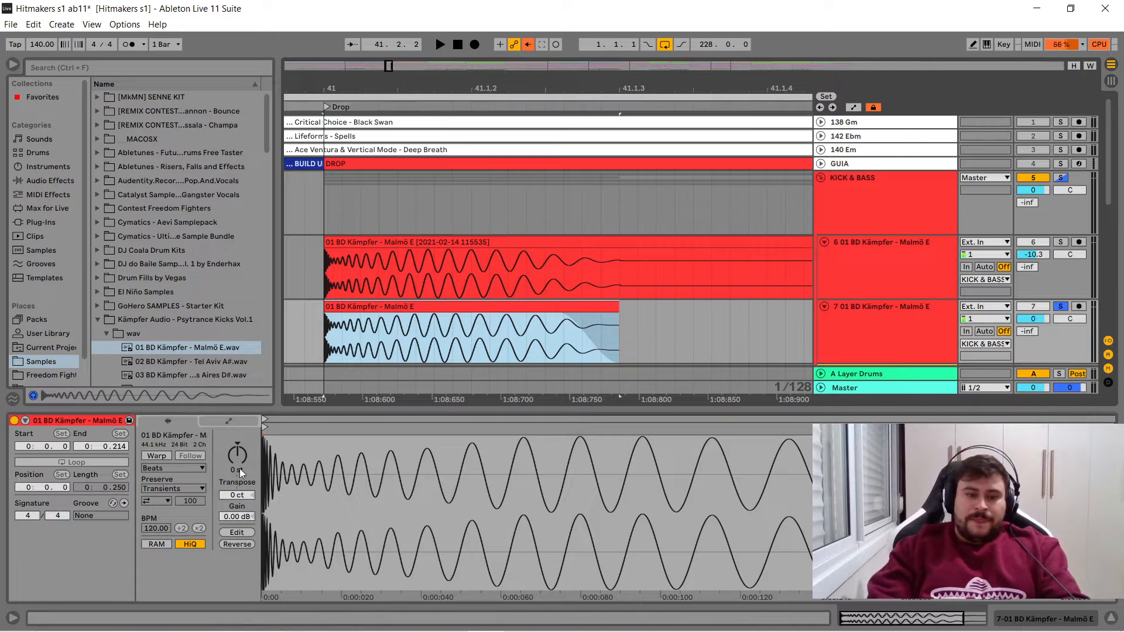
- Set the raw kick clip's gain to -10 dB and play it to check its level in the mixer
click(232, 518)
text(-10)
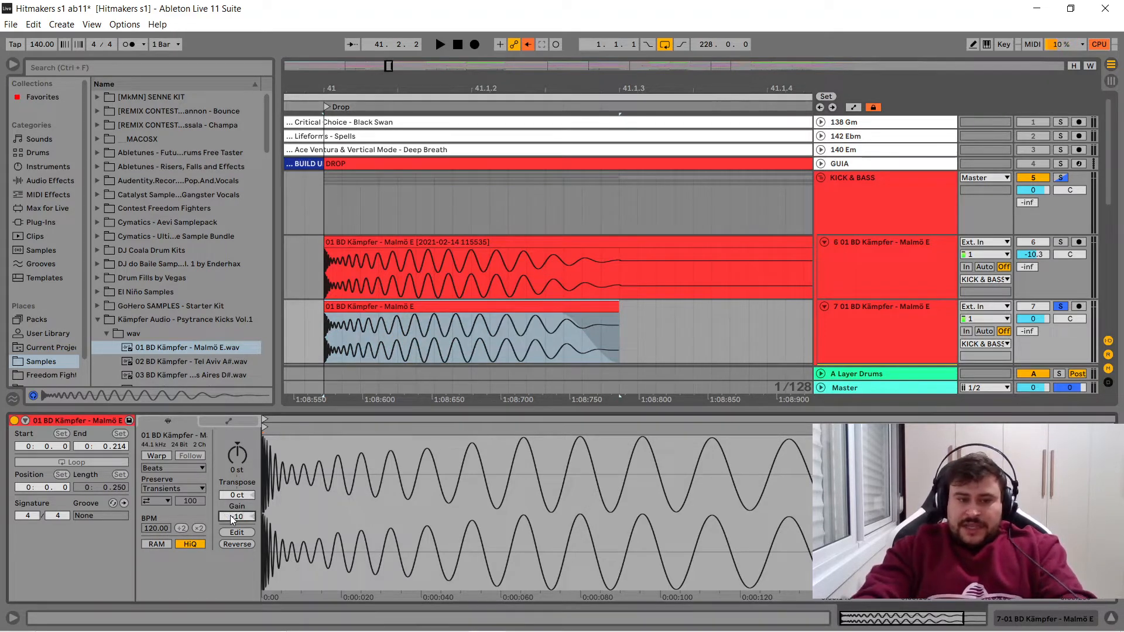
key(Return)
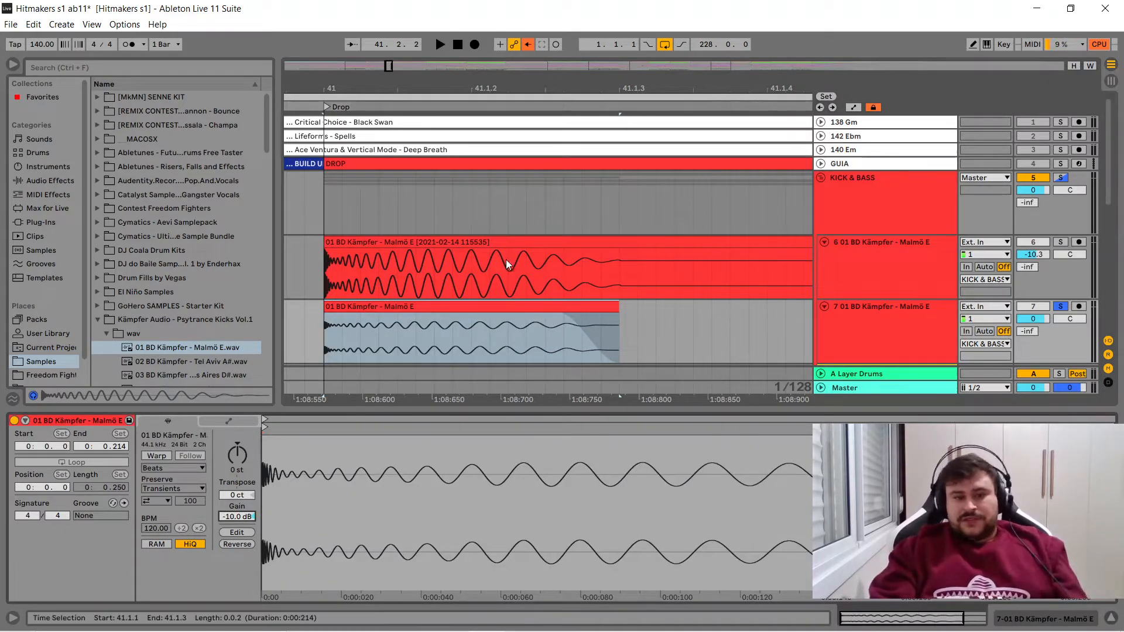
click(493, 311)
key(space)
key(Tab)
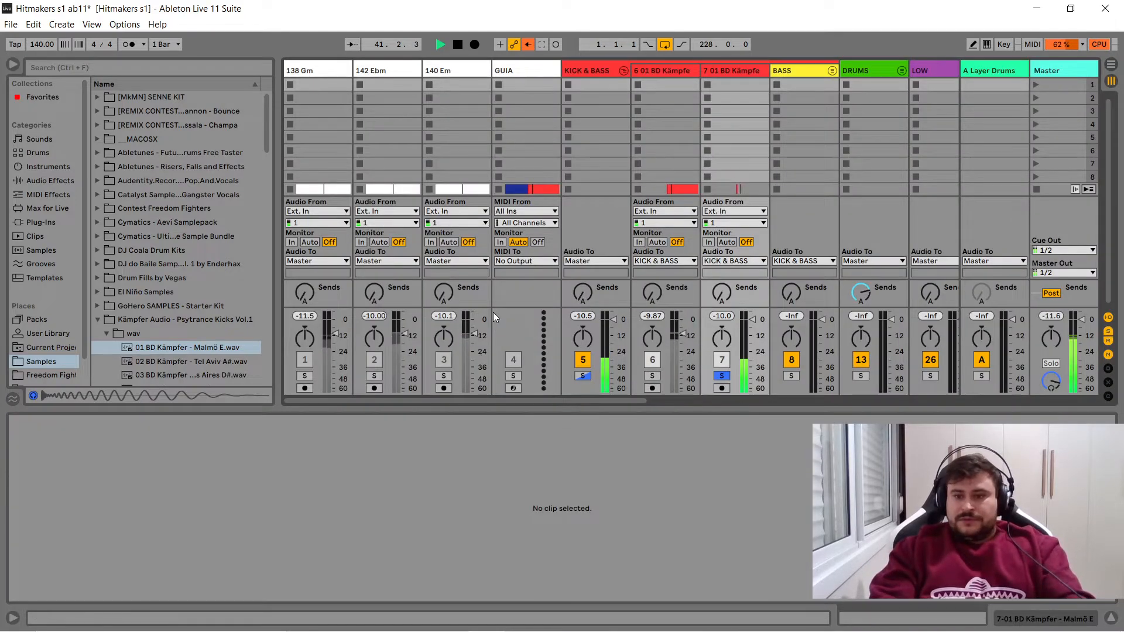
key(space)
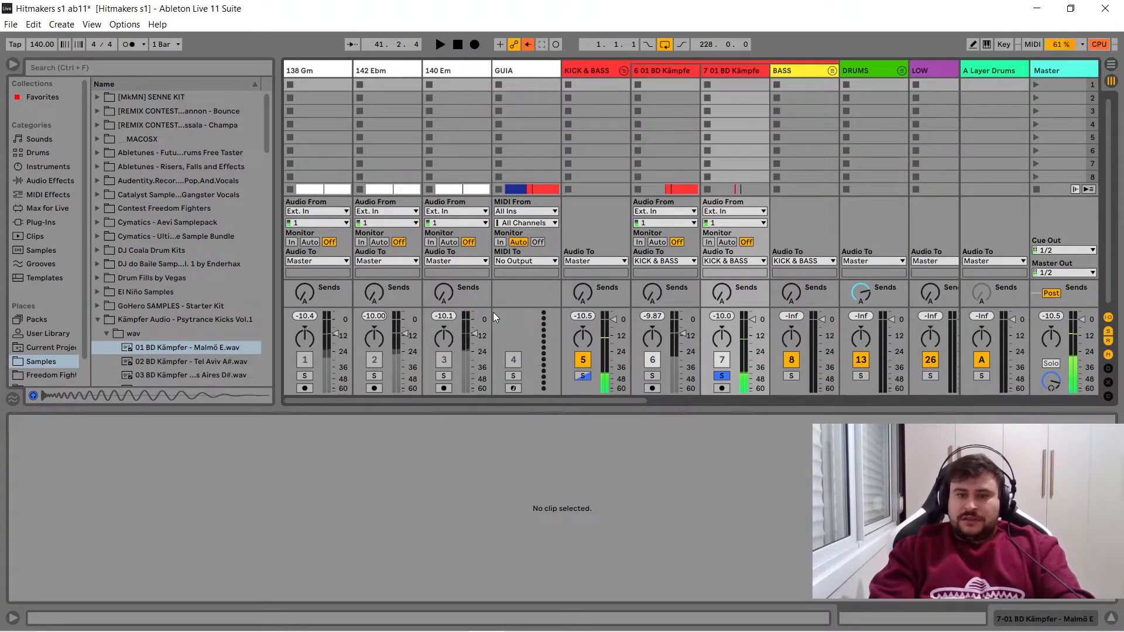
key(Tab)
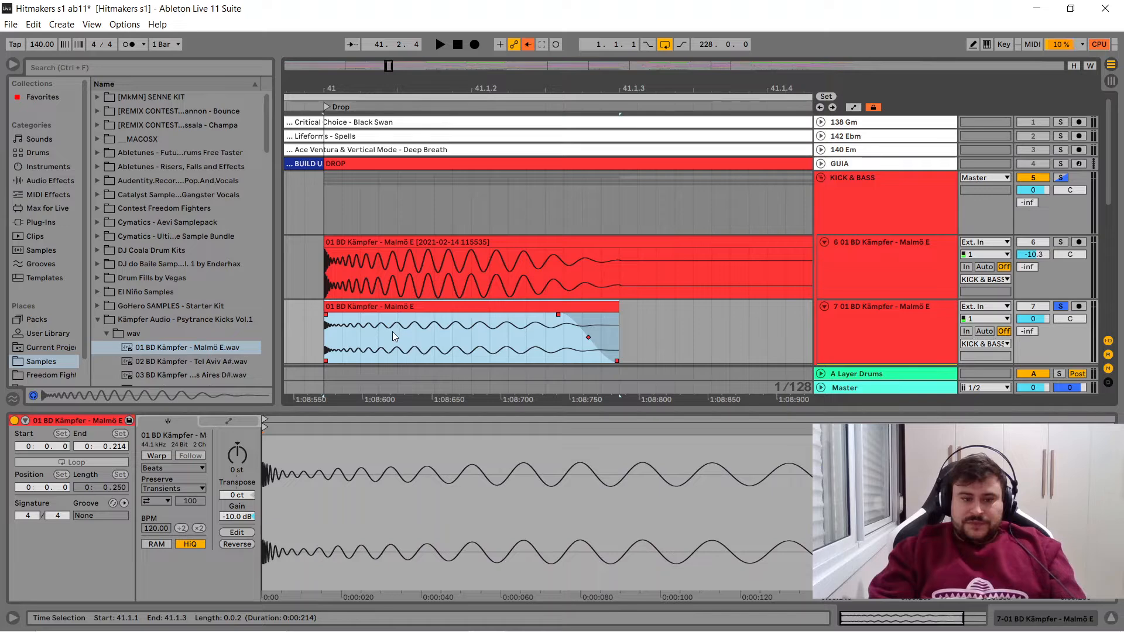
- Reset the raw kick clip's gain to 0 dB and set its track volume to -10.3 dB instead
double_click(244, 518)
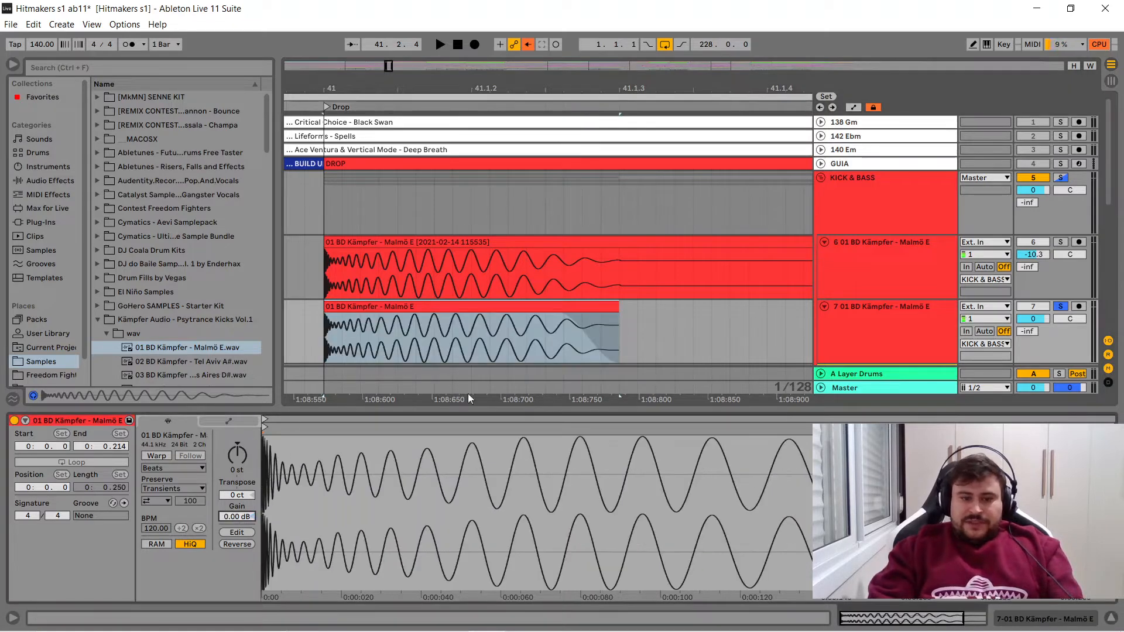
click(1034, 319)
text(-10.3)
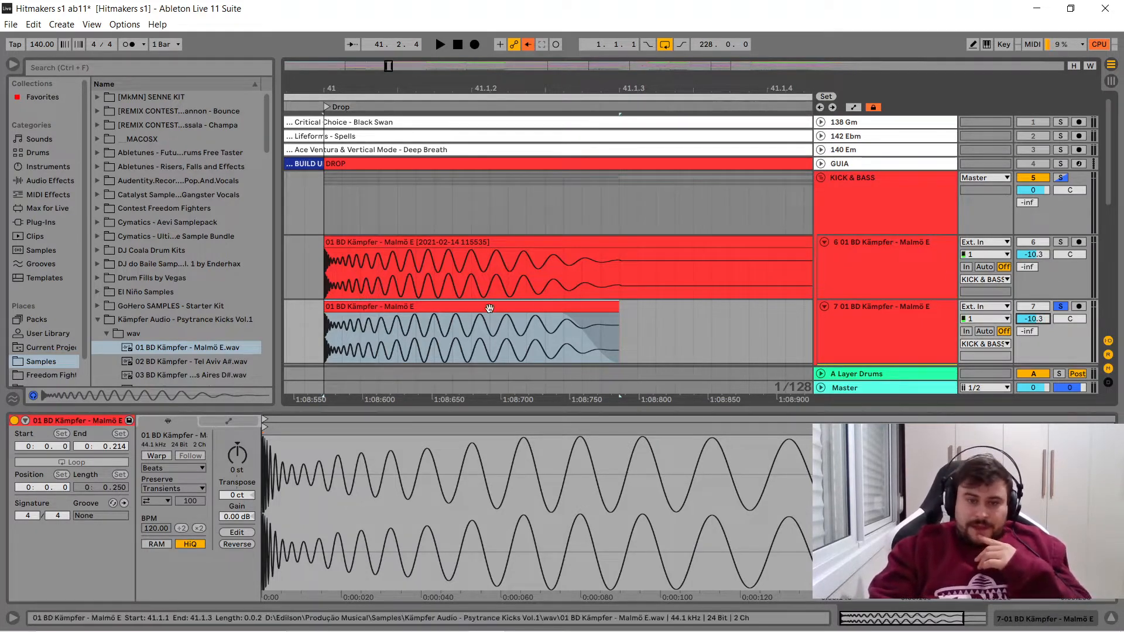
- Solo and play the original kick and the raw kick in turn to compare their sound
click(410, 245)
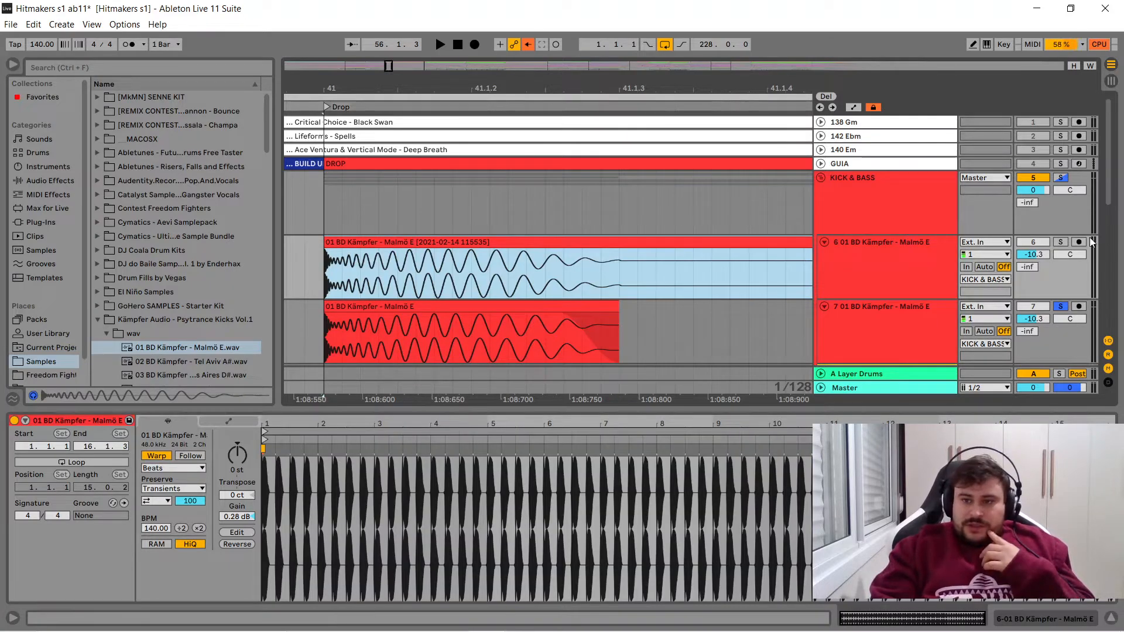
click(1058, 243)
click(1057, 244)
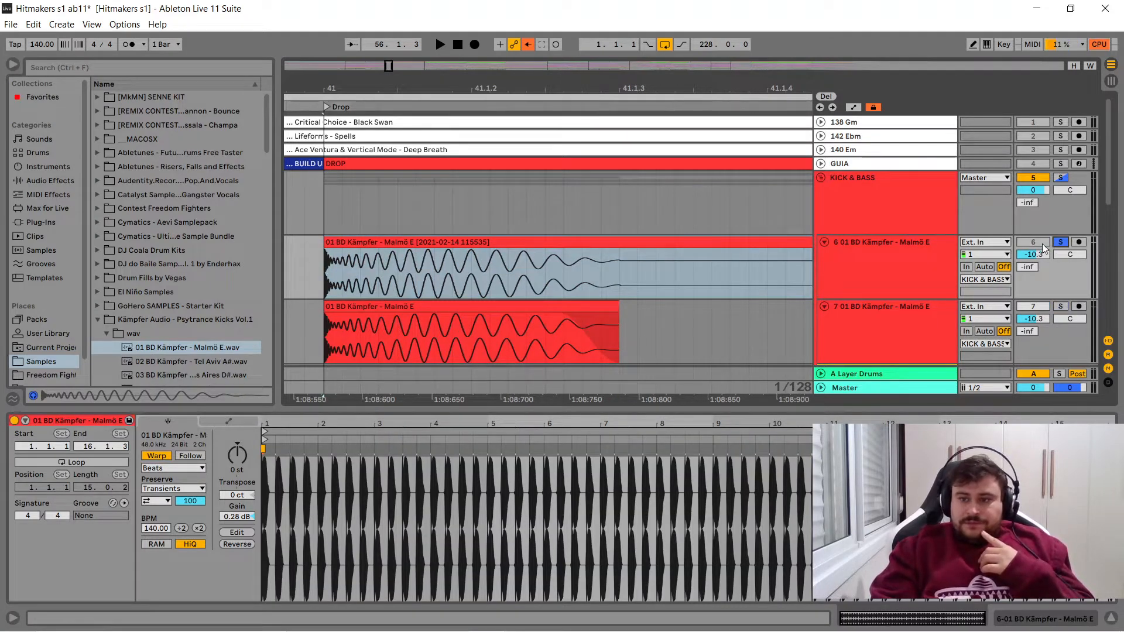
key(space)
key(space)
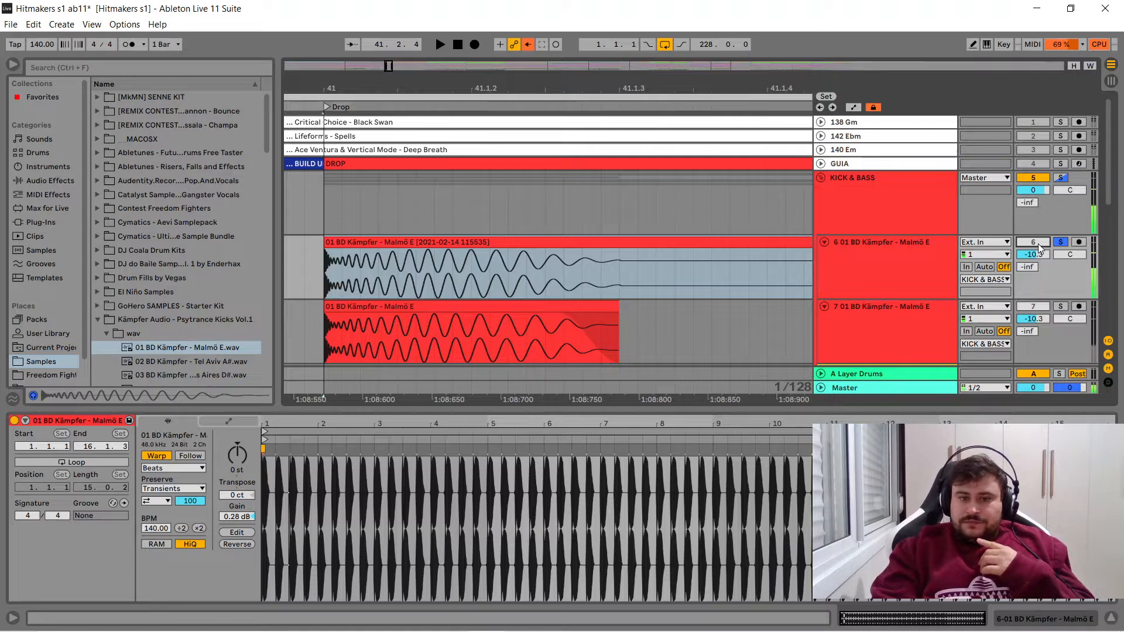
click(1060, 307)
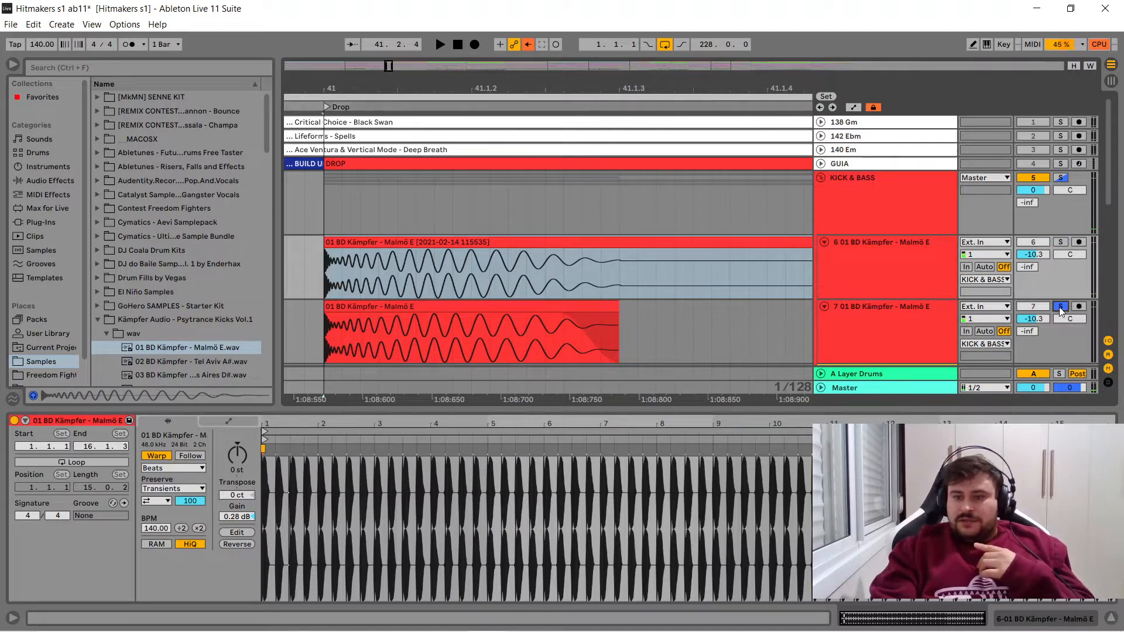
click(446, 305)
key(space)
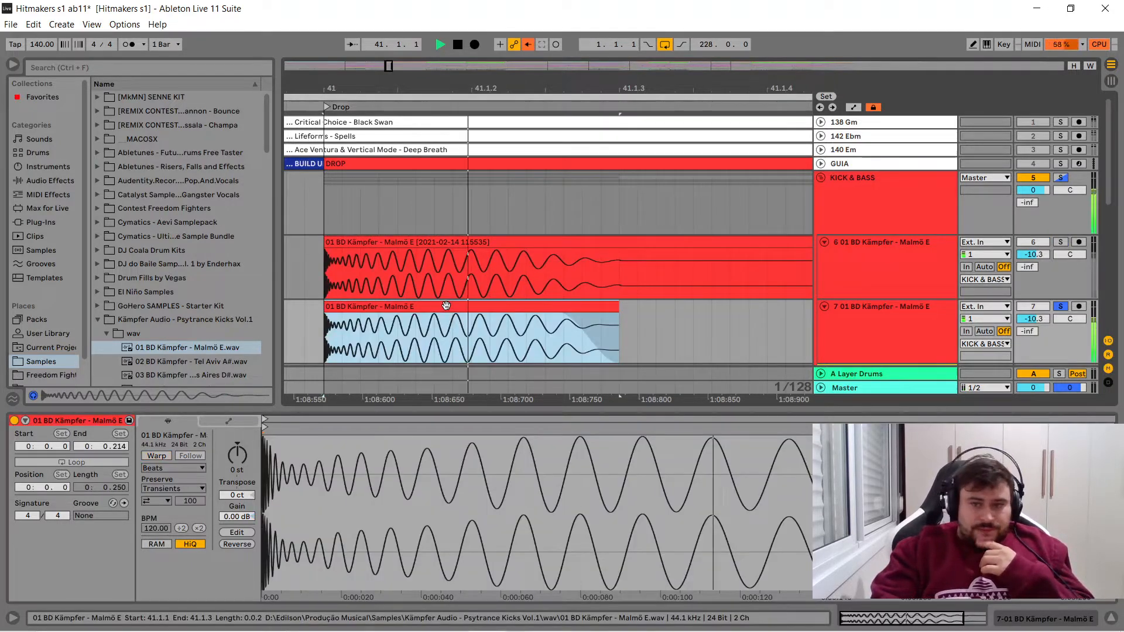
- Stop playback and compare the original and raw kick waveforms up close at bar 41
key(space)
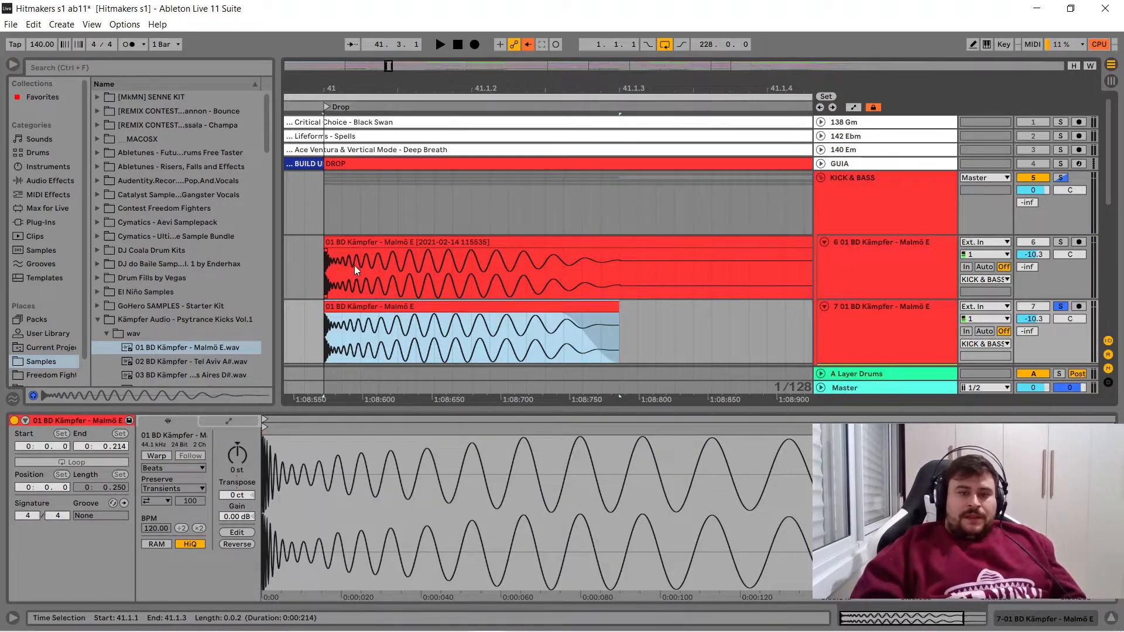
drag(361, 85, 374, 120)
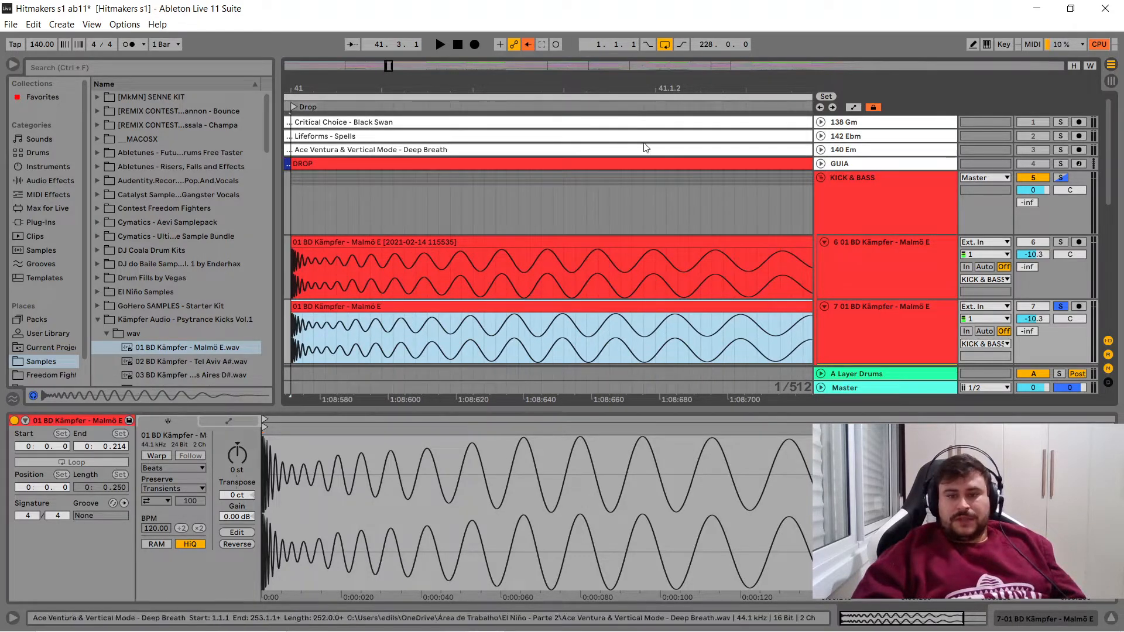
drag(586, 88, 447, 49)
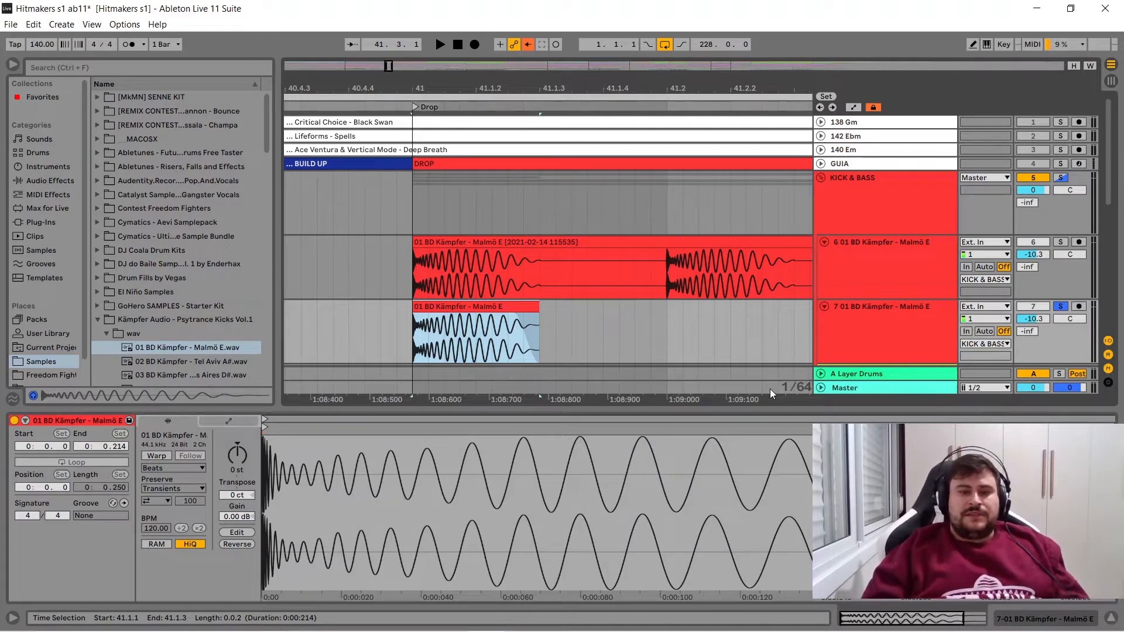
- Insert a new audio track directly below the raw kick's track in the KICK & BASS group
click(893, 314)
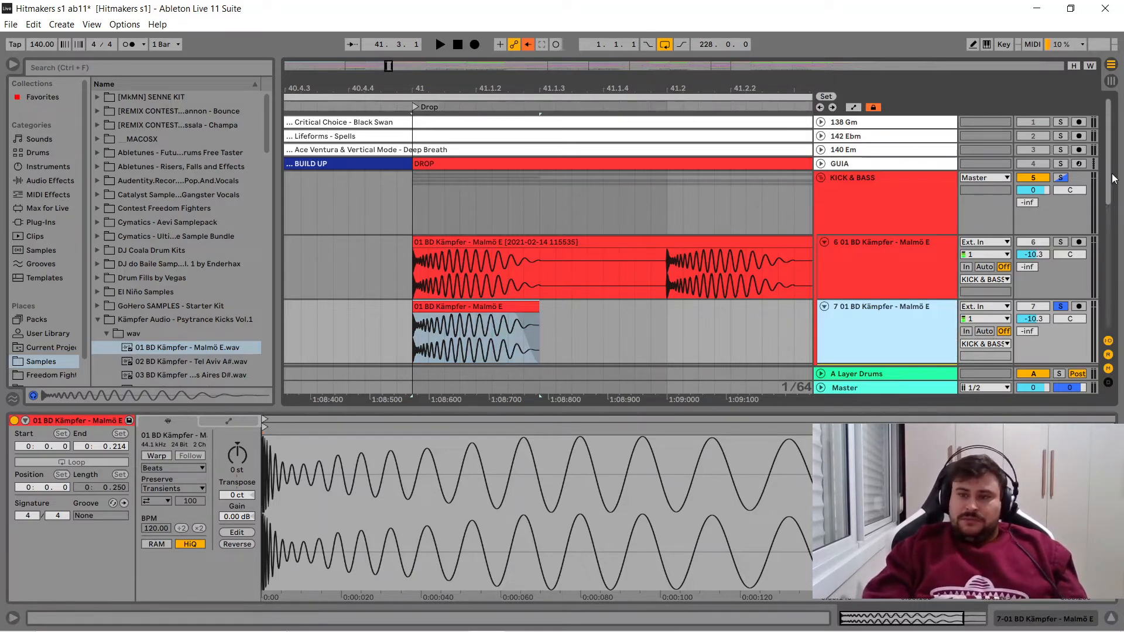
scroll(1104, 201, down, 2)
scroll(1104, 201, down, 1)
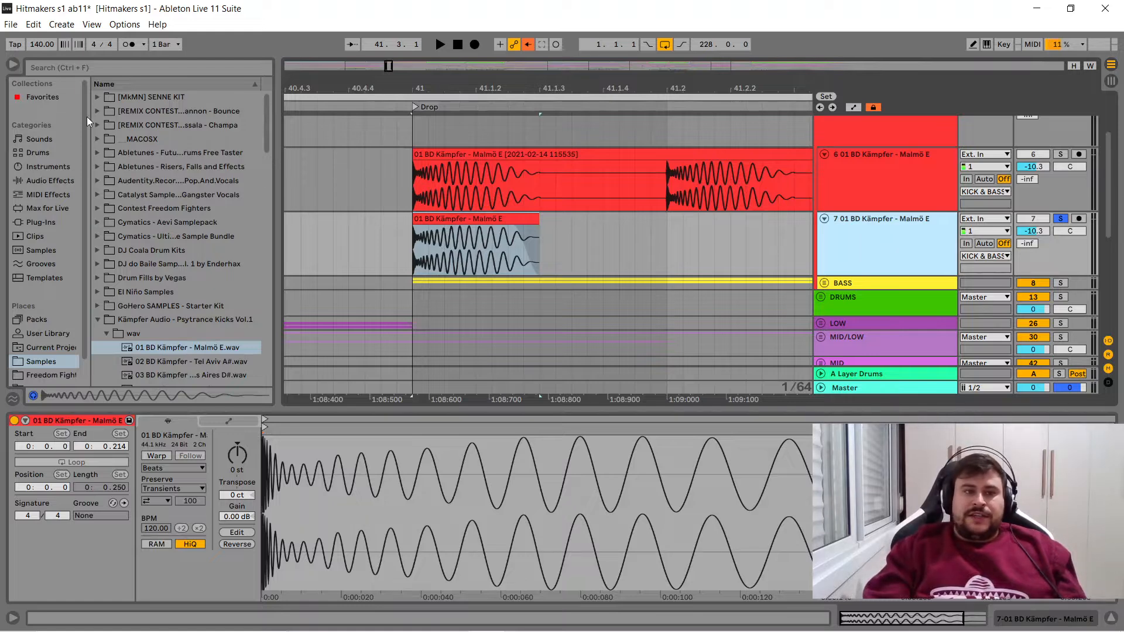
click(97, 65)
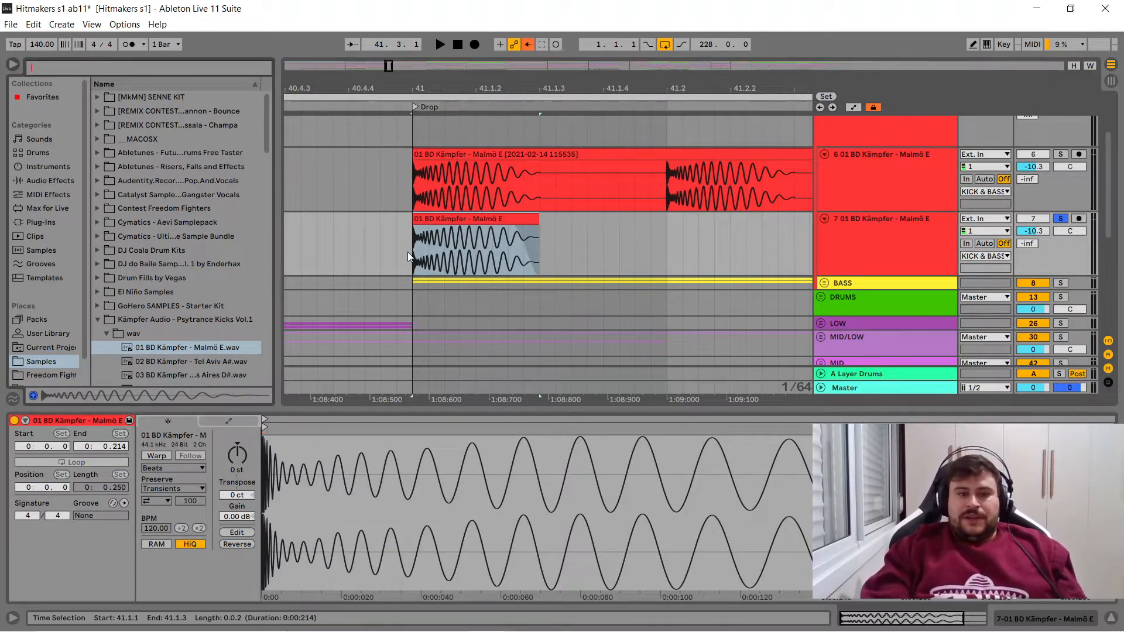
click(476, 219)
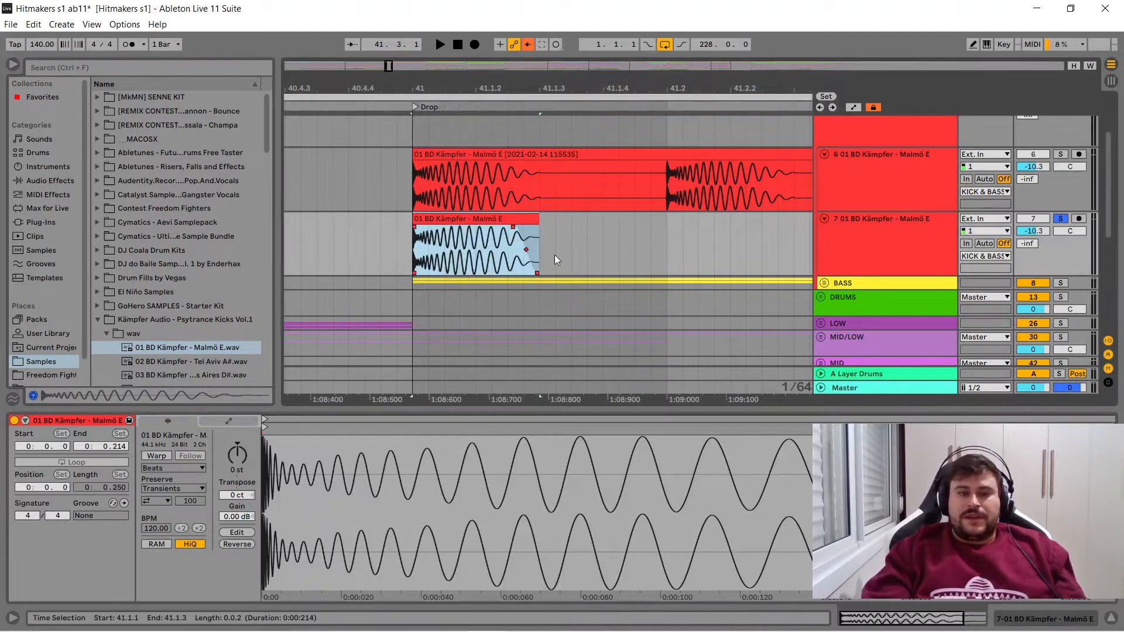
click(876, 245)
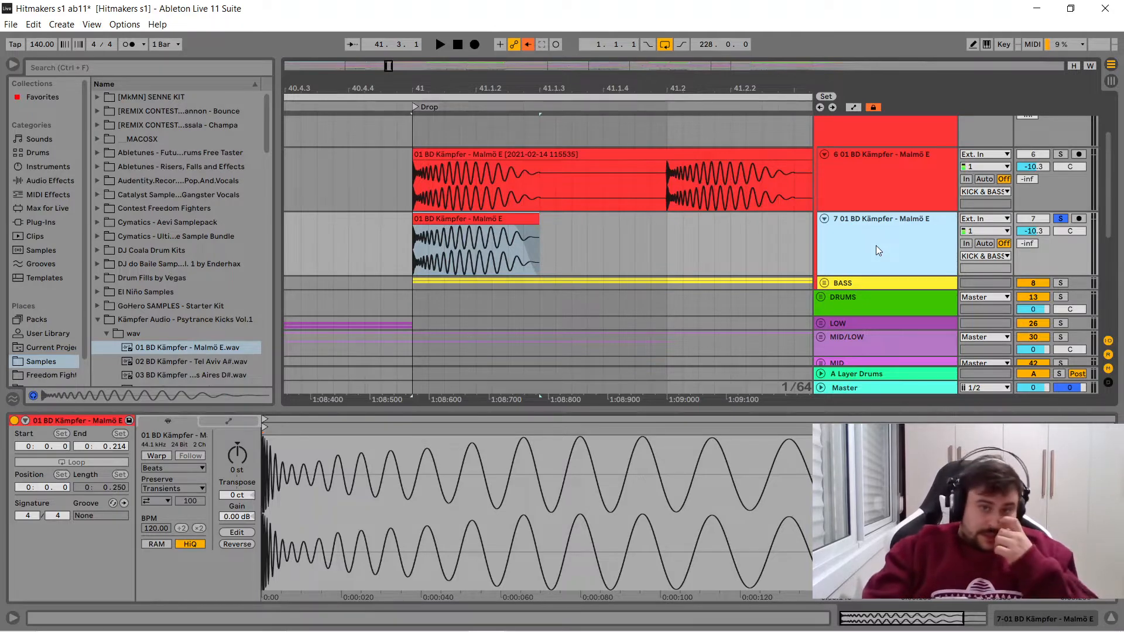
key(ctrl+t)
- Add a fade-in of about 30 ms to the raw kick clip to soften its attack, and play the result
click(479, 226)
key(space)
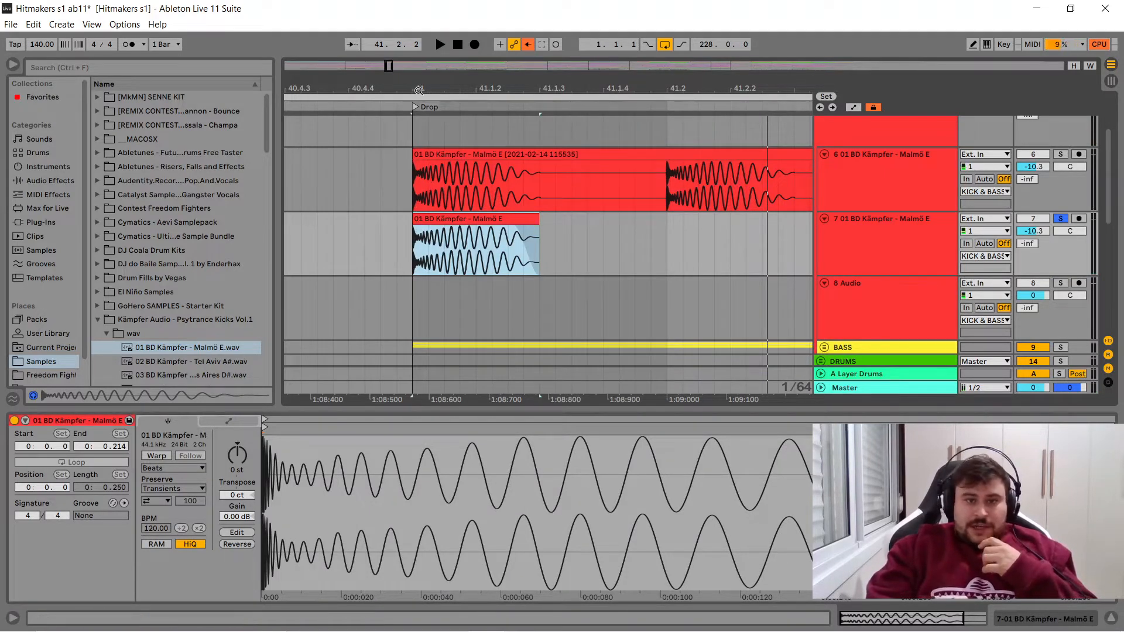
scroll(413, 193, up, 4)
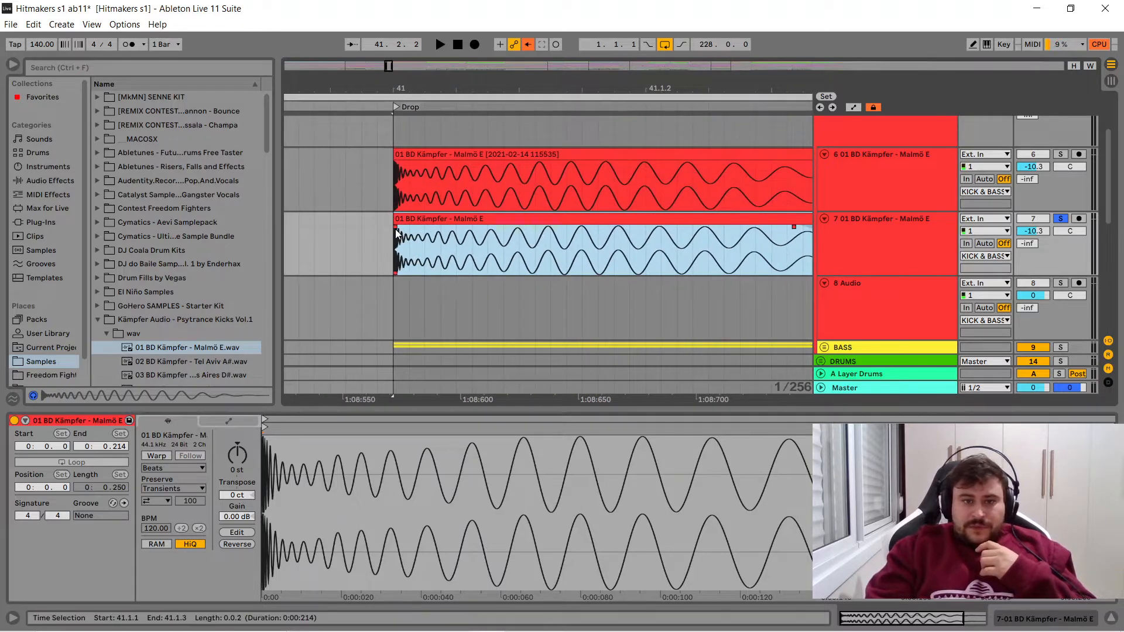
drag(395, 228, 414, 233)
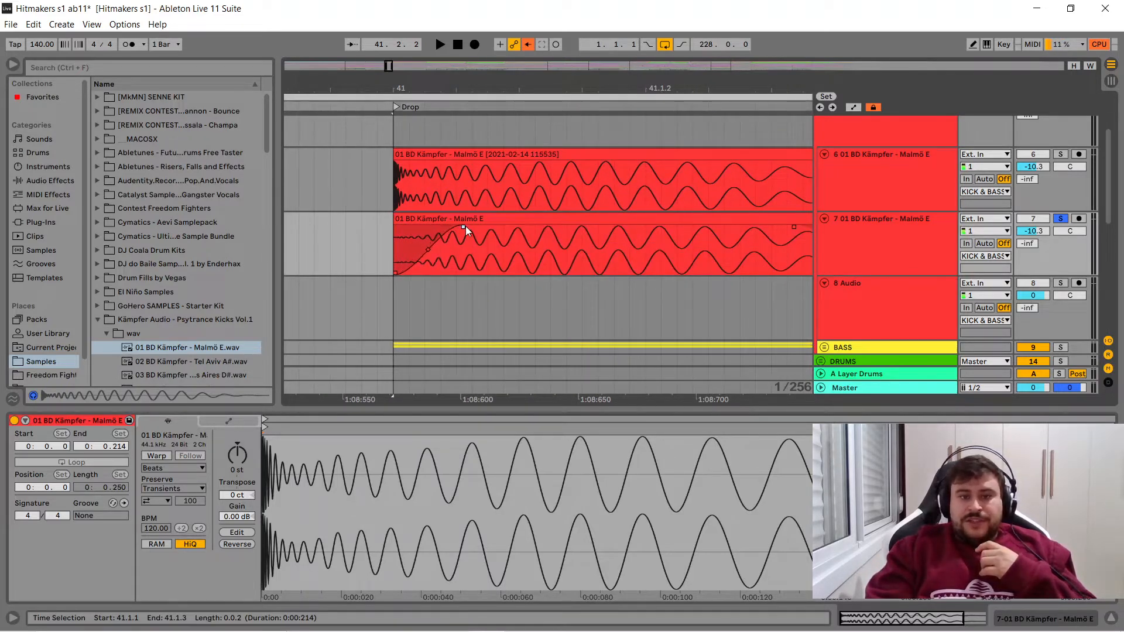
click(461, 220)
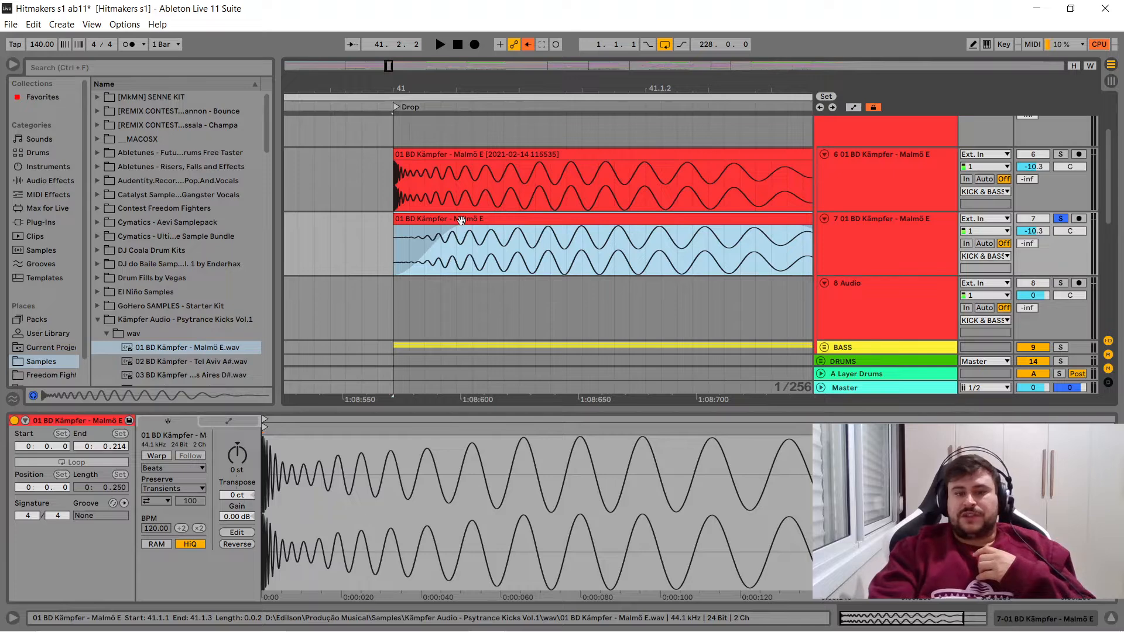
key(space)
key(space)
- Audition the next kick samples and place 02 BD Kämpfer - Tel Aviv A#.wav on the new track at bar 41
click(223, 361)
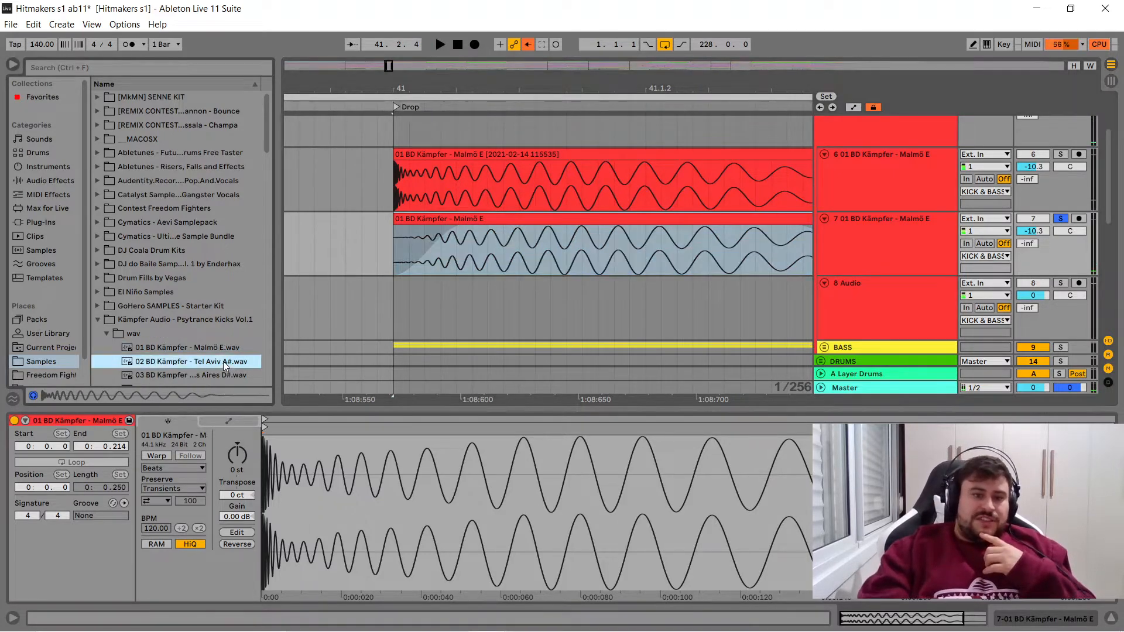
key(Down)
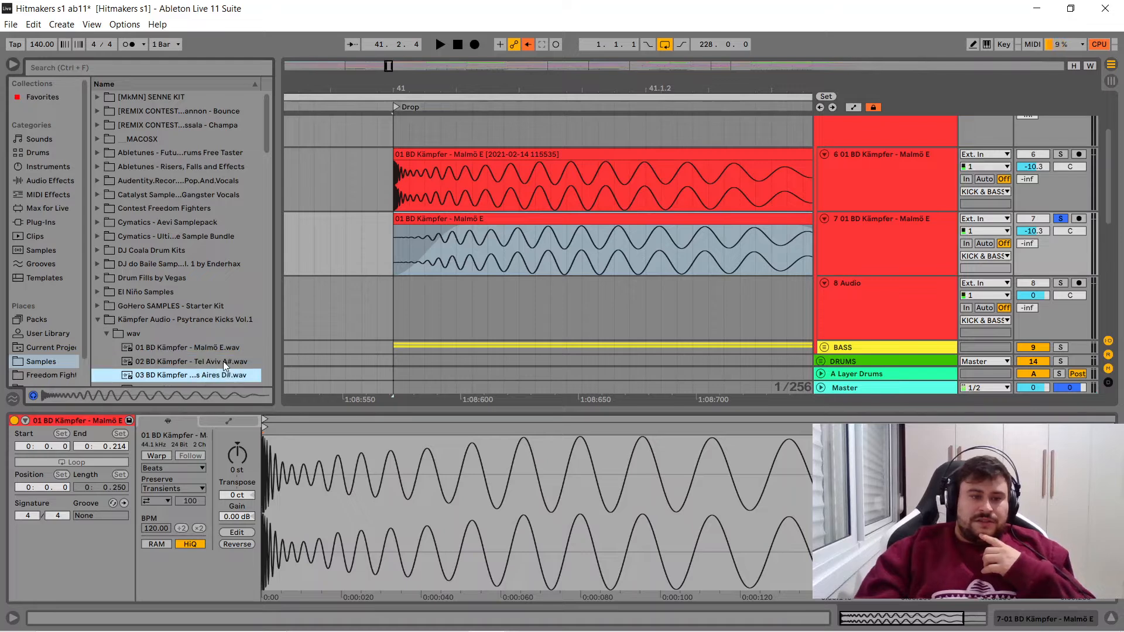
key(Up)
drag(184, 360, 400, 311)
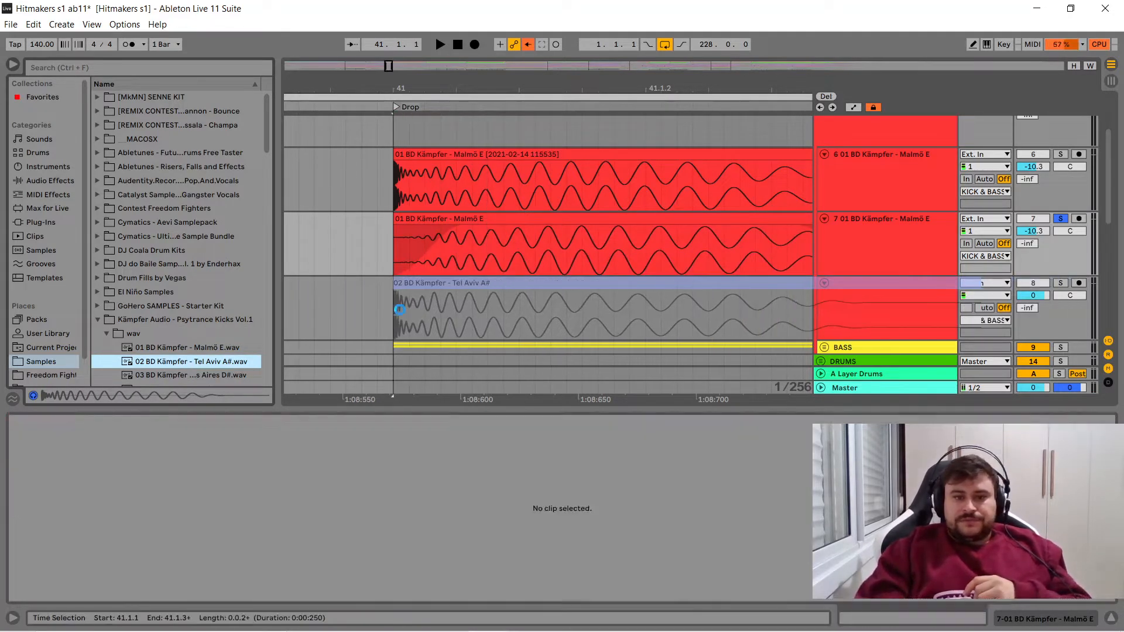
- Trim the Tel Aviv kick clip to its first 17 ms and give it a long fade-out so only the attack remains
drag(560, 92, 557, 36)
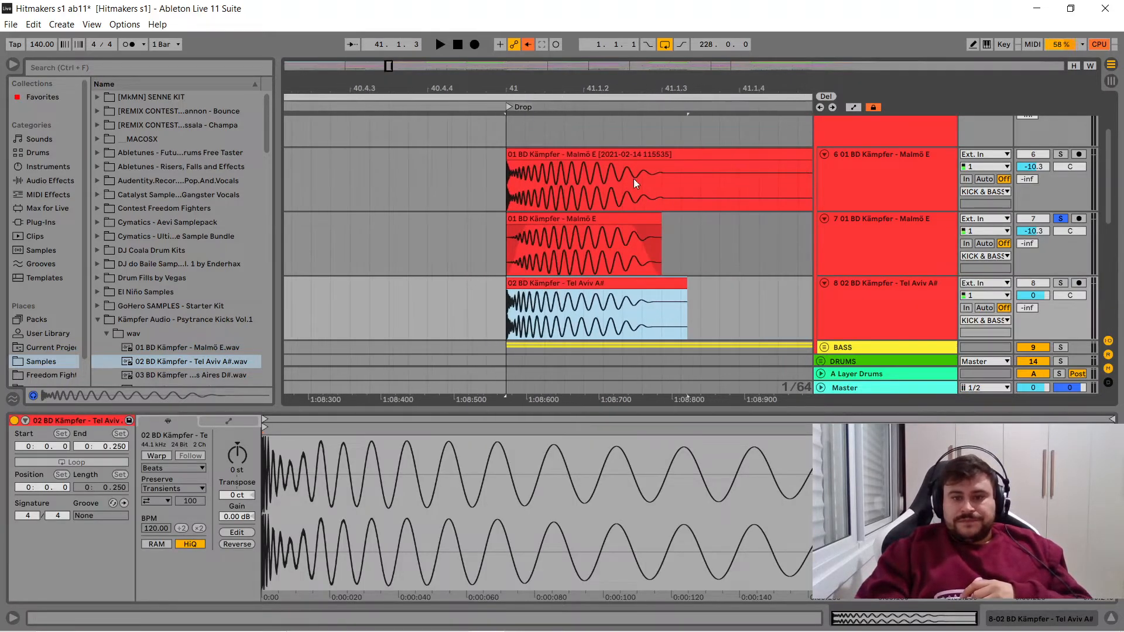
drag(686, 290, 527, 294)
drag(520, 88, 568, 88)
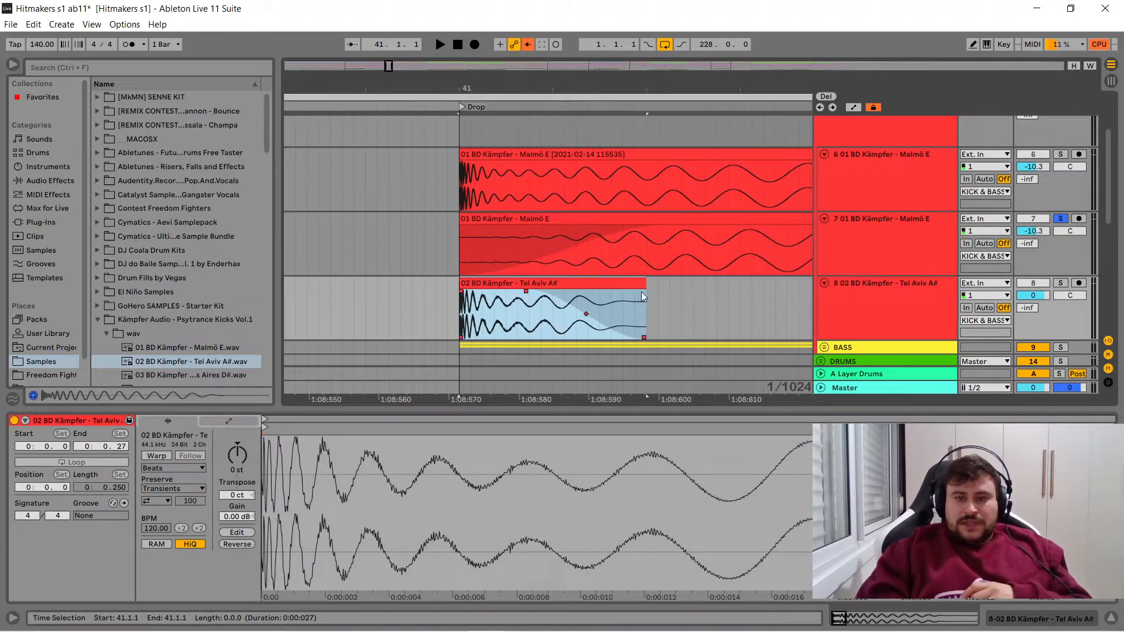
drag(646, 286, 579, 287)
drag(464, 292, 465, 292)
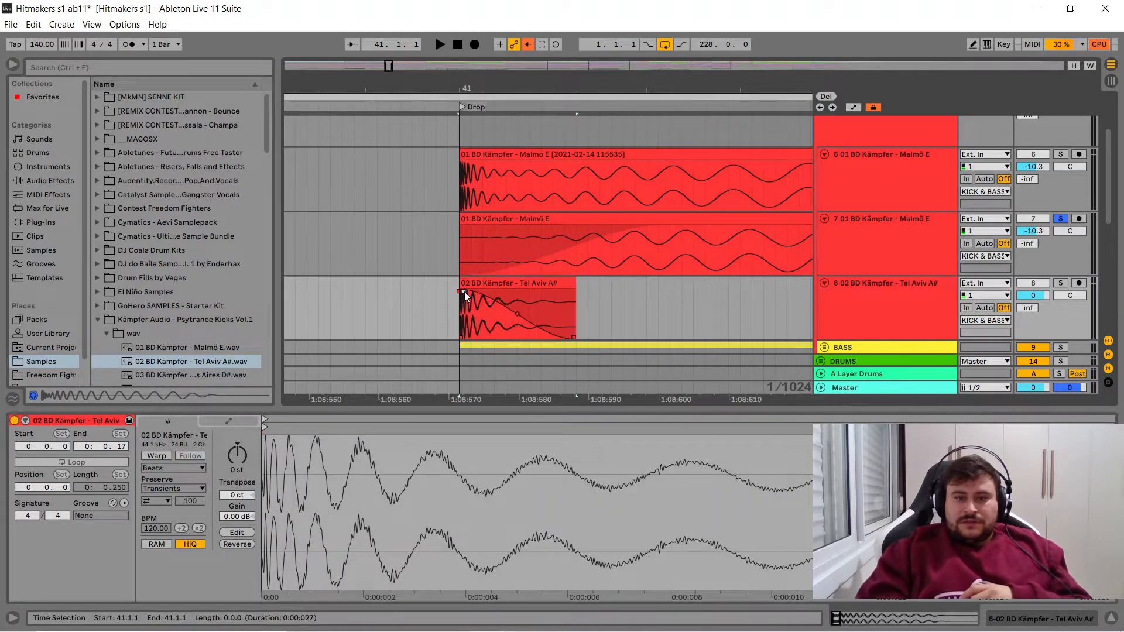
click(474, 282)
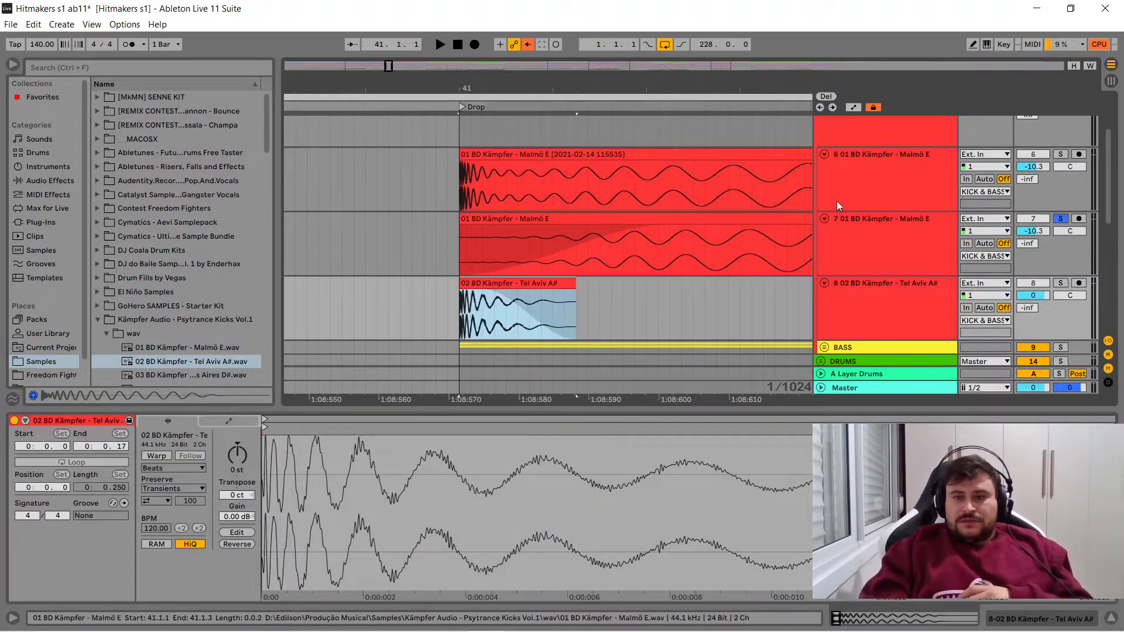
- Solo and play the Tel Aviv attack layer, and play it together with the faded-in Malmö kick by soloing both tracks
click(1059, 283)
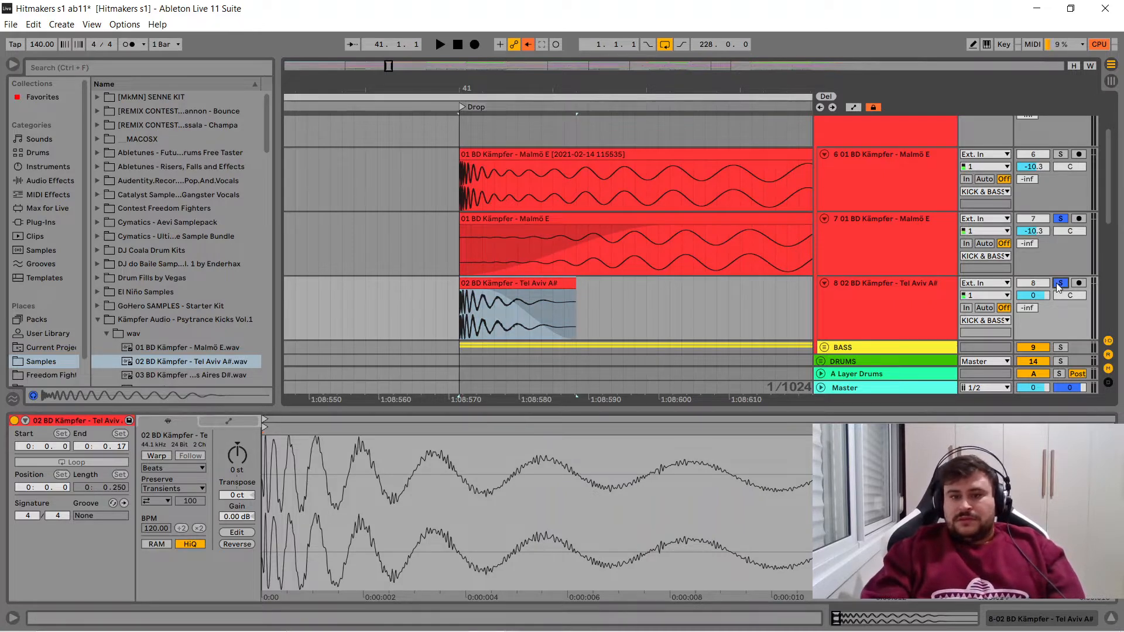
key(space)
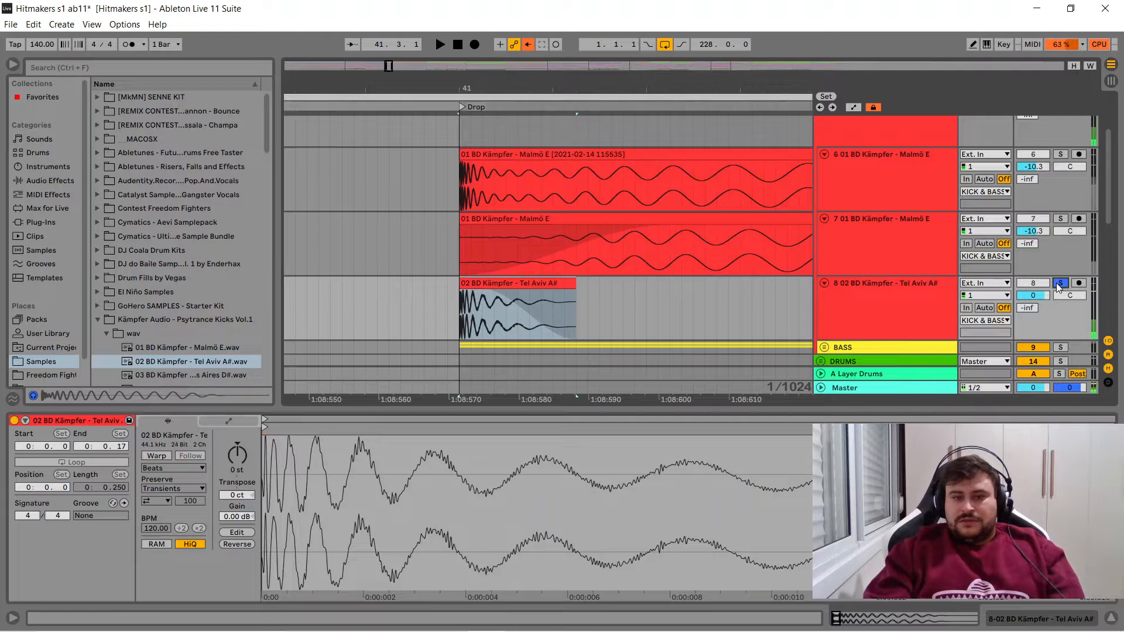
click(1061, 218)
key(space)
key(space)
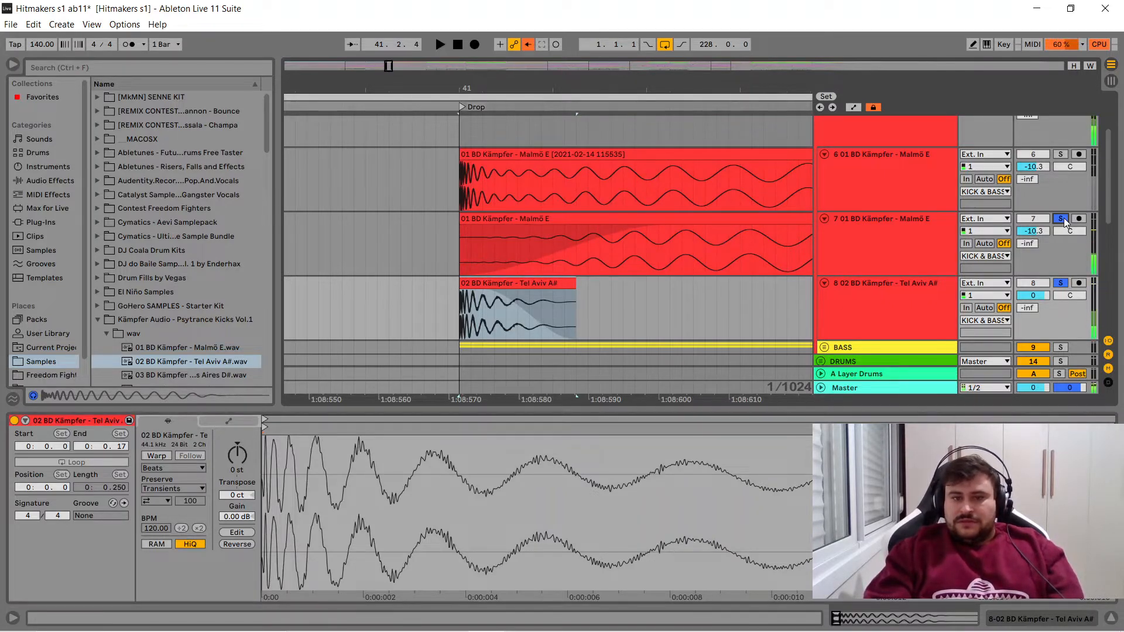
key(space)
key(space)
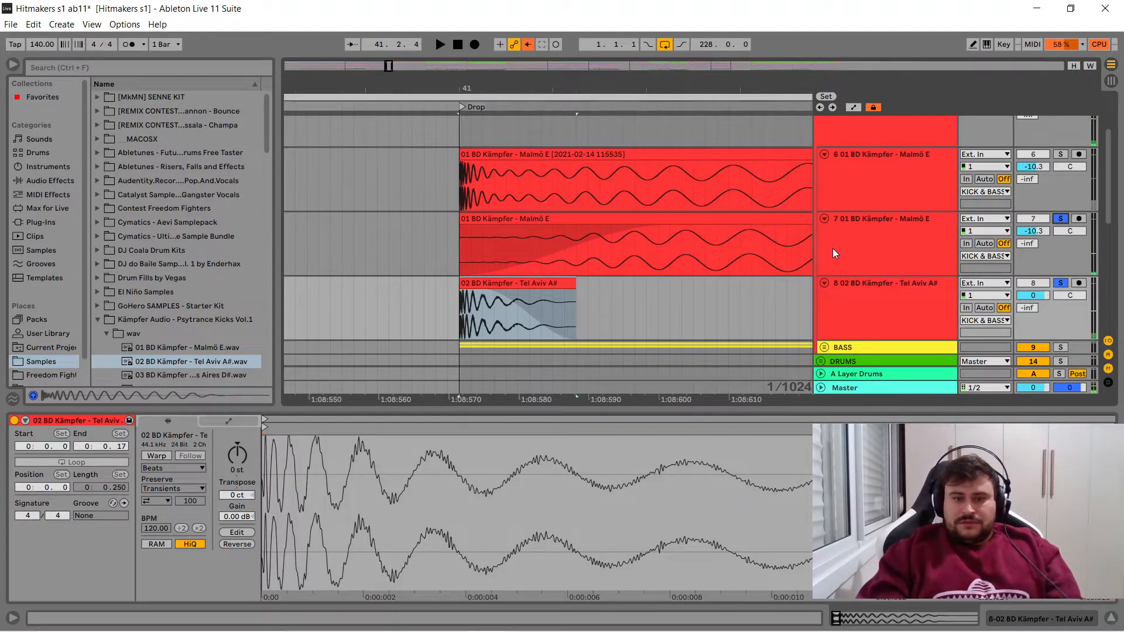
- Shorten the Tel Aviv clip's fade-out to about 9 ms and play both kick layers again
click(483, 298)
drag(483, 293, 512, 293)
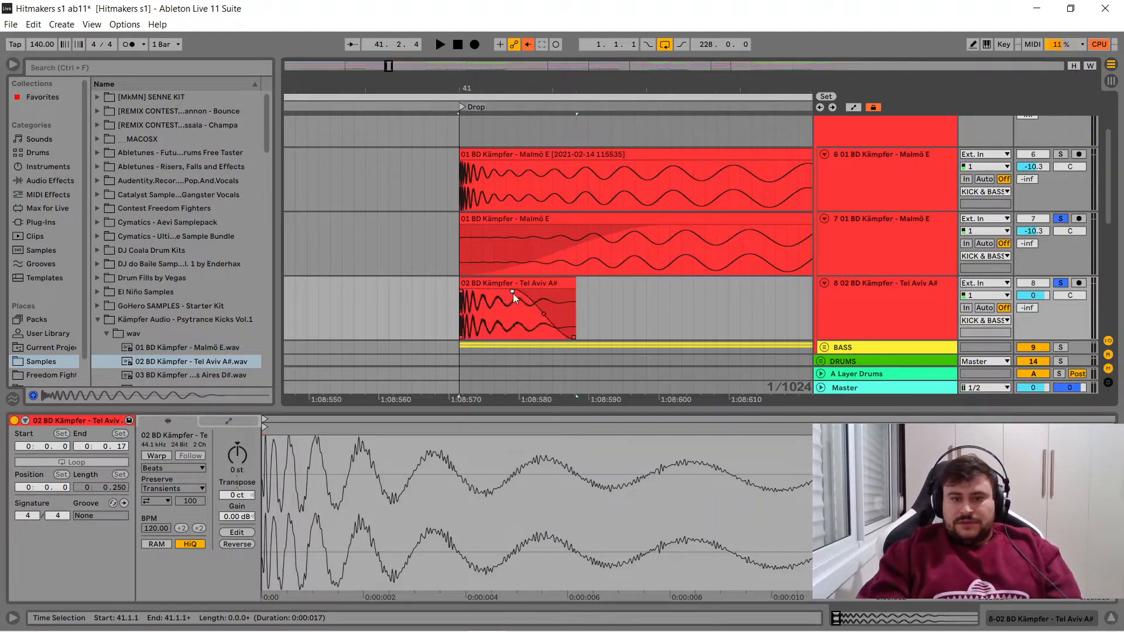
key(space)
key(space)
drag(573, 87, 473, 17)
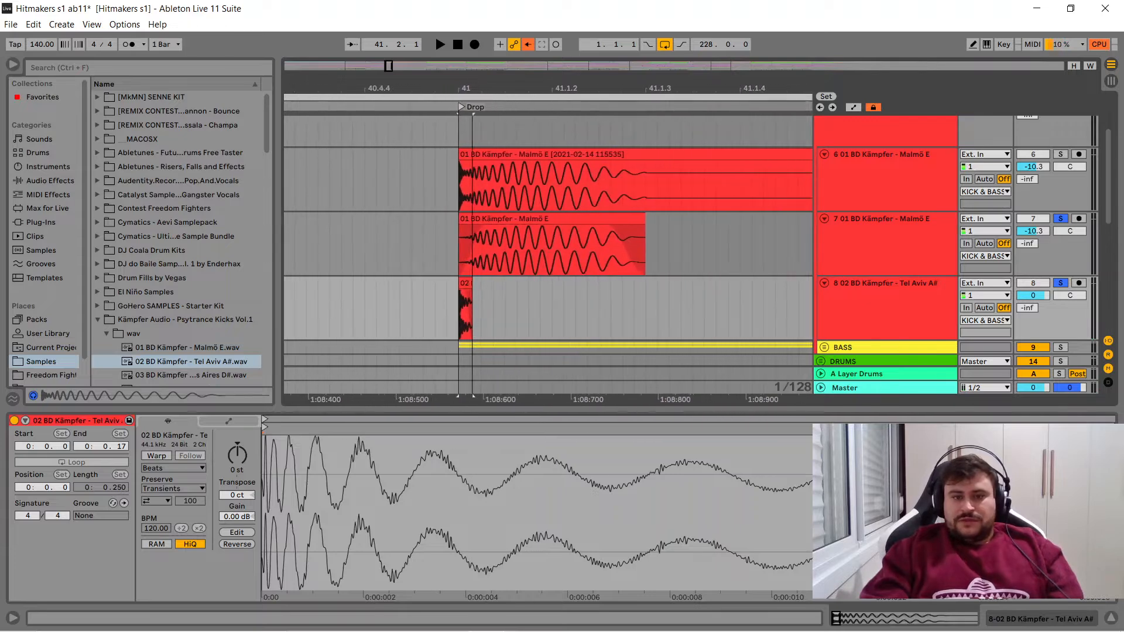
- Add the s(M)exoscope plug-in to the Master track
click(884, 309)
mouse_move(1106, 206)
mouse_down()
mouse_move(1104, 247)
mouse_move(1105, 213)
mouse_up()
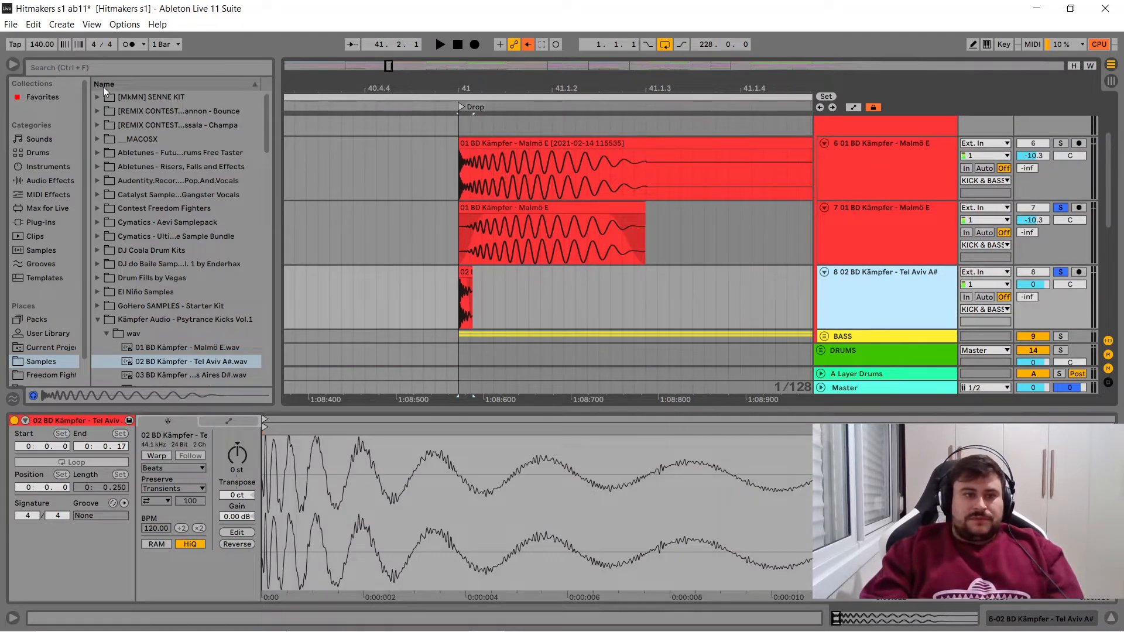
click(110, 73)
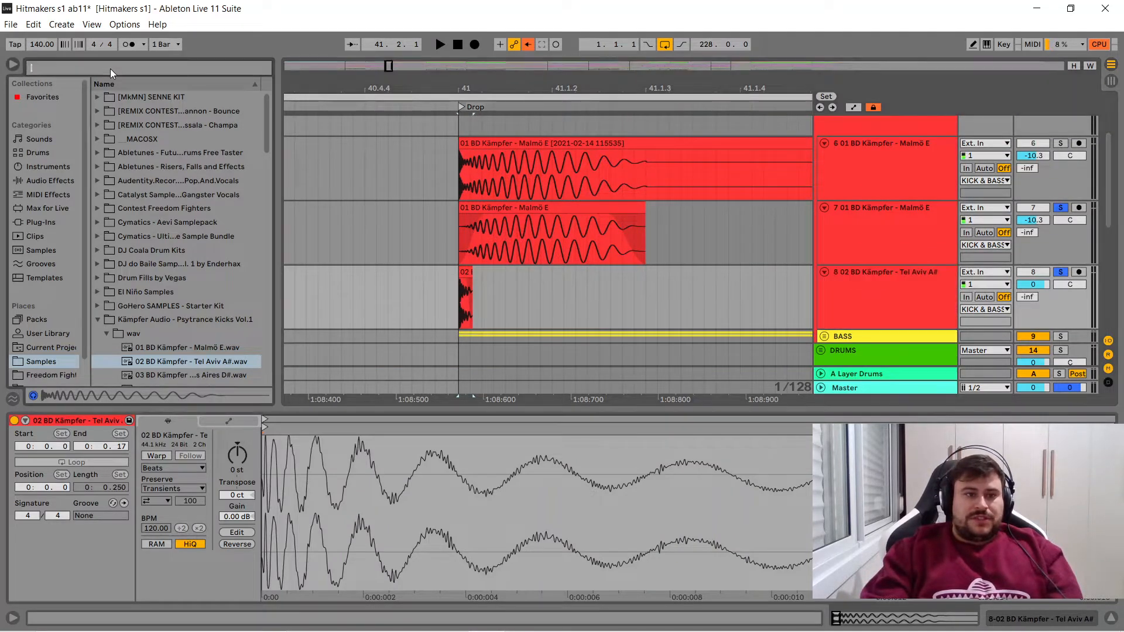
click(37, 226)
scroll(258, 264, down, 5)
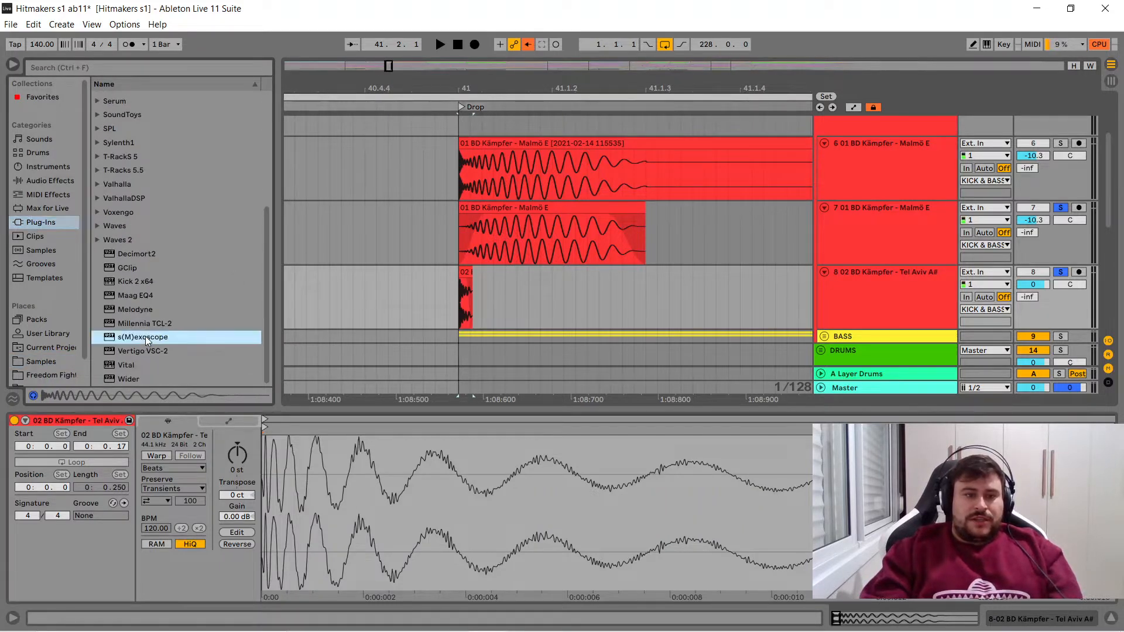
click(148, 338)
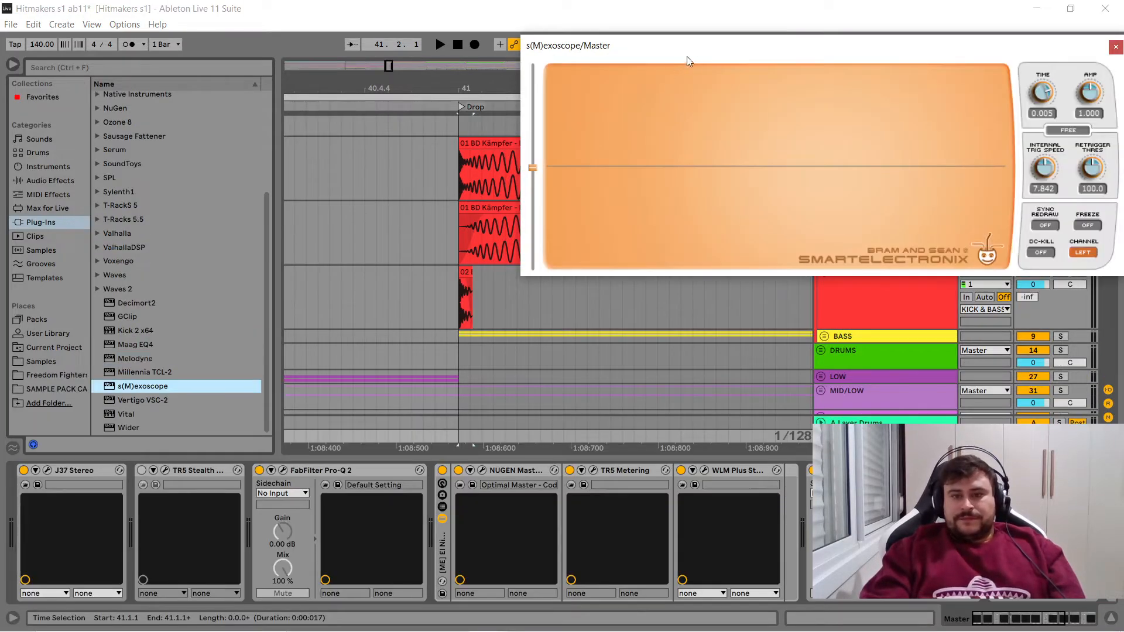
- Play the layered kick to examine its waveform in s(M)exoscope, and close the plug-in window
drag(687, 56, 328, 69)
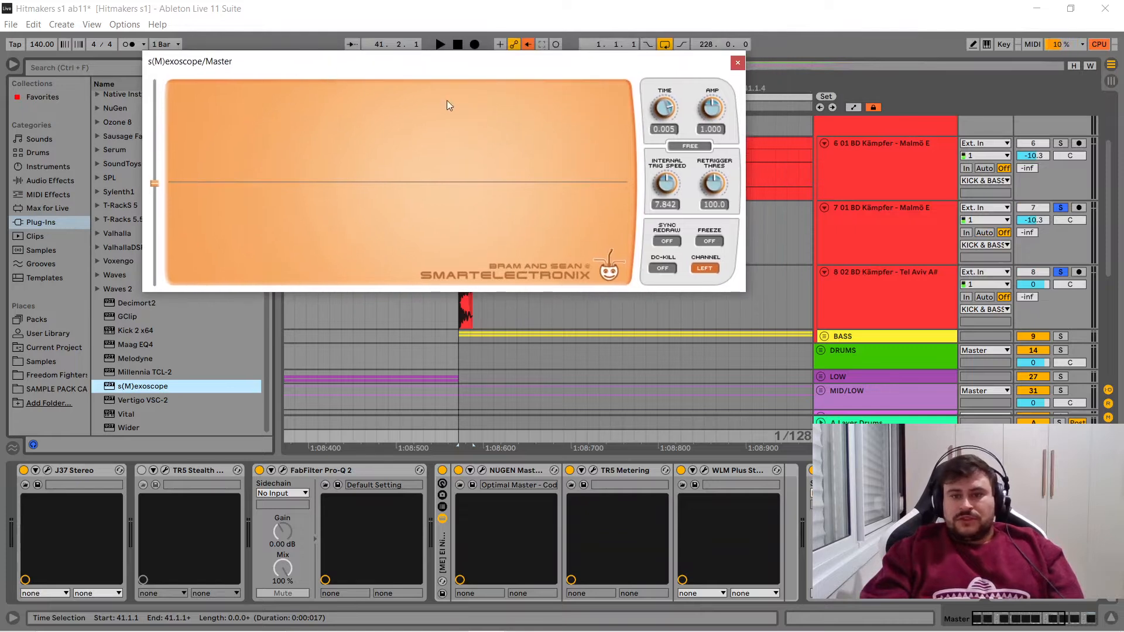
key(space)
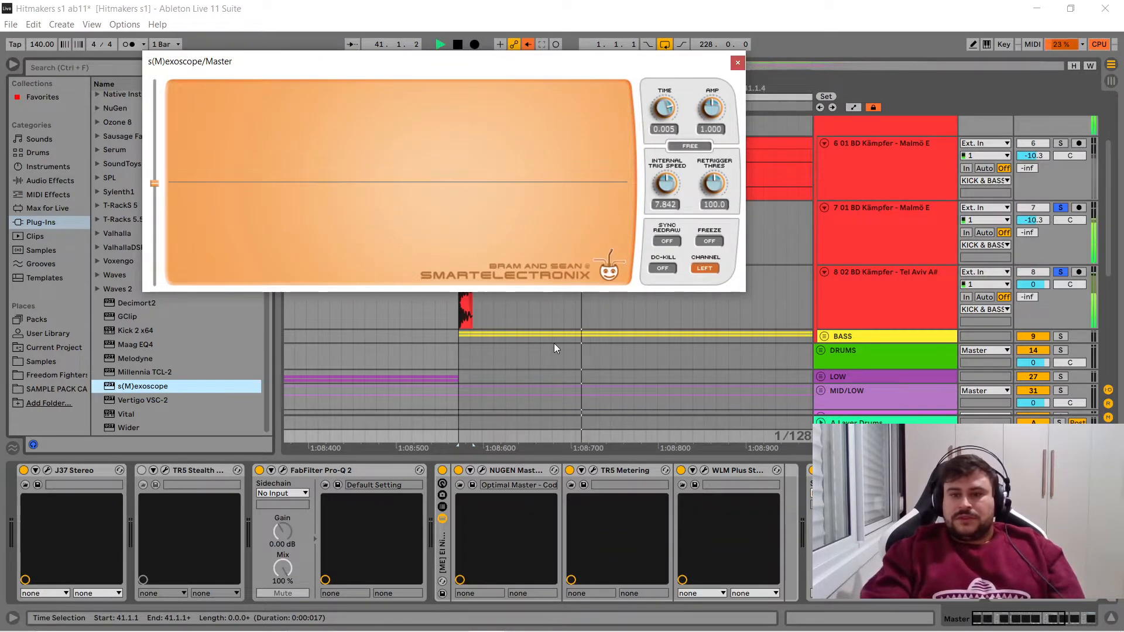
key(space)
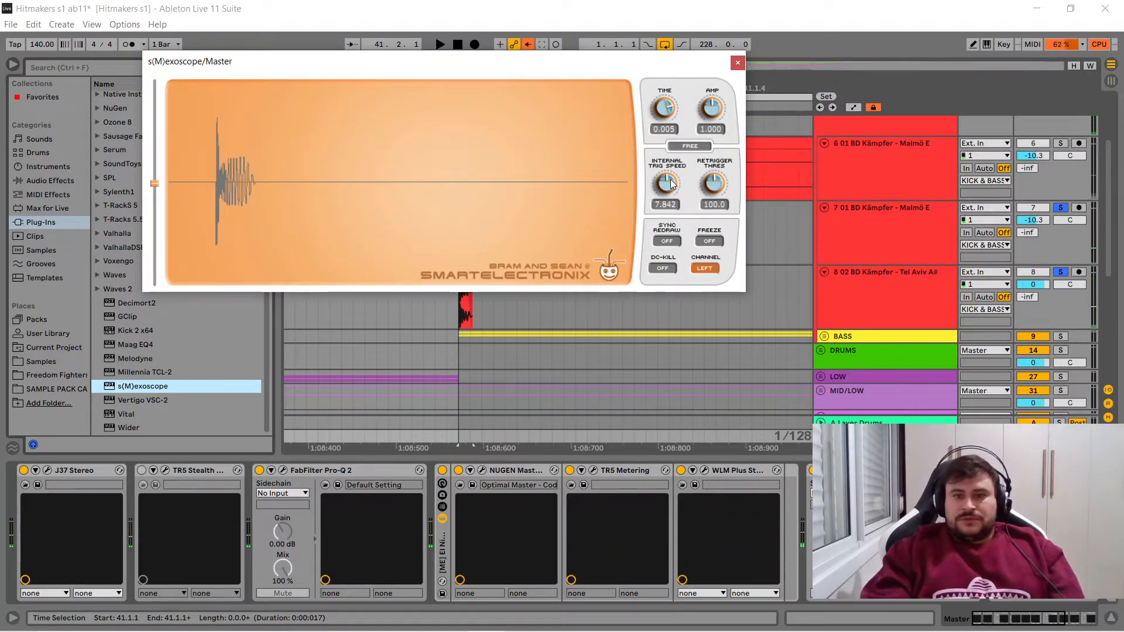
click(737, 62)
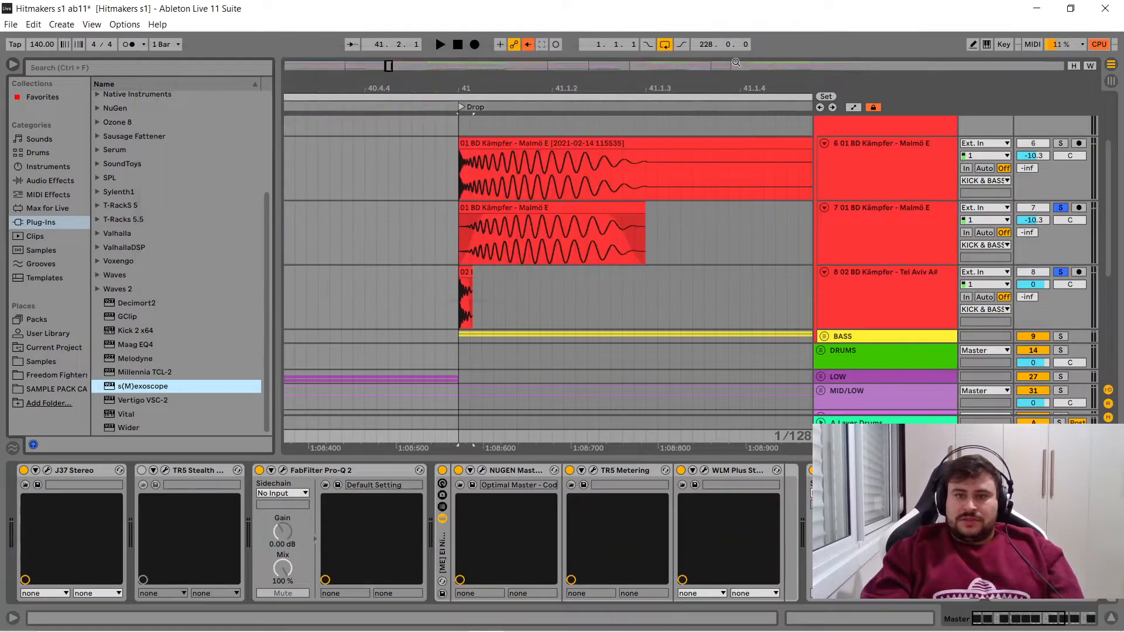
- Set the Tel Aviv layer's track volume to -10.3 dB
click(467, 274)
double_click(466, 274)
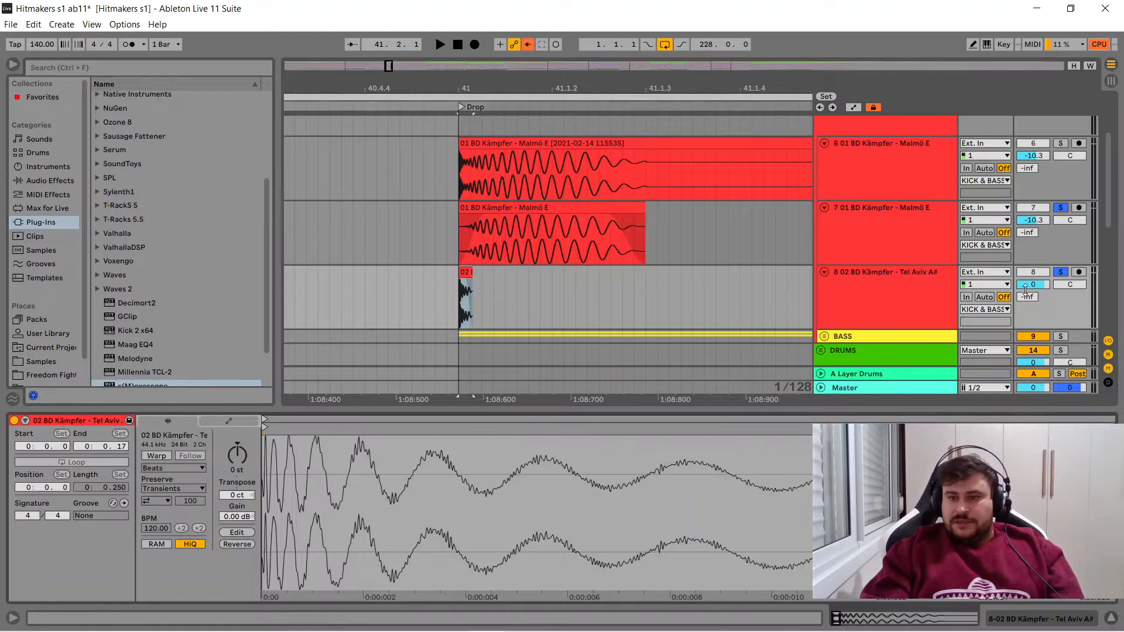
text(-10.3)
key(Return)
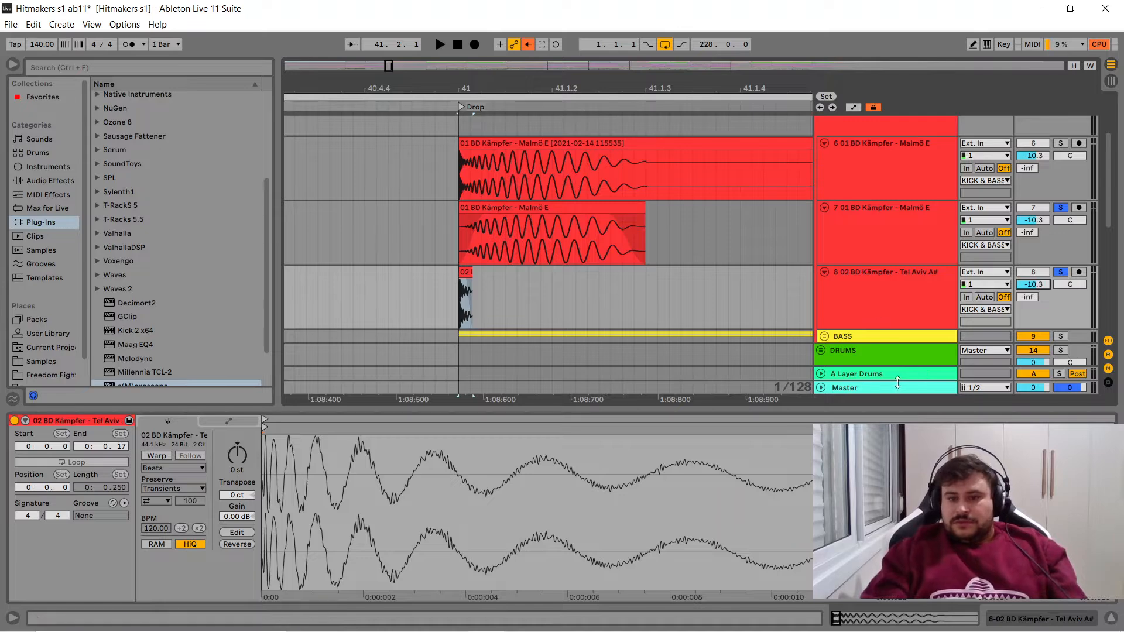
- Reopen s(M)exoscope from the Master track's device chain and play the layered kick to view its waveform
click(895, 388)
click(949, 614)
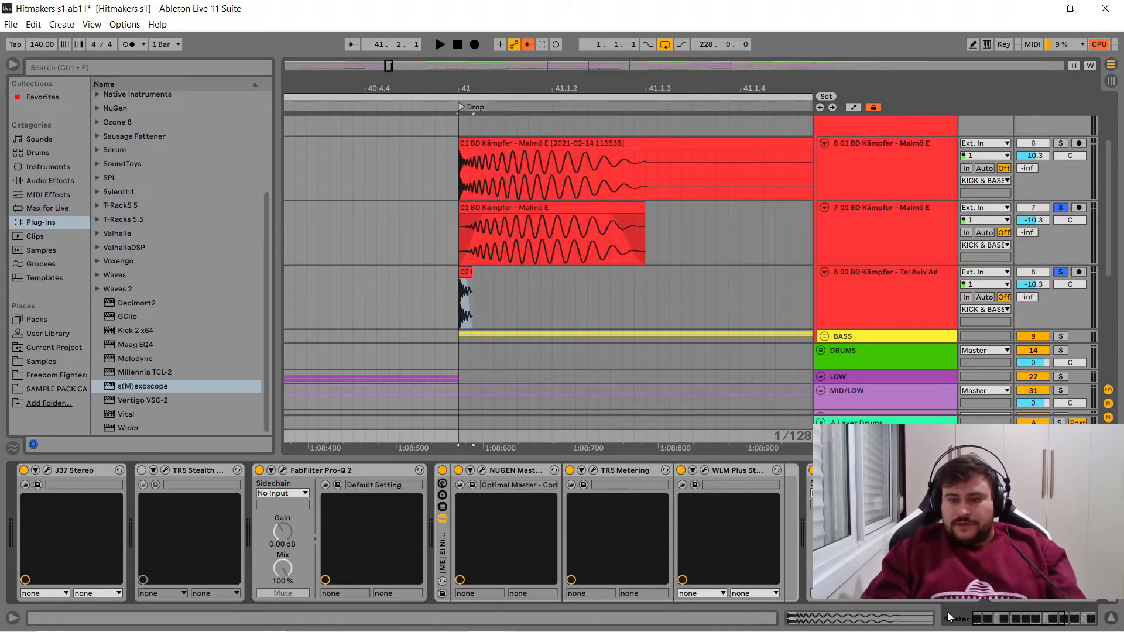
drag(1003, 619, 1089, 619)
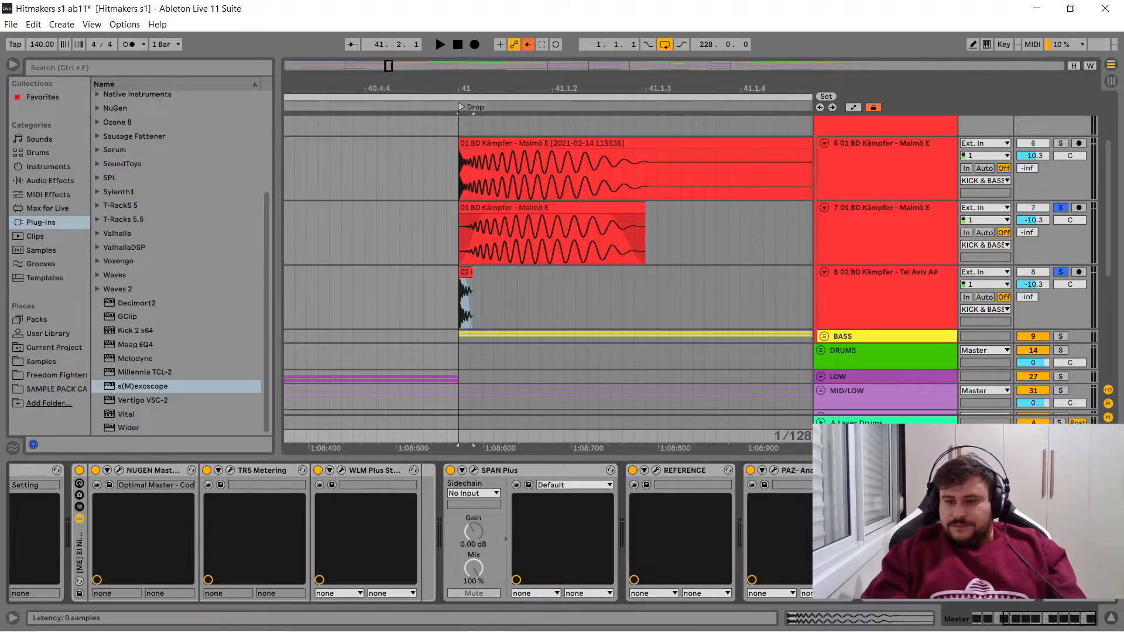
click(1009, 470)
key(space)
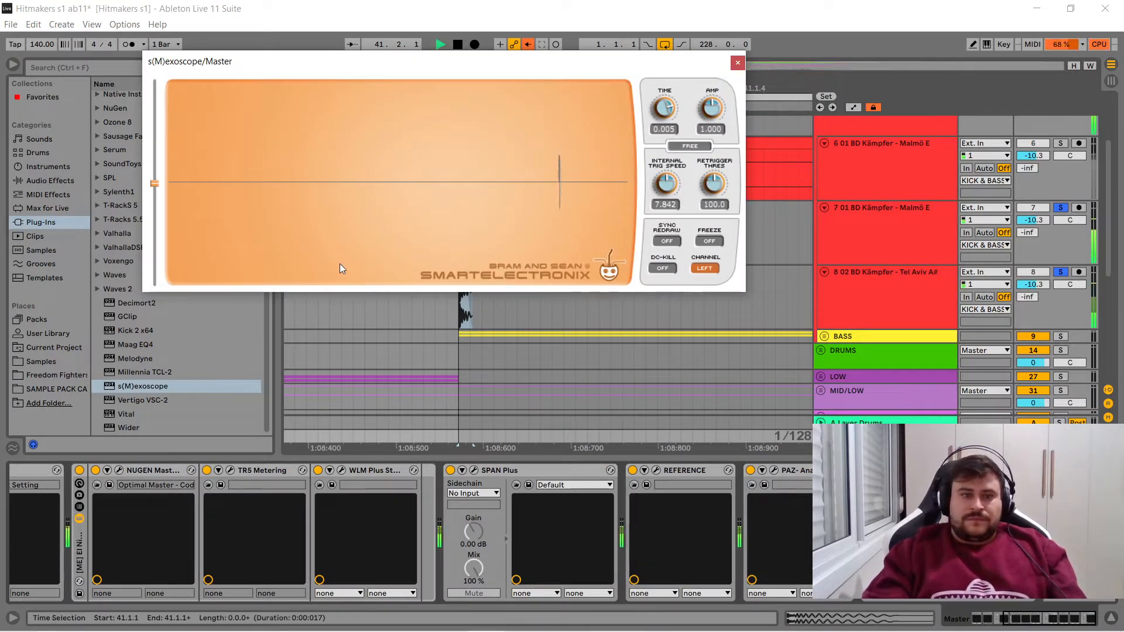
key(space)
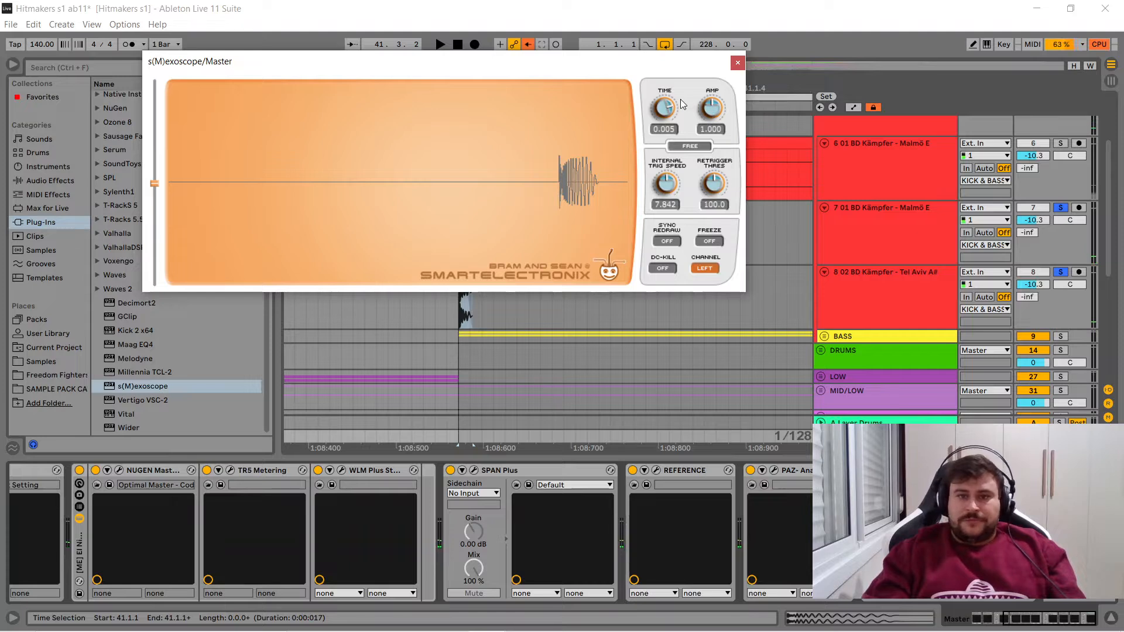
- Set s(M)exoscope's Time to 0.032, replaying the layered kick to check how much of the waveform is displayed
drag(663, 108, 662, 103)
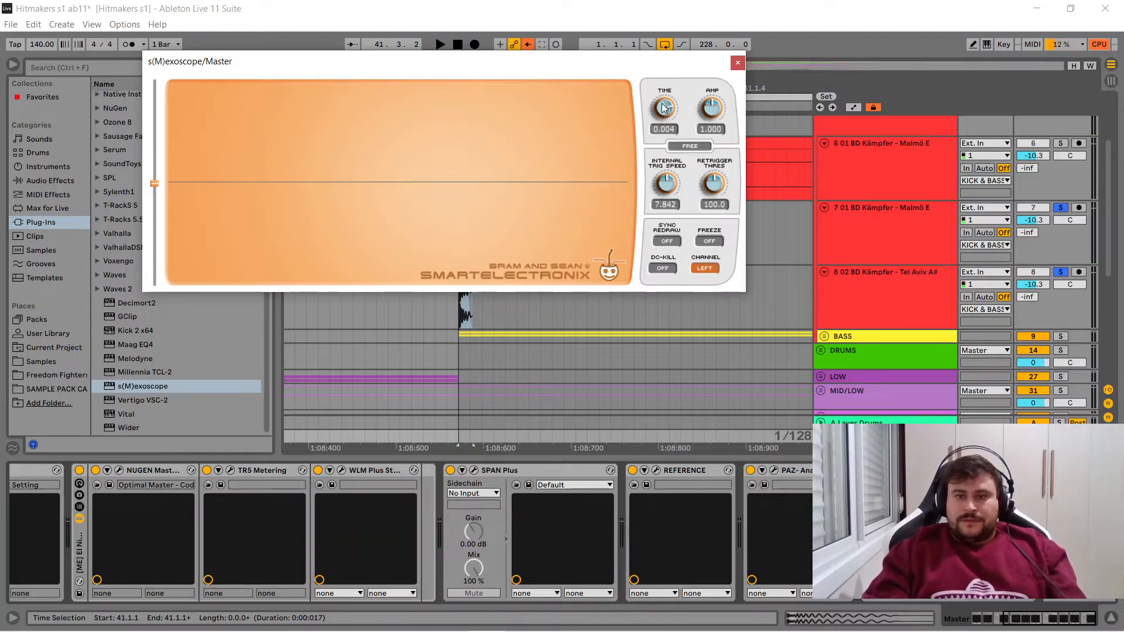
key(space)
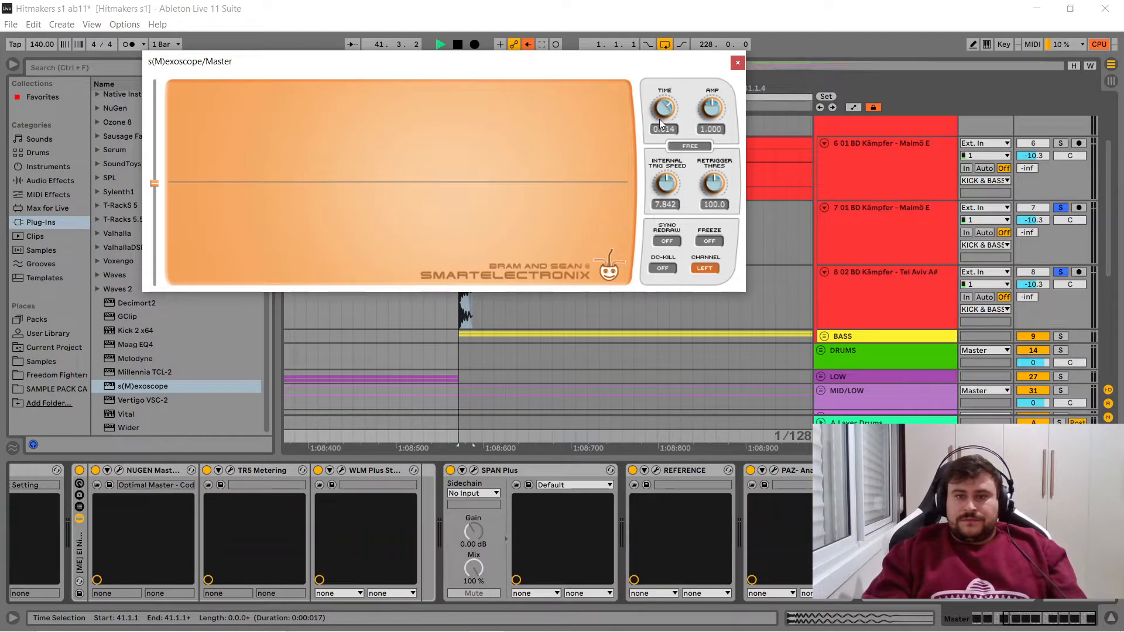
key(space)
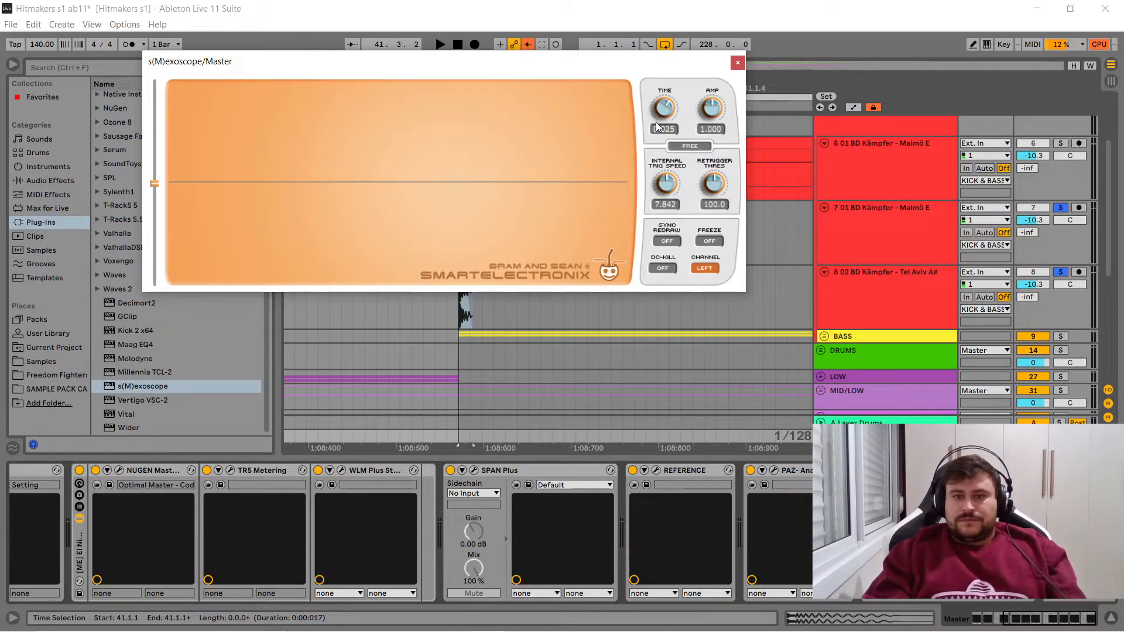
key(space)
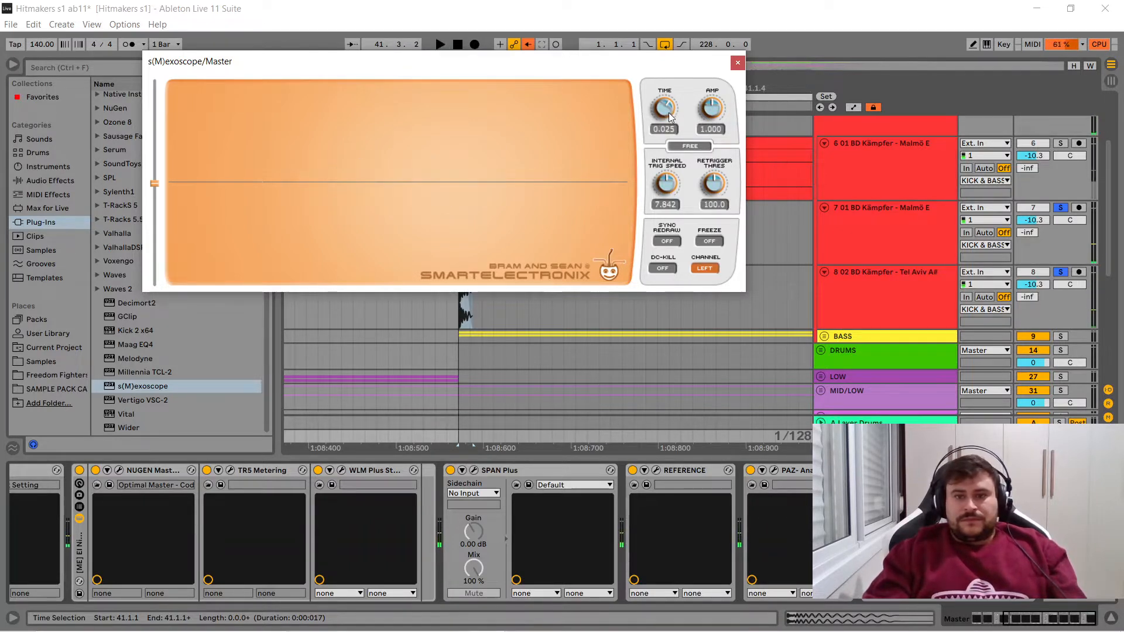
drag(666, 114, 664, 120)
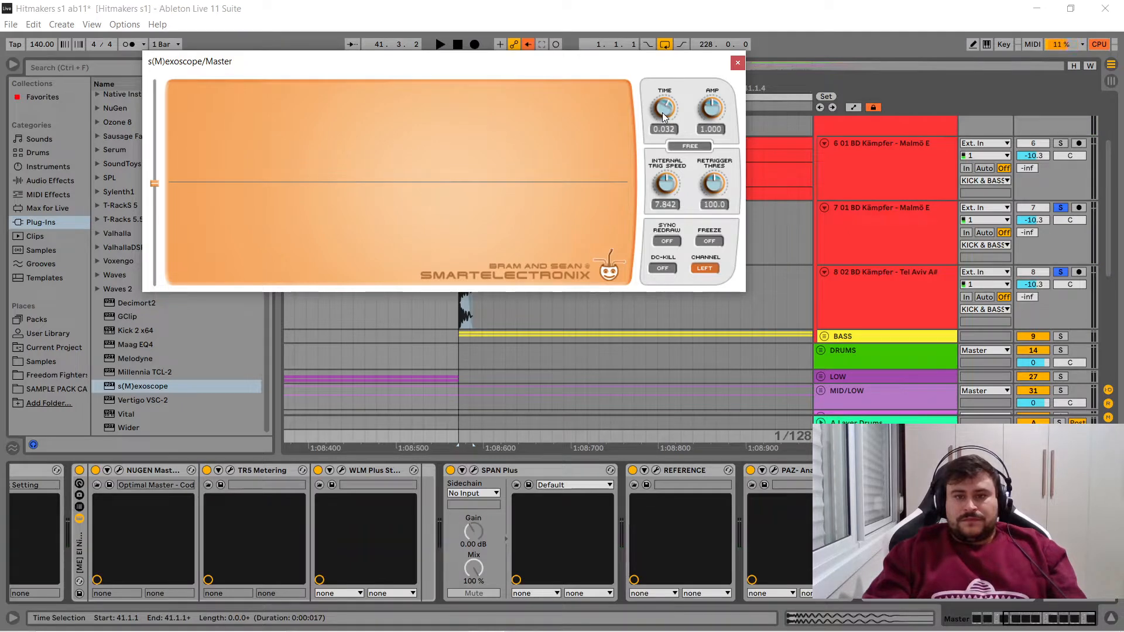
key(space)
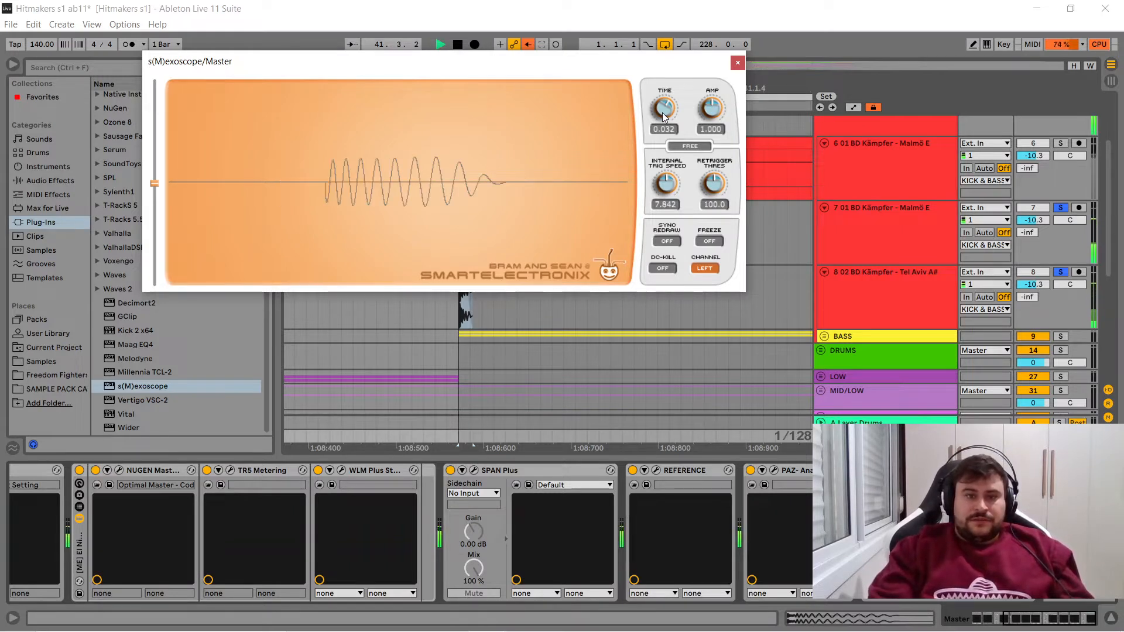
- Try s(M)exoscope's Rising trigger mode on the replayed kick and return the mode to Free
click(697, 148)
key(space)
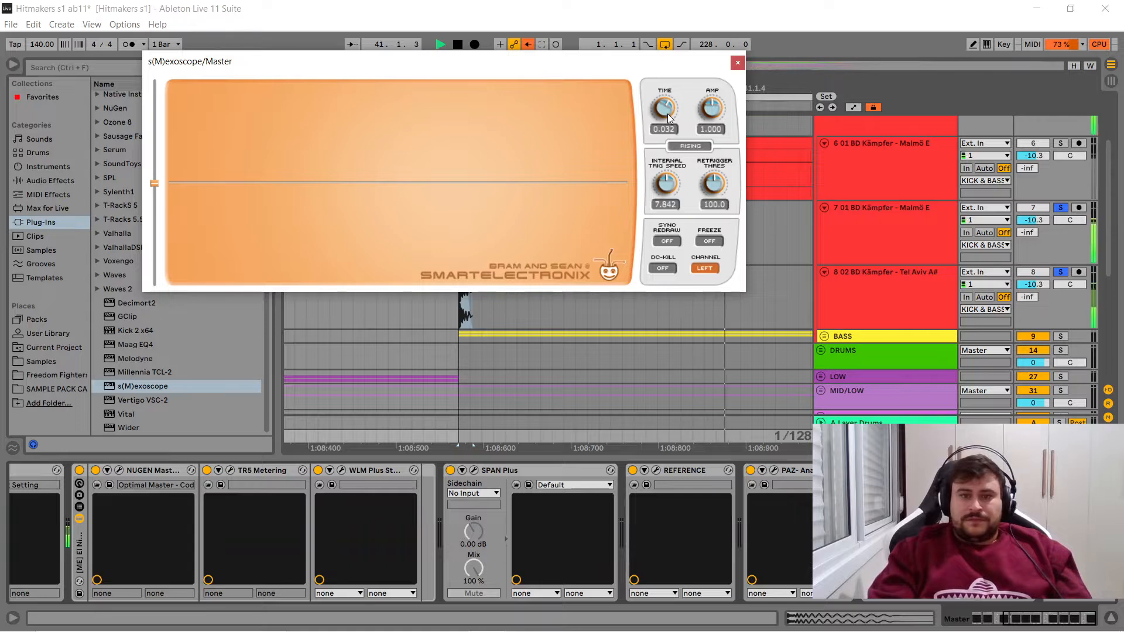
key(space)
click(679, 147)
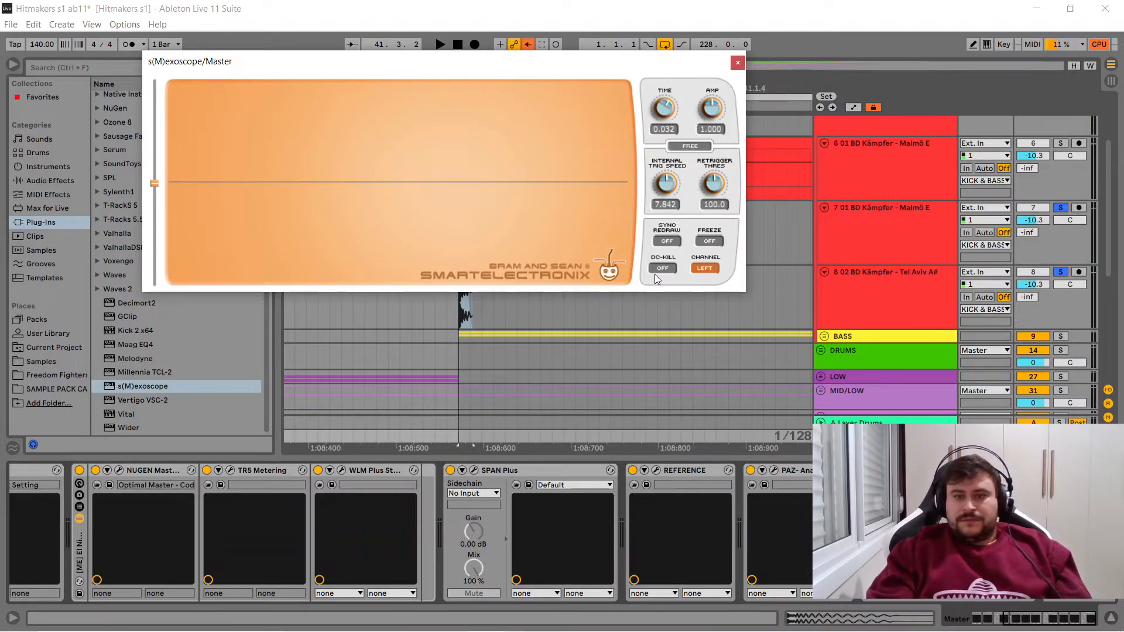
- Play the layered kick, freeze its waveform to compare it with the Tel Aviv clip, and close s(M)exoscope
key(space)
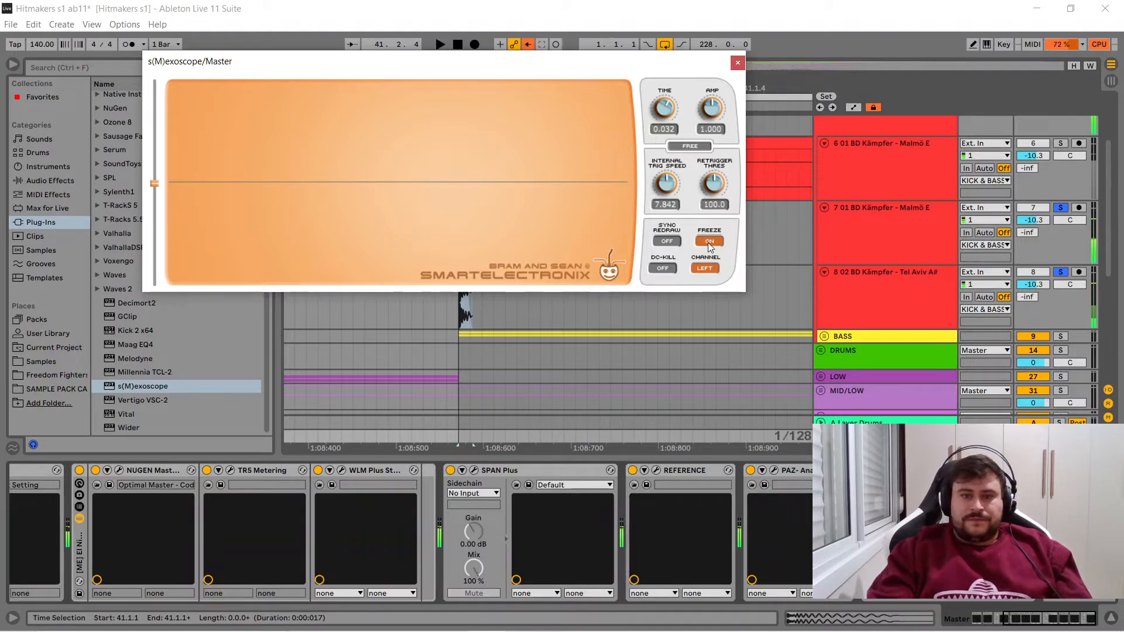
key(space)
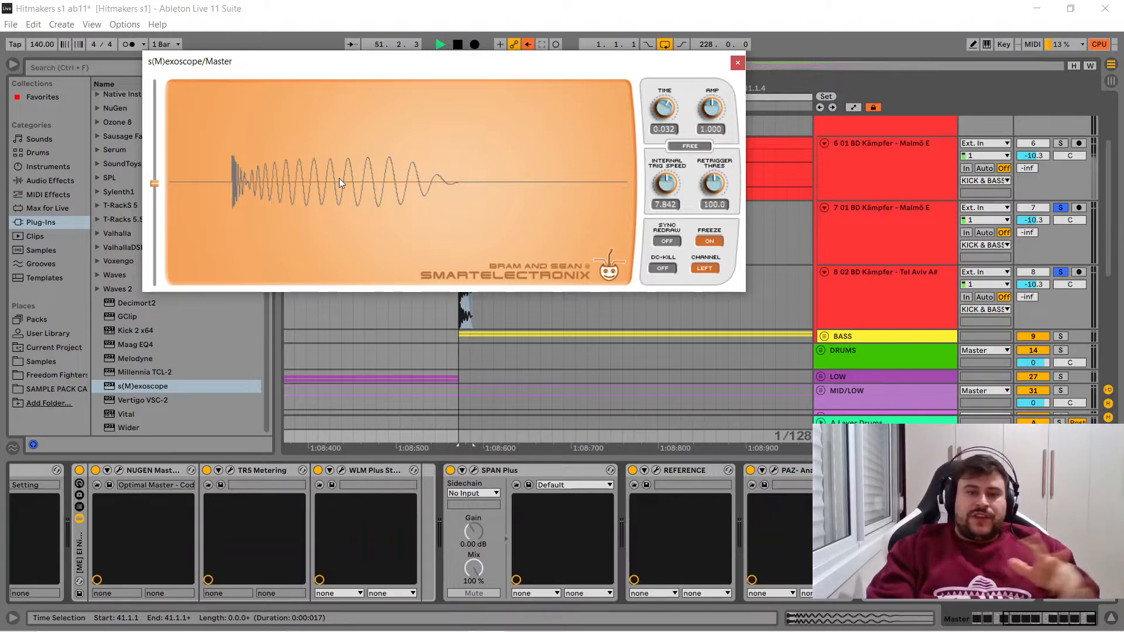
drag(483, 58, 601, 7)
double_click(467, 274)
drag(502, 14, 384, 97)
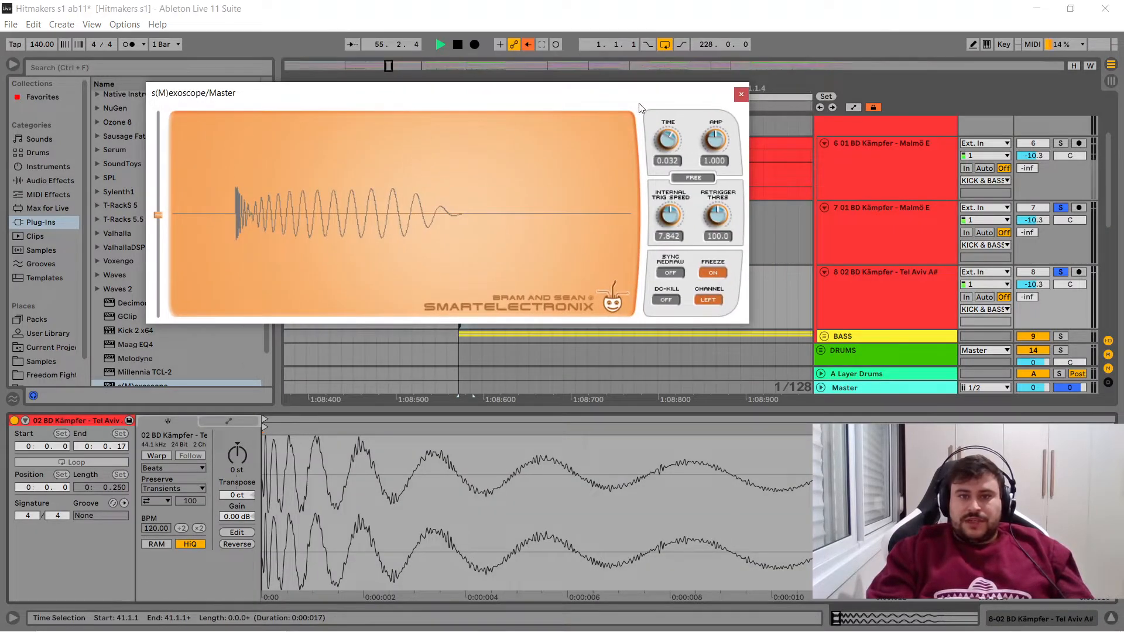
click(741, 97)
- Set the Tel Aviv clip's fade-out to about 14 ms and bend the trimmed Malmö E clip's fade-in curve slightly lower
drag(466, 89, 466, 176)
drag(538, 279, 417, 278)
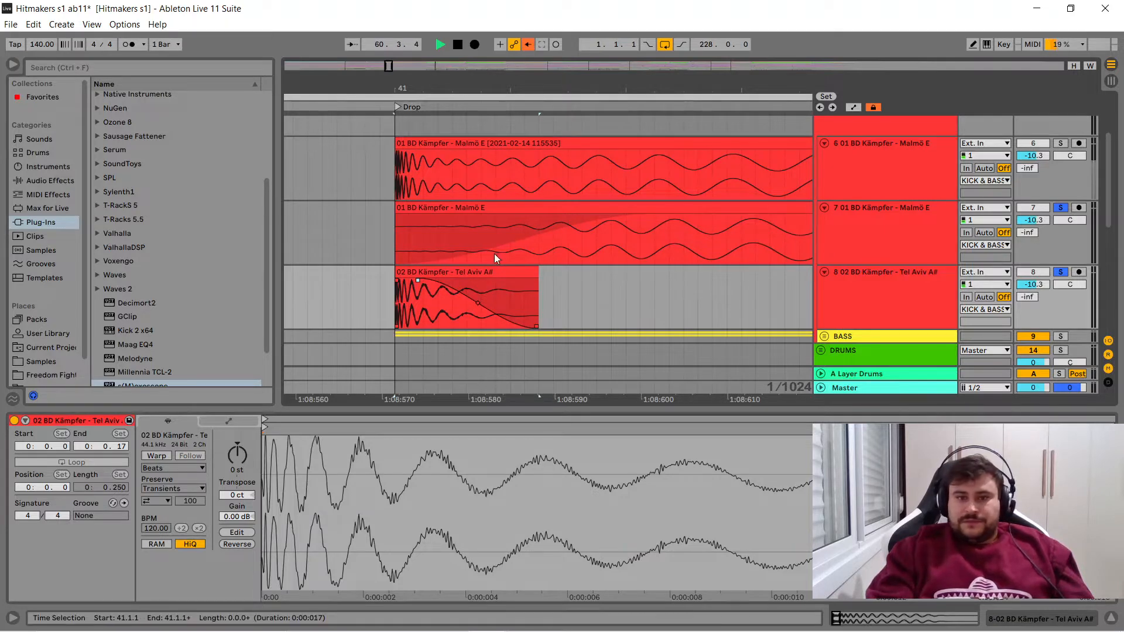
drag(524, 238, 521, 253)
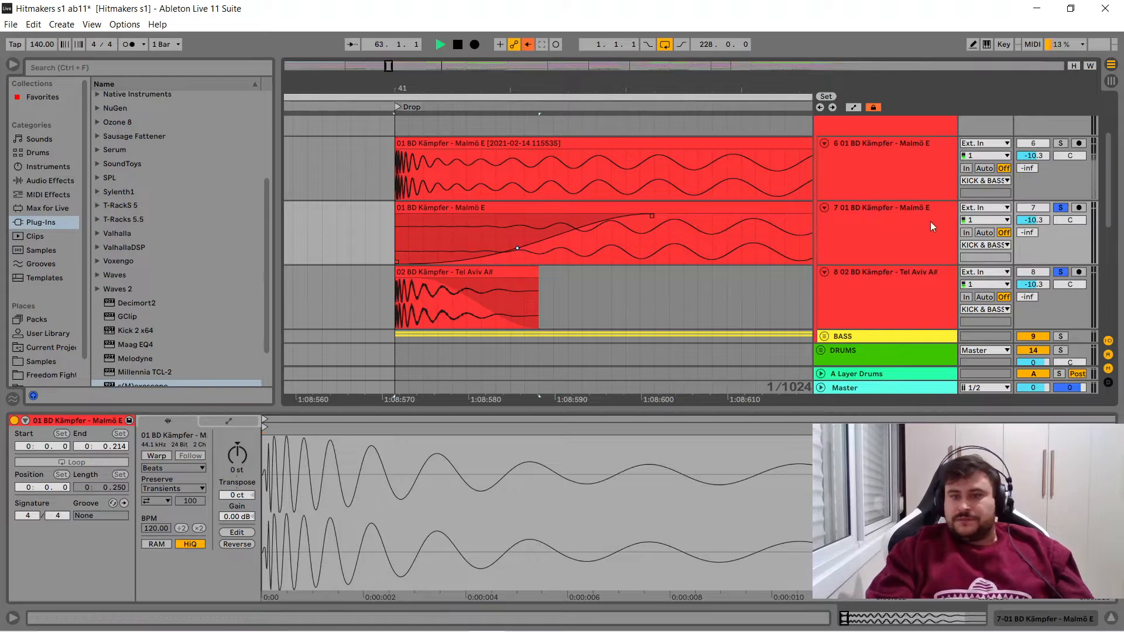
- Unfreeze s(M)exoscope on the Master track, replay the adjusted kick, freeze its waveform for examination and close the plug-in
click(894, 388)
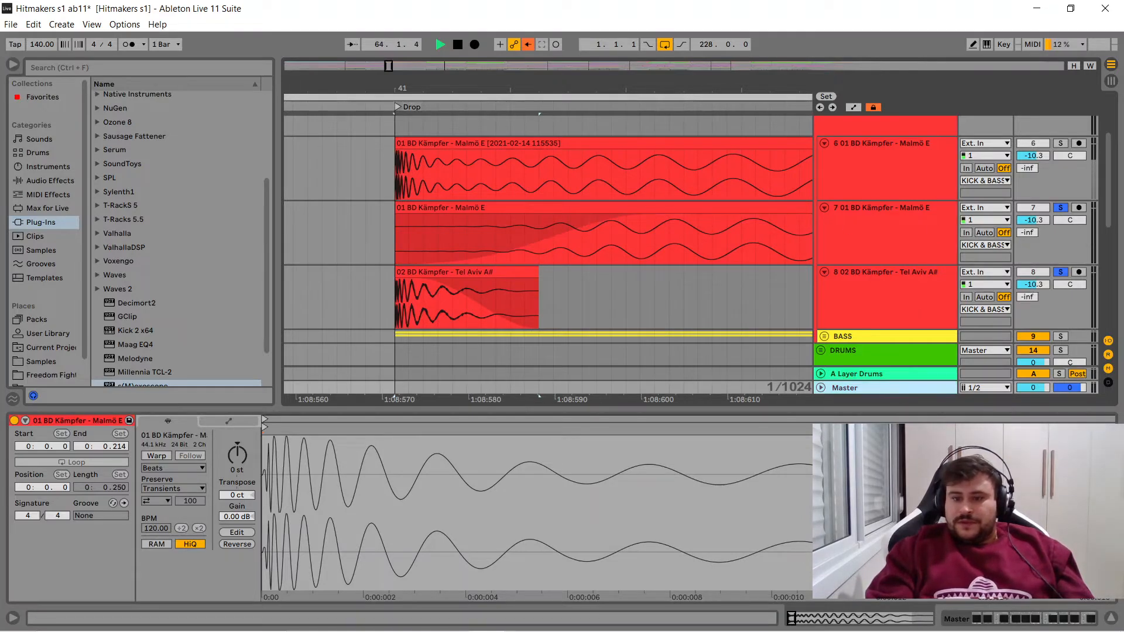
click(958, 619)
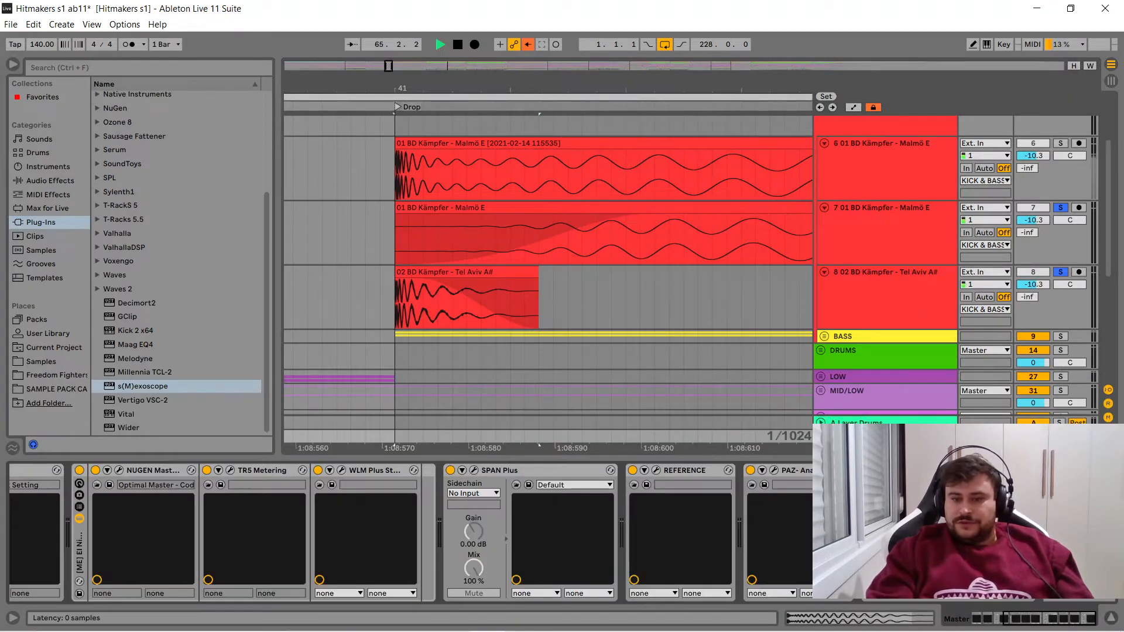
click(891, 470)
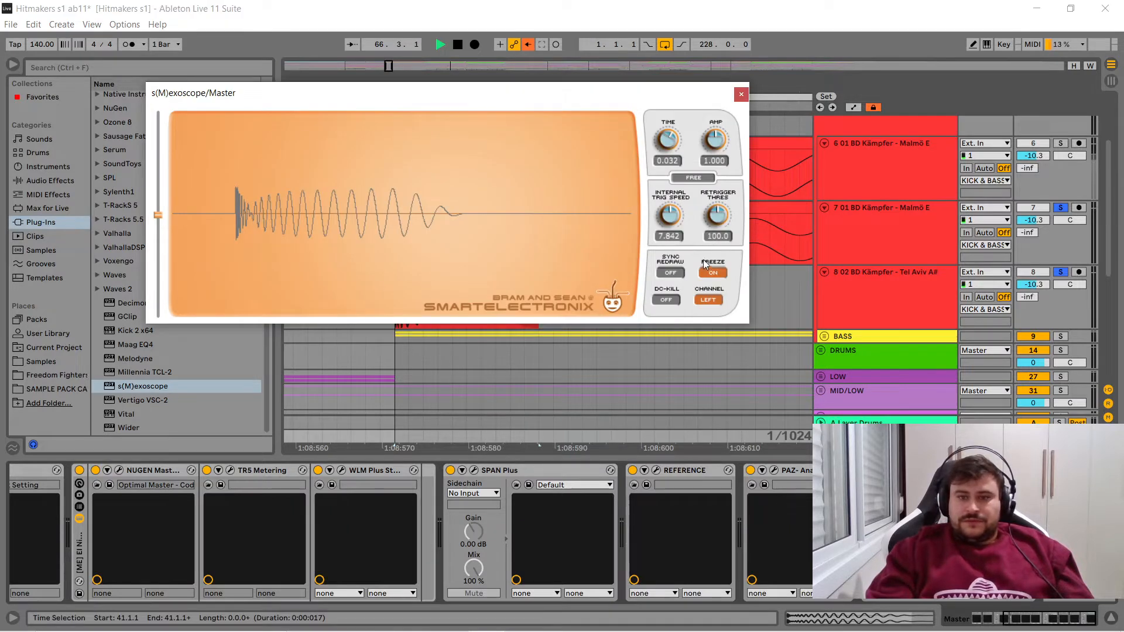
click(709, 273)
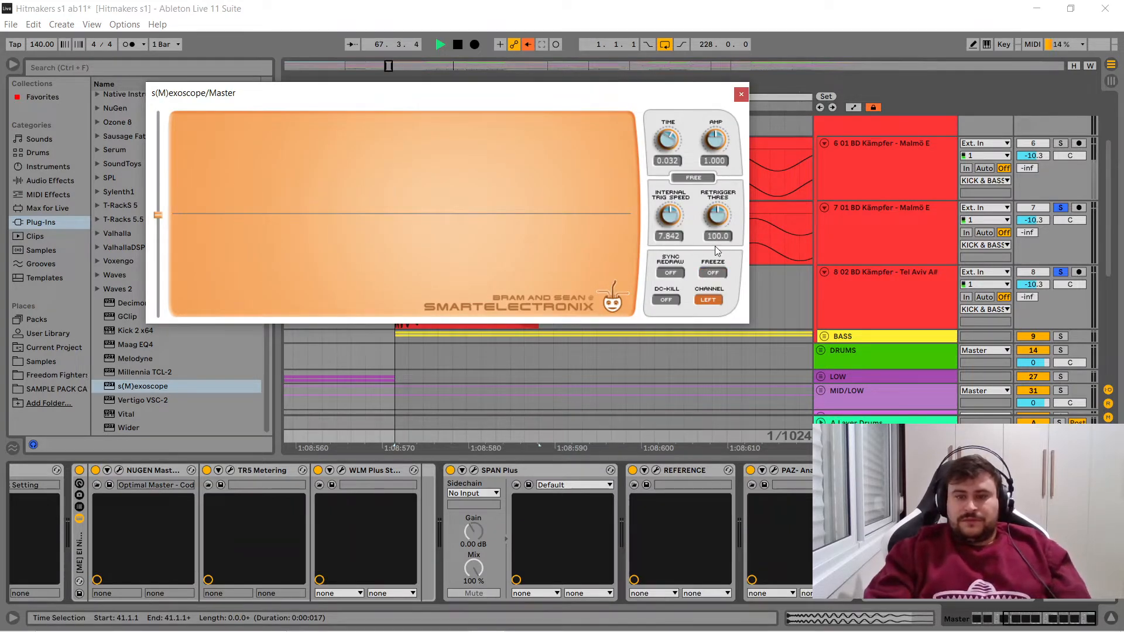
key(space)
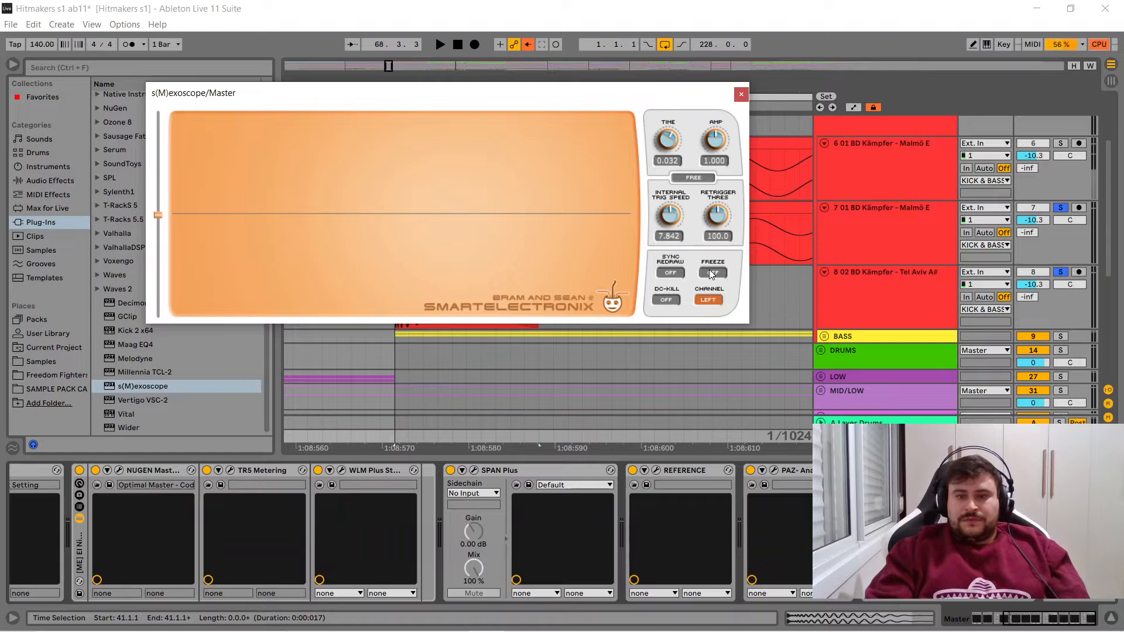
key(space)
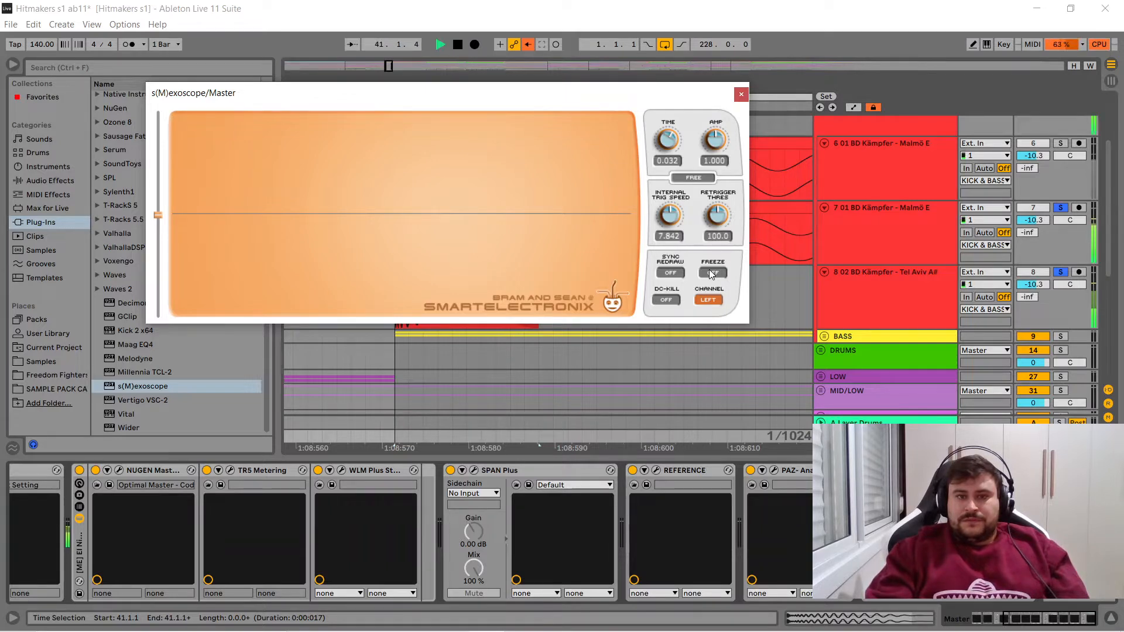
click(708, 271)
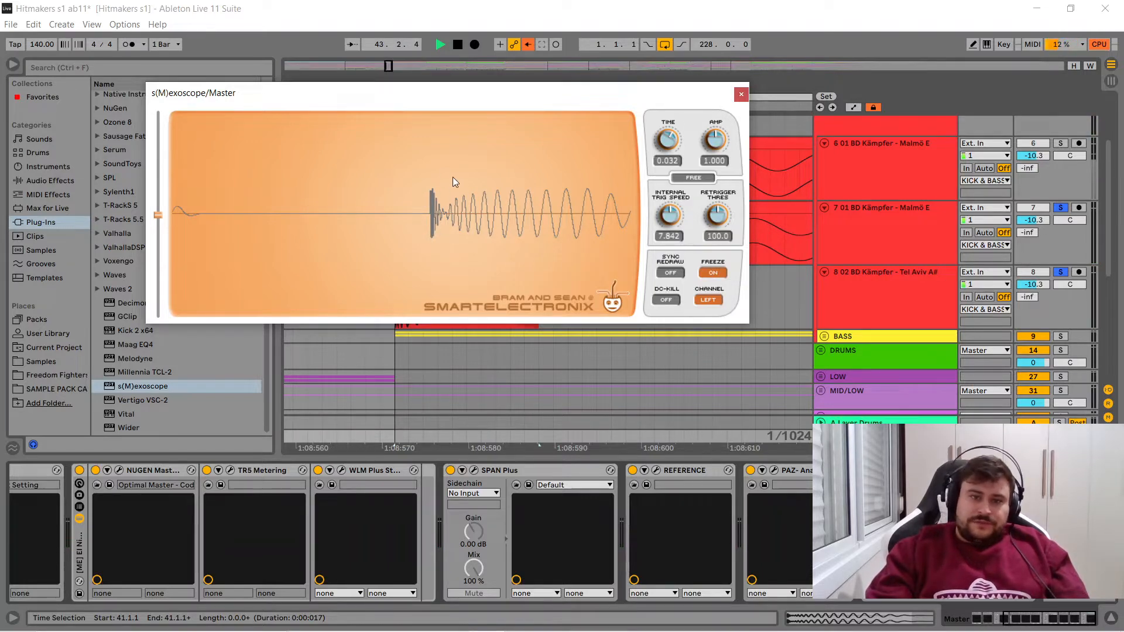
click(741, 94)
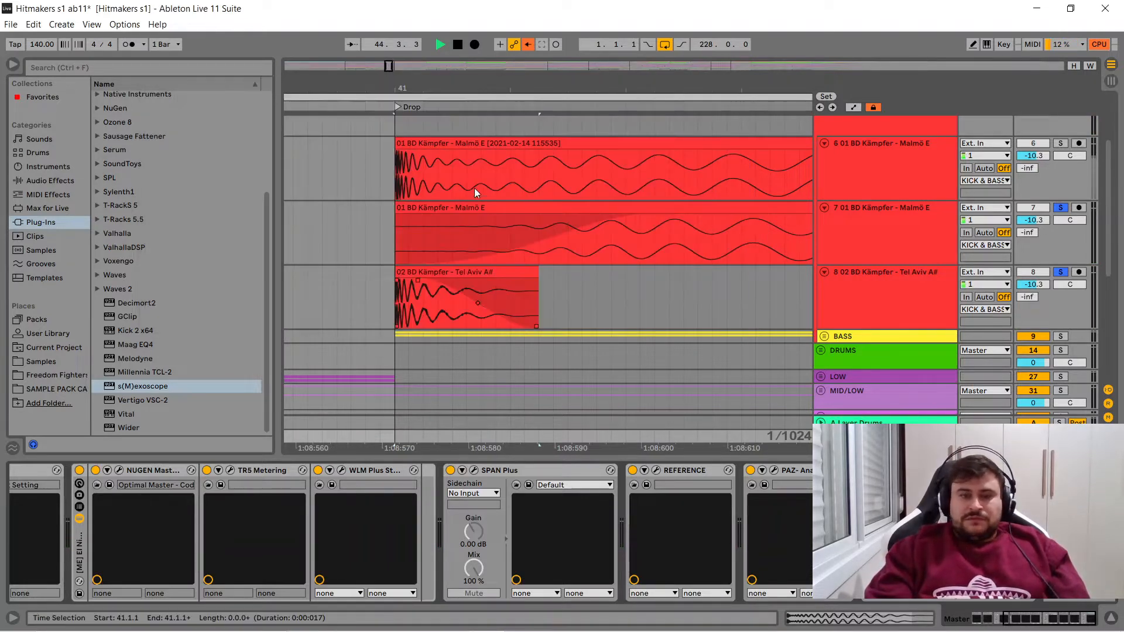
- Add an audio track below the Tel Aviv track, set its input to Resampling and arm it for recording
drag(460, 87, 411, 26)
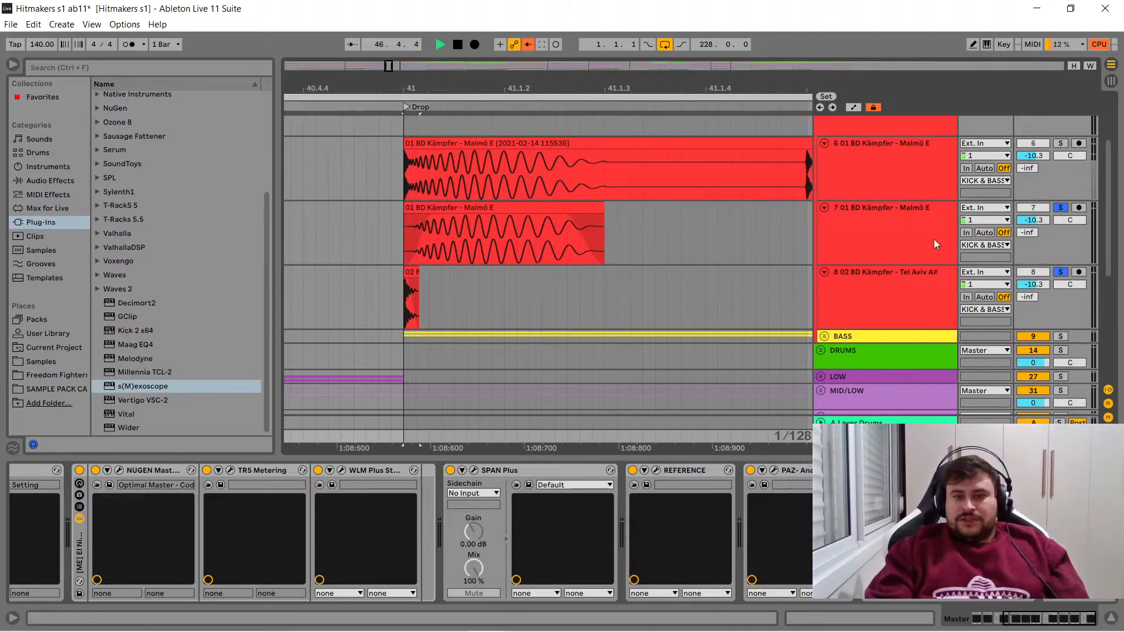
scroll(1109, 248, down, 1)
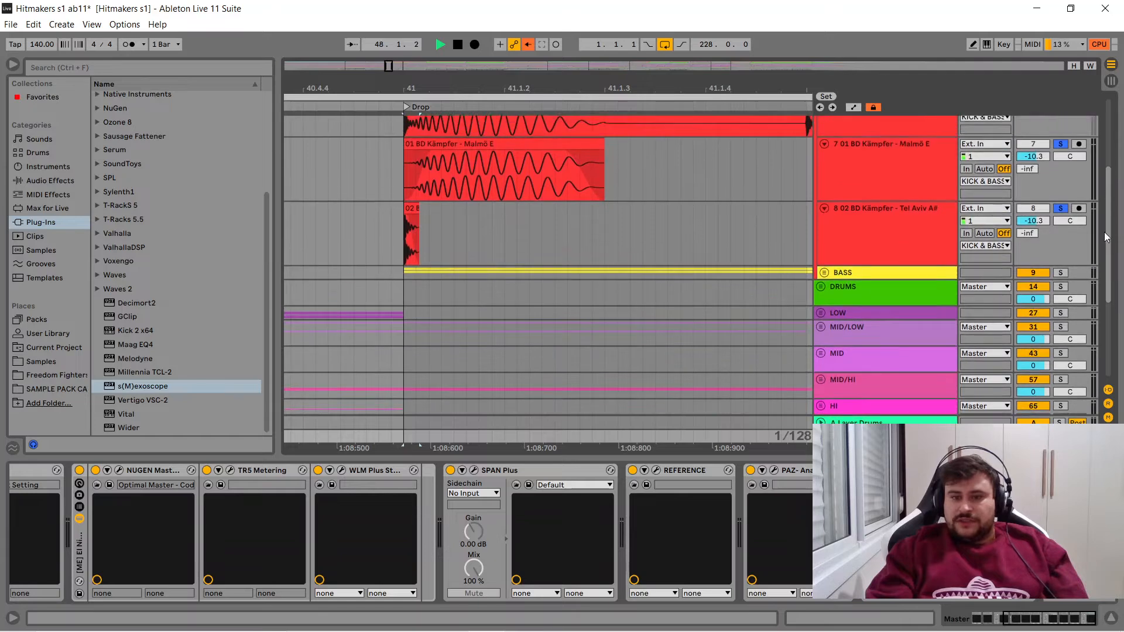
click(858, 281)
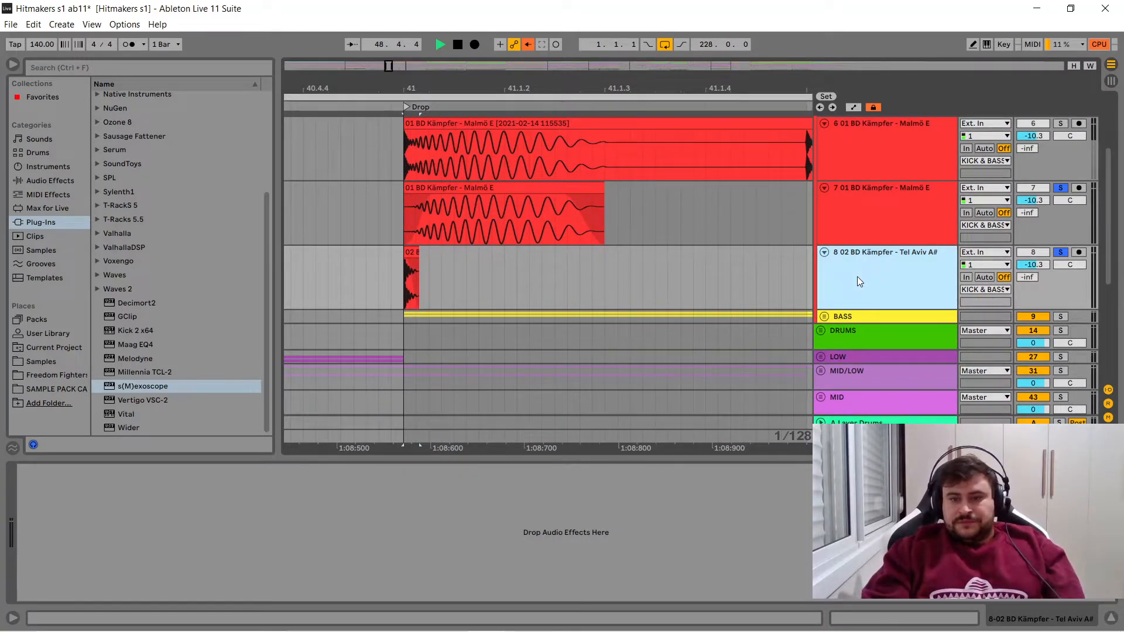
key(ctrl+t)
click(1006, 317)
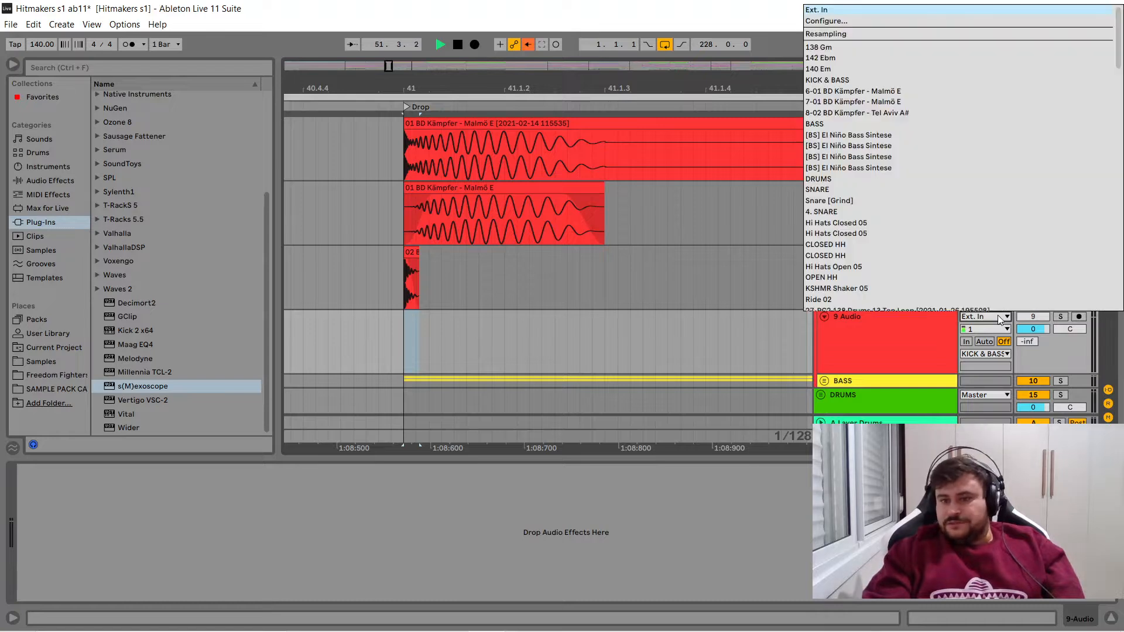
click(841, 33)
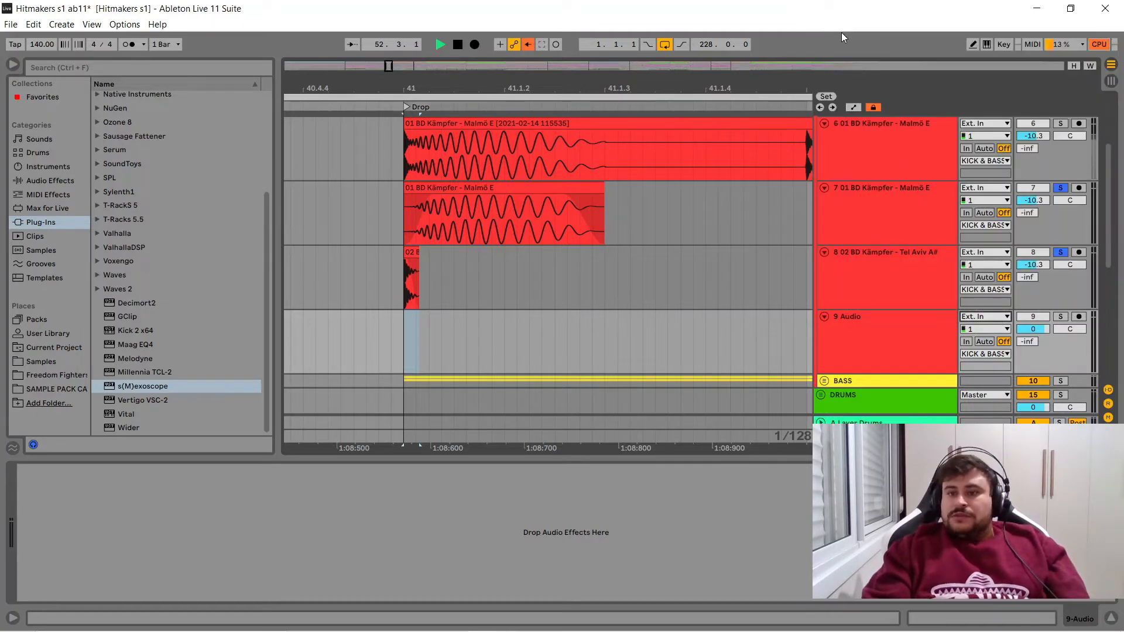
click(1080, 317)
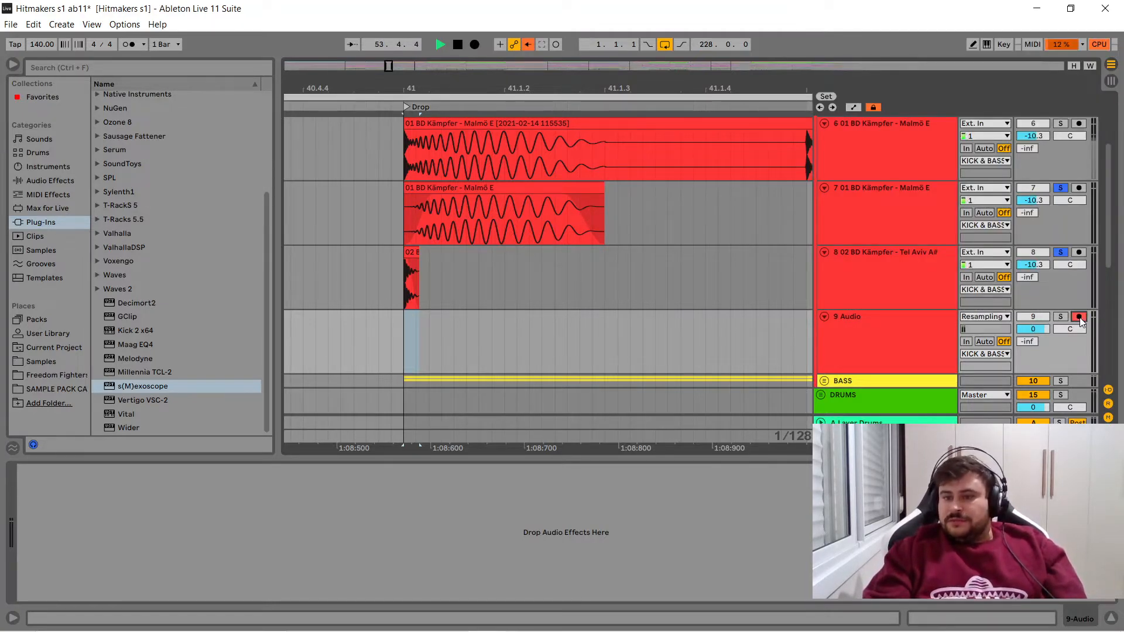
- Record the layered kick from bar 41 onto the resampling track and trim the recording to end at 41.1.3
click(406, 325)
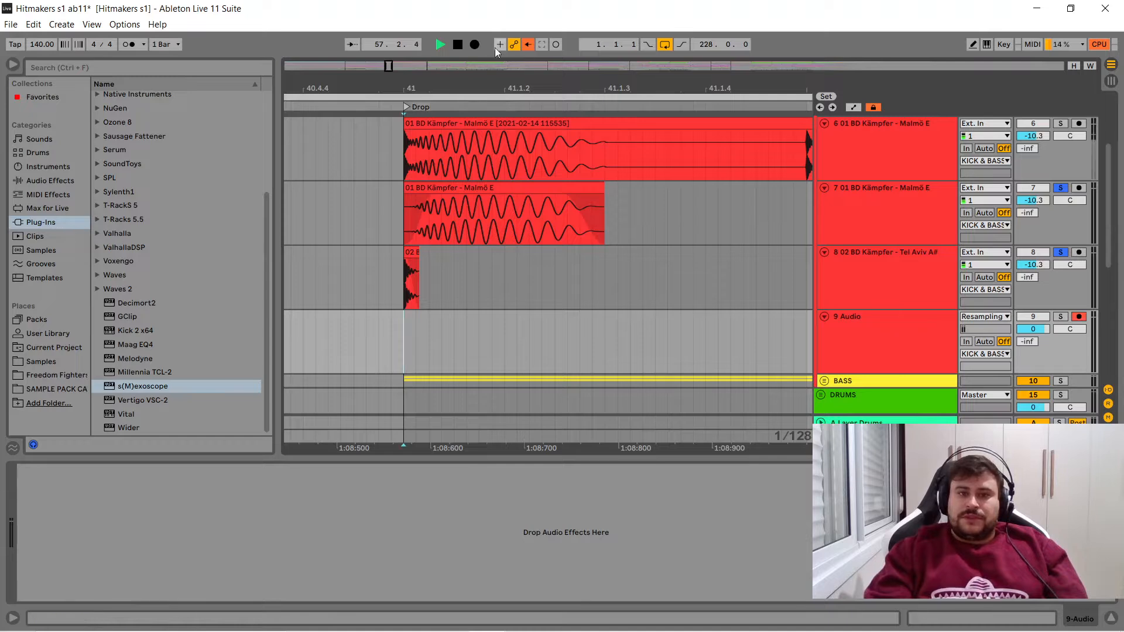
click(475, 45)
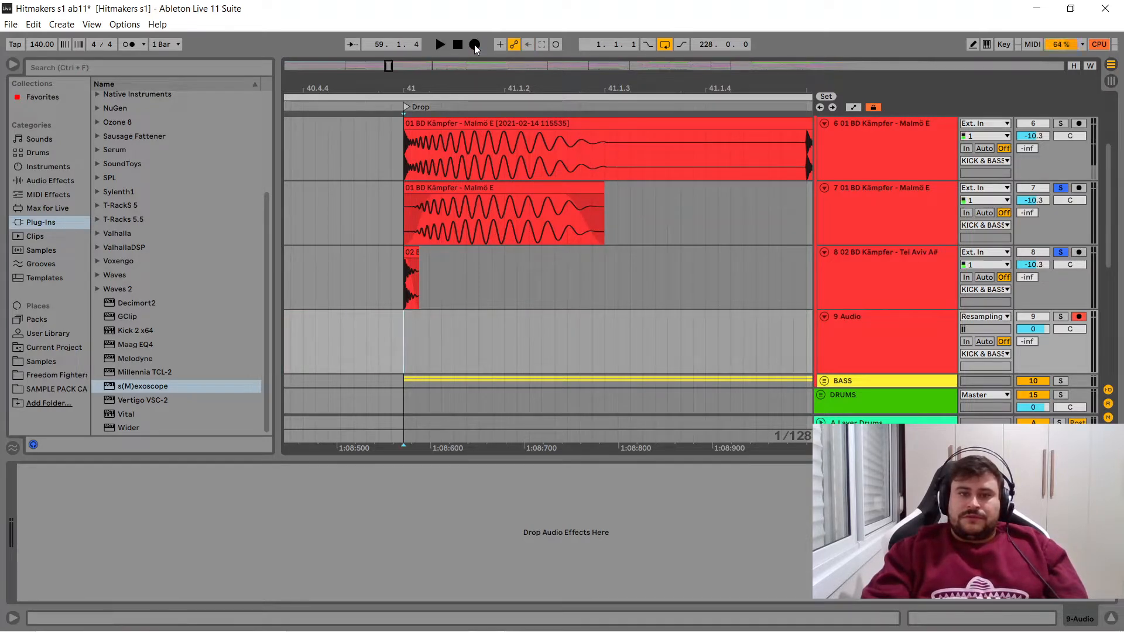
key(space)
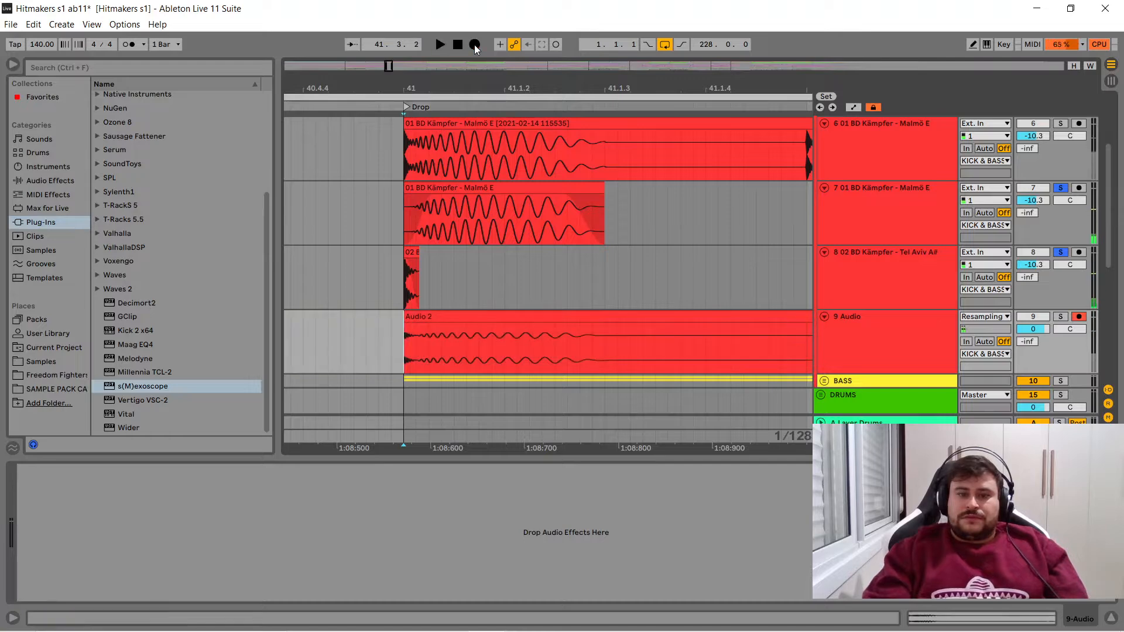
drag(617, 85, 616, 24)
drag(698, 318, 614, 318)
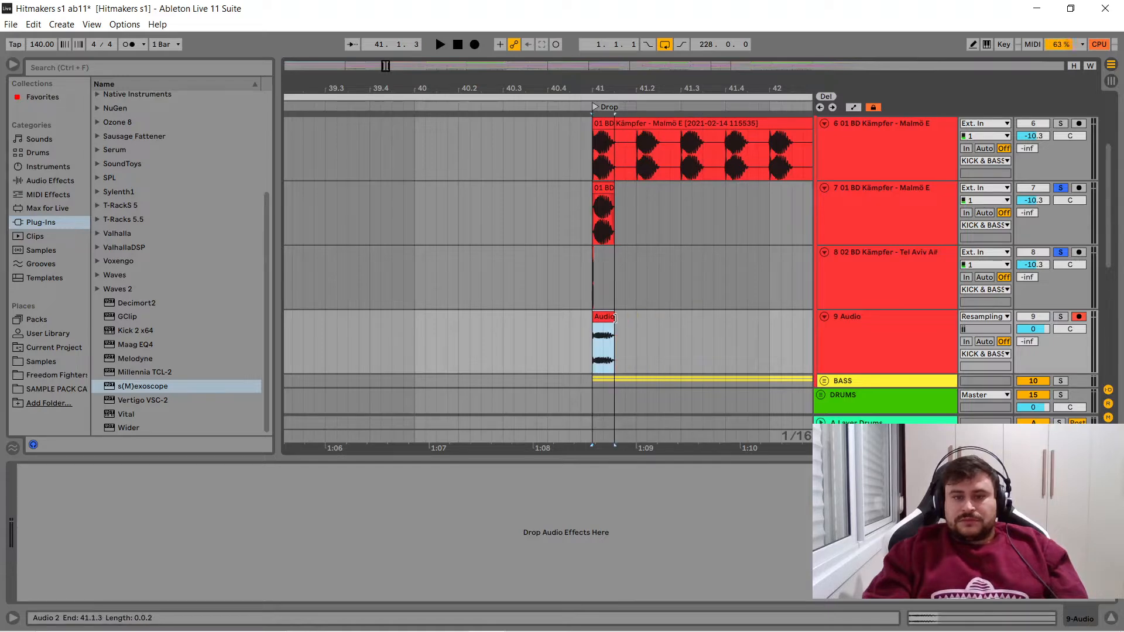
- Solo the resampled Audio track in place of the two kick layers and play its Audio 2 clip from bar 41
drag(593, 89, 547, 99)
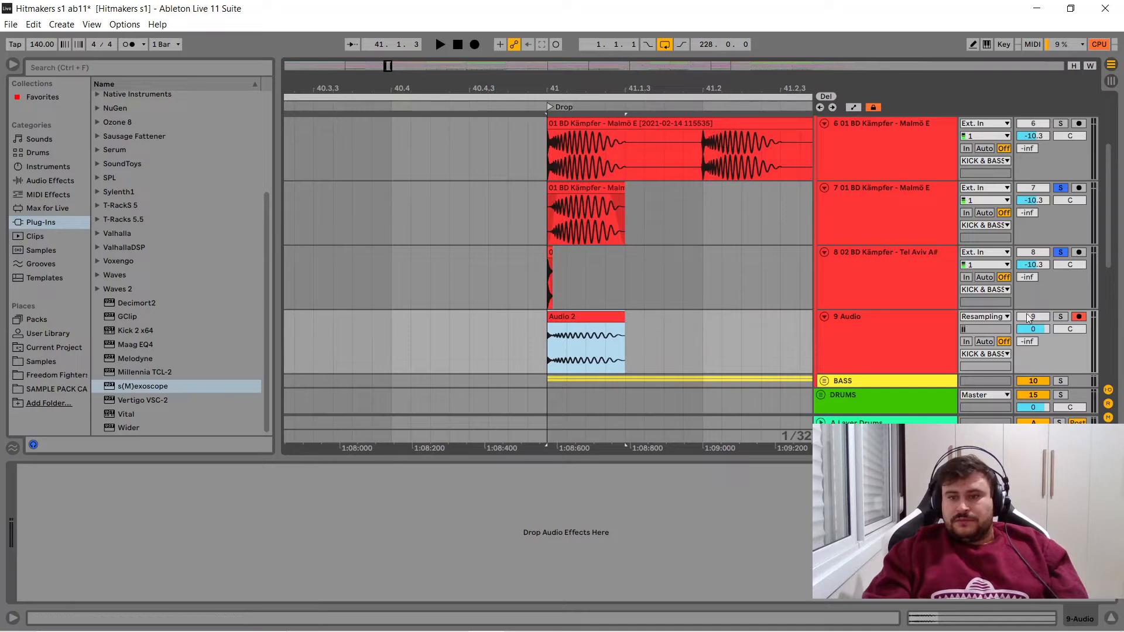
click(1060, 188)
click(1060, 316)
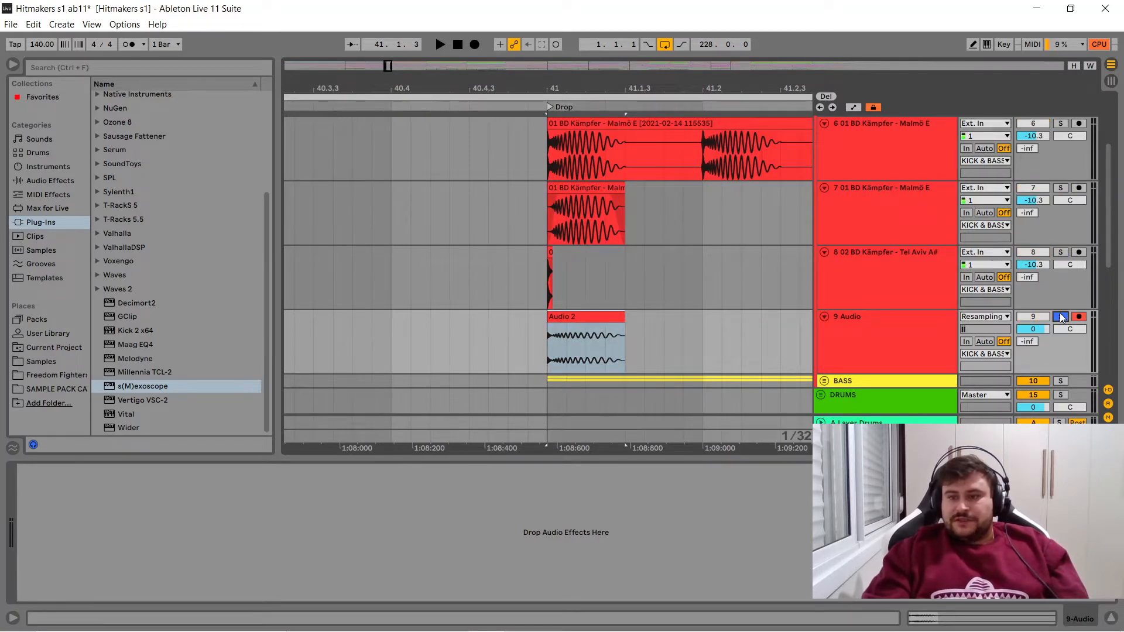
click(595, 317)
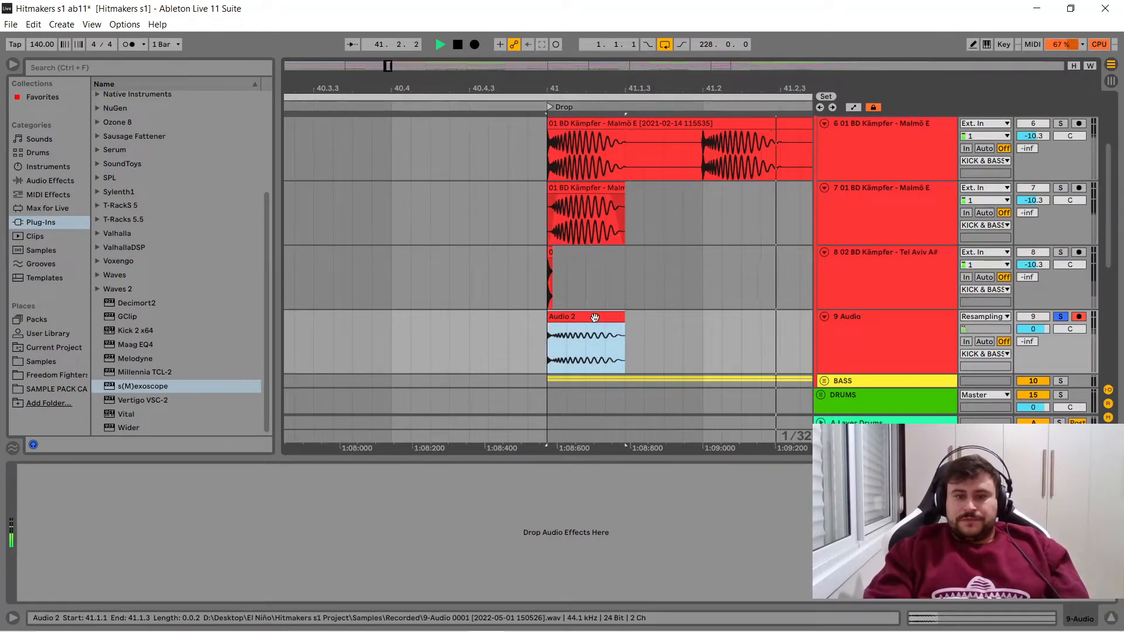
key(space)
key(space)
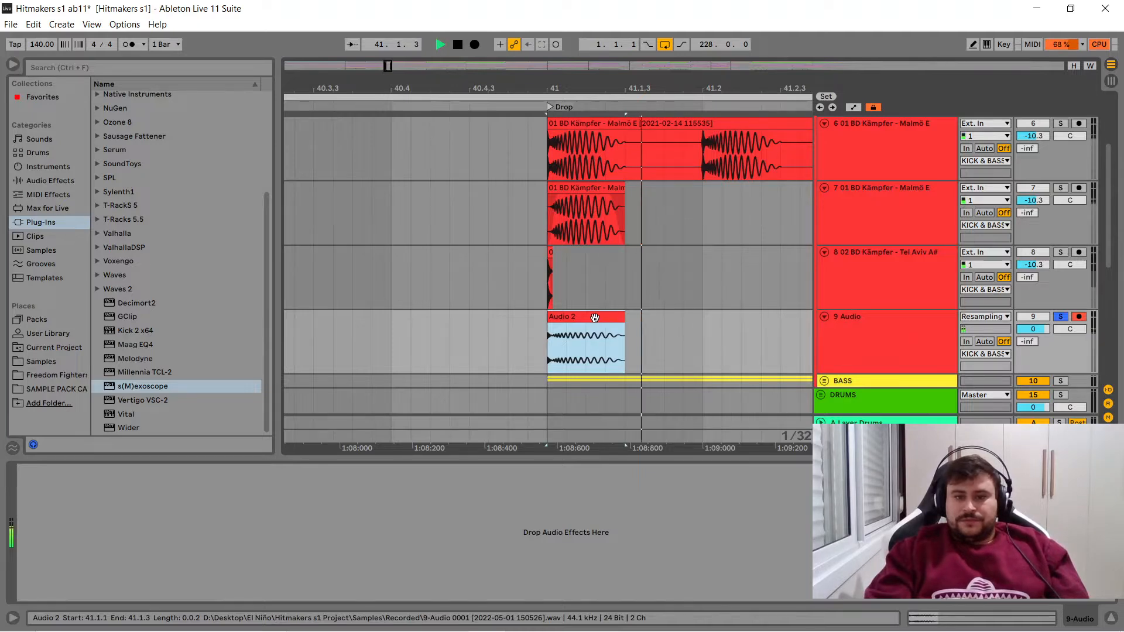
- Delete the duplicate Malmö E track, the Tel Aviv A# track and the resampled Audio track, keeping the original Malmö E kick
click(860, 211)
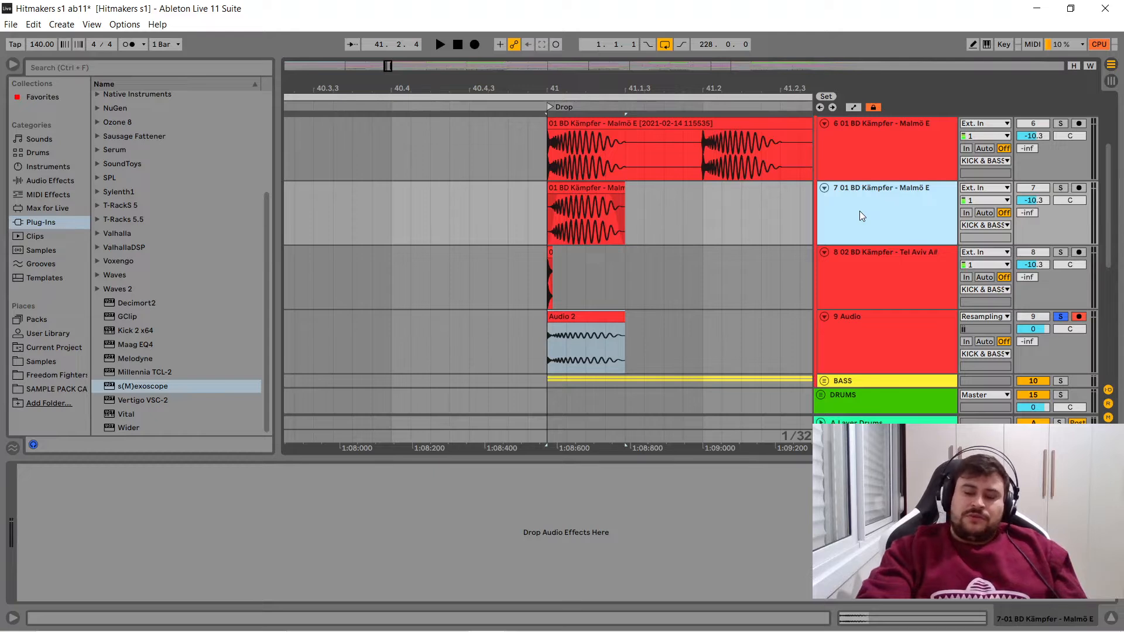
key(Delete)
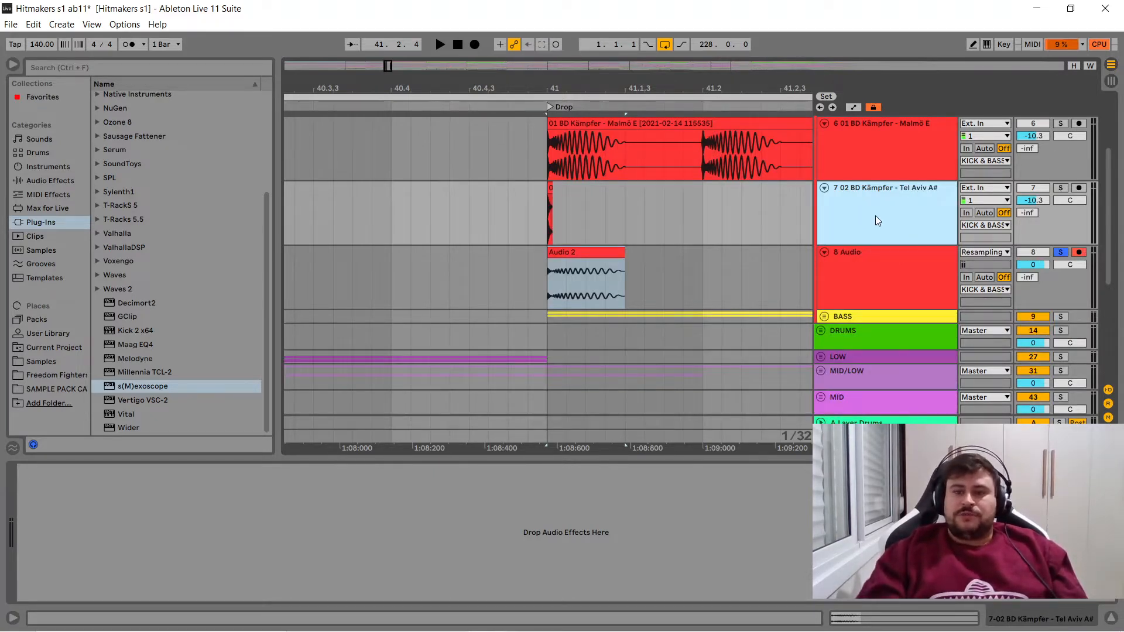
key(Delete)
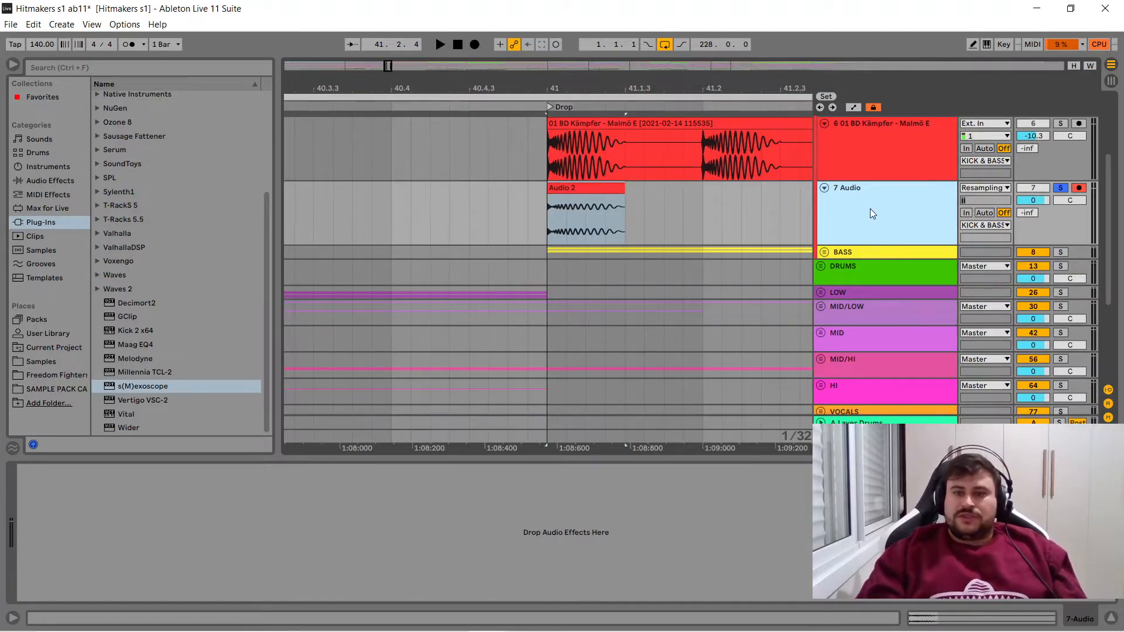
key(Delete)
- Fold the remaining Malmö E kick track and unfold the BASS group to reveal its El Niño Bass Sintese tracks
drag(586, 83, 372, 40)
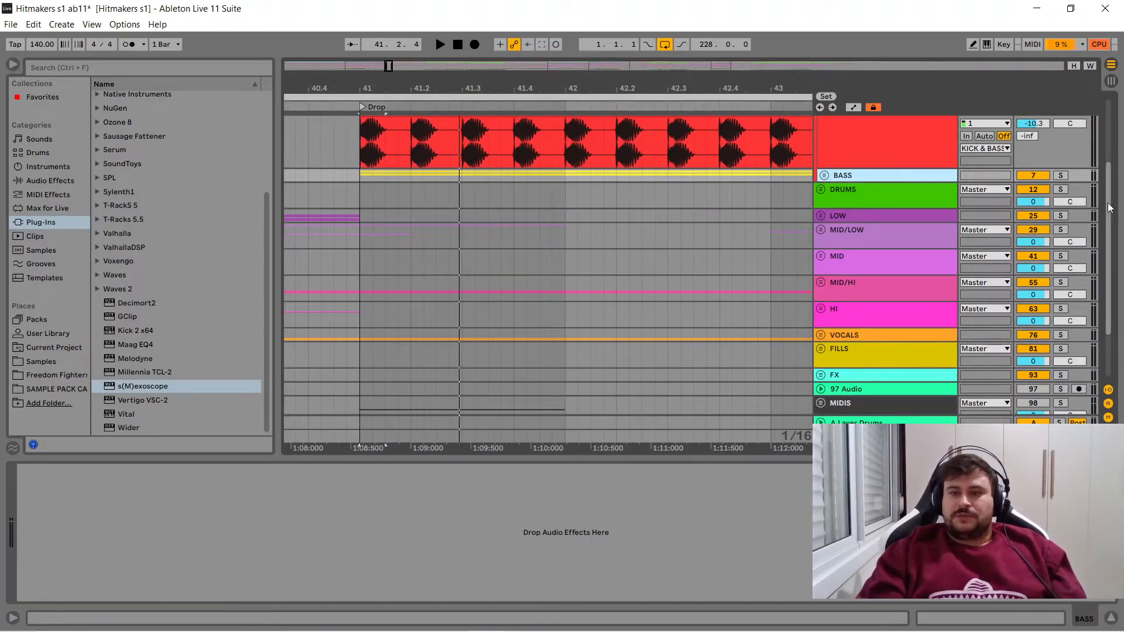
scroll(1108, 202, up, 3)
drag(621, 83, 450, 33)
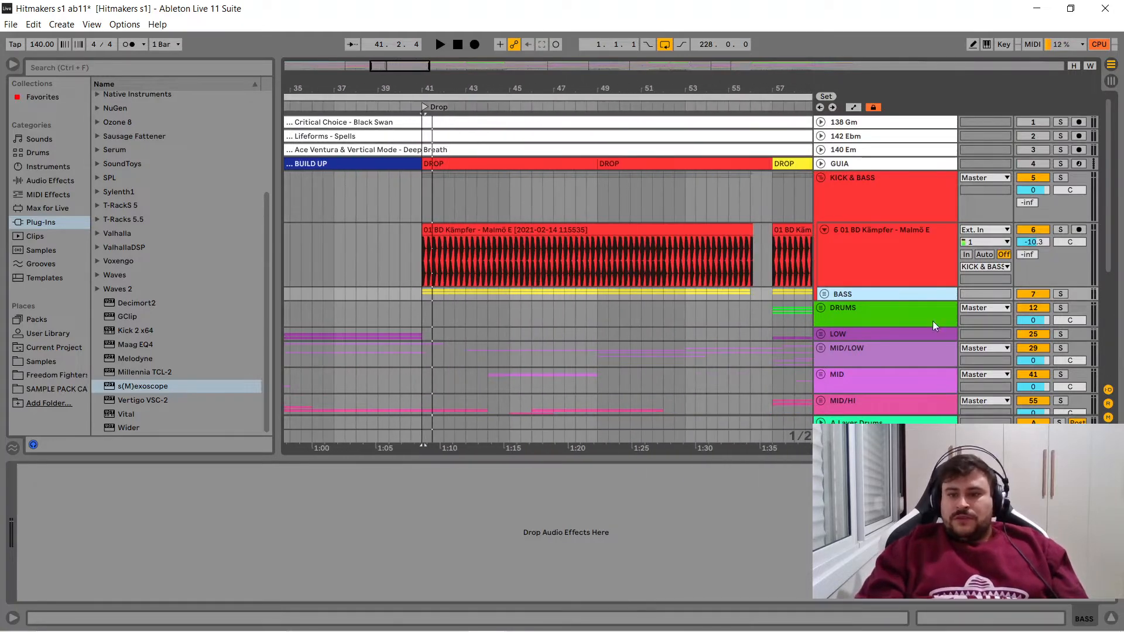
click(823, 228)
click(823, 243)
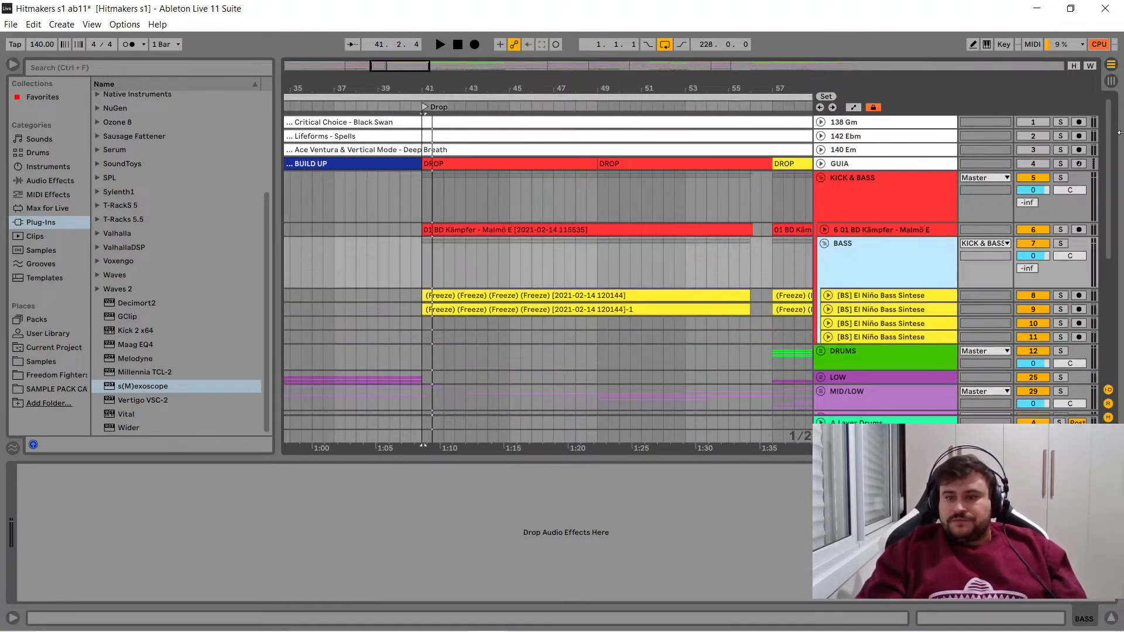
- Unfold the first El Niño Bass Sintese track, play it soloed from bar 41 and examine its waveform around bar 44
scroll(1109, 173, down, 3)
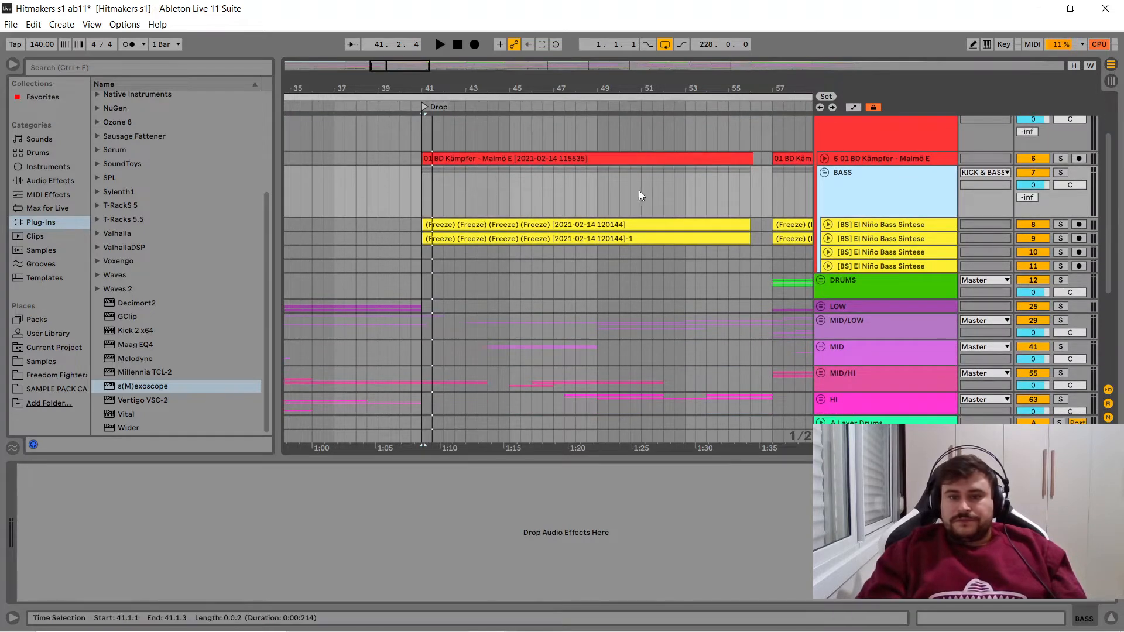
click(644, 223)
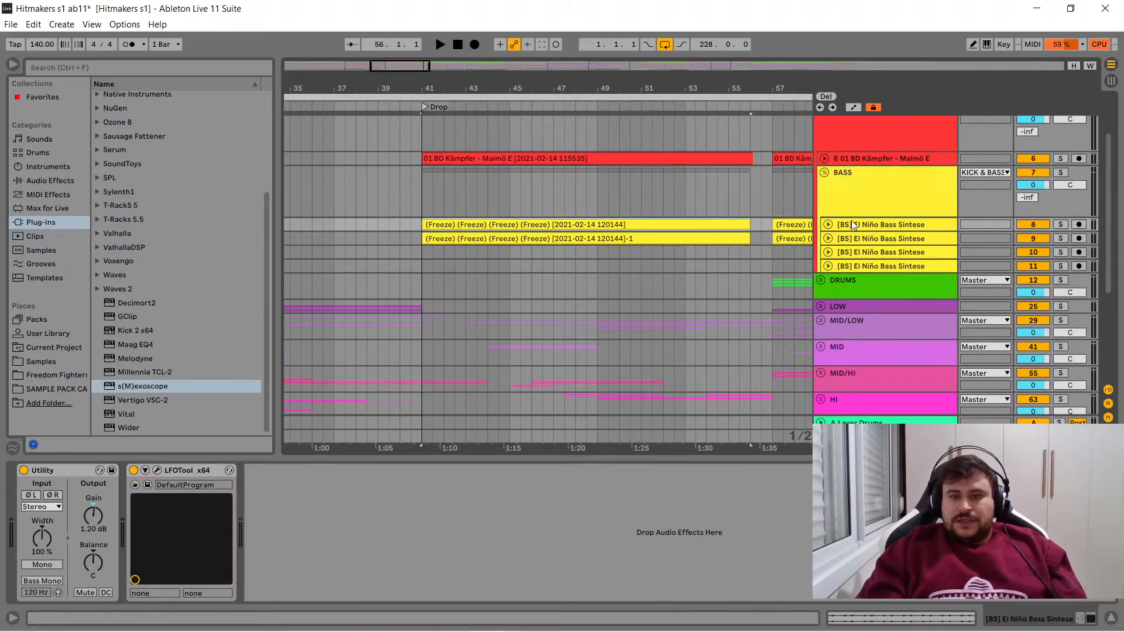
click(828, 224)
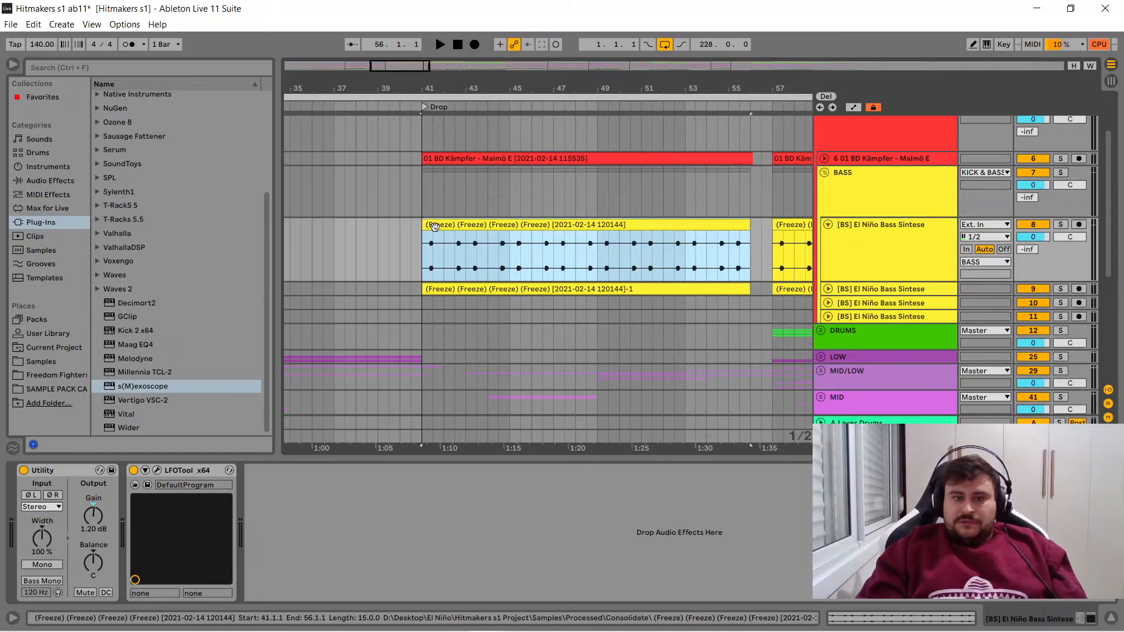
key(space)
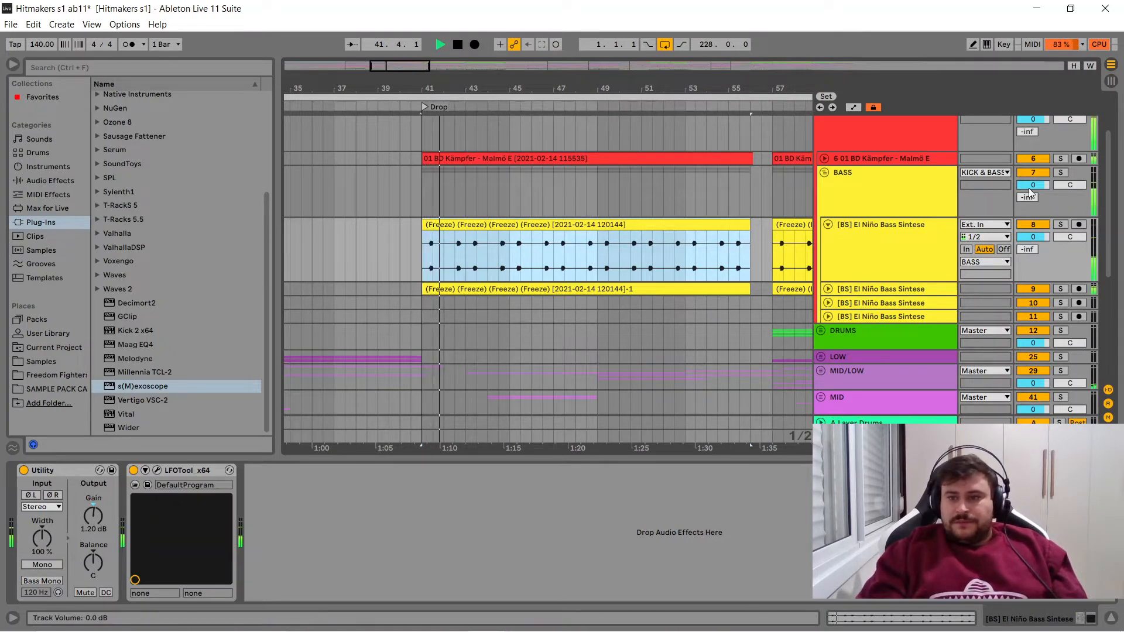
click(1063, 225)
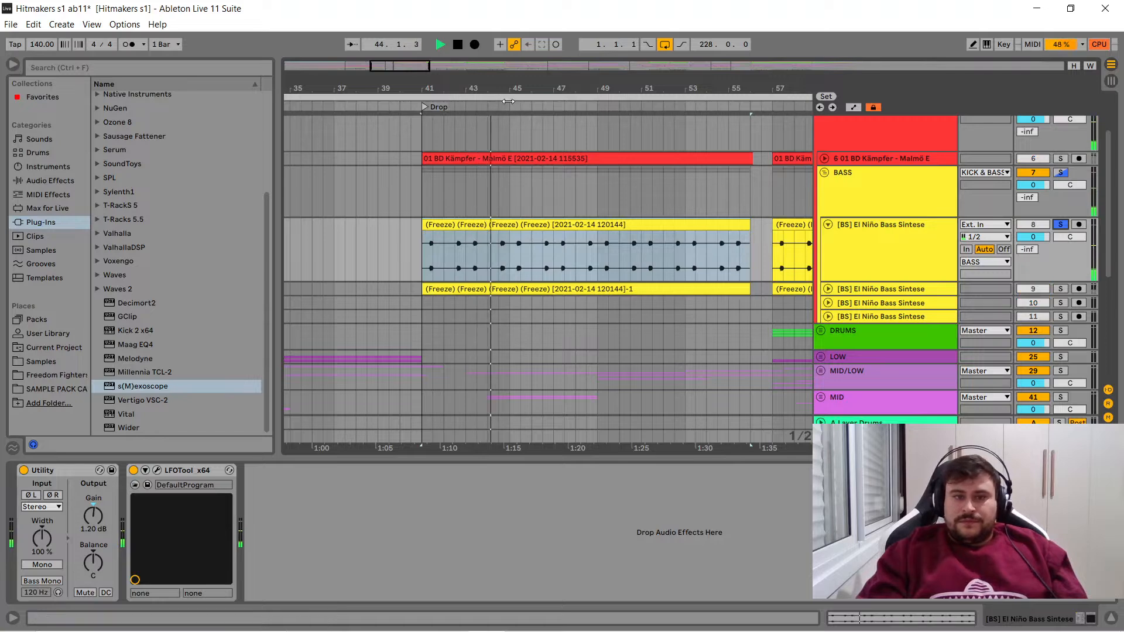
drag(499, 88, 234, 213)
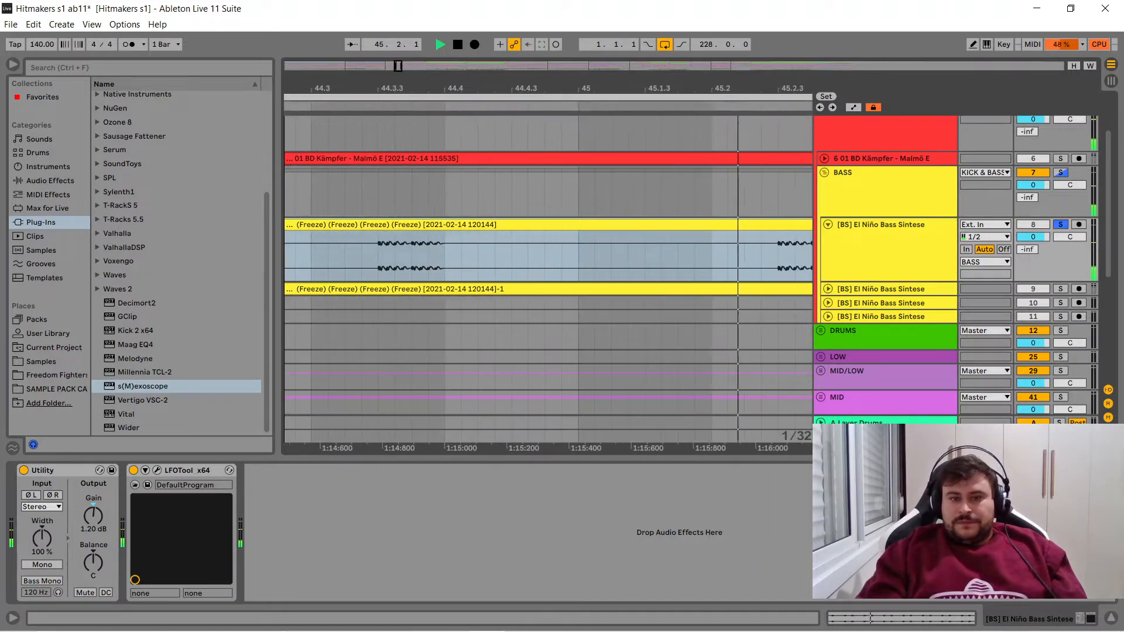
drag(496, 212, 678, 200)
key(space)
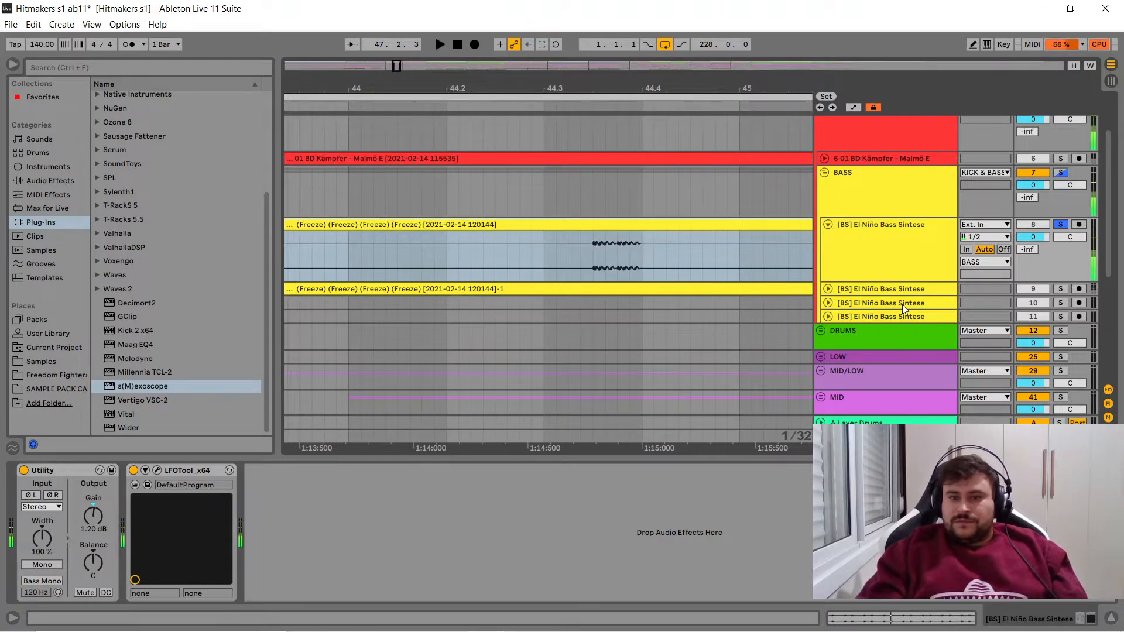
- Unfold the second bass track and audition each bass soloed, the second from 44.2.3 and the first from 44.3.3
click(827, 289)
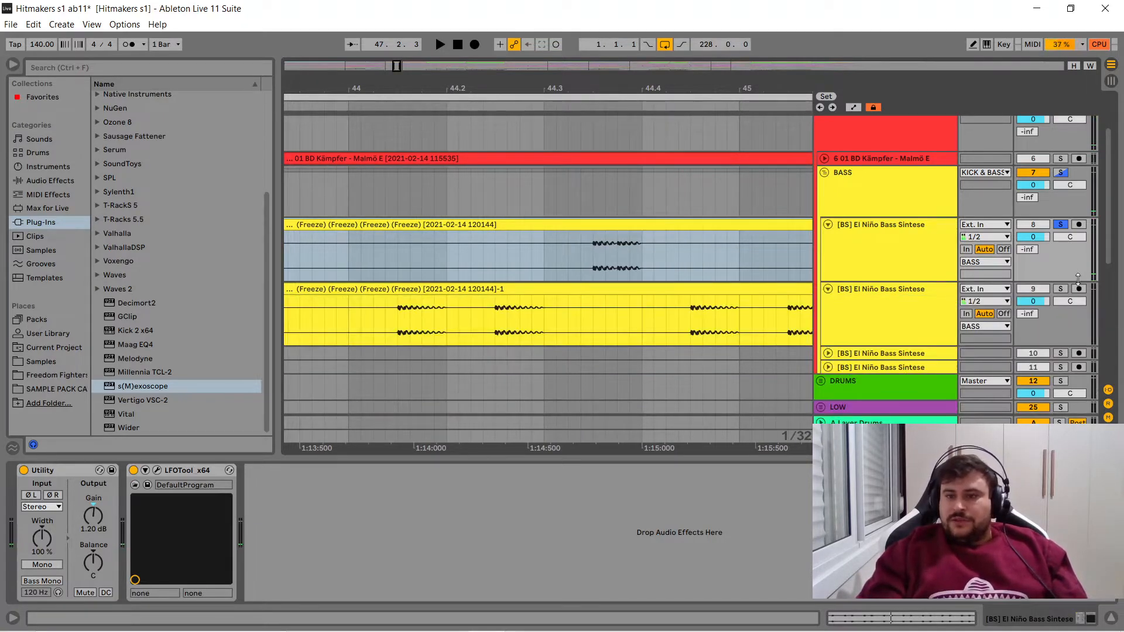
click(1060, 290)
click(495, 320)
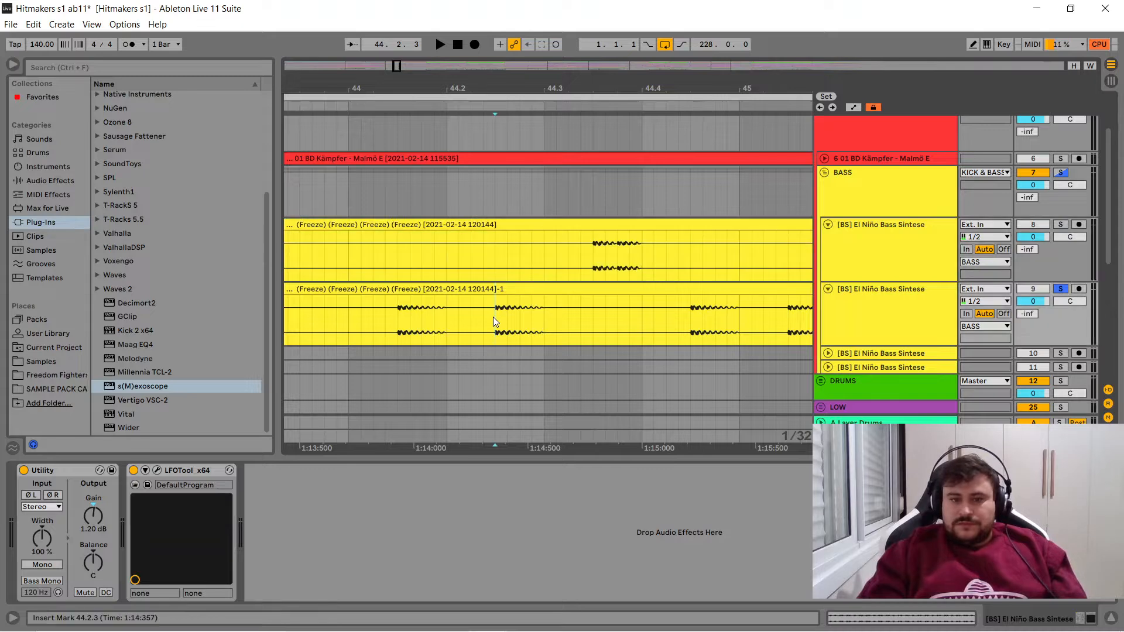
key(space)
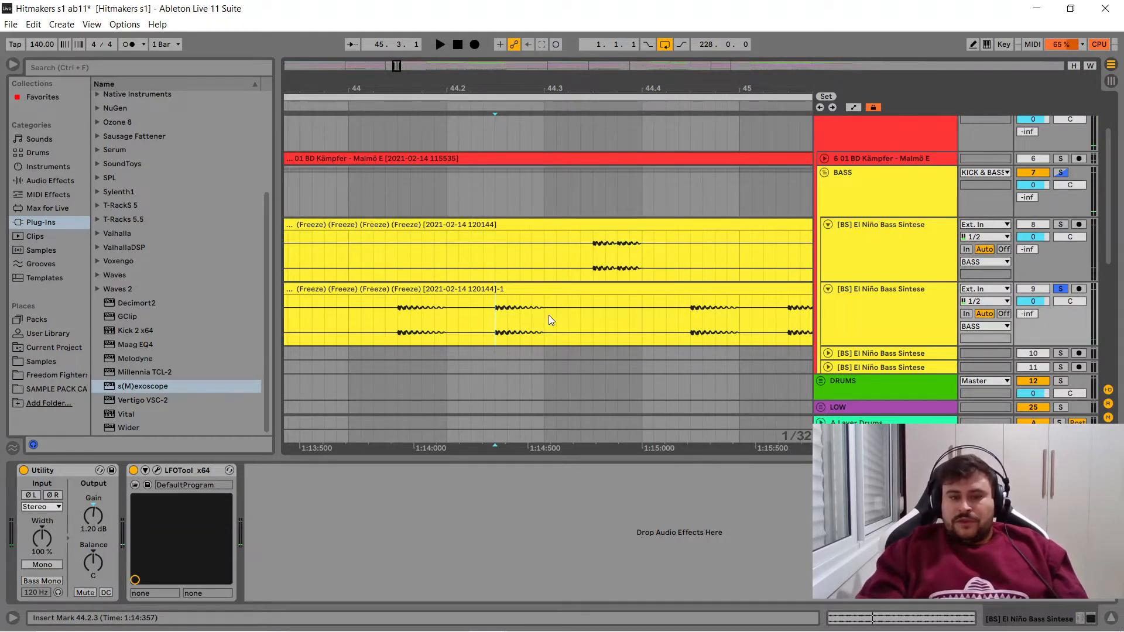
click(594, 248)
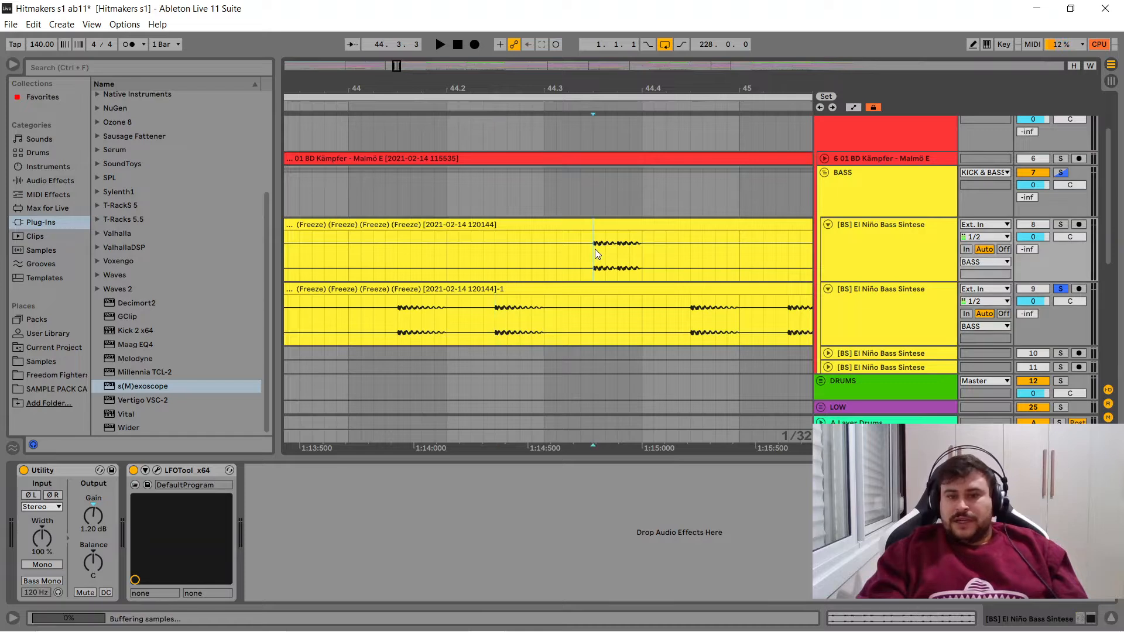
click(1061, 225)
key(space)
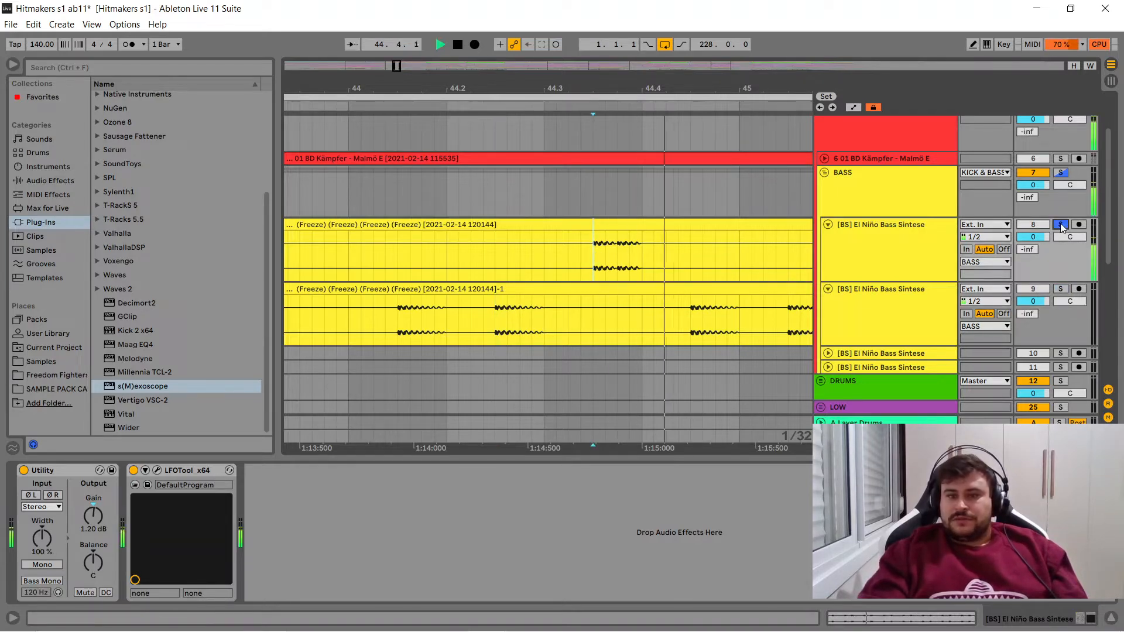
- Solo both bass tracks together and play them from 44.2.3
ctrl+click(1059, 289)
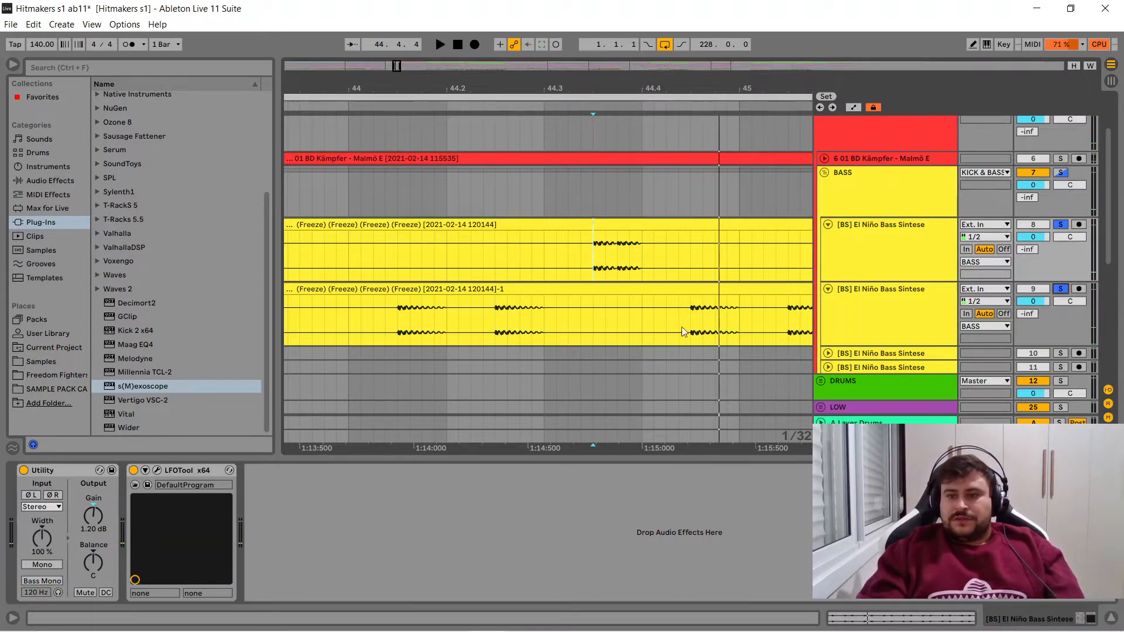
click(495, 316)
key(space)
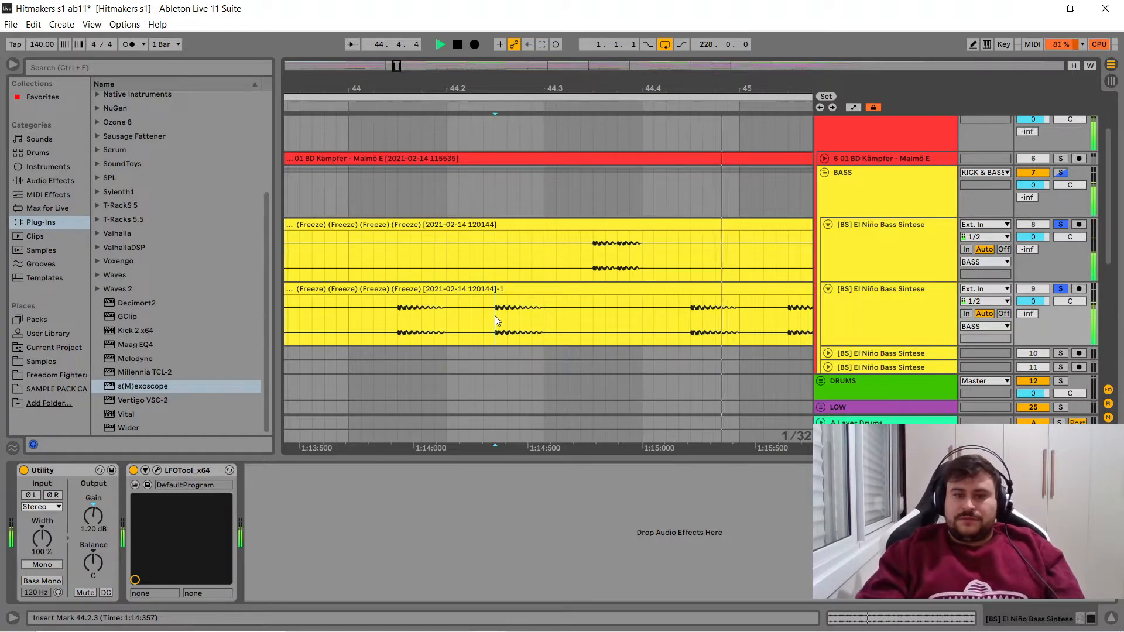
key(space)
- Add the Malmö E kick track to the solo and play it with both basses from bar 41
drag(582, 90, 584, 17)
click(1062, 159)
click(468, 224)
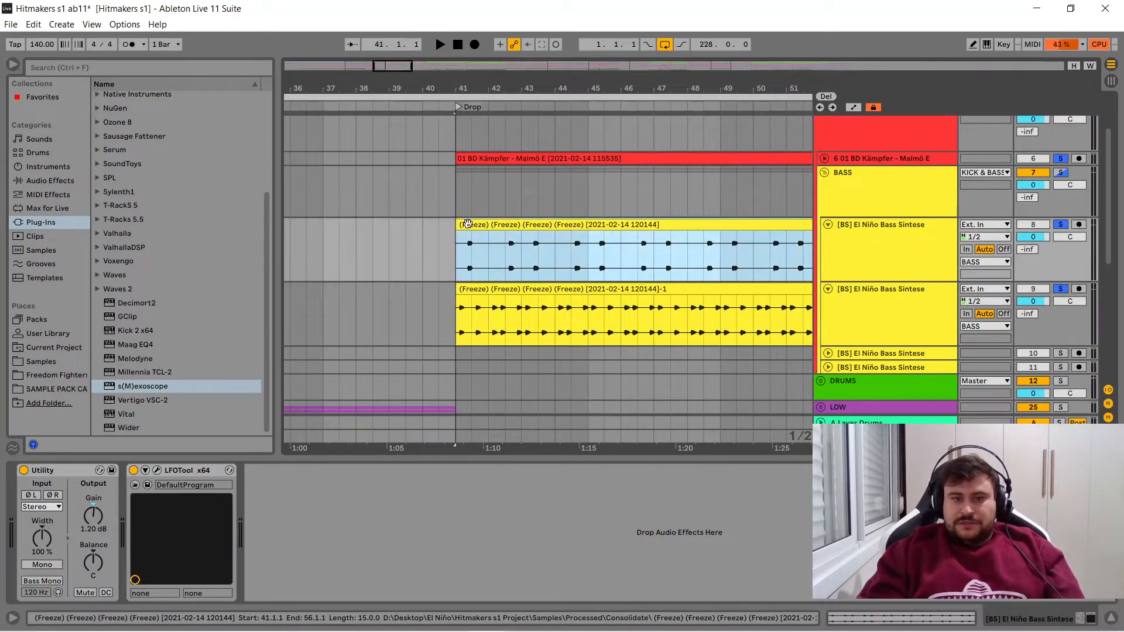
key(space)
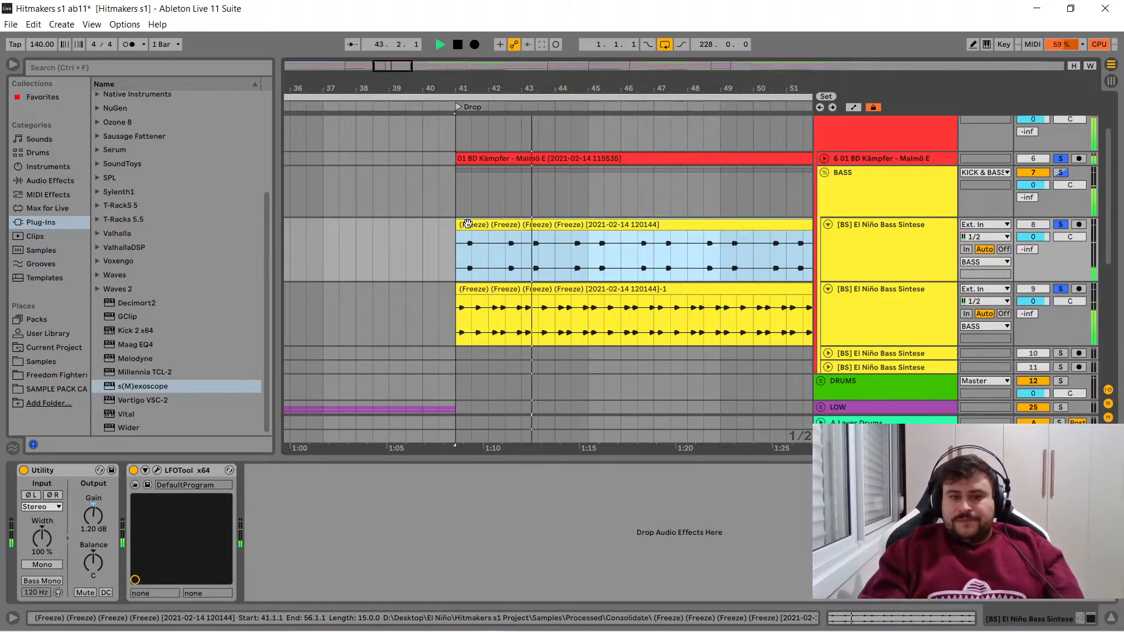
key(space)
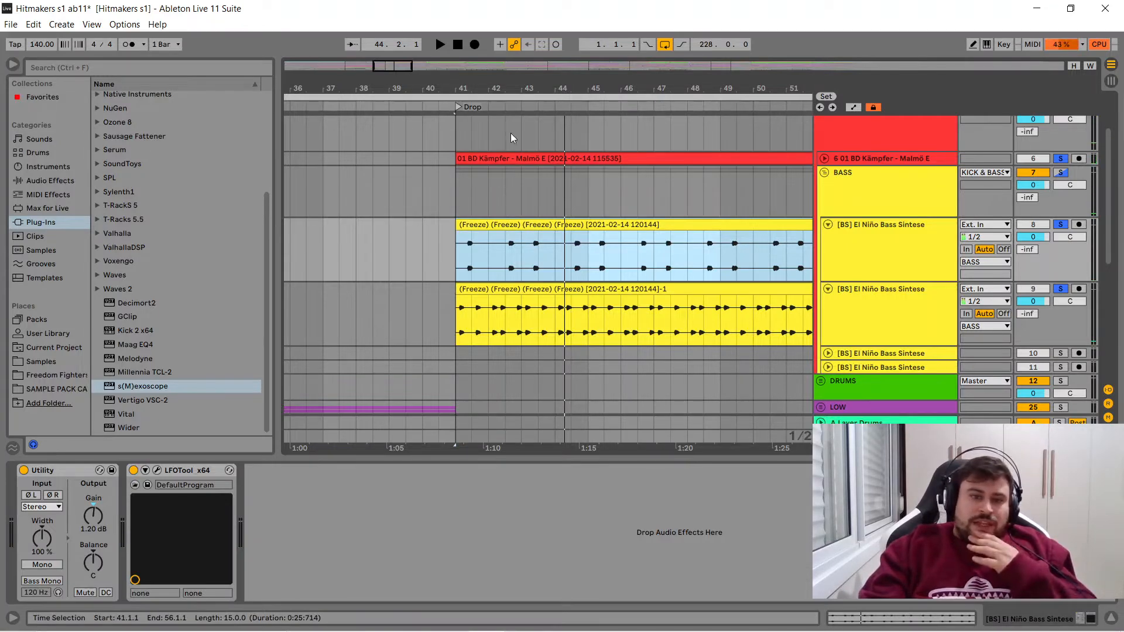
- Examine the bass notes' placement after the kick, at 41.1.3 in the second bass clip and 41.2.3 in the first
mouse_move(475, 89)
mouse_down()
mouse_move(480, 190)
mouse_move(551, 197)
mouse_up()
click(442, 292)
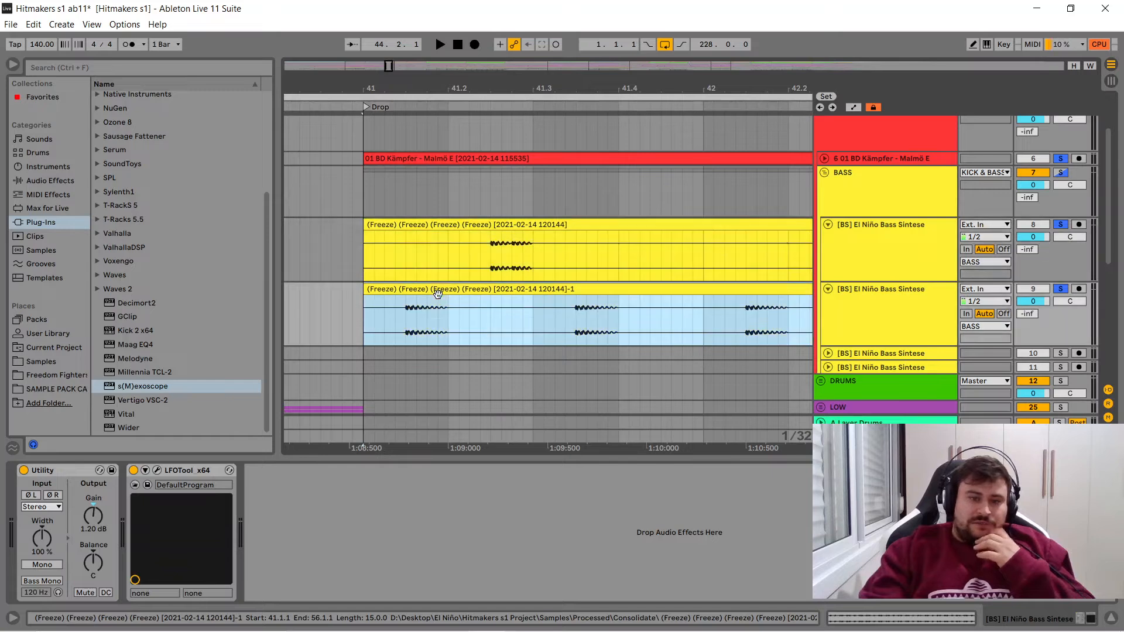
click(405, 321)
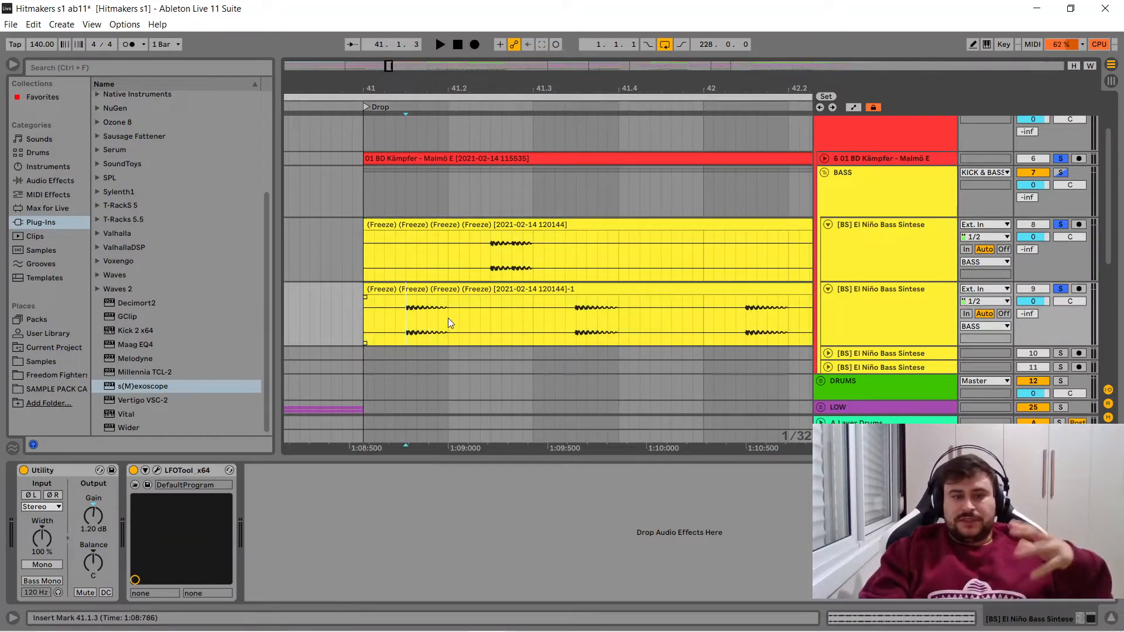
click(520, 227)
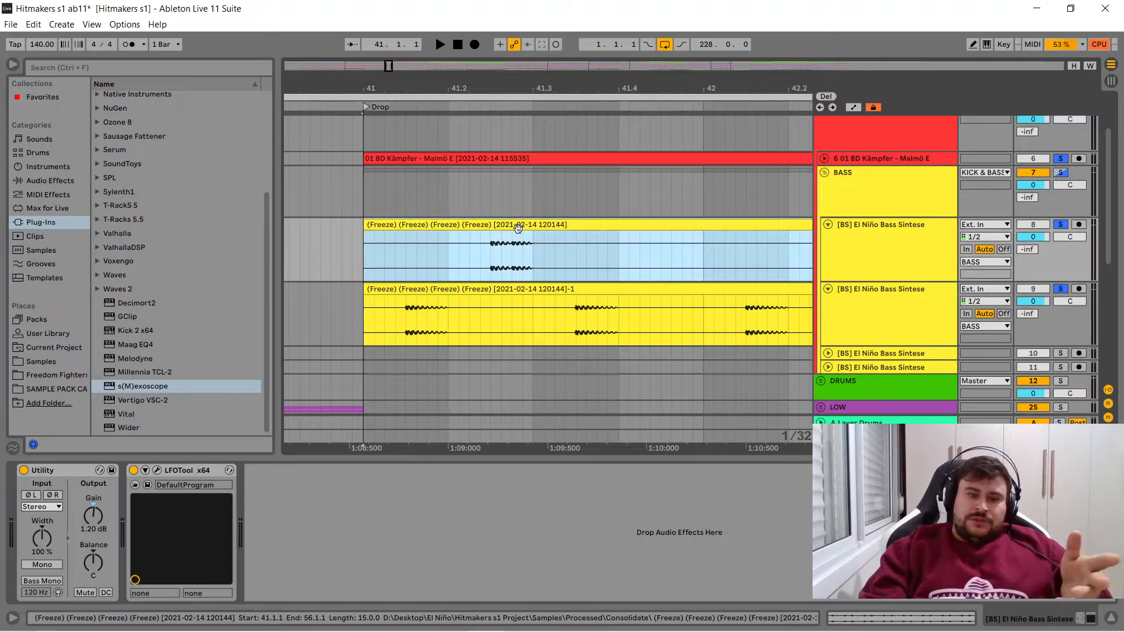
click(492, 249)
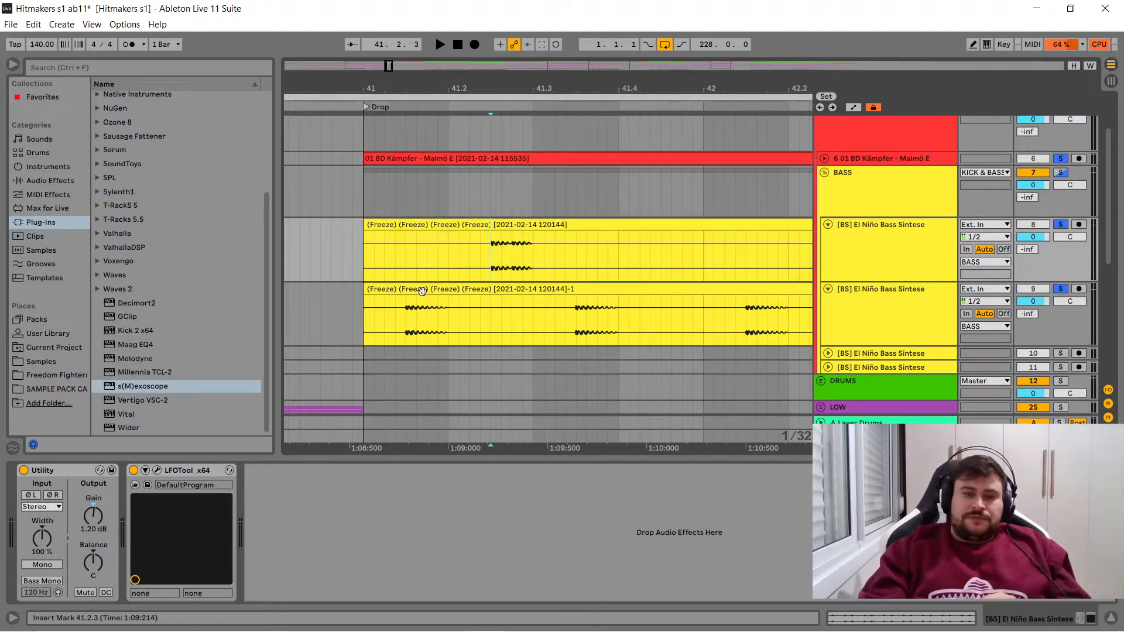
- Open LFOTool on both bass tracks, arrange the windows one above the other to compare their volume curves, and close the upper one
click(156, 471)
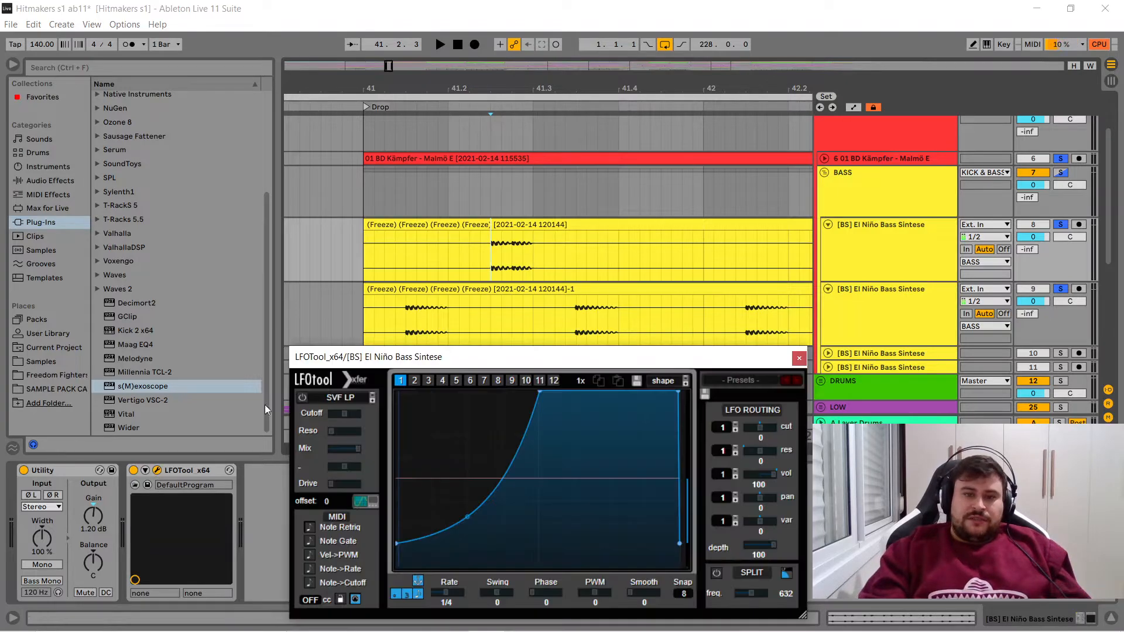
click(444, 291)
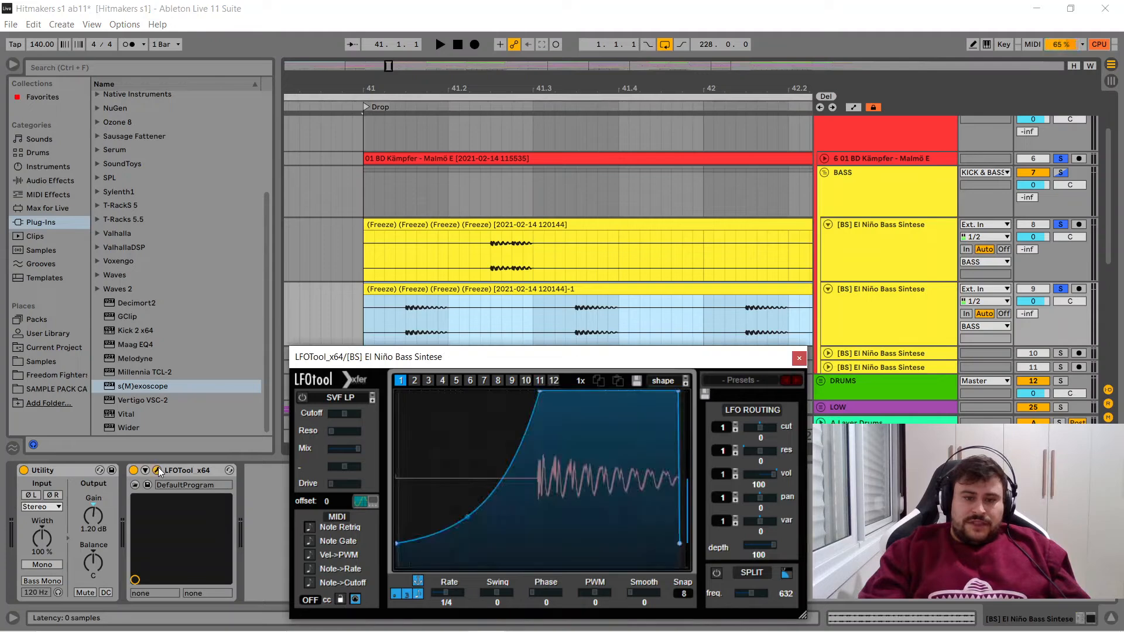
drag(477, 359, 473, 86)
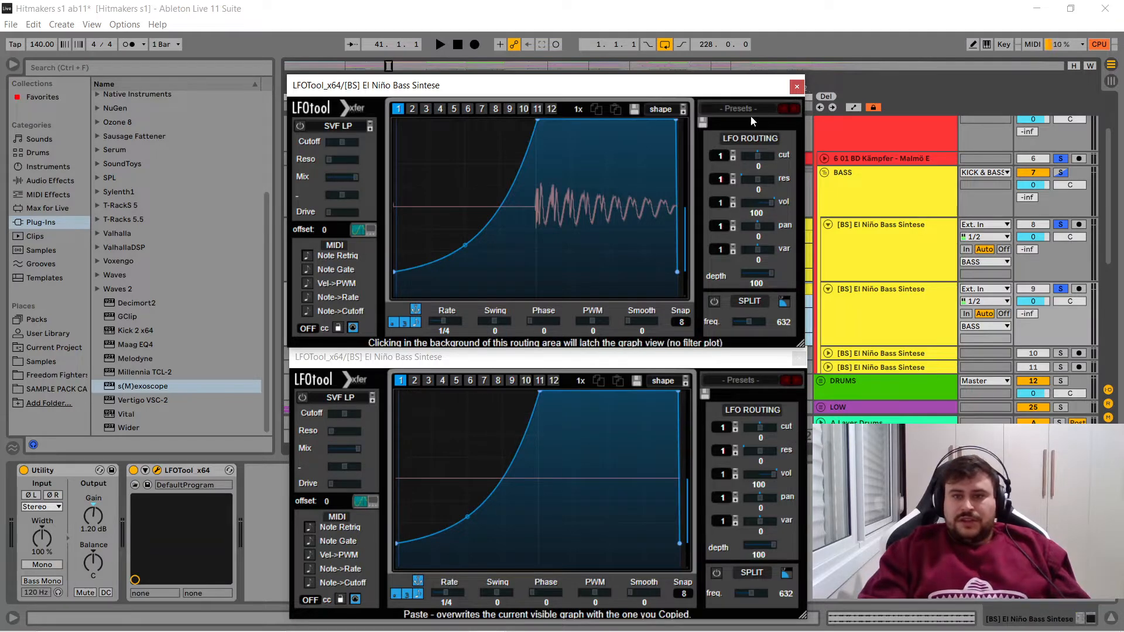
click(797, 86)
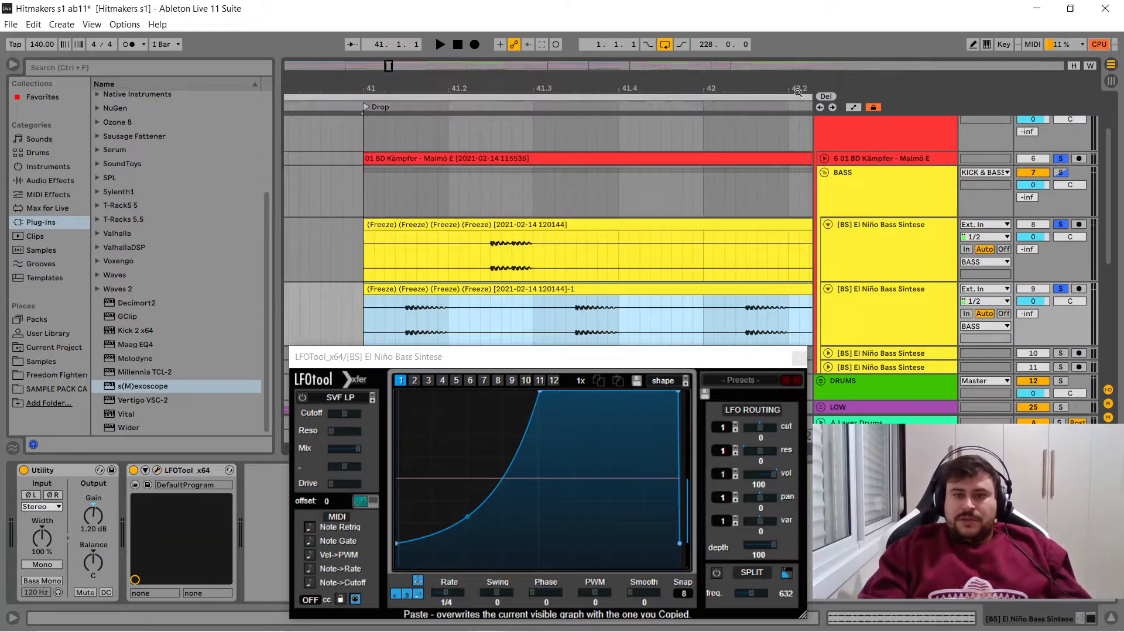
- Close the remaining LFOTool window and check the Utility device on both bass tracks
click(799, 357)
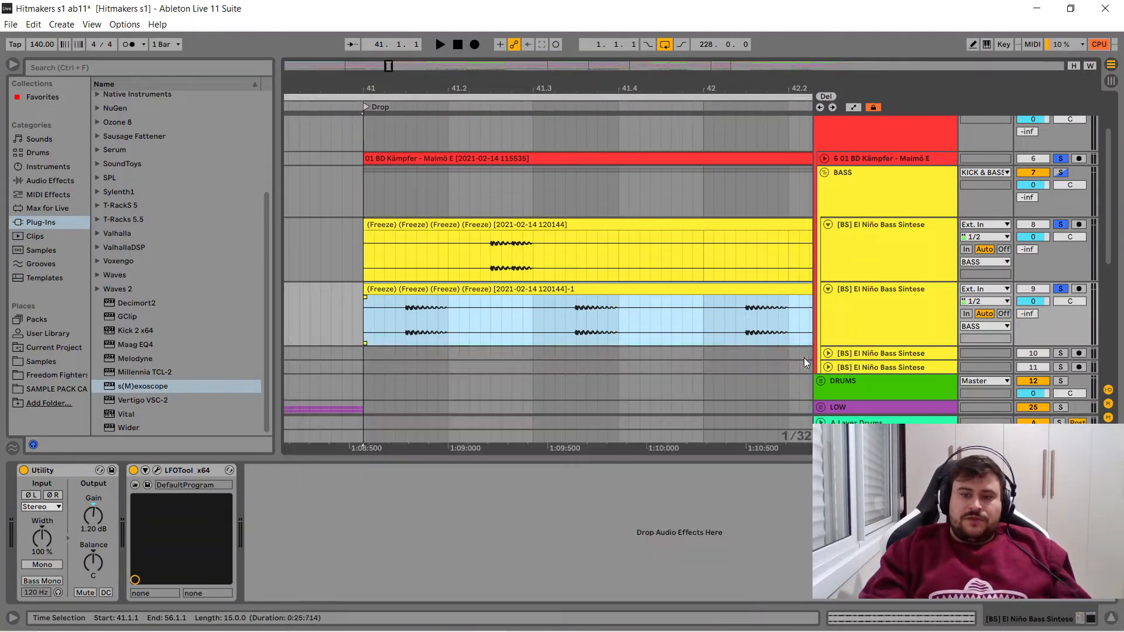
click(69, 474)
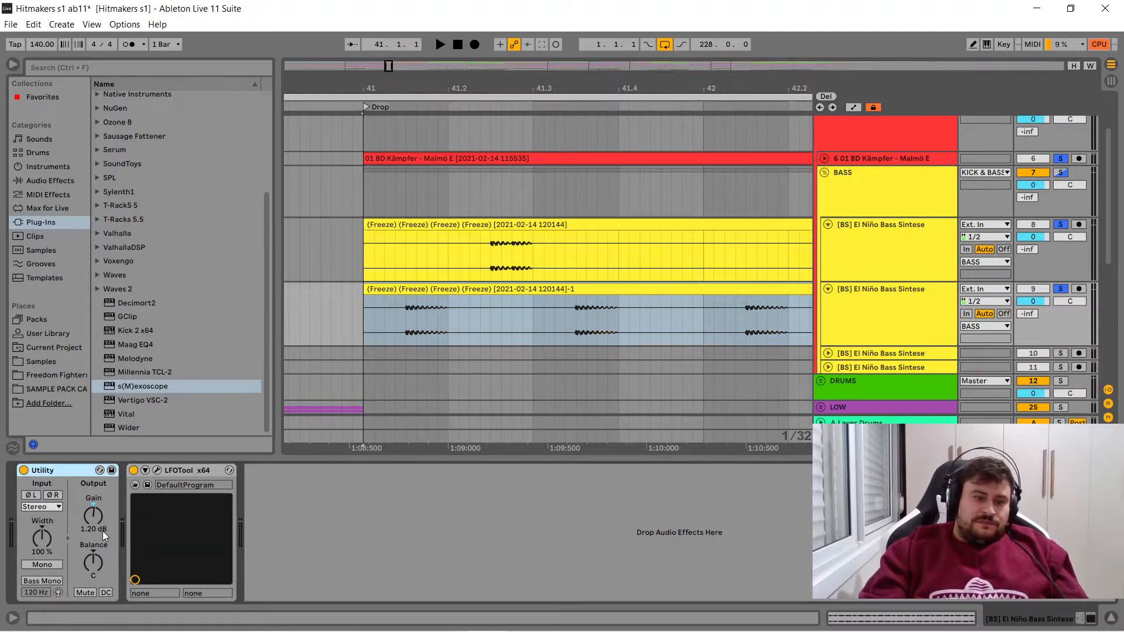
click(405, 226)
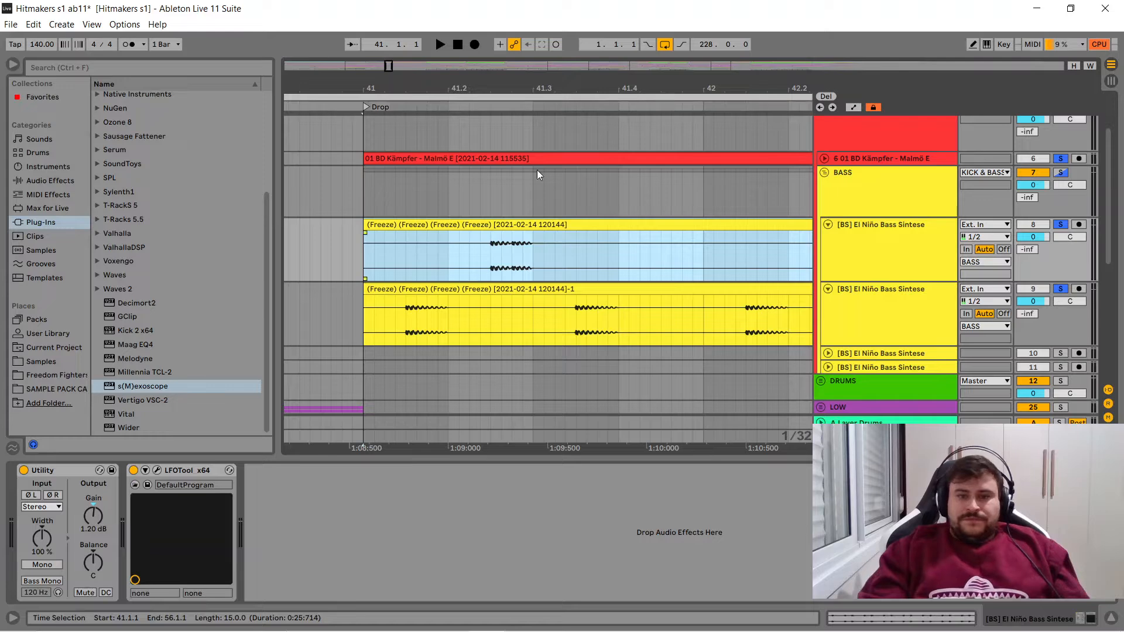
- Play the soloed kick and basses and compare their levels in the Session view mixer, then return to the arrangement
drag(601, 90, 601, 65)
drag(412, 89, 306, 89)
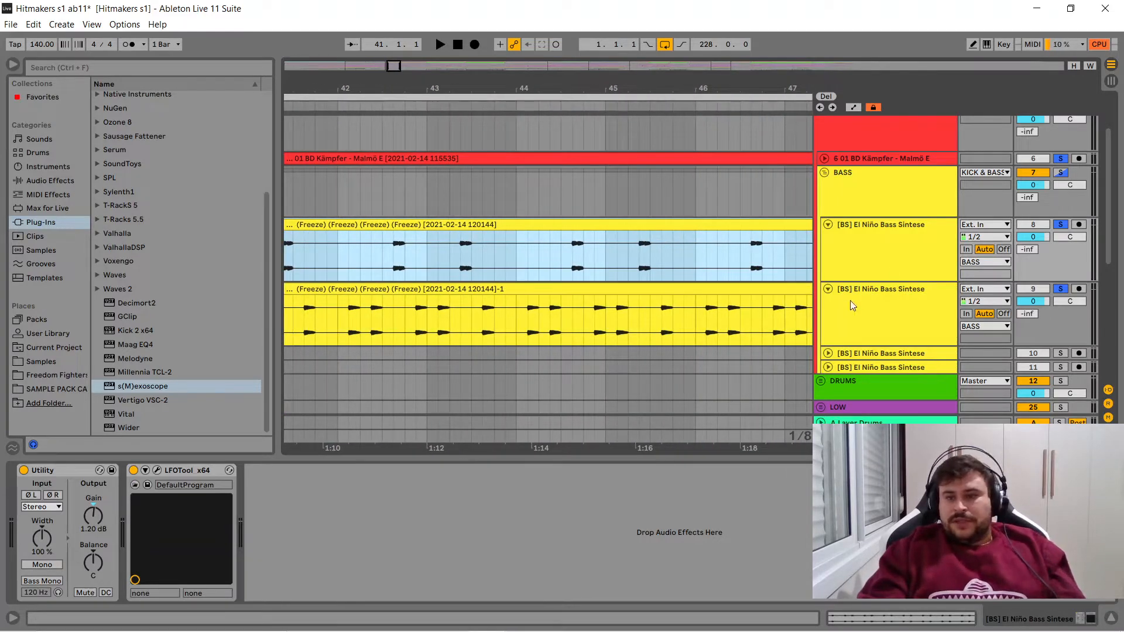
key(Tab)
key(space)
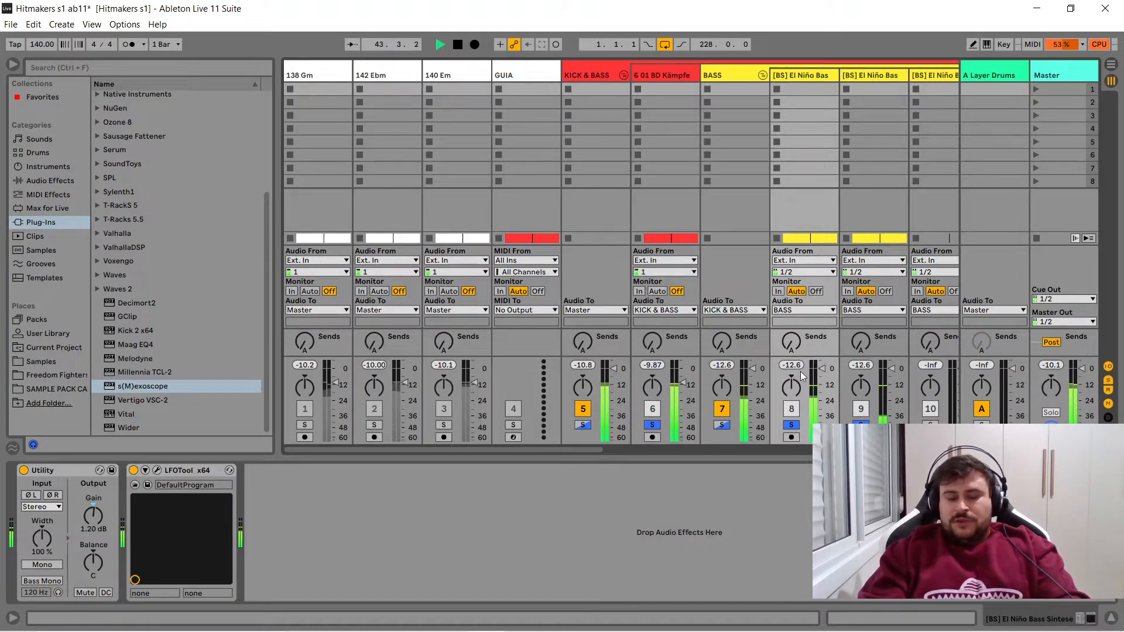
key(Tab)
key(space)
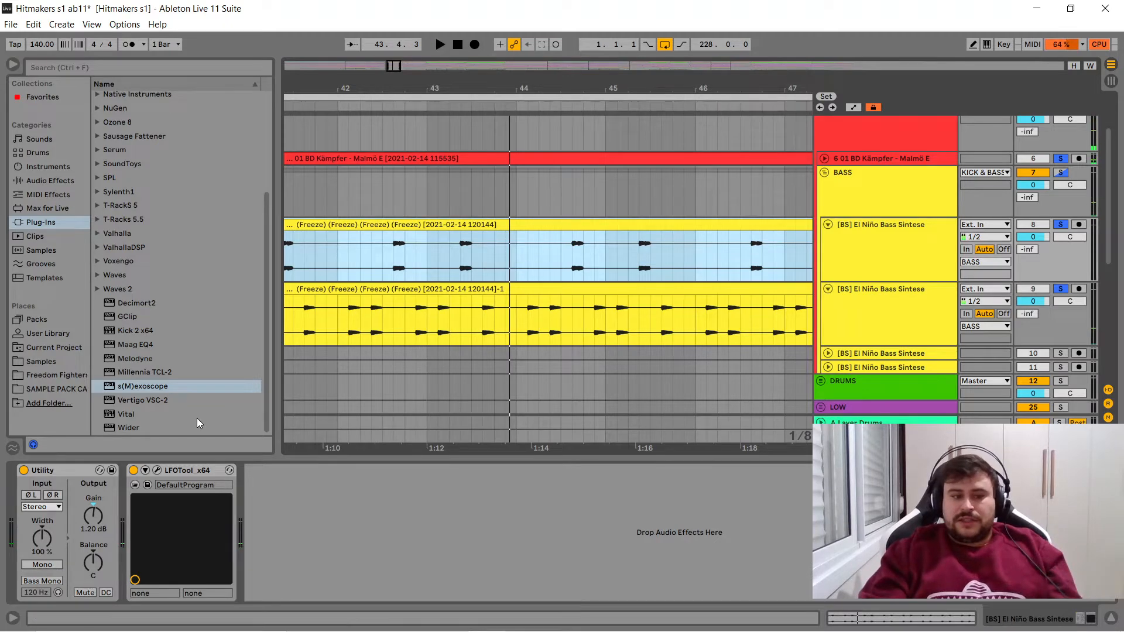
key(Tab)
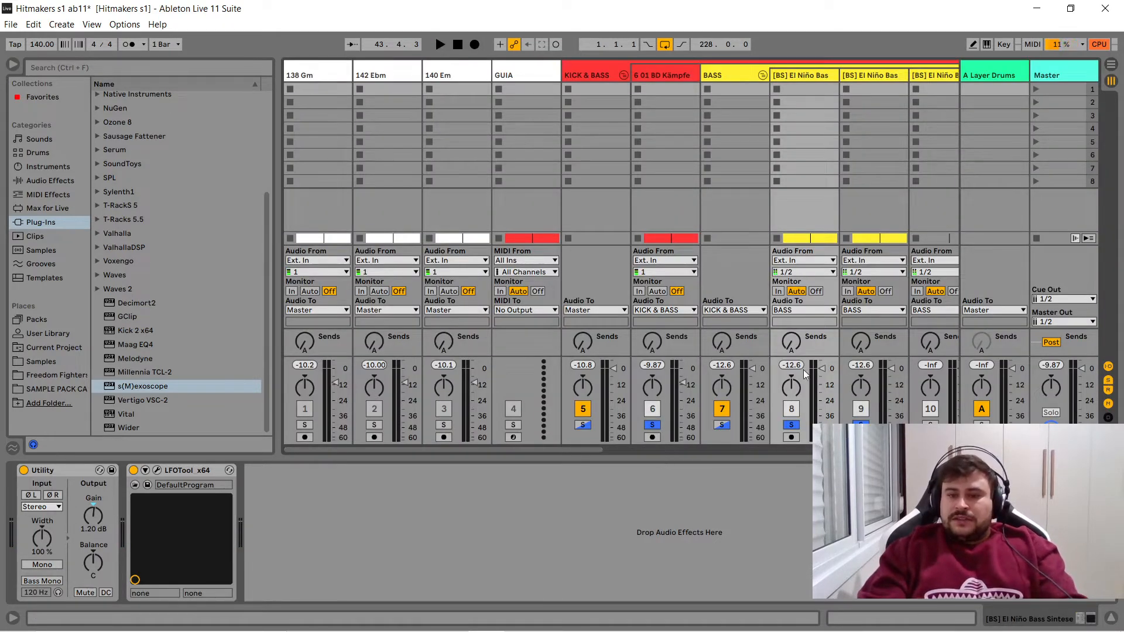
key(Tab)
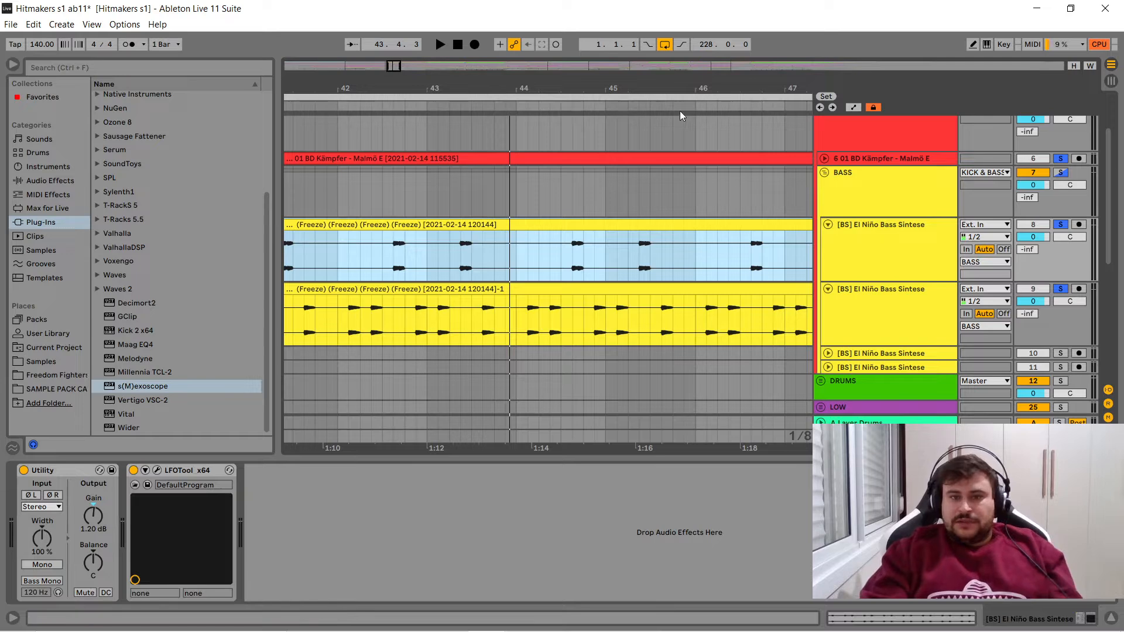
- Play the second drop from bar 137 with the kick and bass tracks soloed
drag(666, 93, 241, 1)
mouse_move(729, 89)
mouse_down()
mouse_move(575, 145)
mouse_move(518, 184)
mouse_move(507, 223)
mouse_up()
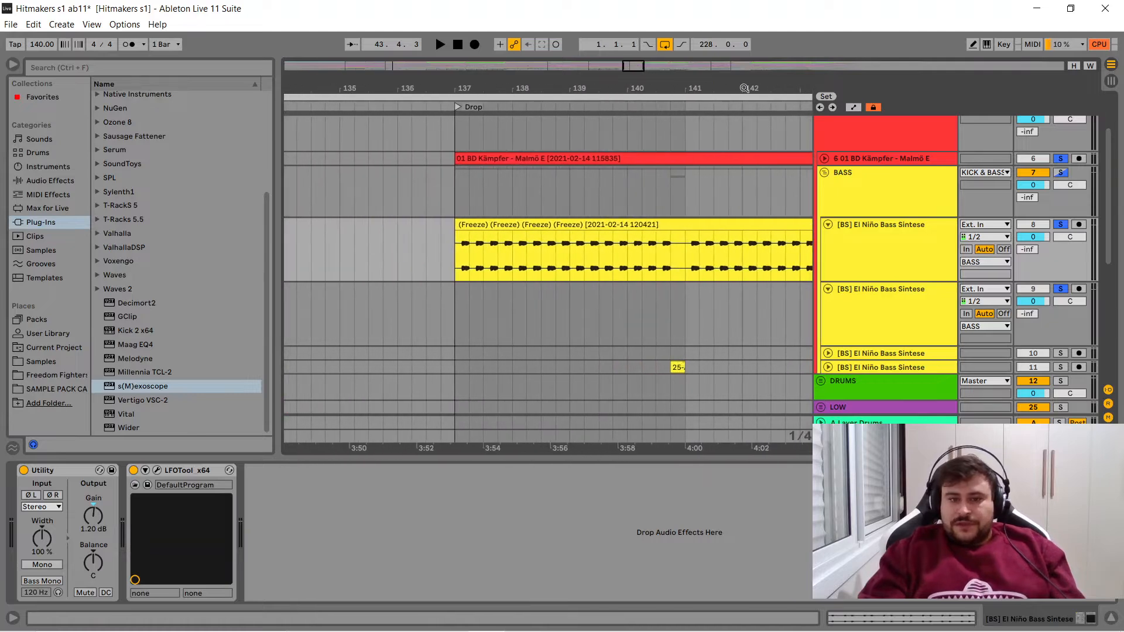
click(506, 224)
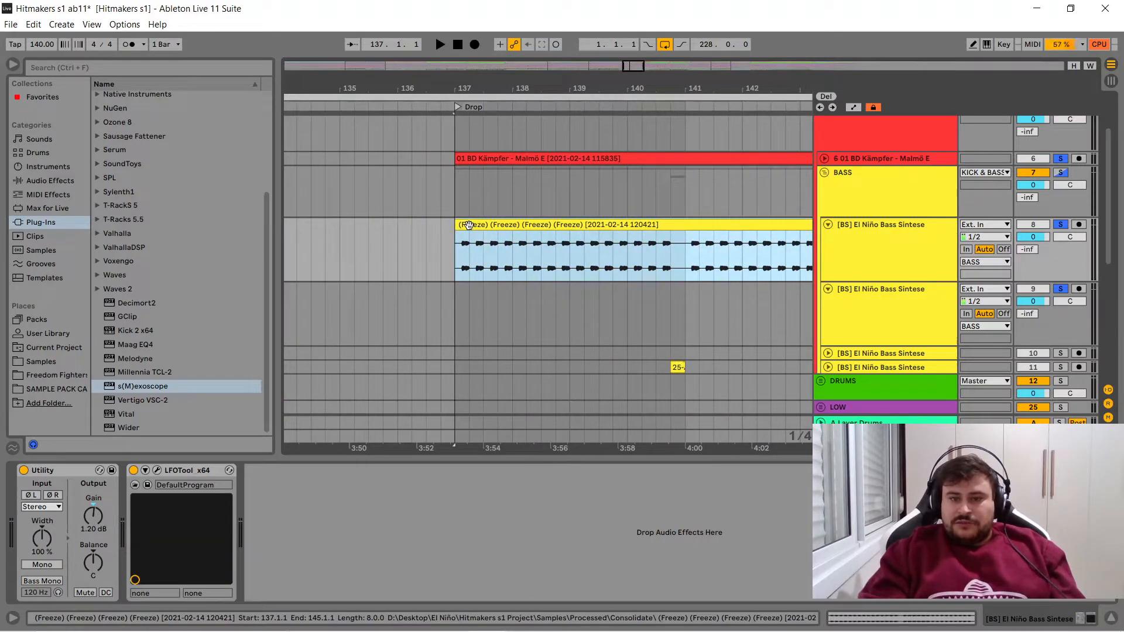
key(space)
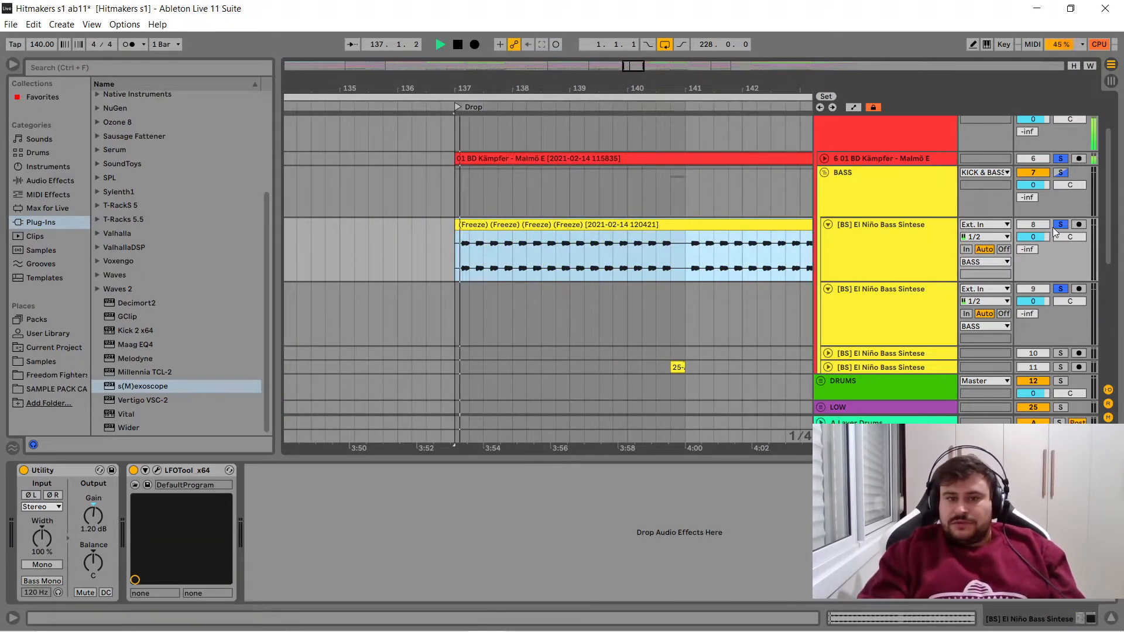
mouse_move(493, 89)
mouse_down()
mouse_move(492, 170)
mouse_move(493, 89)
mouse_up()
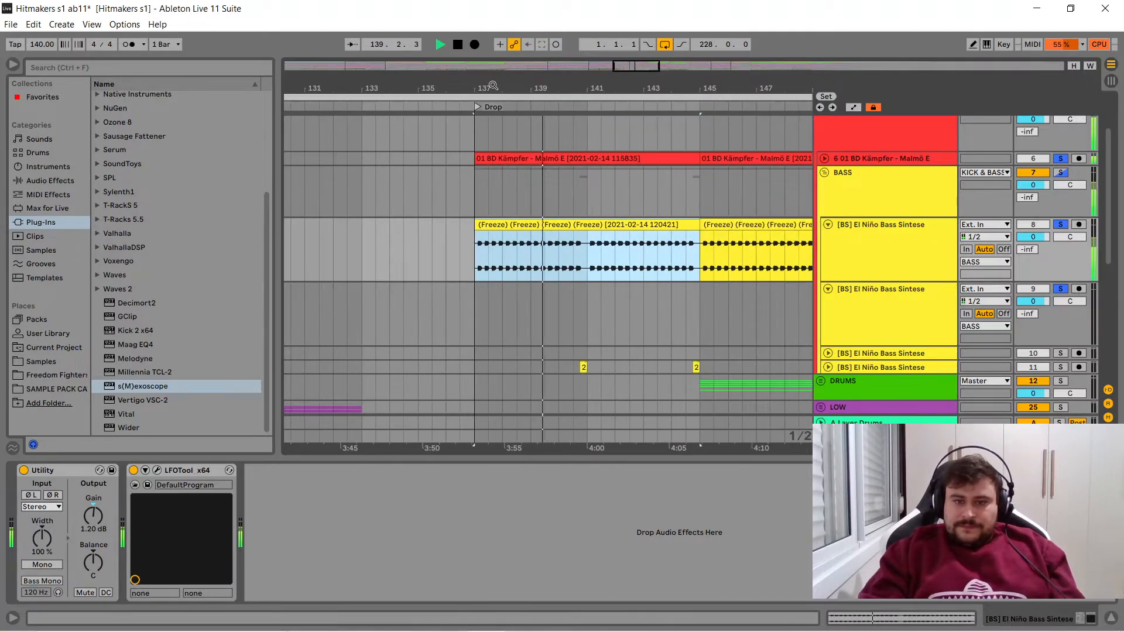
key(space)
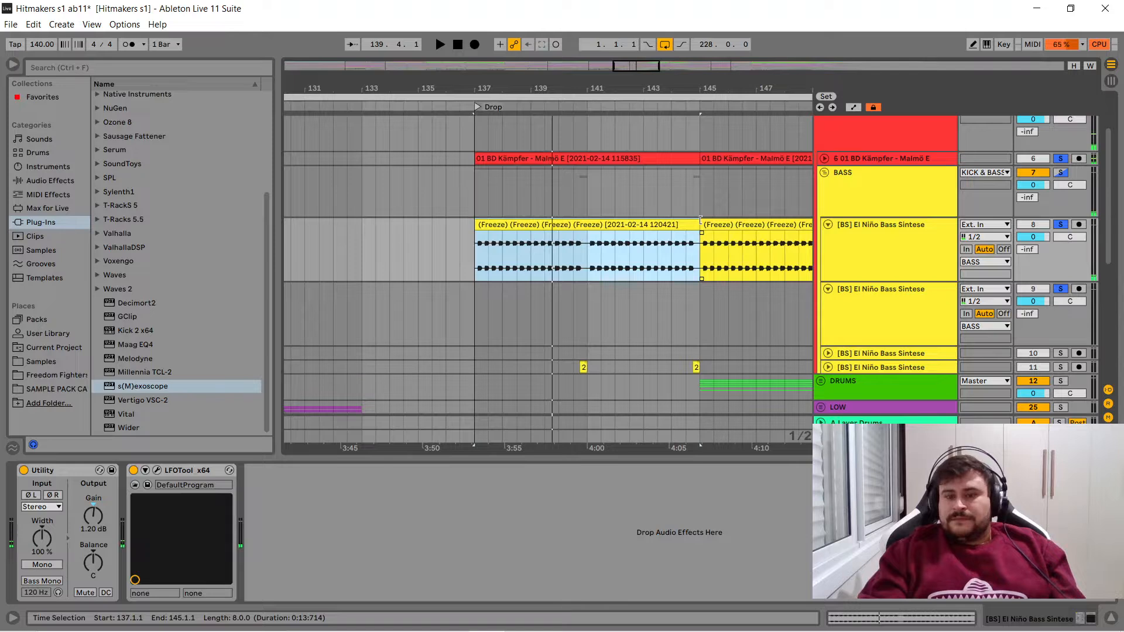
- Solo bass track 11 alone and play its short fill clip from 140.4.1
scroll(521, 235, right, 4)
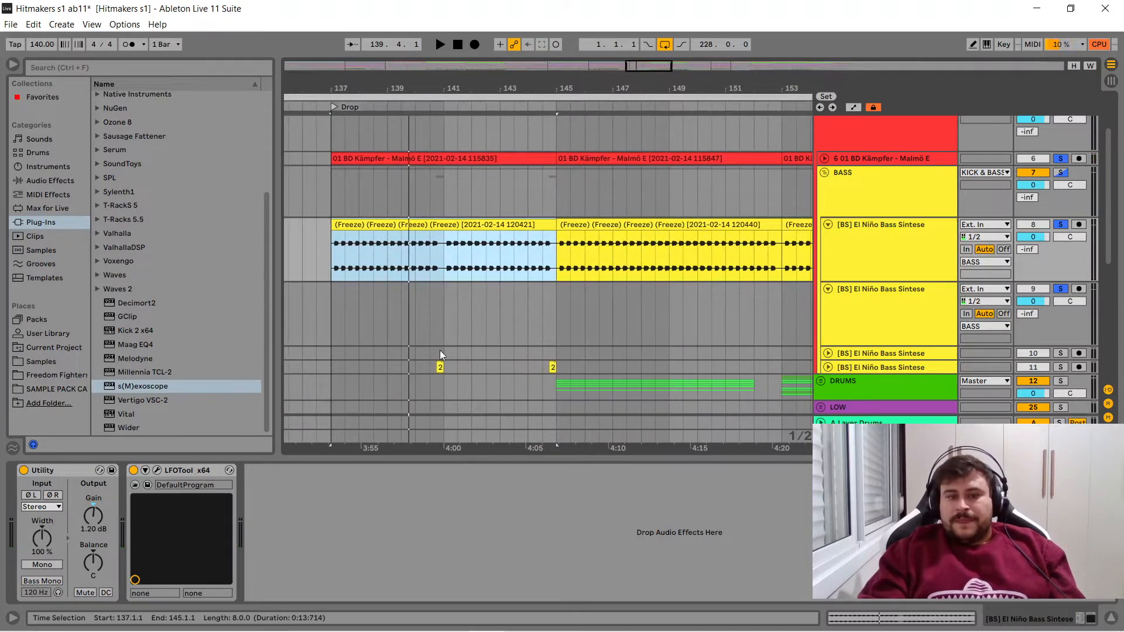
click(440, 350)
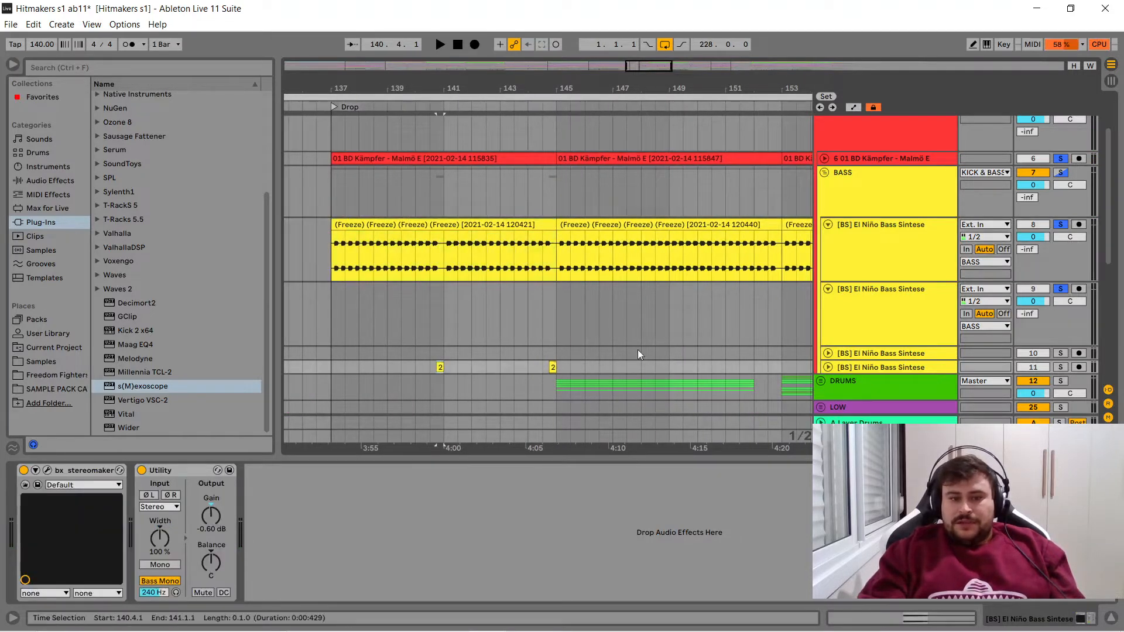
click(1059, 367)
key(space)
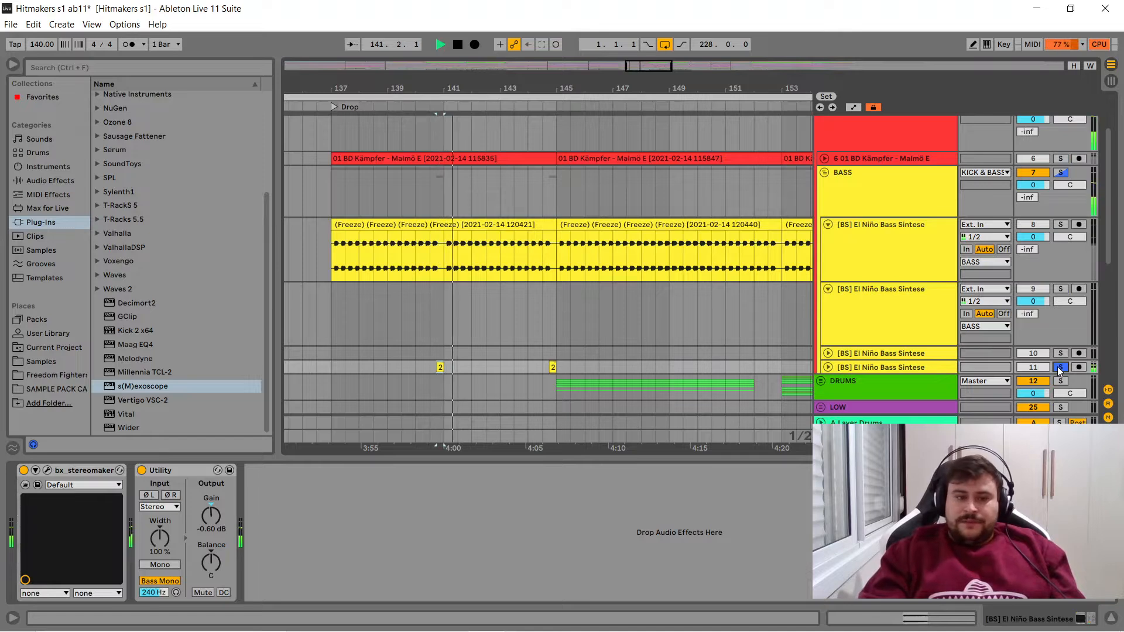
key(space)
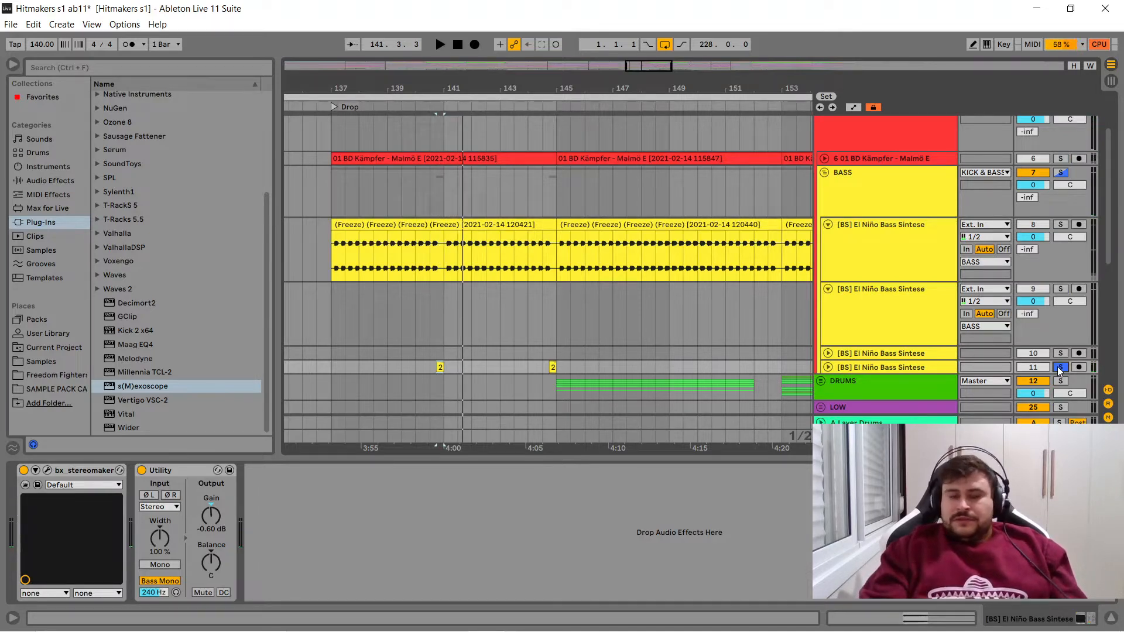
key(space)
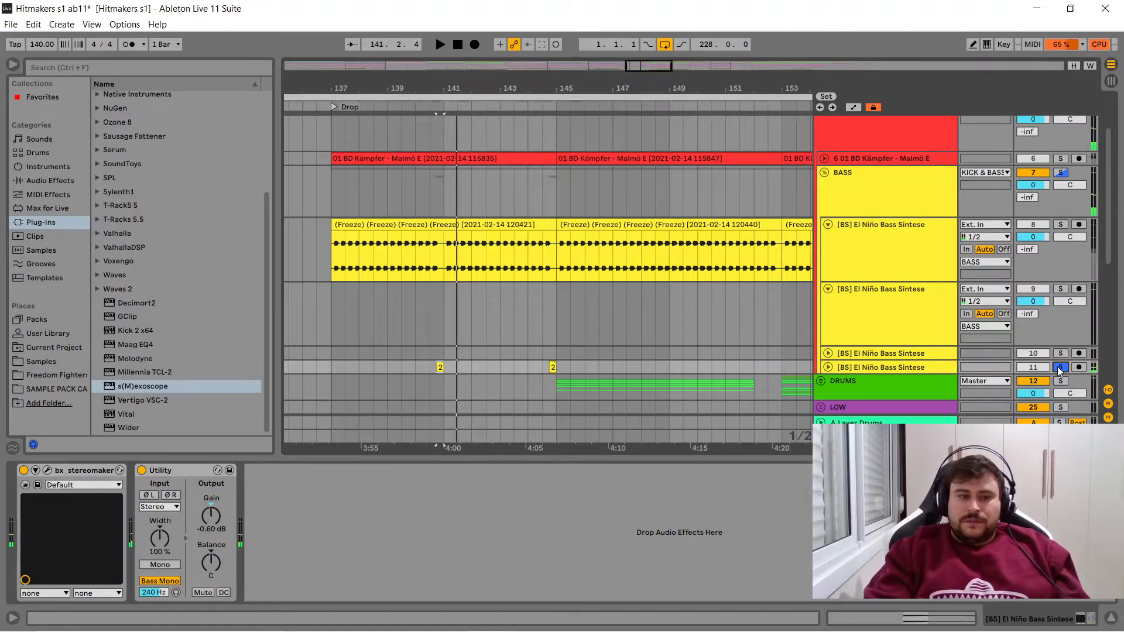
- Turn off Utility and bx_stereomaker on bass track 11 and play the fill clip without them
click(443, 369)
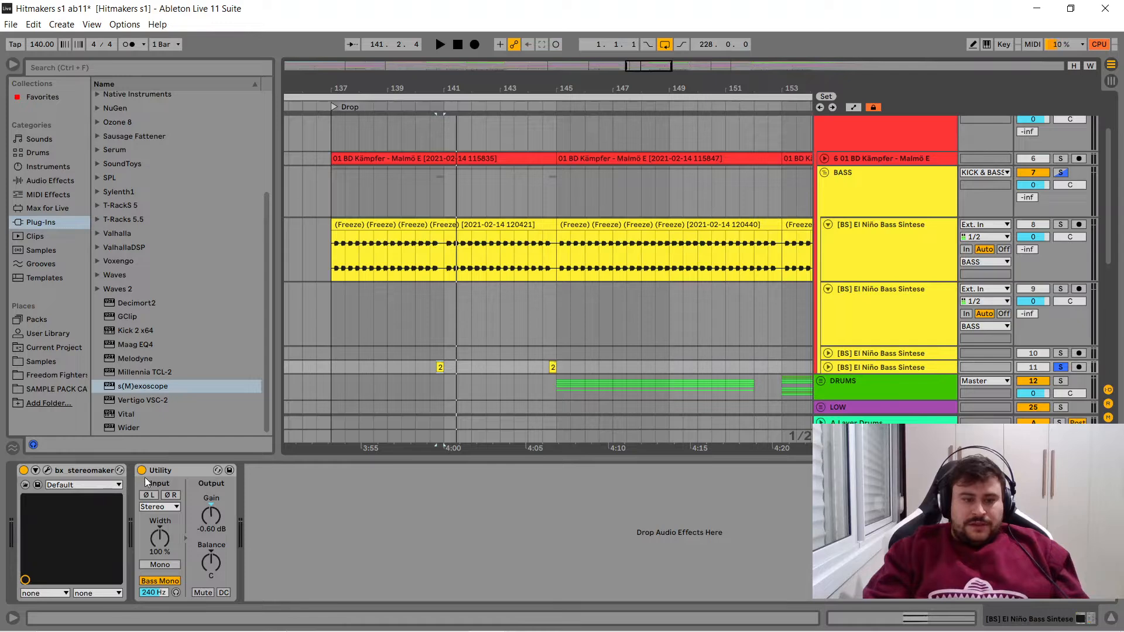
click(142, 470)
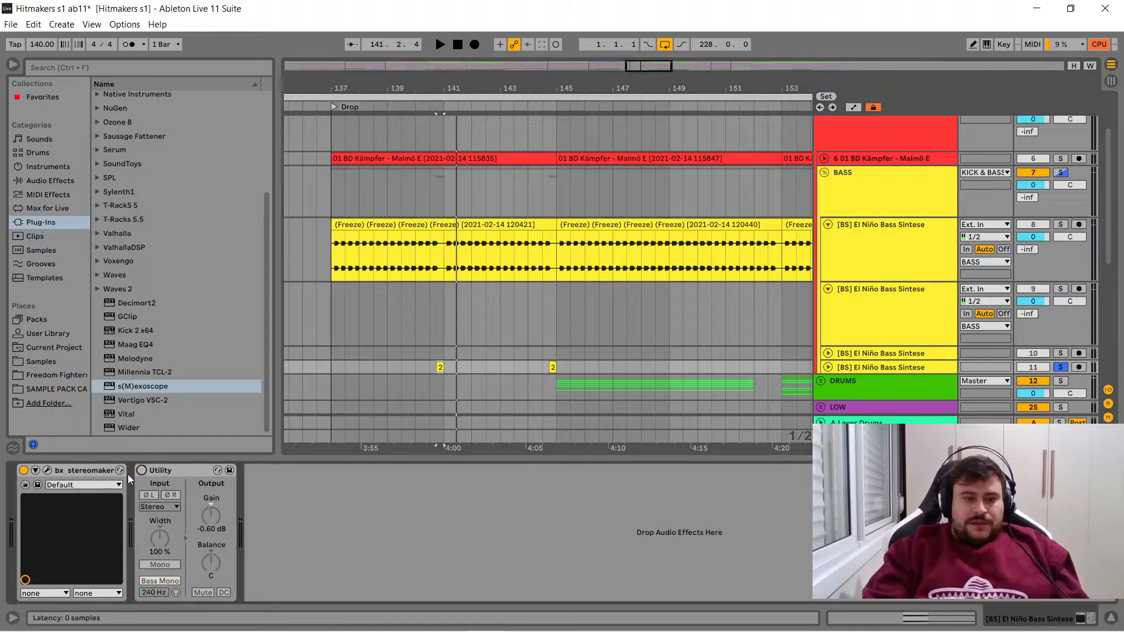
click(24, 471)
click(450, 355)
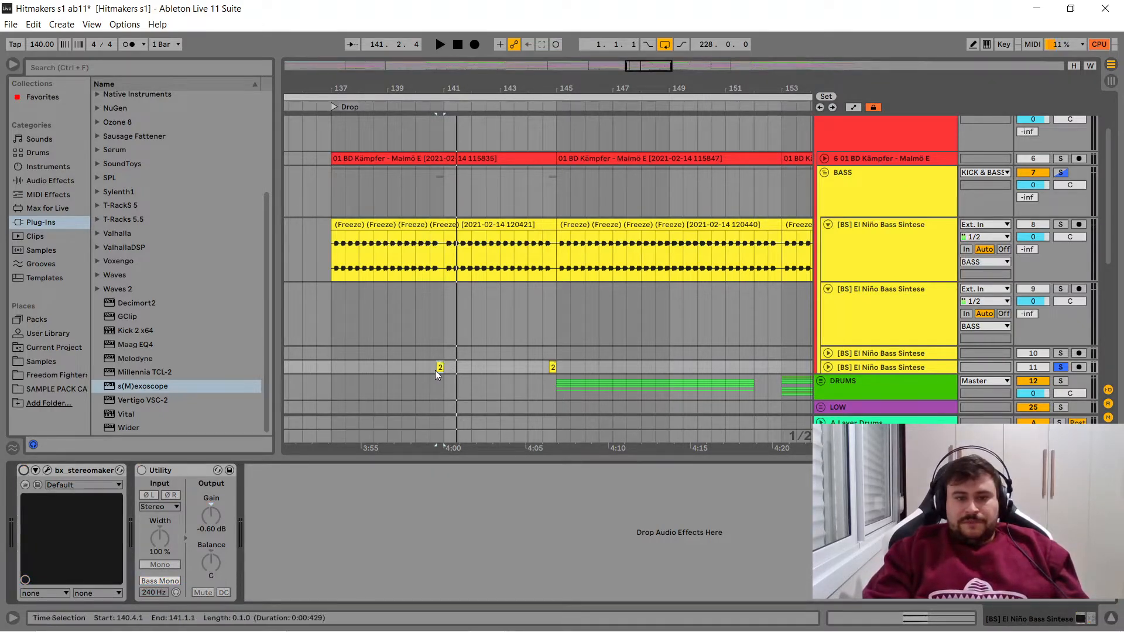
click(440, 368)
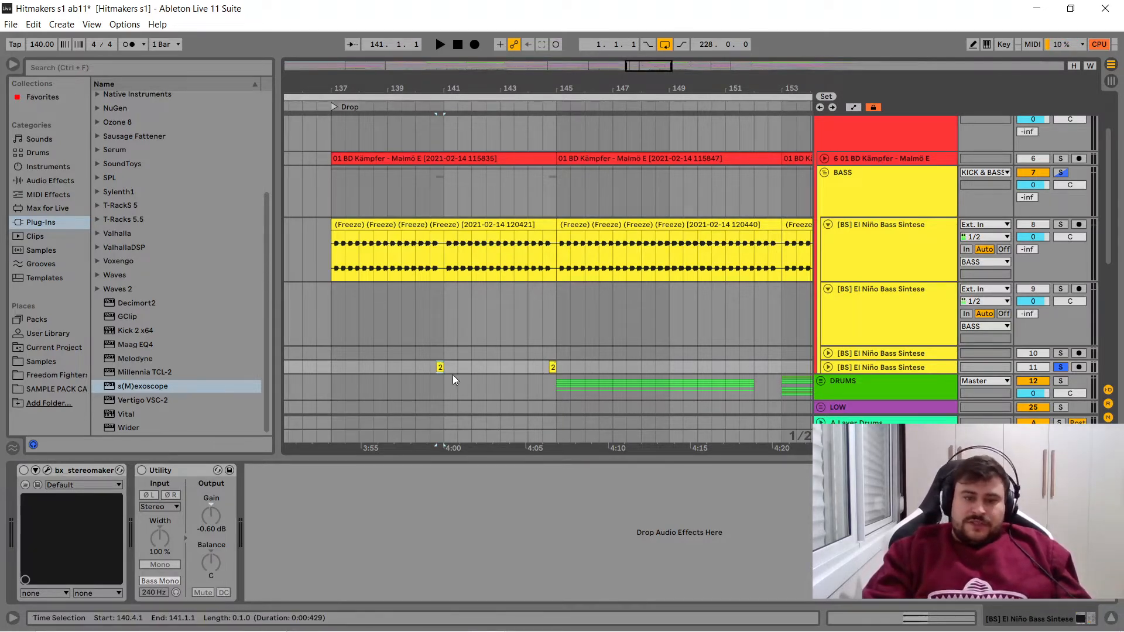
key(space)
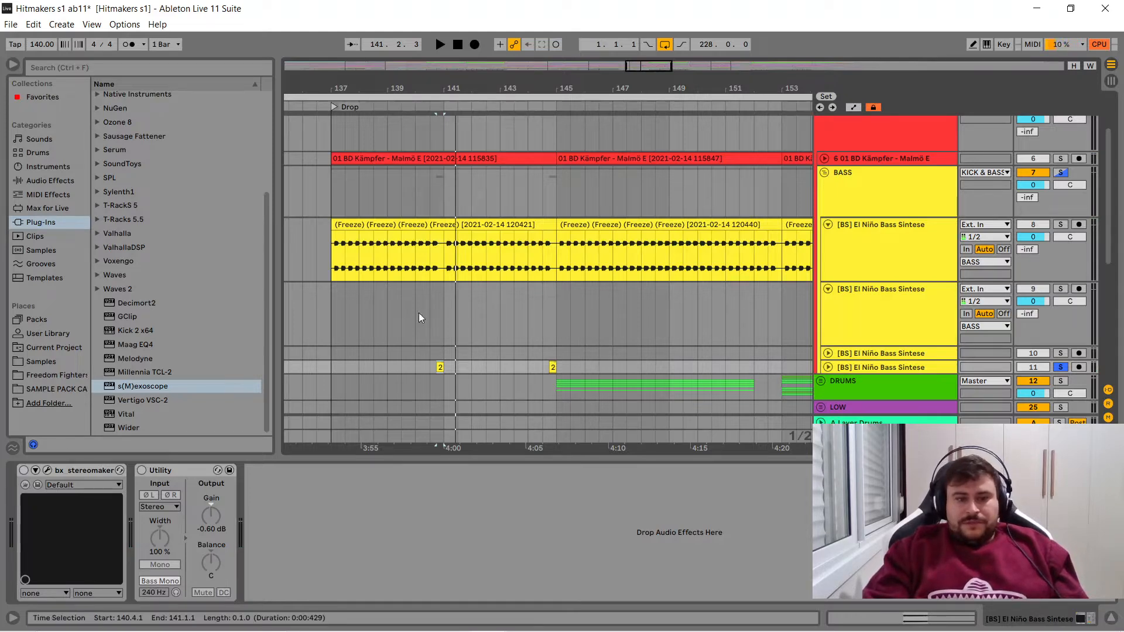
- Add the first bass track and the kick to the solo and play the fill in context from 140.1.1
click(1060, 224)
click(1061, 158)
click(463, 248)
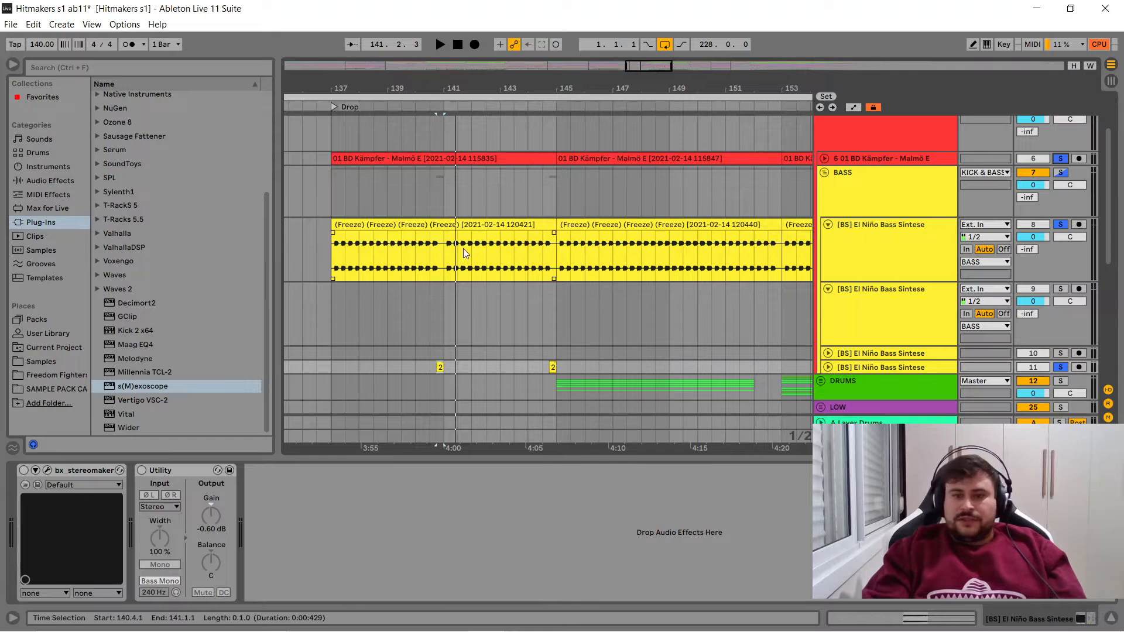
click(411, 296)
key(space)
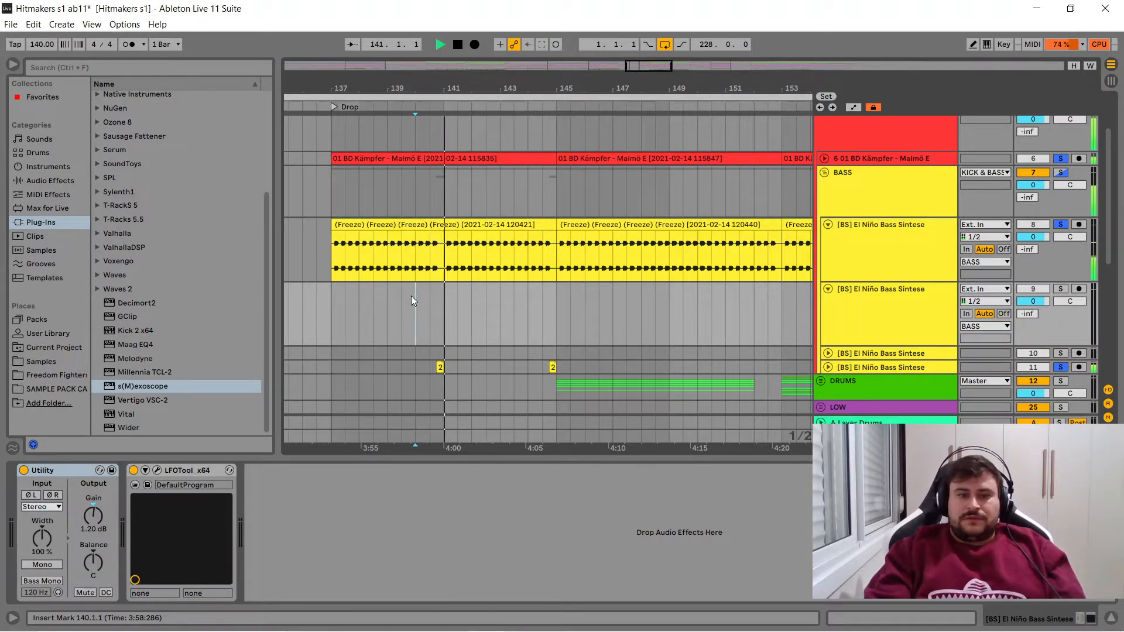
key(space)
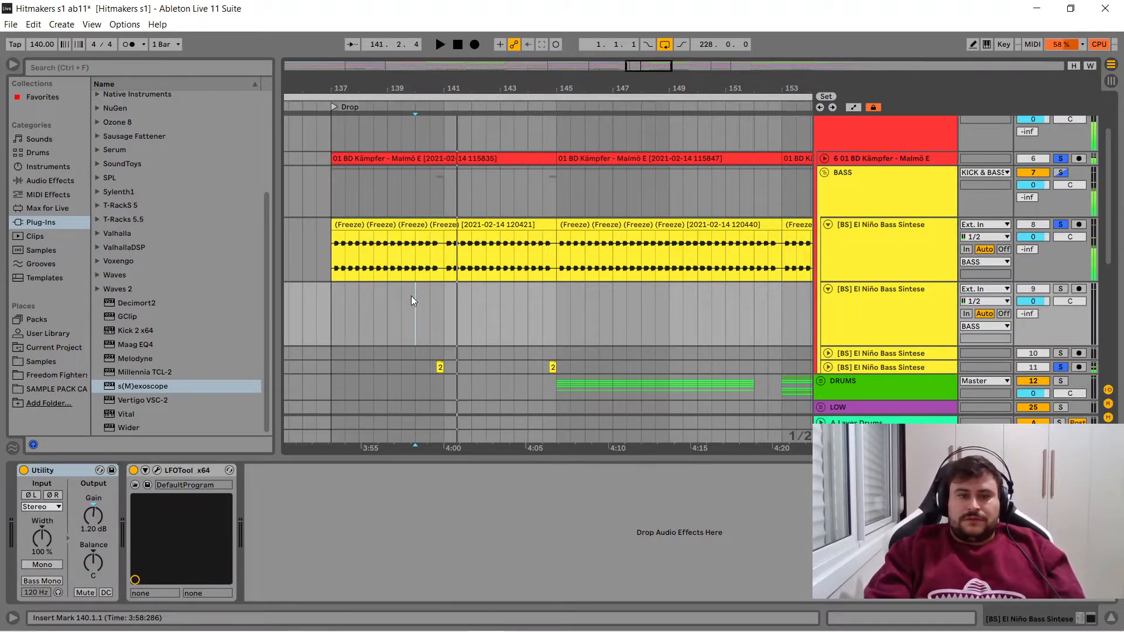
- Turn bx_stereomaker back on for bass track 11 and open its plug-in window above the fill clip
click(441, 367)
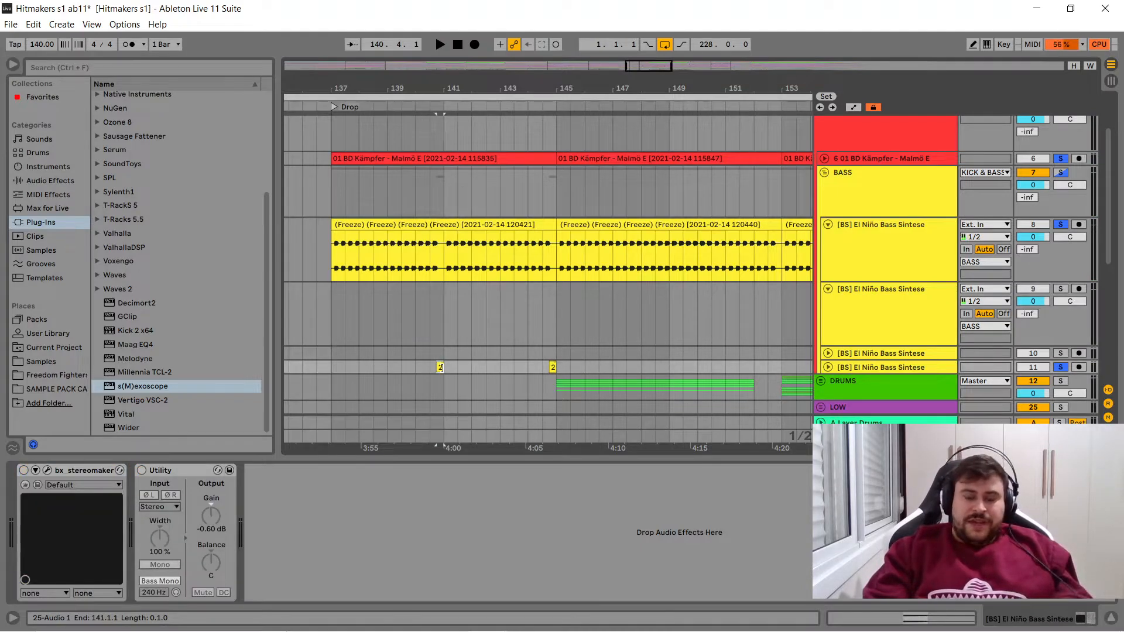
click(24, 470)
click(46, 471)
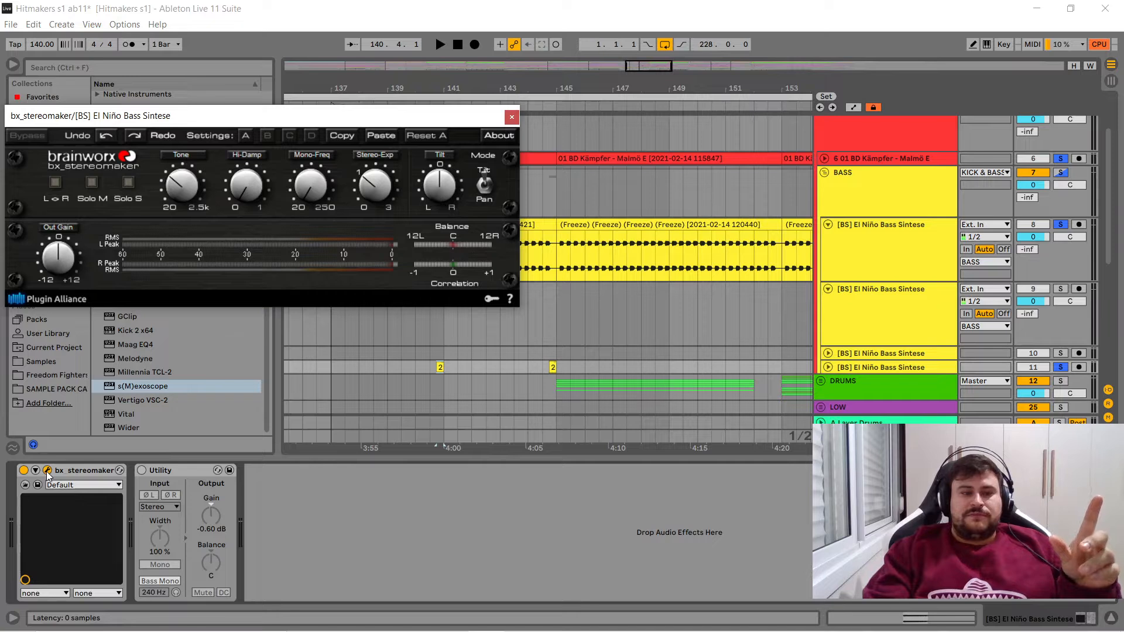
drag(317, 116, 386, 110)
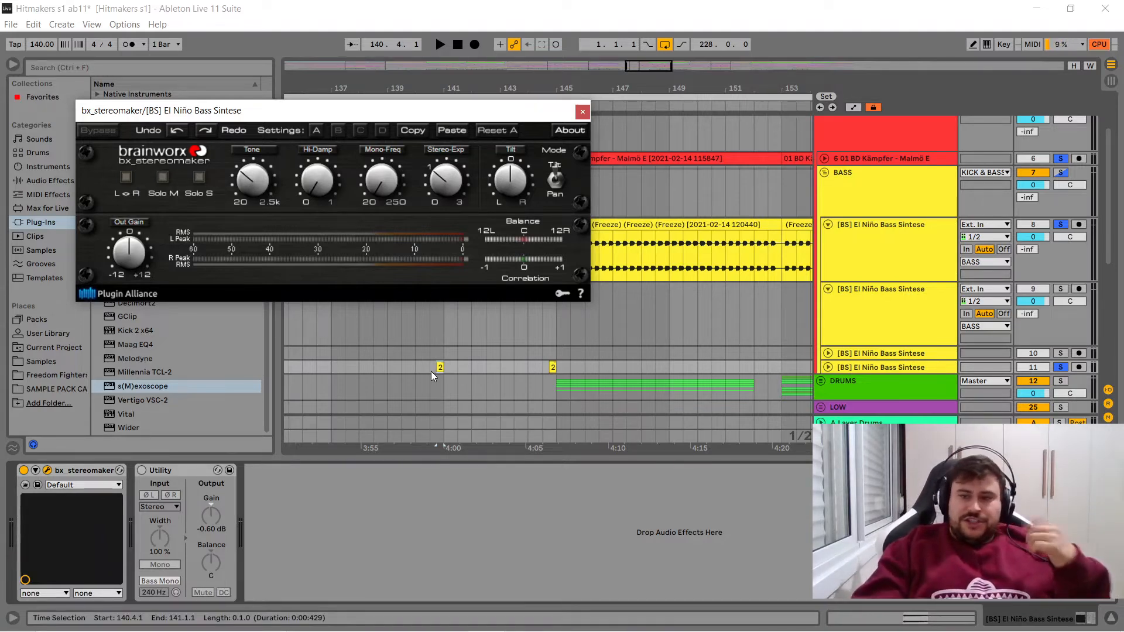
- Solo bass track 11 alone and compare its fill clip with bx_stereomaker on and off, leaving the plug-in on
click(1059, 367)
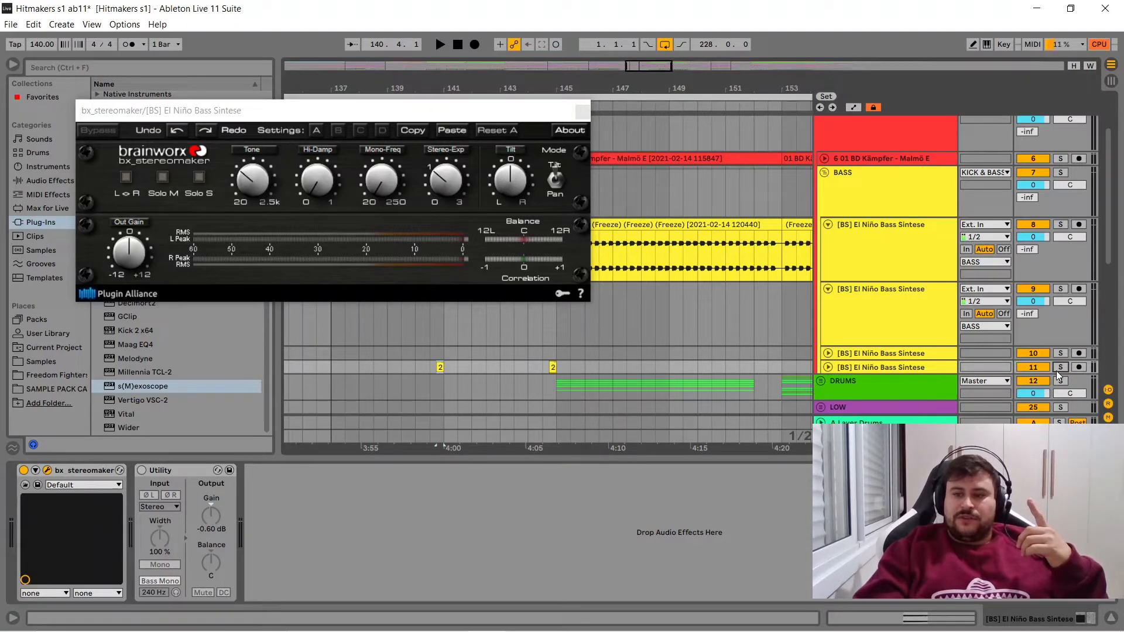
key(space)
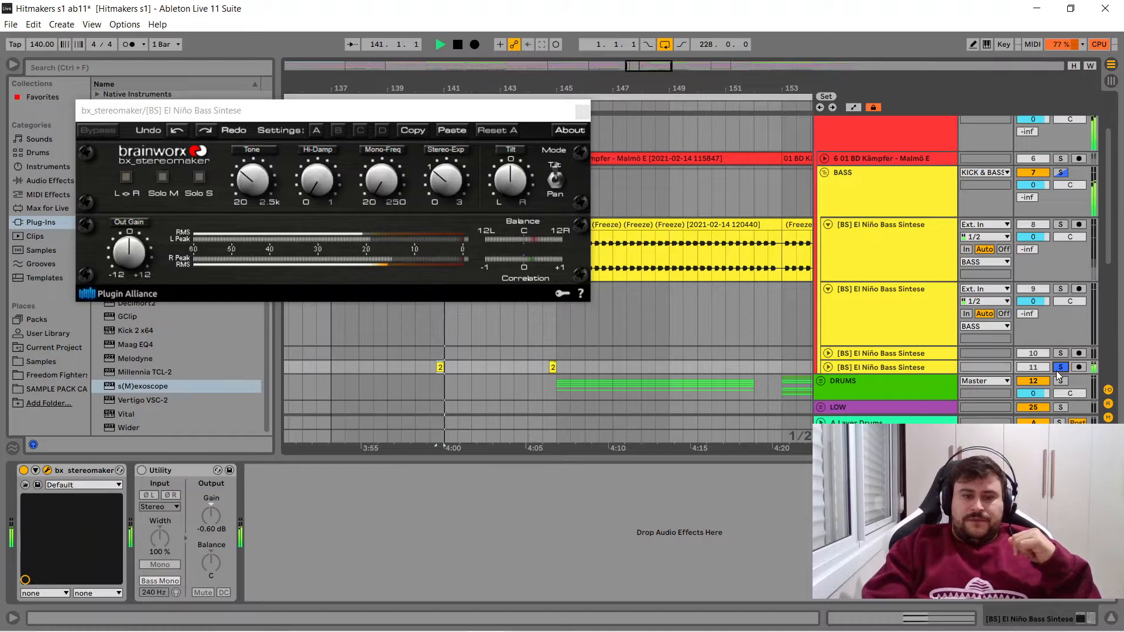
click(23, 471)
key(space)
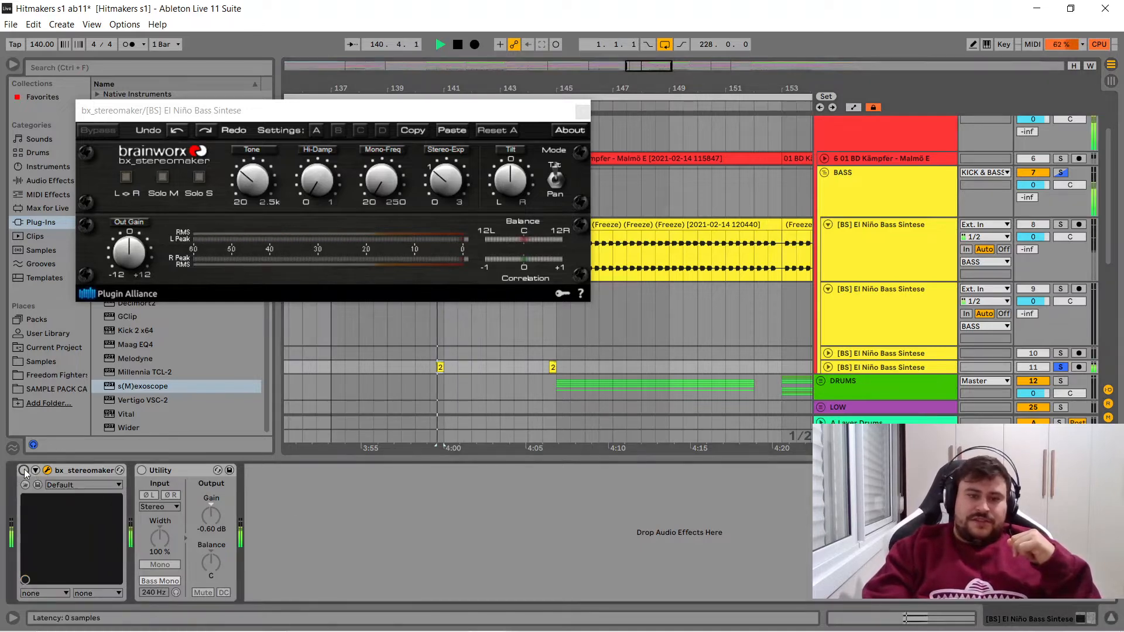
click(23, 471)
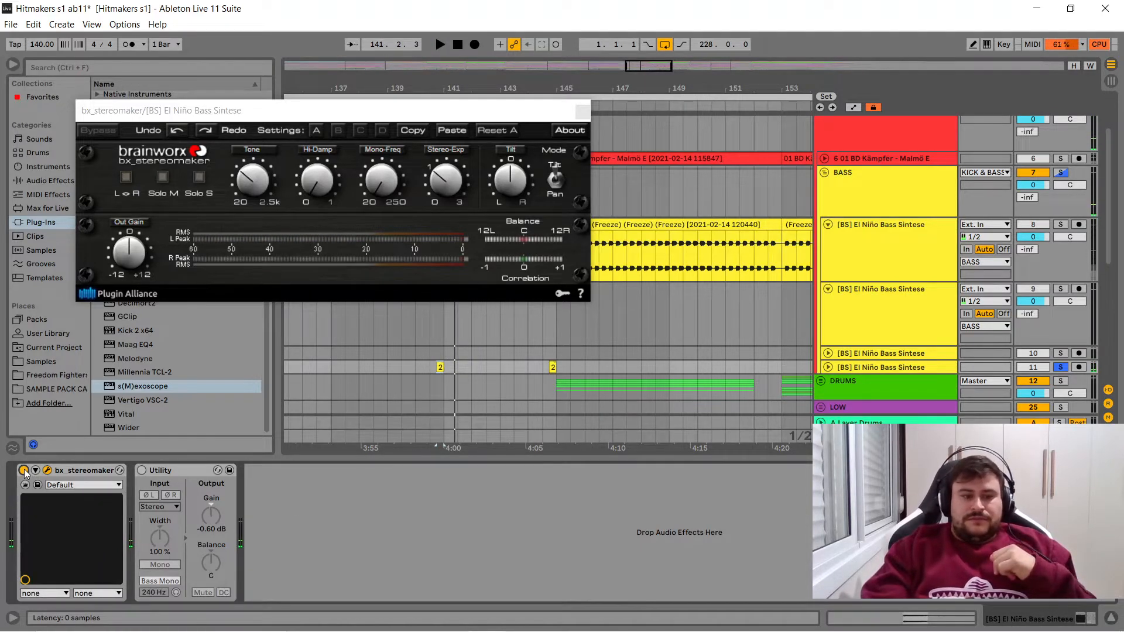
key(space)
key(space)
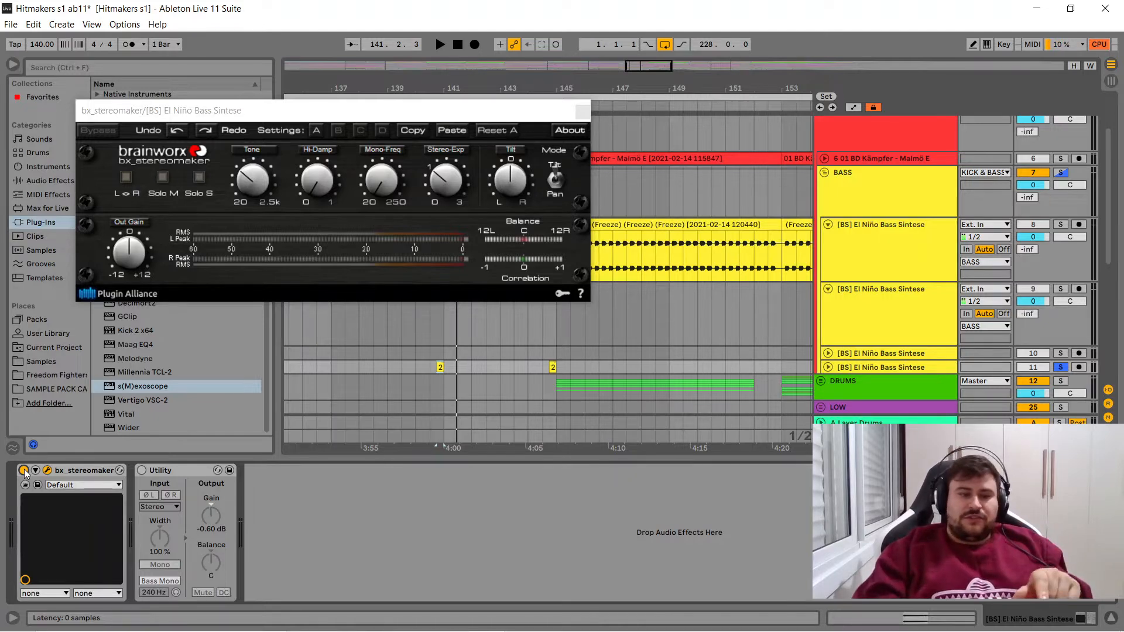
click(24, 470)
key(space)
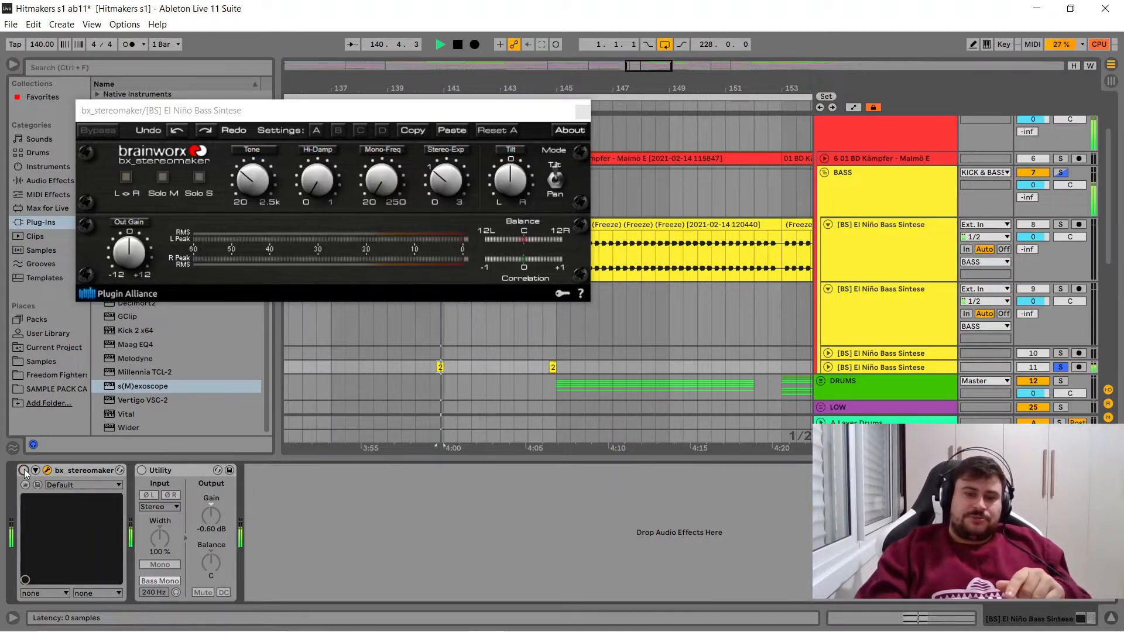
click(23, 470)
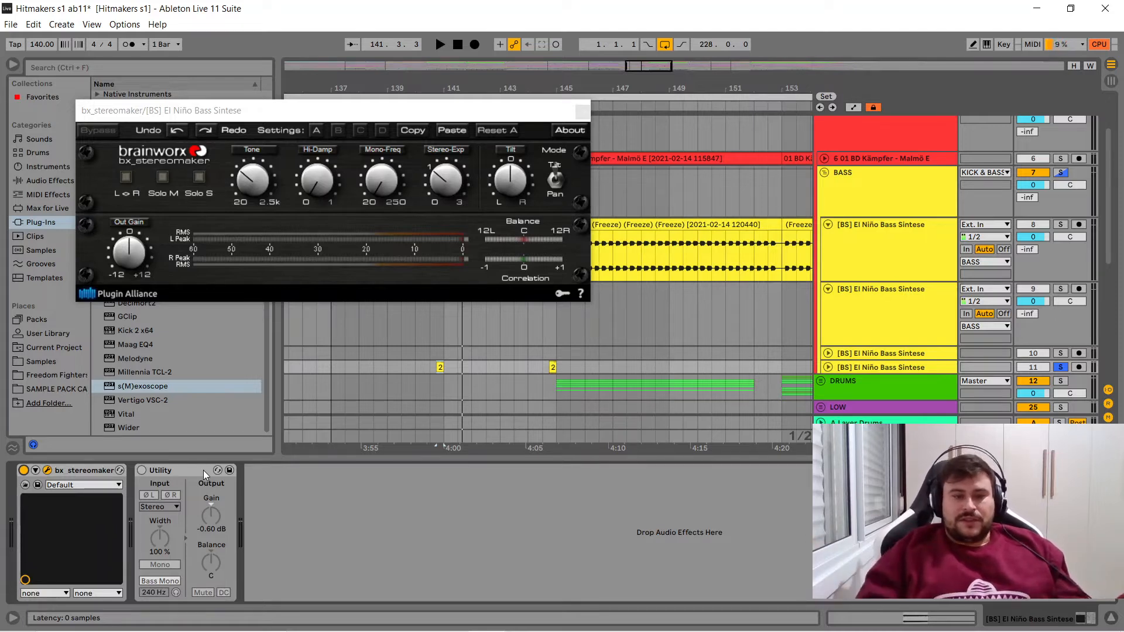
- Turn Utility back on for bass track 11 and play the fill clip with Bass Mono at 240 Hz
click(141, 470)
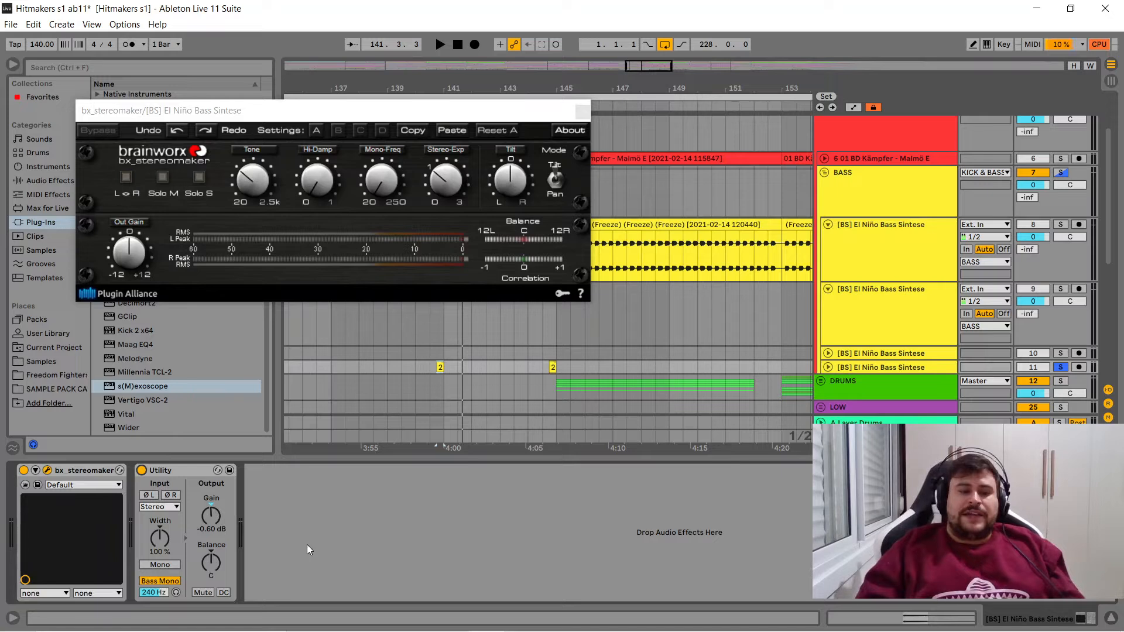
key(space)
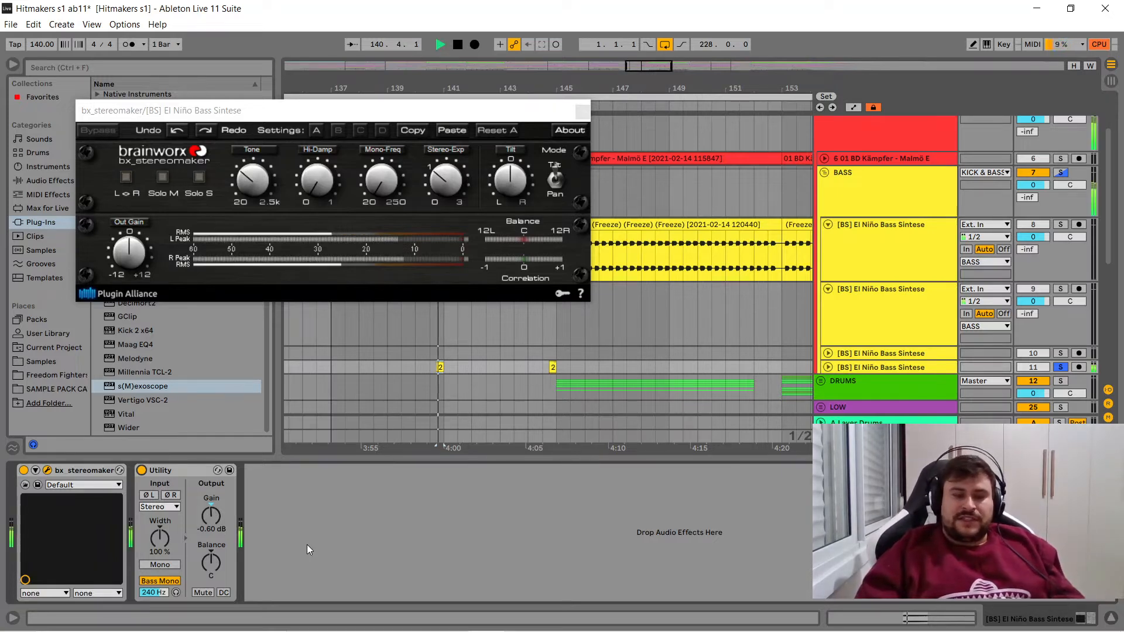
key(space)
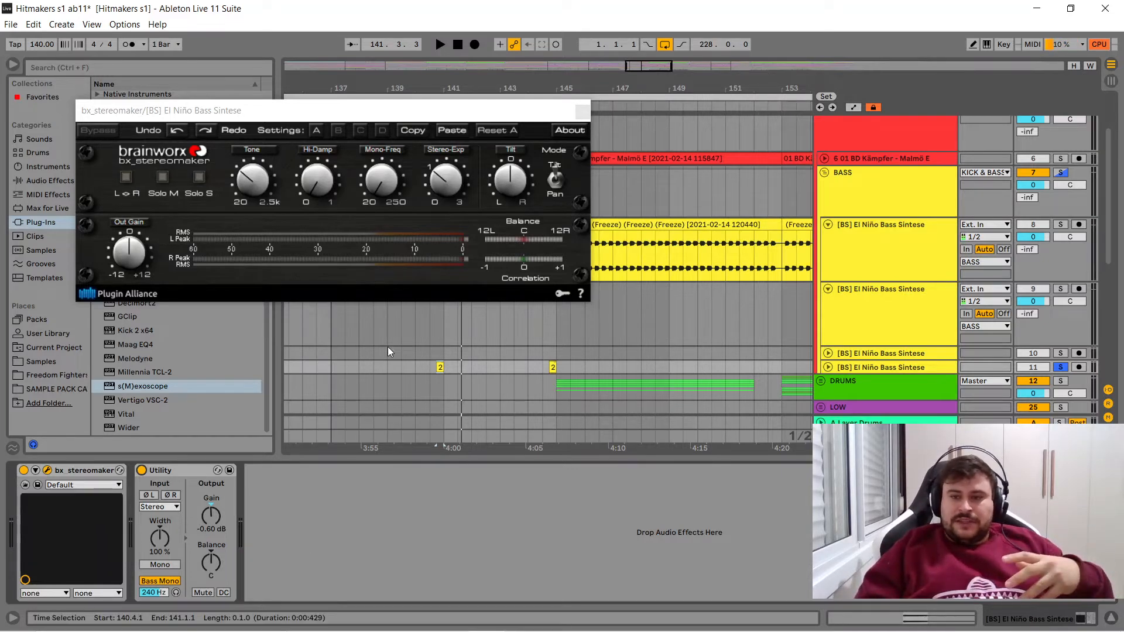
- Add the first bass track and the kick to the solo and play the fill in context from 139.3.1
click(402, 352)
click(1062, 225)
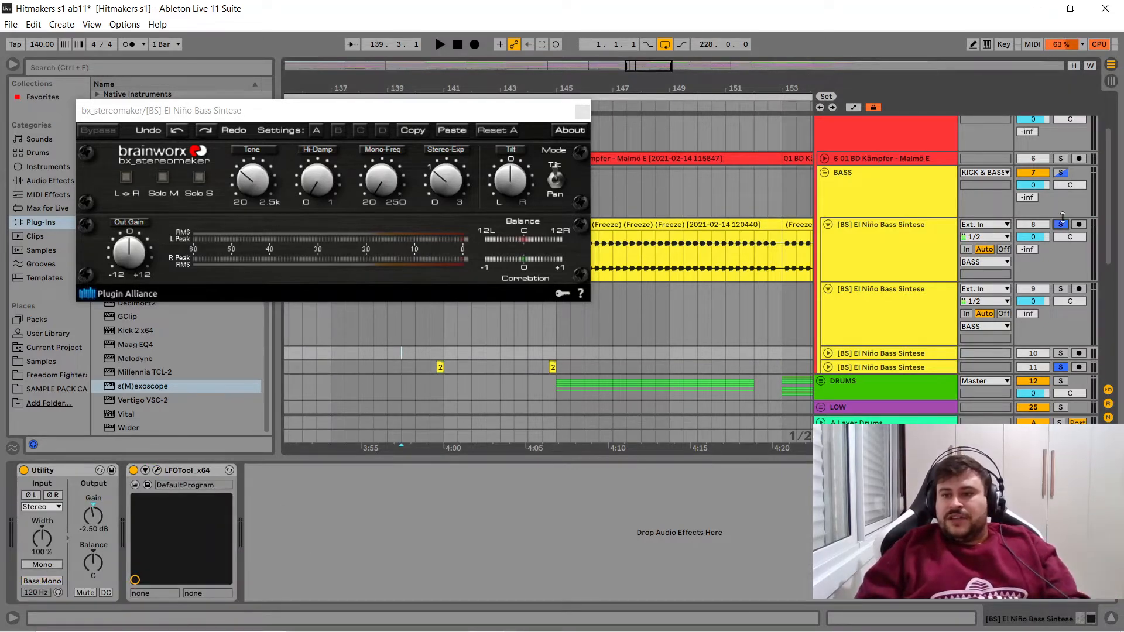
click(1061, 161)
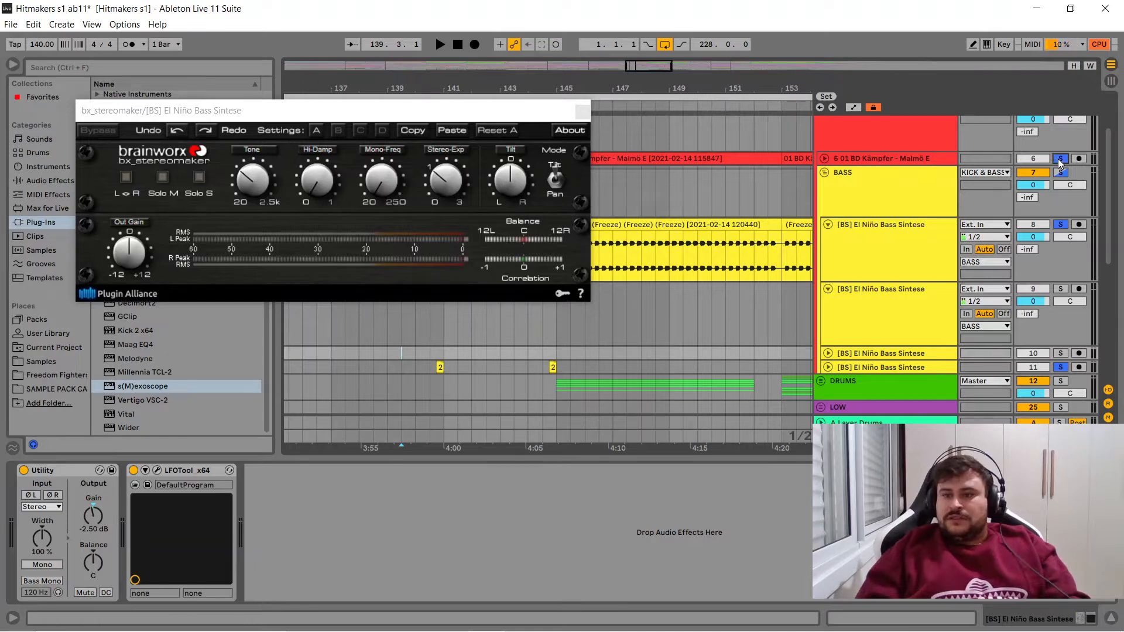
key(space)
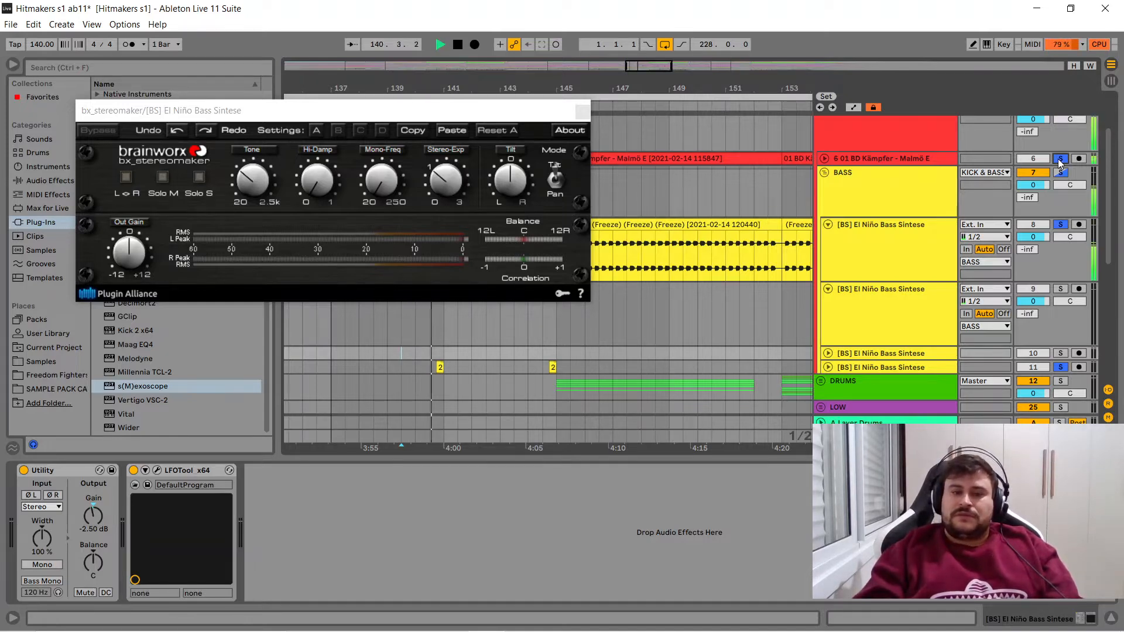
key(space)
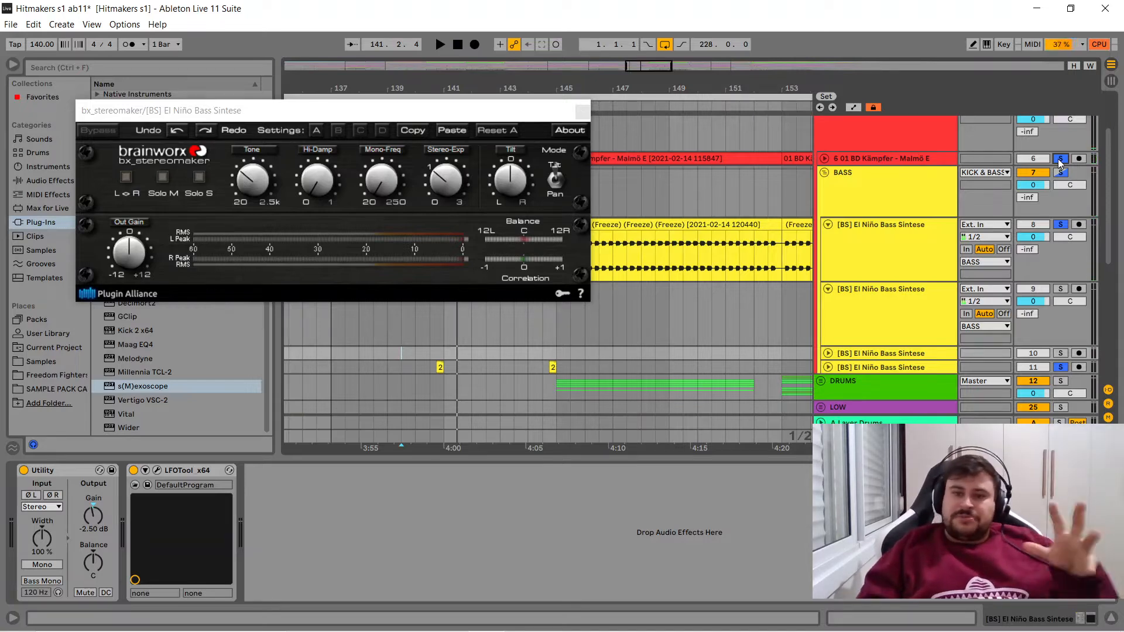
- Return to soloing bass track 11 alone and open the TR5 Metering window on the master
click(1060, 161)
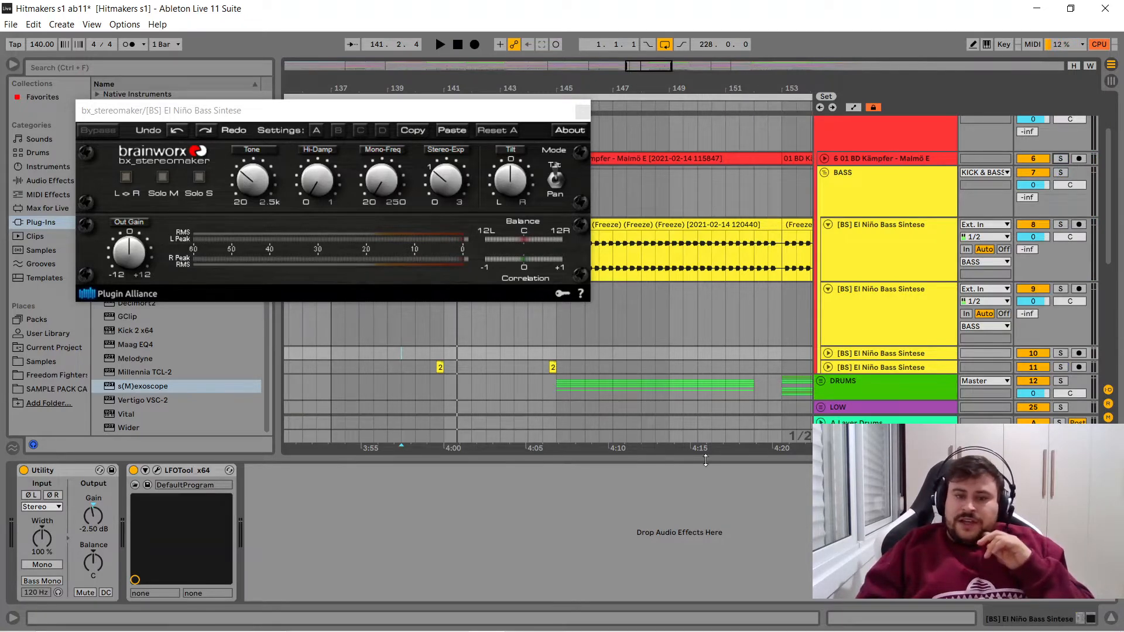
click(852, 367)
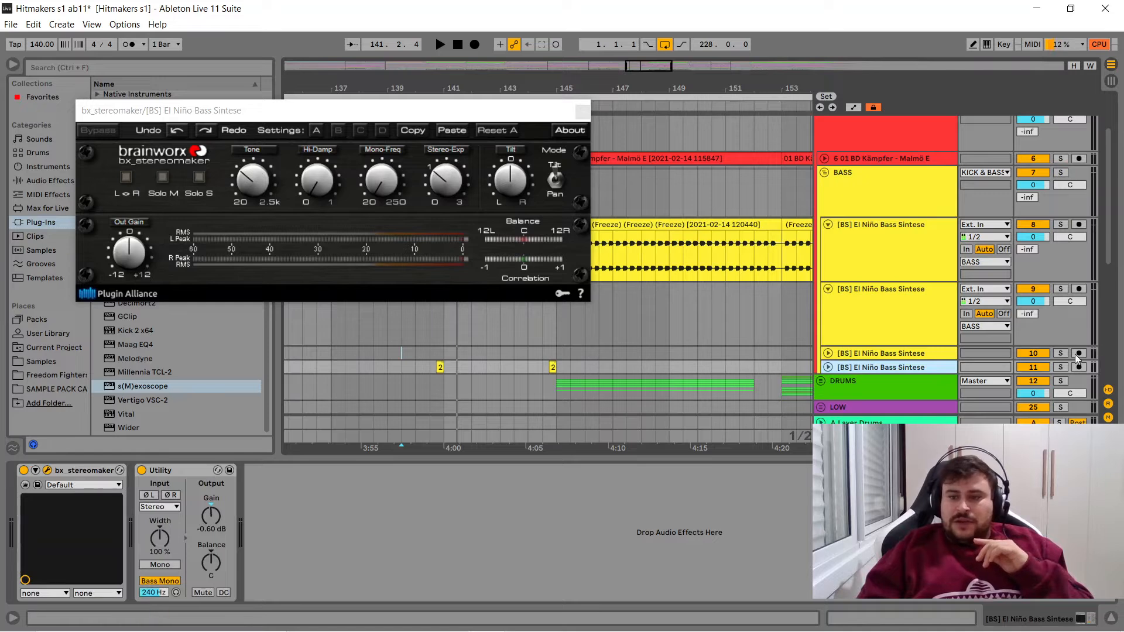
click(1060, 367)
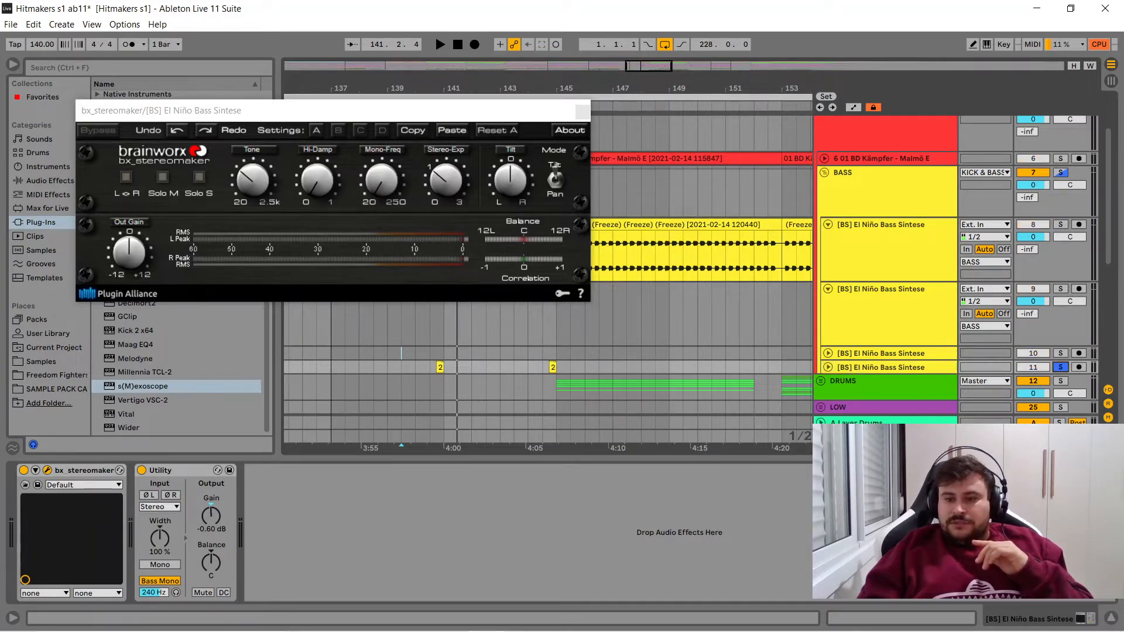
click(867, 437)
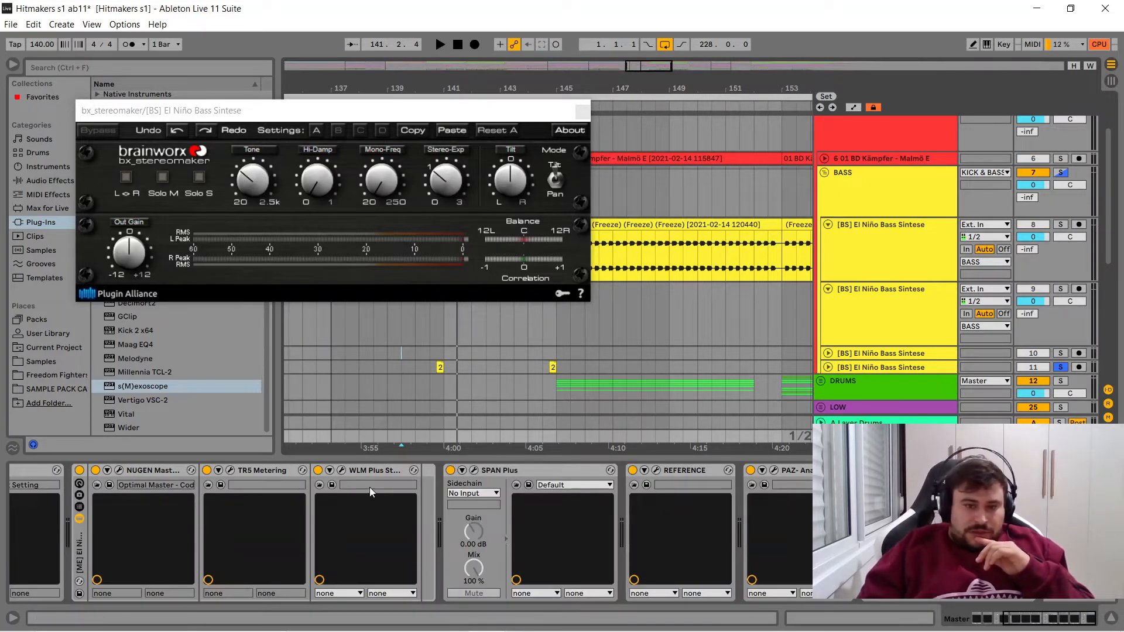
click(230, 471)
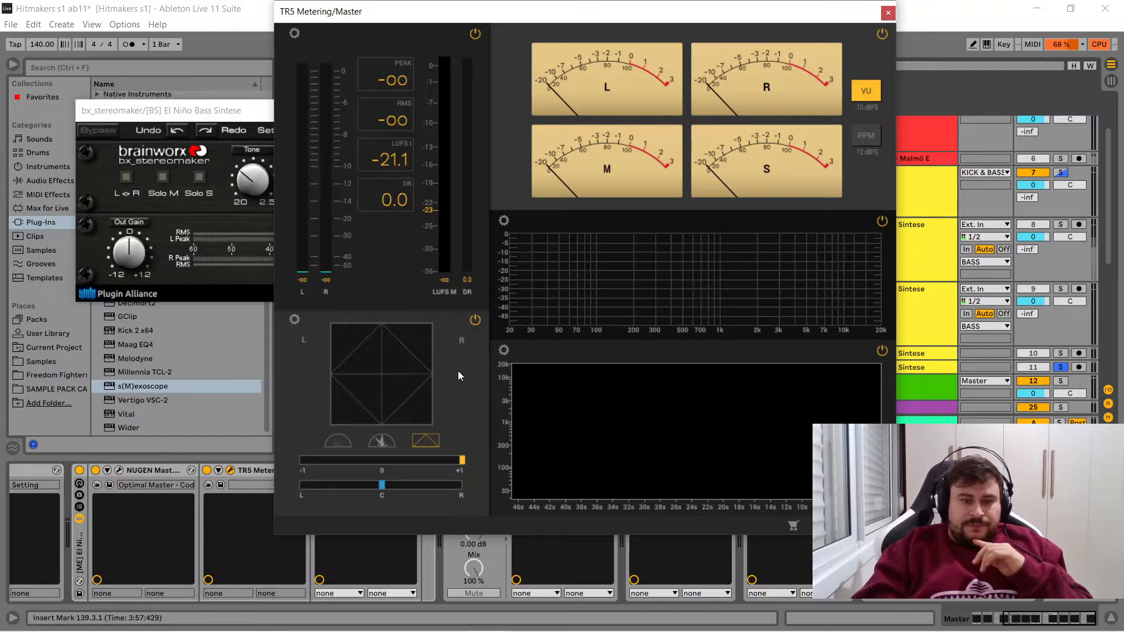
- Play the fill several times to examine its stereo image in TR5 Metering, moving the meter window clear of the fill clip
key(space)
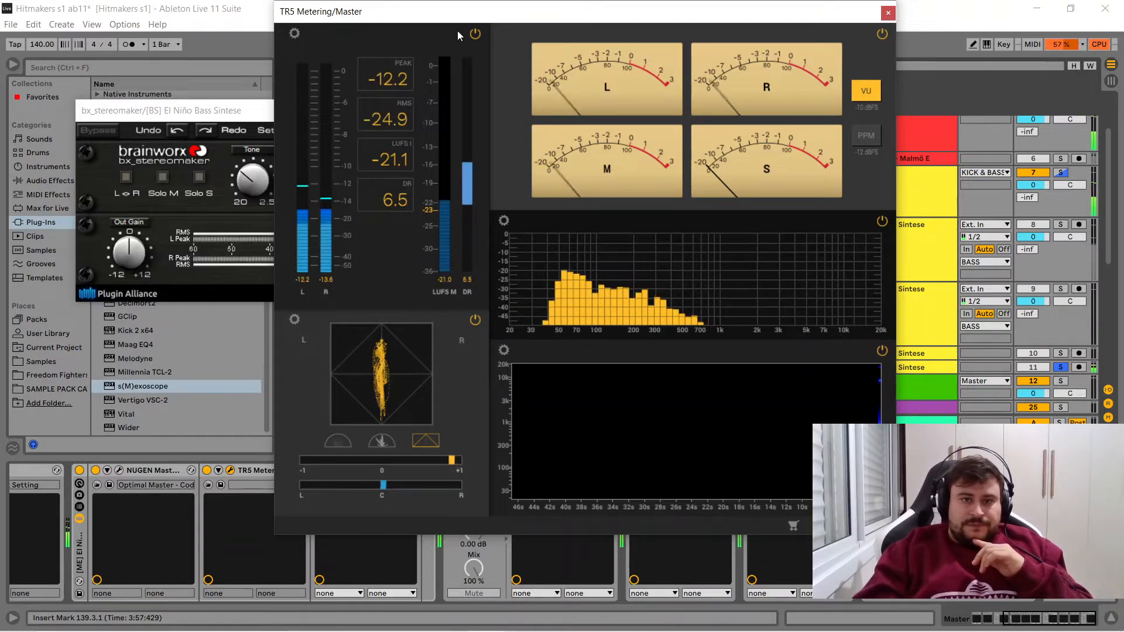
key(space)
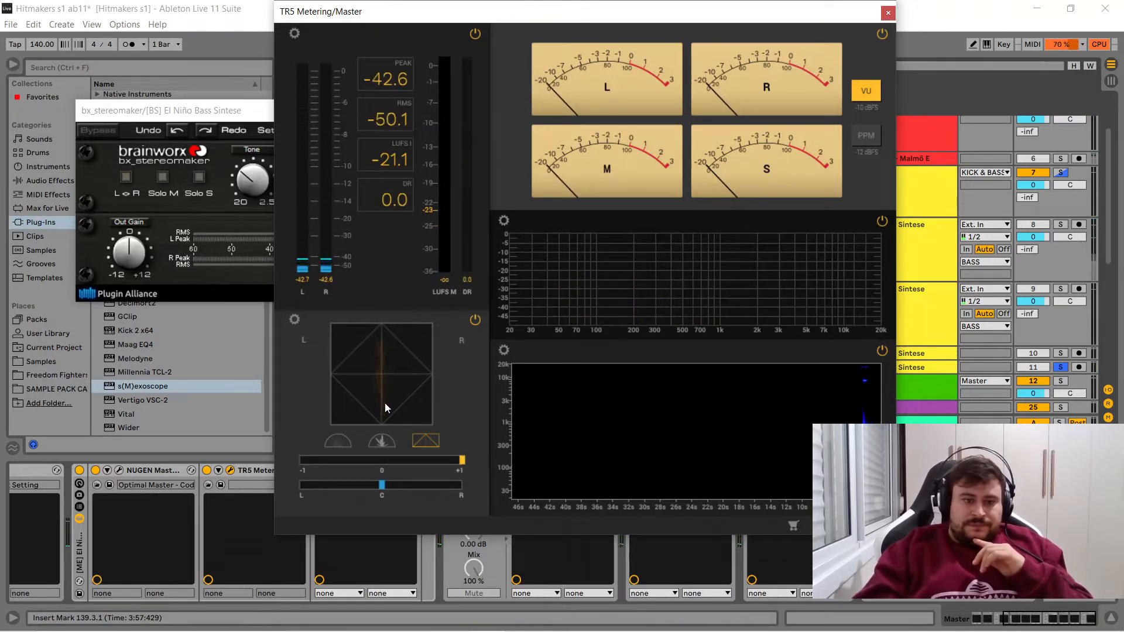
key(space)
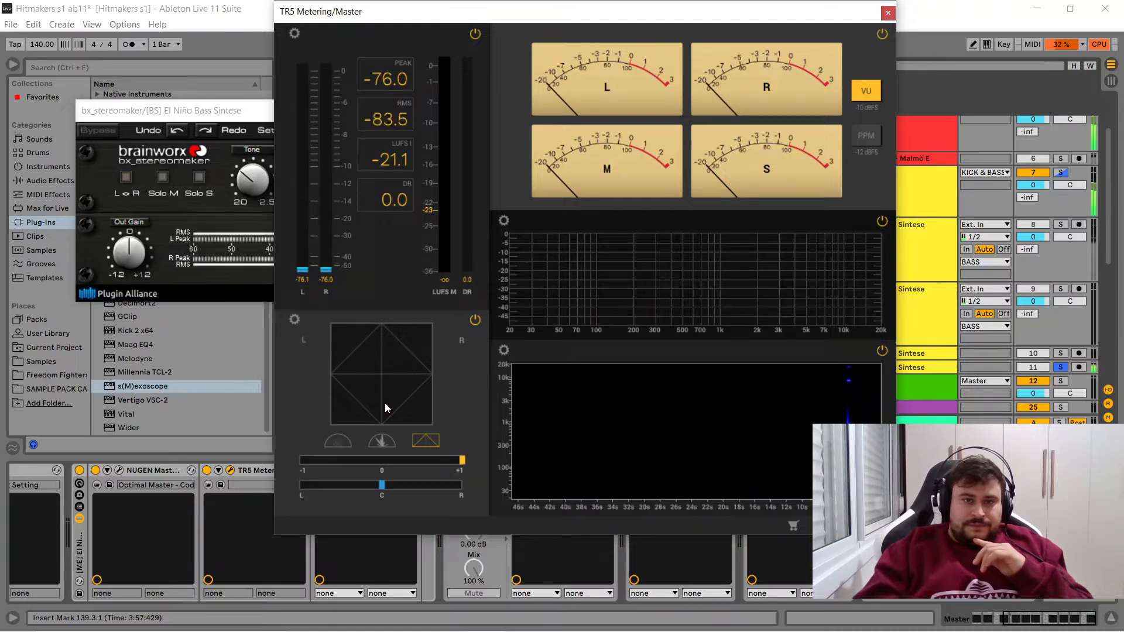
key(space)
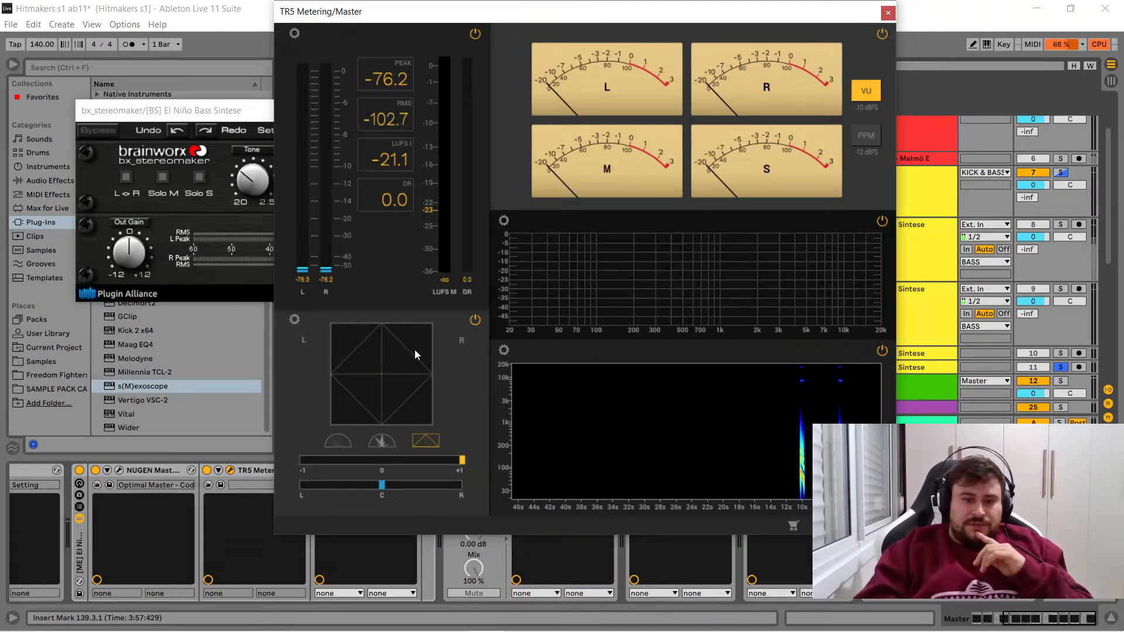
drag(462, 15, 694, 26)
key(space)
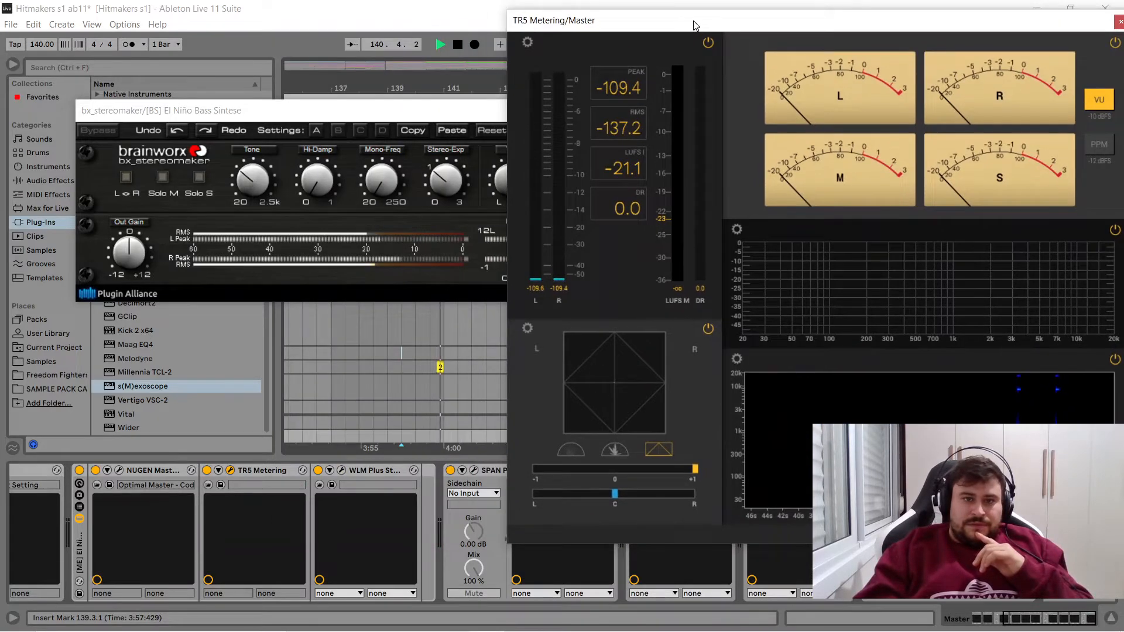
key(space)
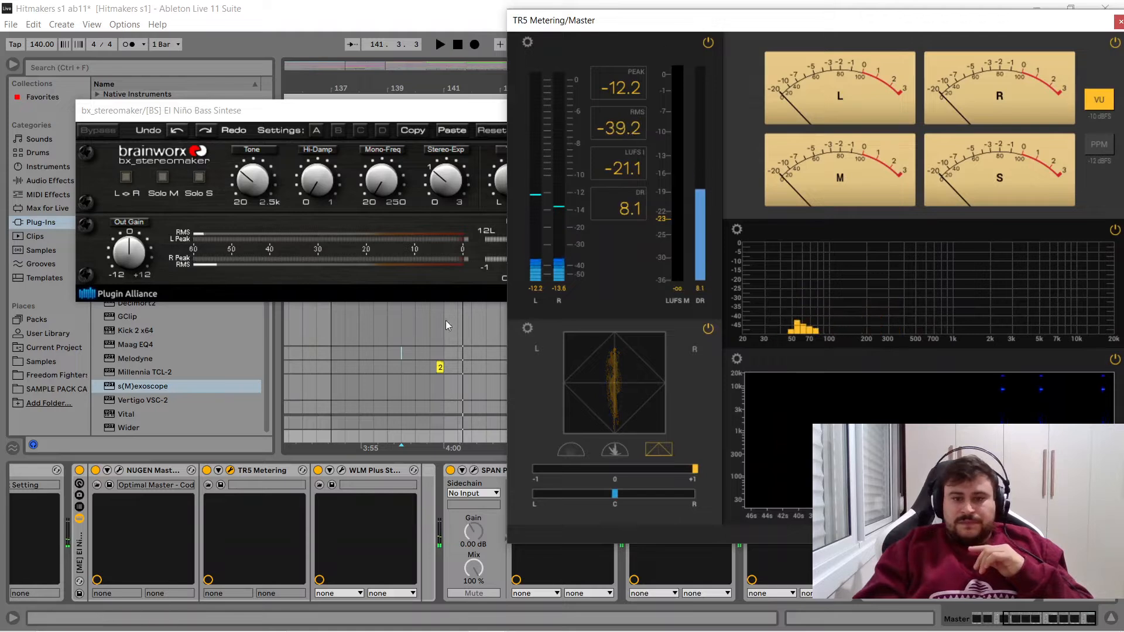
- Turn off bx_stereomaker and Utility on bass track 11 and play the fill from 140.4.1 to examine its unprocessed stereo image
click(436, 370)
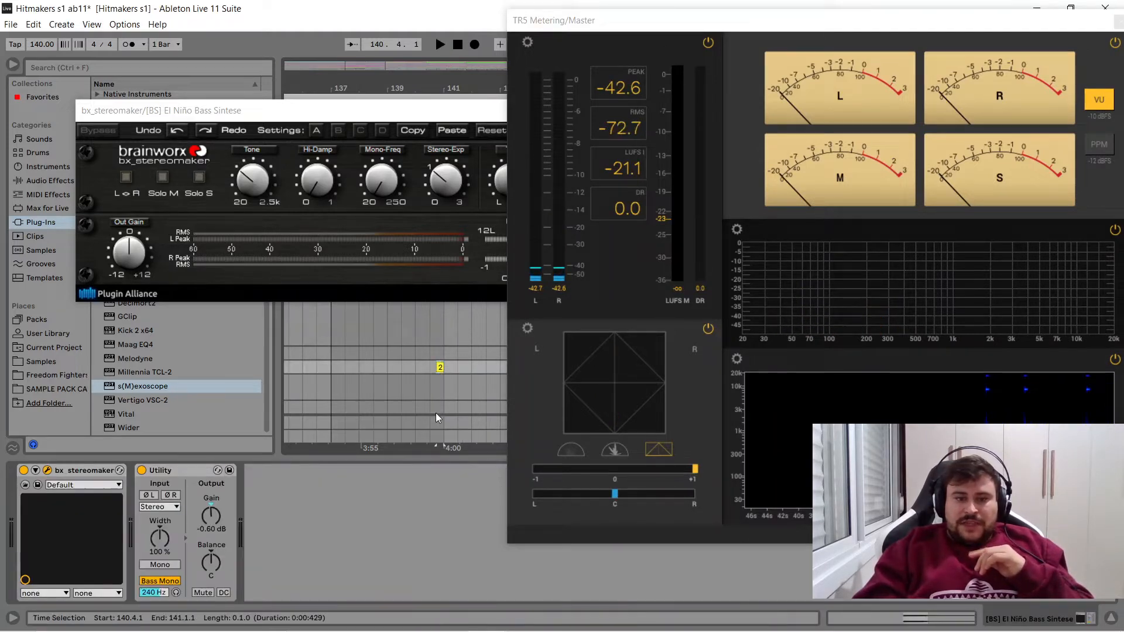
click(23, 470)
click(141, 471)
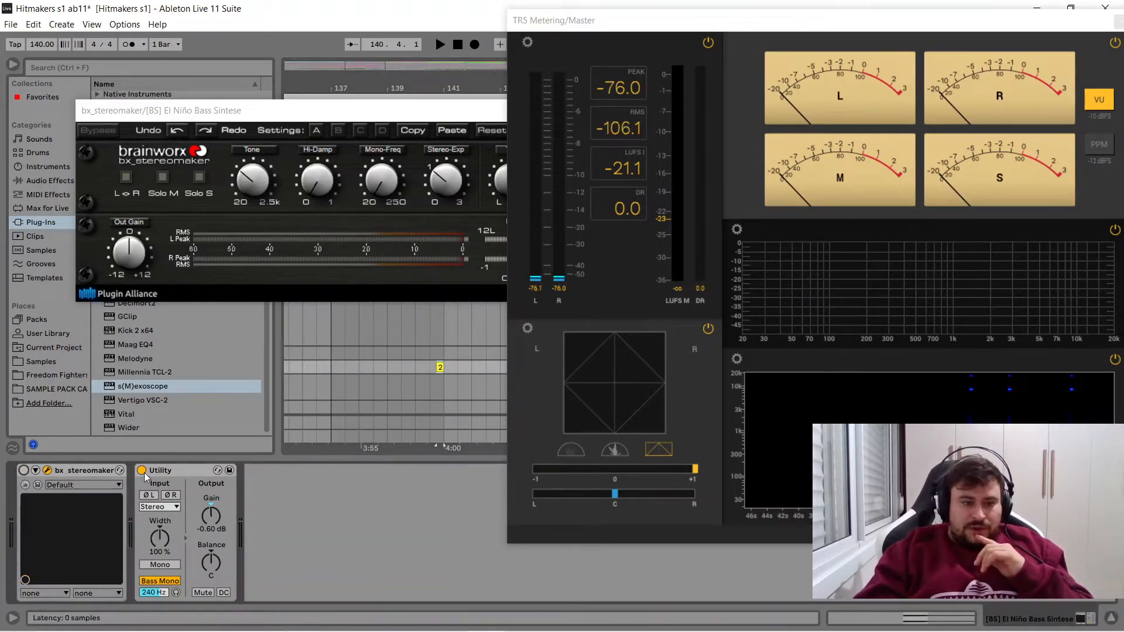
key(space)
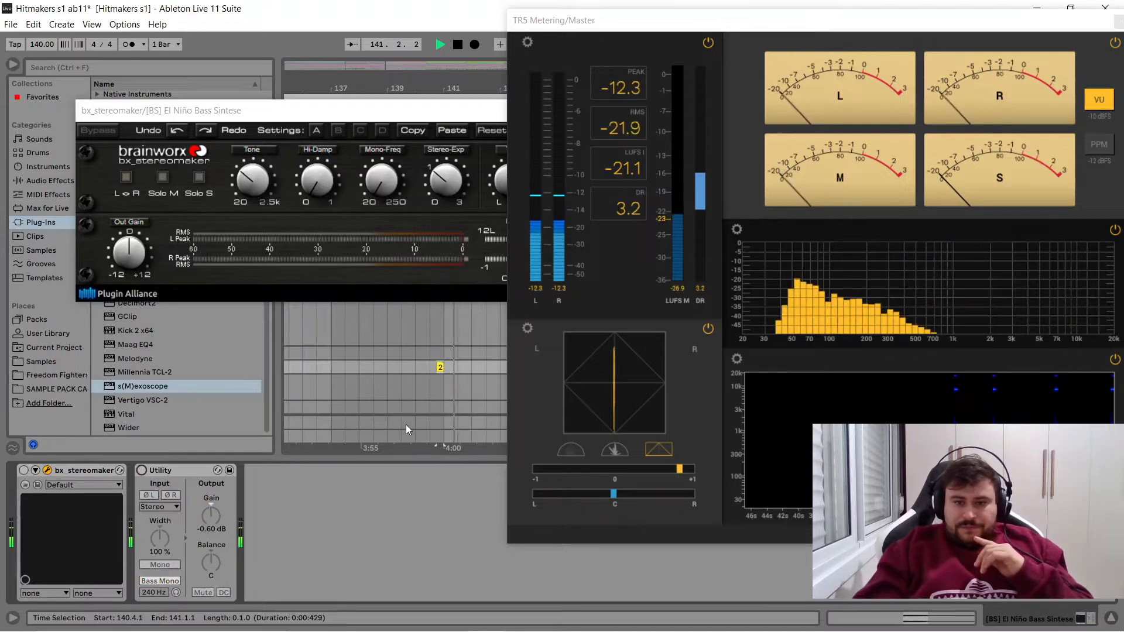
- Turn bx_stereomaker and Utility back on for bass track 11 and play the fill again to compare its stereo image
click(23, 471)
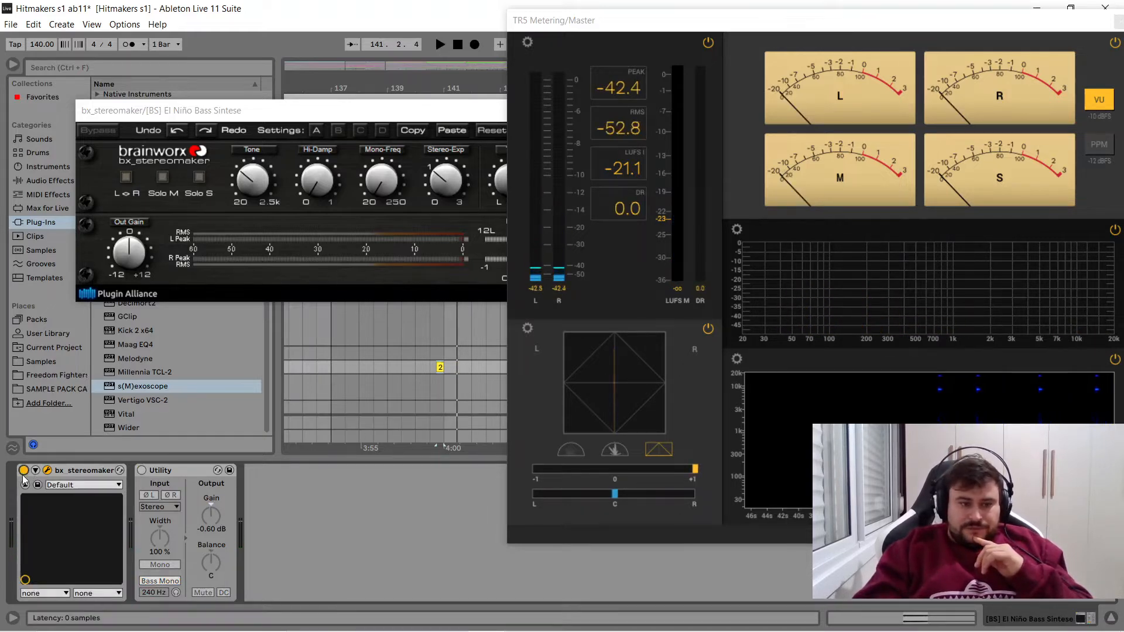
click(141, 471)
key(space)
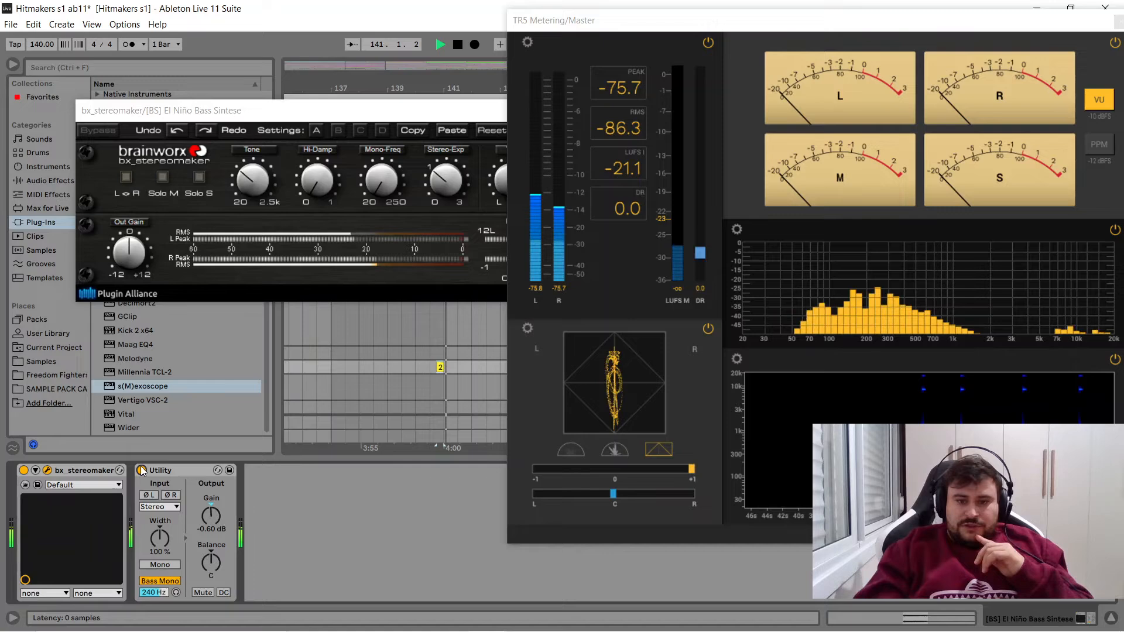
key(space)
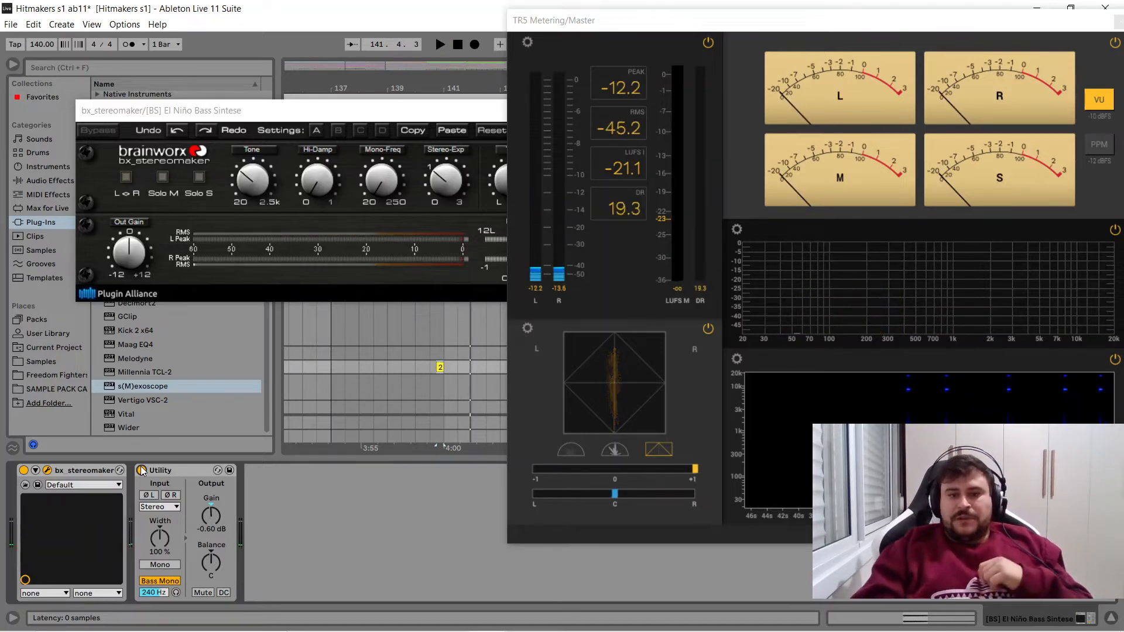
- Close the bx_stereomaker and TR5 Metering windows
drag(464, 118, 343, 126)
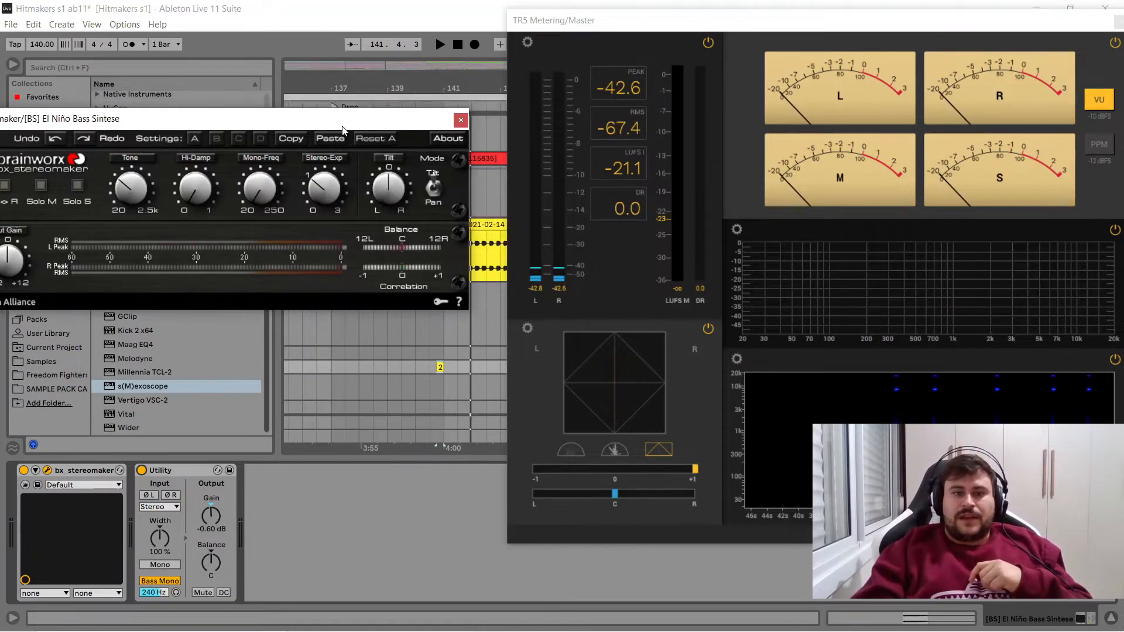
click(469, 120)
drag(1066, 19, 776, 29)
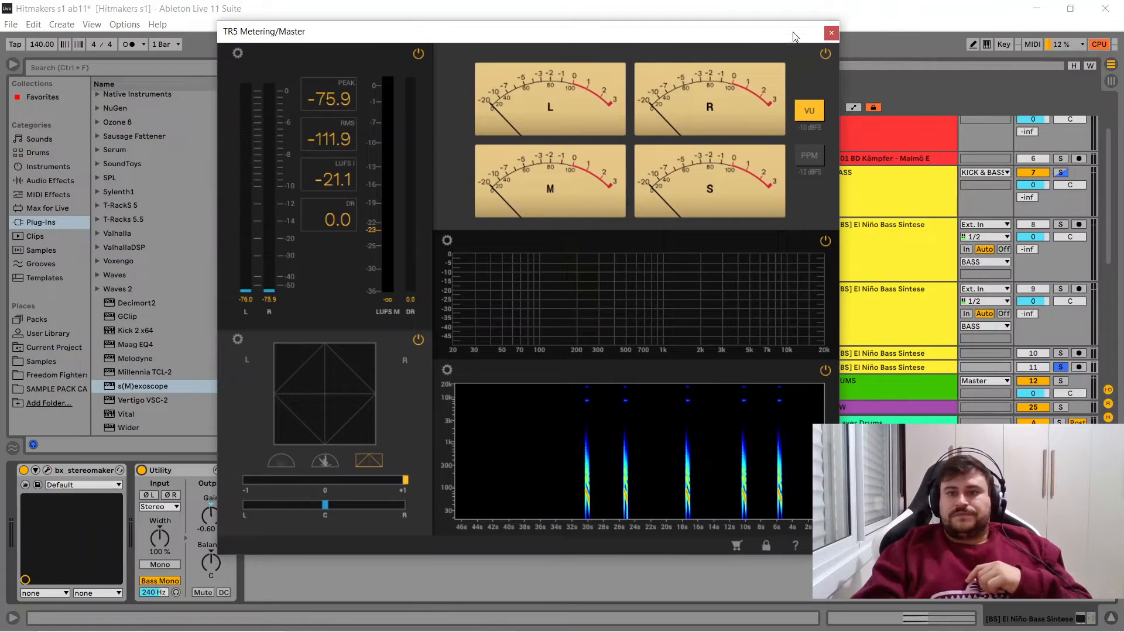
click(831, 33)
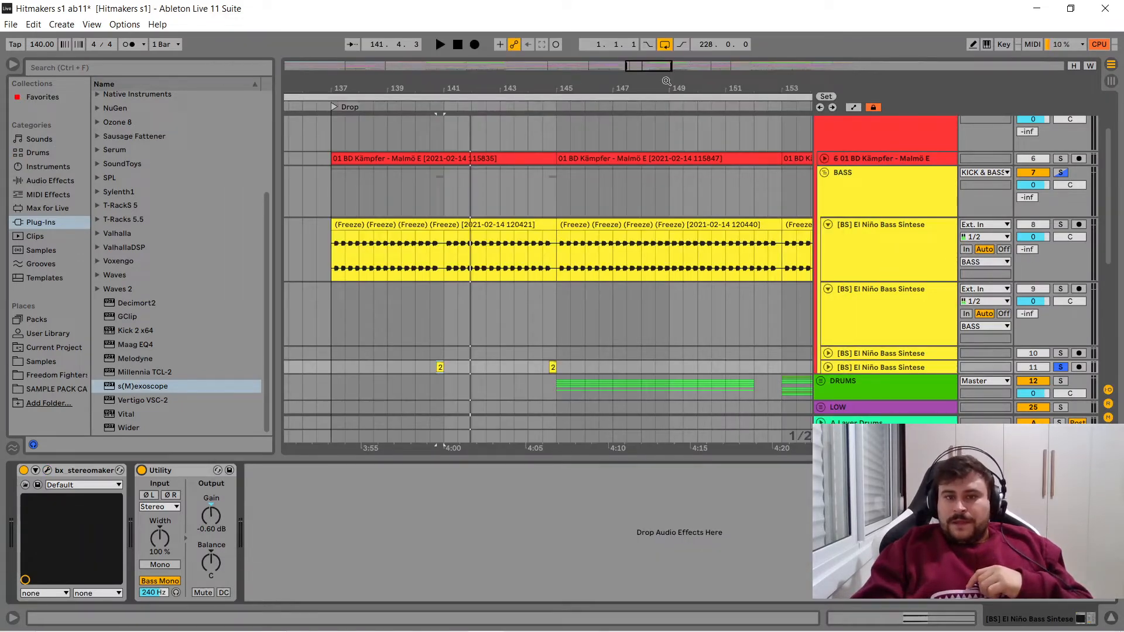
- Replace the solo on bass track 11 with solos on bass tracks 8 and 10
drag(546, 87, 396, 87)
click(486, 353)
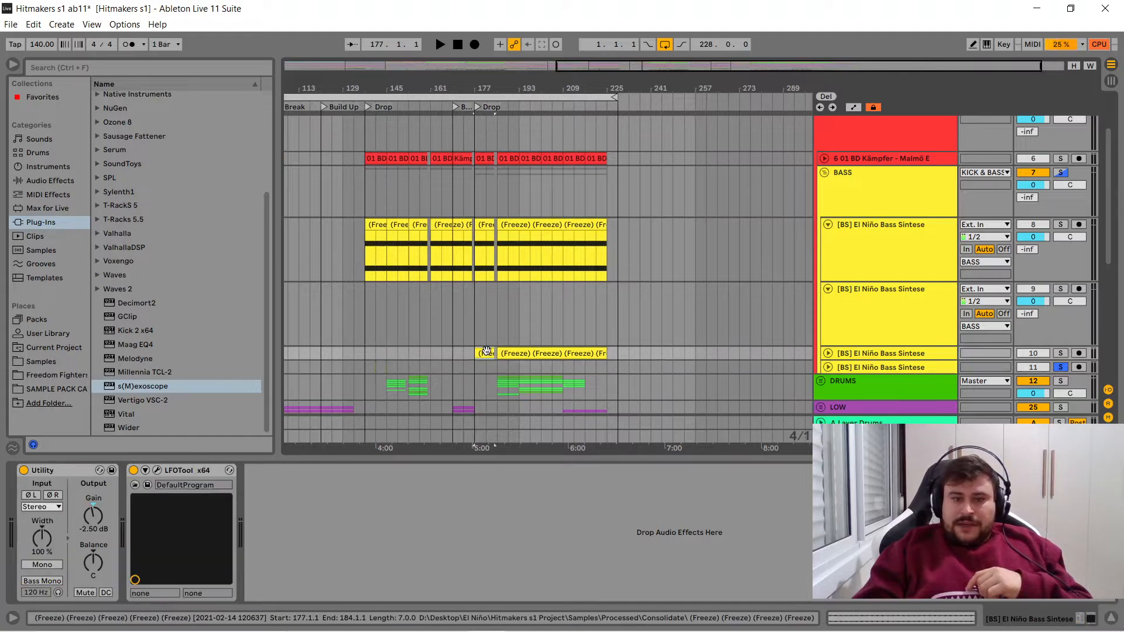
click(1061, 367)
click(1060, 224)
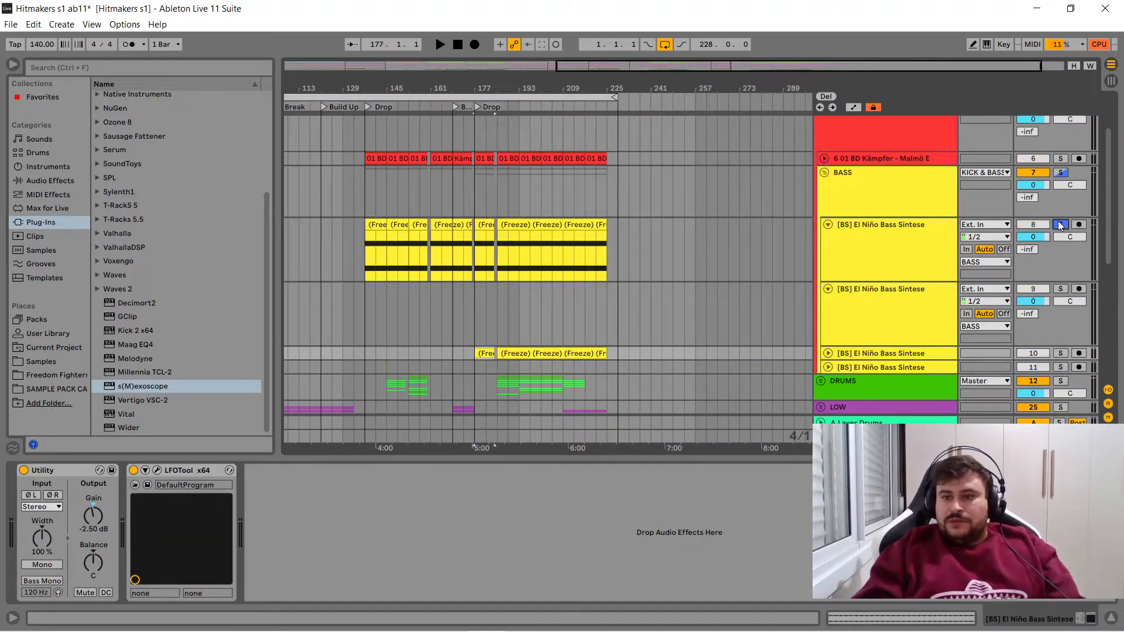
ctrl+click(1061, 353)
- Collapse bass track 9, expand bass track 10 and select its first clip at bar 177
click(828, 288)
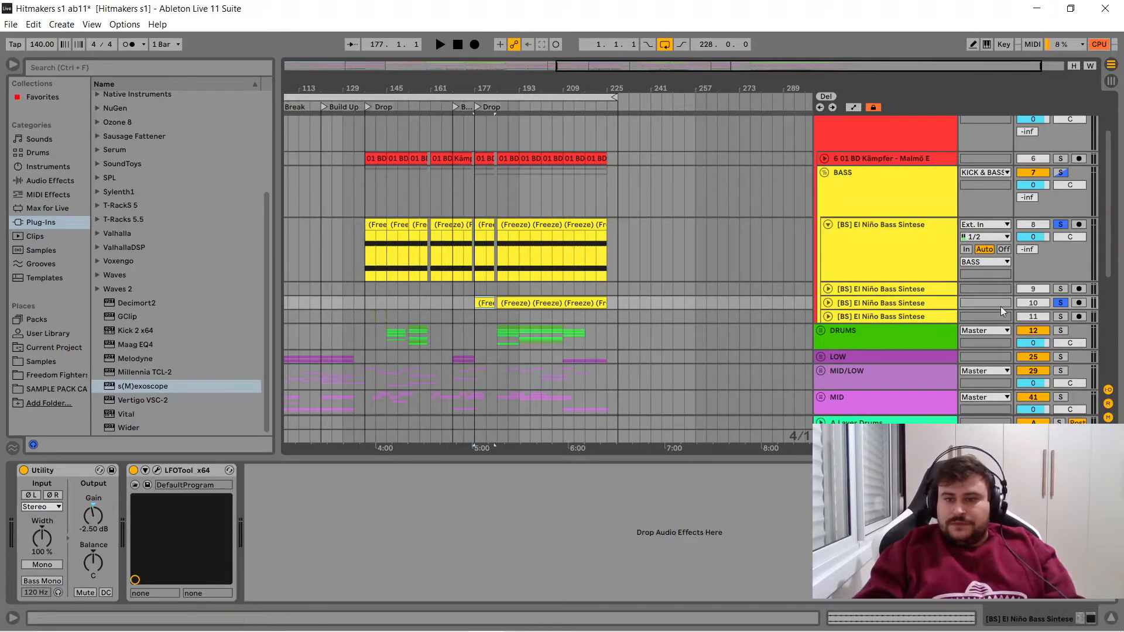
click(828, 302)
click(483, 325)
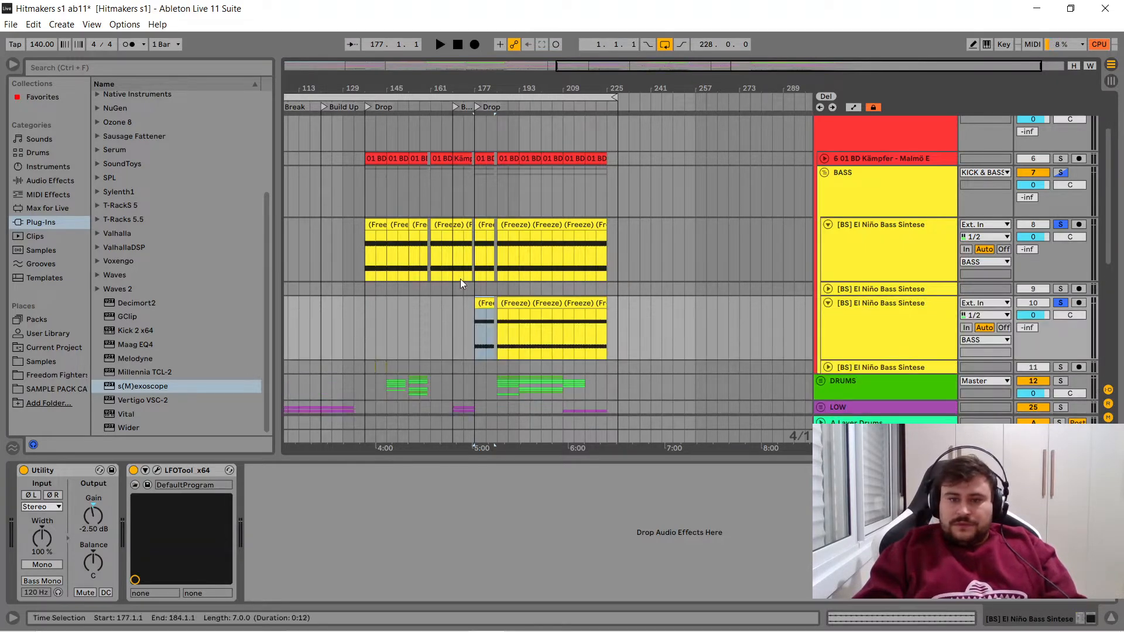
- Play the soloed bass layers from bar 177 to hear tracks 8 and 10 together
click(479, 228)
key(space)
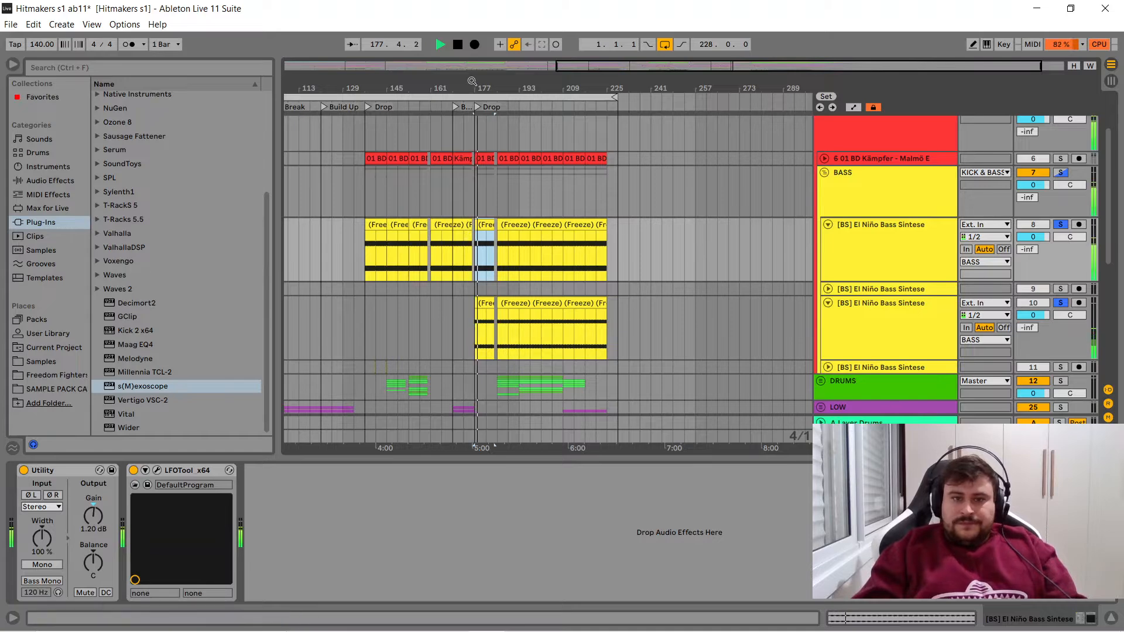
scroll(478, 229, up, 1)
drag(471, 81, 386, 81)
key(space)
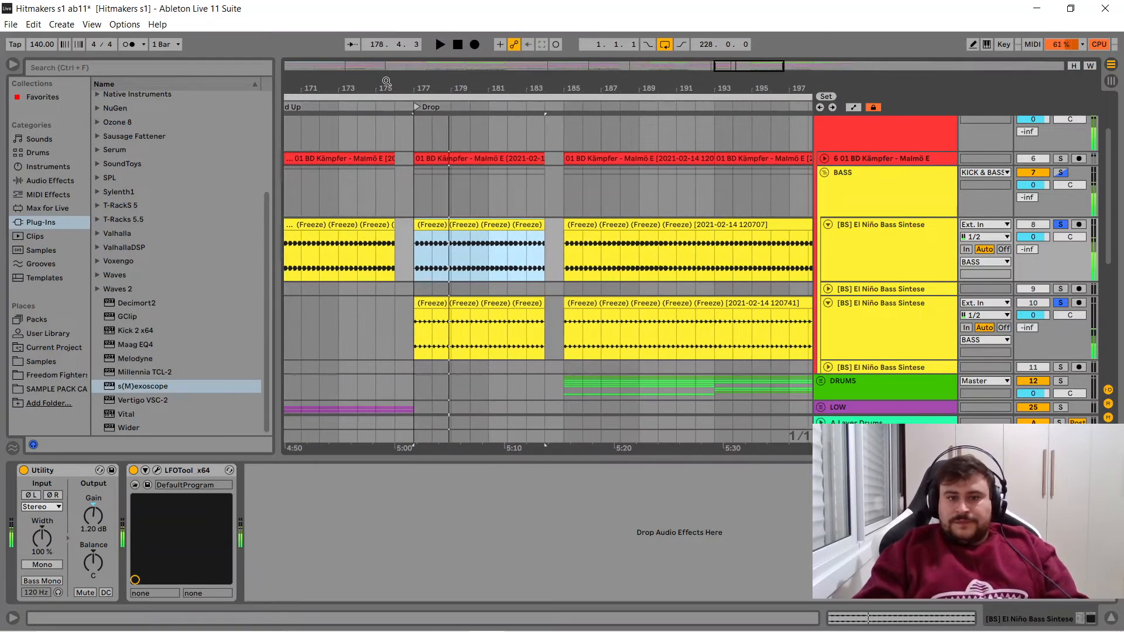
- Solo kick track 6 as well and play the kick with both bass layers from bar 177
click(1060, 160)
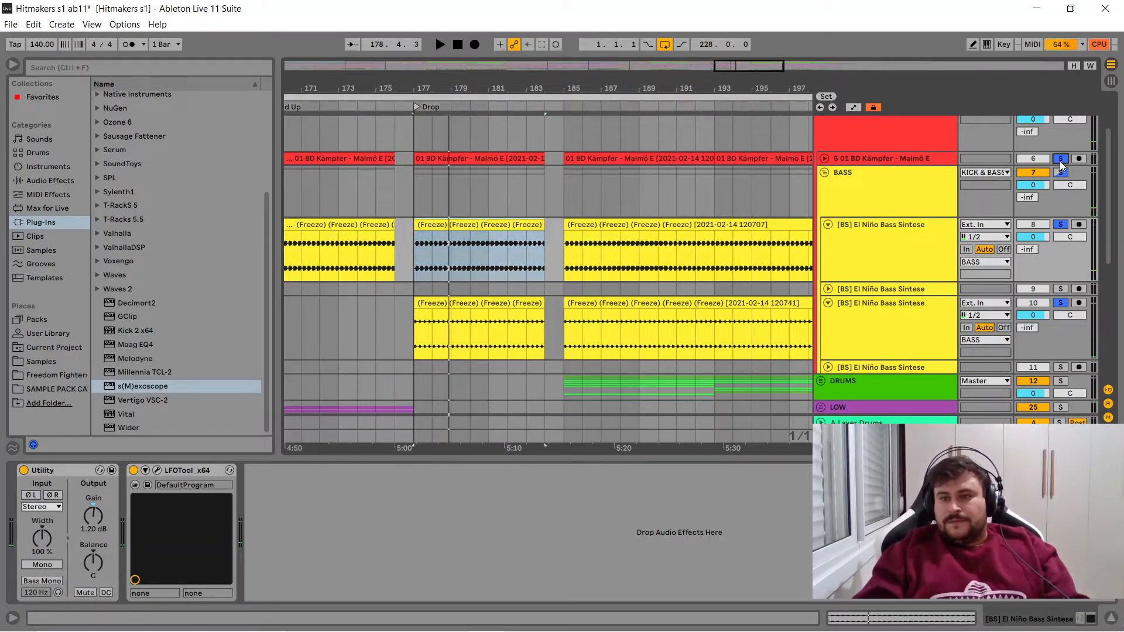
key(space)
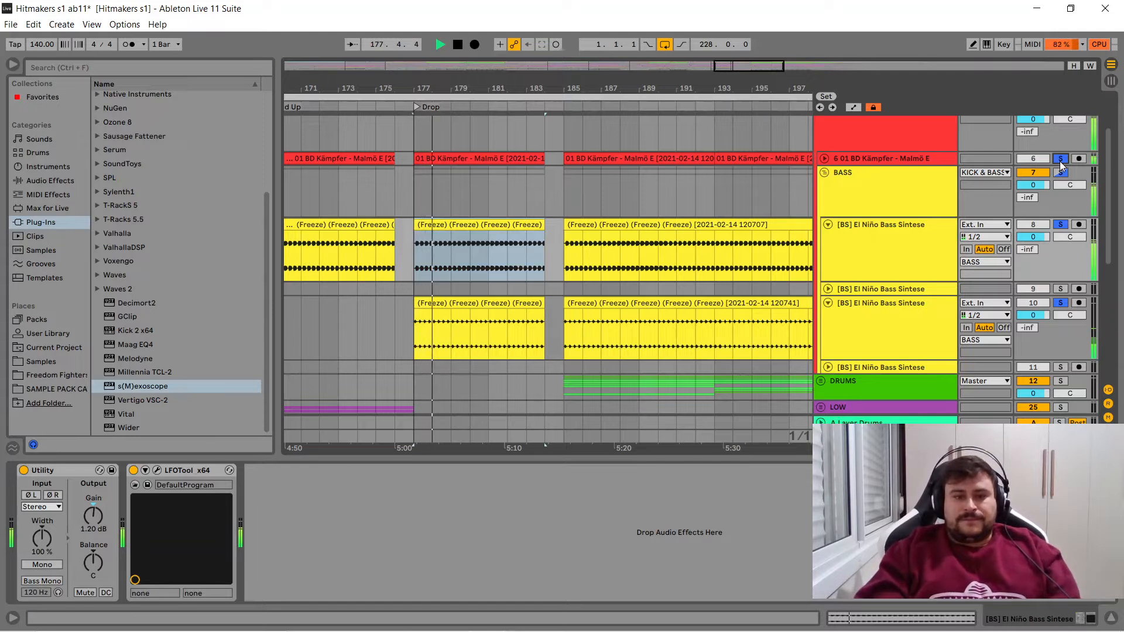
key(space)
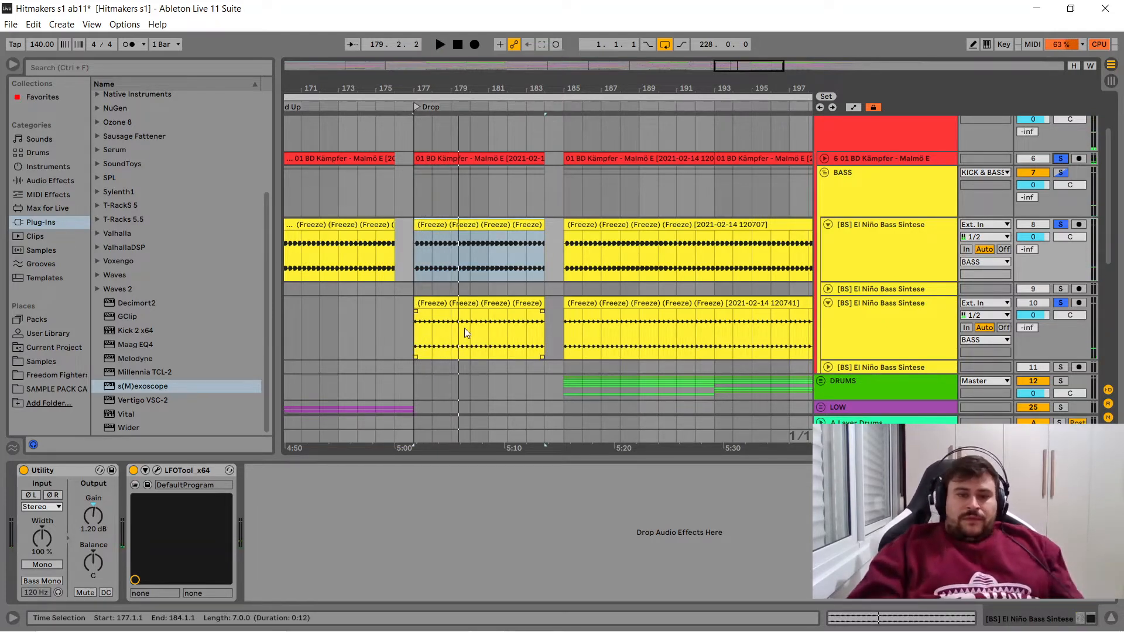
- Compare the Utility gain settings of bass tracks 8 and 10
click(472, 317)
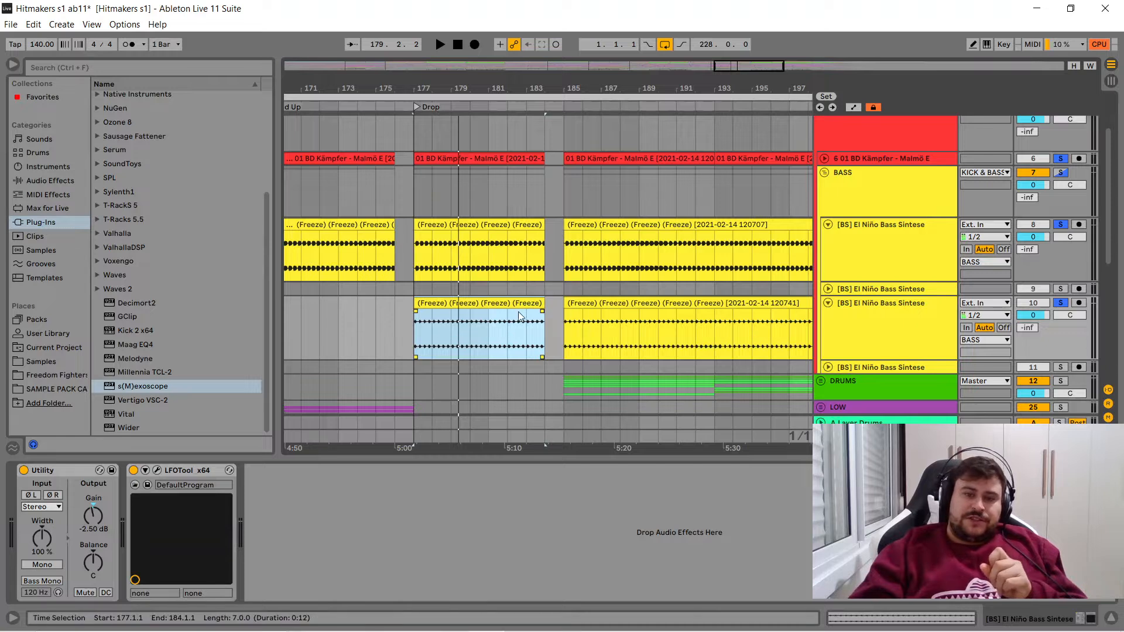
click(490, 224)
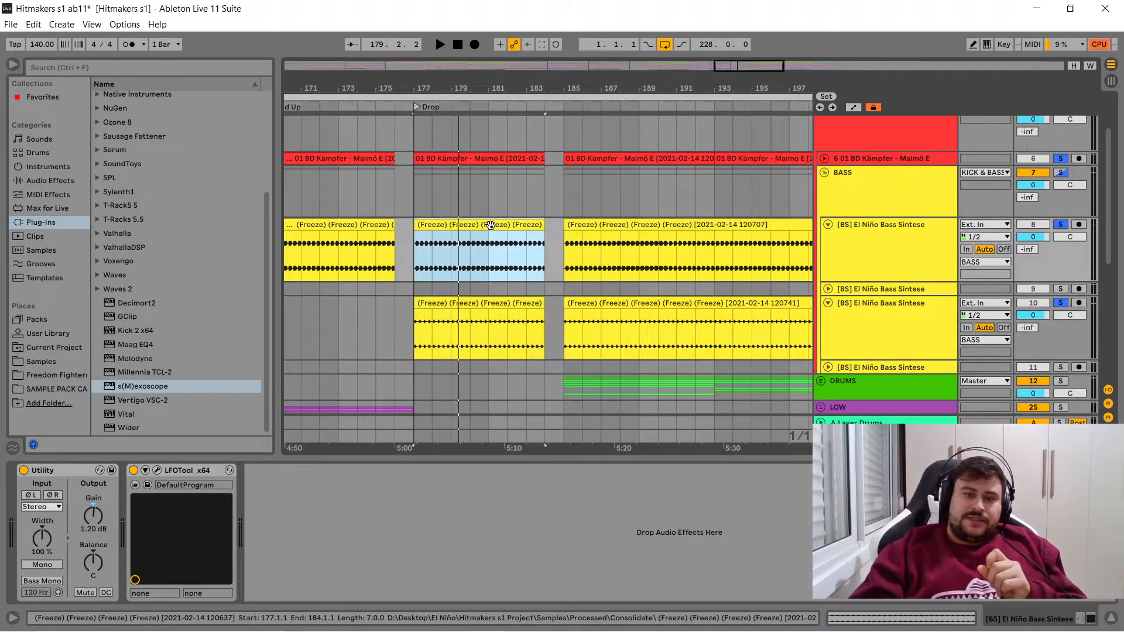
click(478, 304)
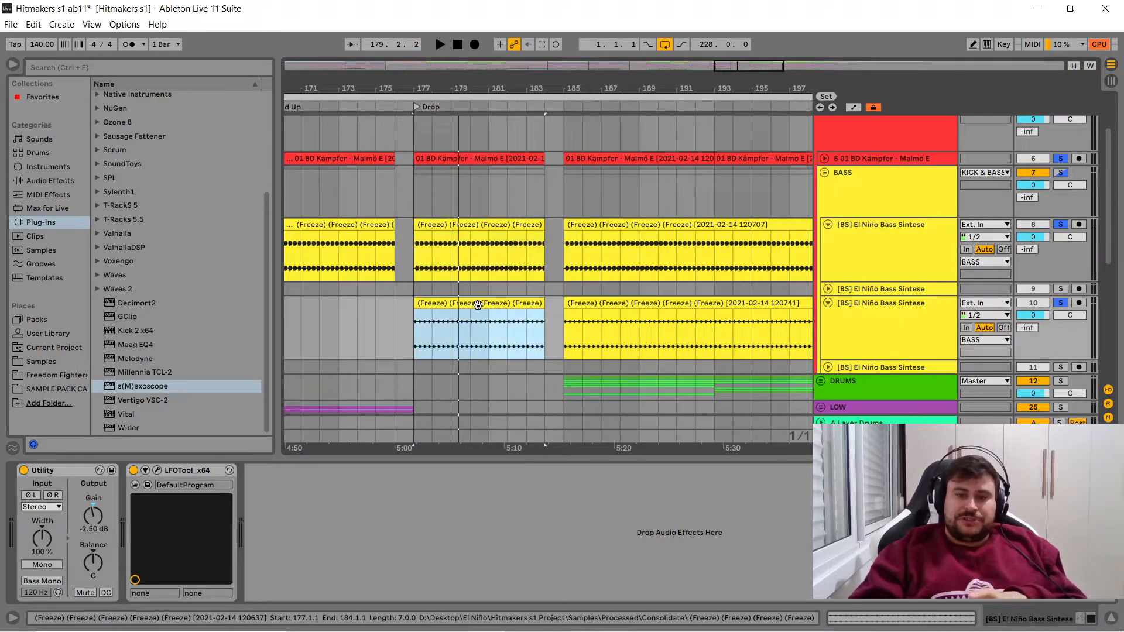
click(461, 227)
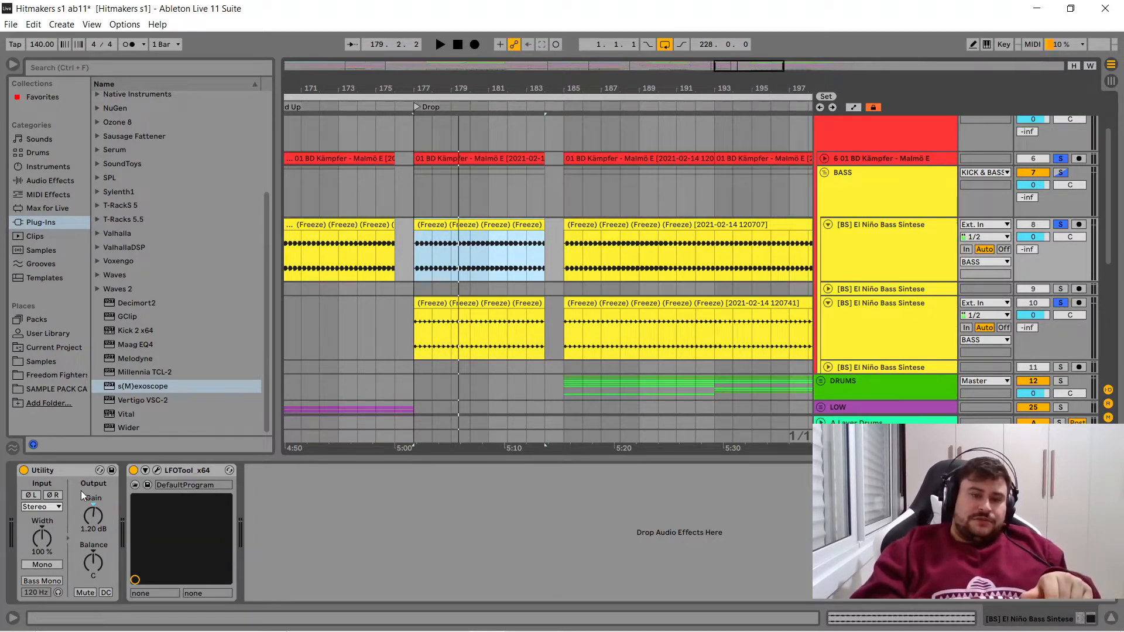
click(475, 304)
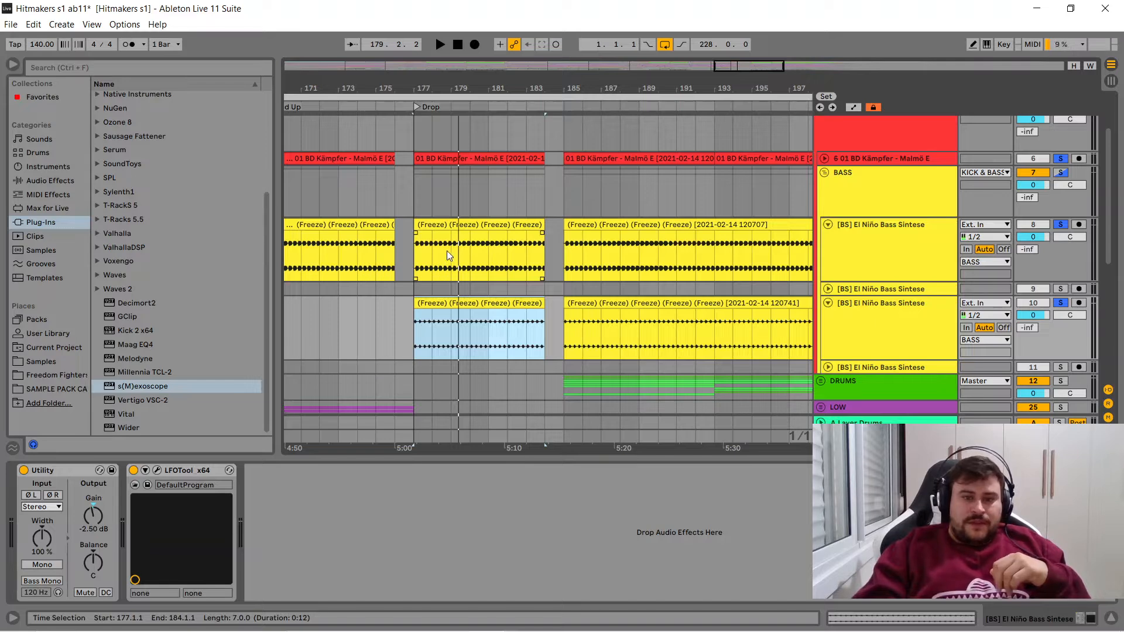
- Compare the LFOTool volume curves of bass tracks 8 and 10 side by side and close both plug-in windows
click(456, 237)
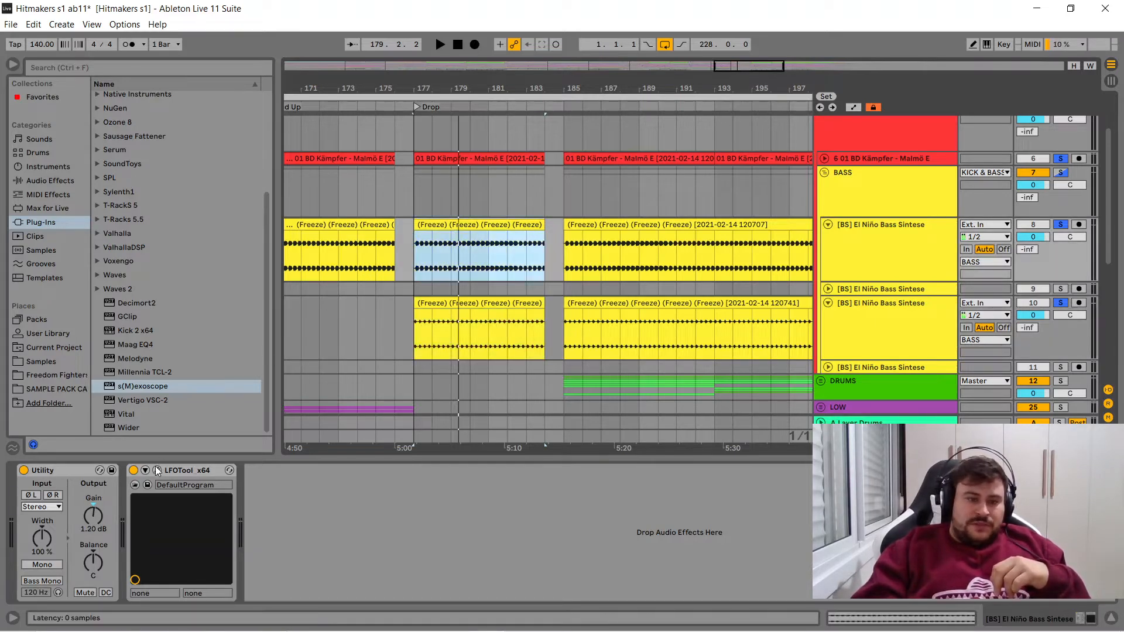
click(157, 471)
drag(465, 361, 787, 24)
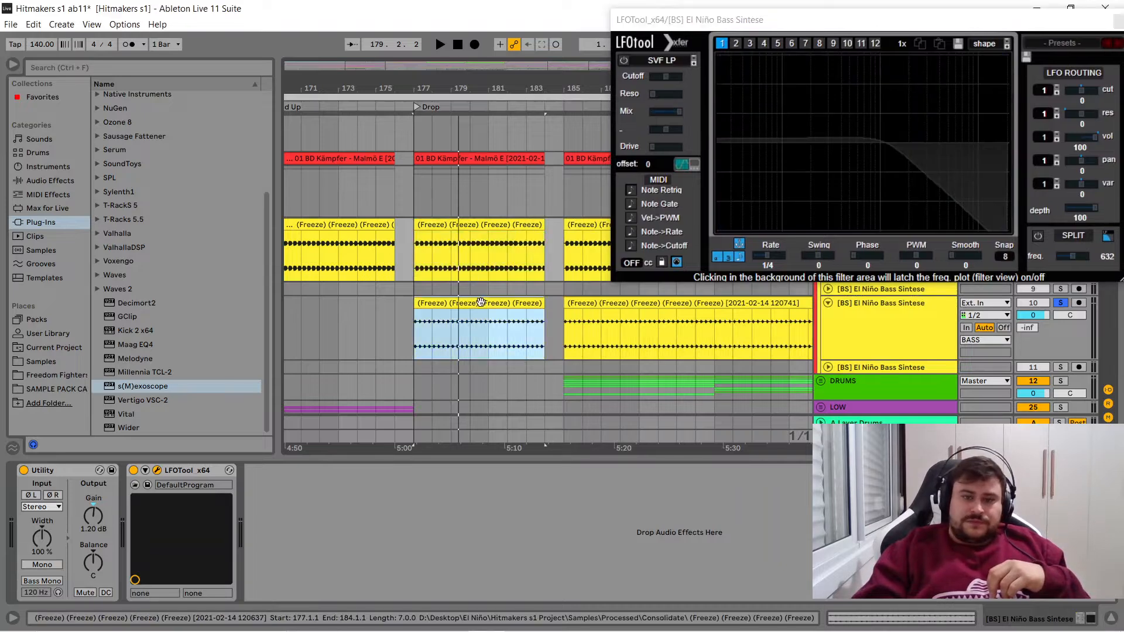
click(489, 316)
click(157, 470)
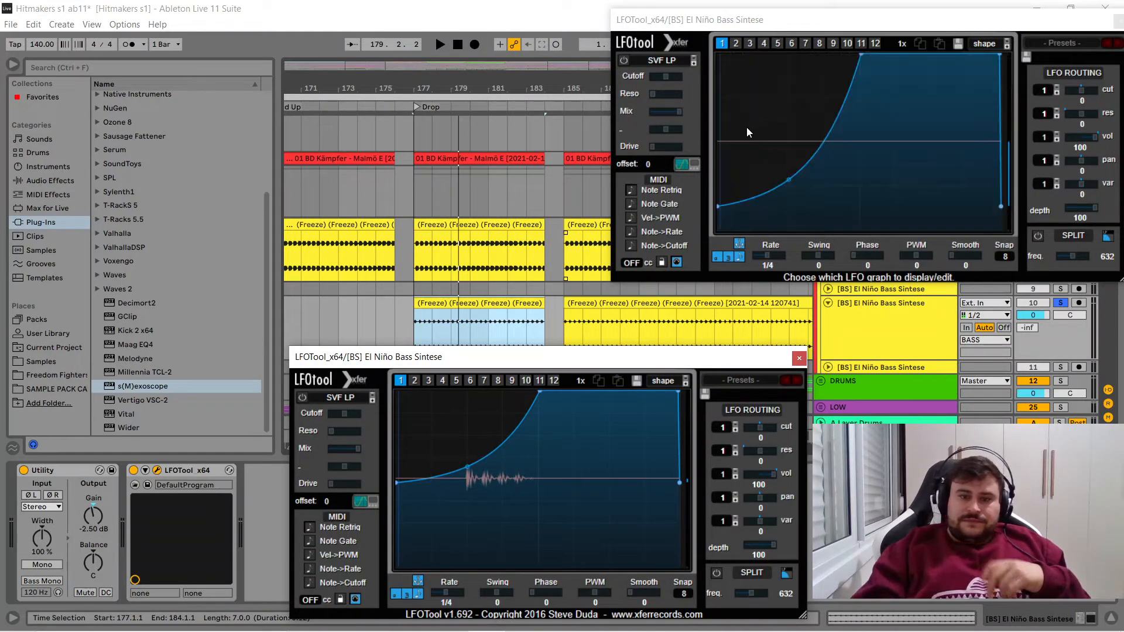
click(798, 358)
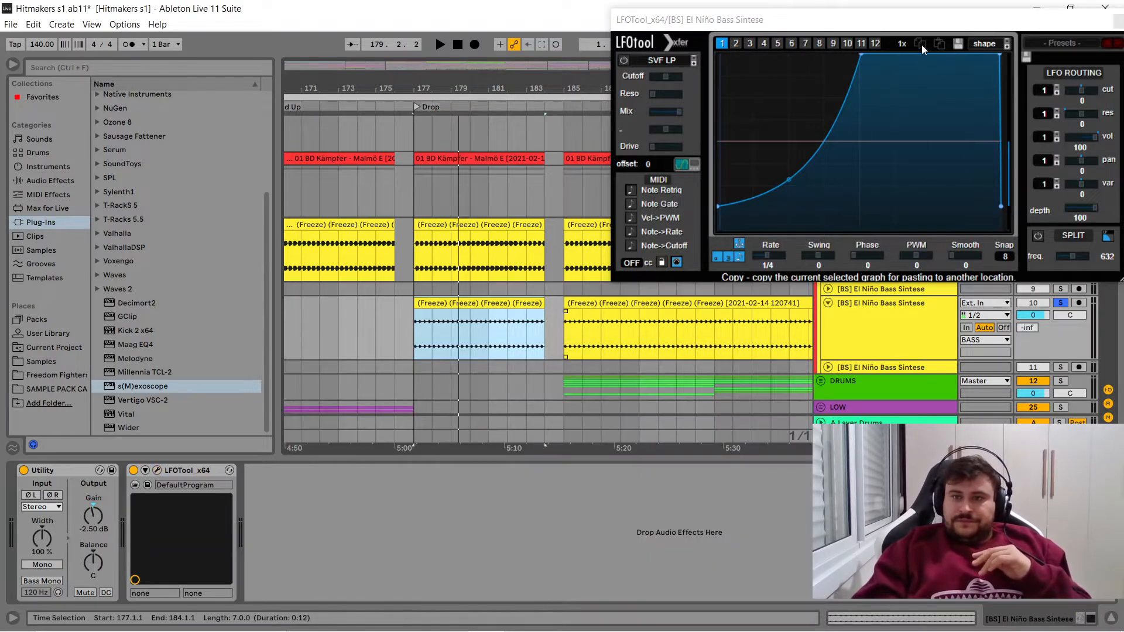
drag(970, 24, 748, 73)
click(891, 70)
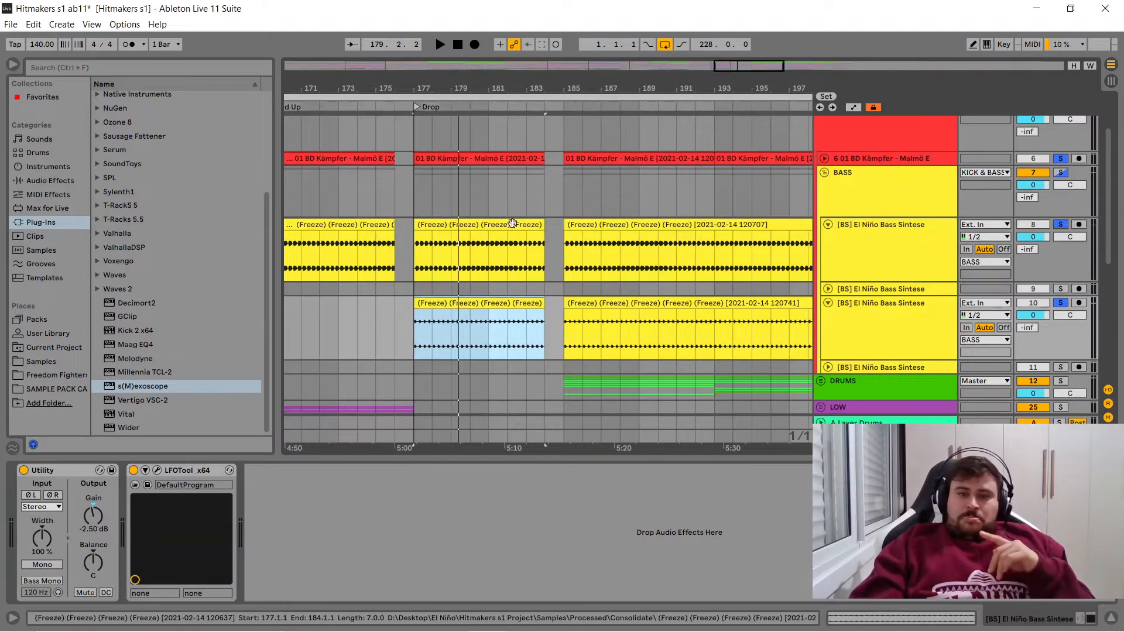
- Unsolo bass track 10 and select bass track 8's clip at bar 177
click(1060, 303)
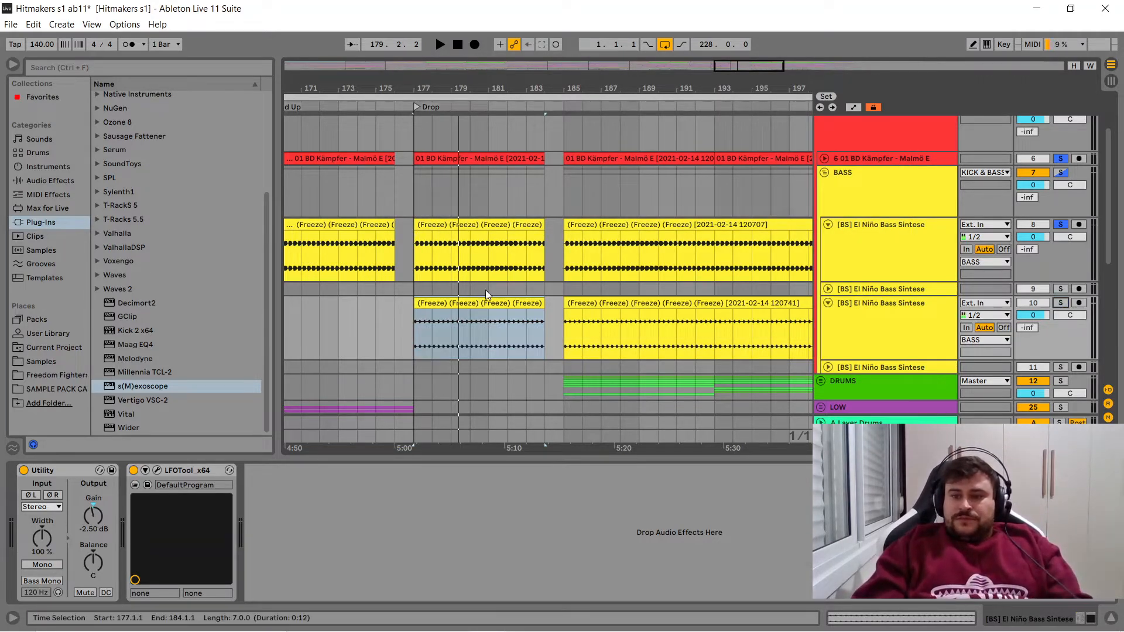
click(492, 225)
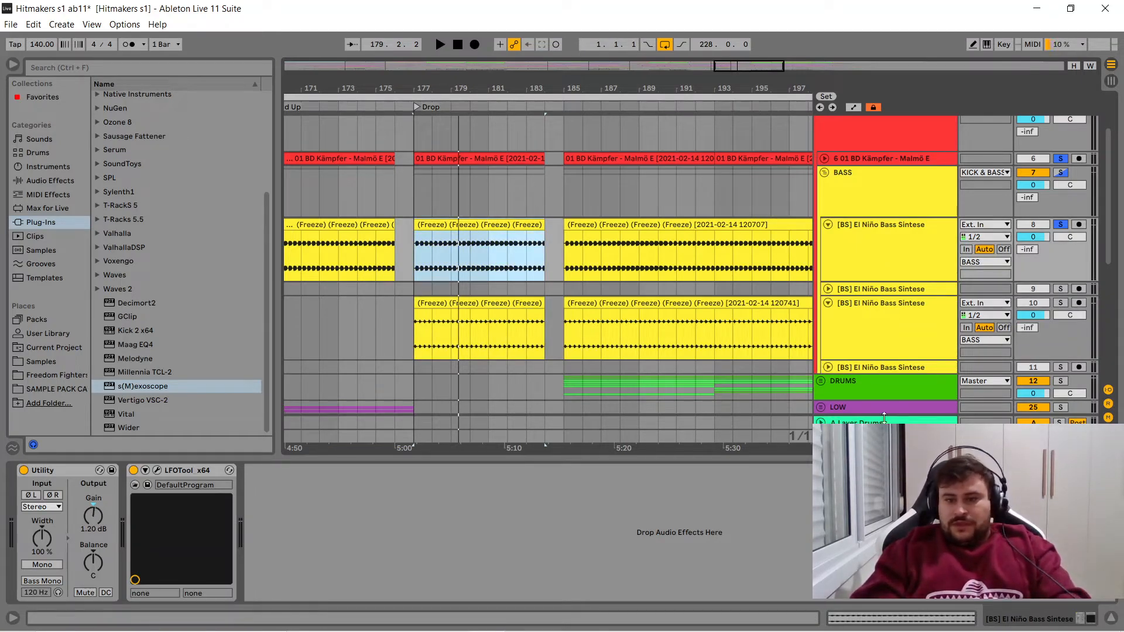
- Open s(M)exoscope on the Master, unfreeze it during playback and set its Time to 0.024
click(882, 437)
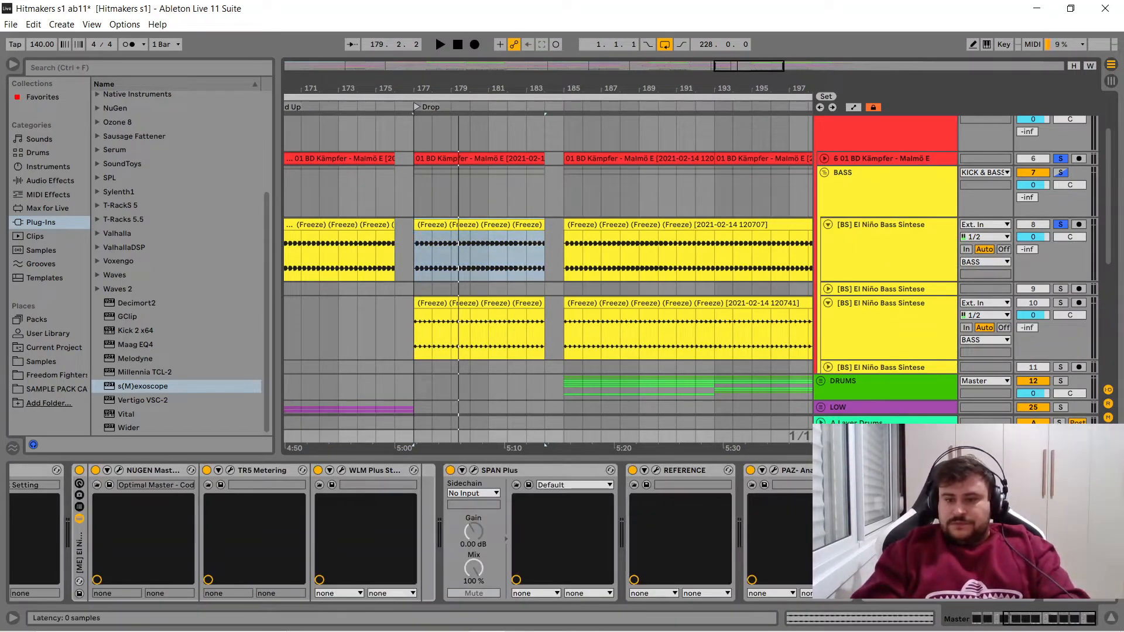
click(892, 470)
key(space)
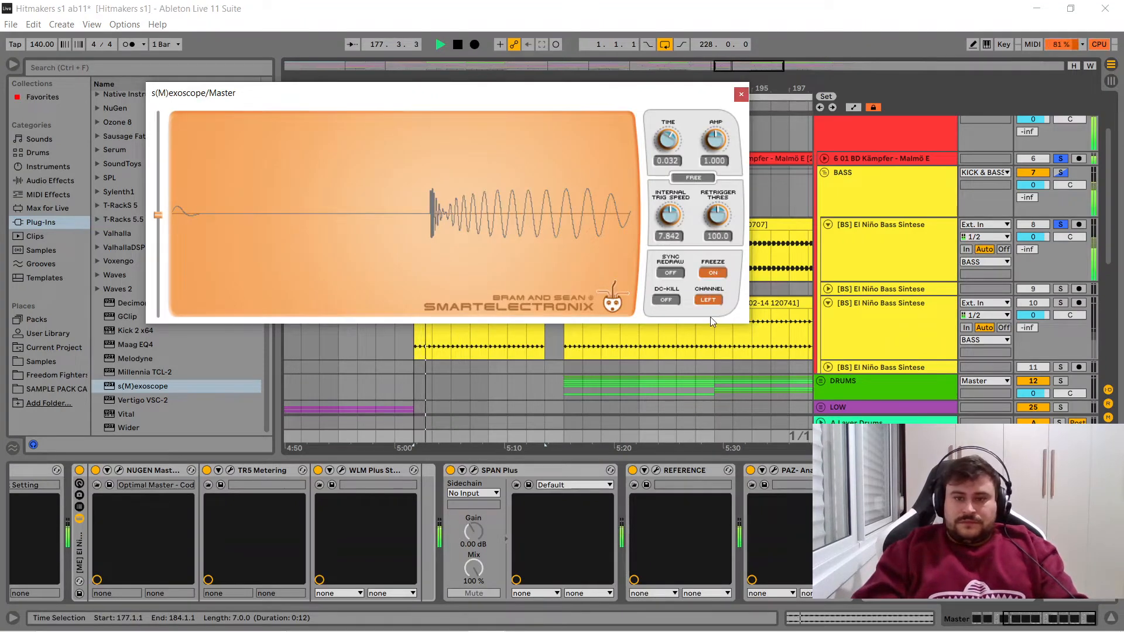
click(713, 272)
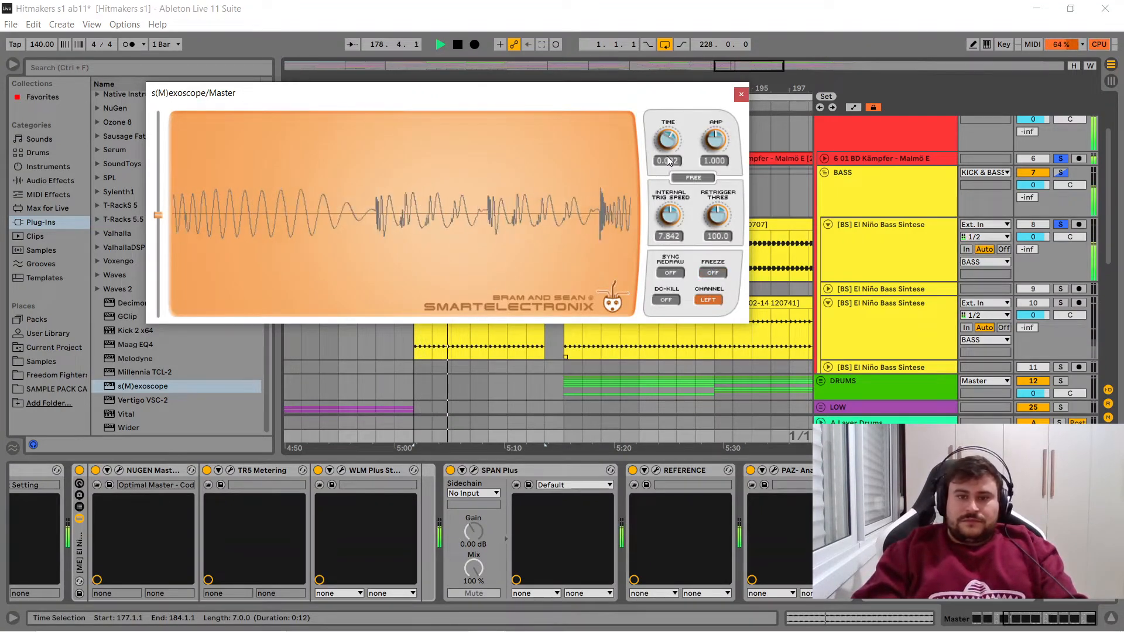
mouse_move(669, 142)
mouse_down()
mouse_move(666, 156)
mouse_move(669, 127)
mouse_move(668, 138)
mouse_up()
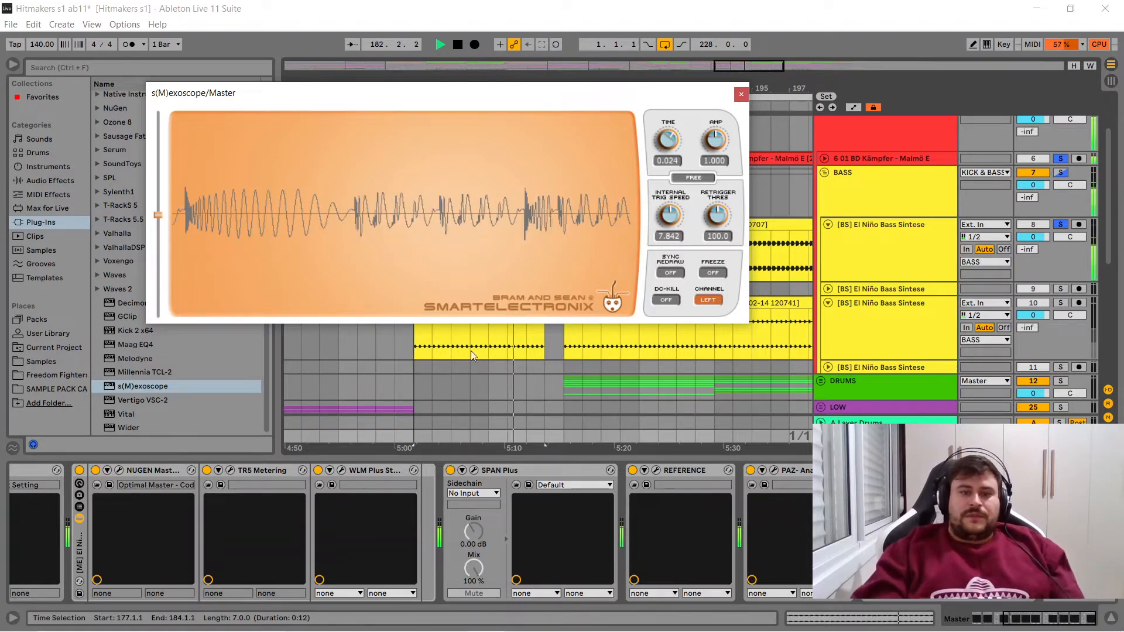
- Replay from bar 177, toggling the solo on kick track 6 to compare the waveform with and without the kick
key(space)
key(space)
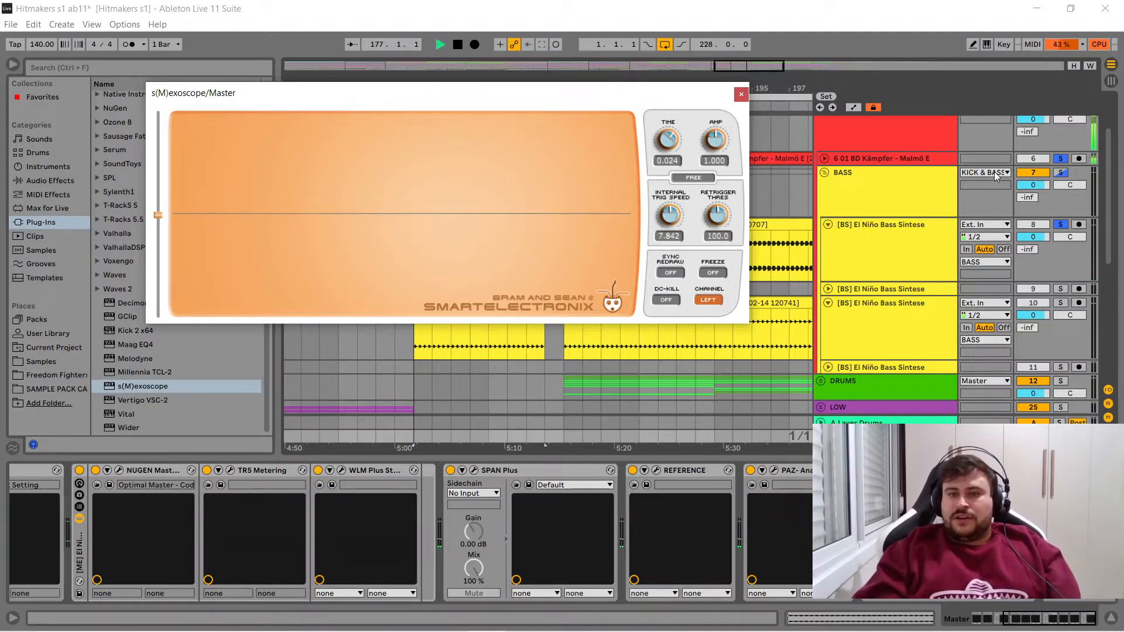
click(1061, 160)
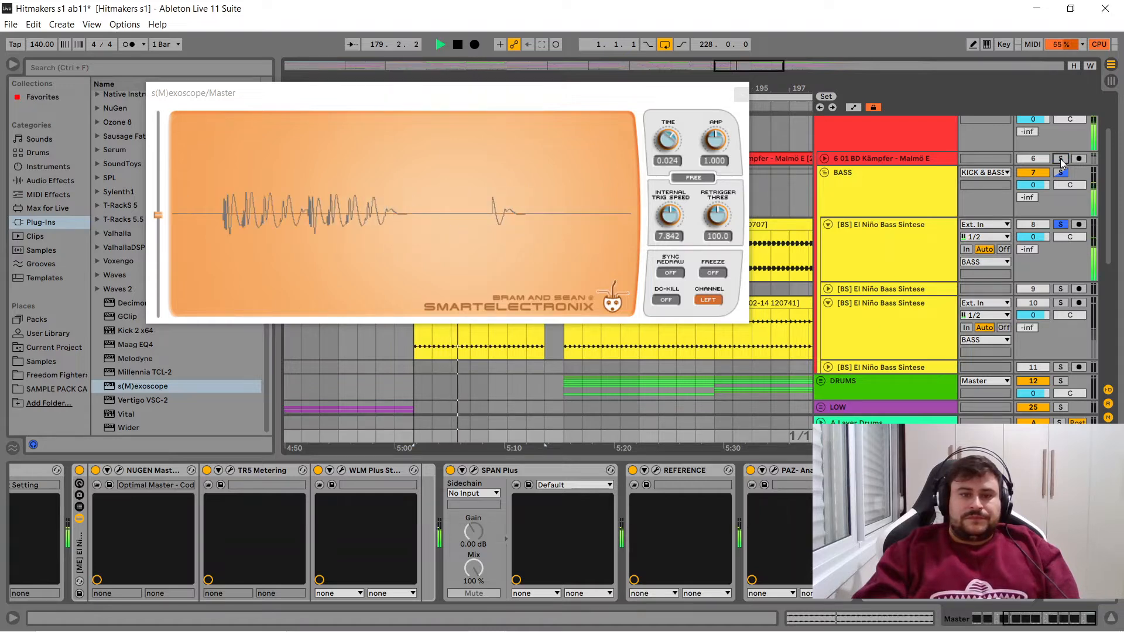
click(1062, 159)
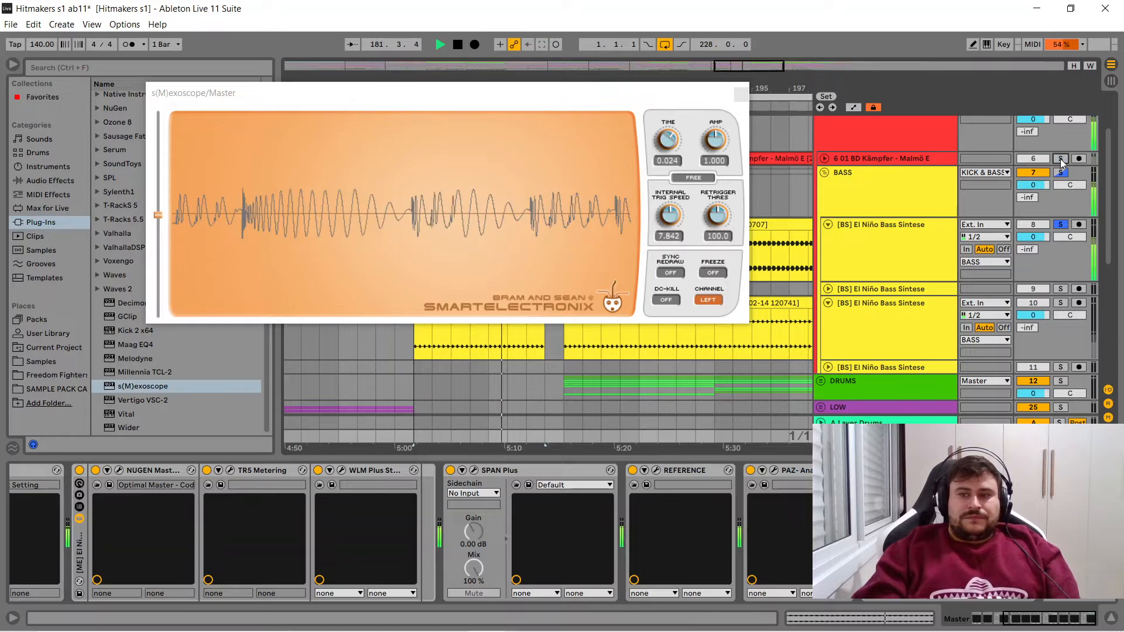
click(1062, 159)
click(1062, 159)
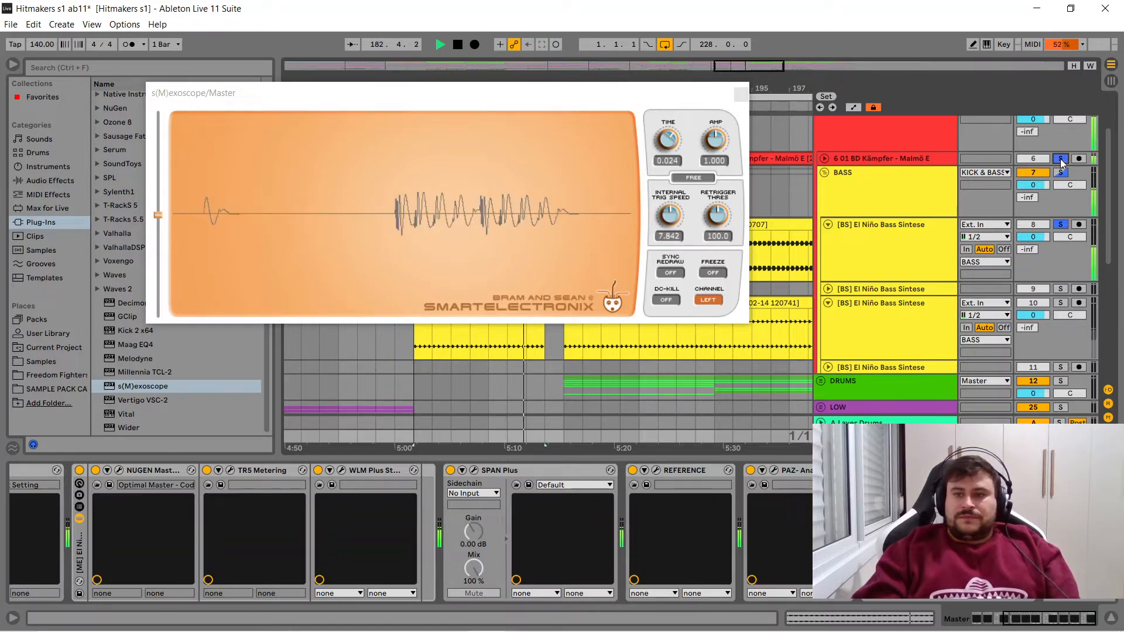
- Reset the Master peak level in Session View and replay the kick and bass from bar 177
key(Tab)
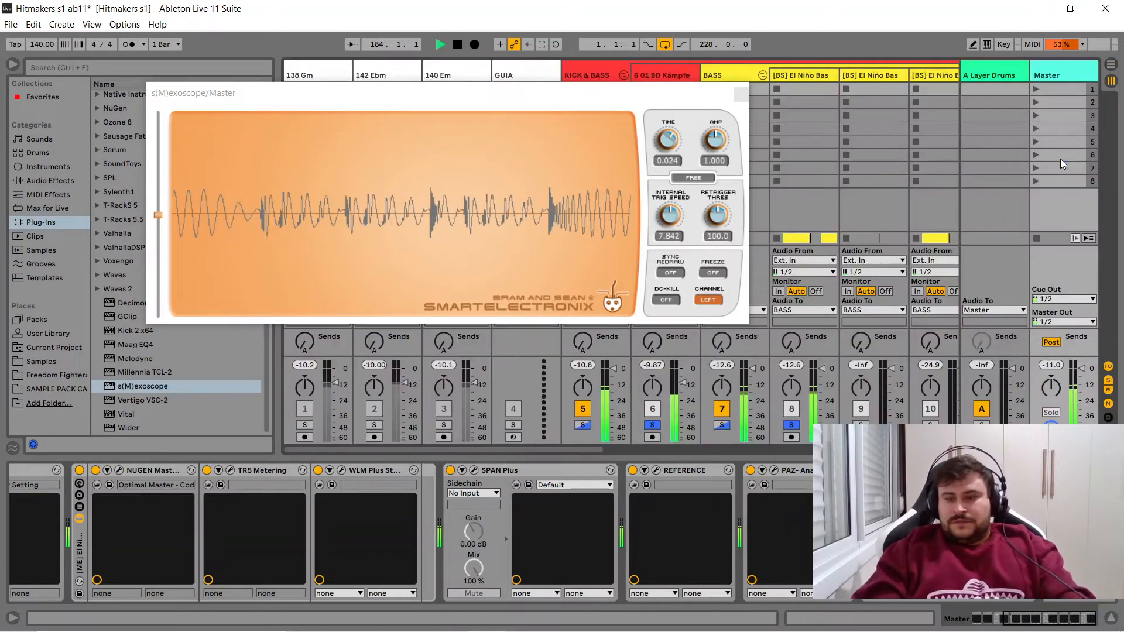
click(1050, 367)
key(space)
key(space)
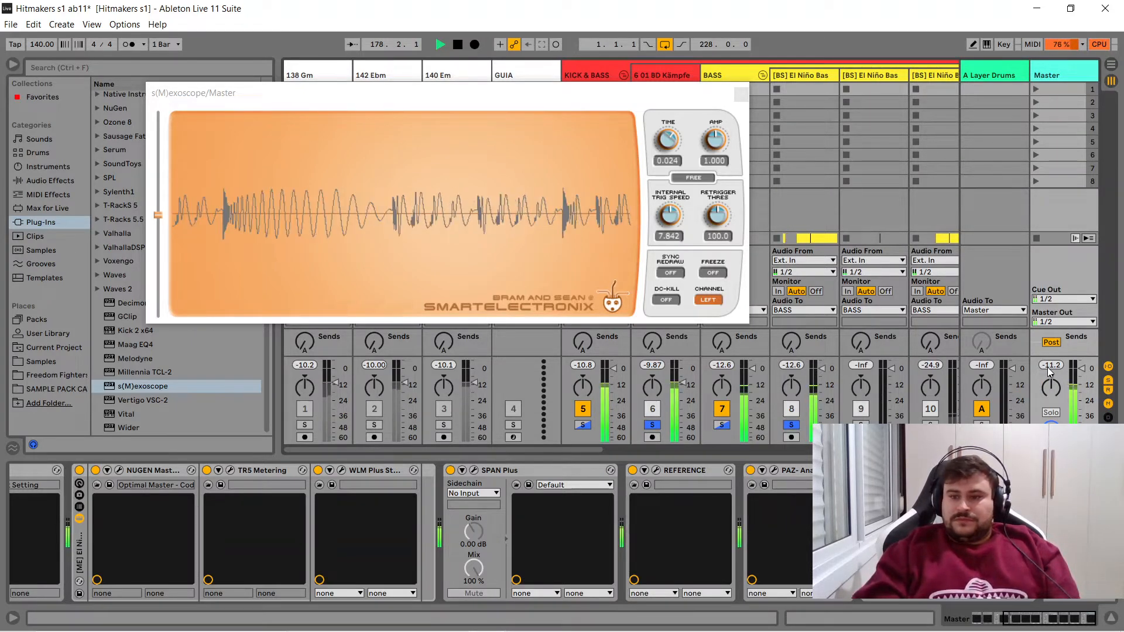
- Compare the Master level with the bass alone and the kick alone, stop playback and return to Arrangement View
click(653, 426)
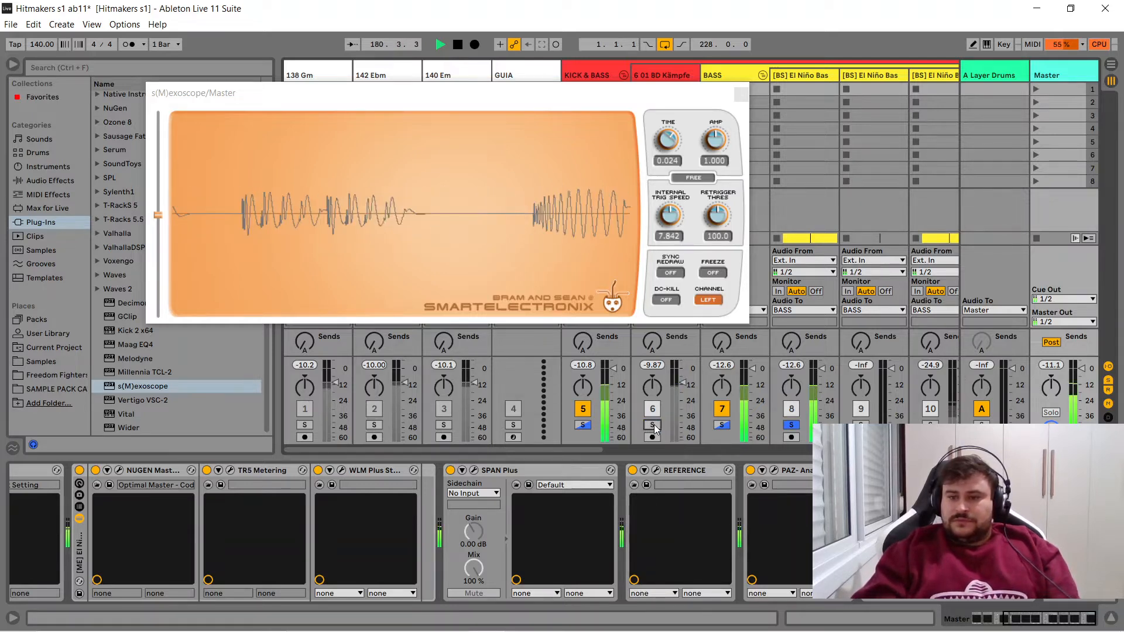
click(653, 426)
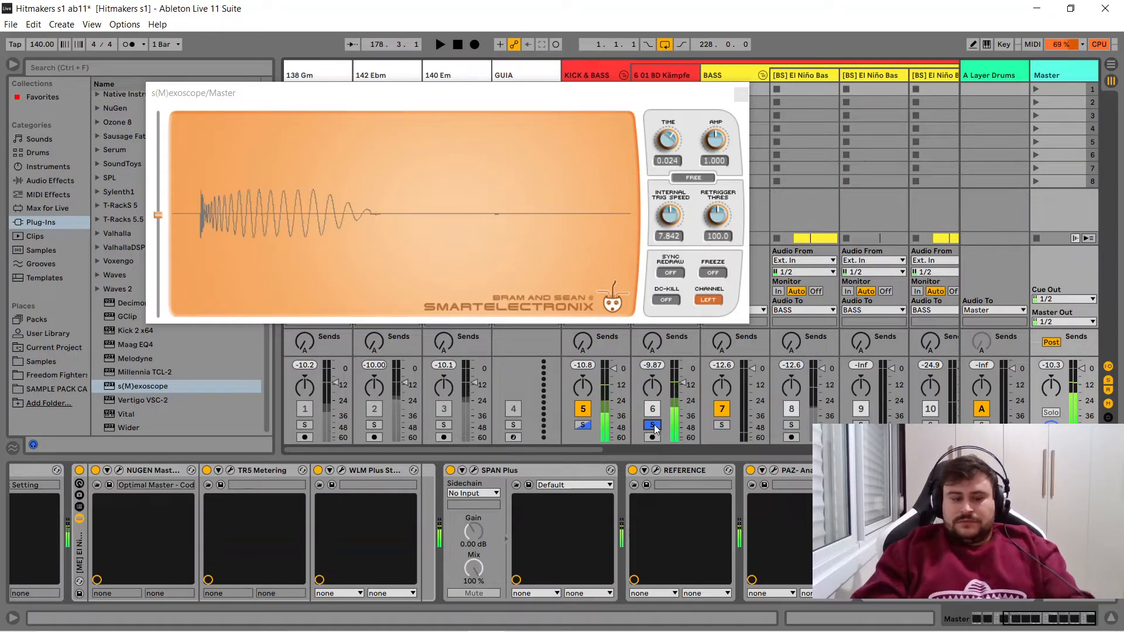
key(space)
key(Tab)
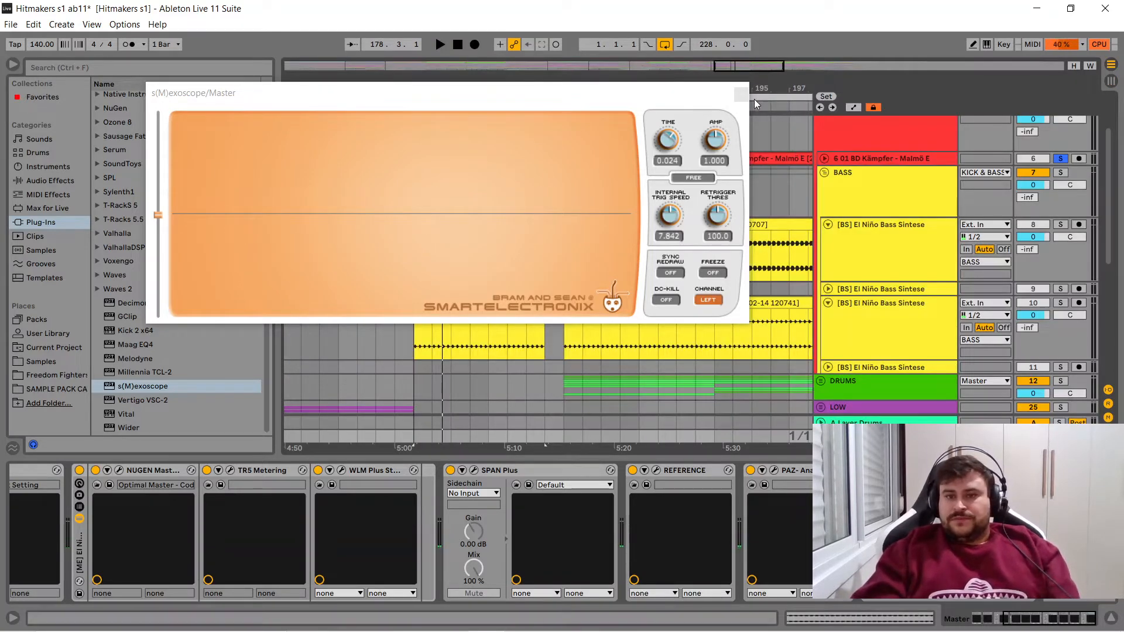
- Solo bass tracks 10 and 8 alongside the kick, play from bar 177 and freeze the s(M)exoscope waveform
click(1062, 303)
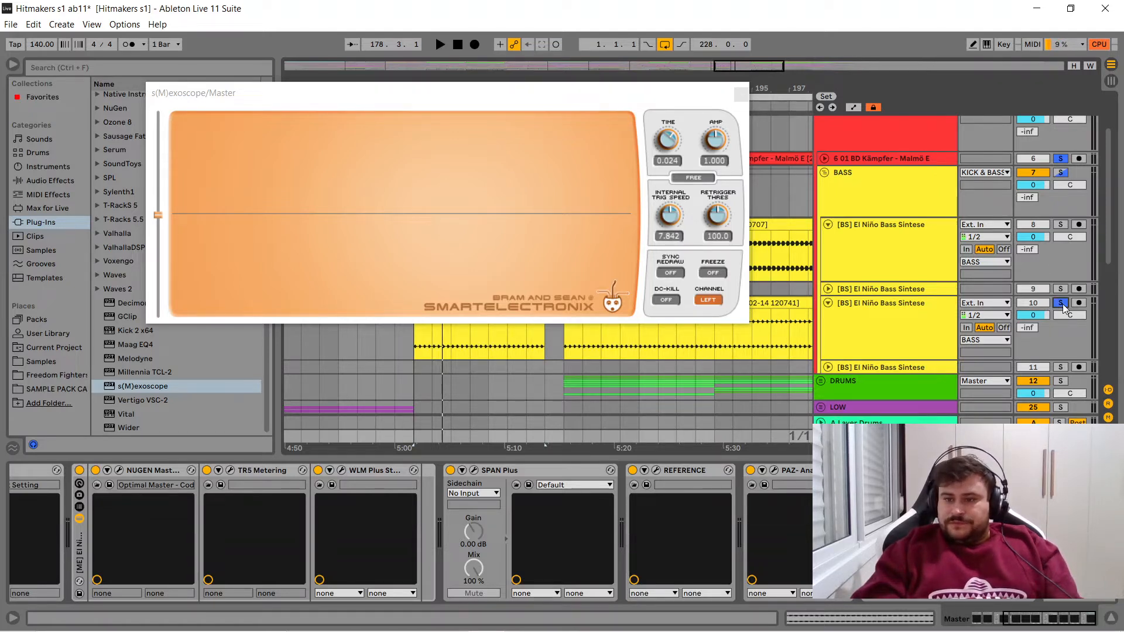
click(1064, 226)
key(space)
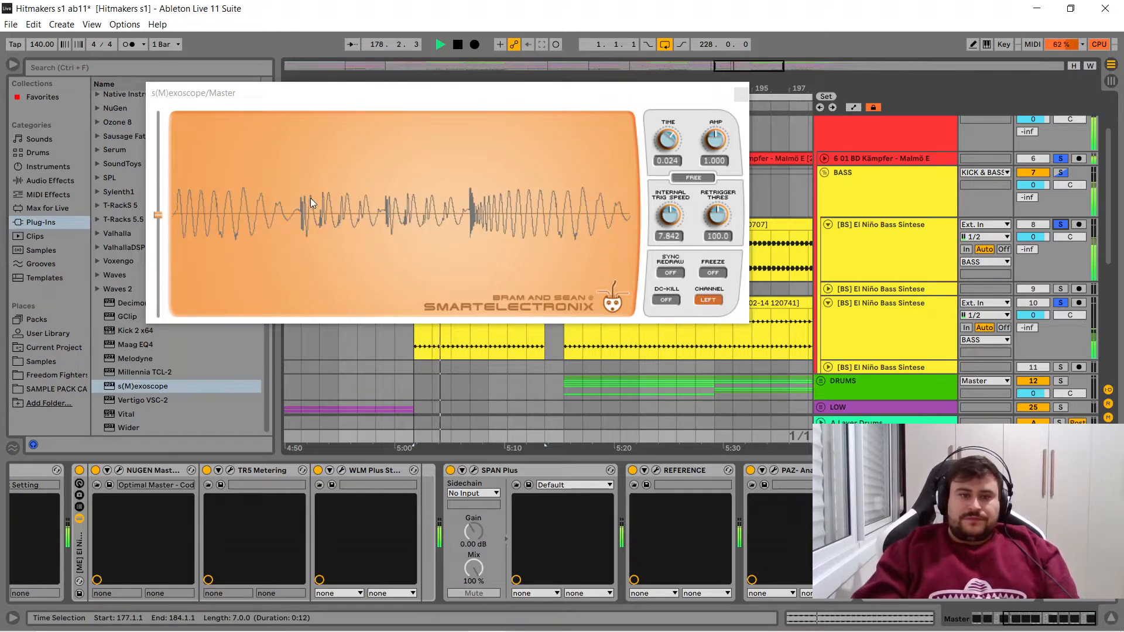
click(707, 273)
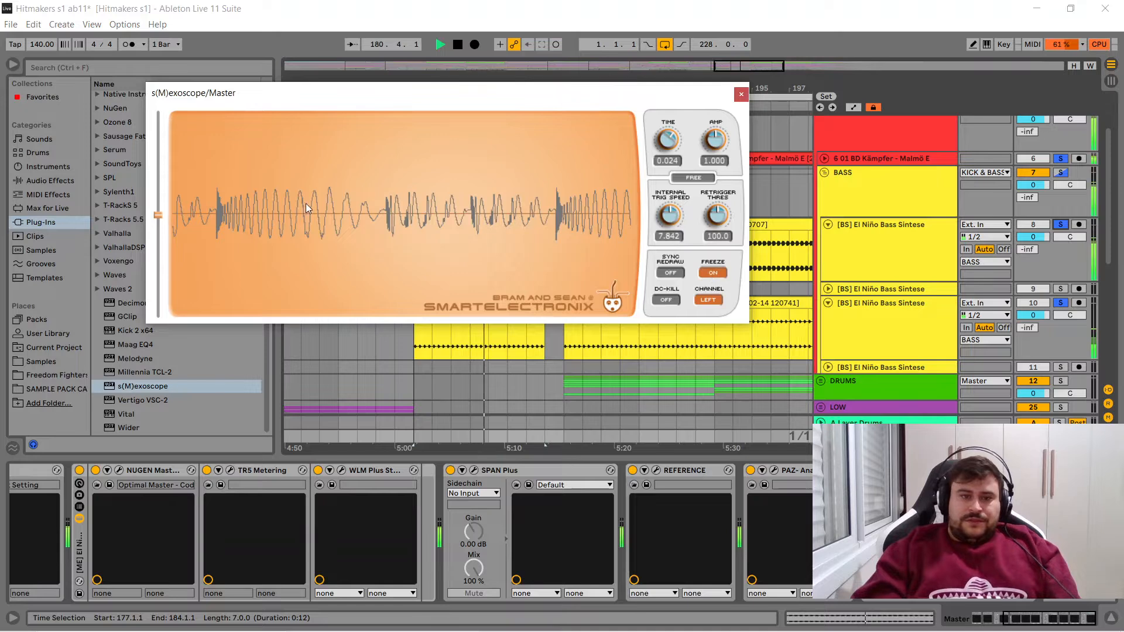
key(space)
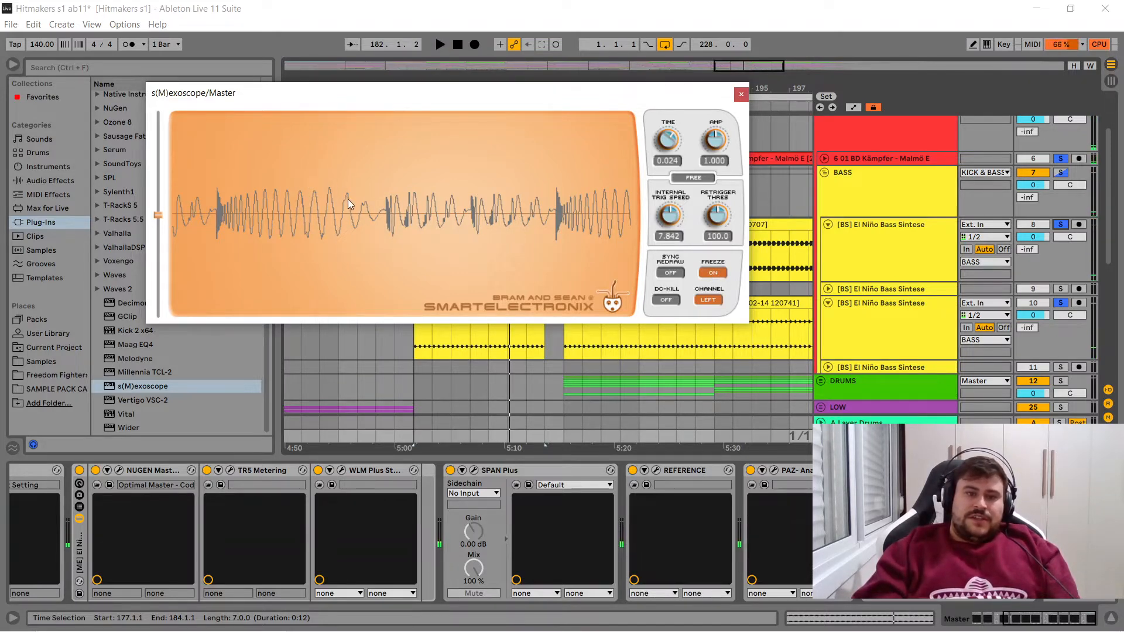
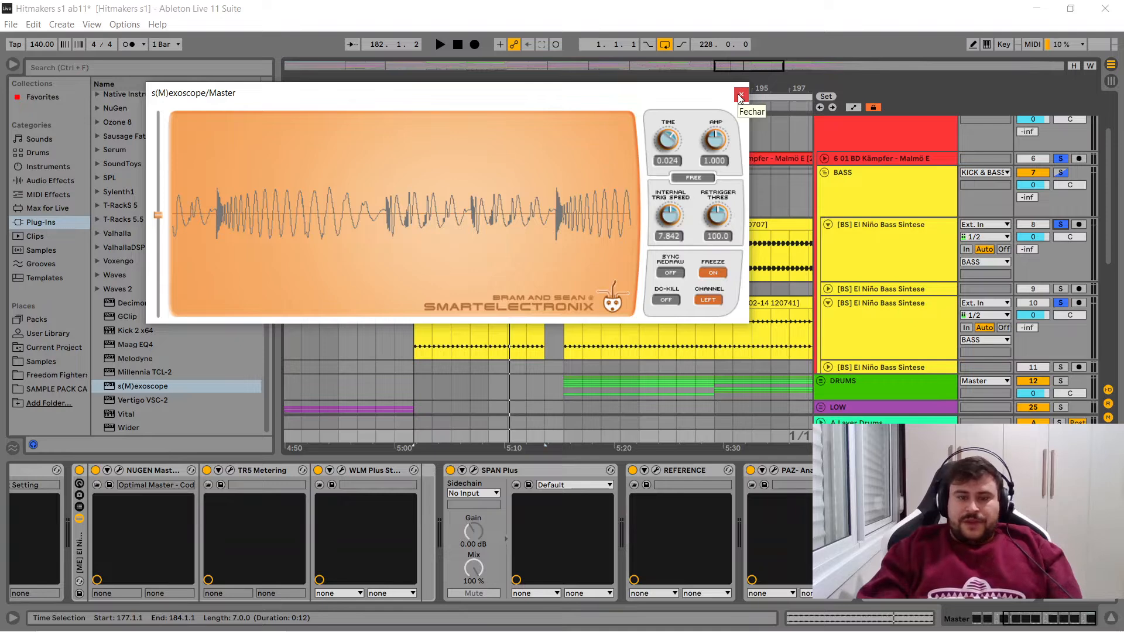
- Unsolo the kick, play bass tracks 8 and 10 with the s(M)exoscope unfrozen, stop playback and close the oscilloscope
click(1061, 159)
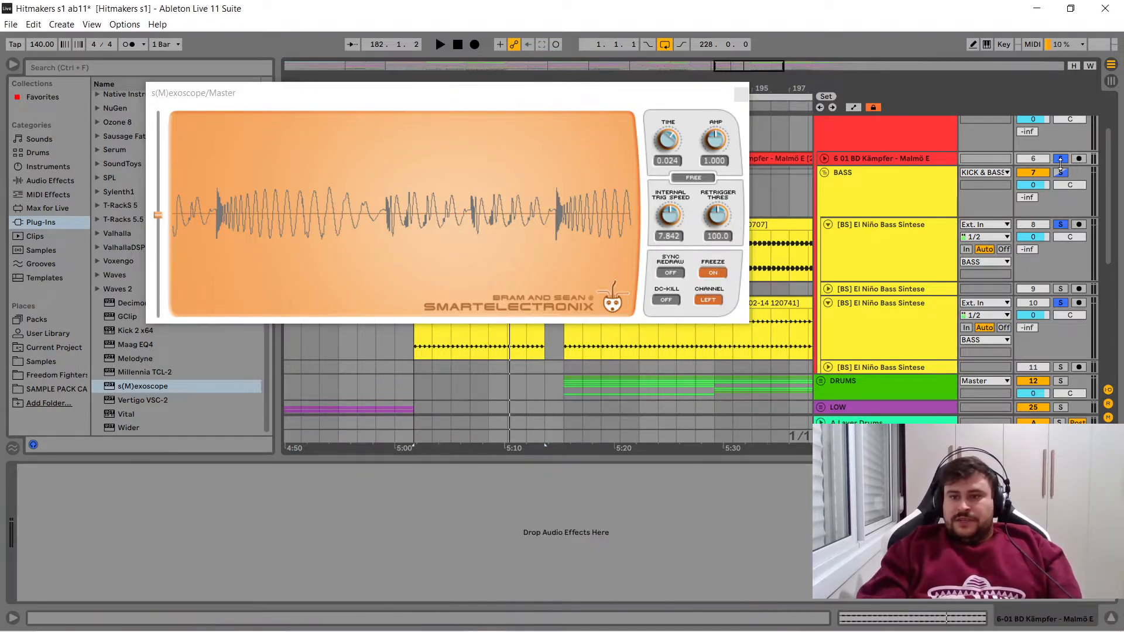
key(space)
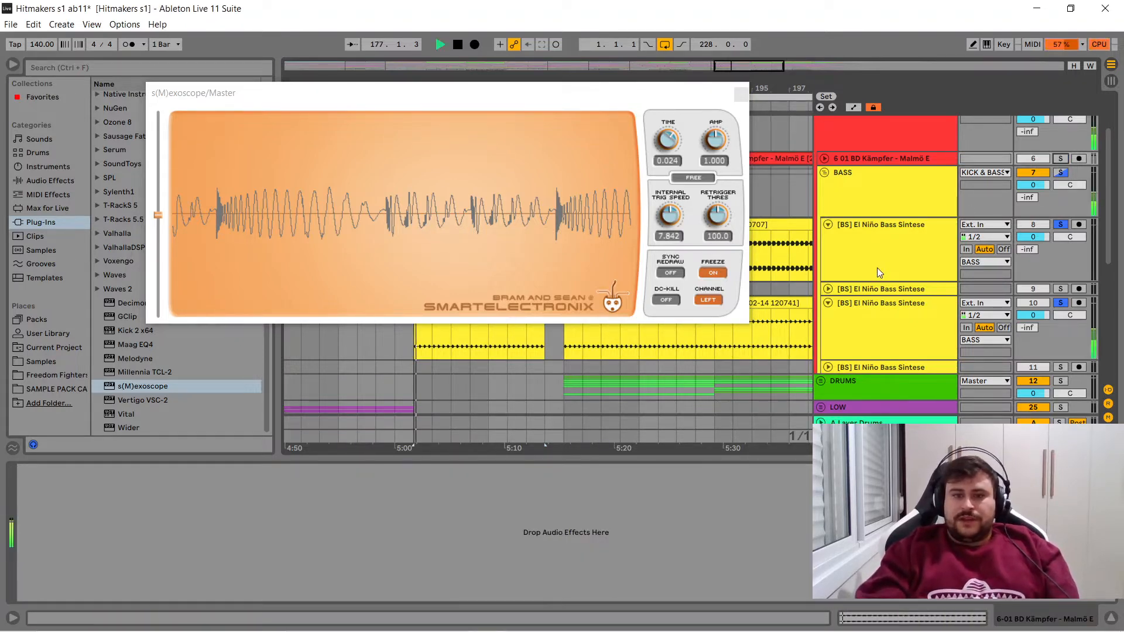
click(714, 274)
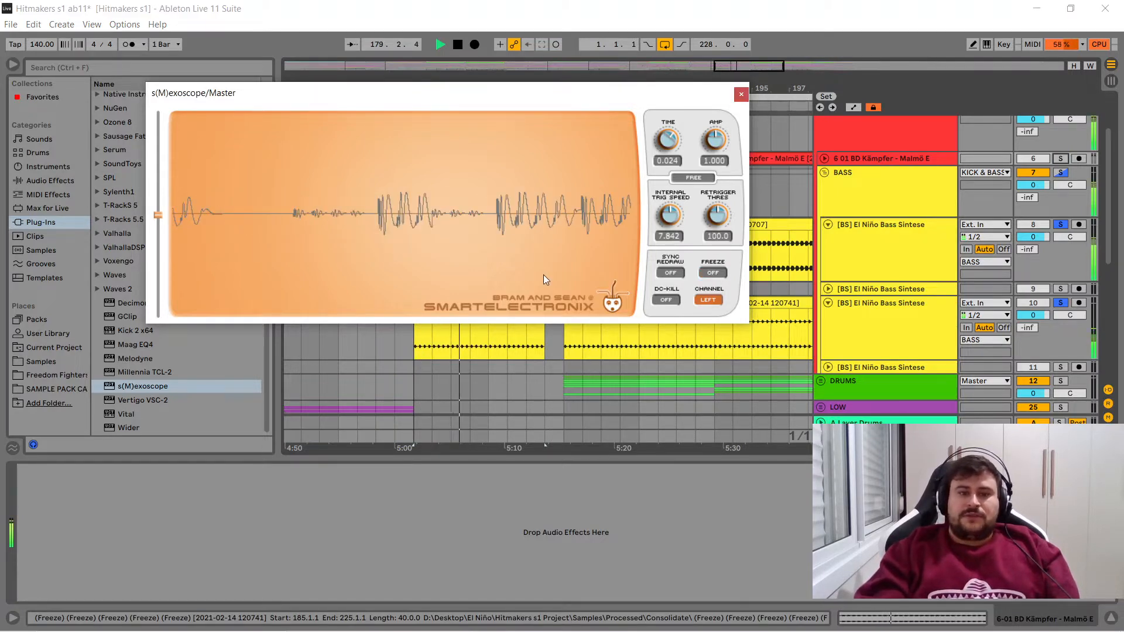
key(space)
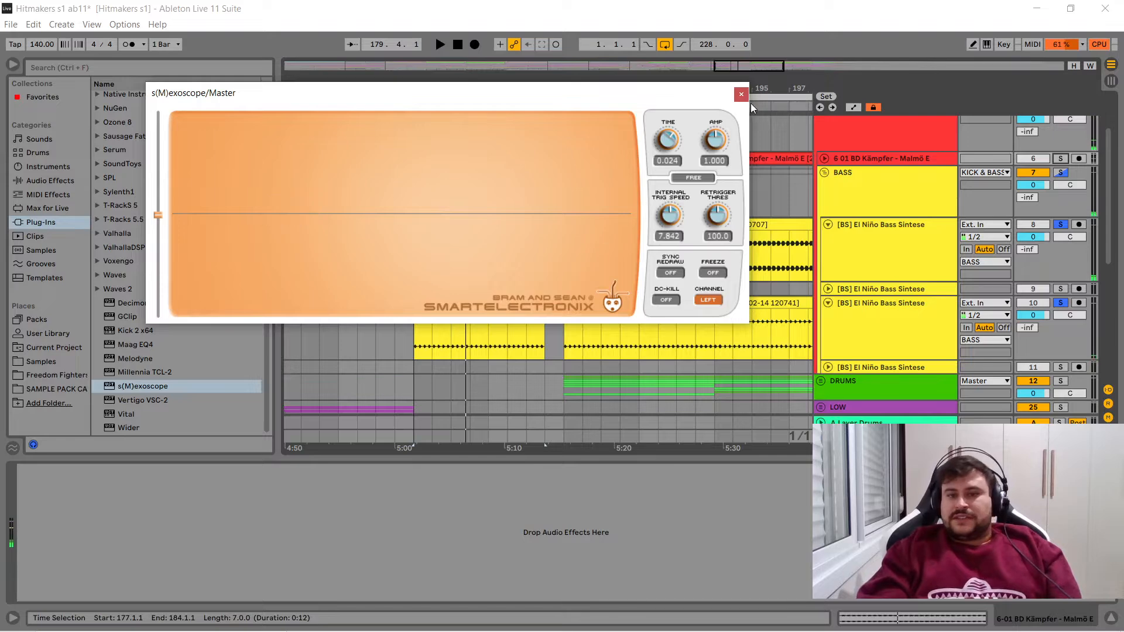
click(742, 95)
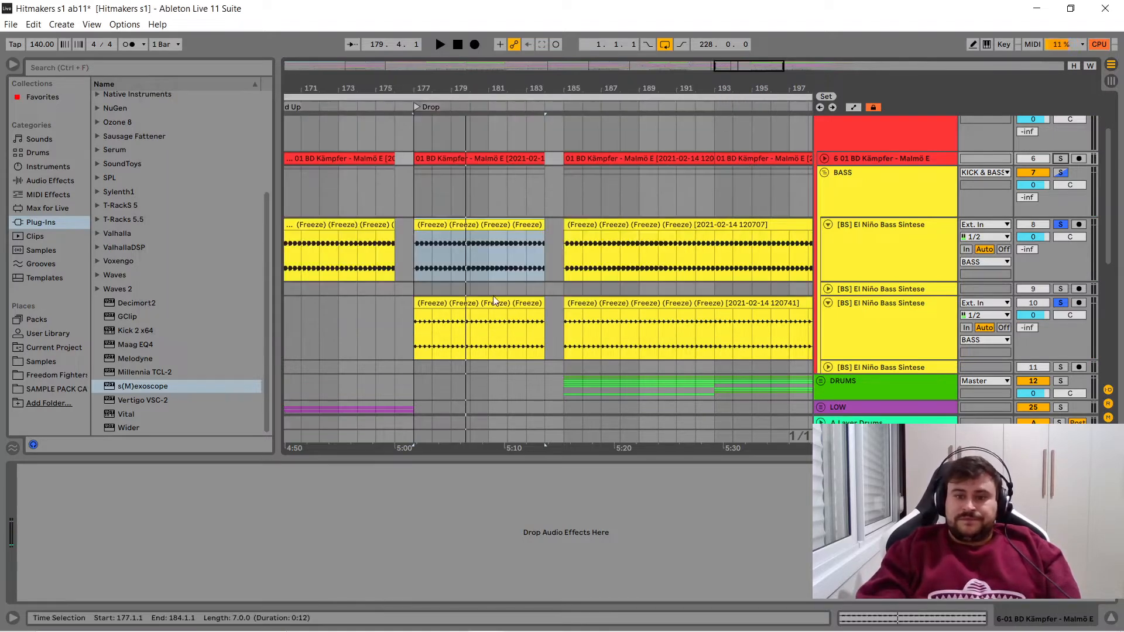
- Open the bar 177 bass clips on tracks 10 and 8 and examine their waveforms up close
click(448, 305)
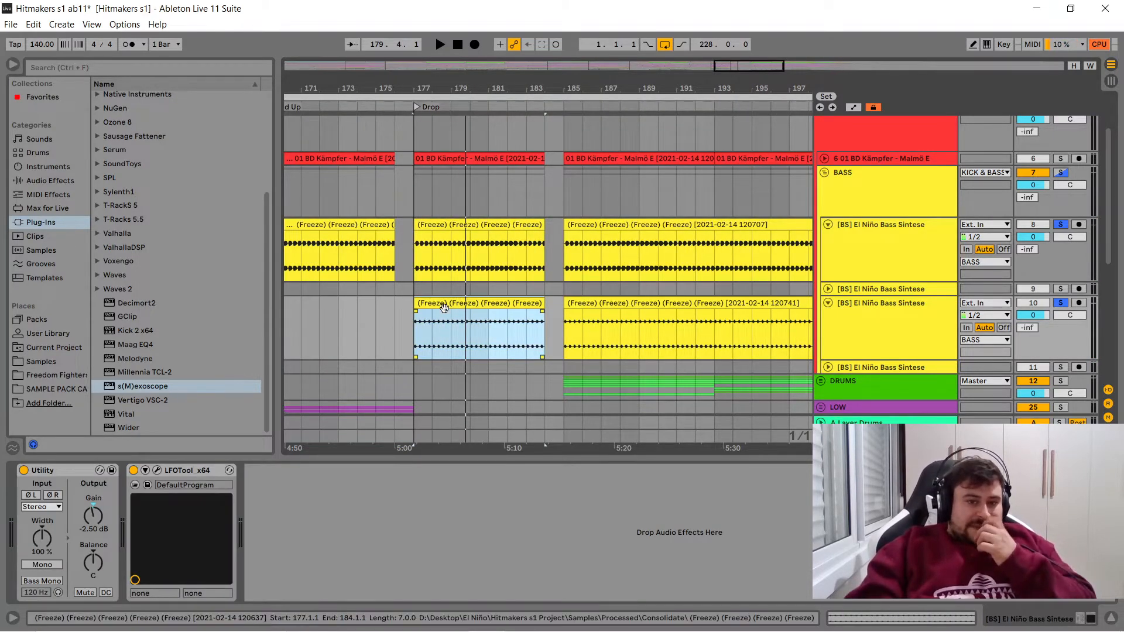
double_click(444, 306)
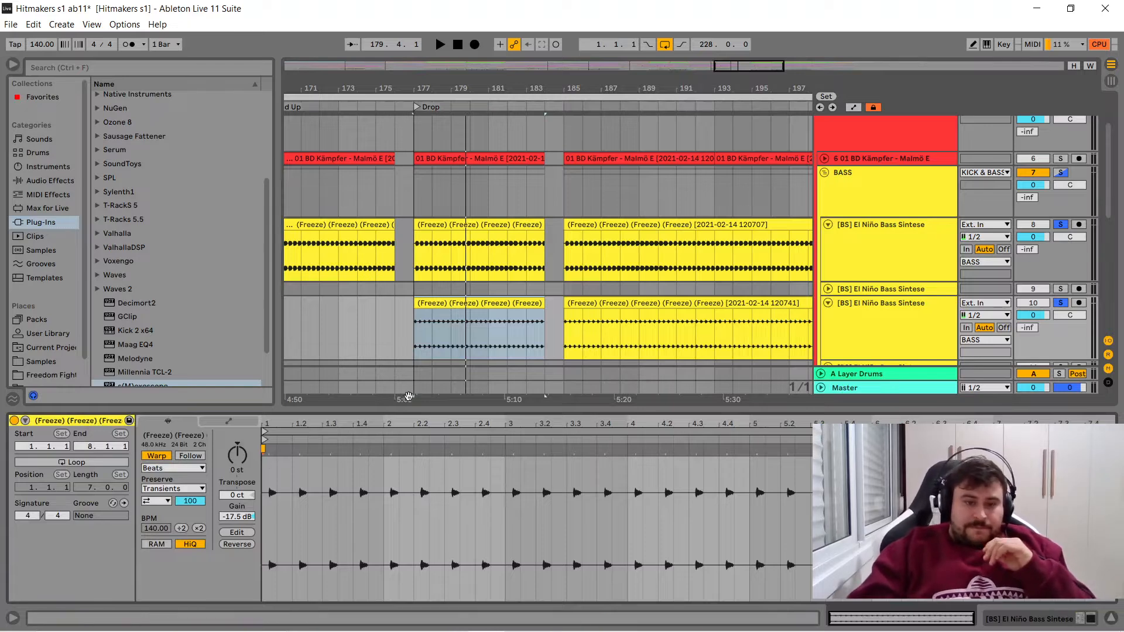
drag(439, 89, 437, 188)
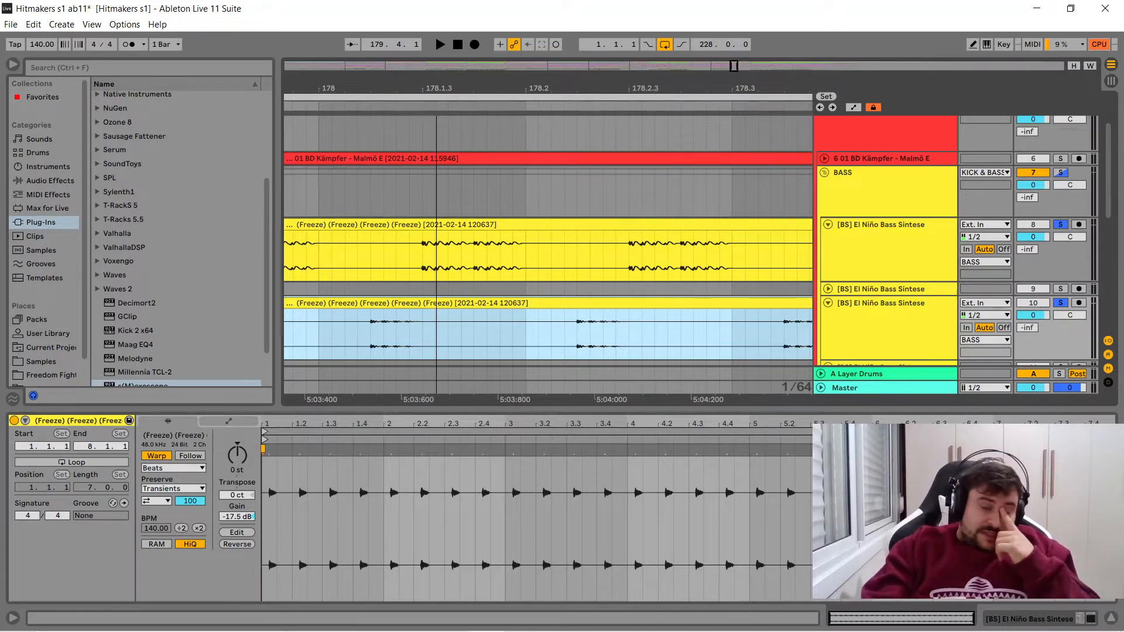
drag(437, 189, 549, 88)
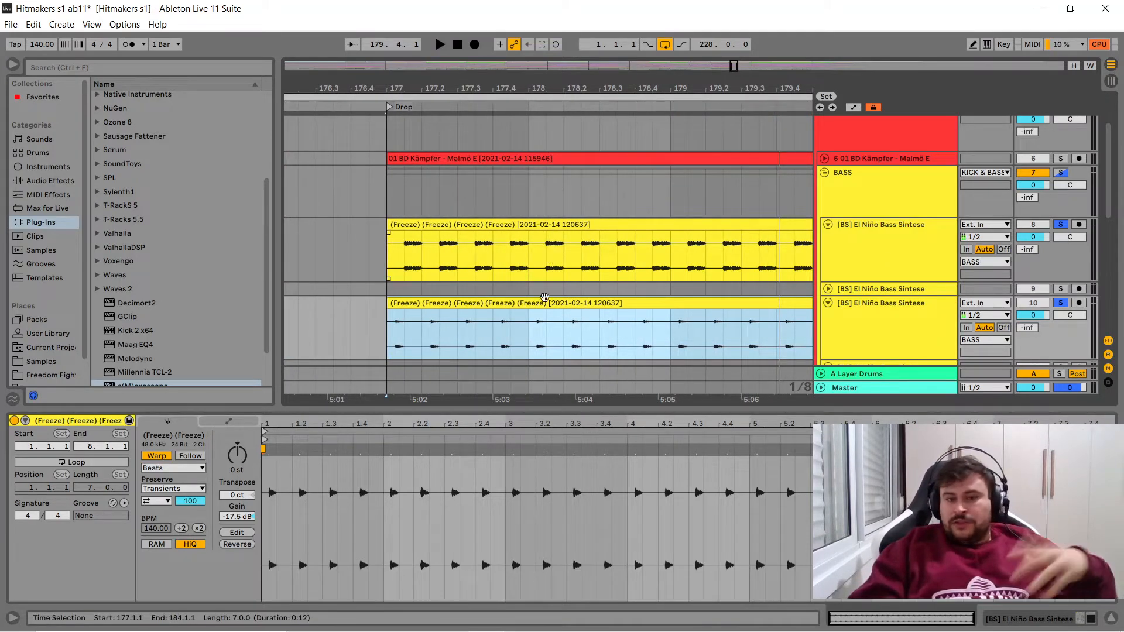
click(548, 224)
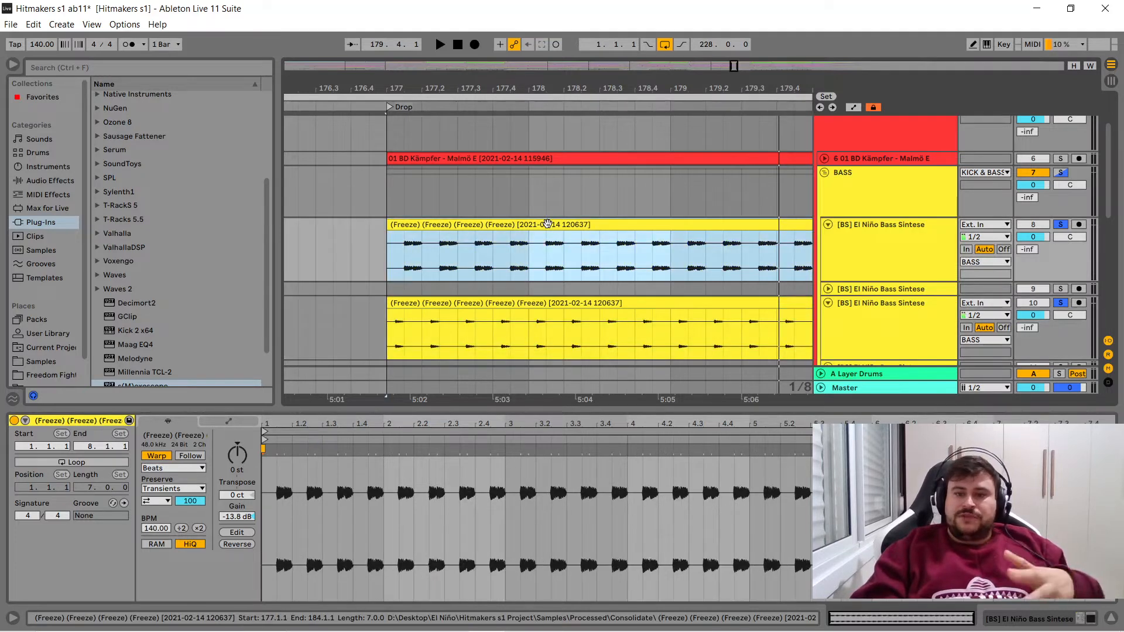
- Clear the solos on the bass tracks, fold tracks 8 and 10, and collapse the BASS group
click(1060, 305)
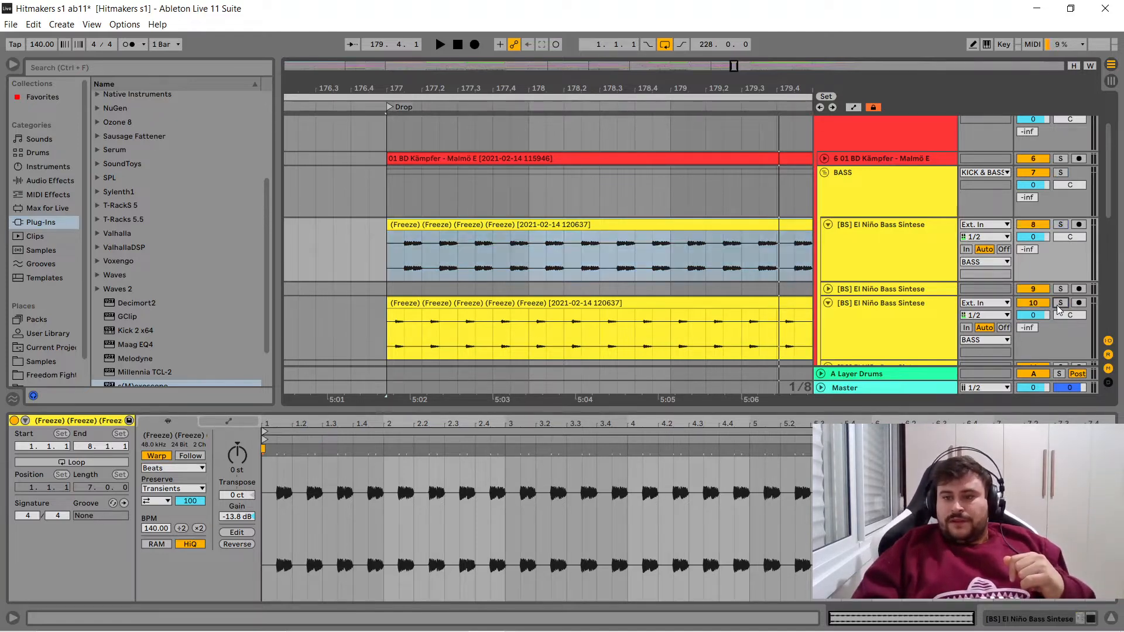
click(829, 302)
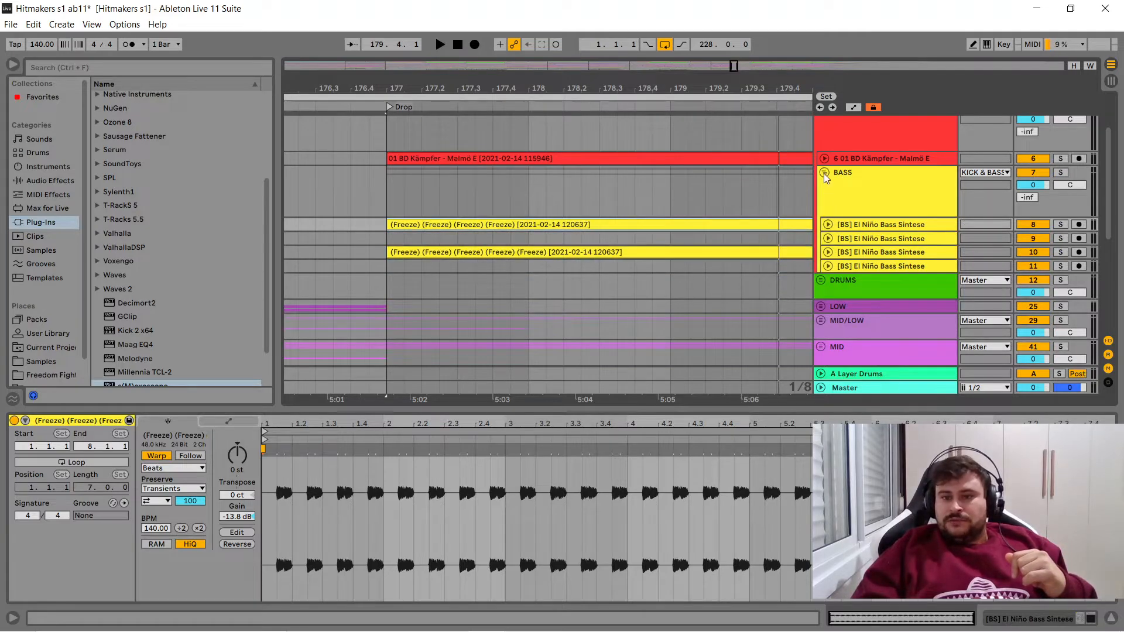
click(825, 172)
drag(1108, 188, 1104, 145)
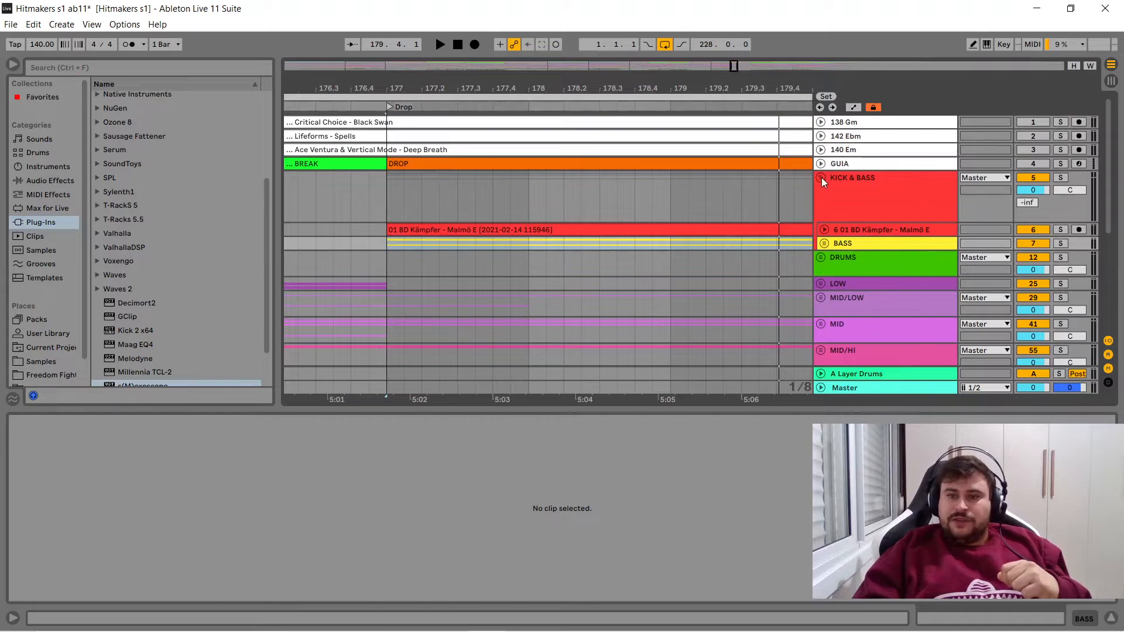
click(824, 243)
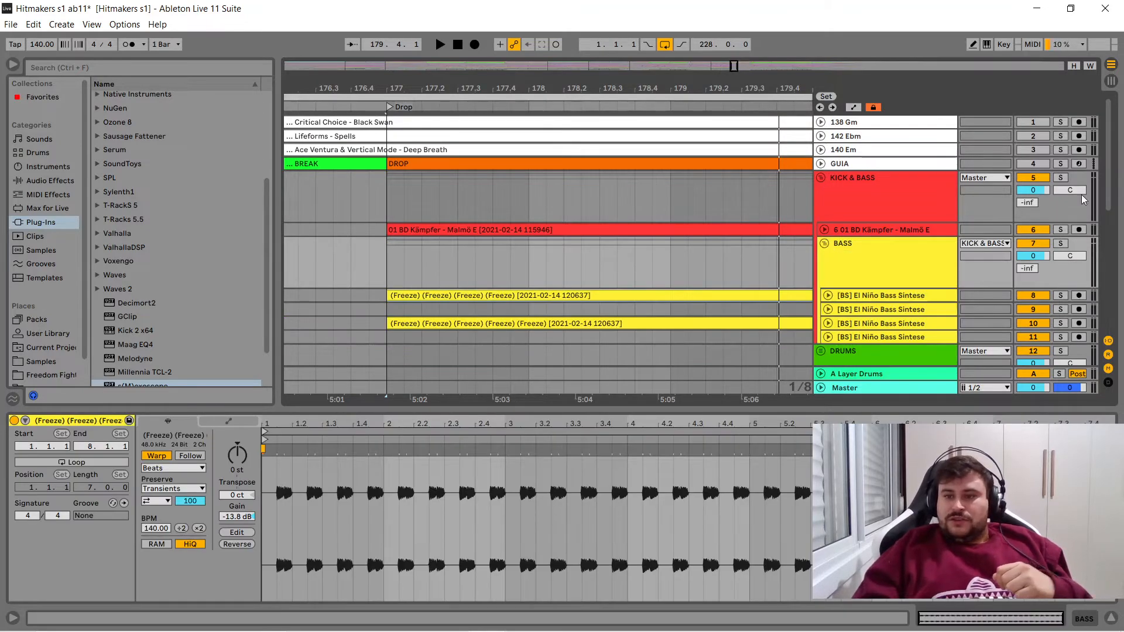
scroll(1108, 186, down, 3)
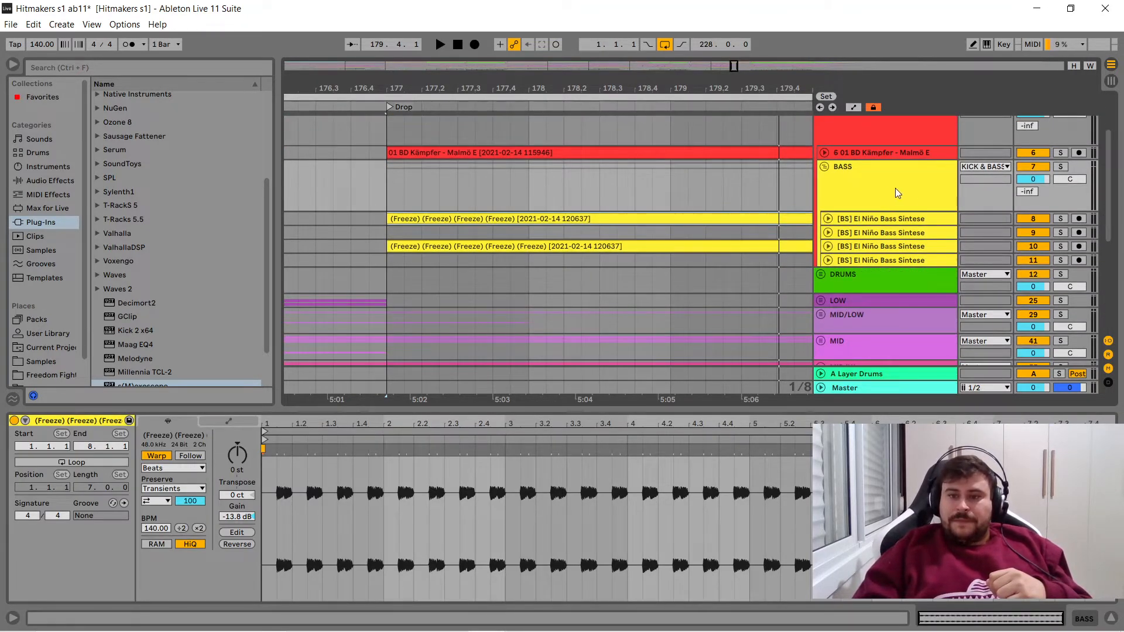
click(824, 167)
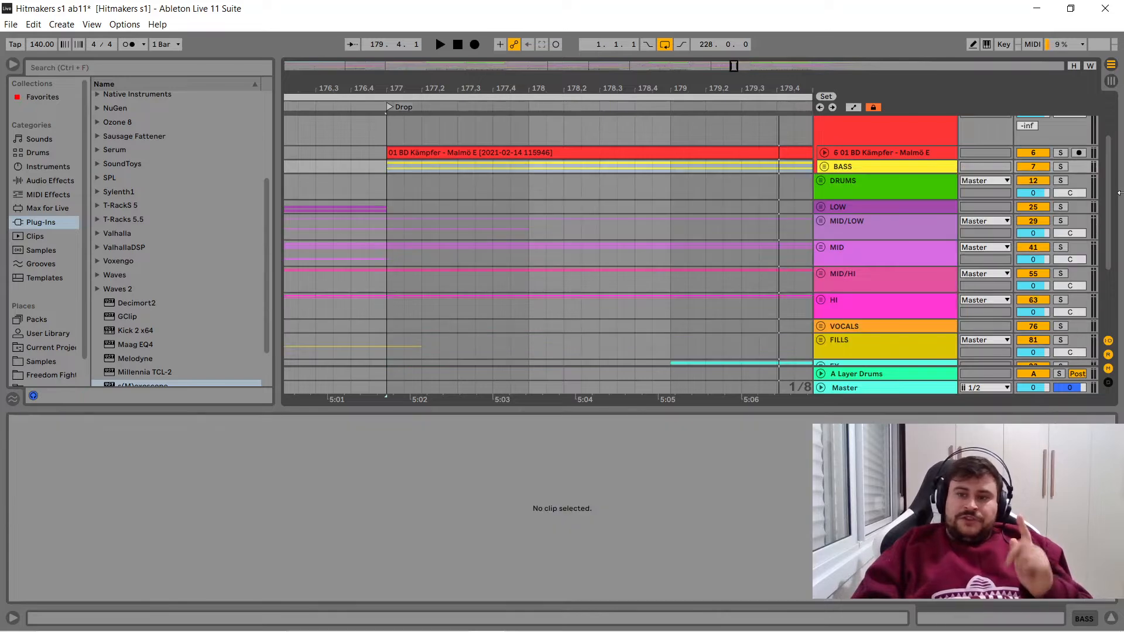
- Expand the MIDIS group, look through its tracks down to 125 Ride 02, and return to the KICK & BASS group
scroll(1108, 199, down, 5)
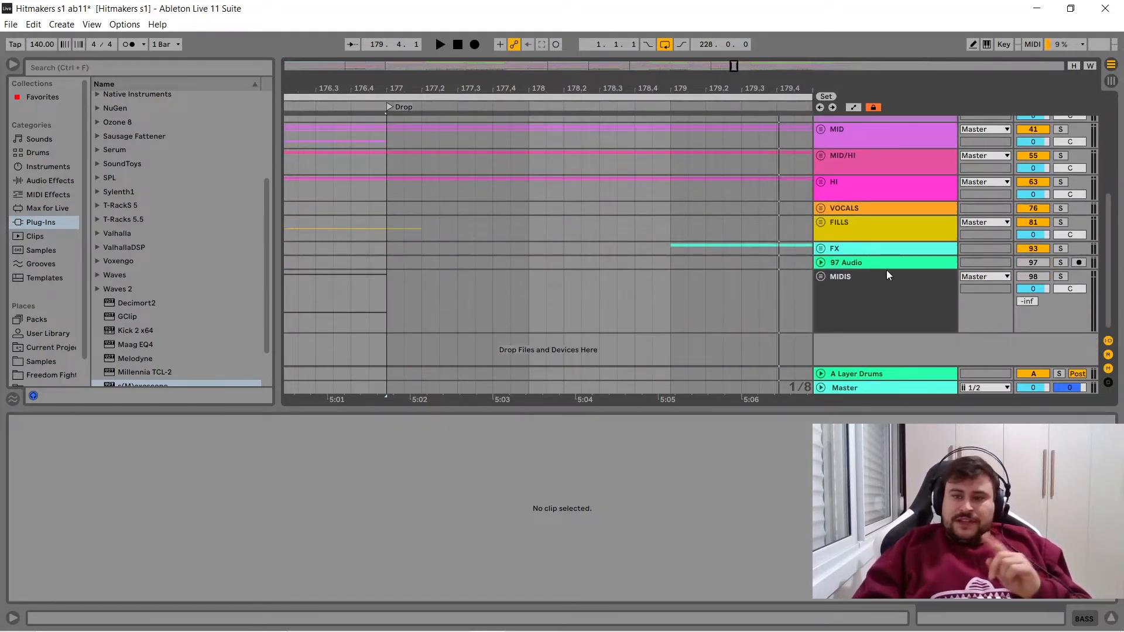
click(821, 277)
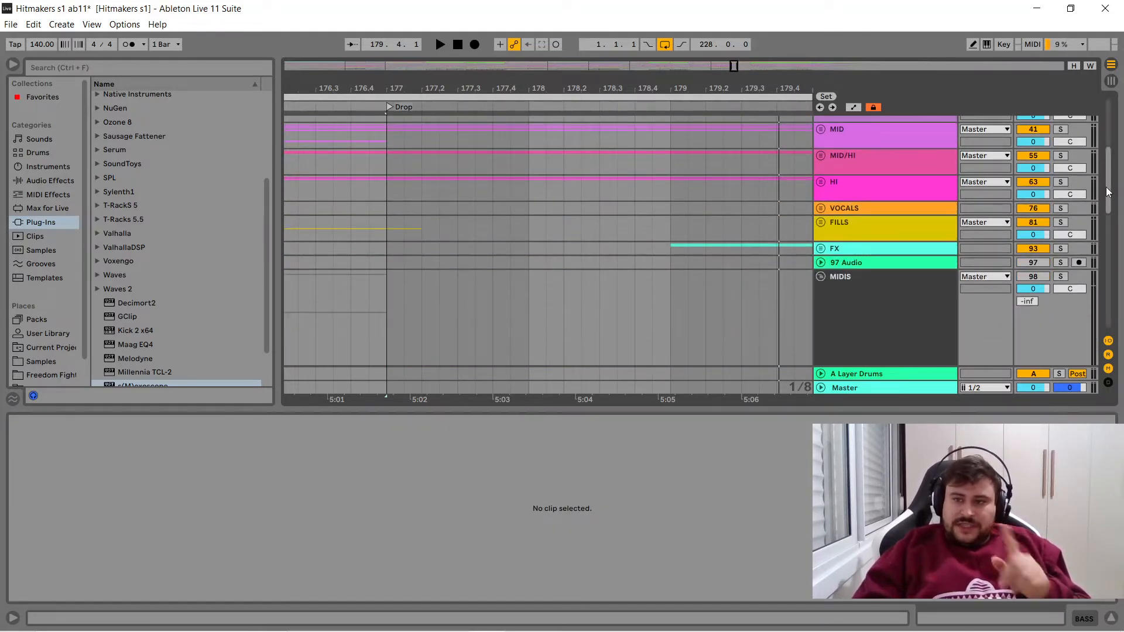
drag(1109, 190, 1063, 303)
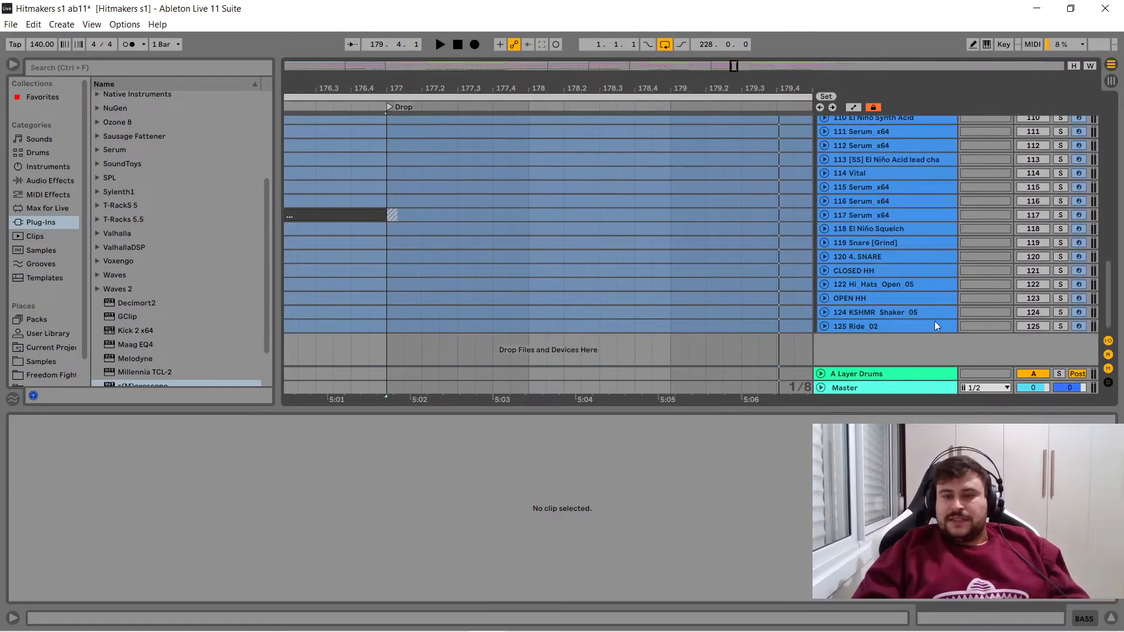
drag(1108, 296, 1102, 142)
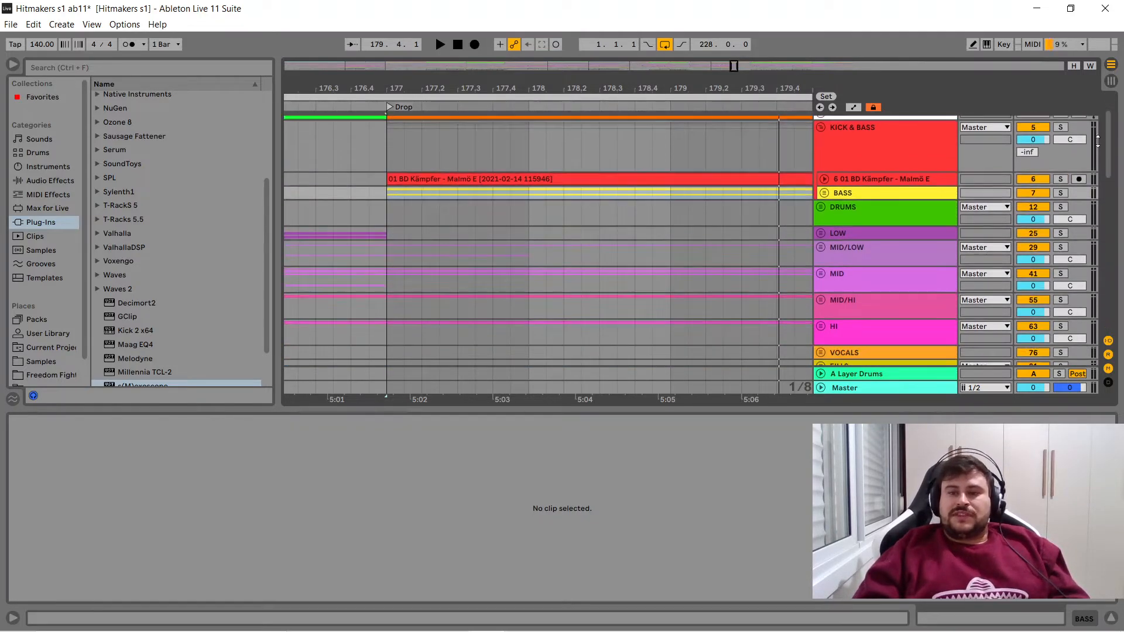
- Expand the BASS group, unfold tracks 8 and 10 to compare their waveforms, and fold both again
click(821, 191)
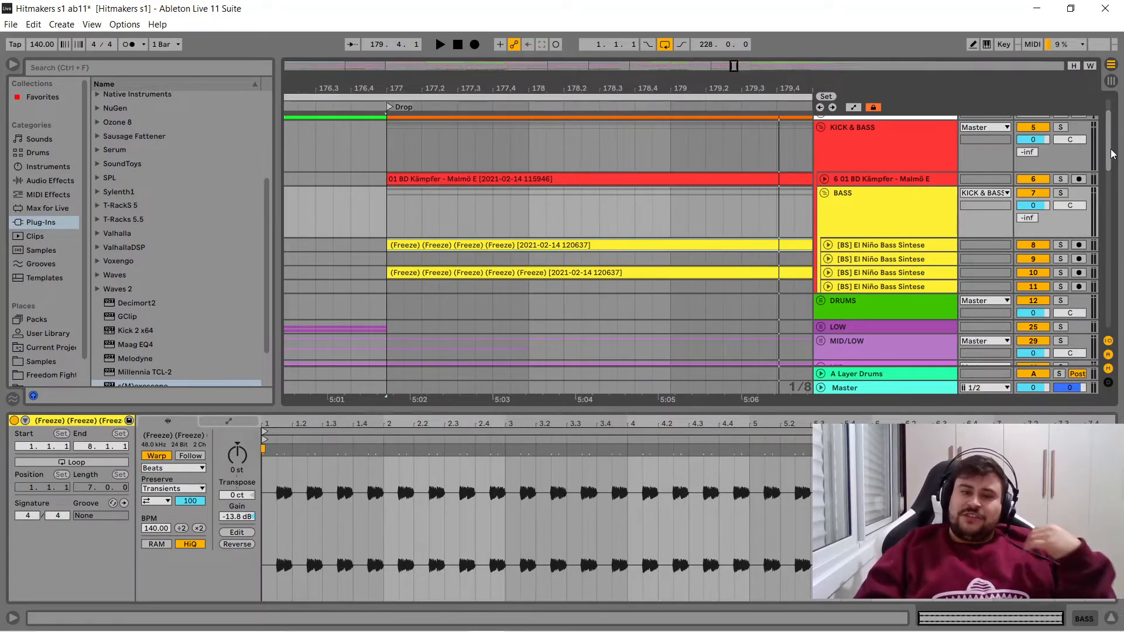
drag(1113, 154, 1112, 164)
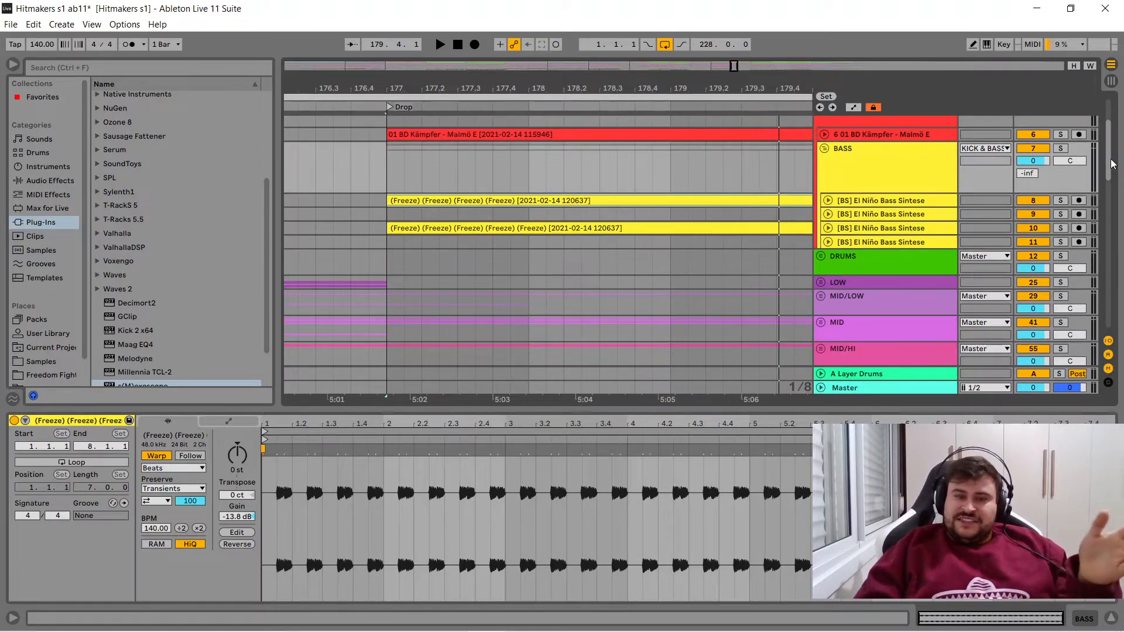
click(868, 204)
click(828, 200)
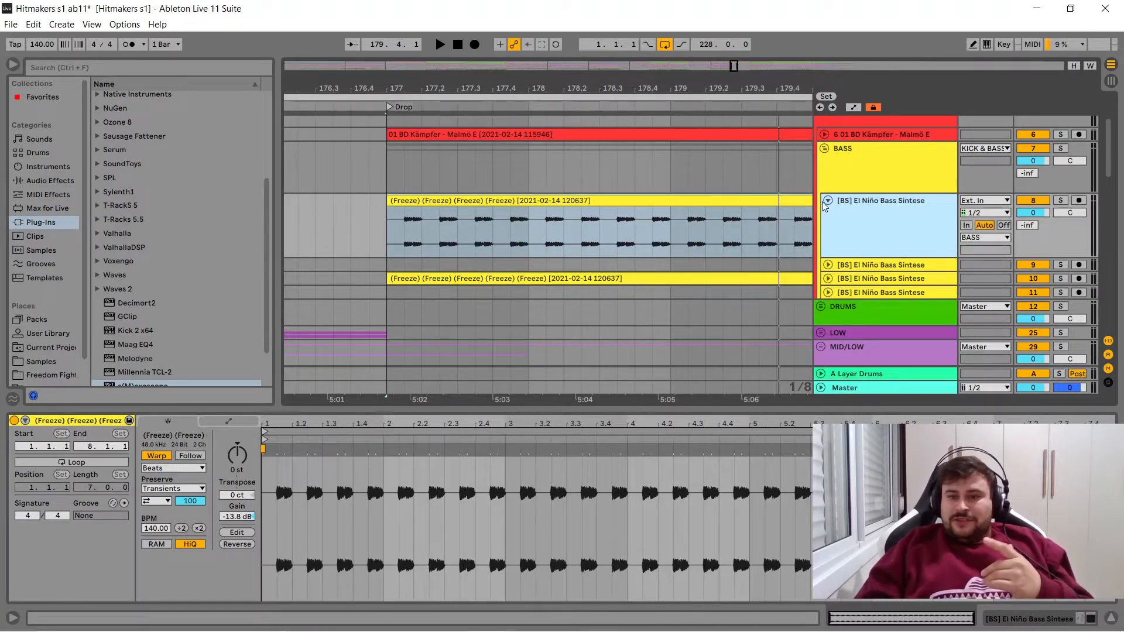
click(828, 279)
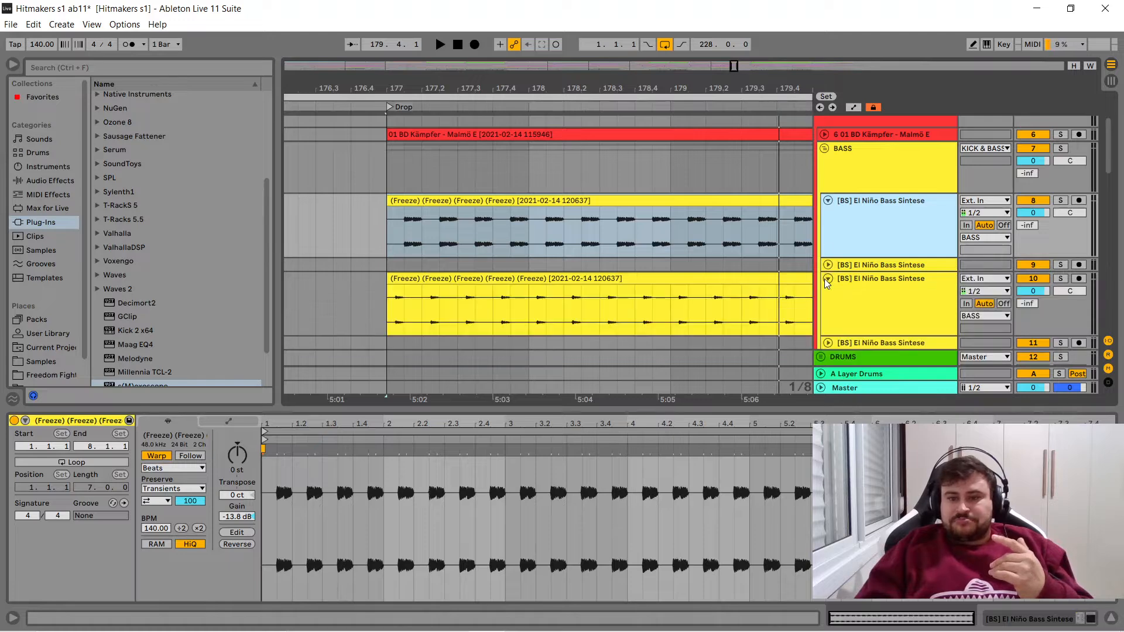
click(828, 200)
click(828, 228)
- Go to the drop at bar 41, unfold bass track 9, select its clip and examine the first bass note
drag(484, 97, 447, 233)
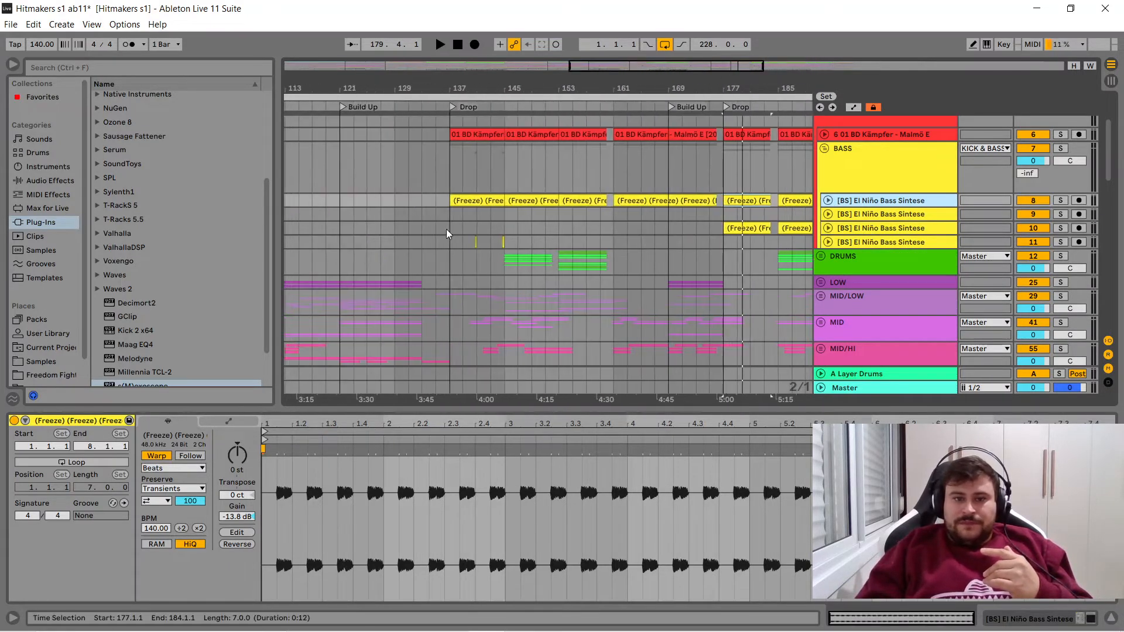
click(468, 201)
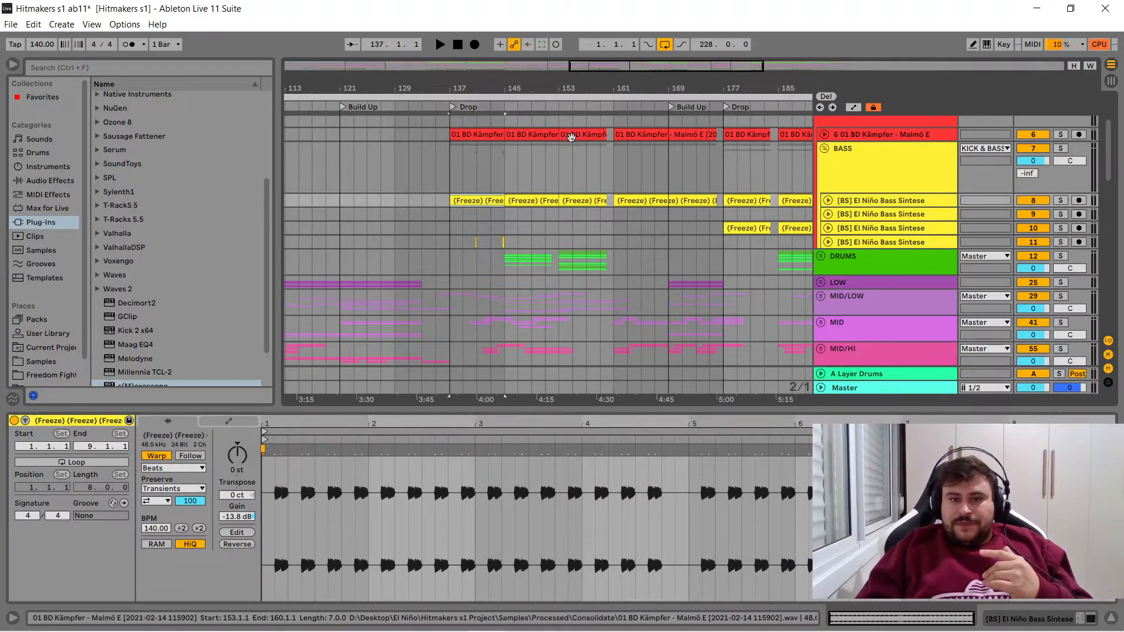
drag(483, 85, 483, 30)
drag(357, 86, 558, 194)
click(828, 215)
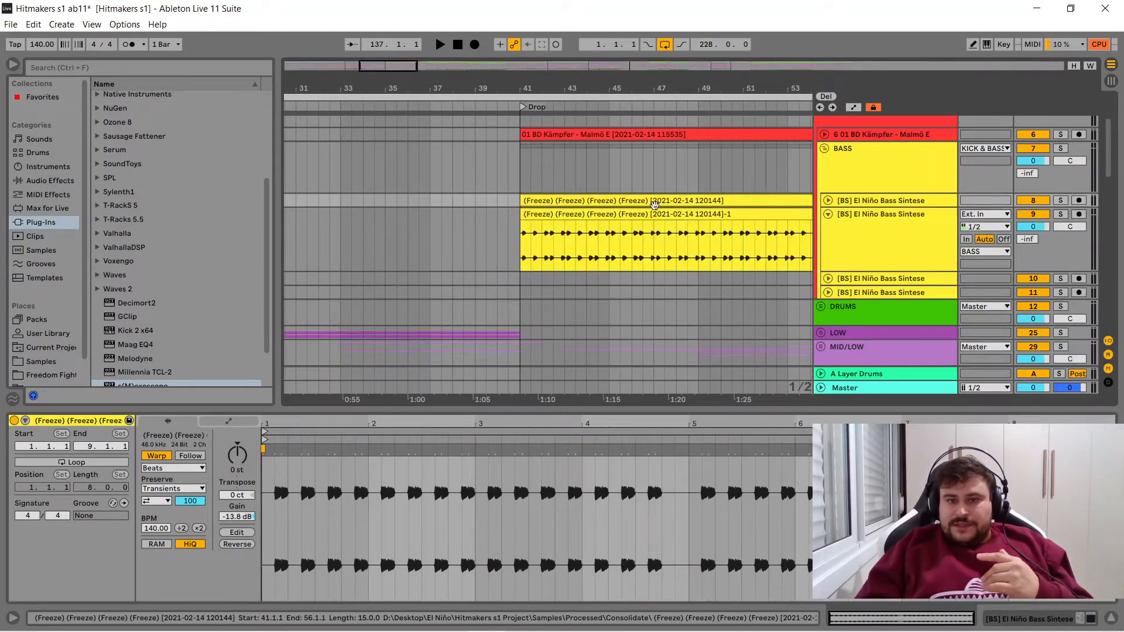
click(566, 215)
drag(525, 84, 635, 234)
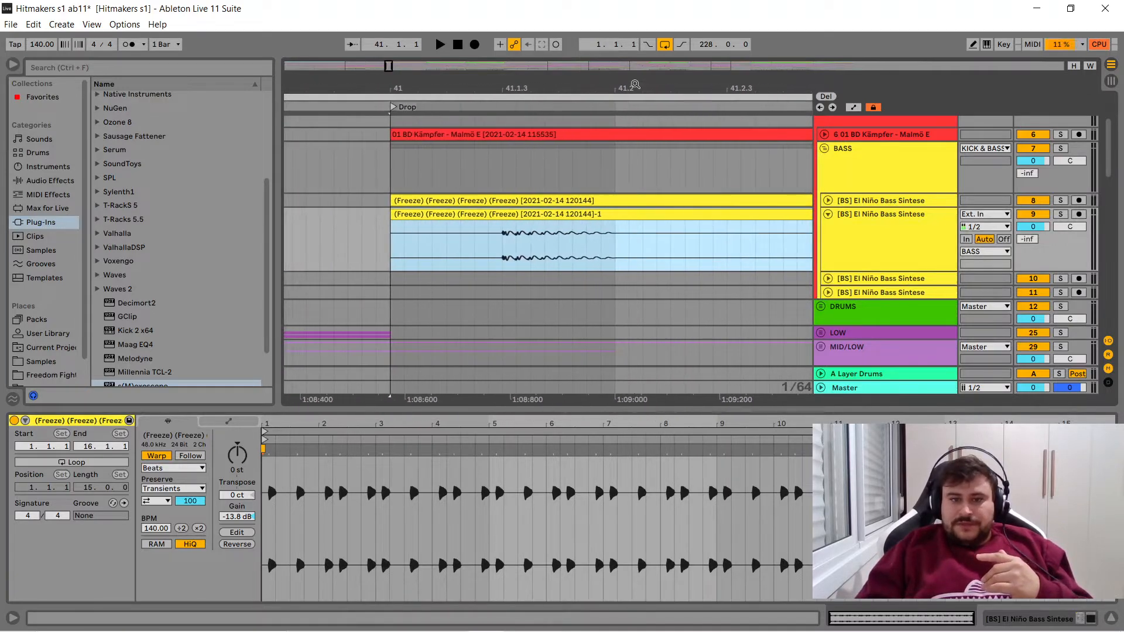
- Search the whole browser library for "tuner" and add the Tuner device to bass track 9
click(195, 68)
text(uner)
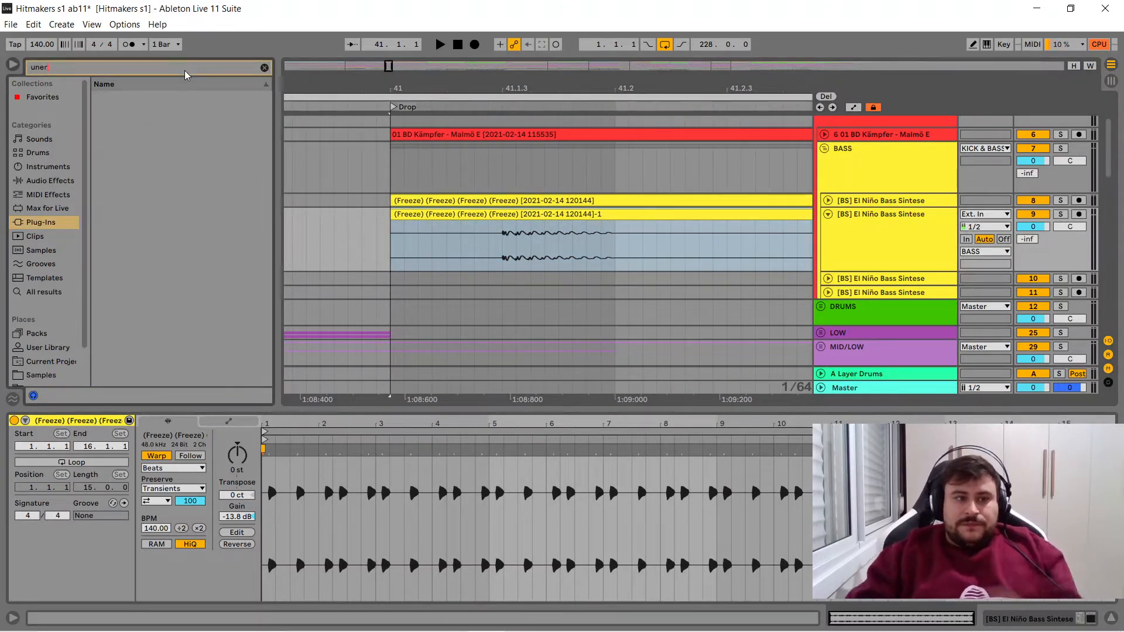
key(BackSpace)
key(BackSpace)
key(BackSpace)
key(BackSpace)
text(tuner)
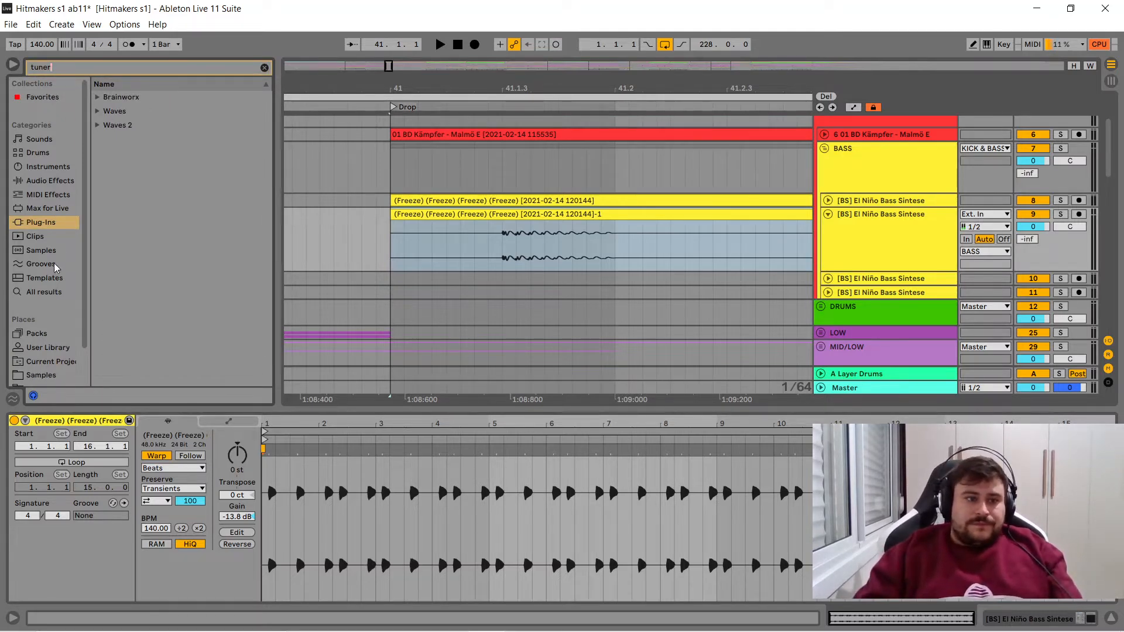
click(44, 292)
click(124, 99)
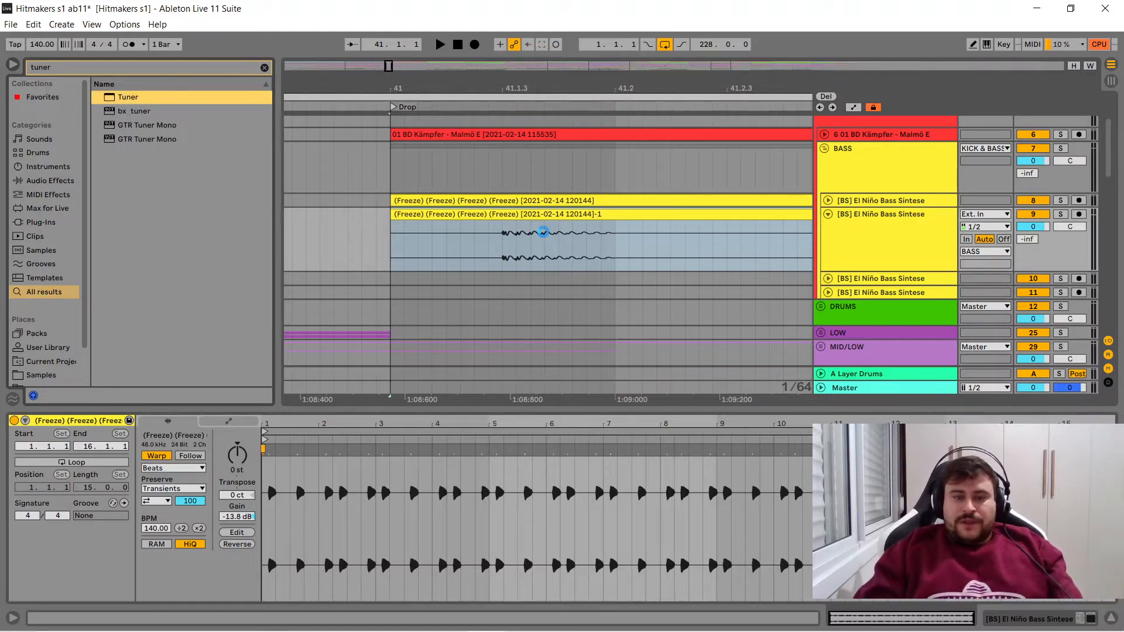
drag(543, 232, 543, 232)
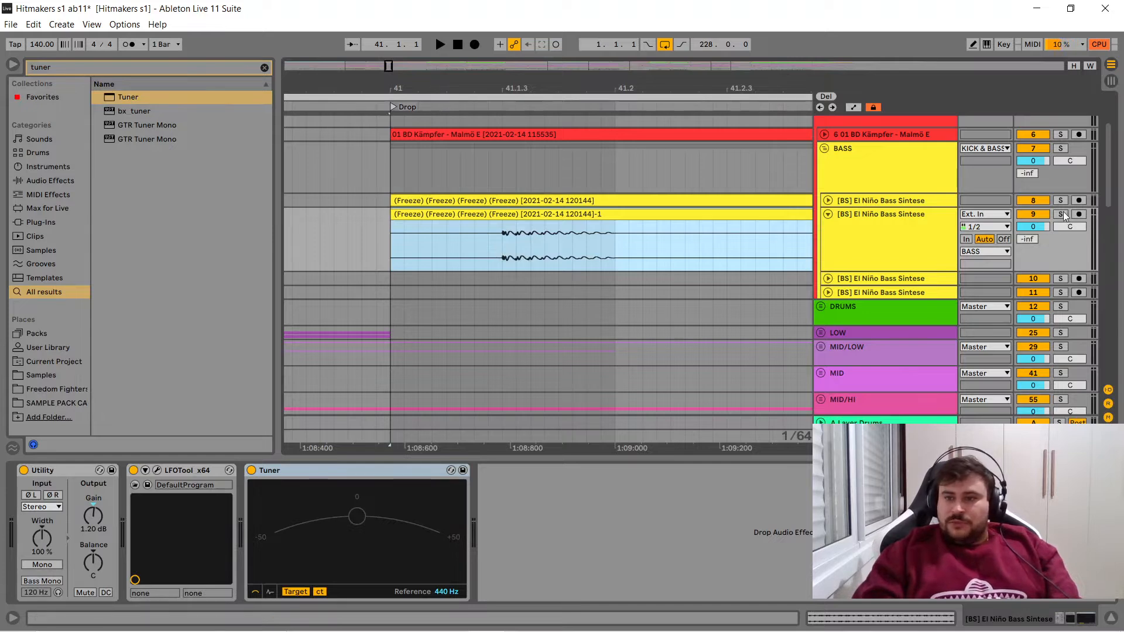
- Solo bass track 9, play it from bar 41 to check its pitch in Tuner, stop playback and clear the solo
click(1060, 214)
key(space)
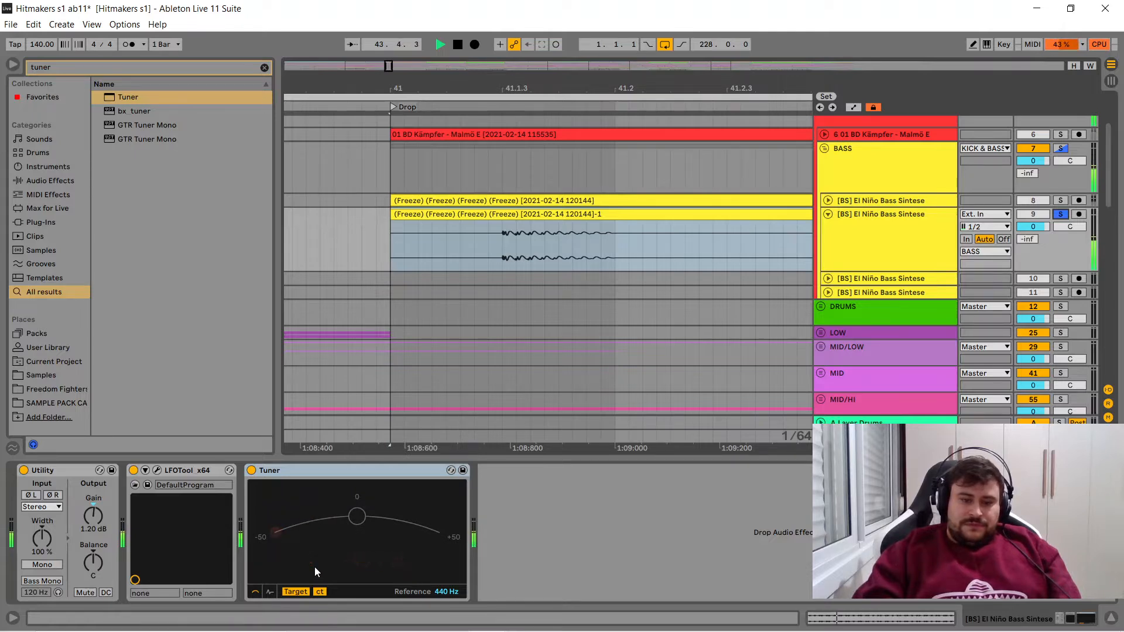
key(space)
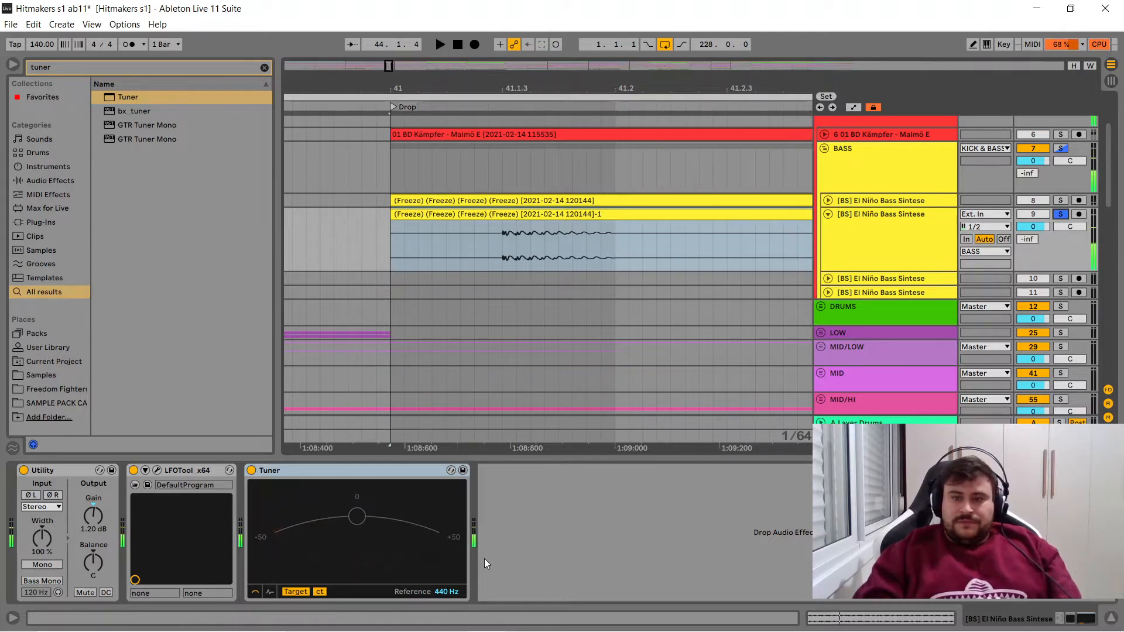
click(1062, 214)
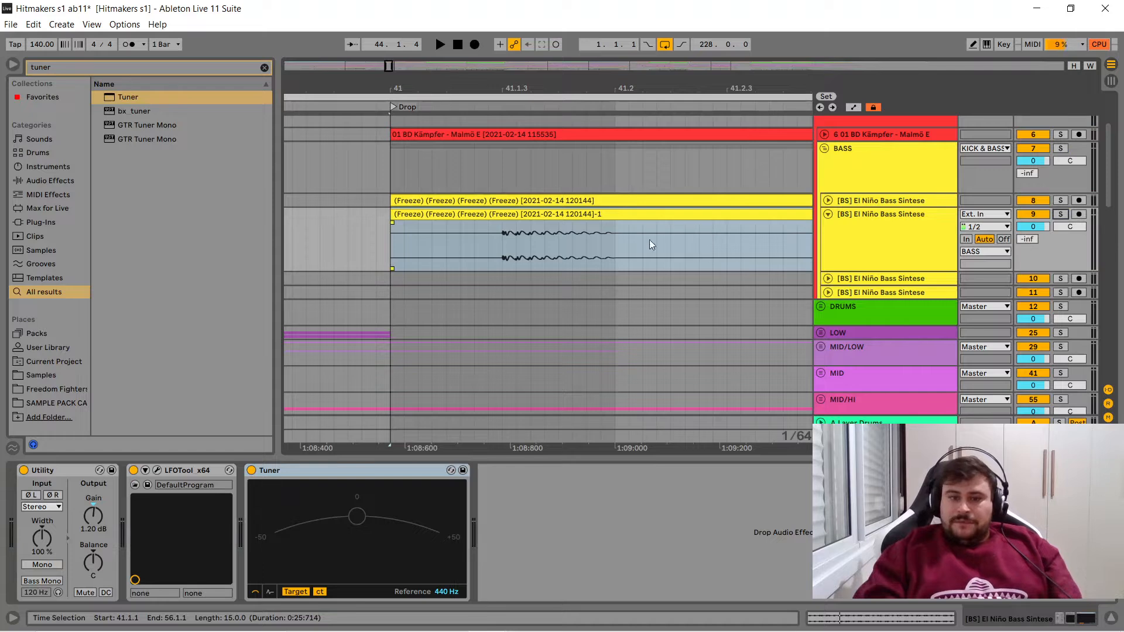
- Remove the Tuner from bass track 9 and insert a new MIDI track directly after it
click(347, 477)
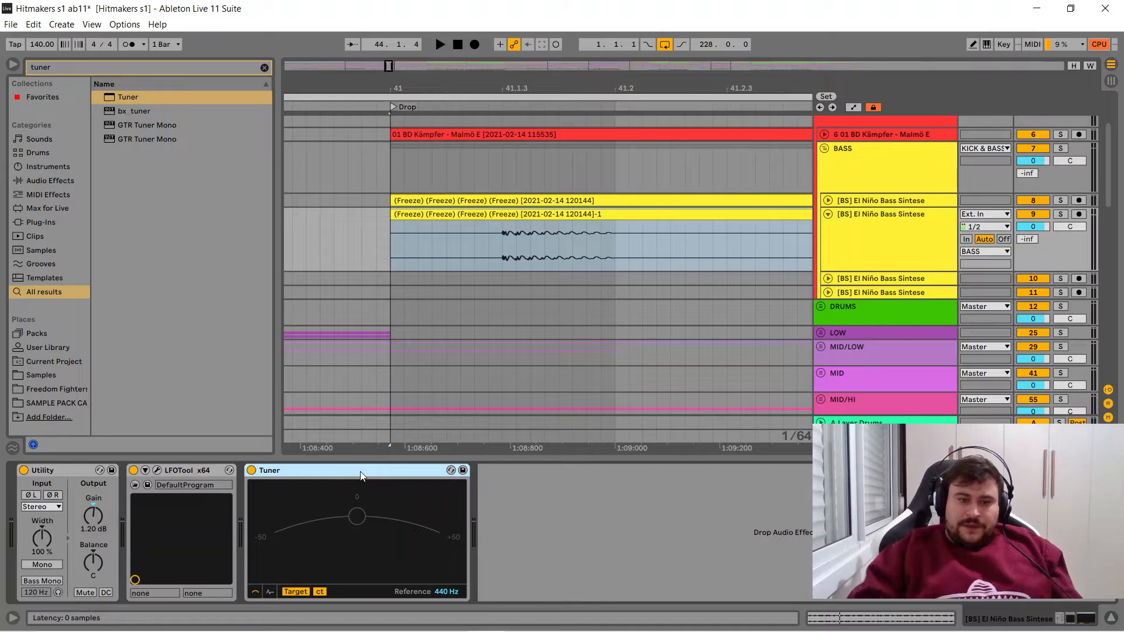
key(Delete)
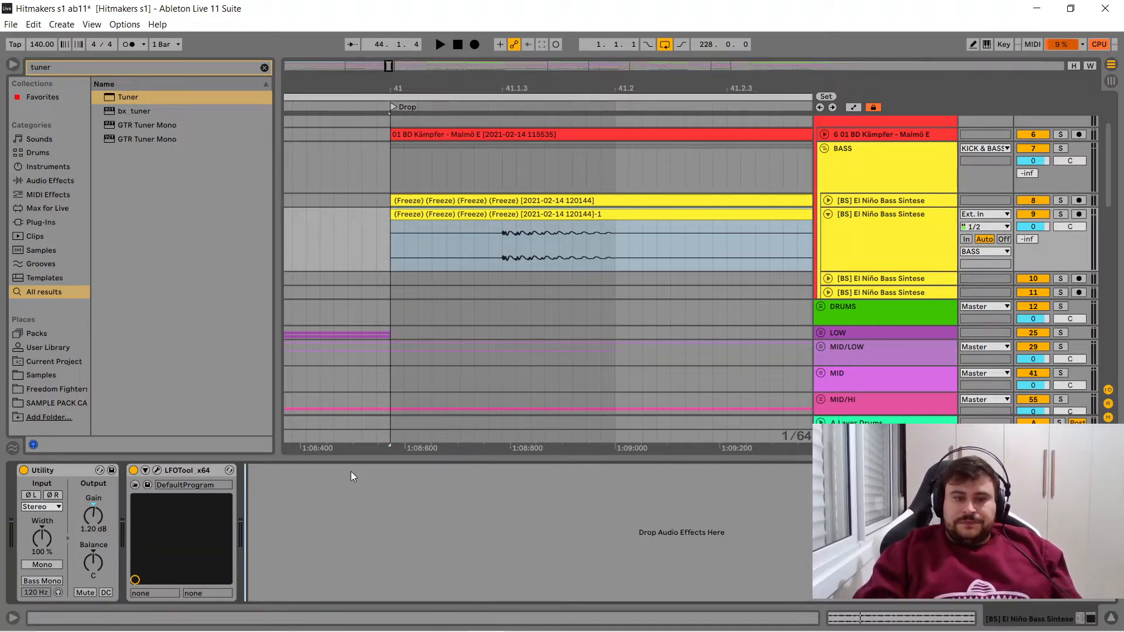
click(885, 234)
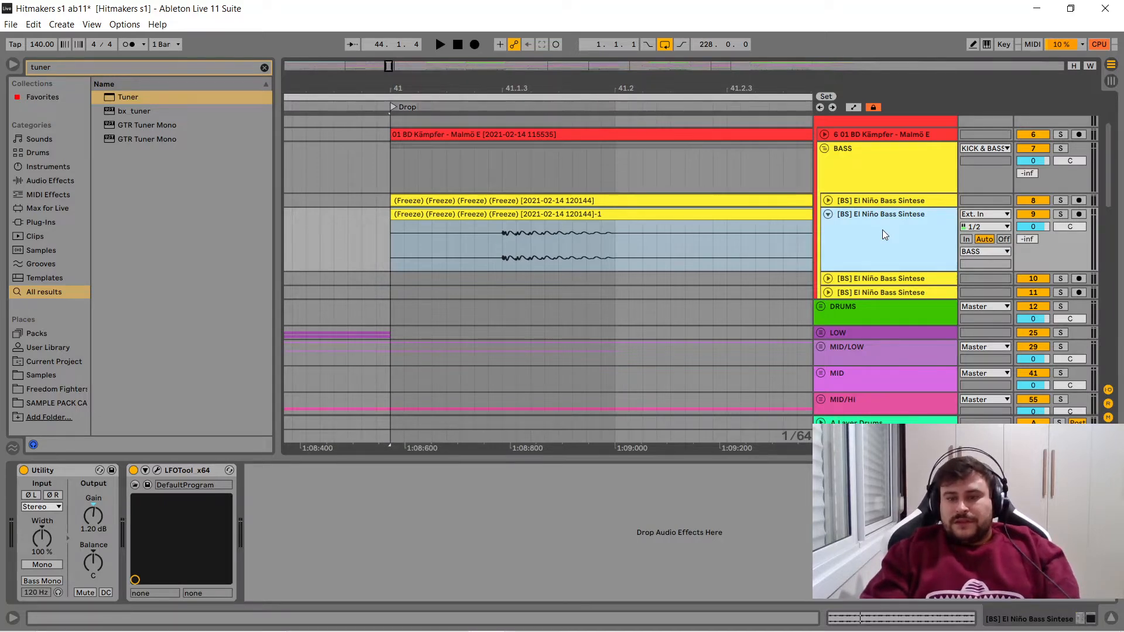
key(ctrl+shift+t)
click(827, 291)
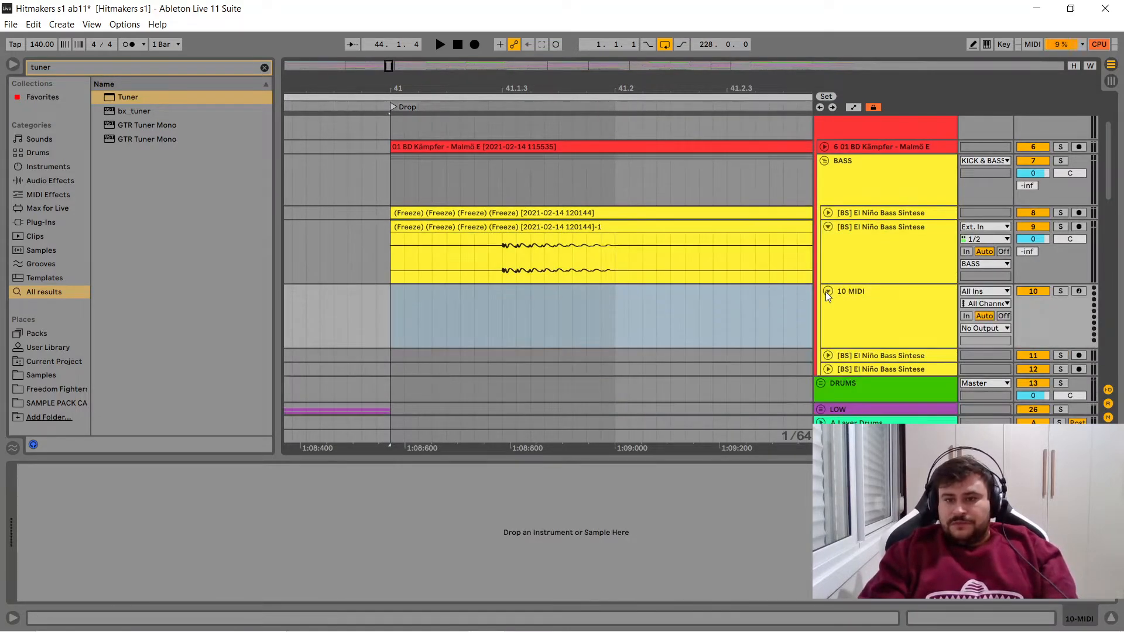
- Search the whole library for "[bs]" and load [BS] El Niño Bass Sintese.adg onto the new MIDI track, closing the Serum window
click(265, 66)
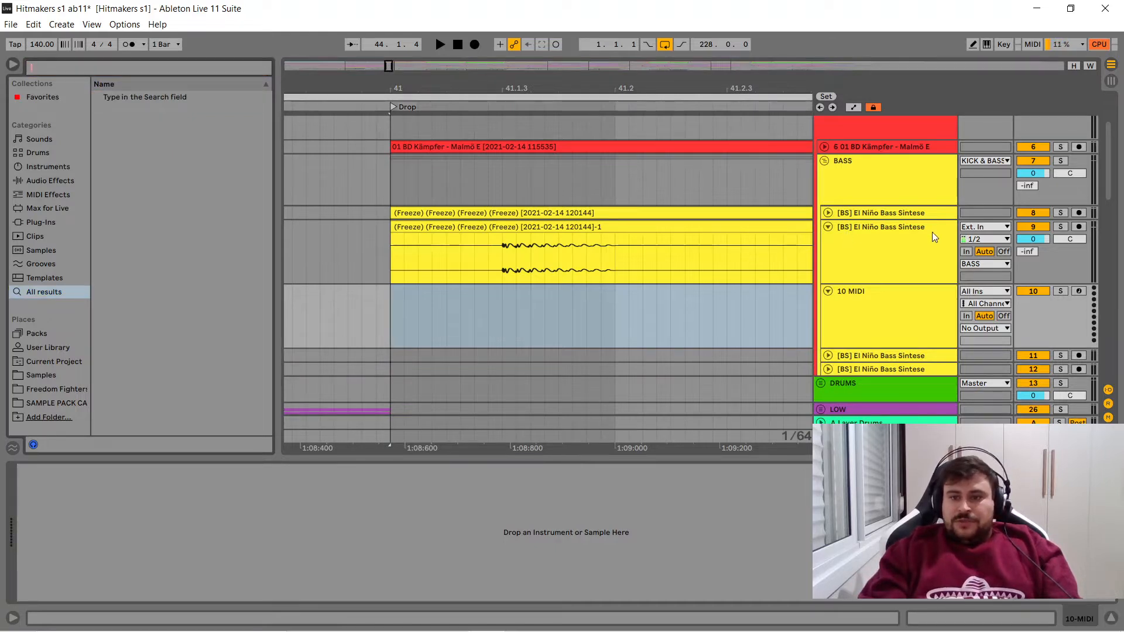
text([bs])
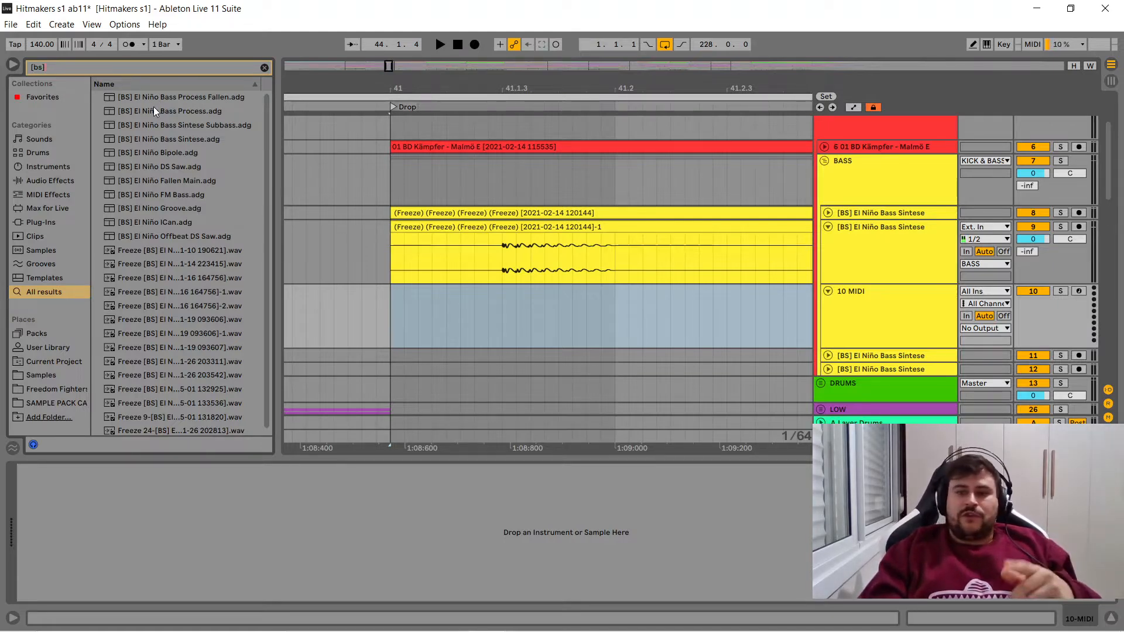
click(163, 140)
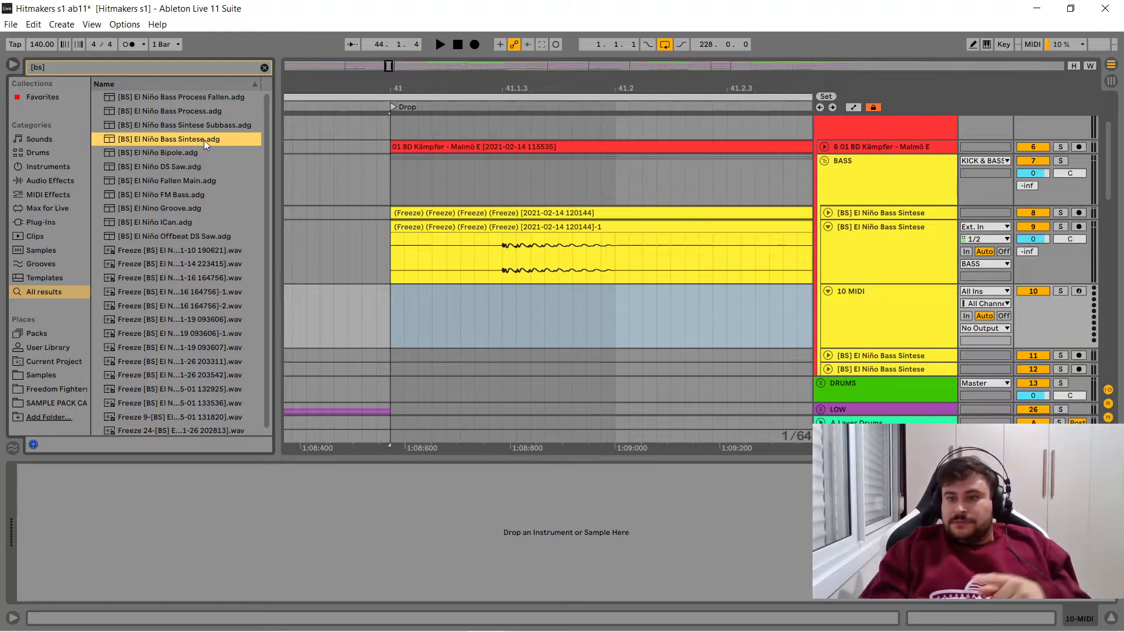
drag(438, 324, 440, 323)
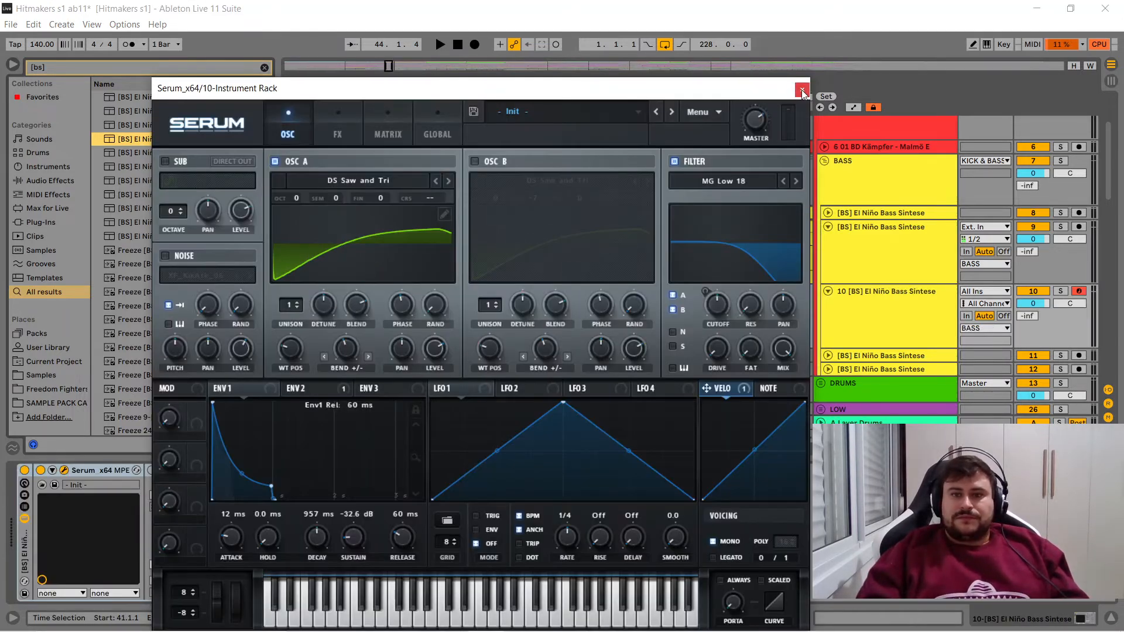
click(801, 89)
- Create a one-beat MIDI clip at 41.1.1 on track 10 containing an F0 note from 1.1.2 to 1.2.1
drag(392, 310, 654, 321)
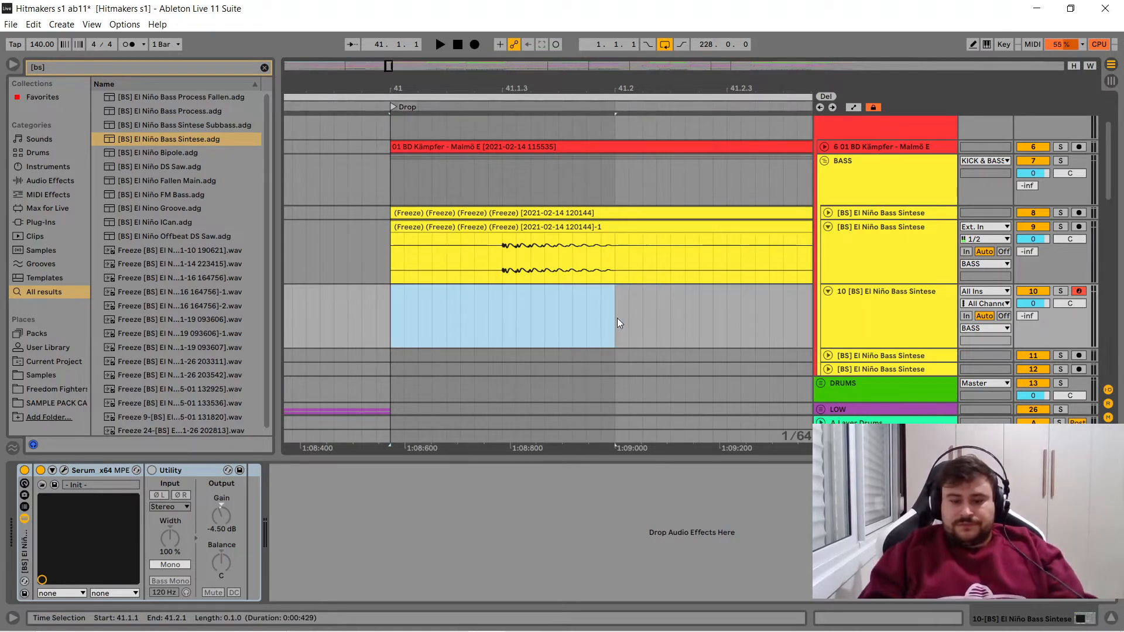
key(ctrl+shift+m)
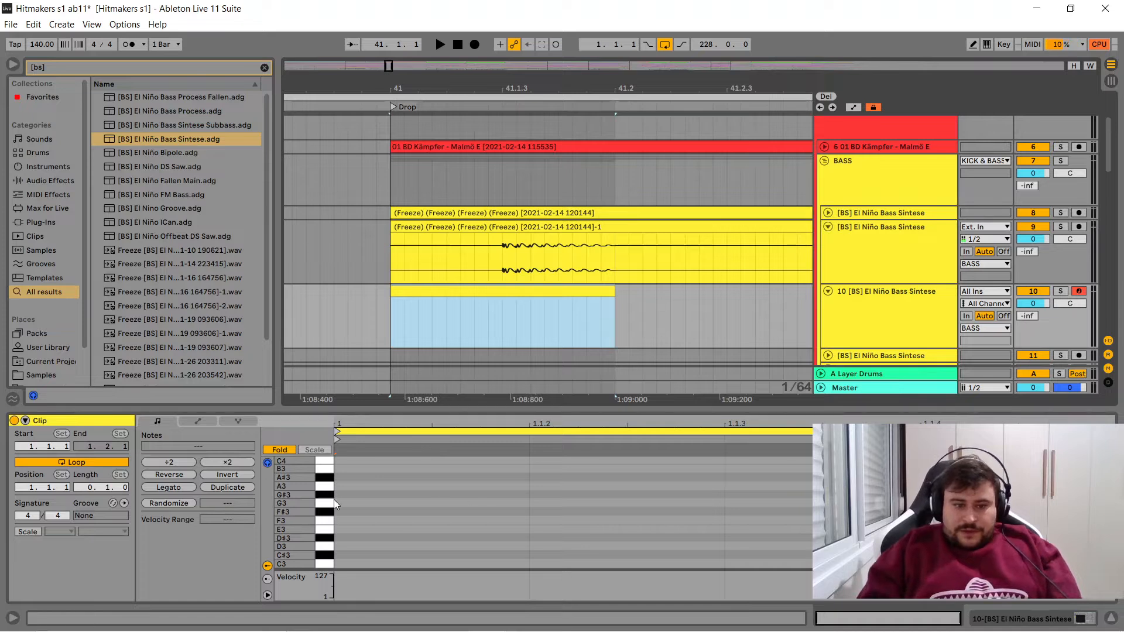
double_click(350, 521)
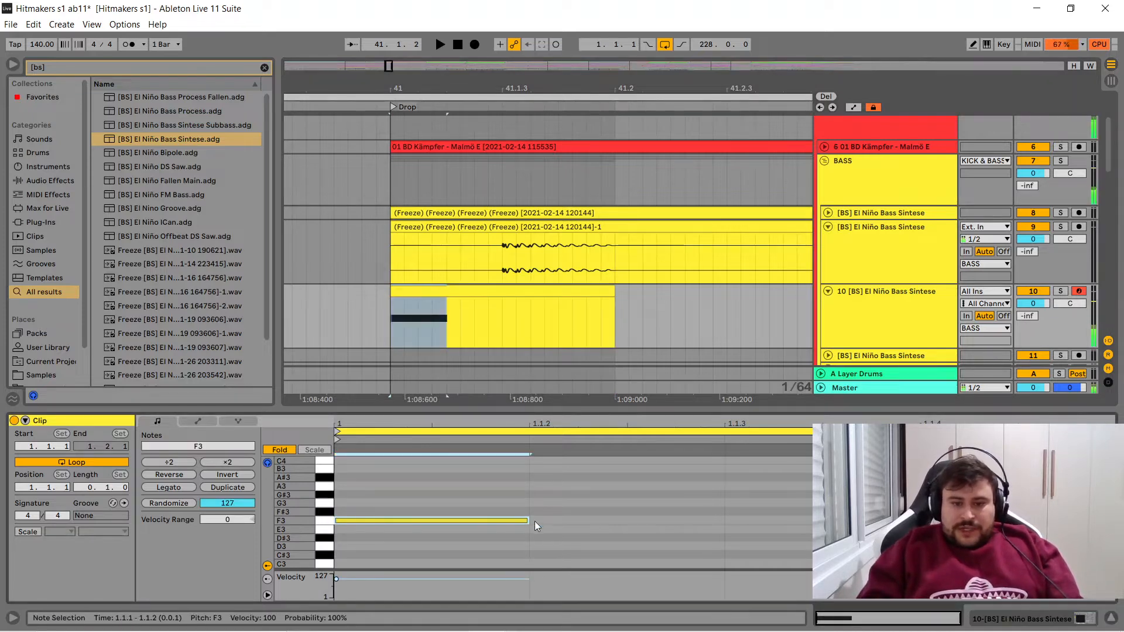
drag(528, 521, 922, 520)
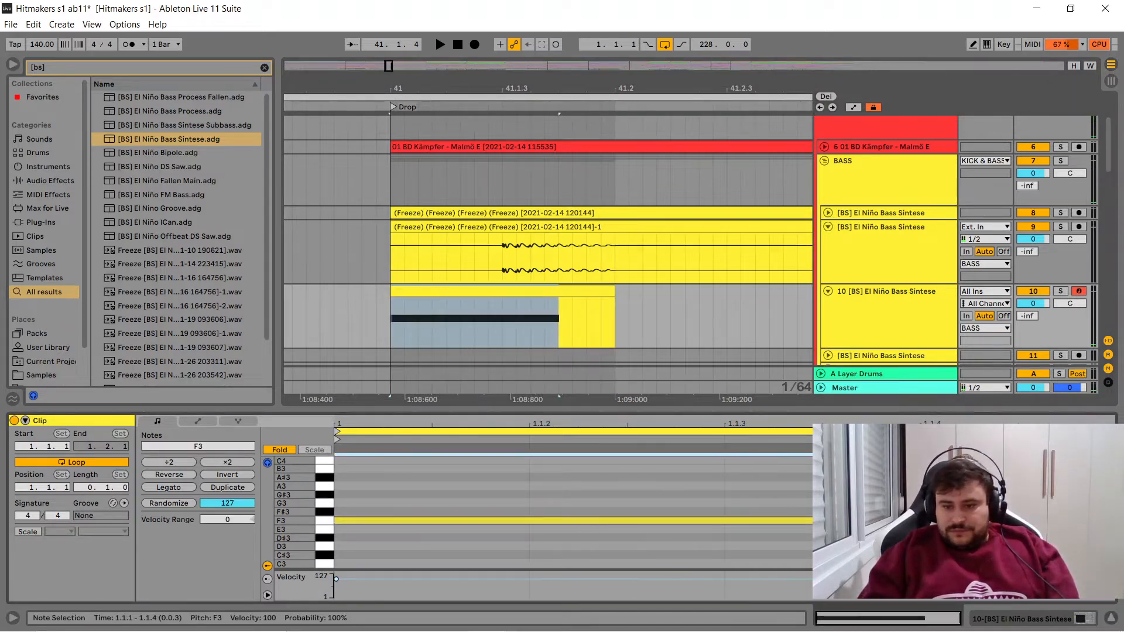
key(Right)
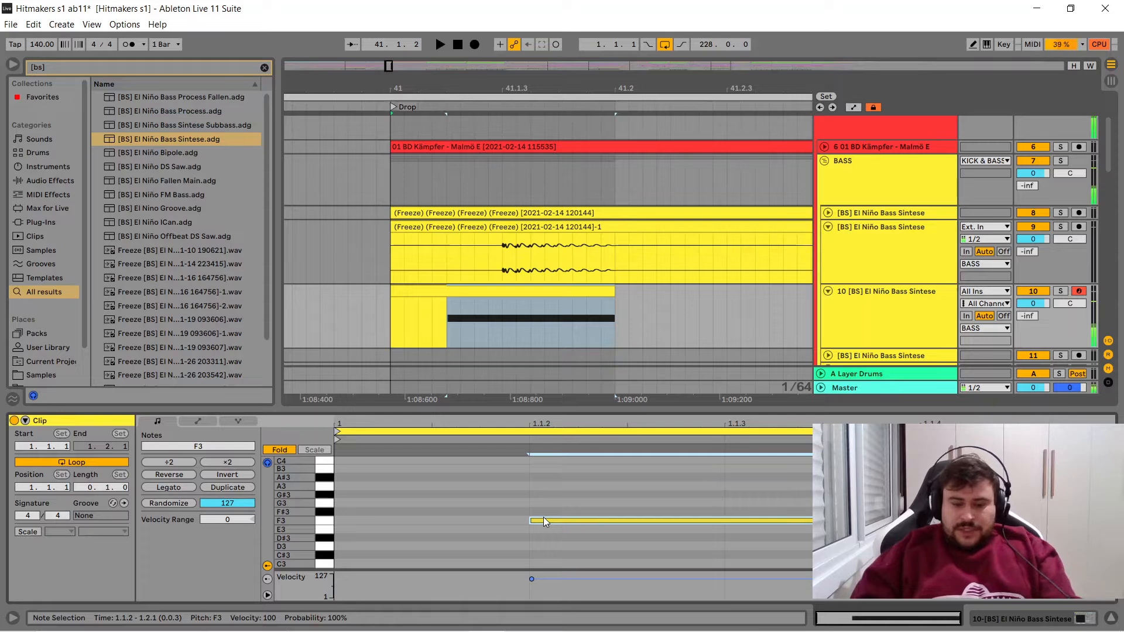
key(shift+Down)
key(shift+Down)
key(shift+Down)
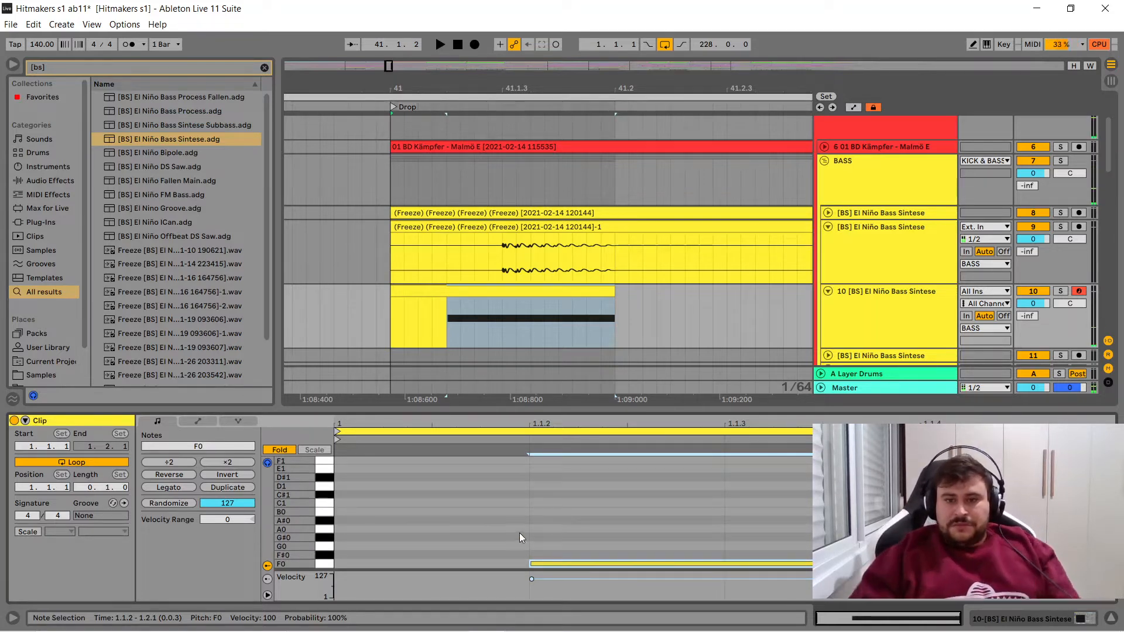
- Loop the new MIDI clip's one-beat range, solo track 10, play the synth bass note and stop playback
click(547, 293)
key(ctrl+l)
click(1061, 291)
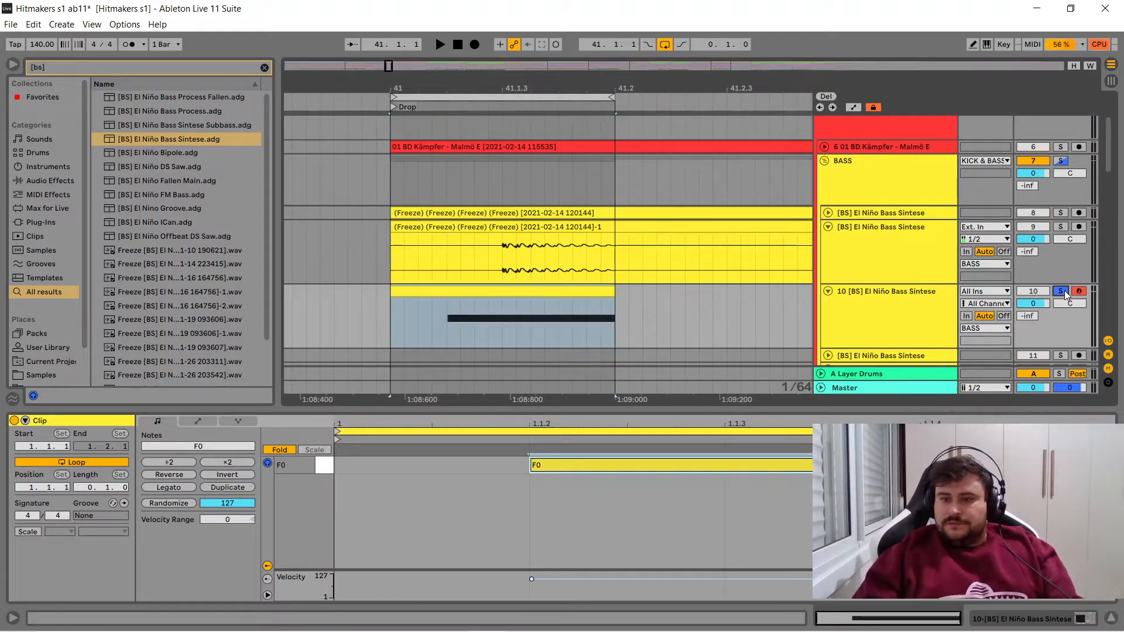
key(space)
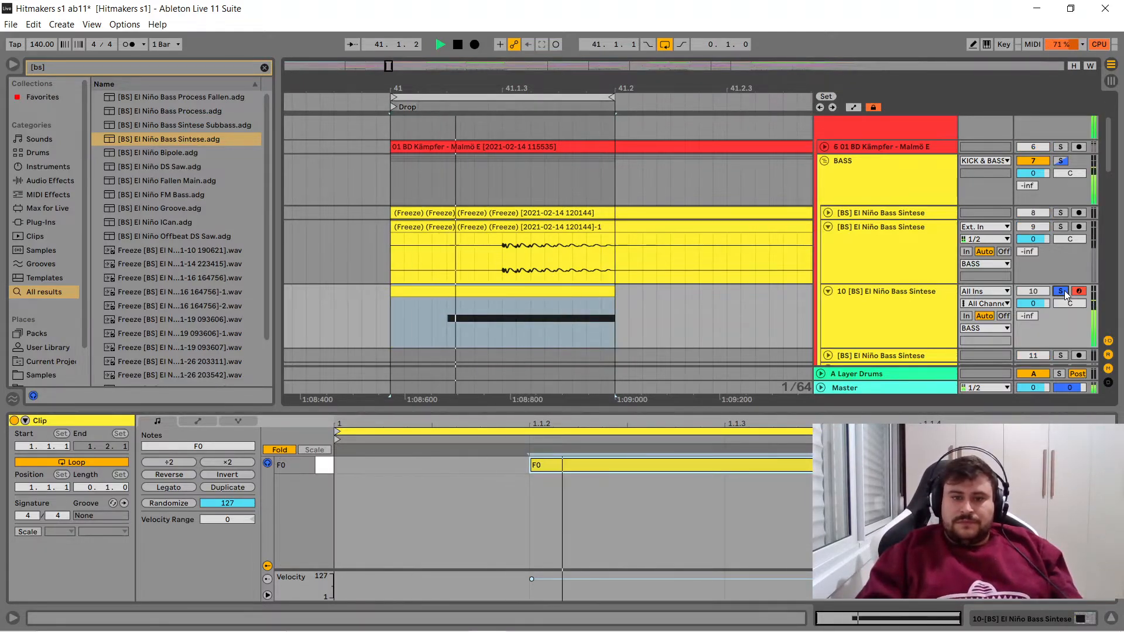
key(space)
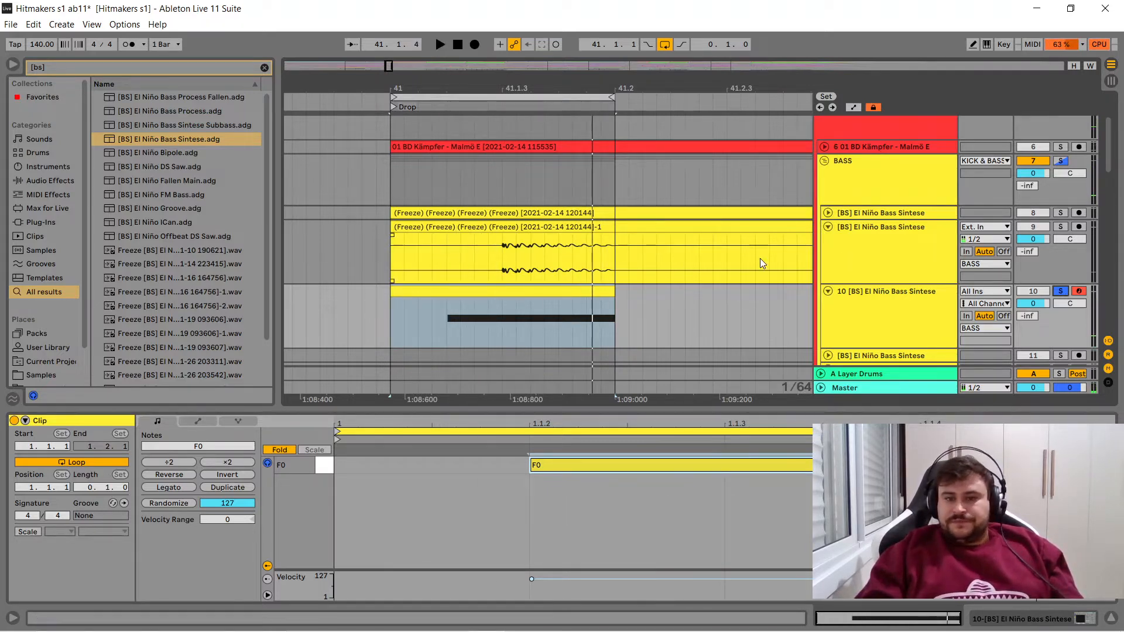
- Move track 10's MIDI clip to start at 41.1.2 and extend the loop end past the clip, to about 41.2.2
drag(552, 296, 617, 305)
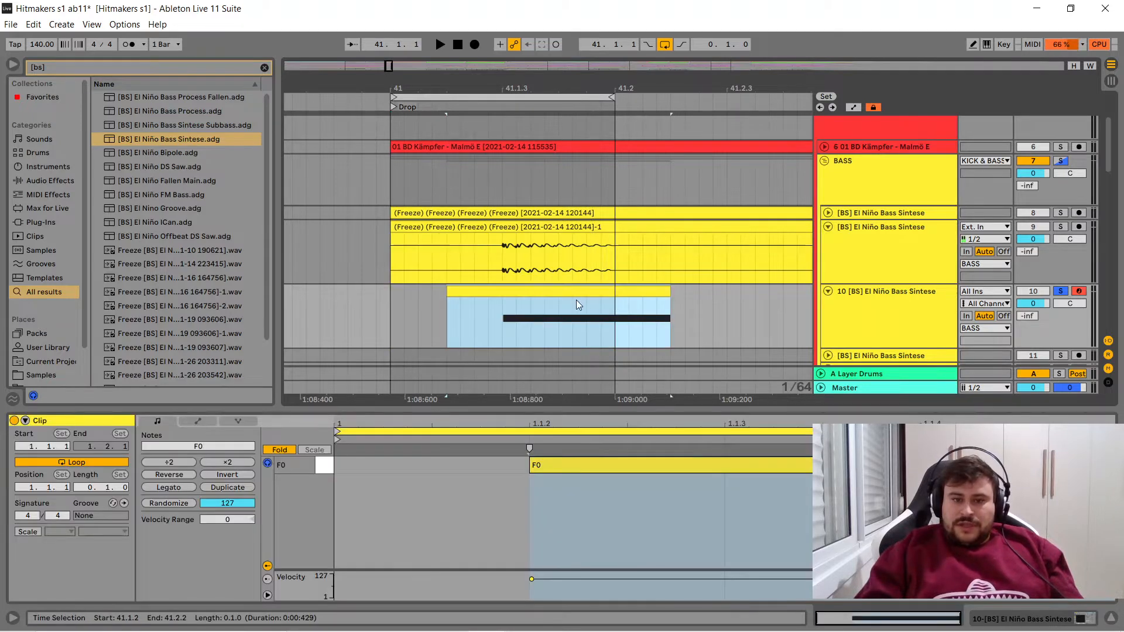
drag(613, 97, 681, 98)
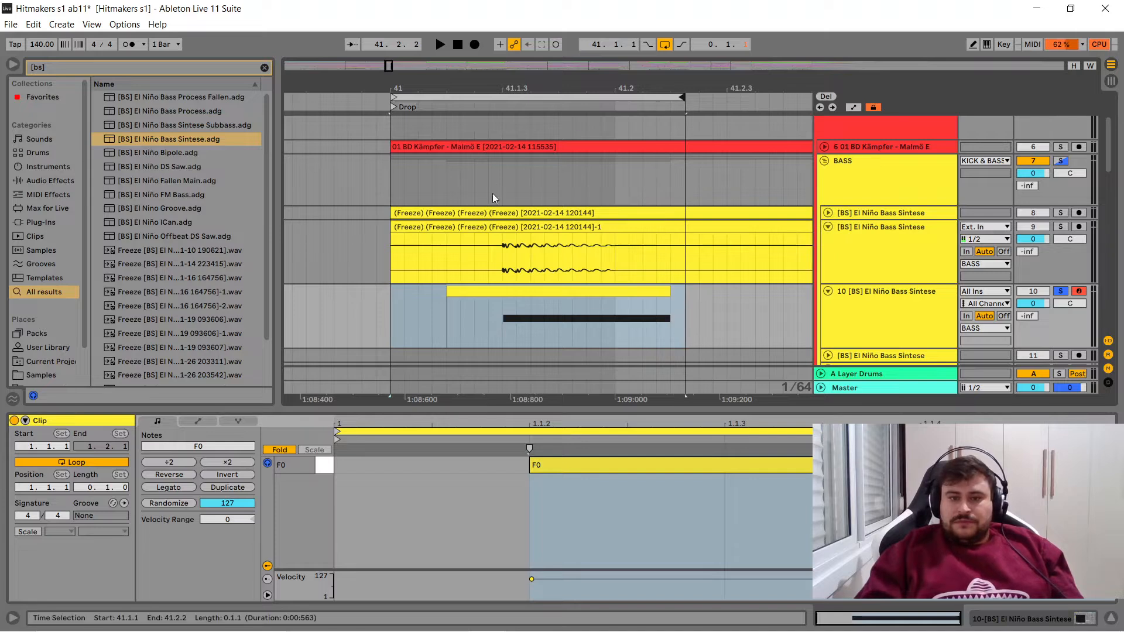
- Play the loop with bass track 9 soloed and again with track 10 soloed to compare the two sounds, stopping after each
click(1061, 227)
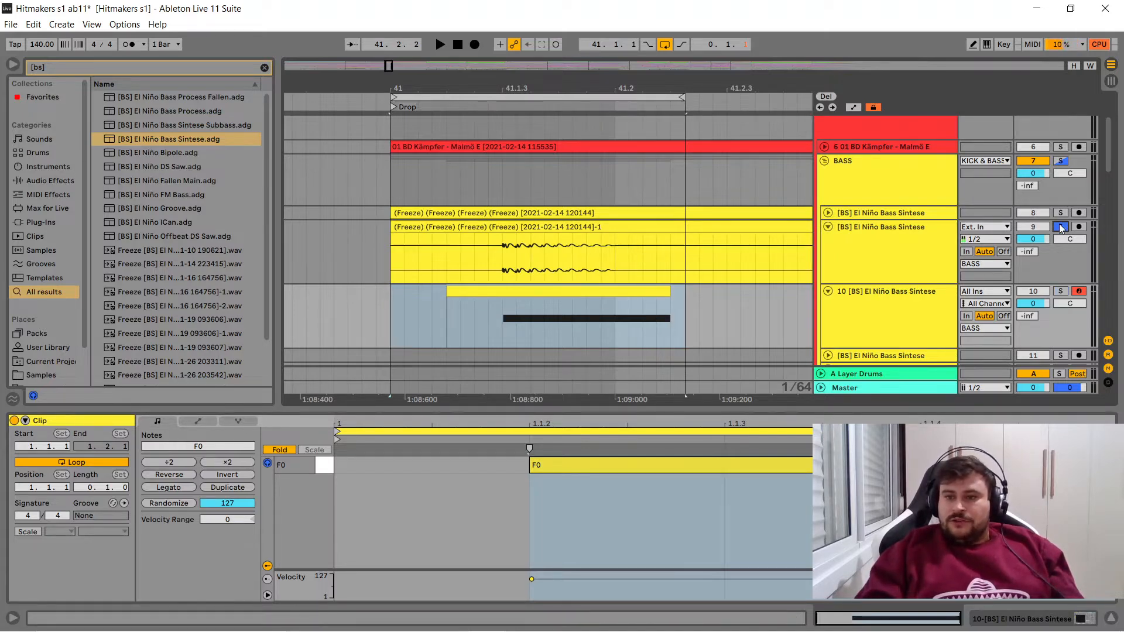
key(space)
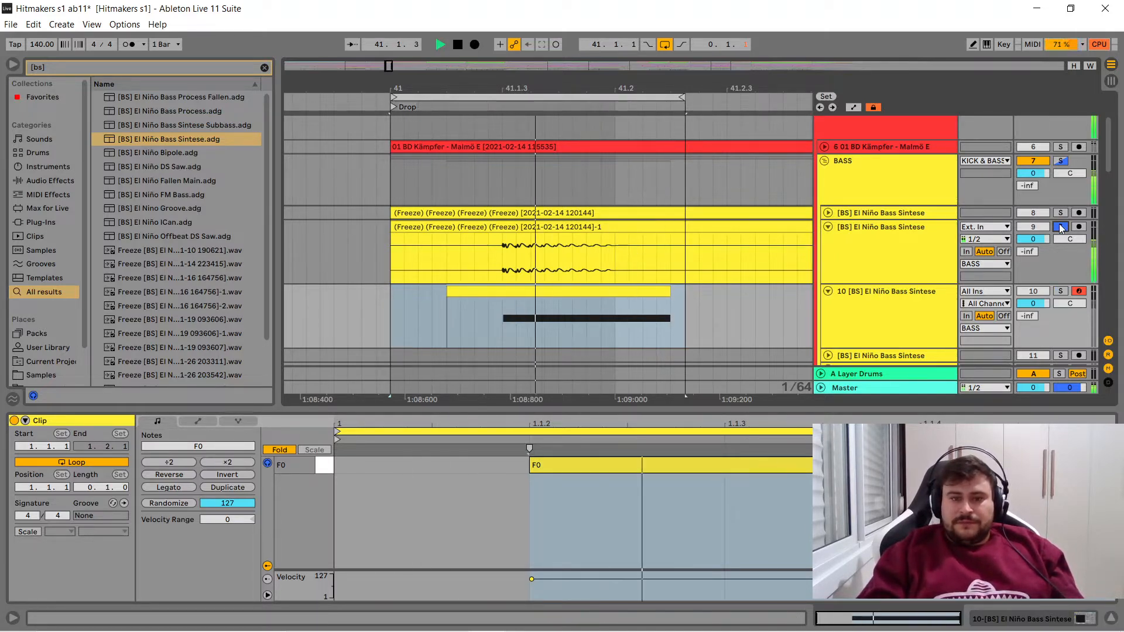
key(space)
click(1061, 291)
key(space)
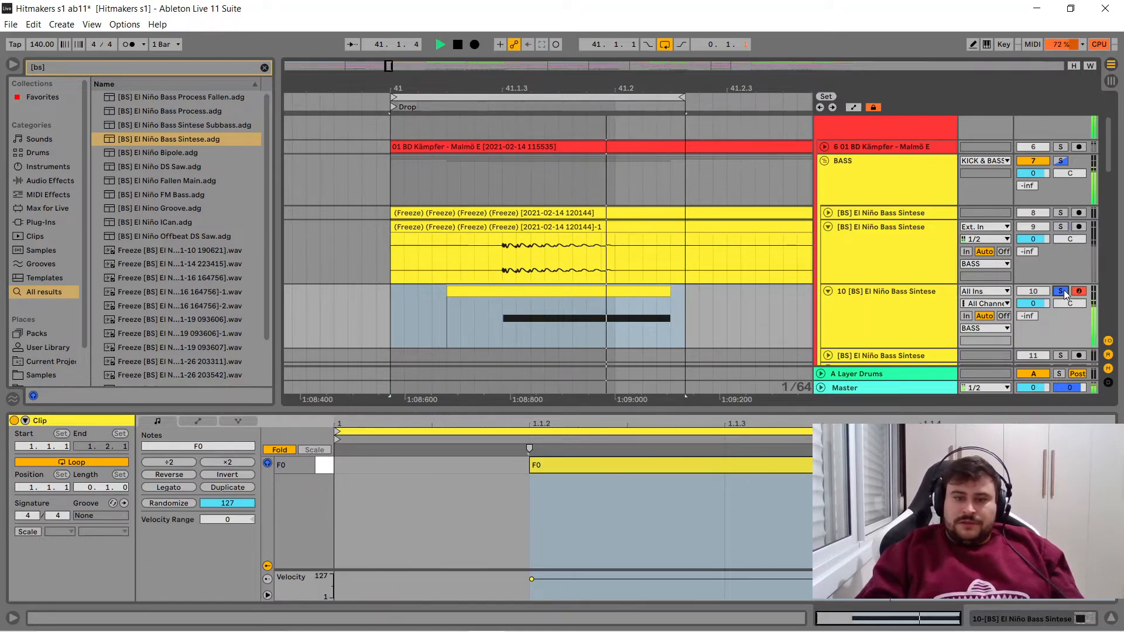
key(space)
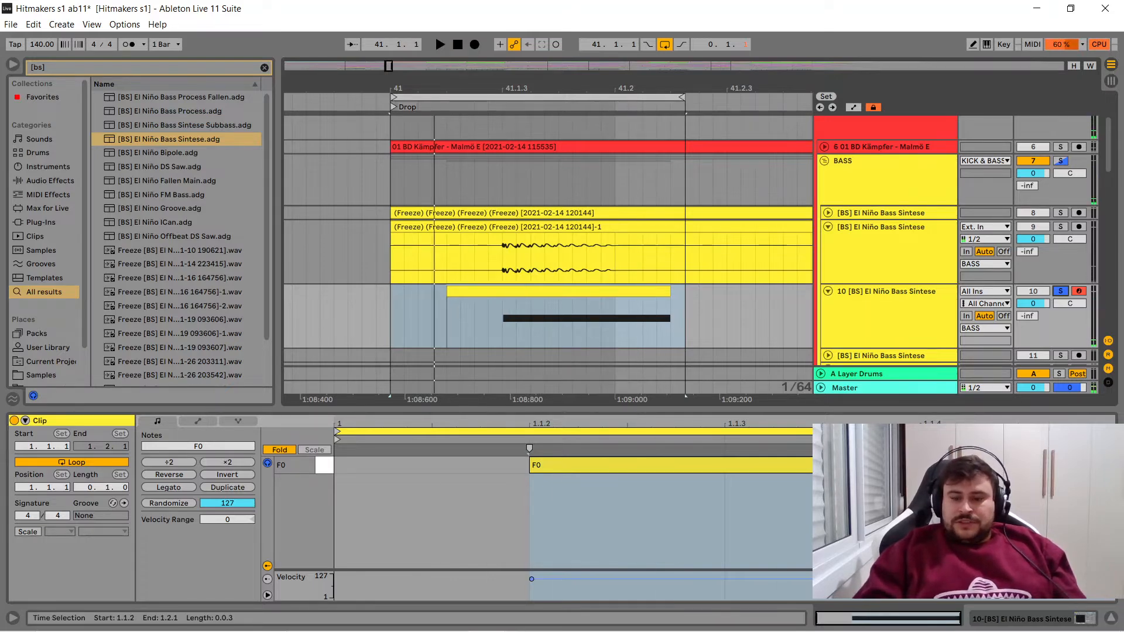
- Show track 10's devices, open its Serum editor, look through oscillator A's wavetable categories and keep the current wavetable
click(1002, 620)
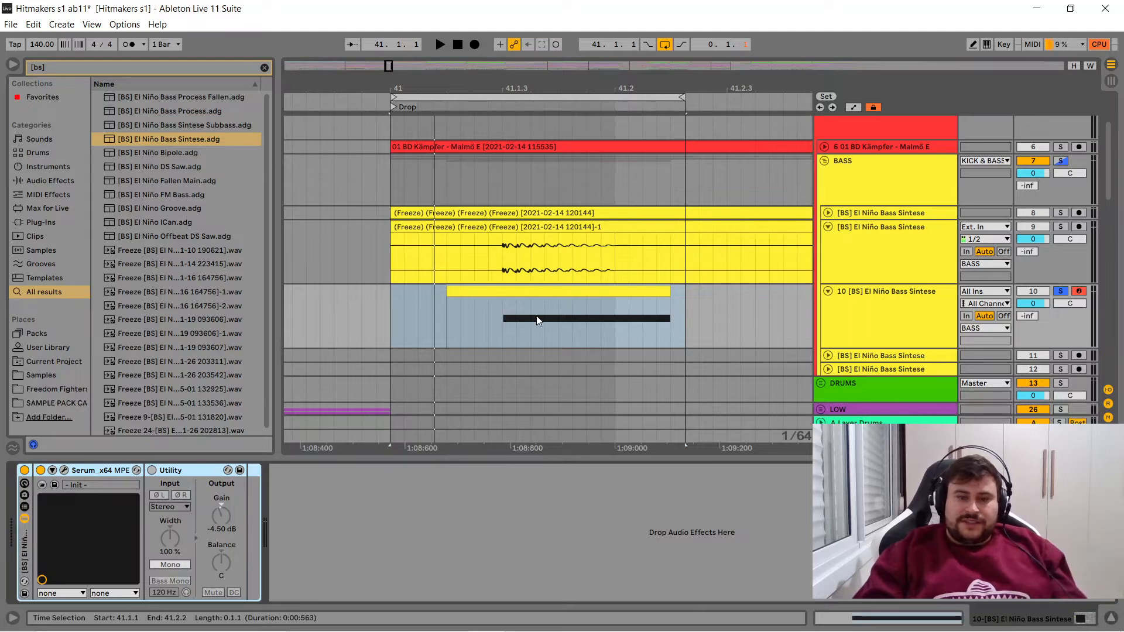
click(456, 320)
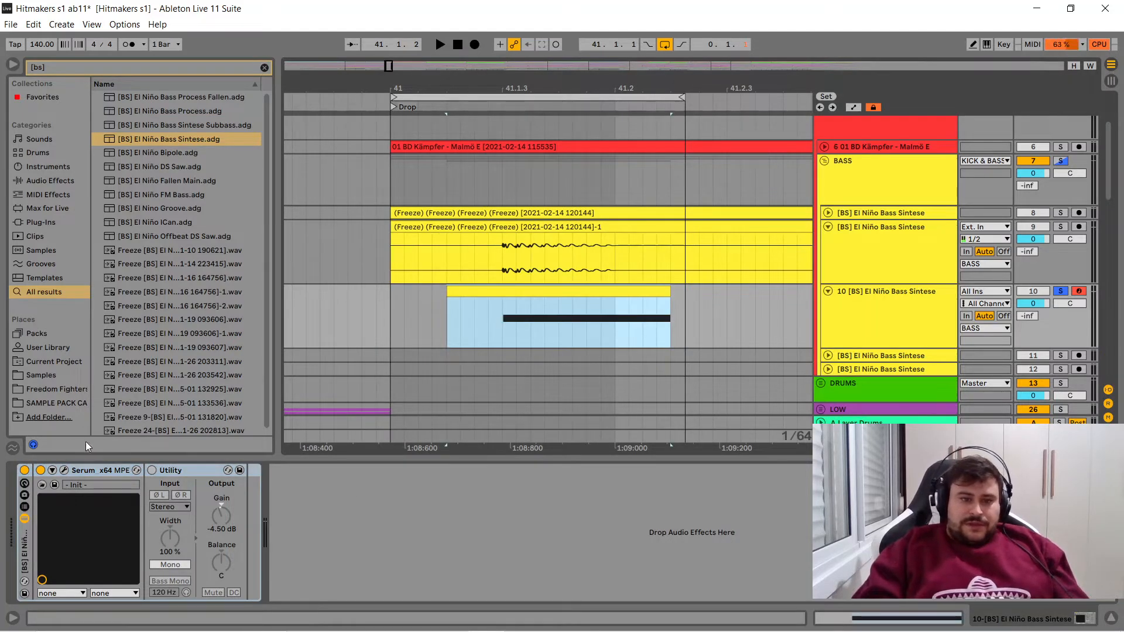
click(65, 472)
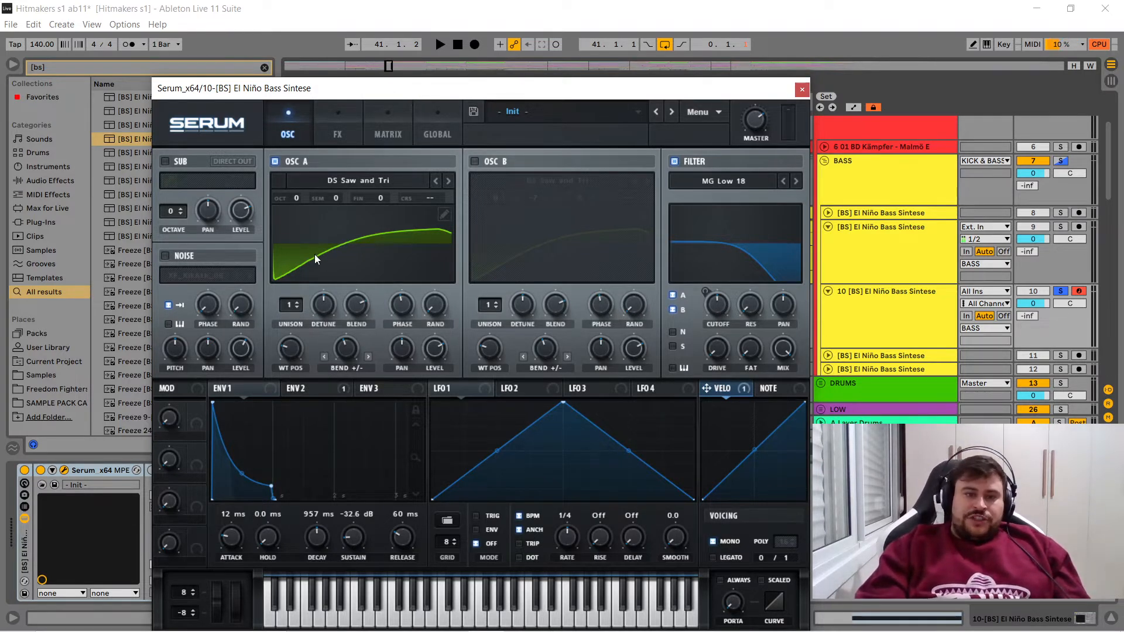
click(369, 180)
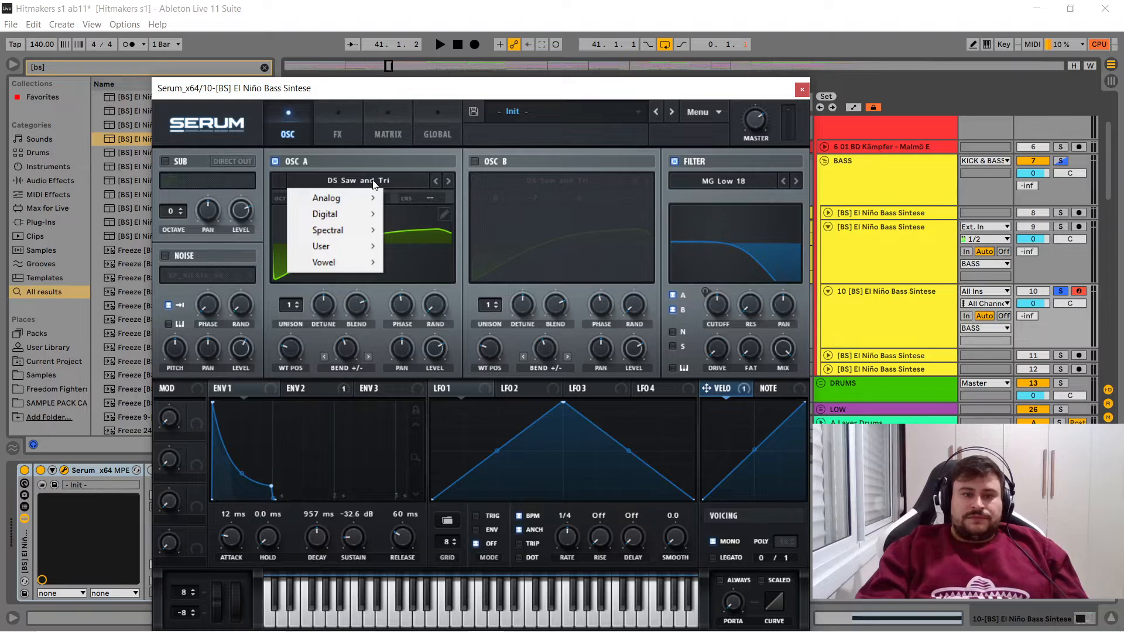
click(495, 141)
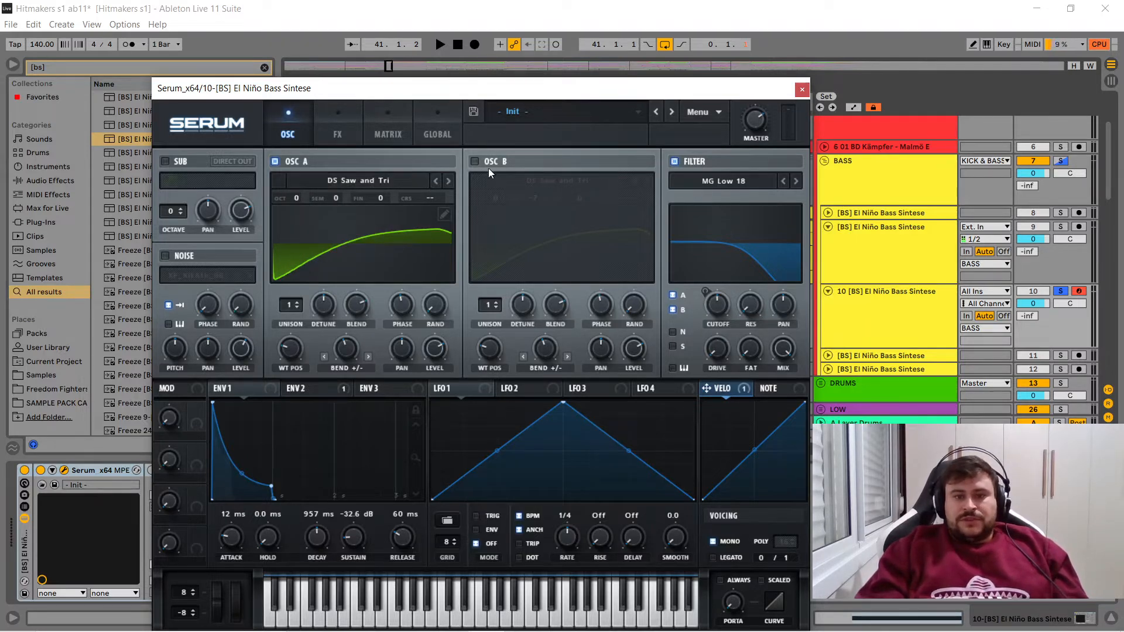
- Try oscillator B with the Basic Shapes wavetable and a straightened saw waveform by adjusting its Bend +/- amount, and switch it off
click(474, 162)
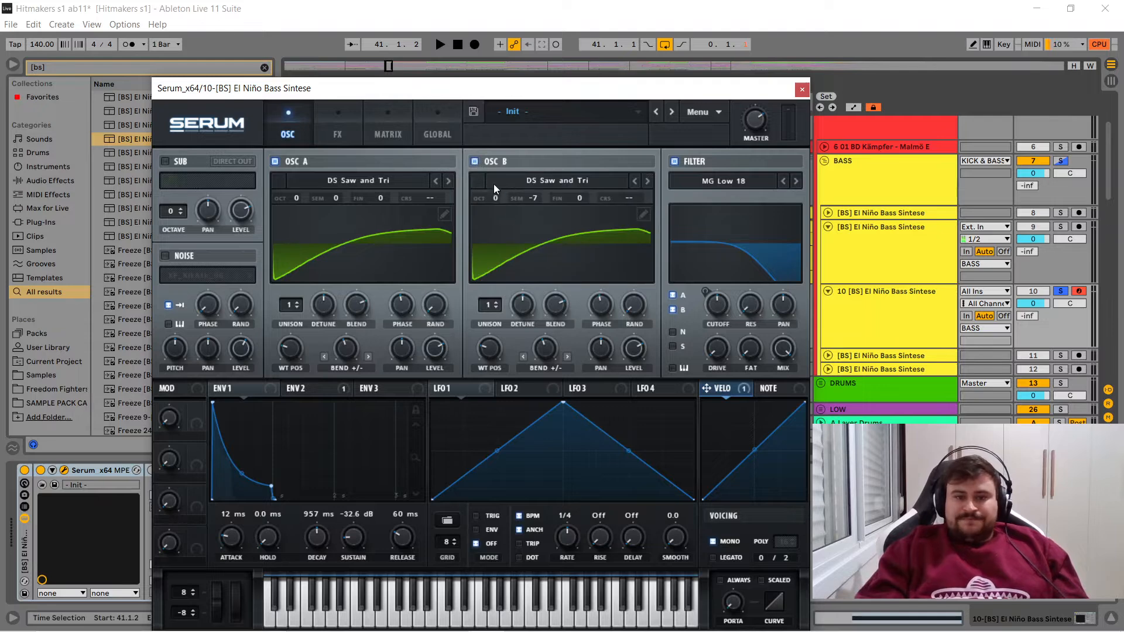
click(560, 181)
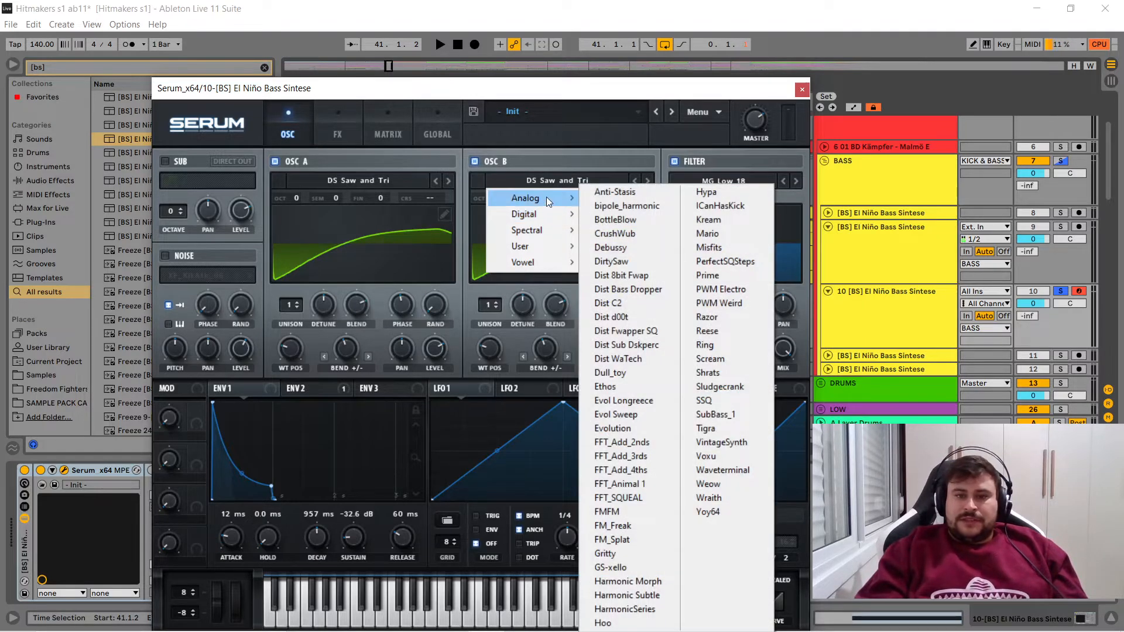
mouse_move(547, 198)
click(633, 261)
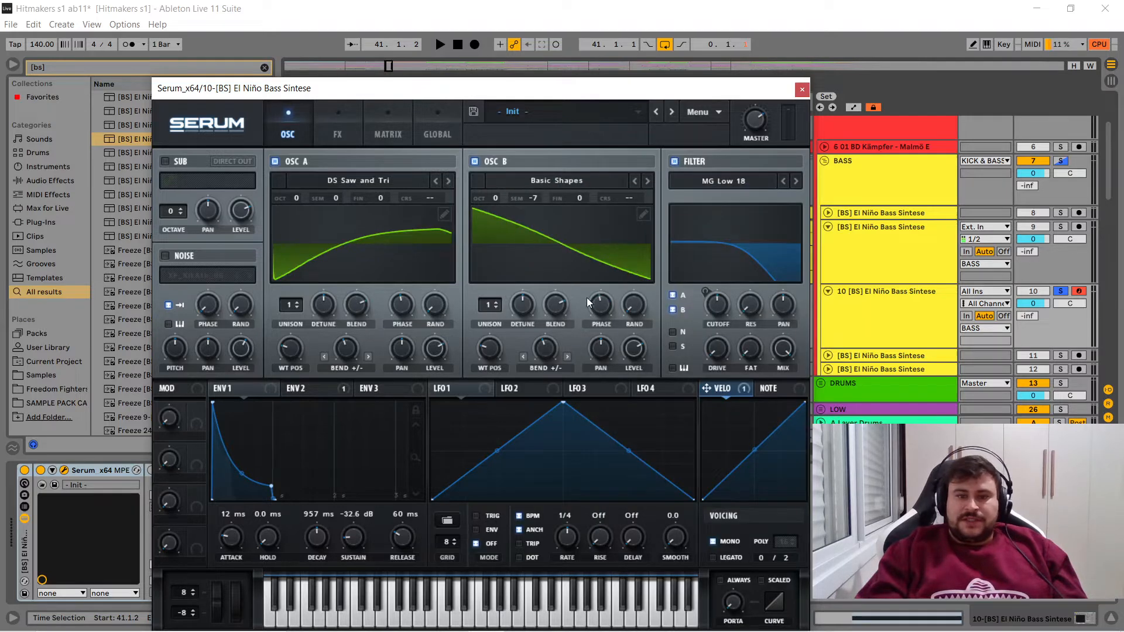
mouse_move(545, 338)
mouse_down()
mouse_move(543, 325)
mouse_move(541, 334)
mouse_up()
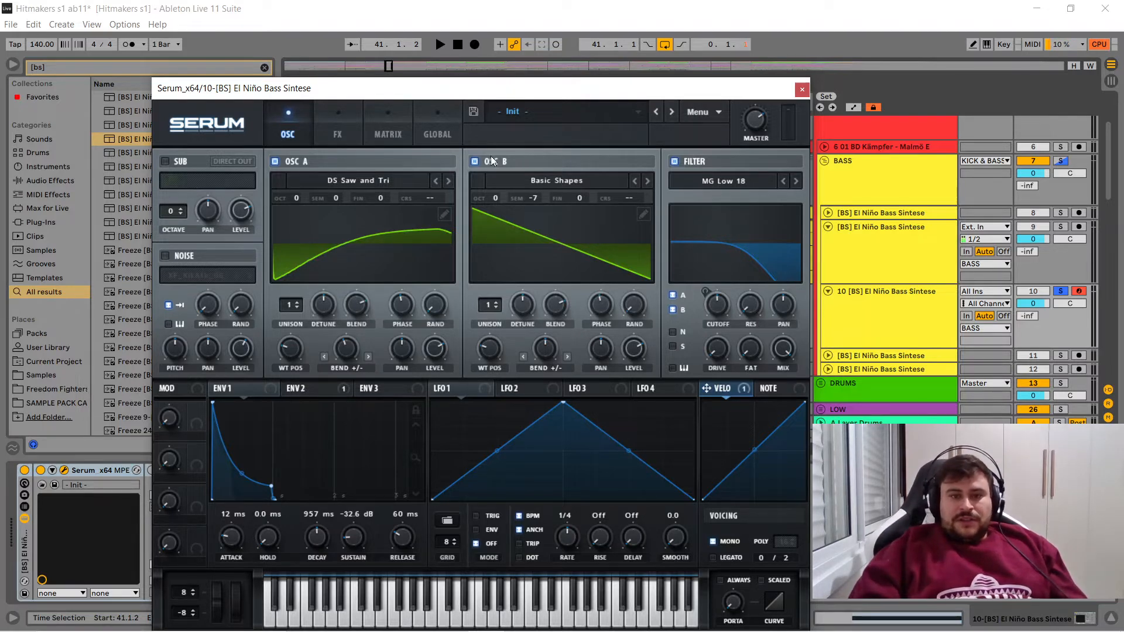
click(474, 161)
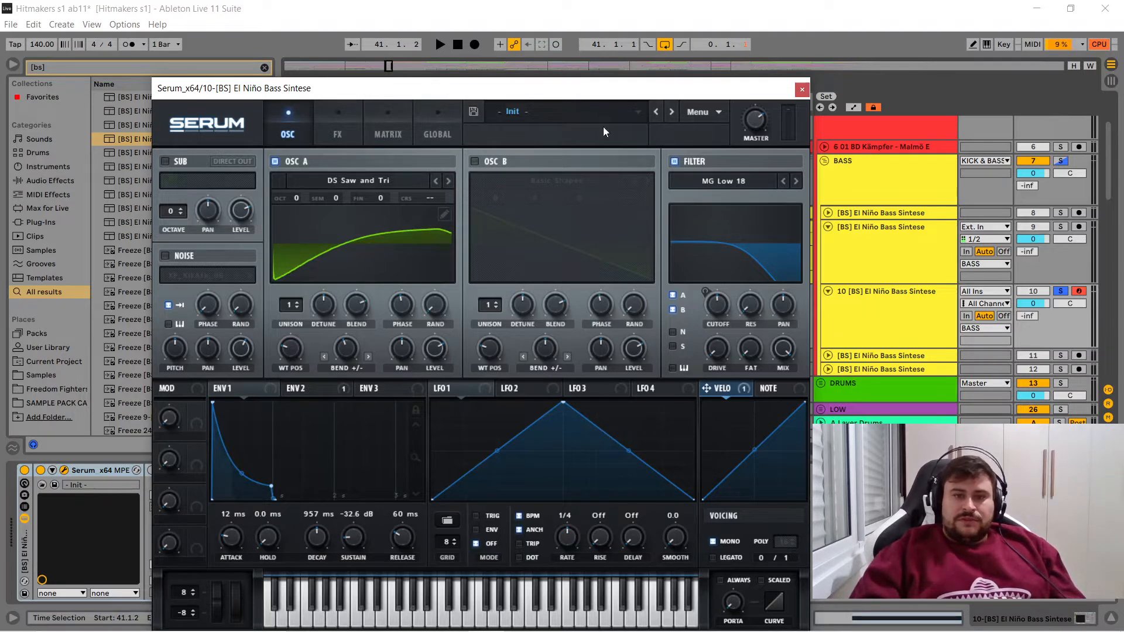
- Copy oscillator A's settings to oscillator B and try out the Bend +/- amount on oscillator B
click(702, 112)
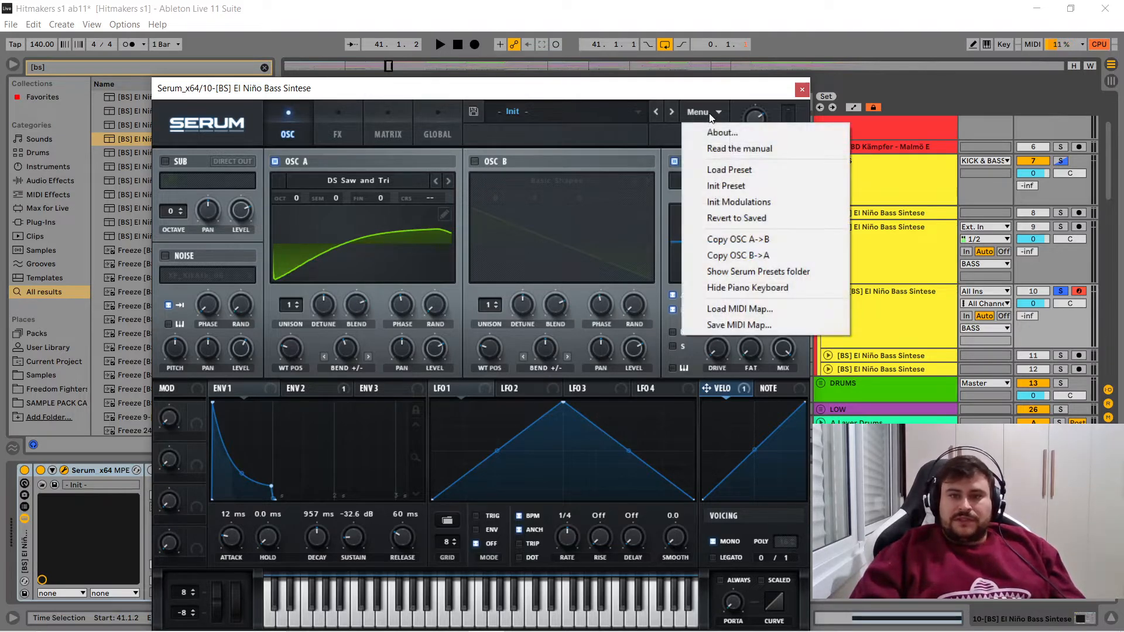
click(750, 239)
mouse_move(546, 350)
mouse_down()
mouse_move(547, 315)
mouse_move(546, 368)
mouse_move(541, 305)
mouse_move(543, 395)
mouse_move(549, 325)
mouse_move(574, 255)
mouse_move(536, 371)
mouse_move(534, 347)
mouse_up()
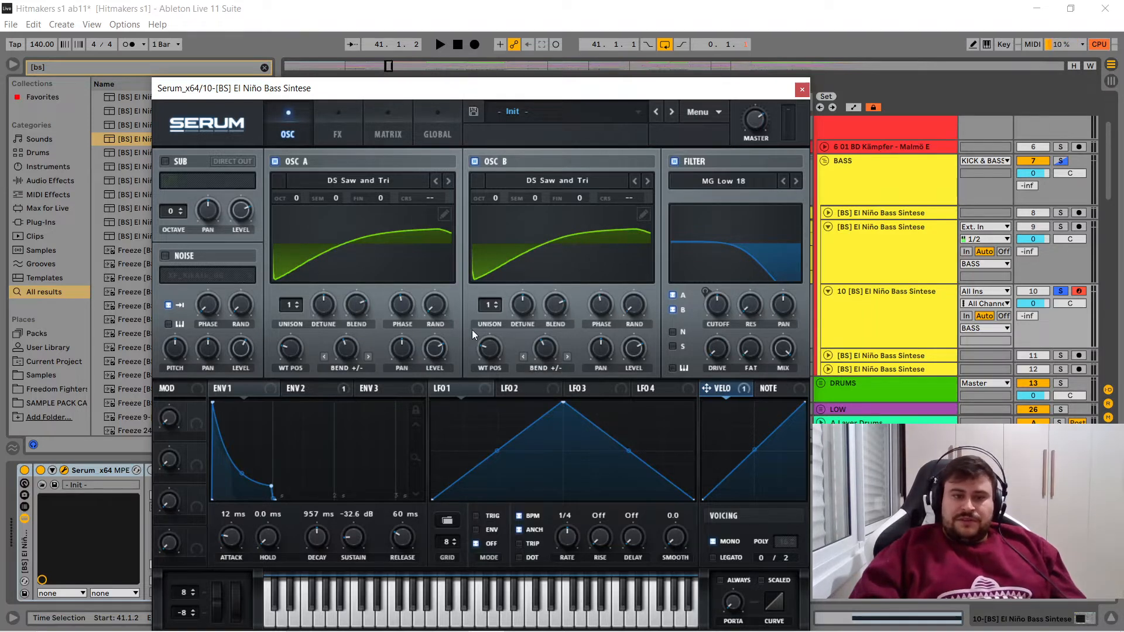
- Set oscillator B's wavetable position to 1 and its Bend +/- warp amount to -47%
drag(484, 346, 463, 399)
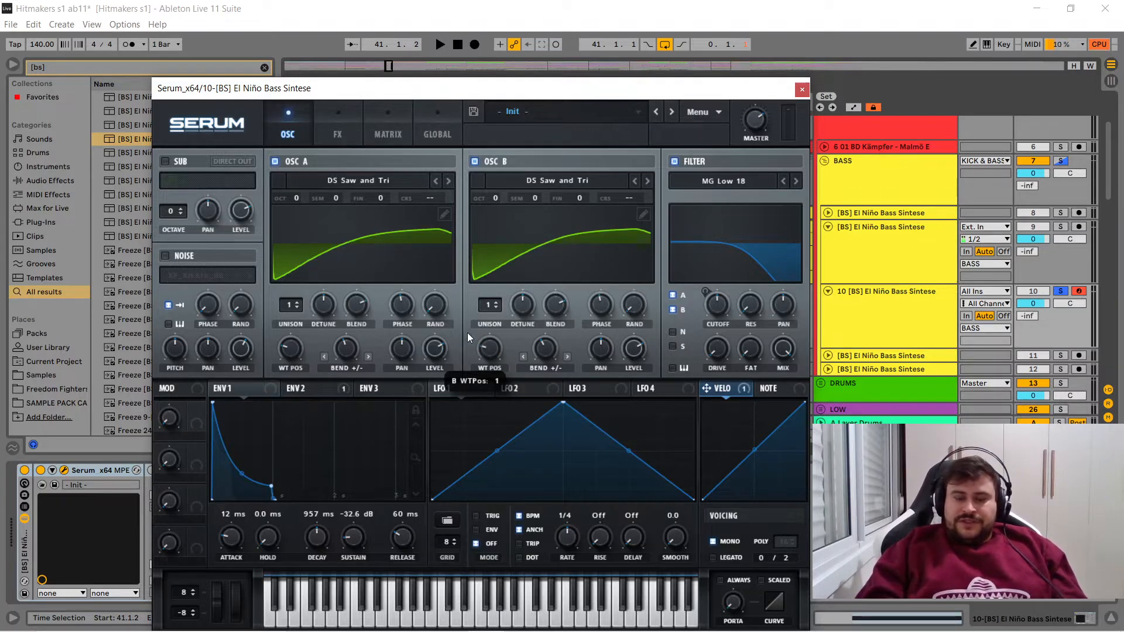
drag(487, 345, 467, 335)
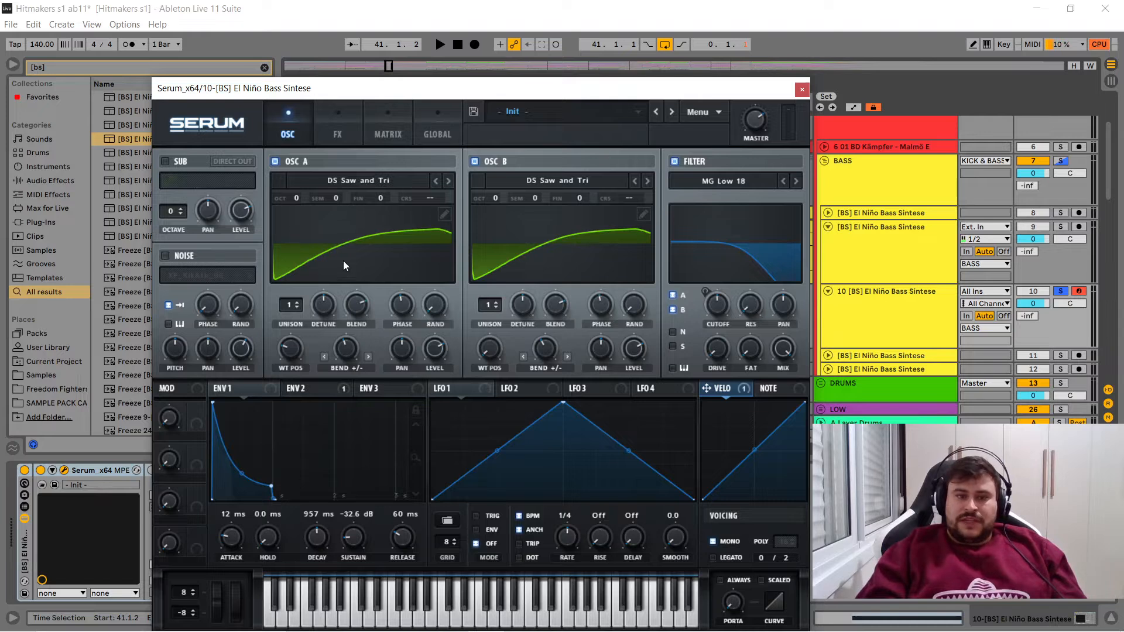
drag(546, 353, 542, 374)
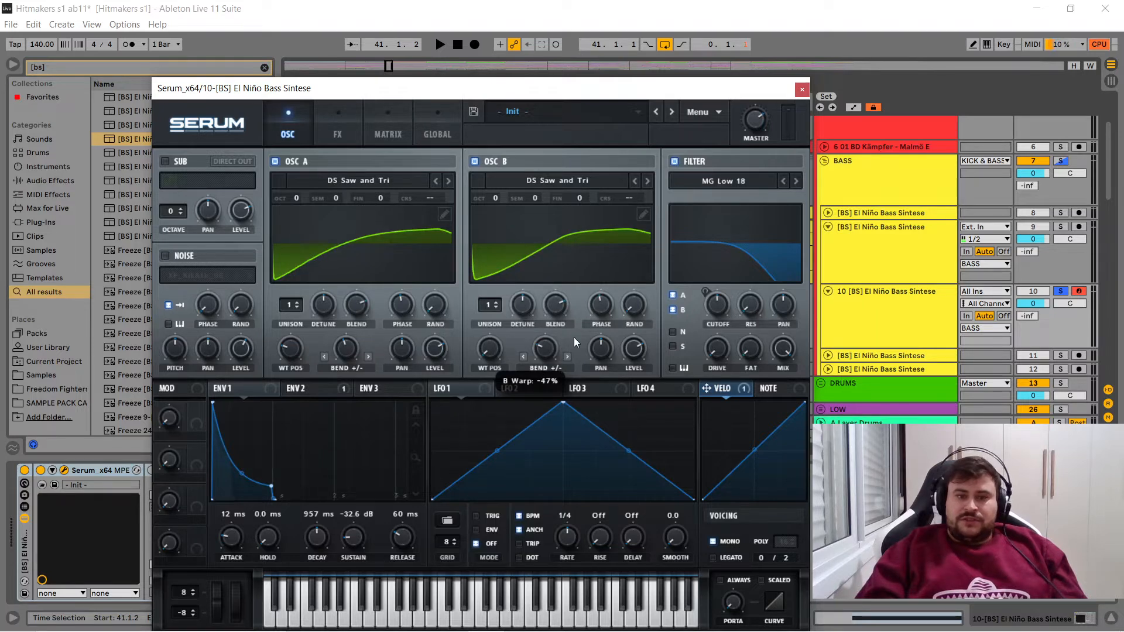
- Review the filter type categories, envelope 2 and its routing to the filter cutoff in the modulation matrix, and return to the oscillators
click(700, 182)
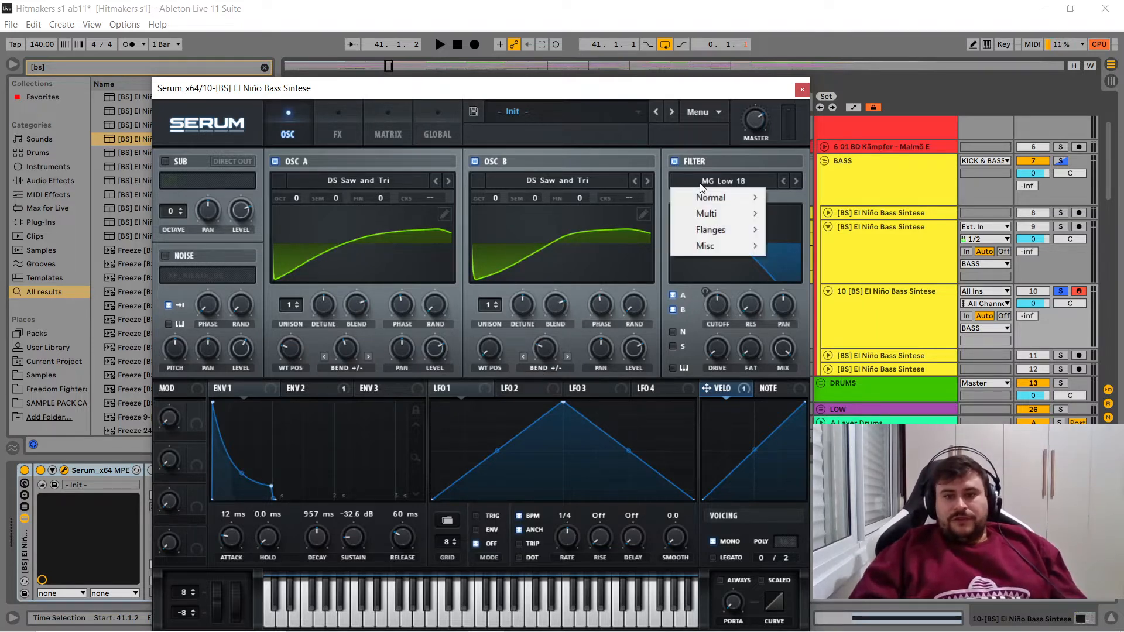
click(697, 338)
click(325, 389)
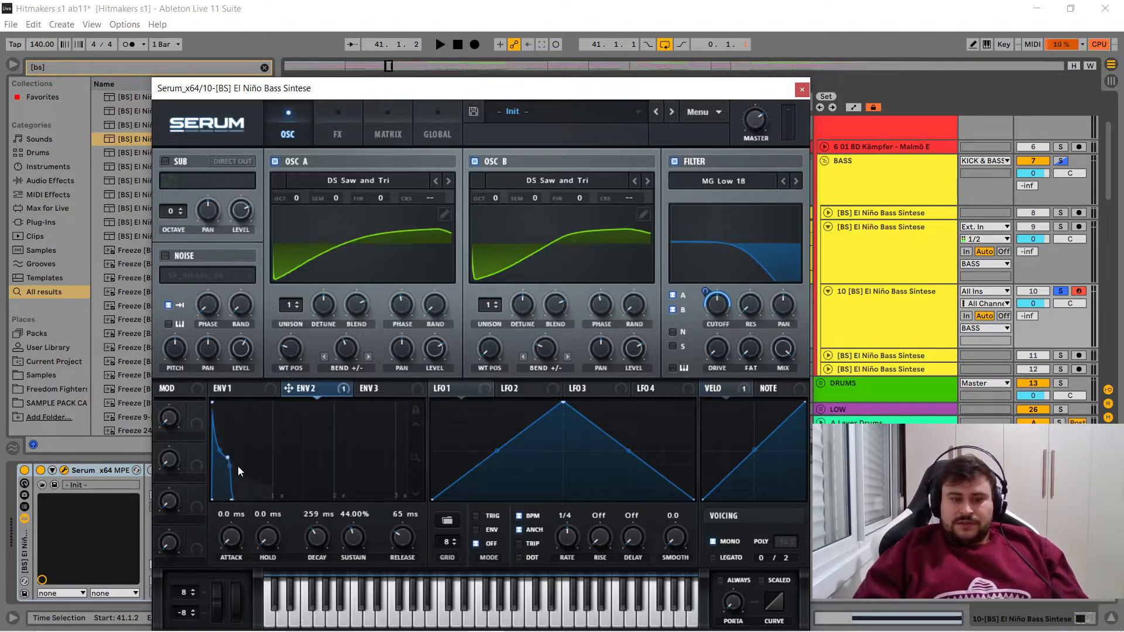
click(384, 134)
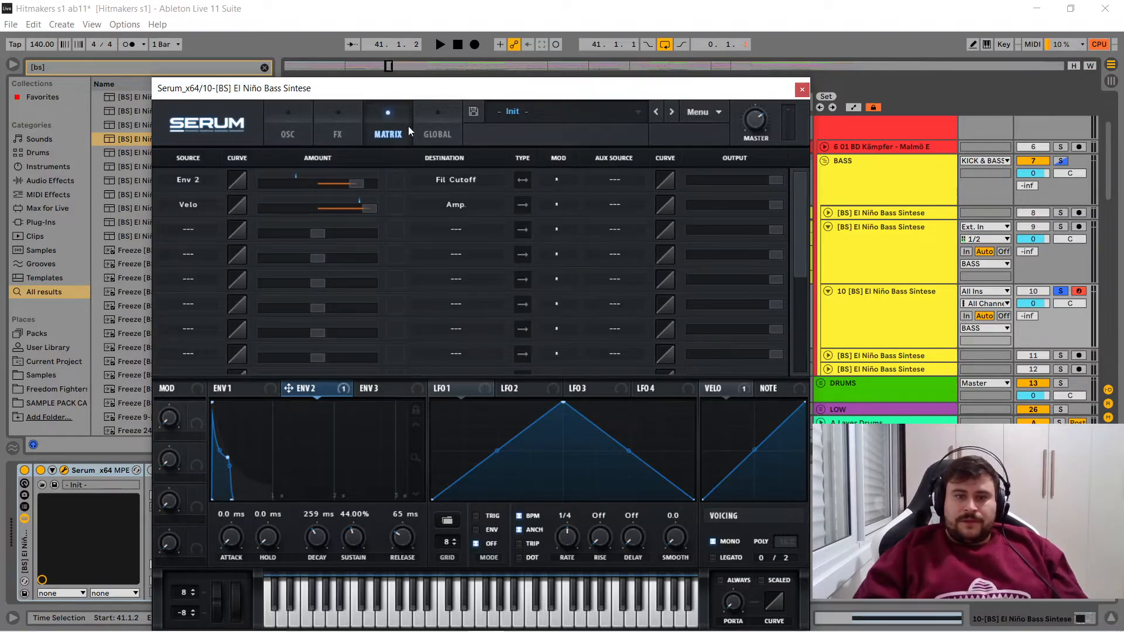
click(287, 126)
click(390, 129)
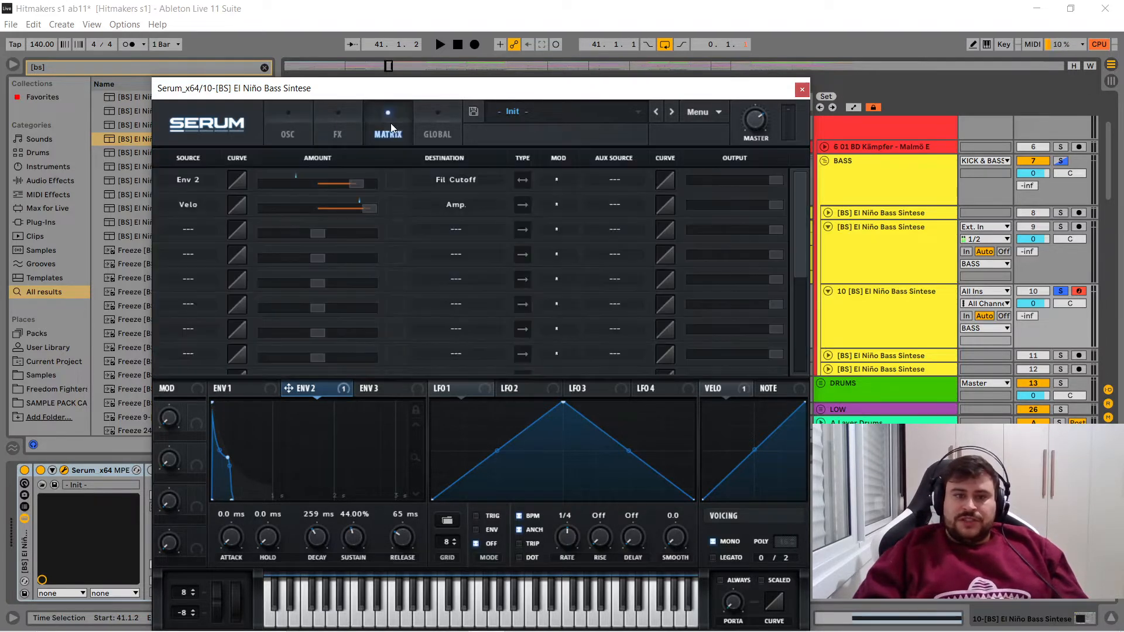
click(276, 131)
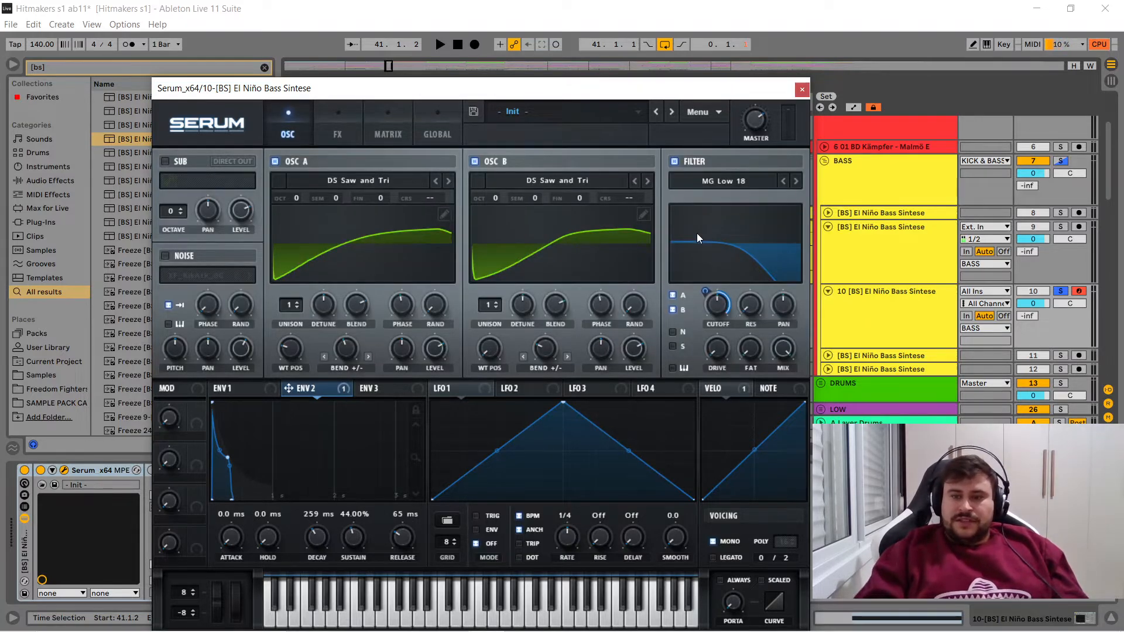
- Play the loop twice with a check of the modulation matrix in between, and show envelope 1
key(space)
key(space)
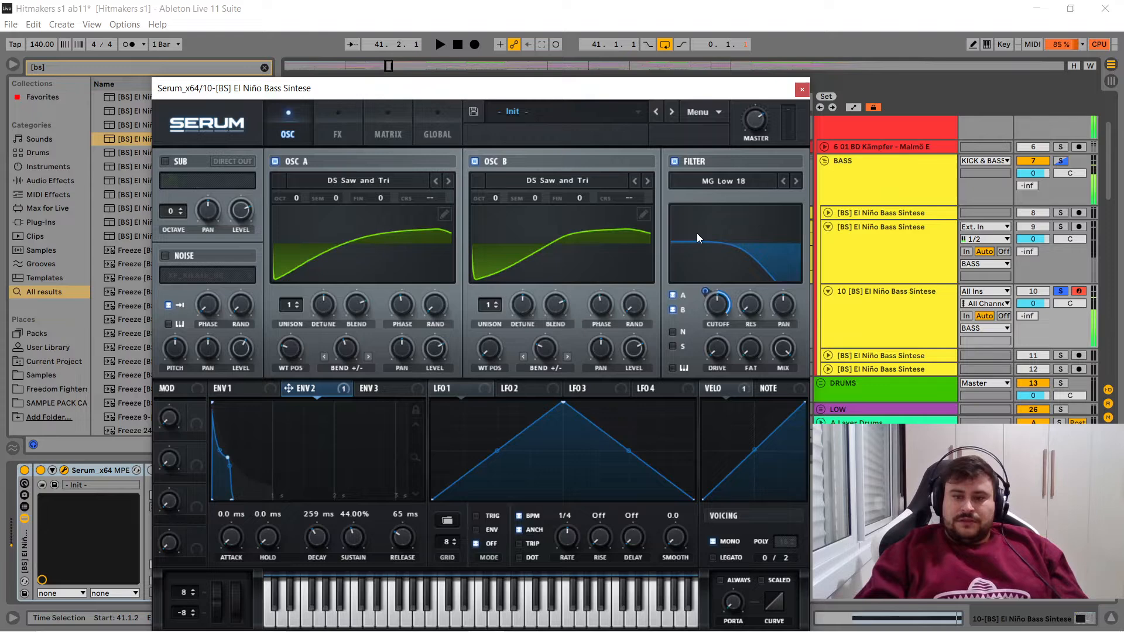
click(339, 133)
click(381, 132)
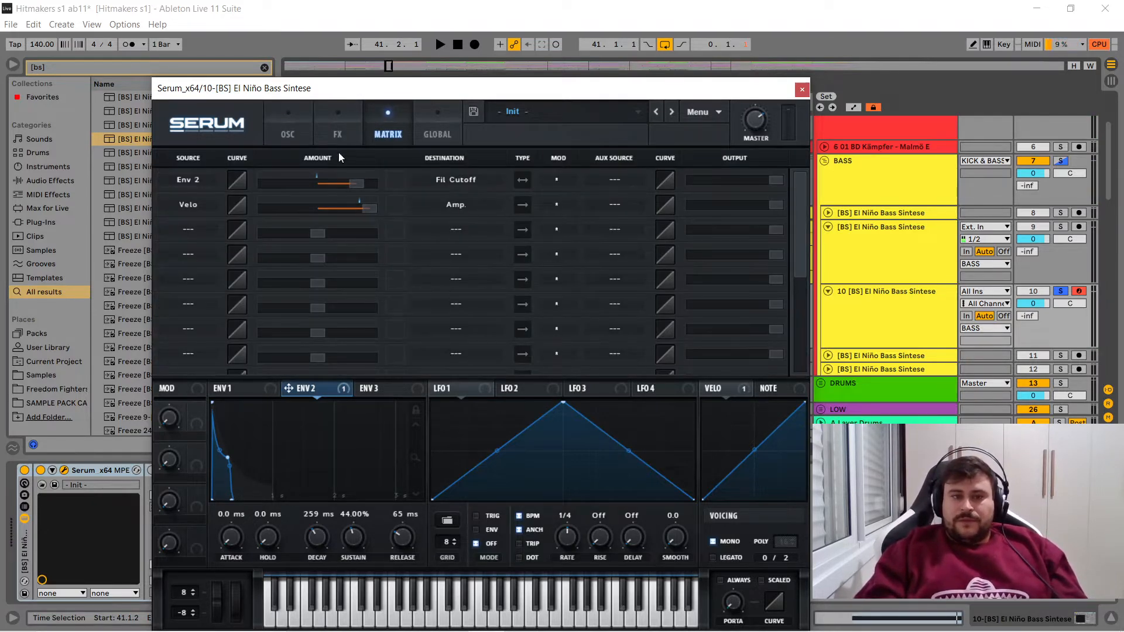
click(288, 136)
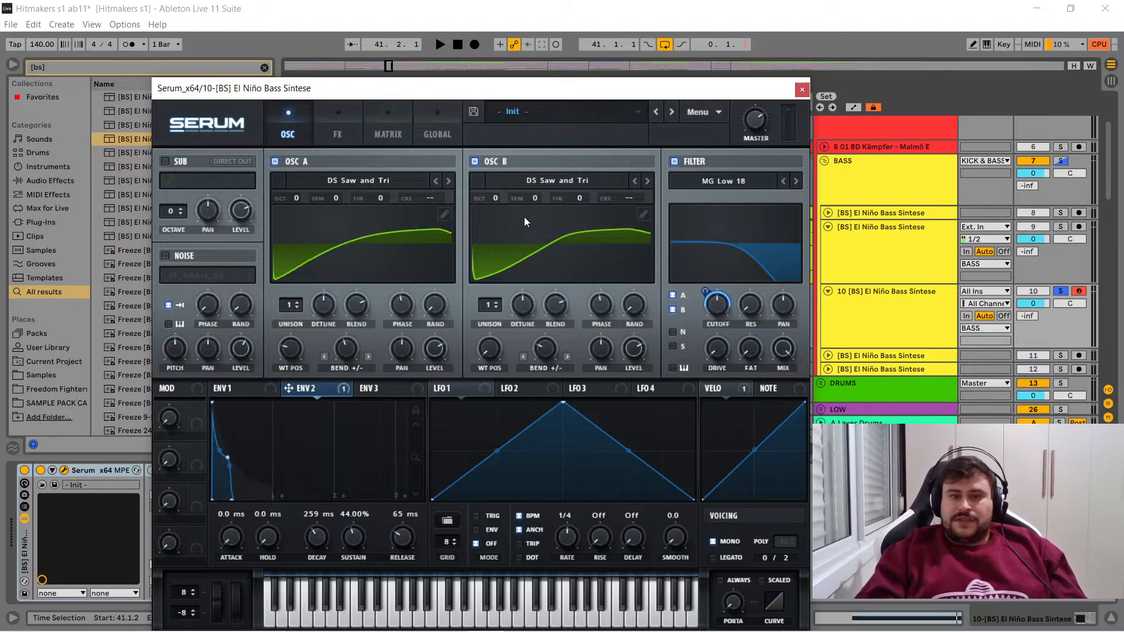
key(space)
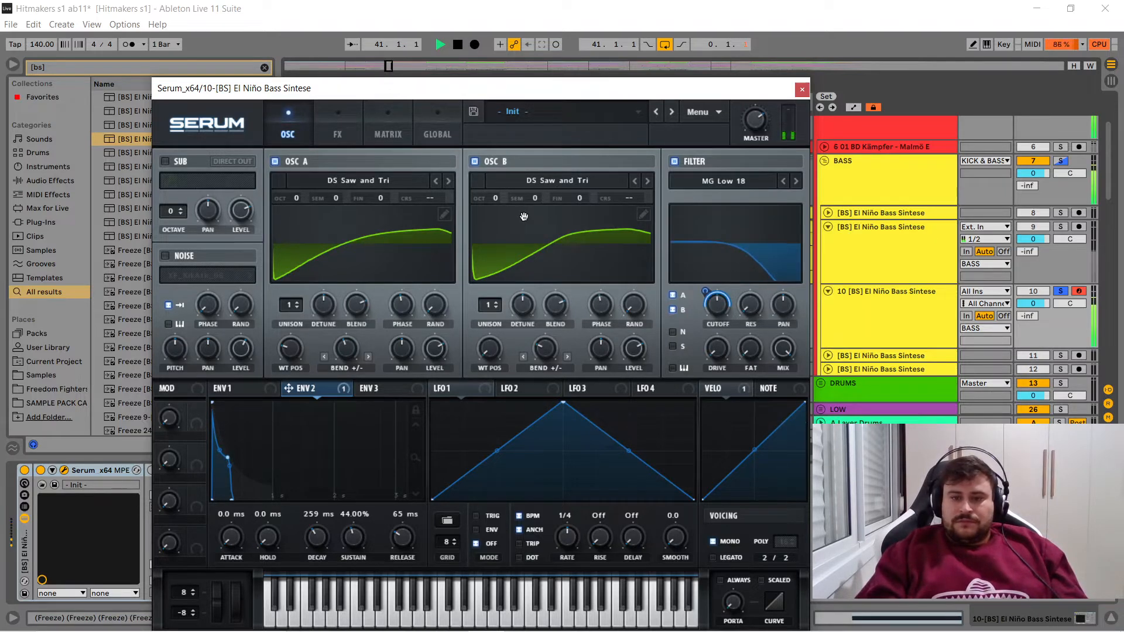
key(space)
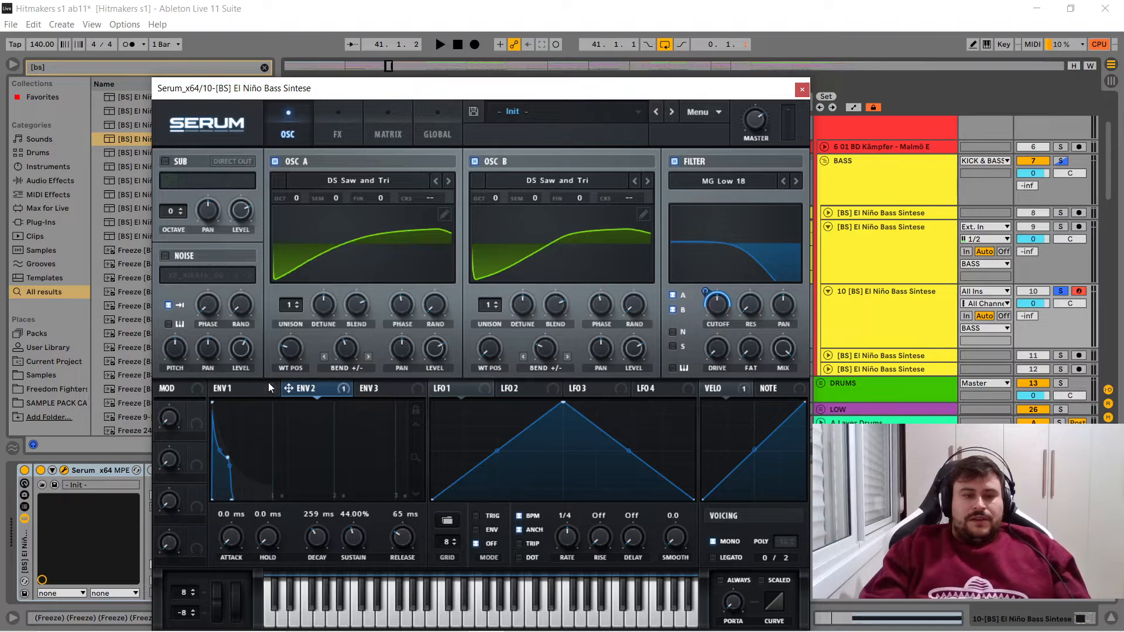
click(243, 388)
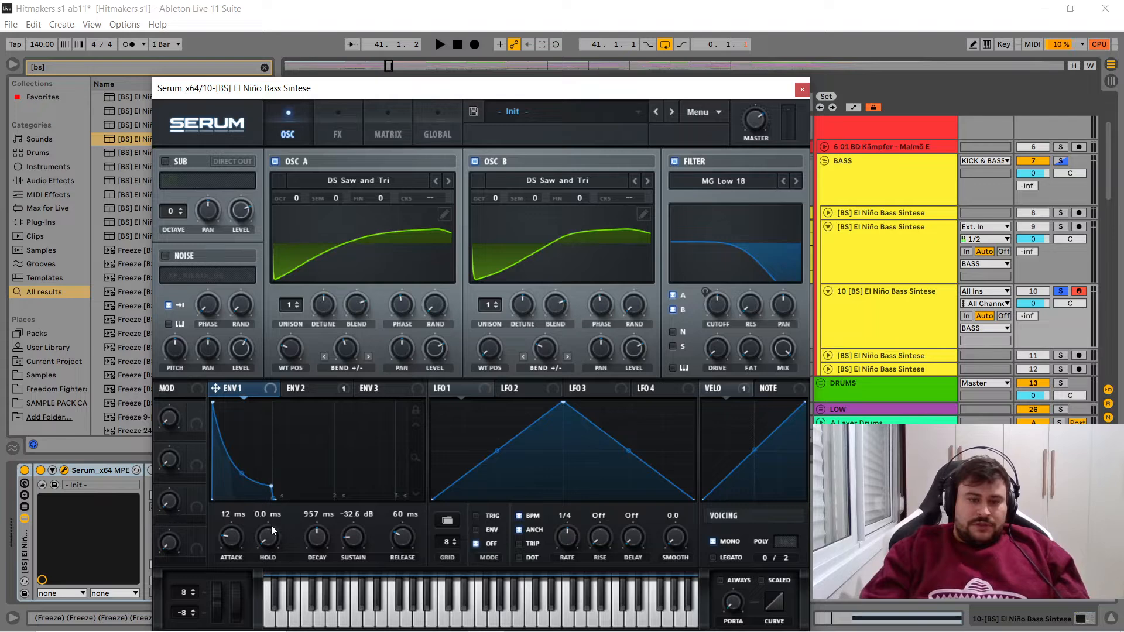
- Close Serum and compare track 9's bass audio from 41.1.3 to 41.2.1 with the start and length of track 10's MIDI clip
click(802, 90)
click(502, 247)
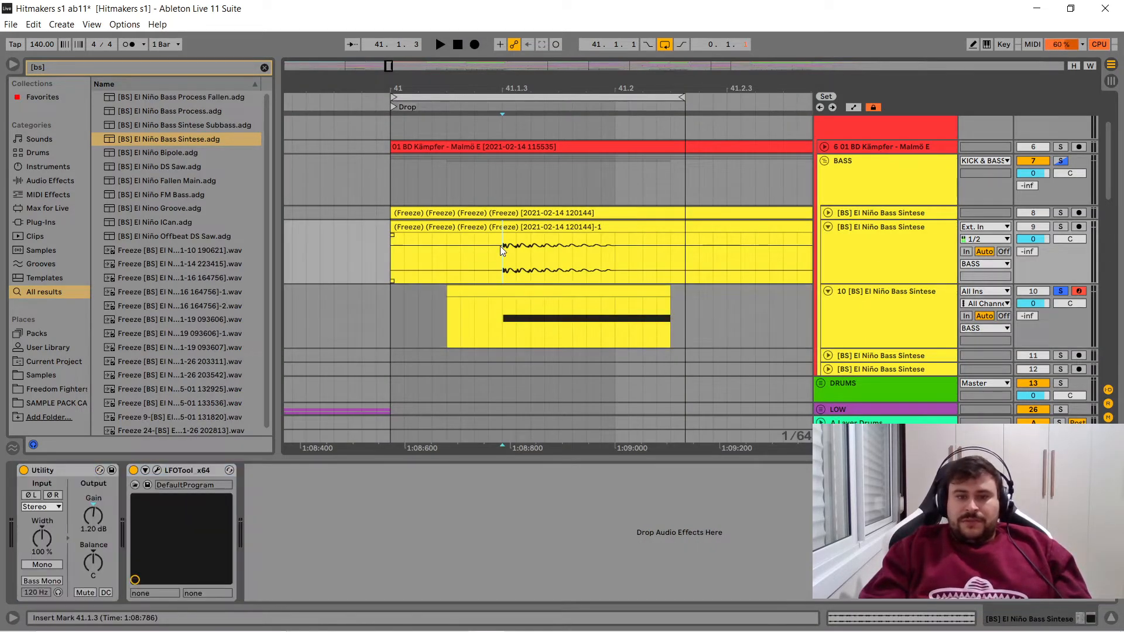
drag(500, 246, 613, 252)
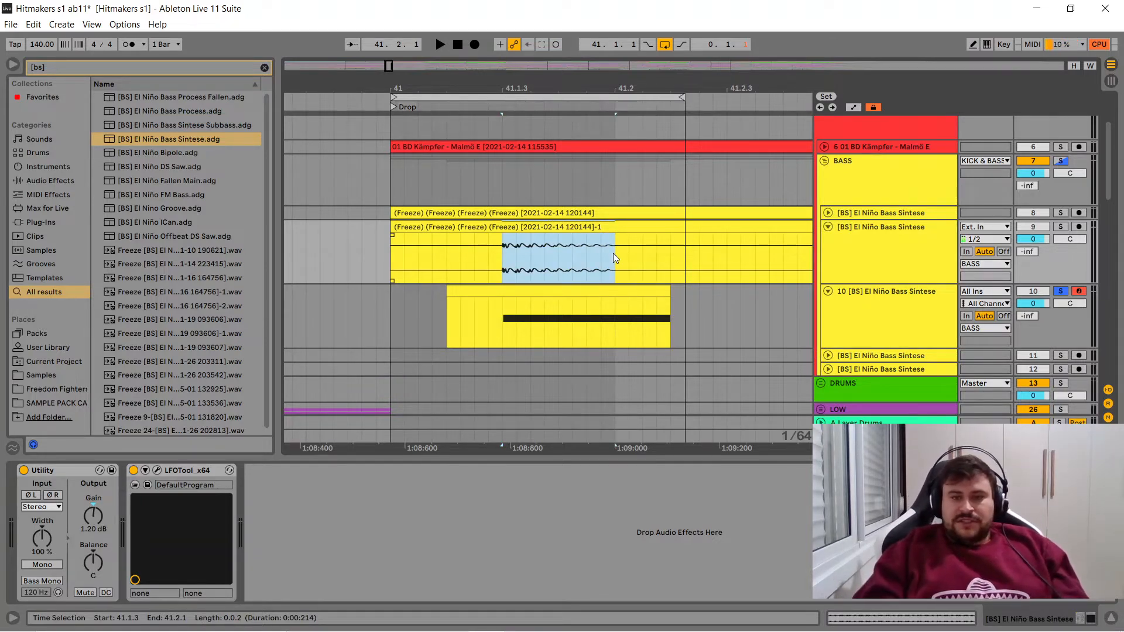
click(503, 321)
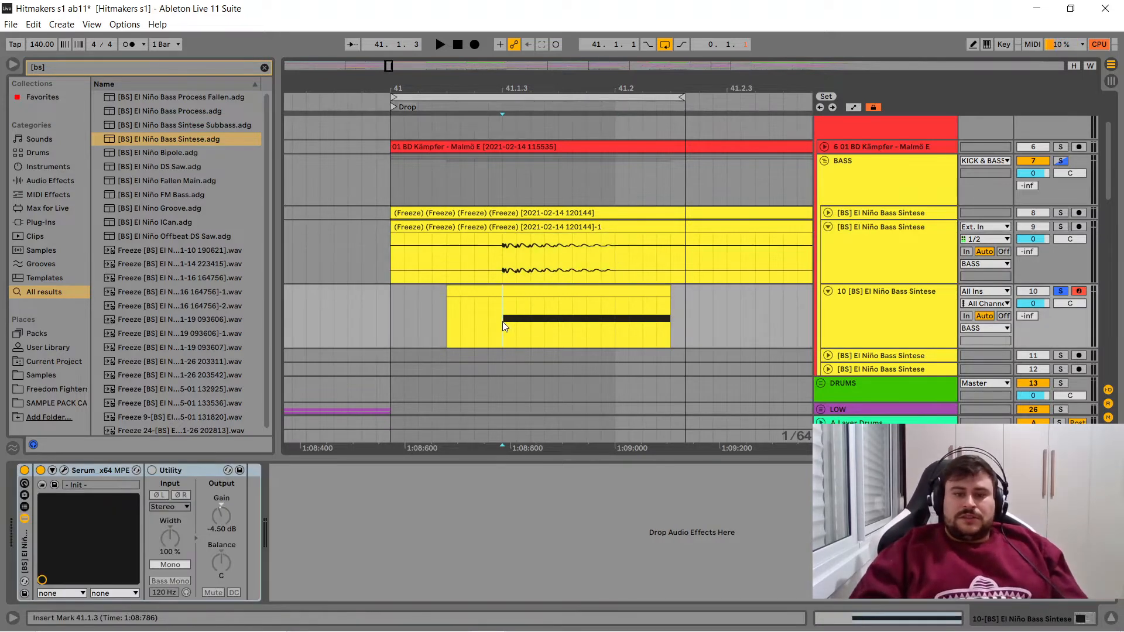
click(658, 297)
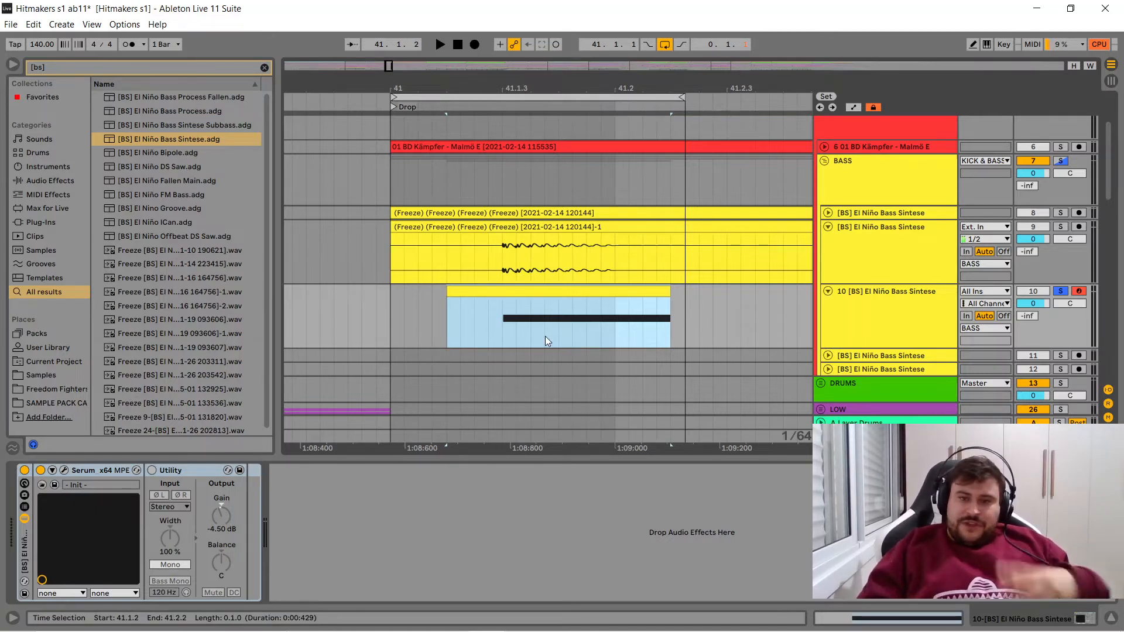
- Reopen Serum's effects, compare the loop with the Tube distortion bypassed and re-enabled, and view the distortion types without changing the current one
click(64, 471)
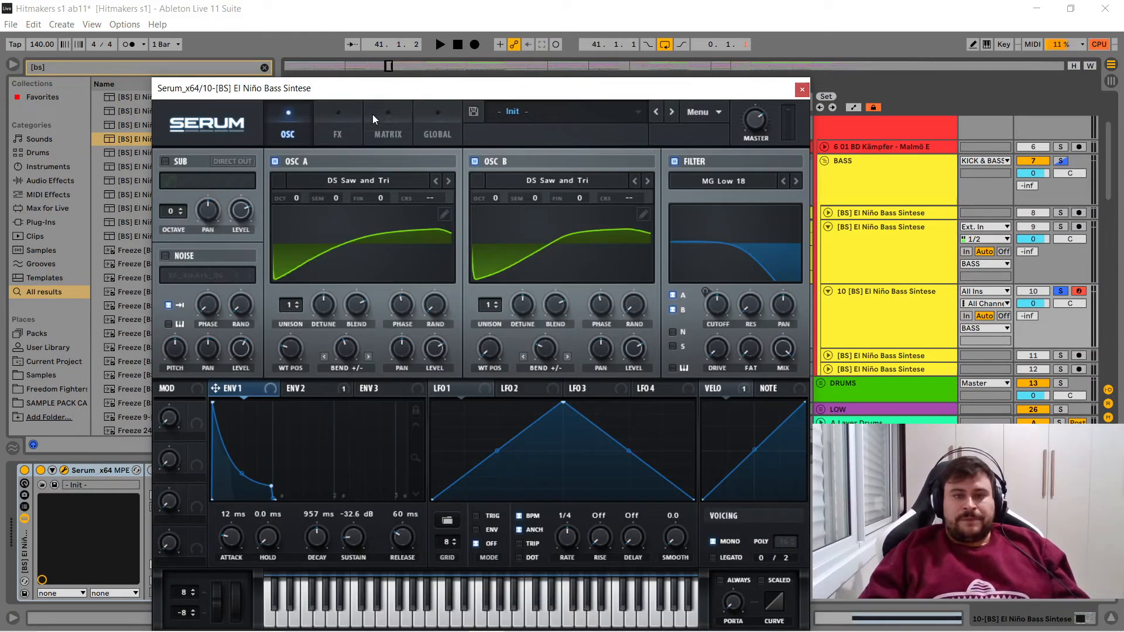
click(335, 132)
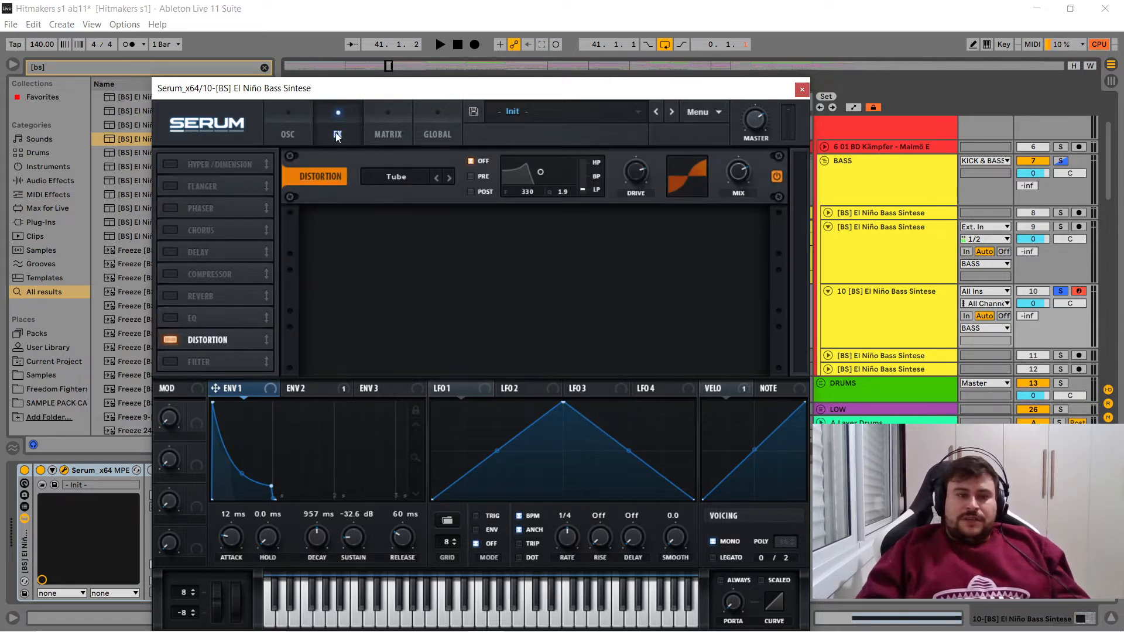
click(781, 180)
key(space)
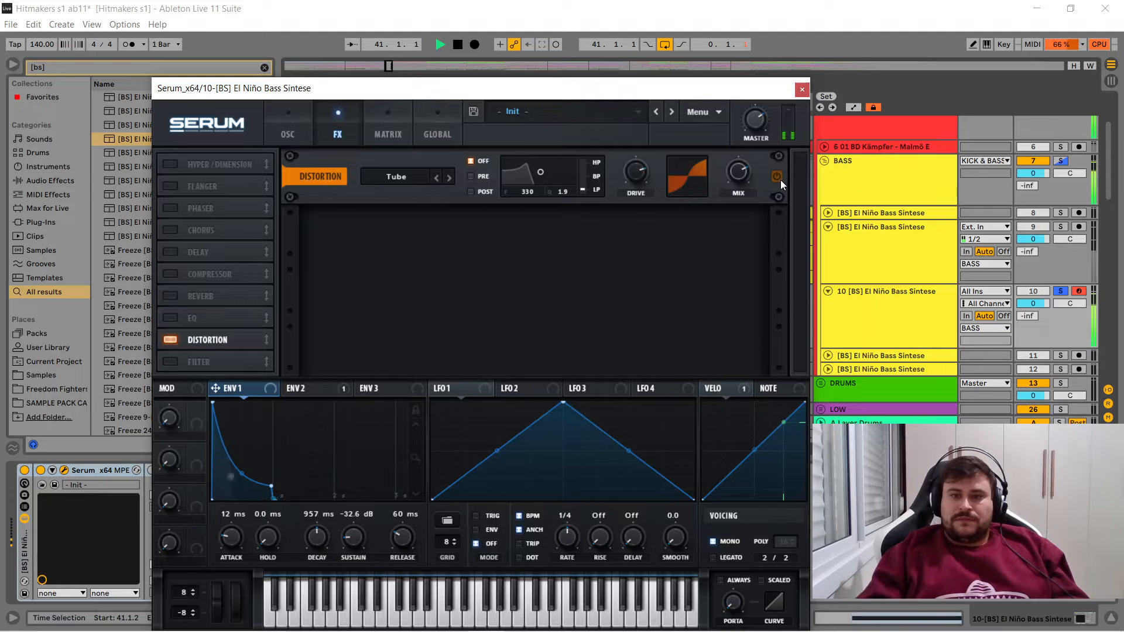
click(781, 181)
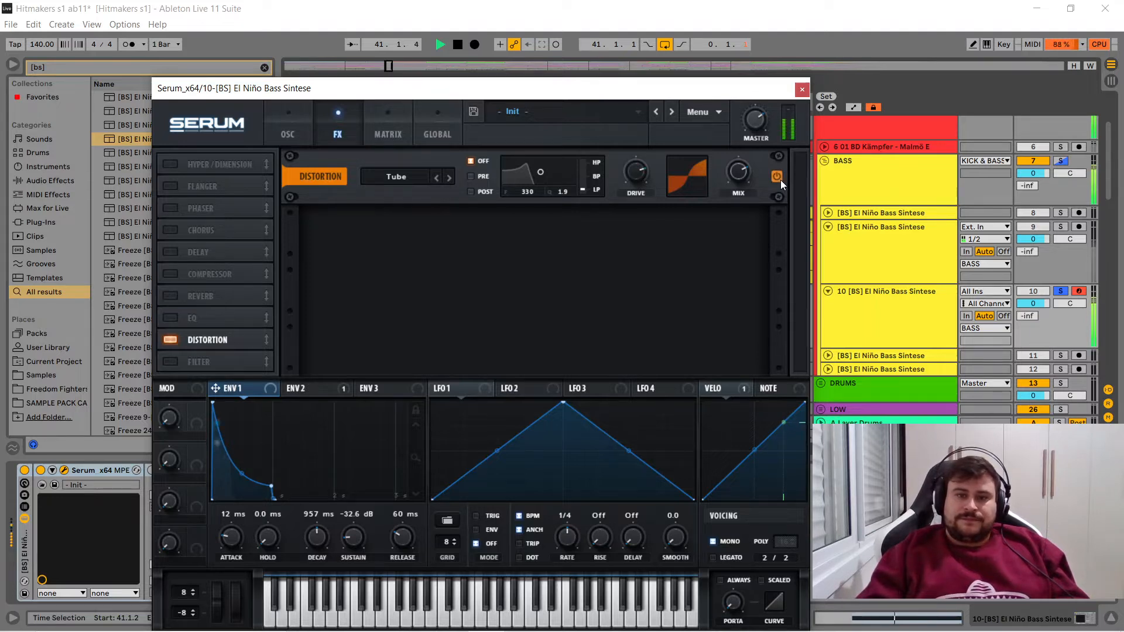
key(space)
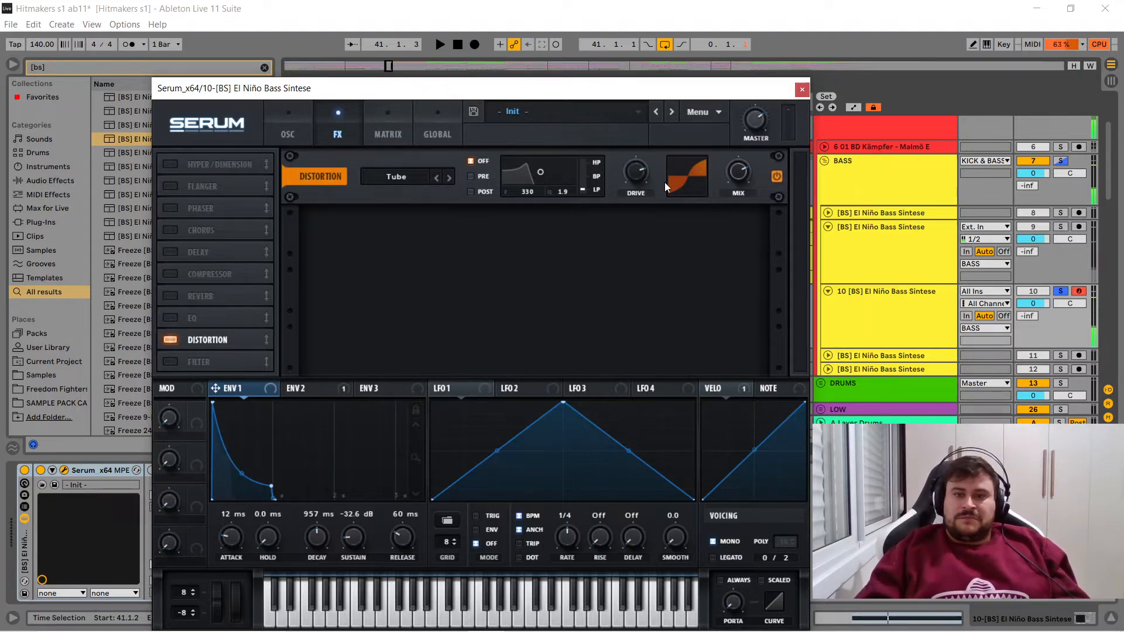
click(401, 176)
click(622, 264)
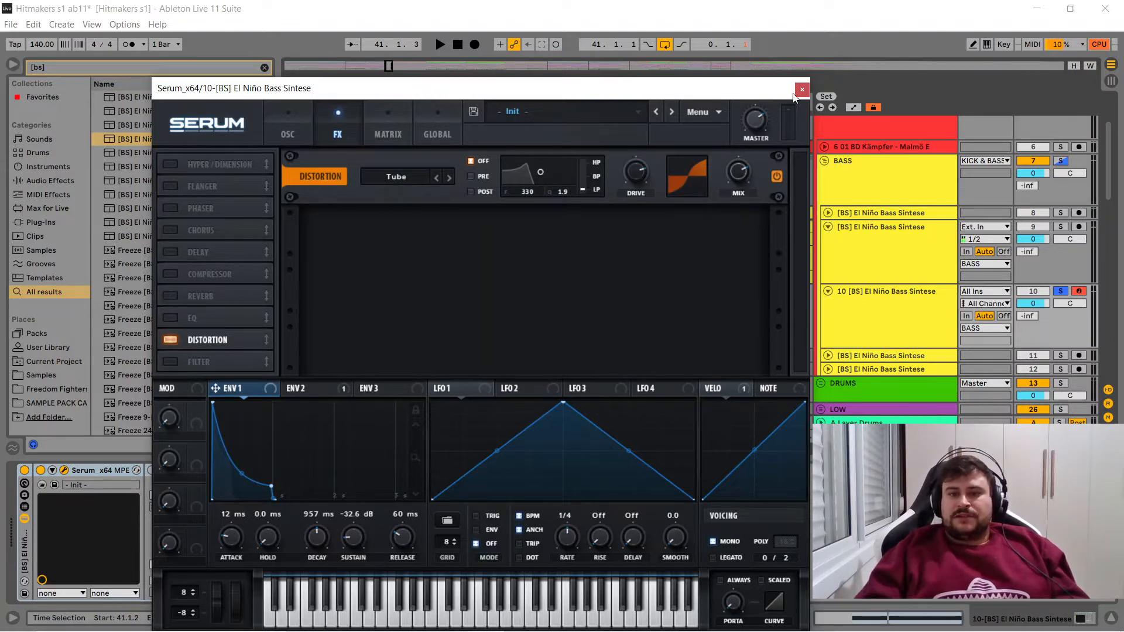
- Switch off oscillator B, play the loop to hear oscillator A alone, and close the Serum editor
click(286, 130)
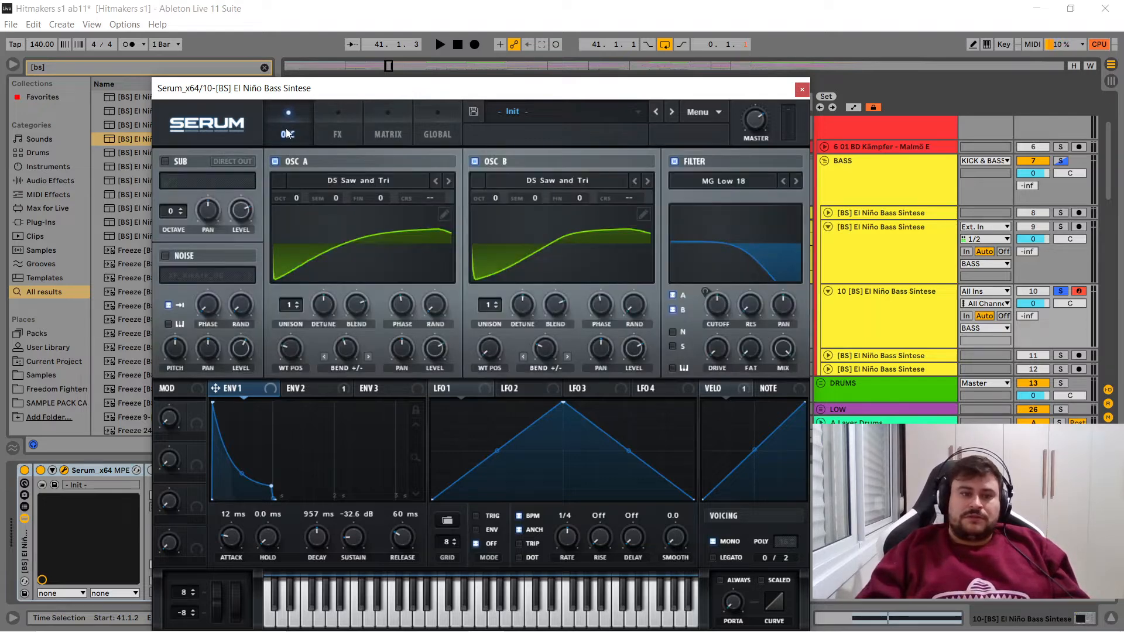
click(475, 162)
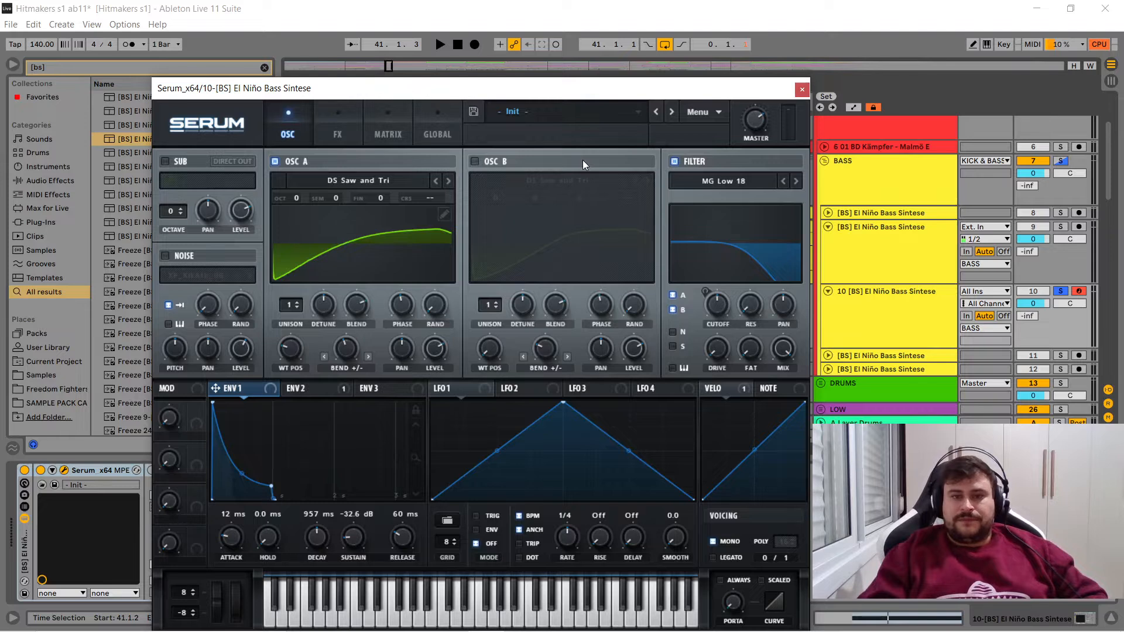
key(space)
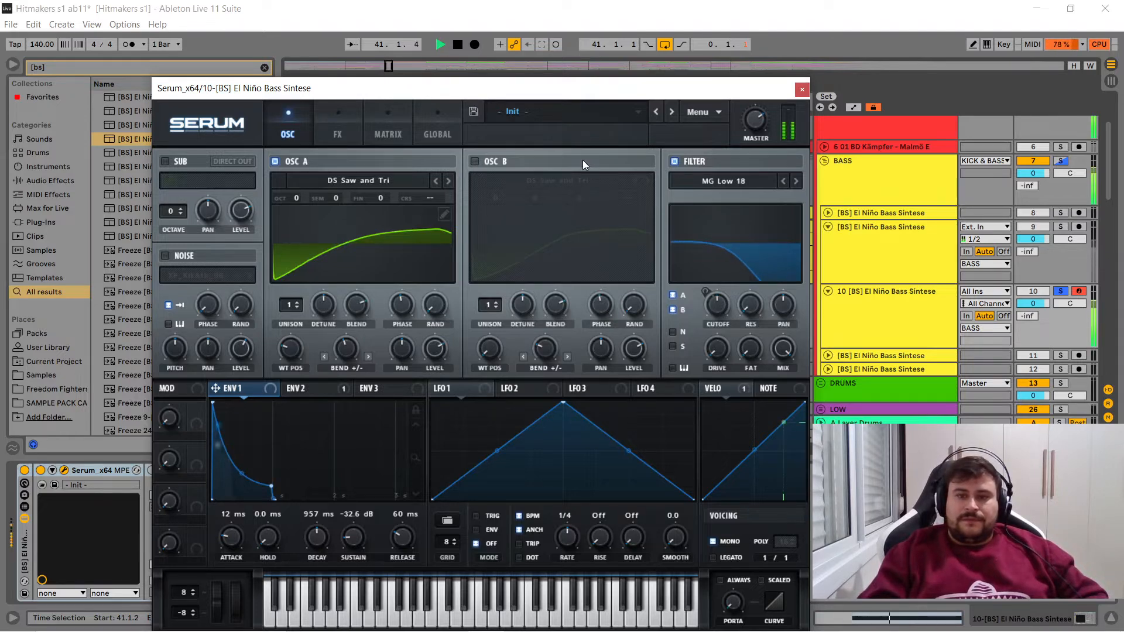
key(space)
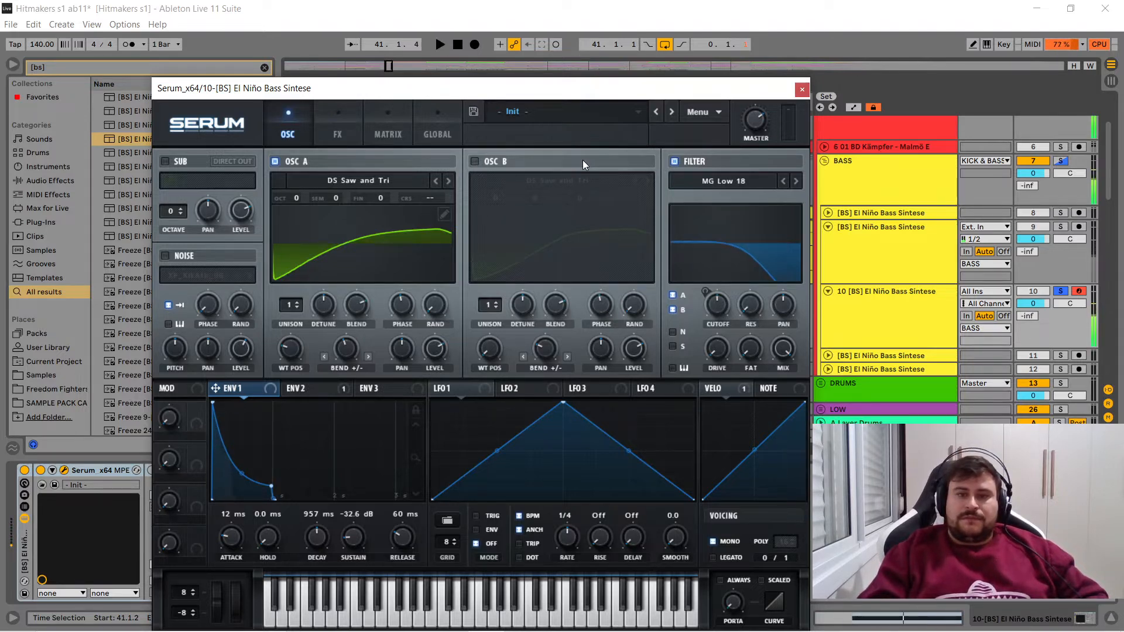
click(803, 91)
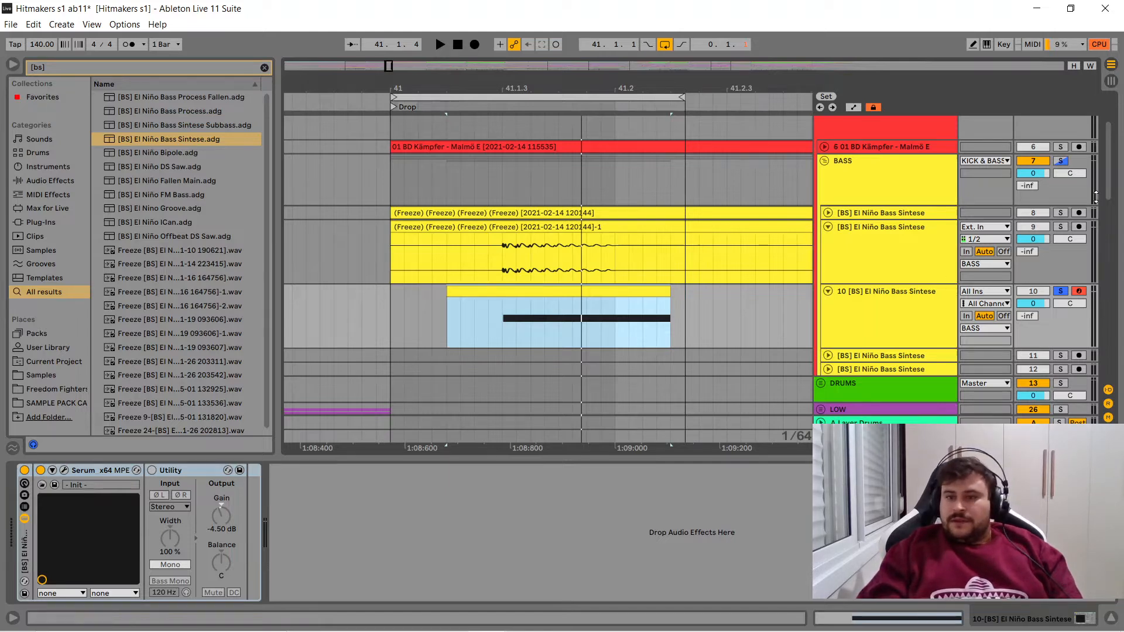
- Play the loop with track 9 soloed and again with track 10 soloed, stopping after each
click(1062, 227)
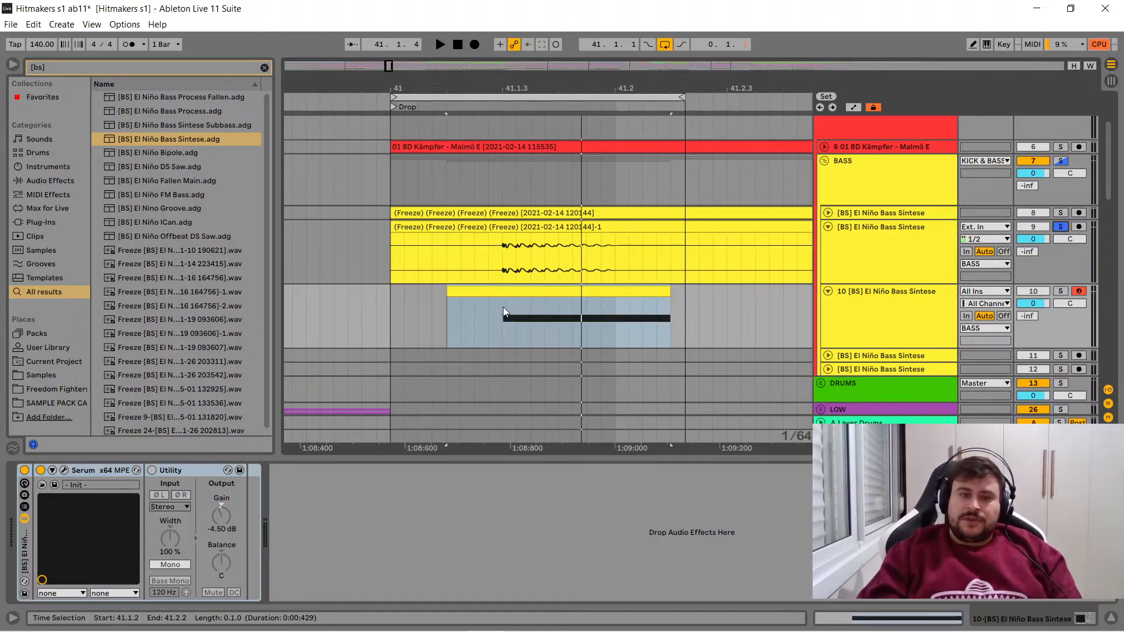
key(space)
key(space)
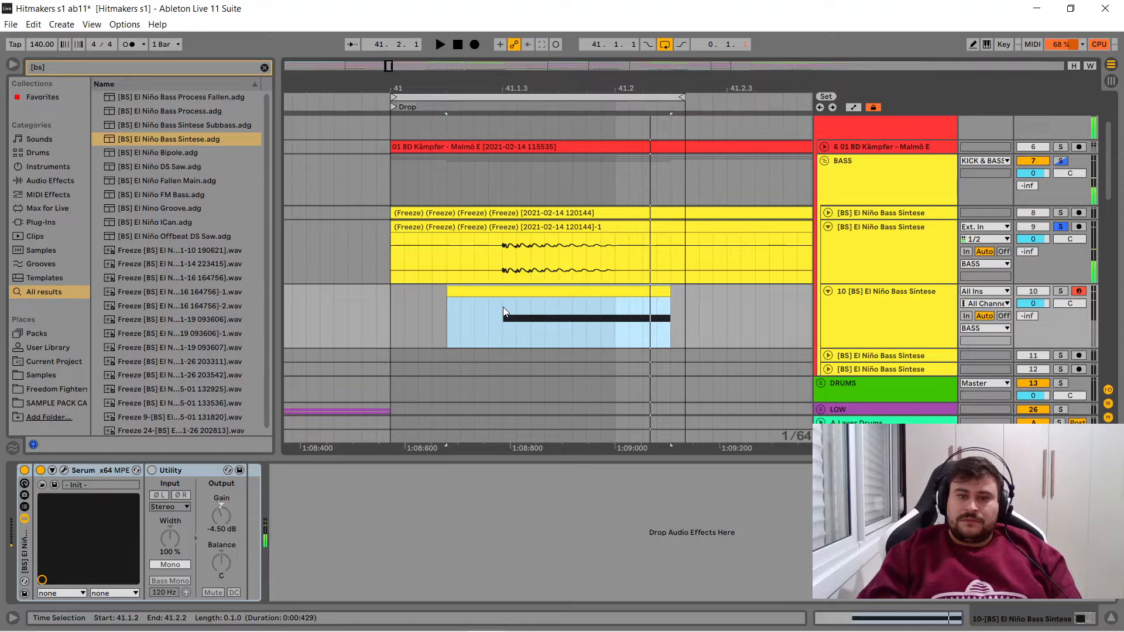
click(1061, 291)
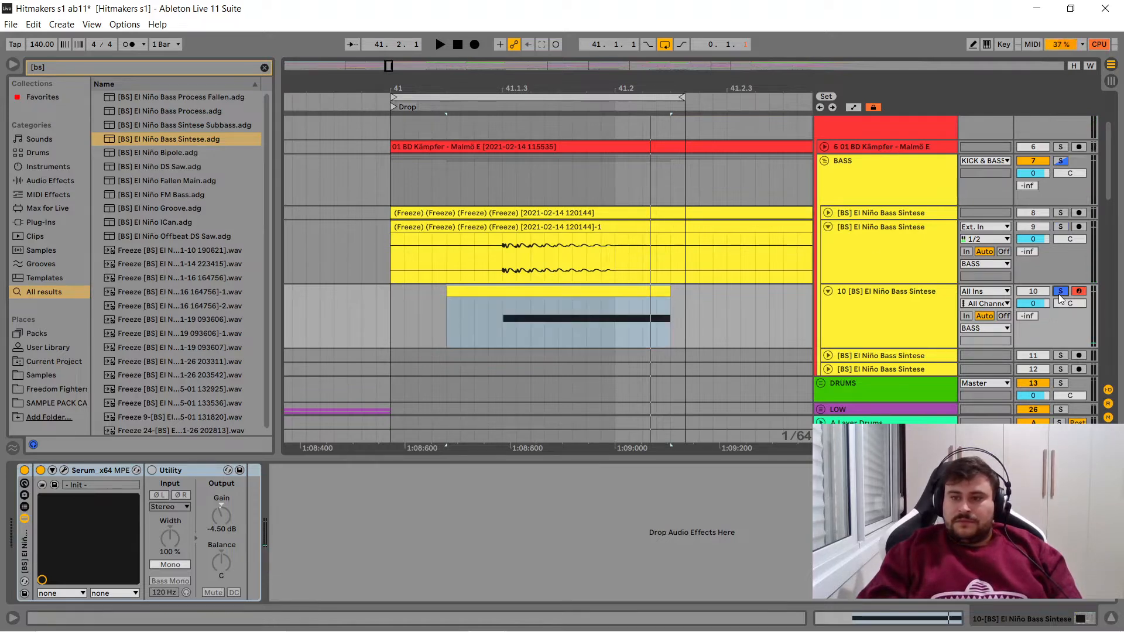
key(space)
key(space)
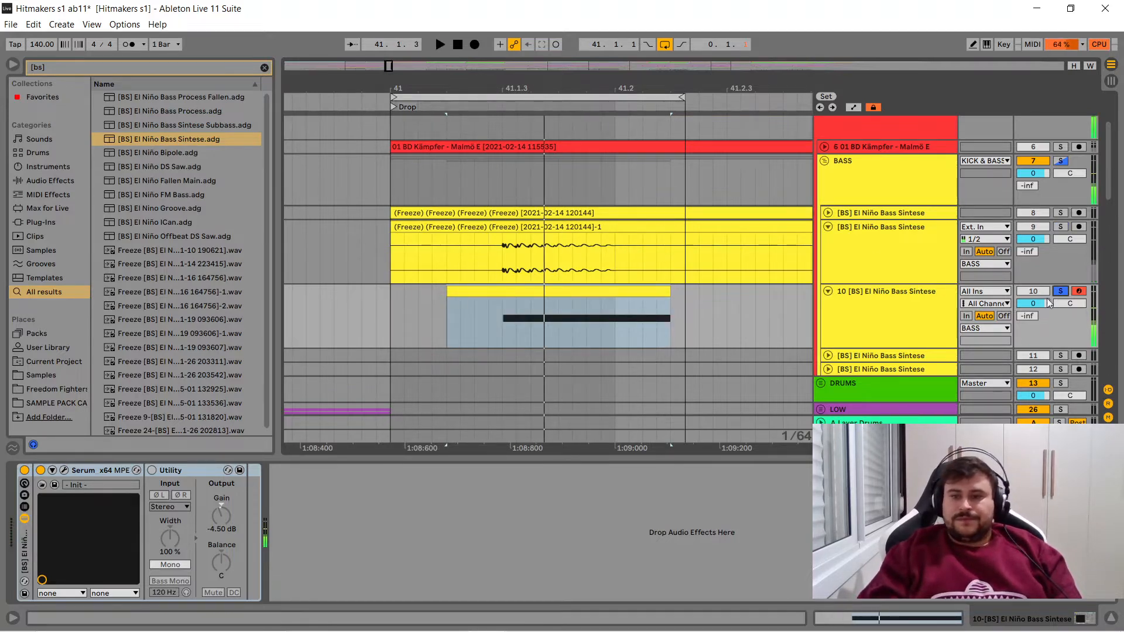
- Freeze track 10's Serum bass and flatten it to audio
click(861, 305)
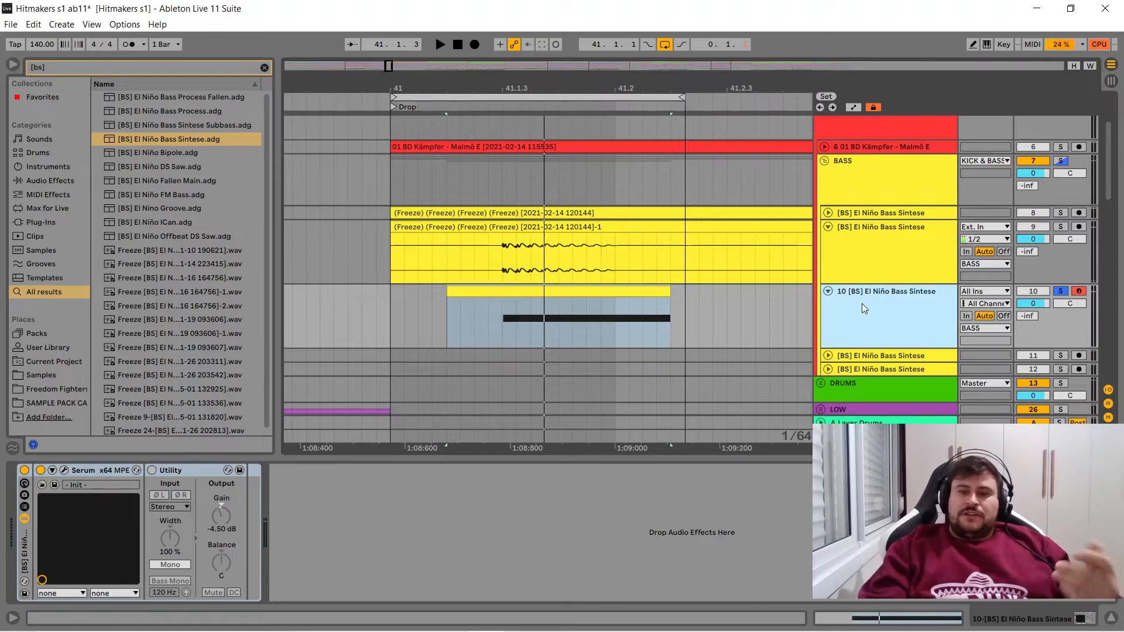
right_click(861, 306)
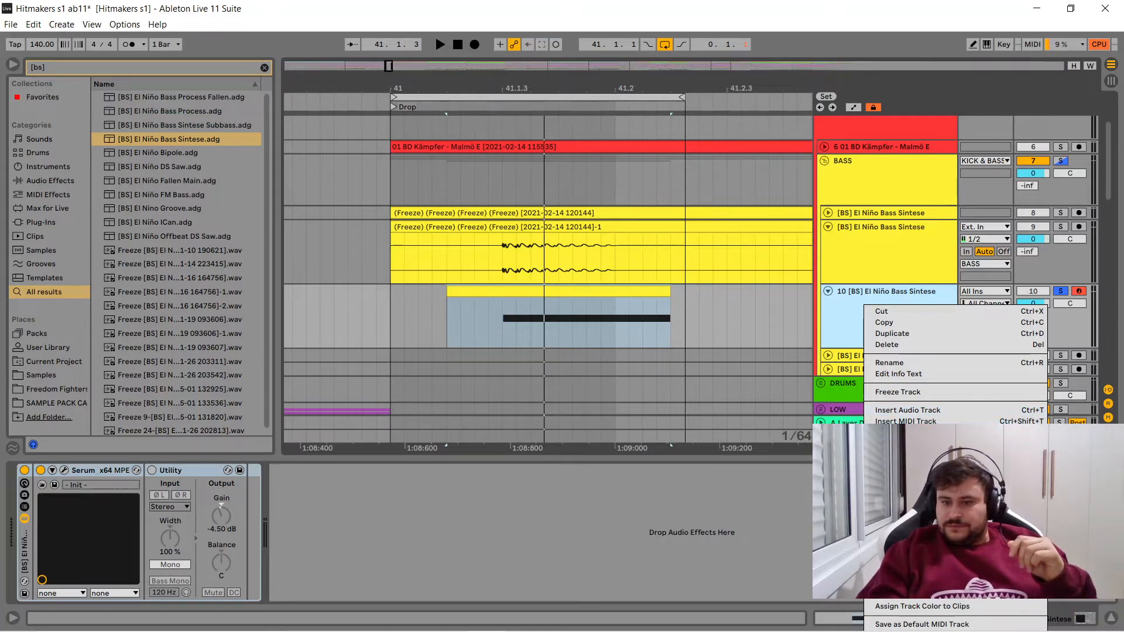
click(909, 392)
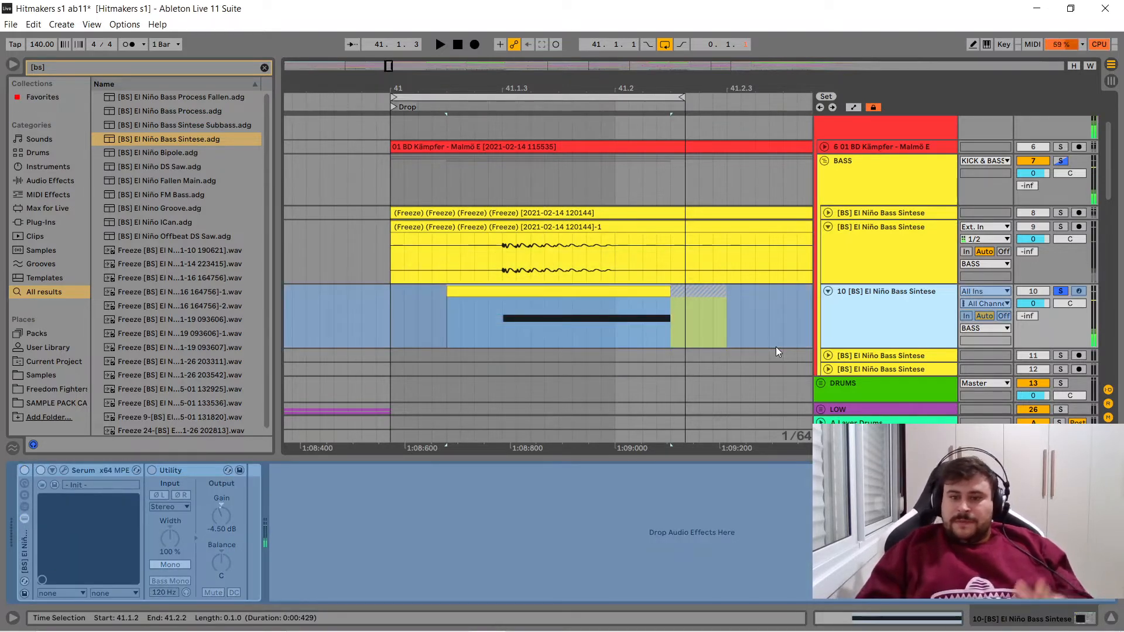
right_click(870, 318)
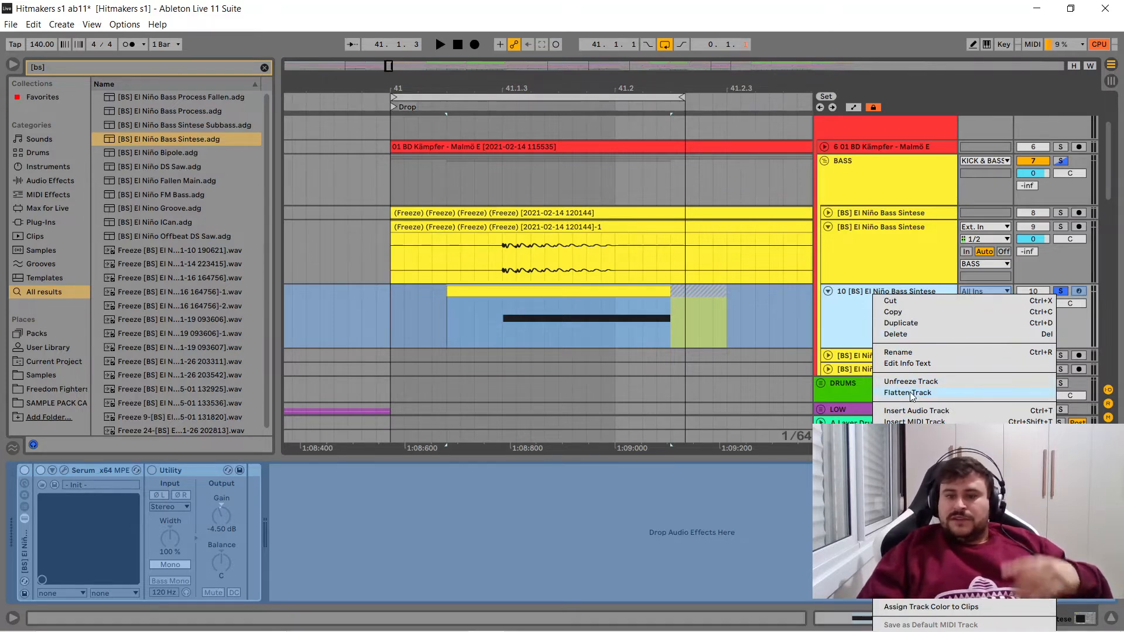
key(Escape)
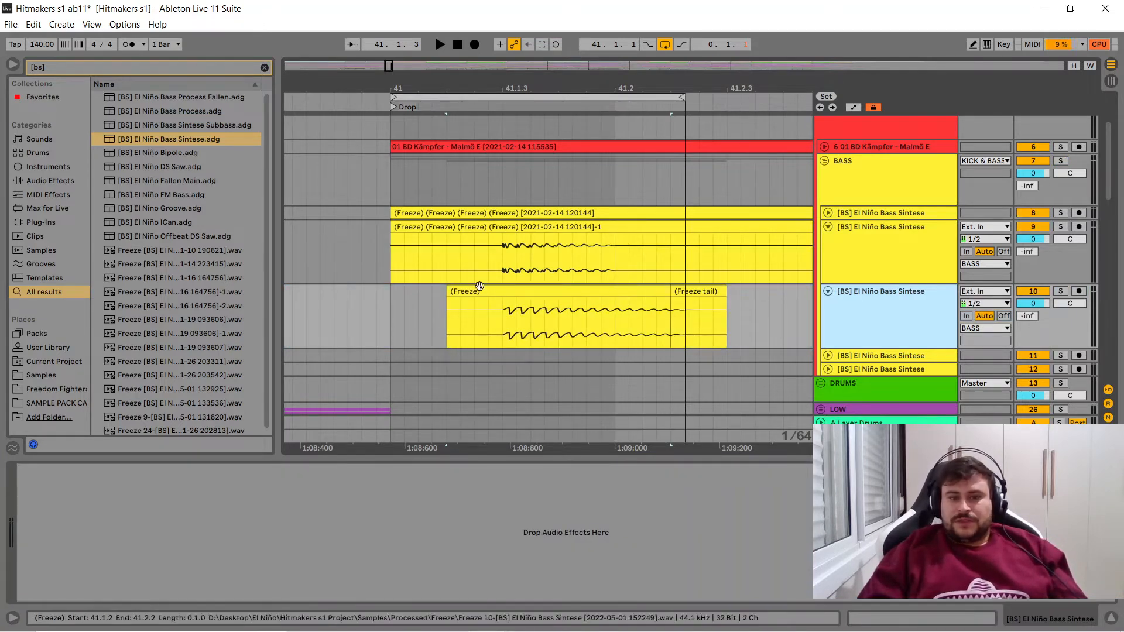
- Delete the freeze tail on track 10 and trim the bass audio clip to run from 41.1.3 to 41.2.1, with a short fade-out
mouse_move(491, 88)
mouse_down()
mouse_move(491, 192)
mouse_move(491, 109)
mouse_up()
drag(420, 296, 514, 298)
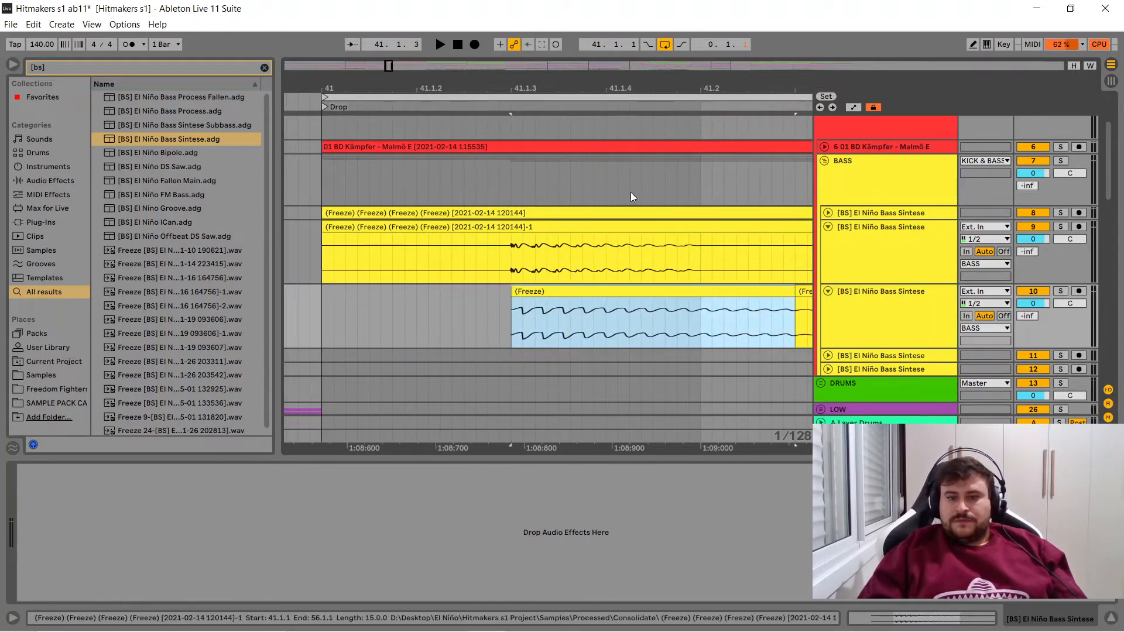
drag(640, 84, 512, 44)
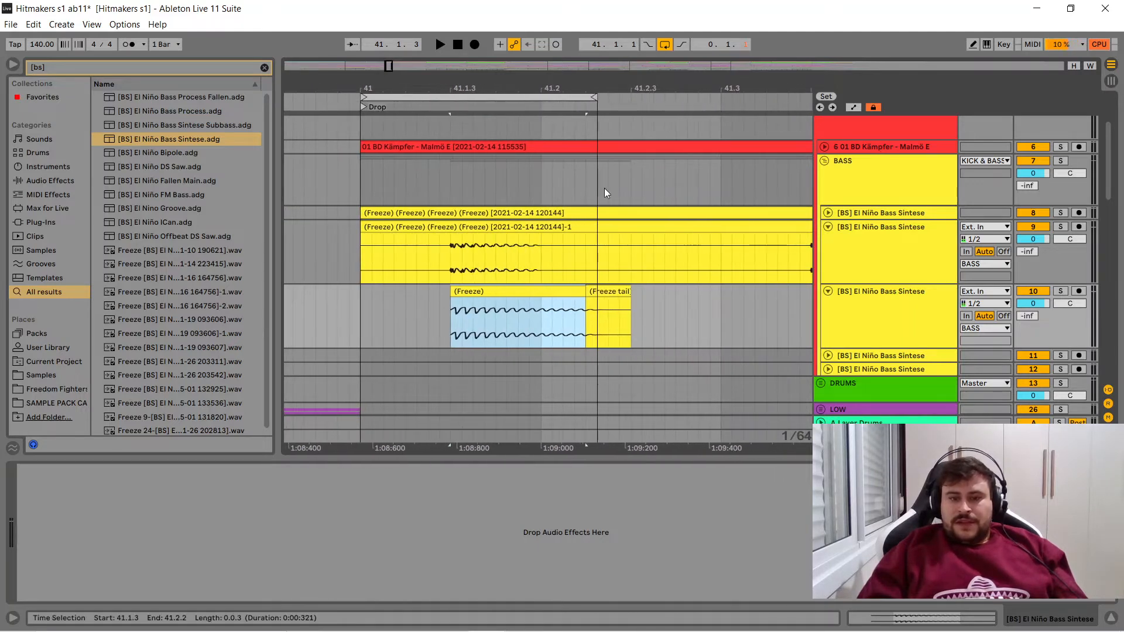
click(627, 291)
key(Delete)
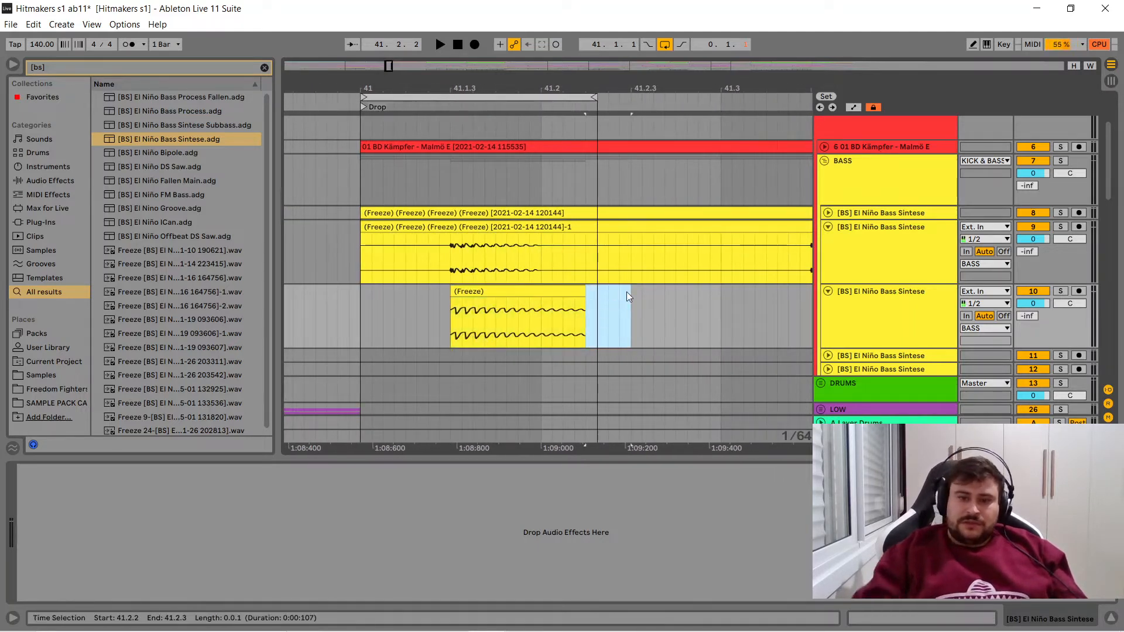
click(576, 296)
drag(584, 296, 540, 298)
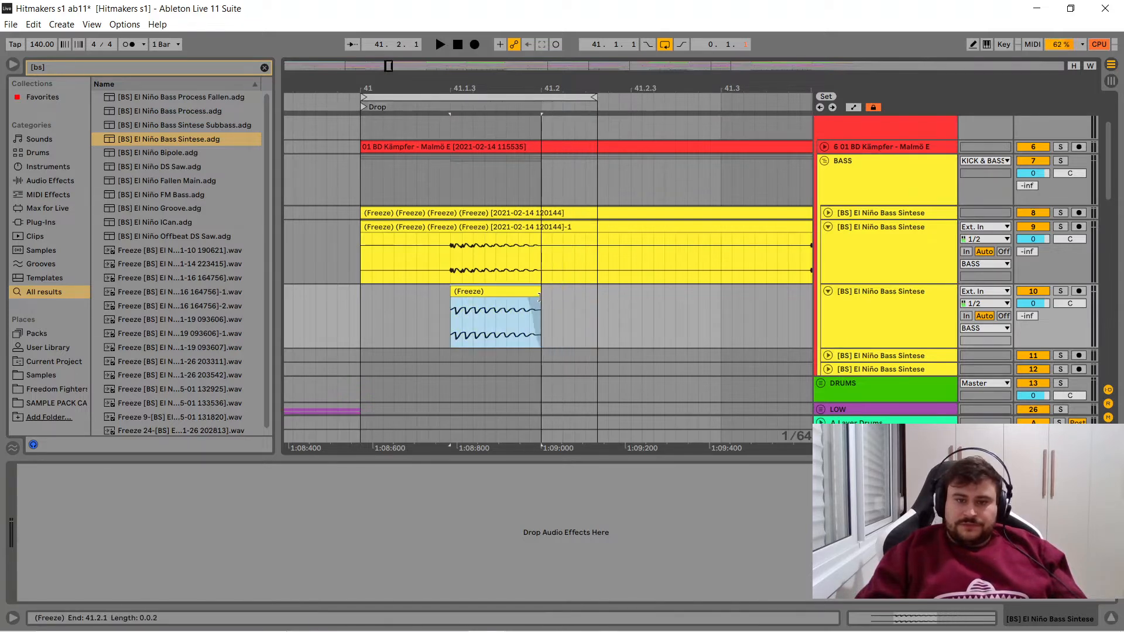
click(468, 120)
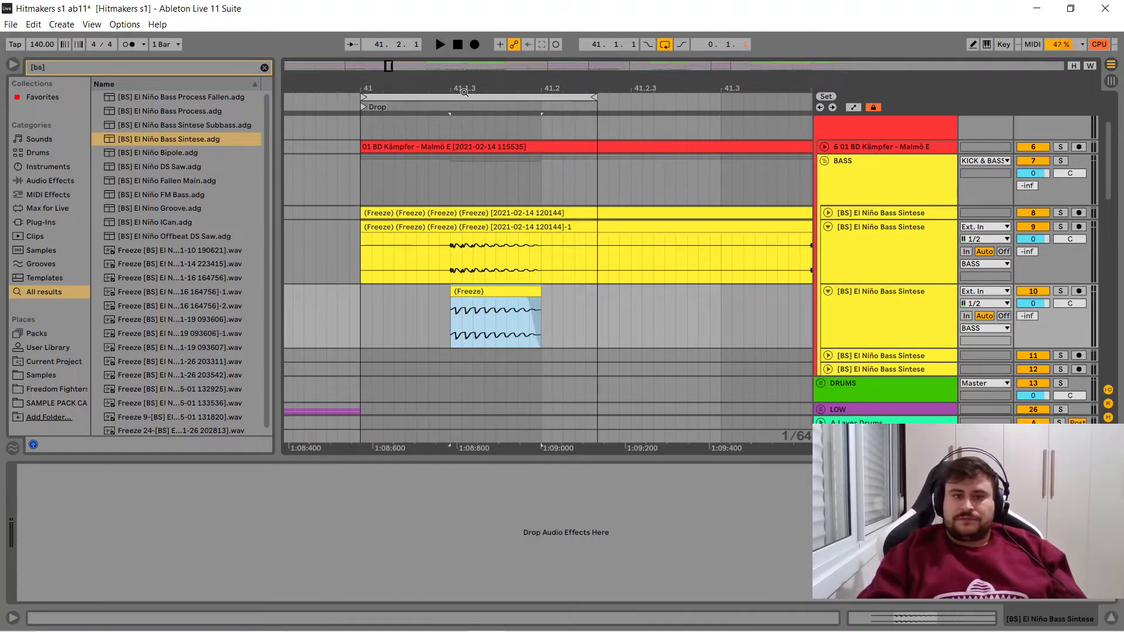
drag(468, 88, 602, 87)
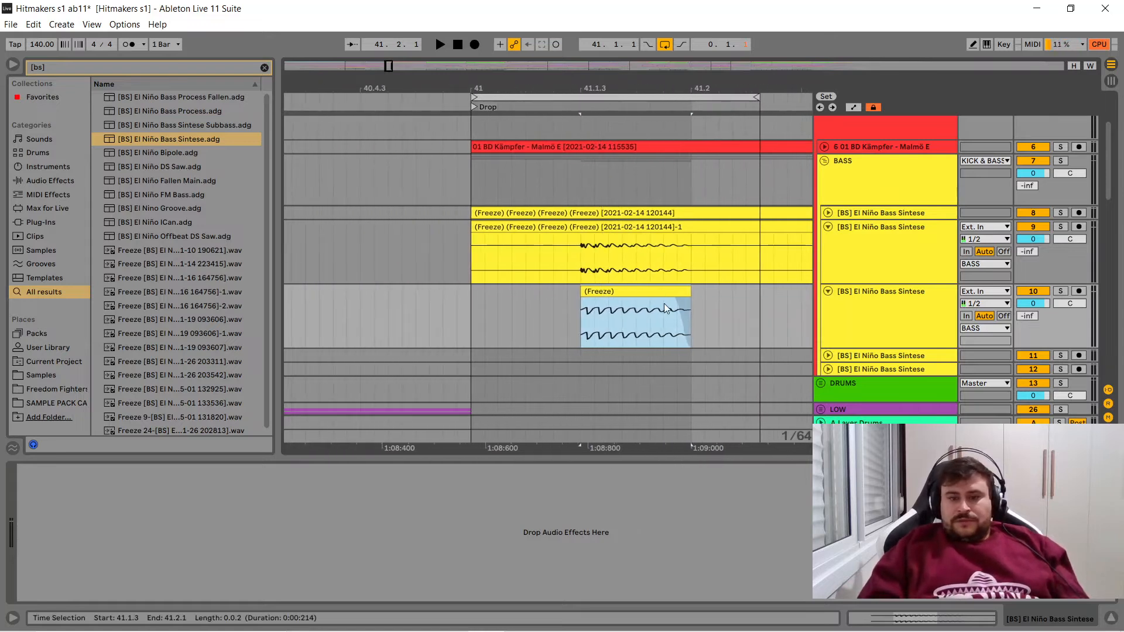
- Play the loop with track 9 soloed, switch the solo to track 10's flattened clip to compare the two basses, and stop
click(861, 311)
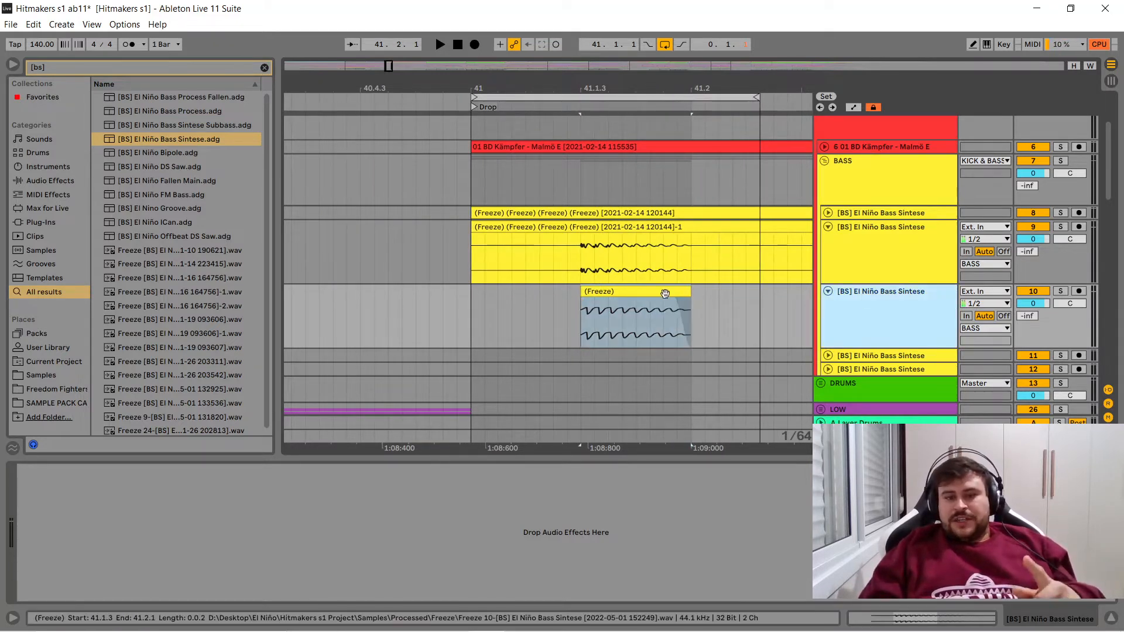
click(636, 292)
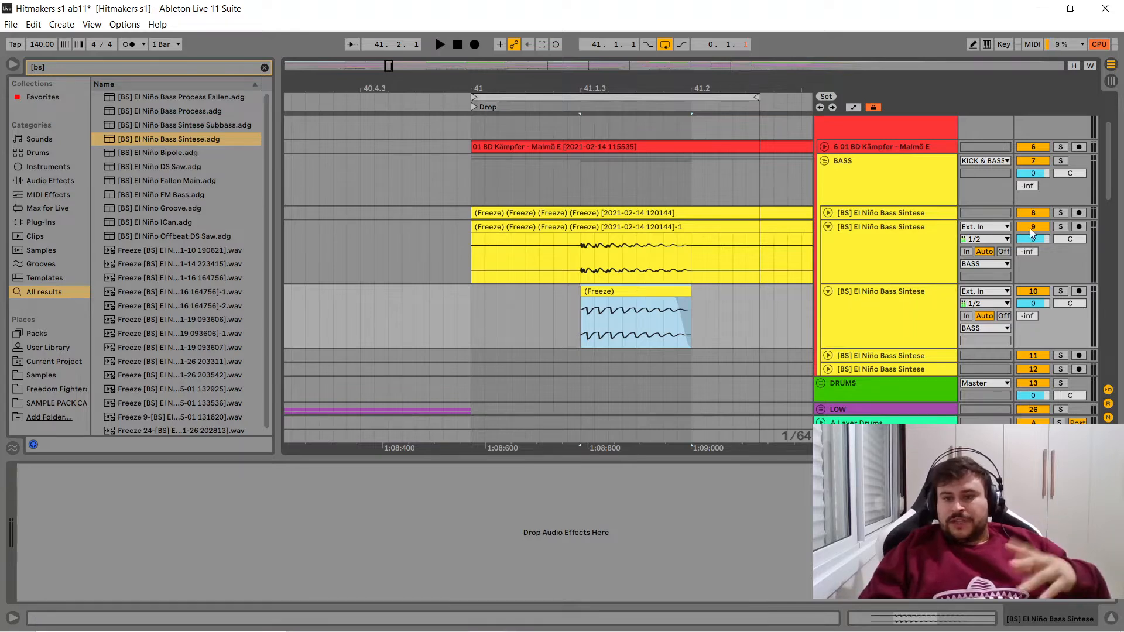
click(1061, 227)
key(space)
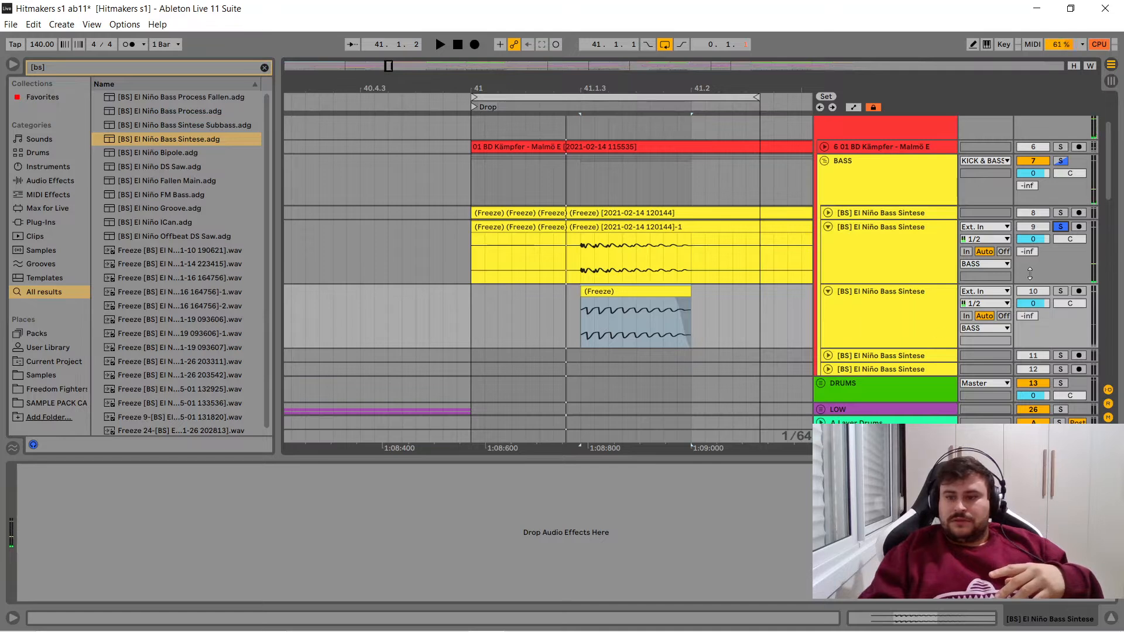
click(1060, 291)
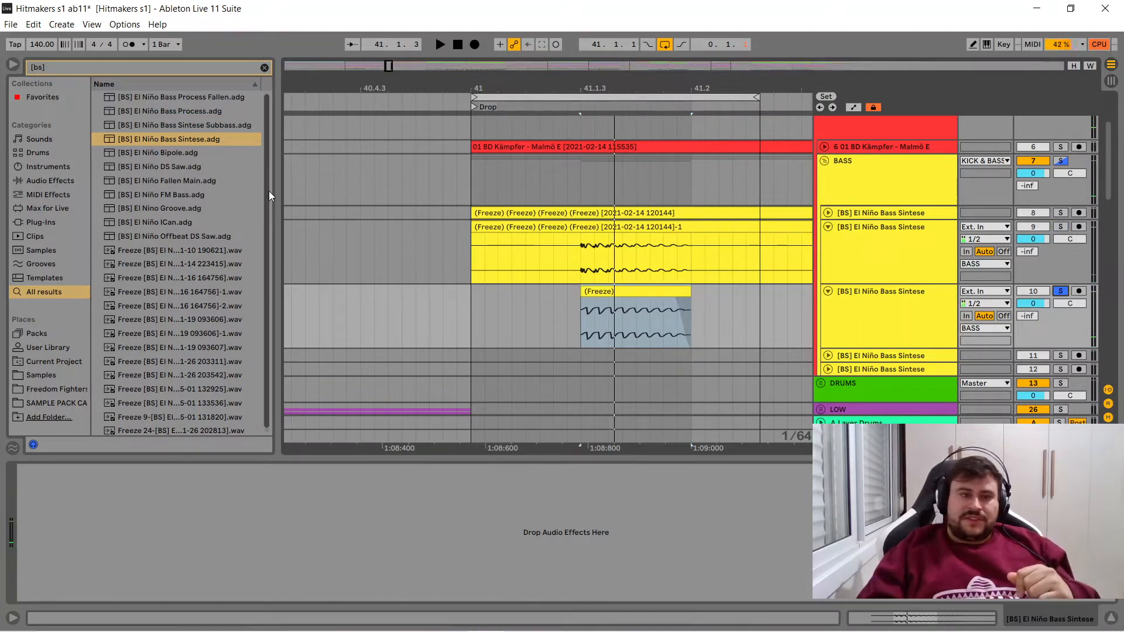
click(521, 293)
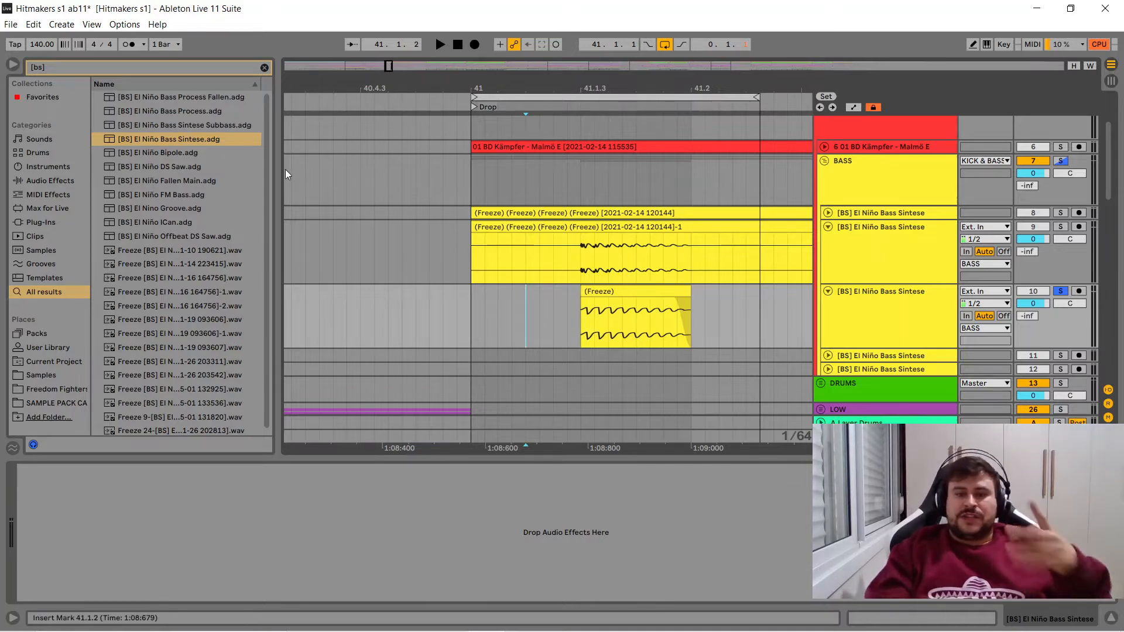
- Load the [BS] El Niño Bass Process.adg effect rack onto track 10 and close all the plug-in windows it opens
click(175, 110)
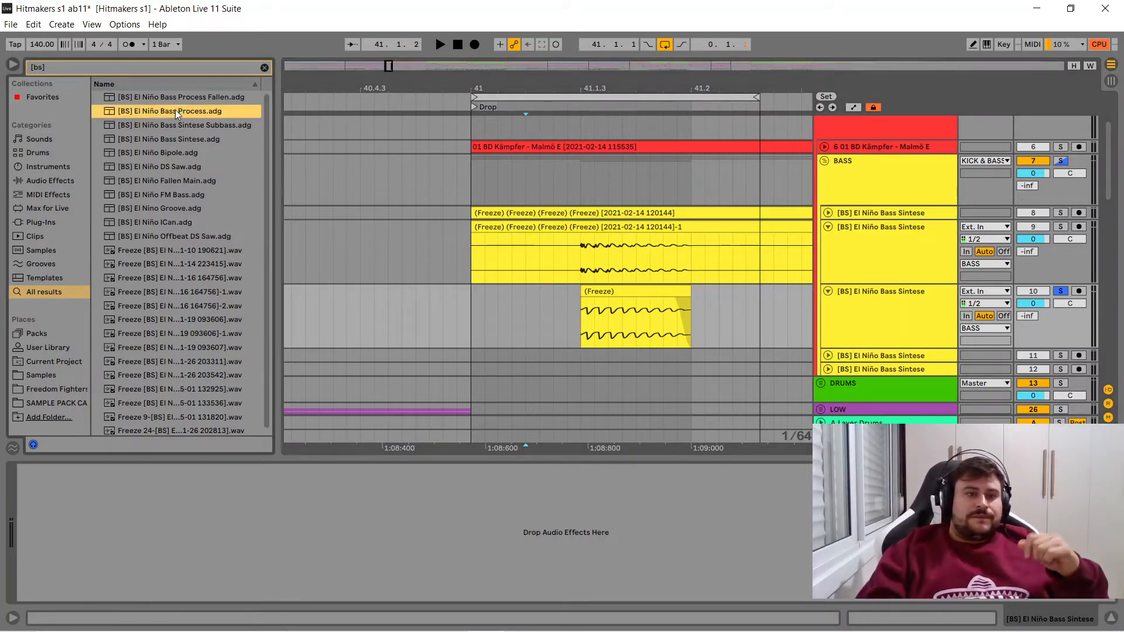
click(600, 308)
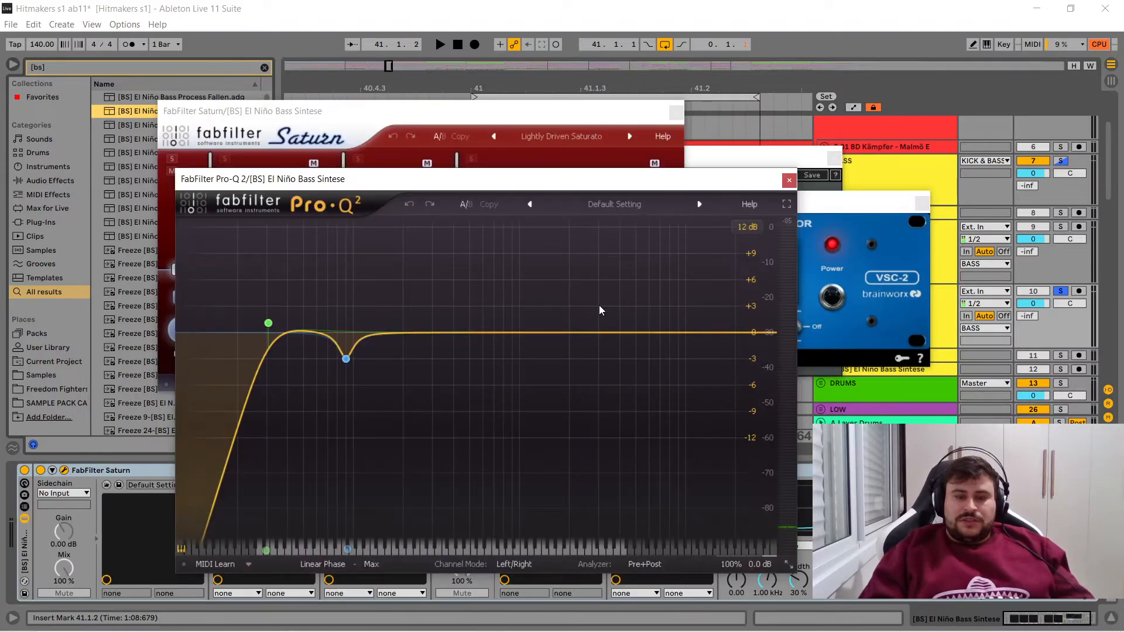
click(788, 181)
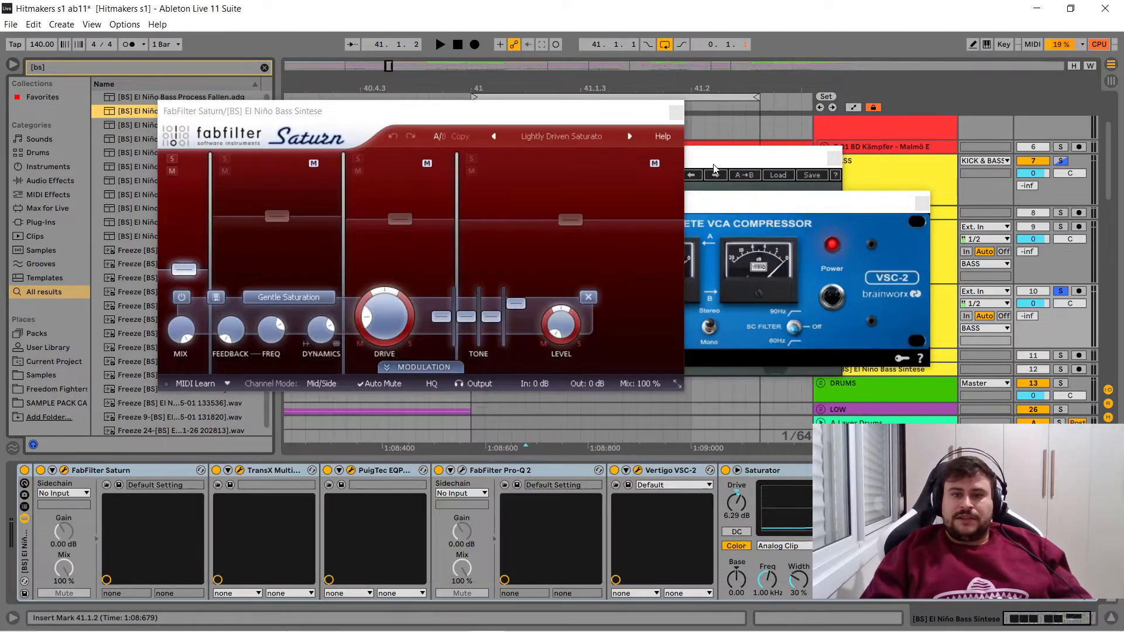
click(677, 114)
click(924, 203)
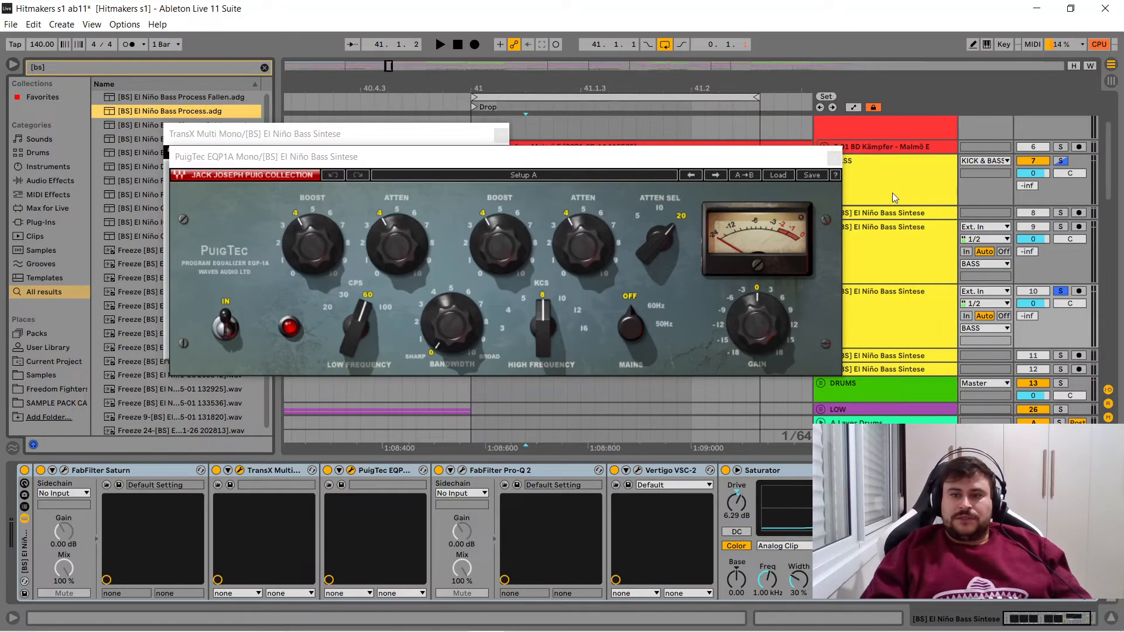
click(834, 159)
click(501, 134)
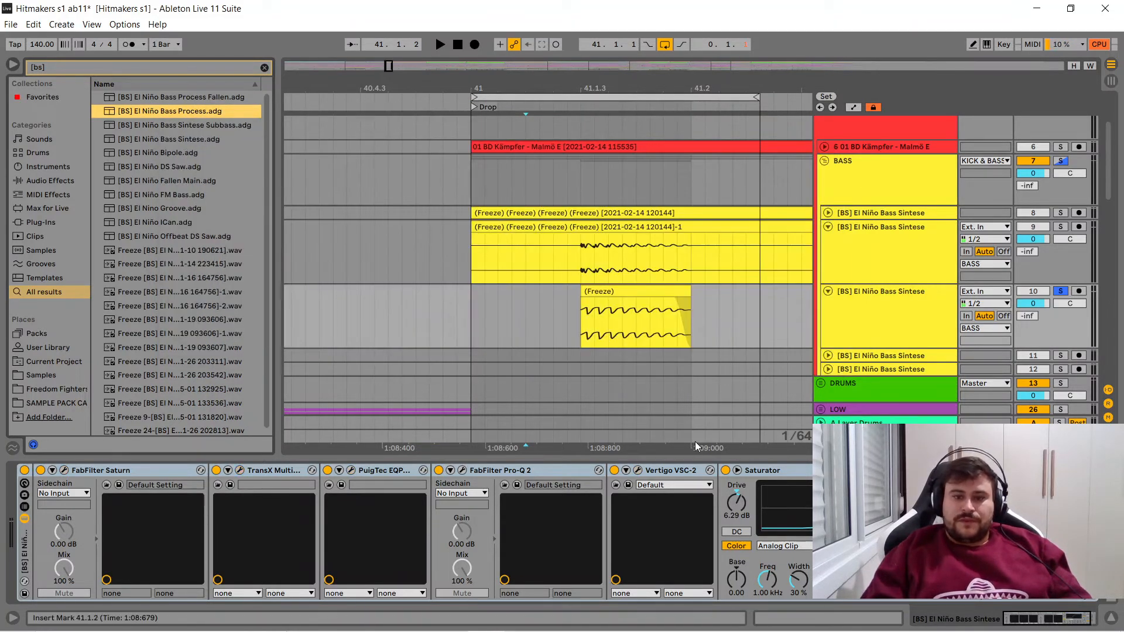
- Bypass Saturator, Vertigo VSC-2, FabFilter Pro-Q 2, PuigTec EQP1A, TransX Multi and FabFilter Saturn in track 10's rack
click(725, 473)
click(614, 472)
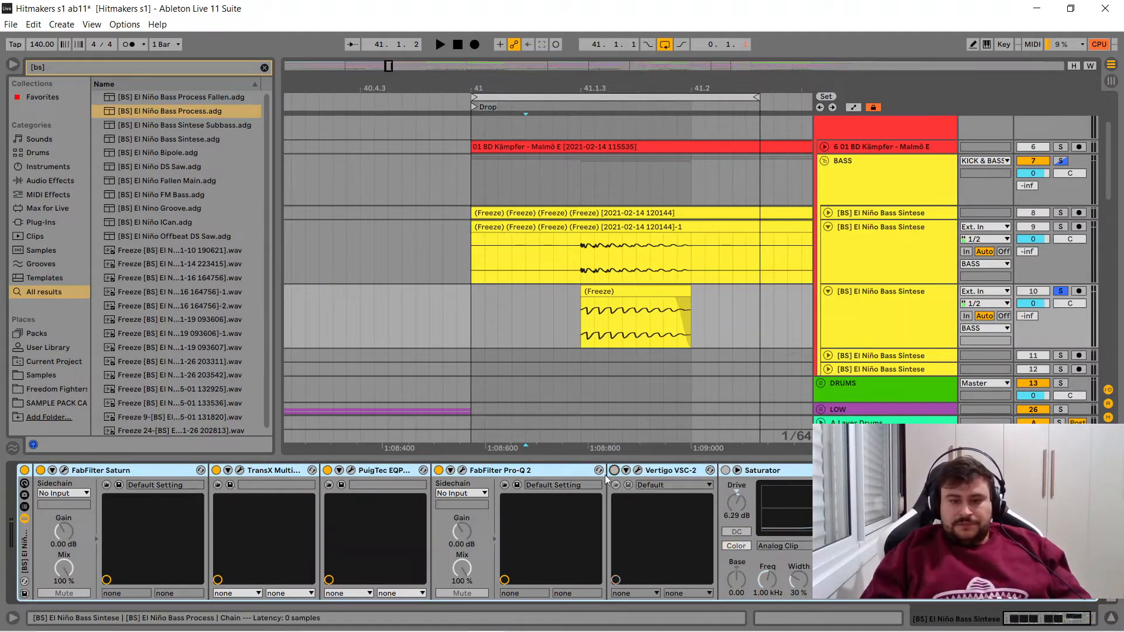
click(439, 471)
click(328, 470)
click(216, 470)
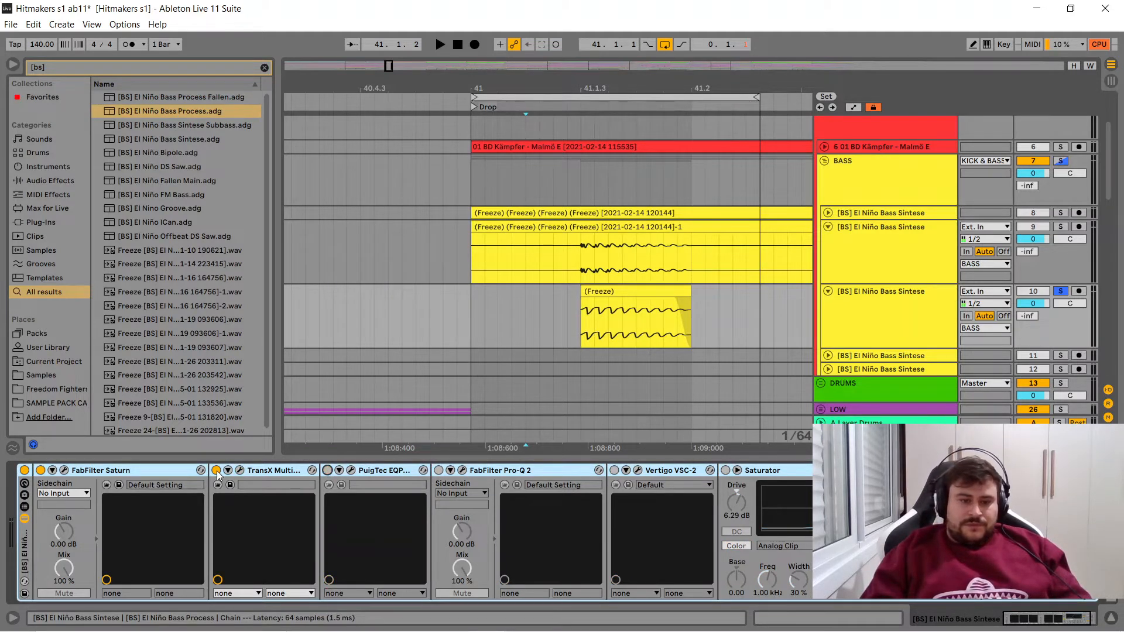
click(40, 470)
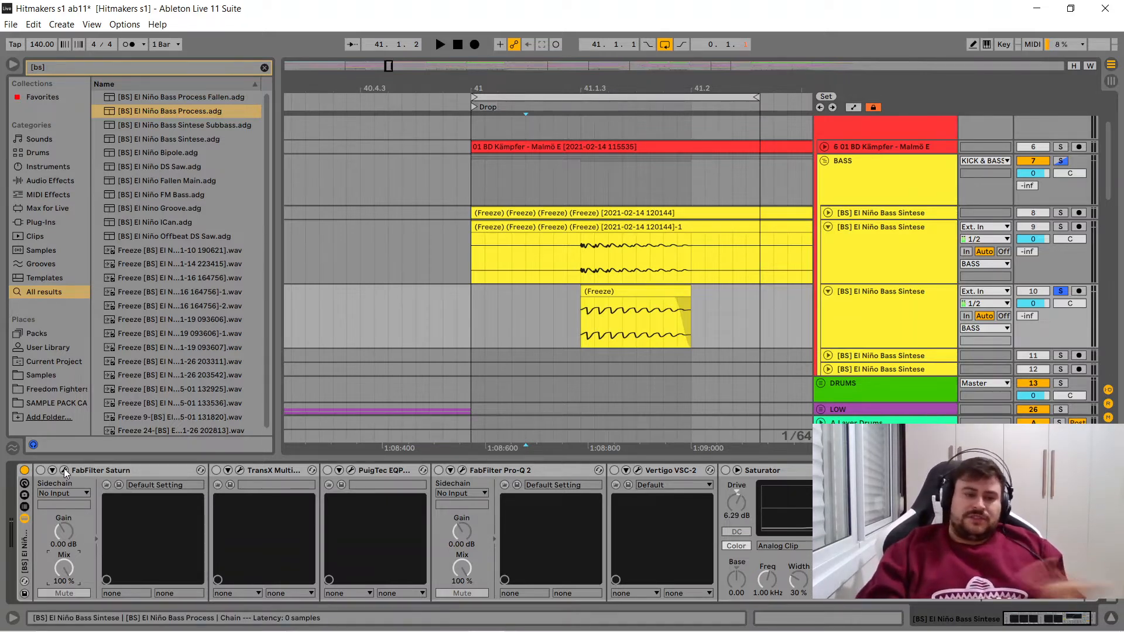
- Re-enable FabFilter Saturn, examine the drive and level settings of its bands 2, 3 and 4, and close its window
click(41, 470)
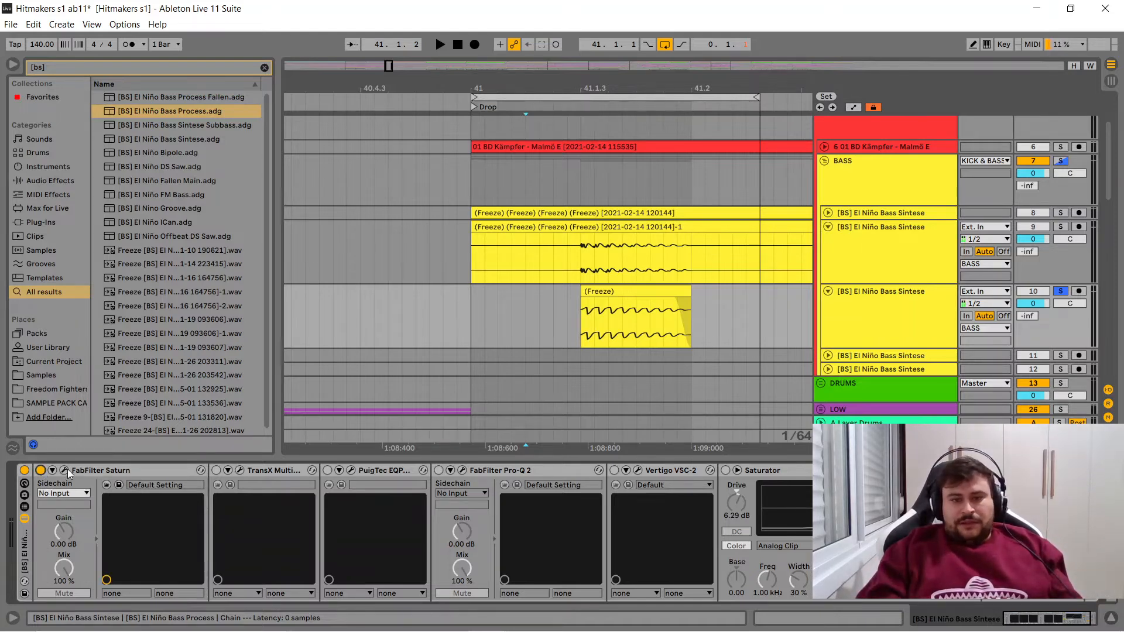
click(68, 469)
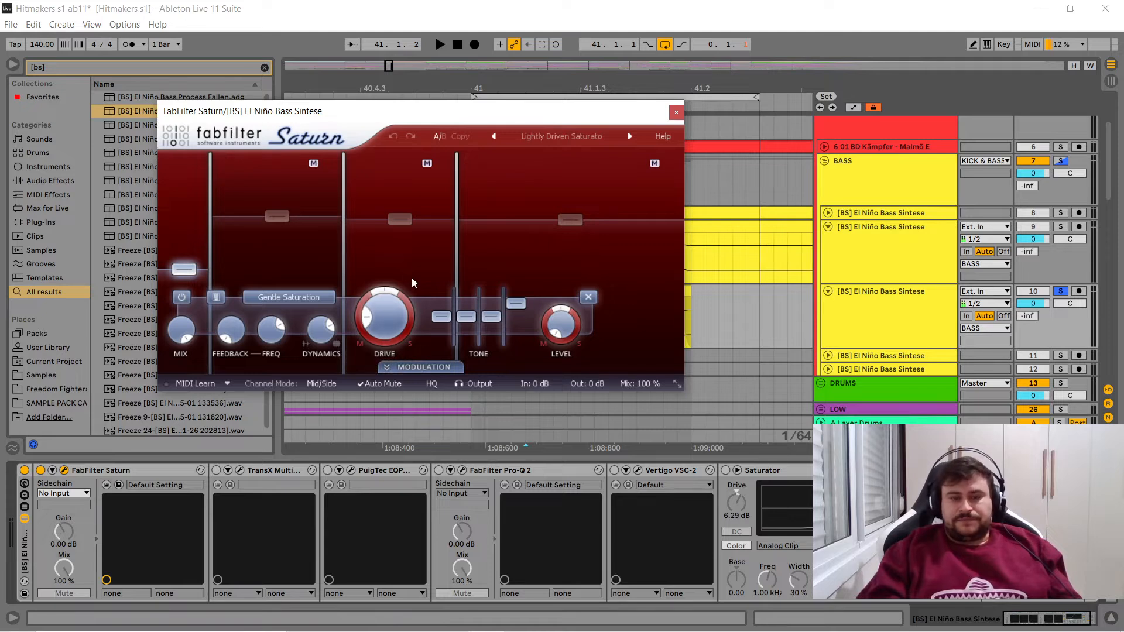
drag(389, 121, 326, 69)
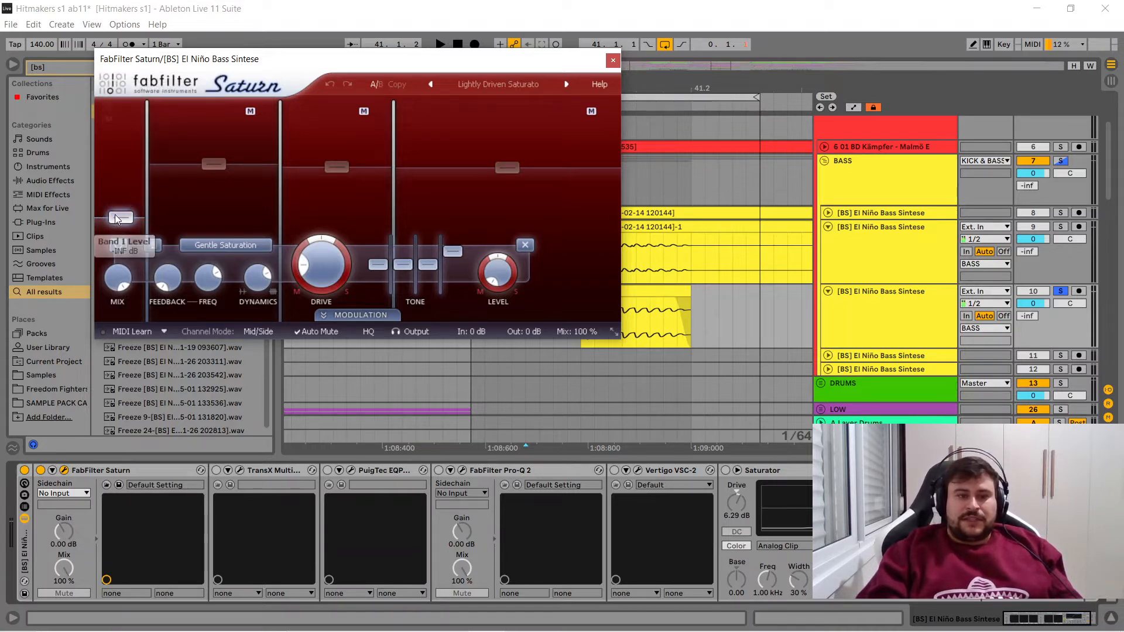
click(214, 165)
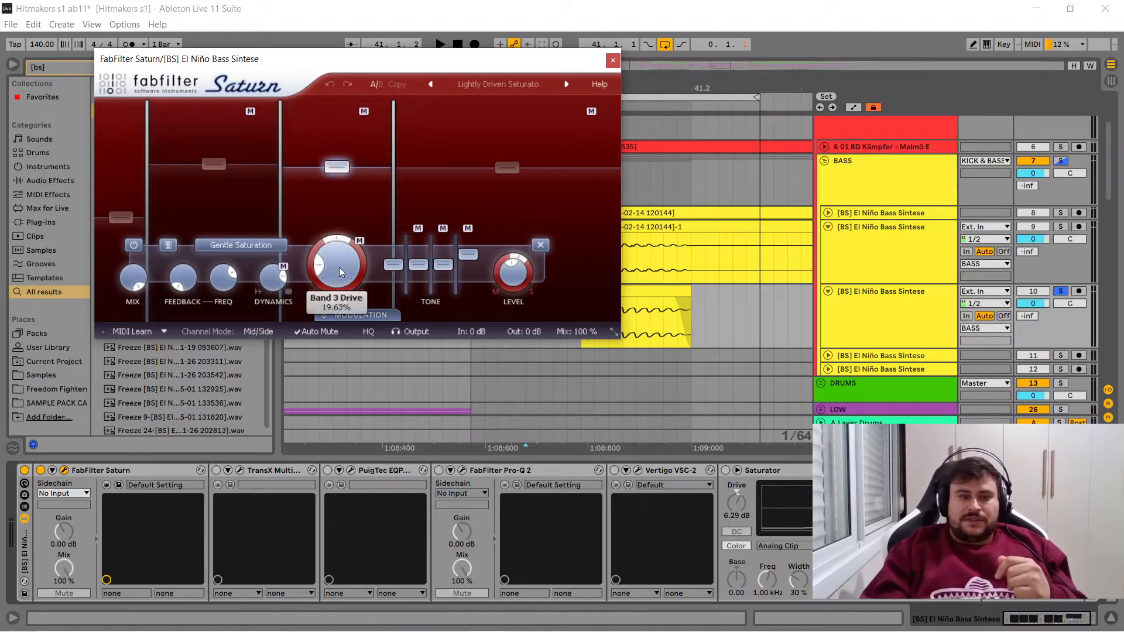
mouse_move(339, 267)
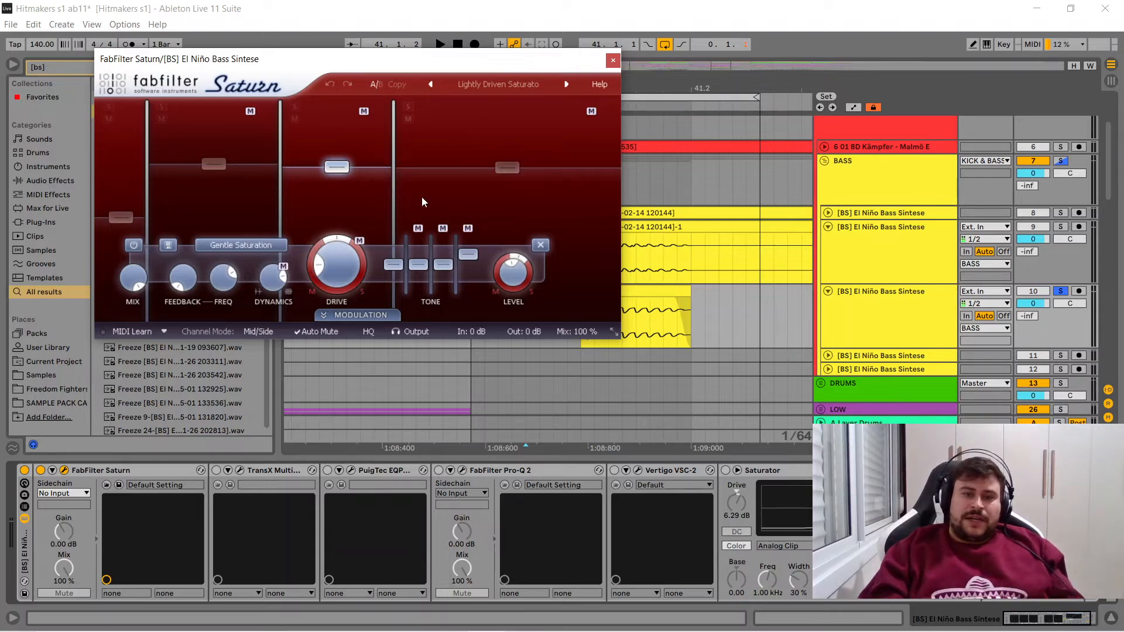
click(503, 168)
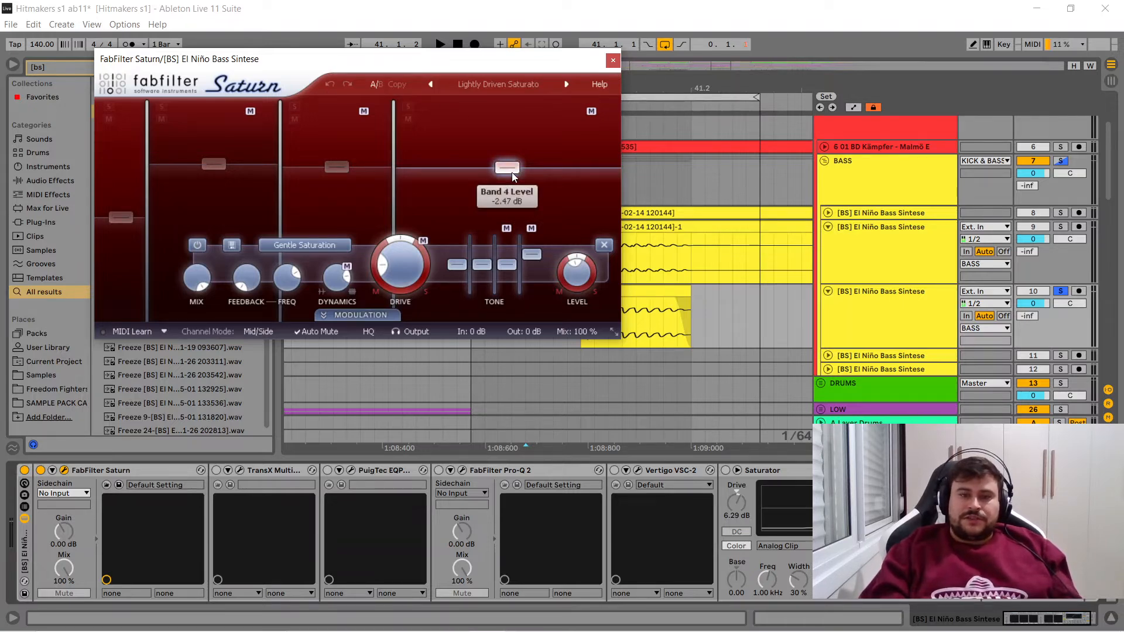
click(613, 60)
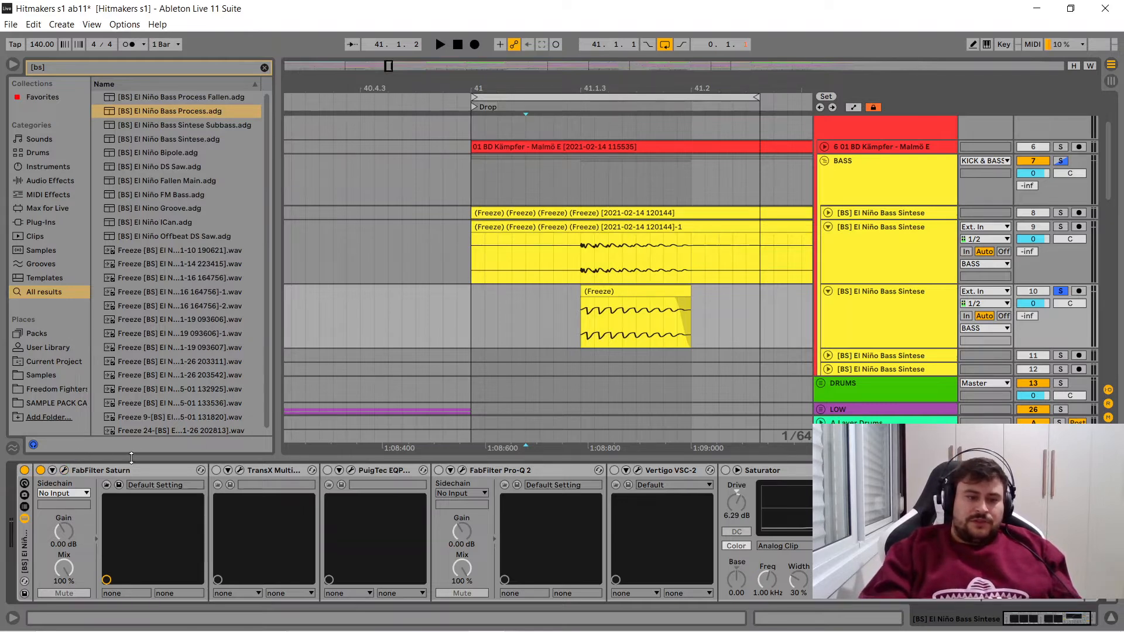
- Play the loop through Saturn alone, switch off looping, select track 10's bass clip and start playback again
key(space)
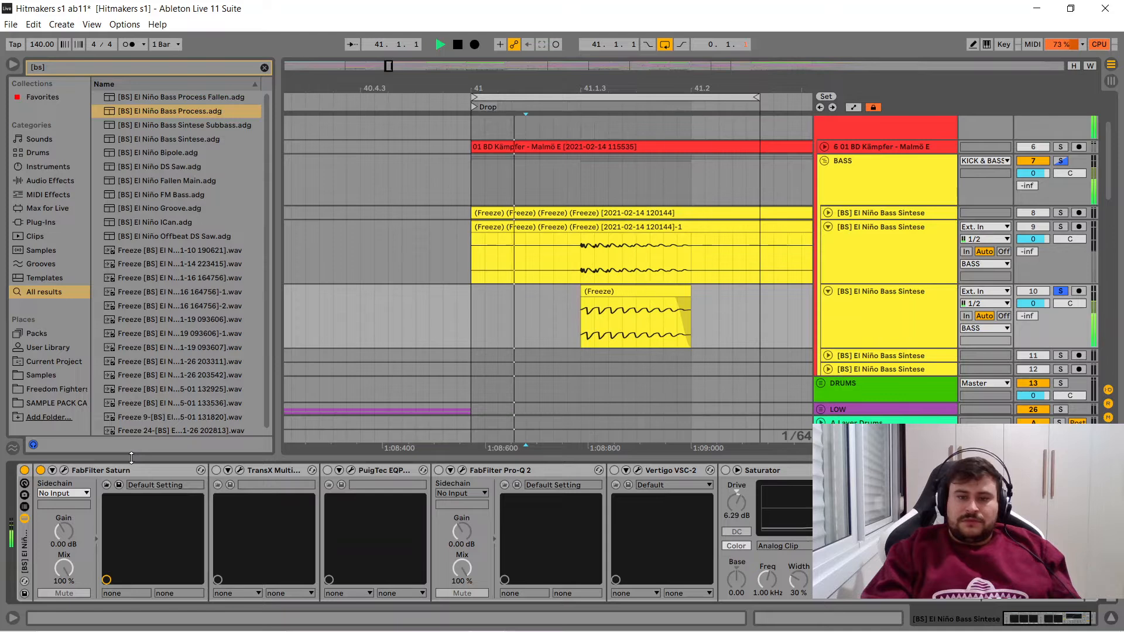
key(space)
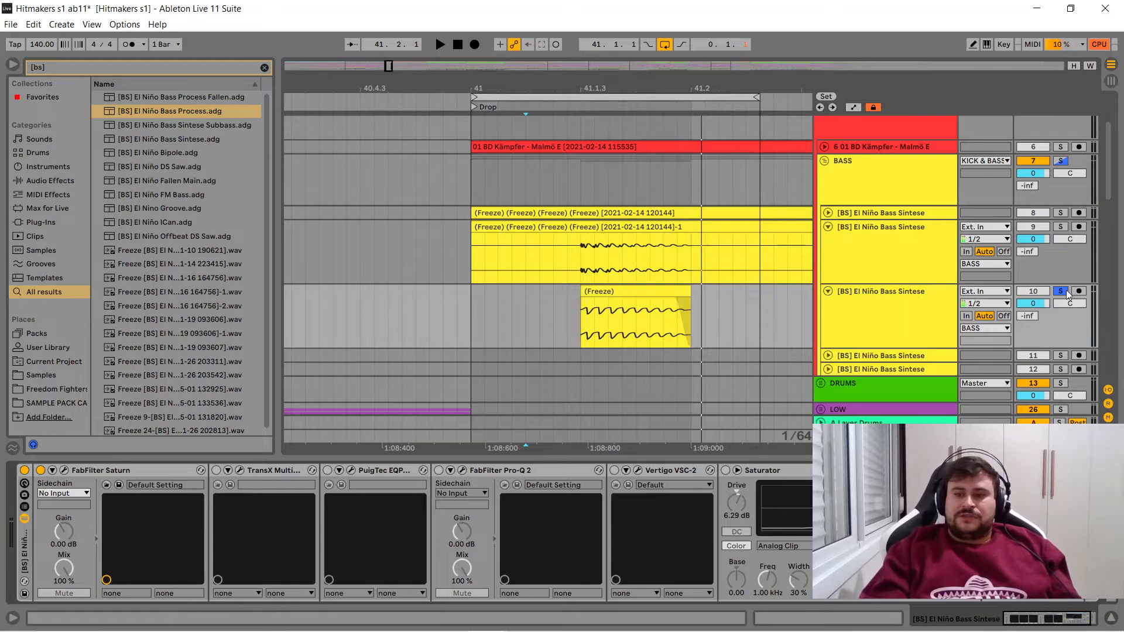
click(623, 96)
click(603, 293)
drag(608, 91, 424, 48)
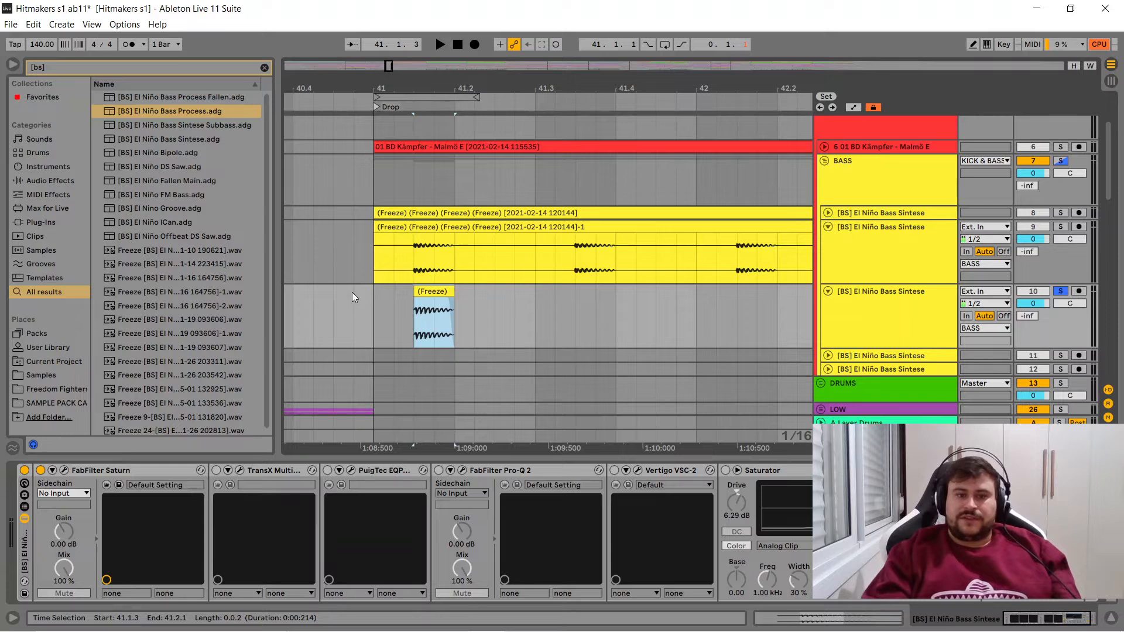
key(space)
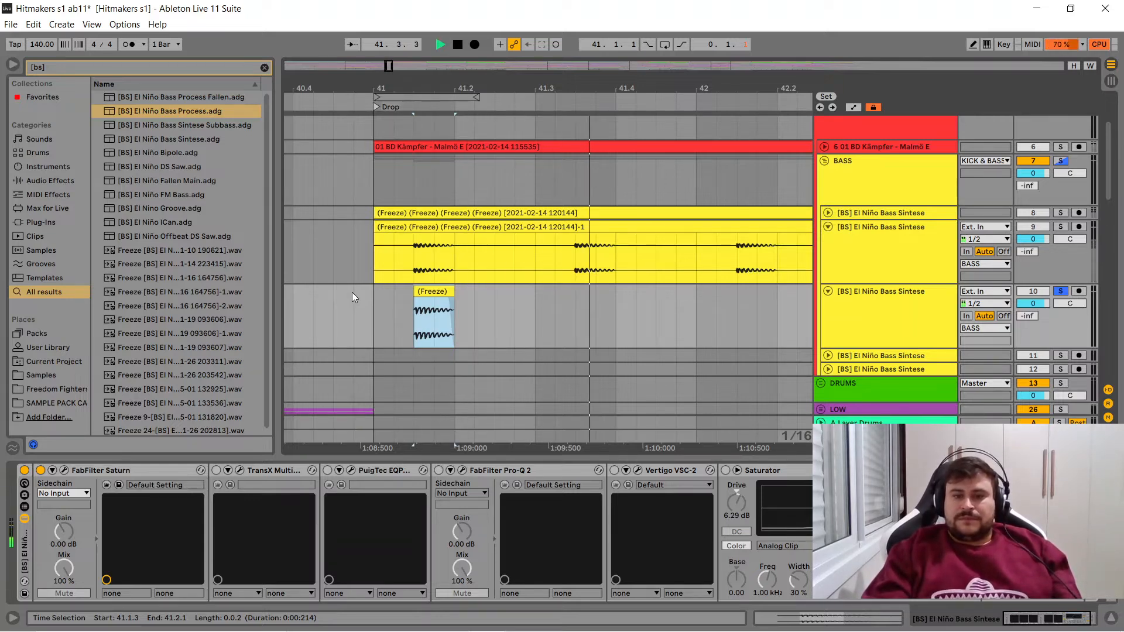
- Stop playback, select track 10's bass clip again and play it through Saturn
key(space)
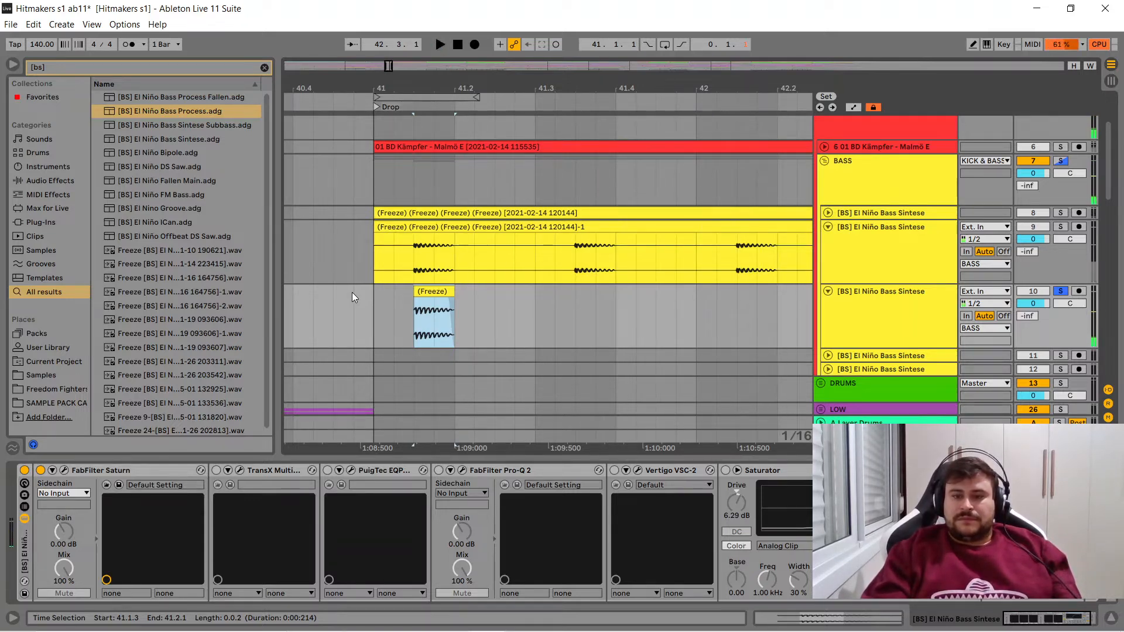
drag(809, 306, 523, 317)
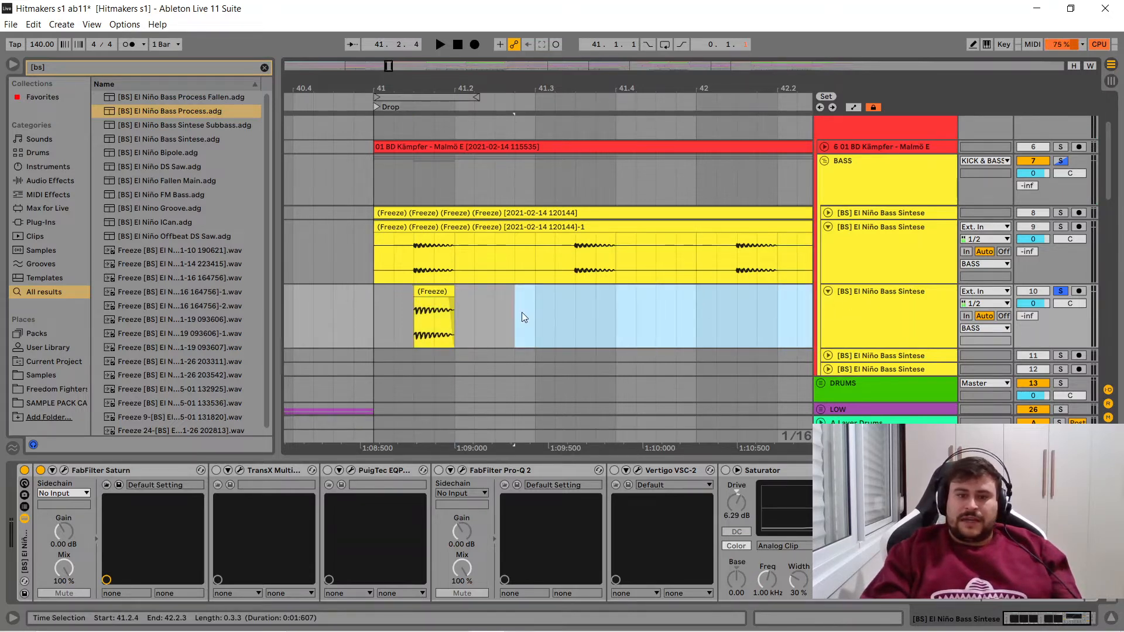
drag(449, 308, 417, 306)
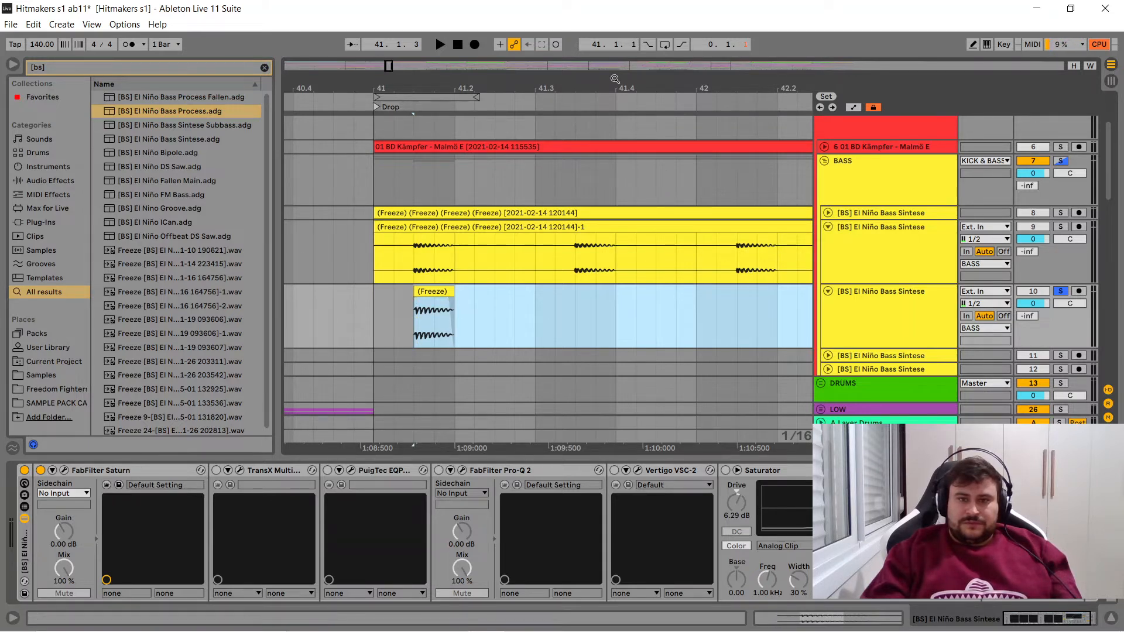
drag(607, 80, 590, 78)
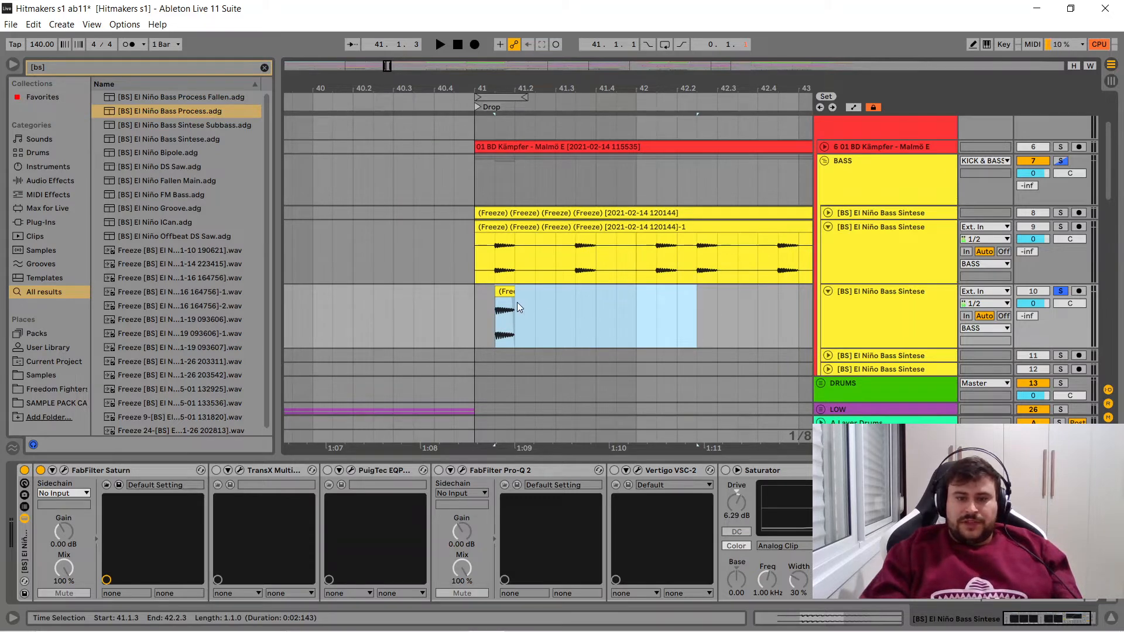
click(505, 292)
key(space)
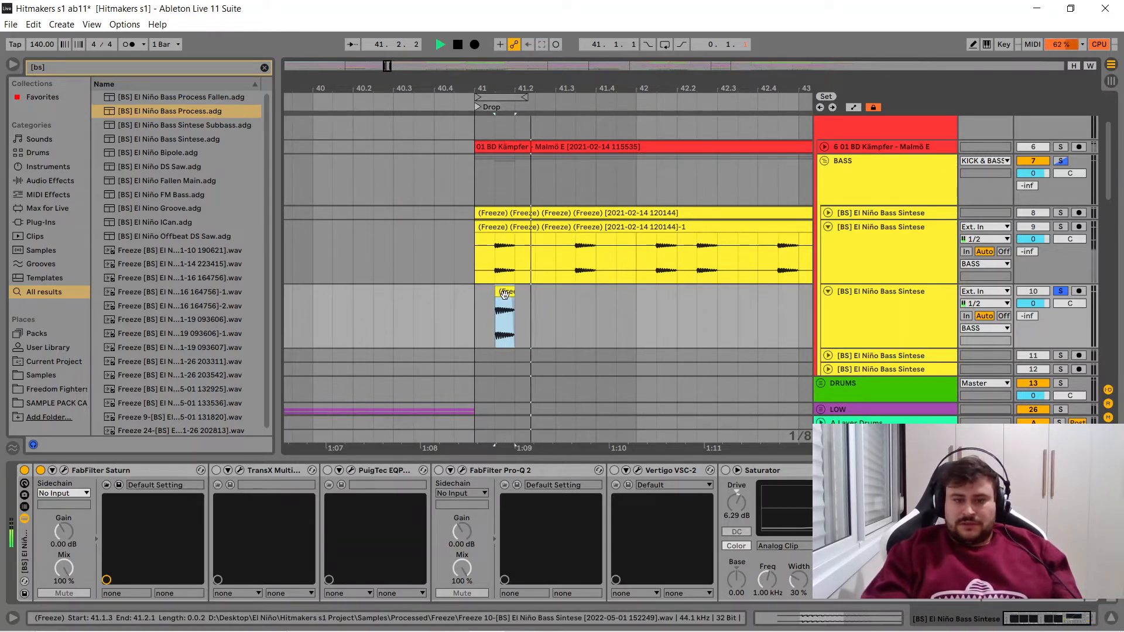
key(space)
- Mark the stretch after track 10's bass clip, reselect the clip and replay the bass from its start
click(677, 315)
drag(672, 311, 456, 321)
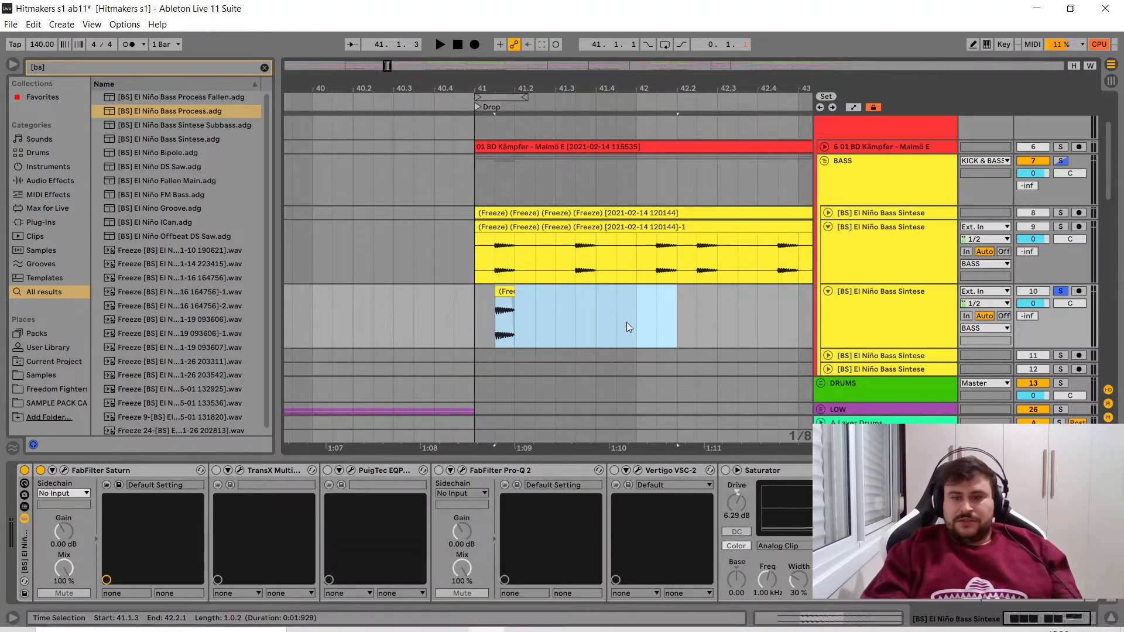
click(656, 312)
click(509, 293)
click(509, 292)
key(space)
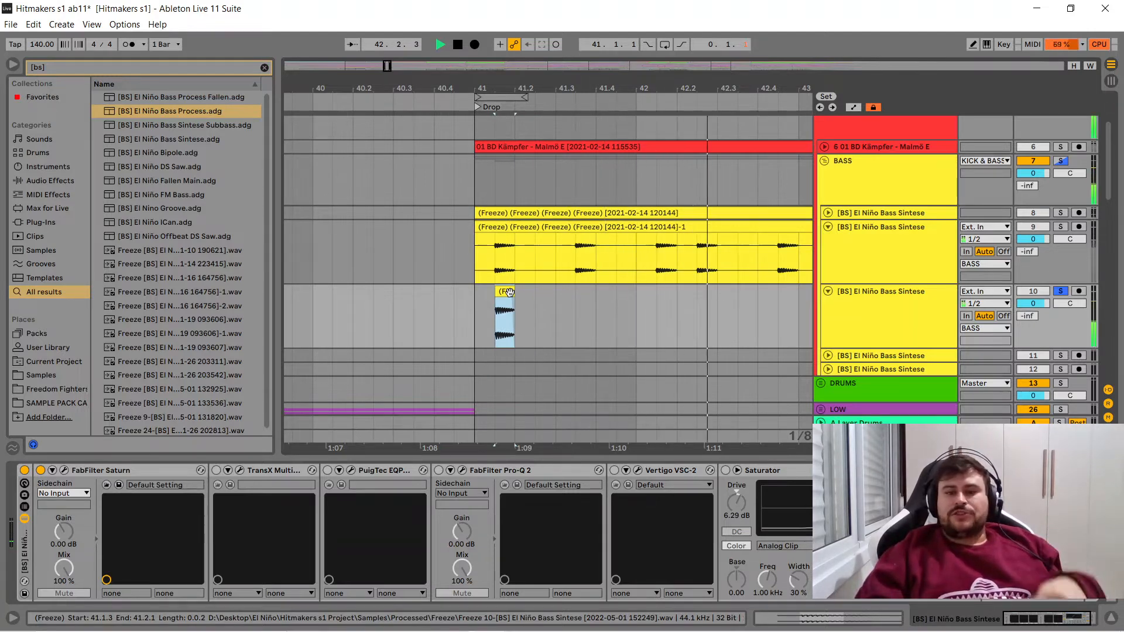
key(space)
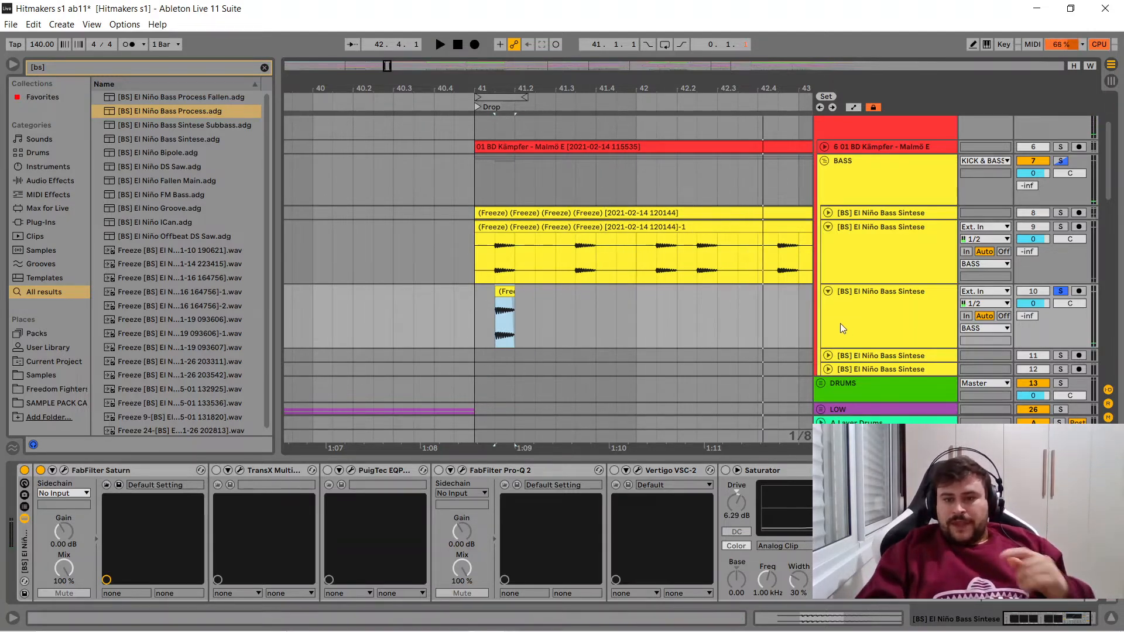
- Enable TransX Multi in track 10's rack, examine its band on/off and range settings, and close its window
click(575, 336)
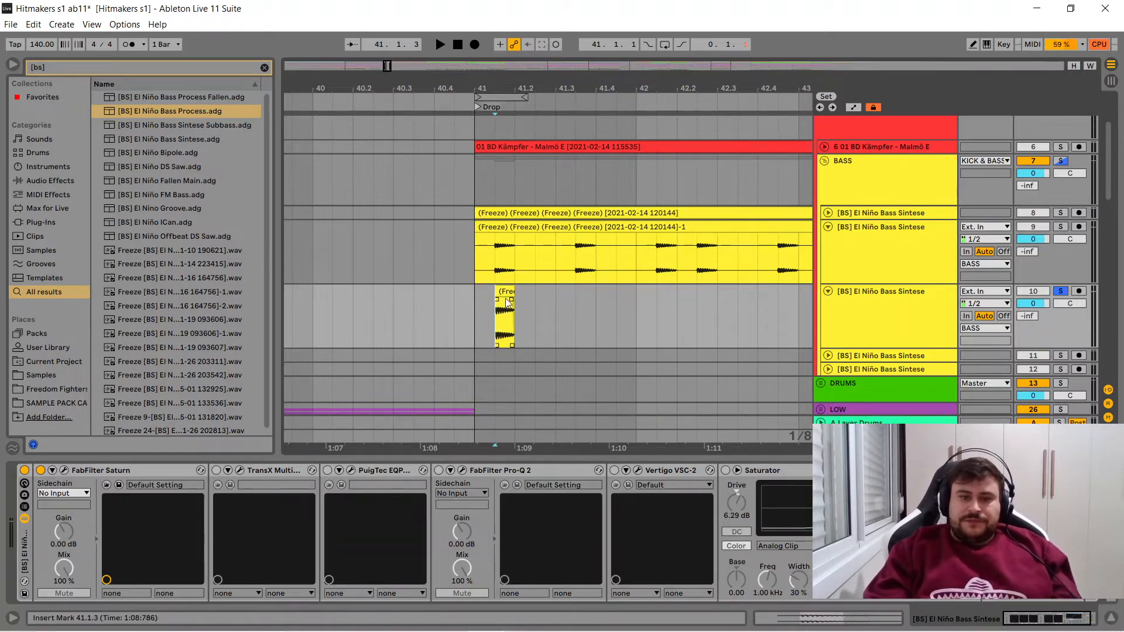
click(505, 322)
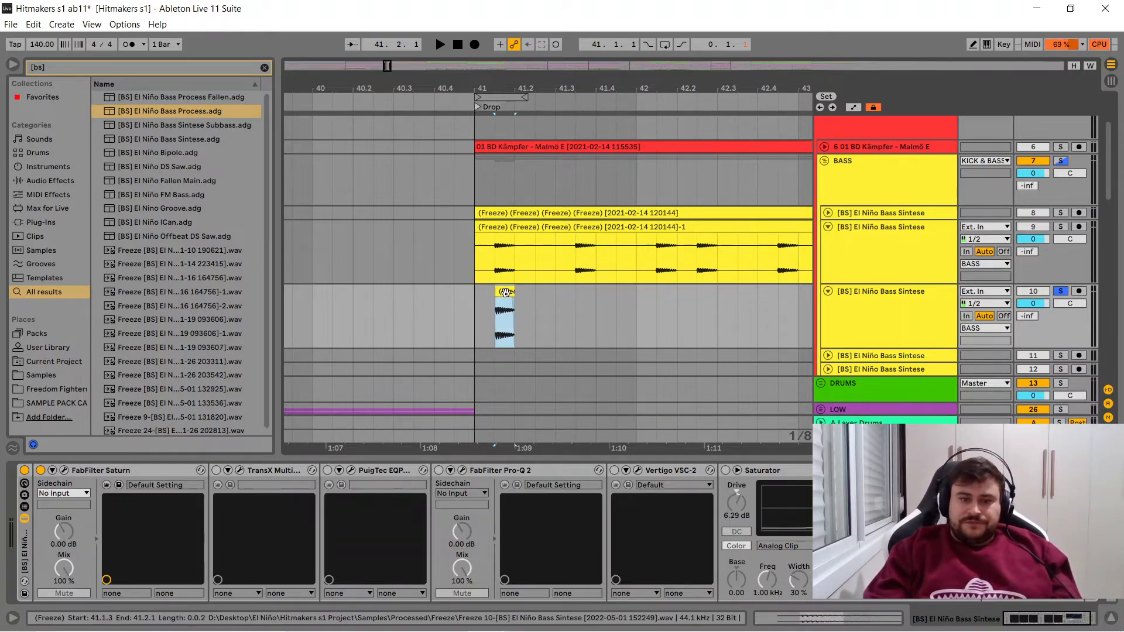
click(216, 471)
click(239, 472)
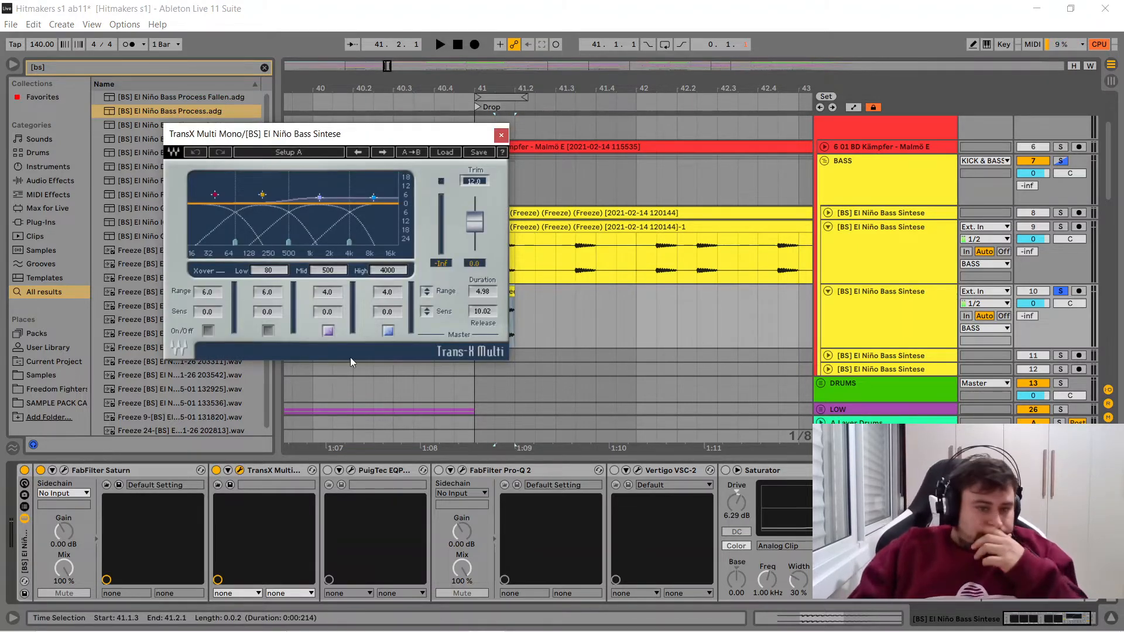
click(328, 331)
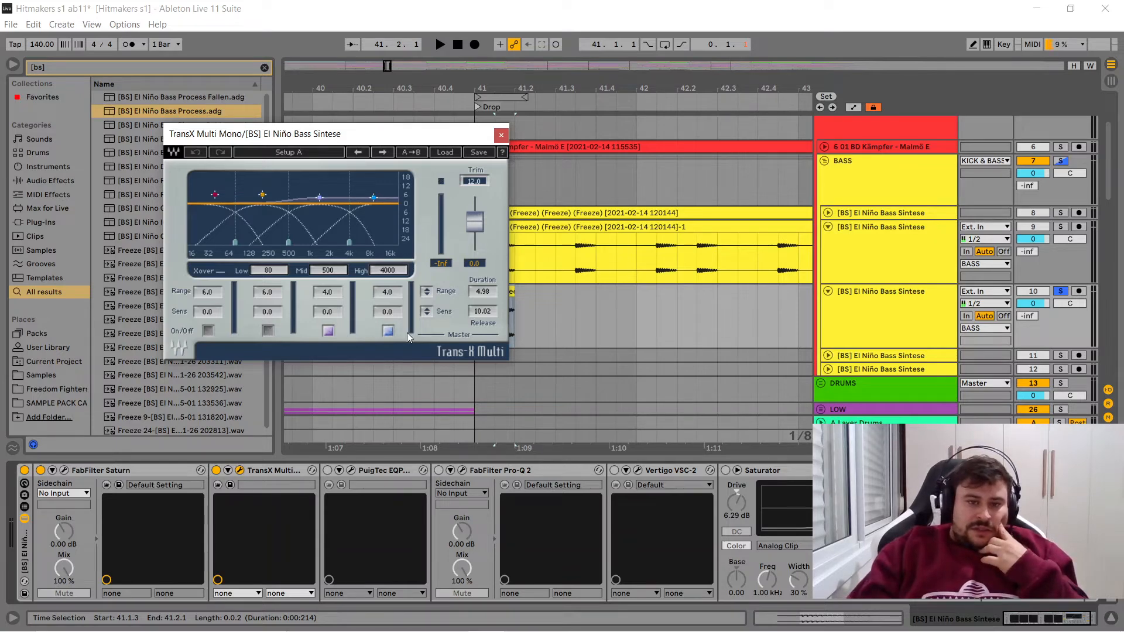
click(498, 138)
- Play the bass clip with TransX Multi on, bypassed and on again to compare the sound
click(501, 295)
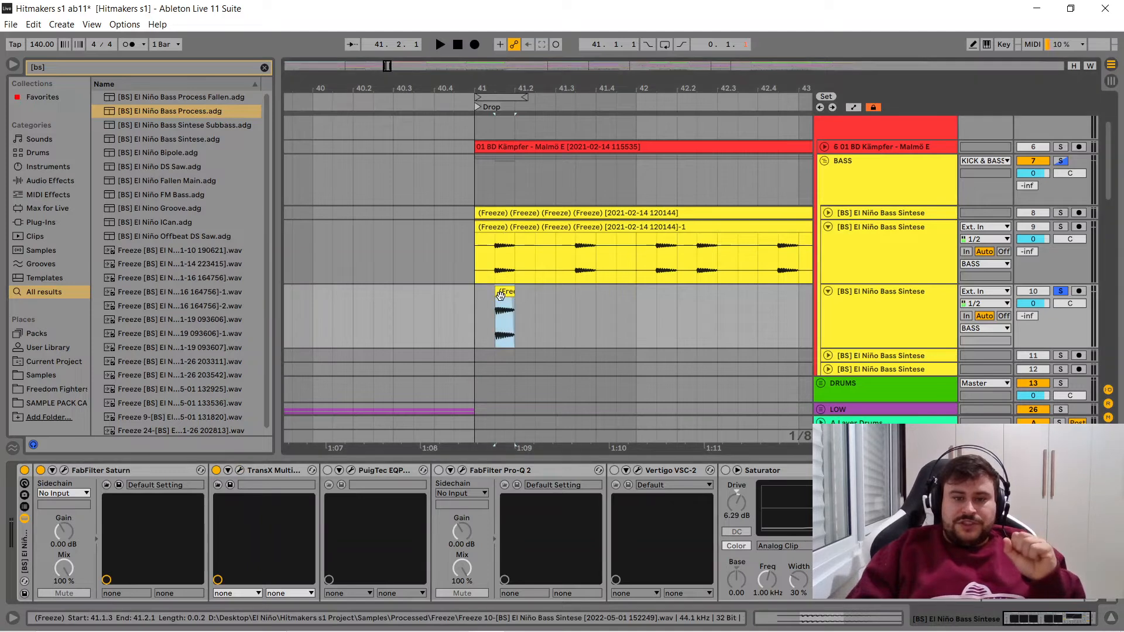
key(space)
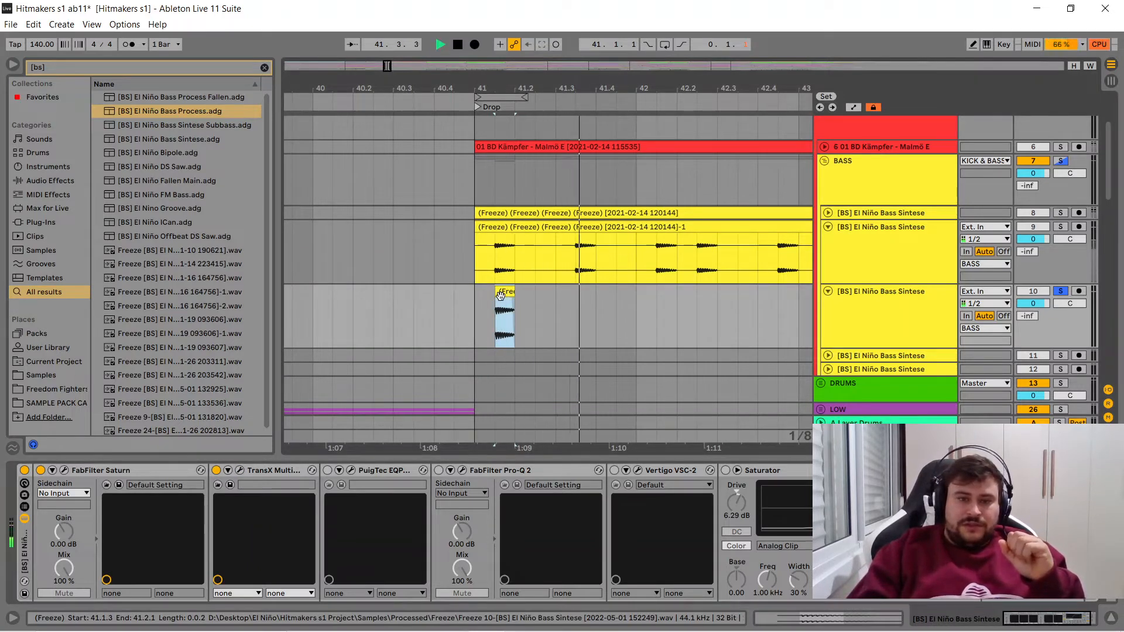
key(space)
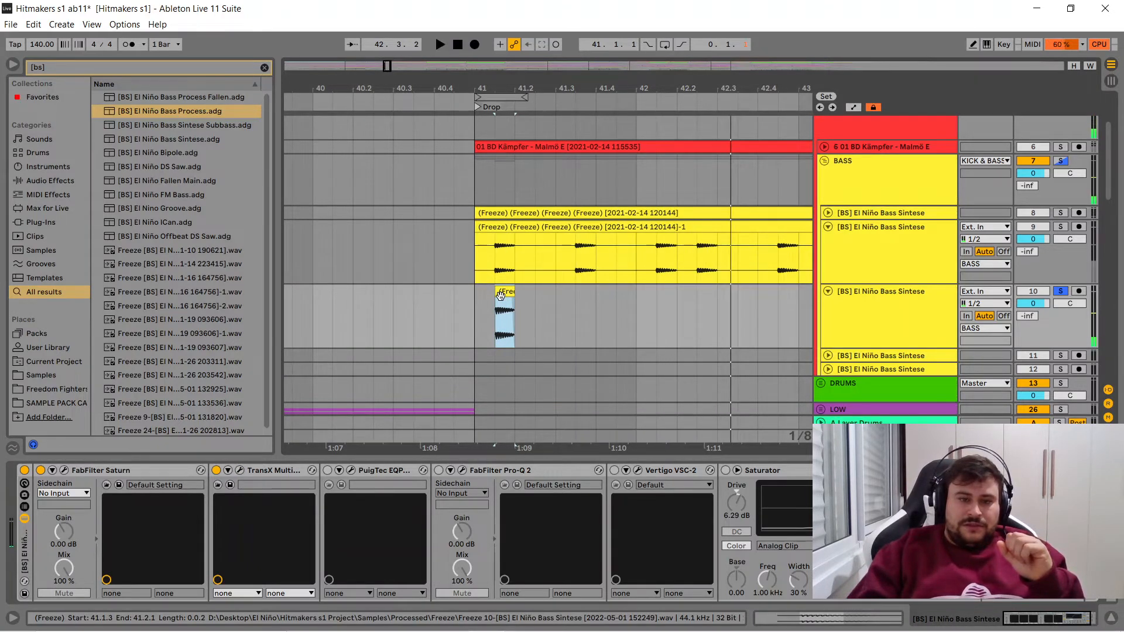
click(217, 470)
key(space)
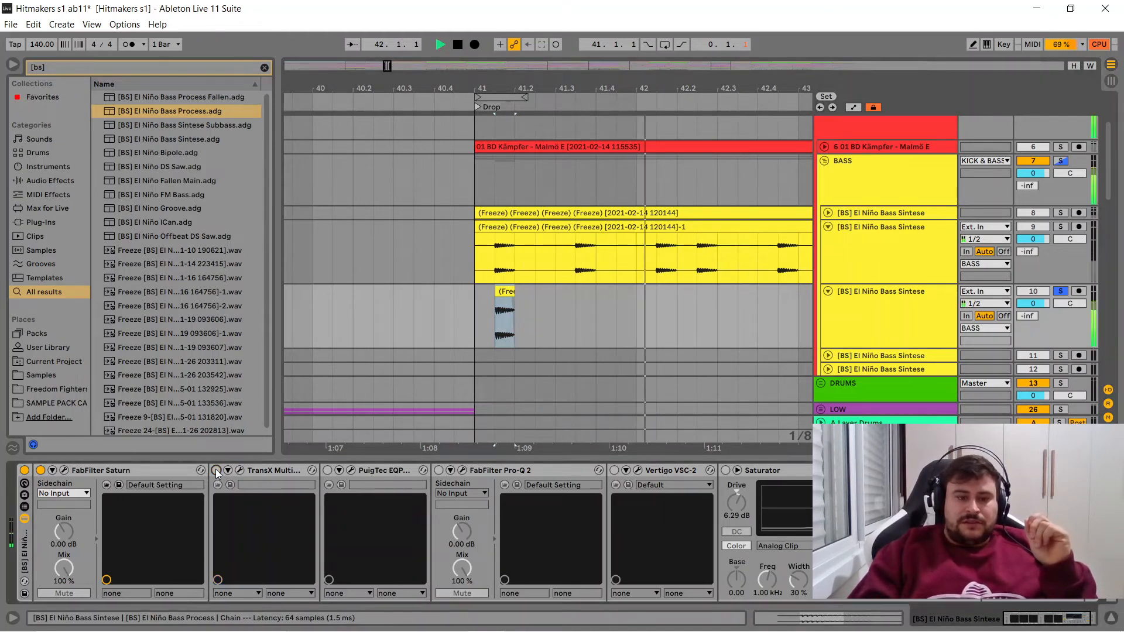
key(space)
click(216, 470)
key(space)
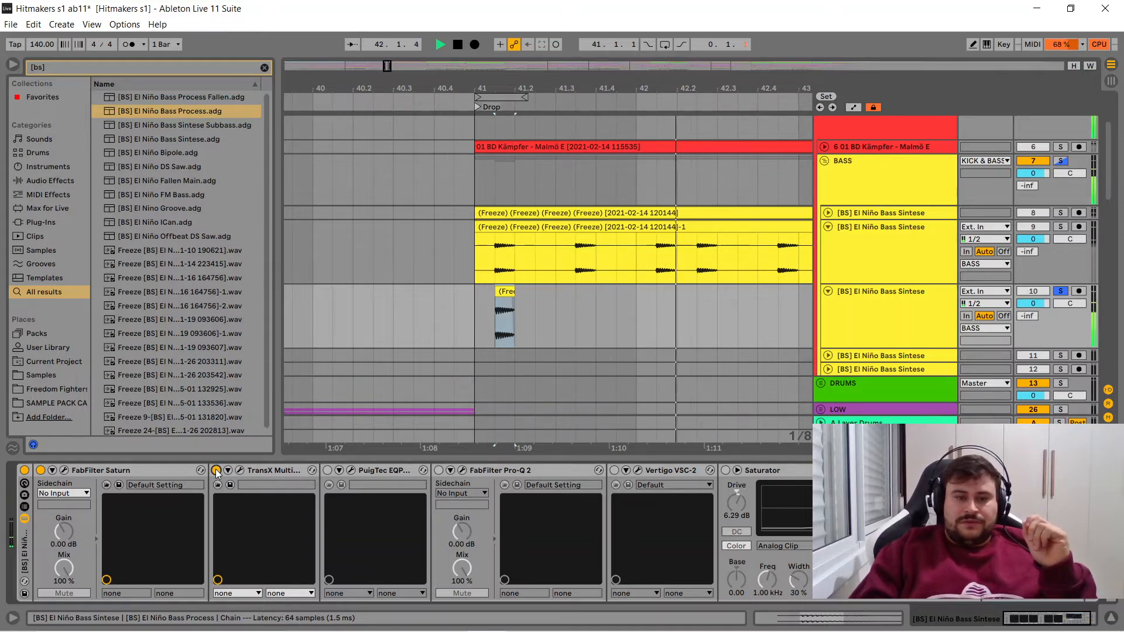
key(space)
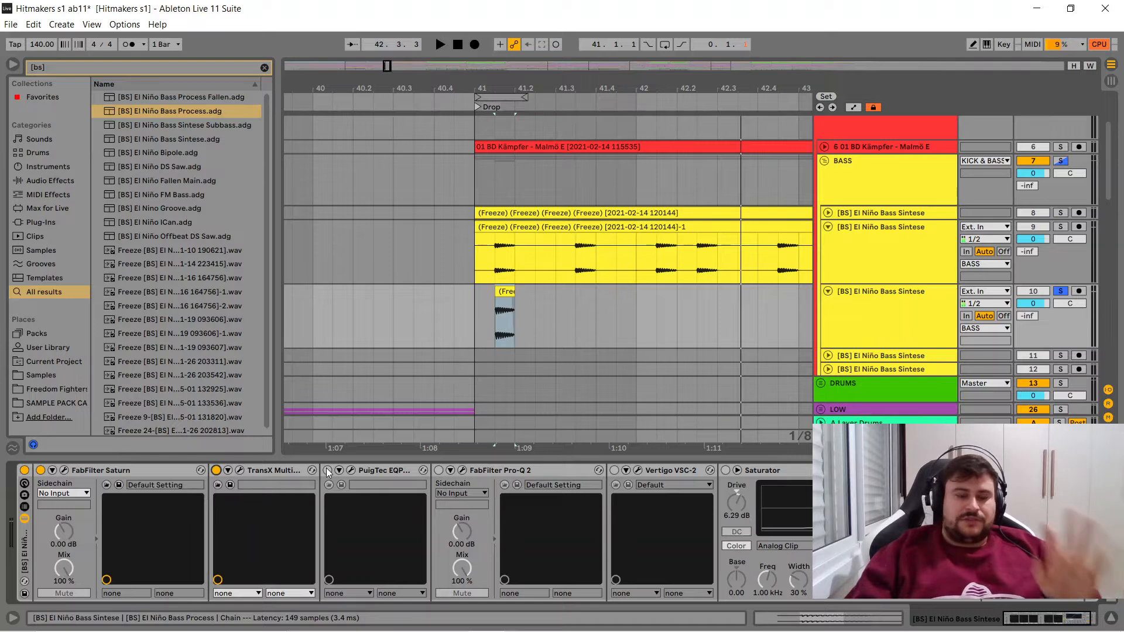
- Enable PuigTec EQP1A, examine its boost, attenuation and frequency settings, and close its window
click(326, 471)
click(350, 471)
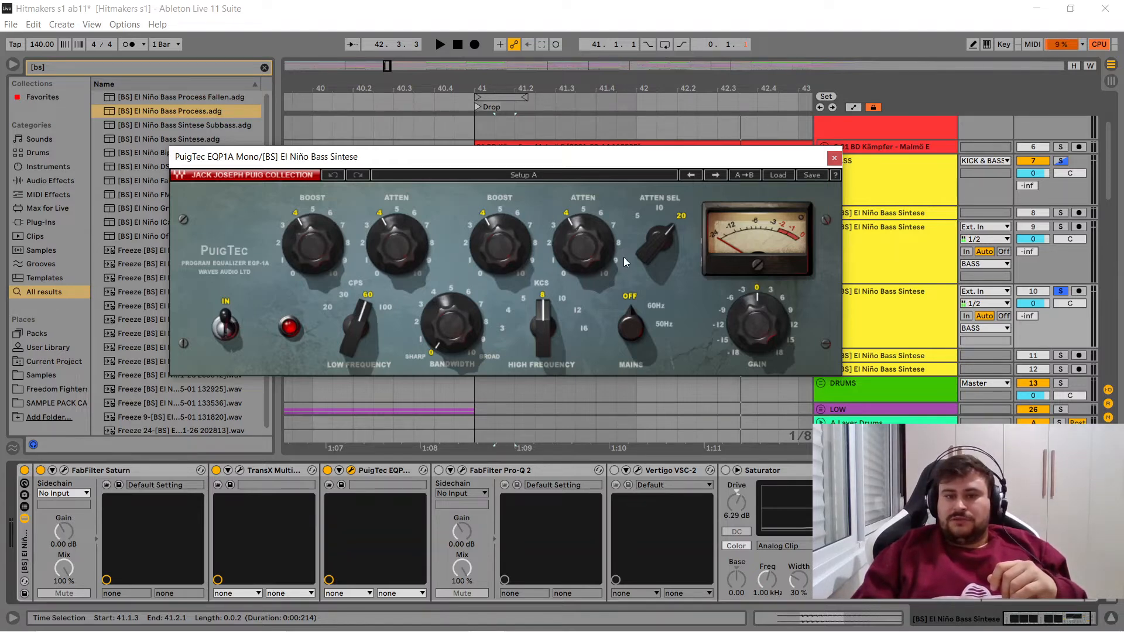
click(834, 158)
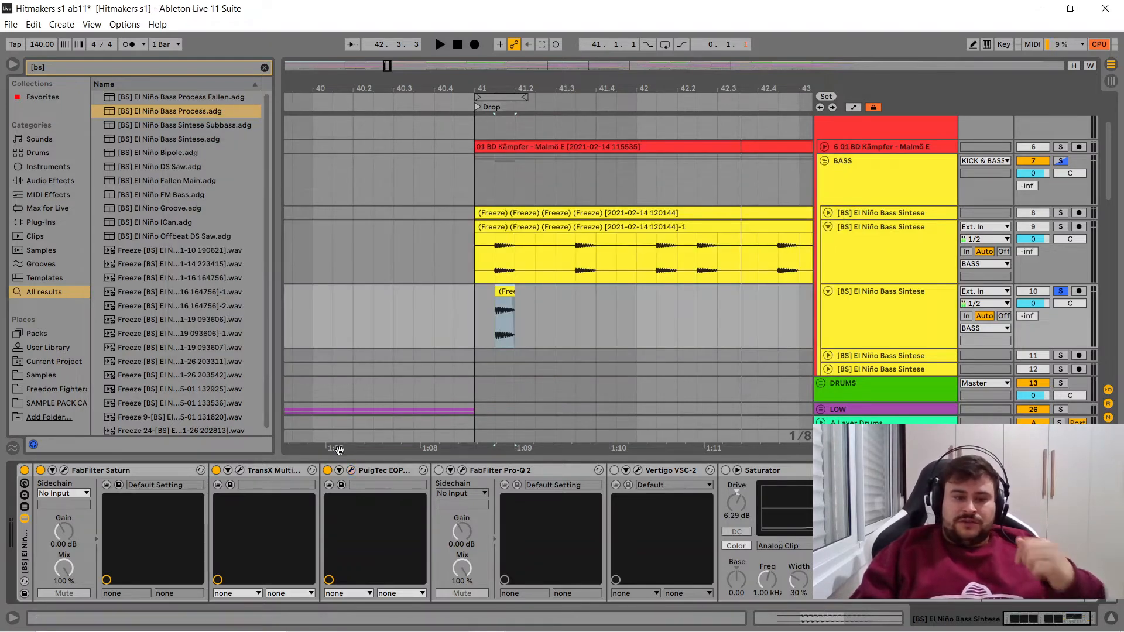
- Bypass TransX Multi and FabFilter Saturn, and compare the bass with PuigTec EQP1A off and on
click(216, 470)
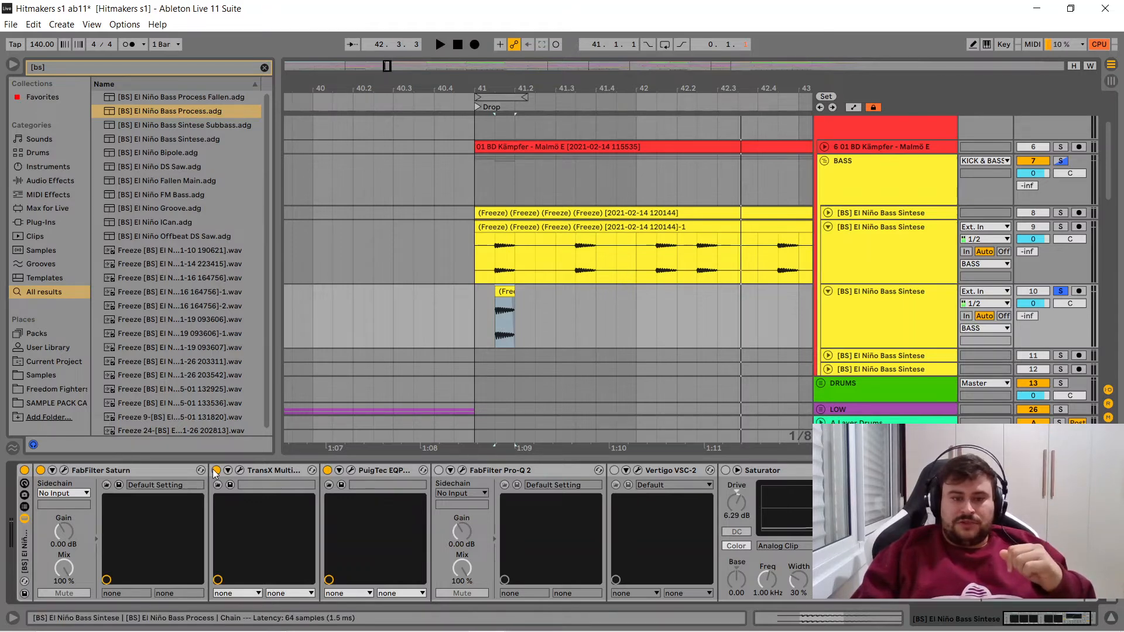
click(216, 471)
click(40, 470)
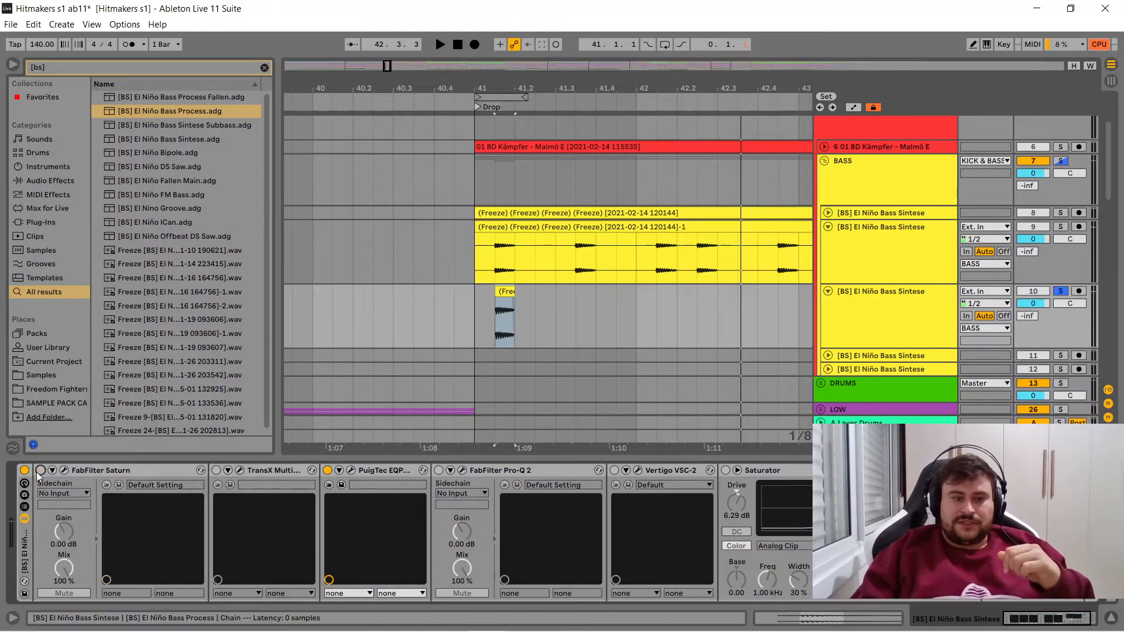
click(328, 470)
key(space)
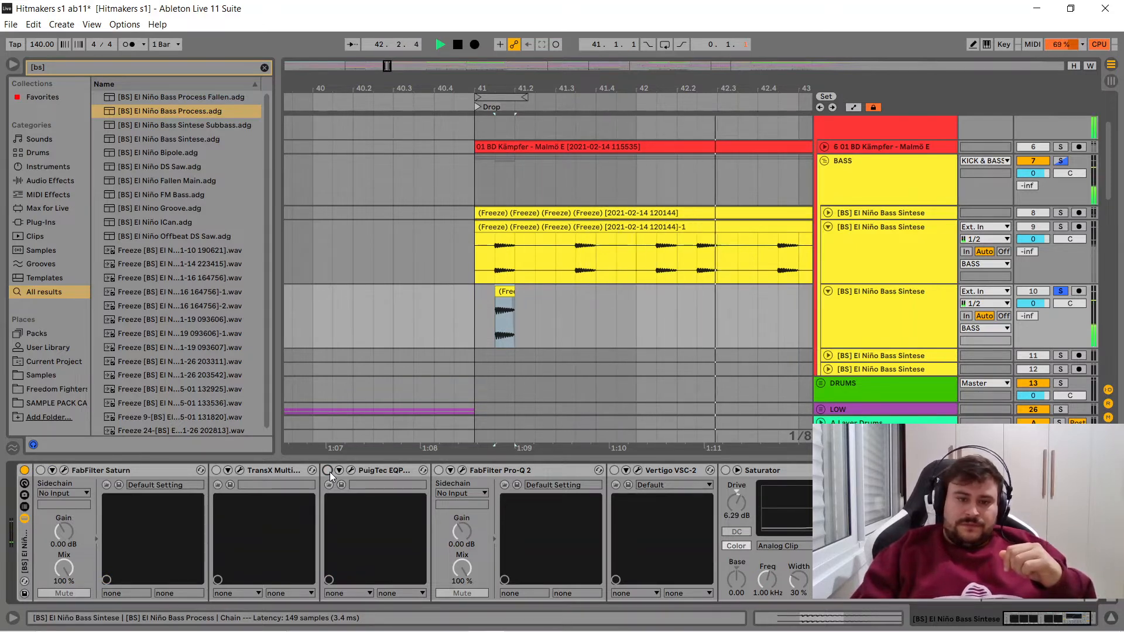
click(328, 471)
key(space)
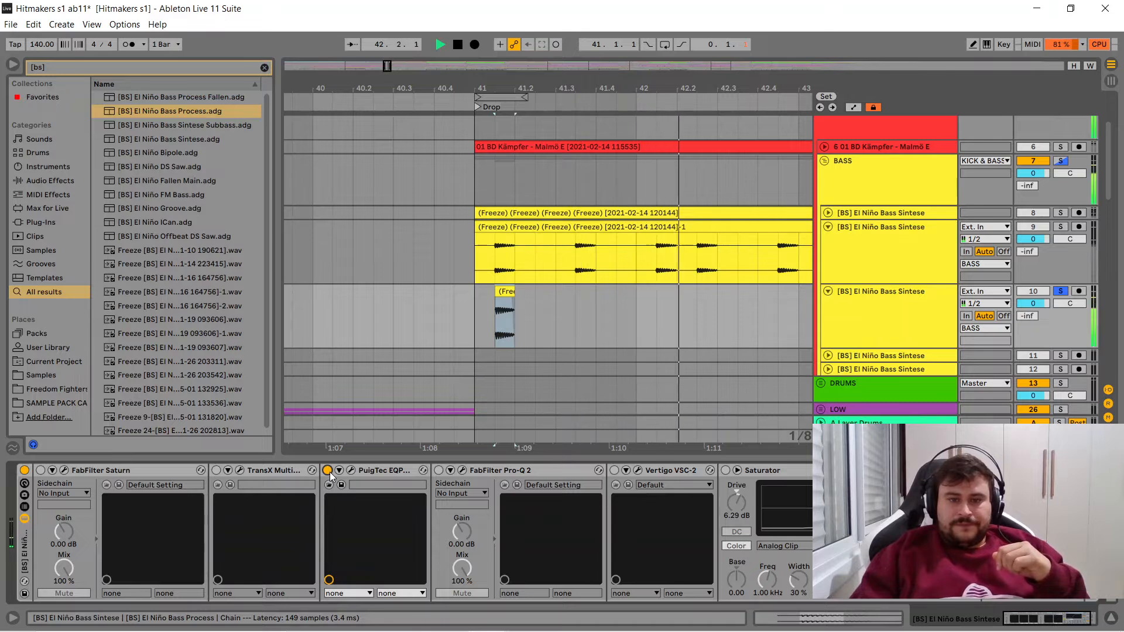
- Re-enable TransX Multi and FabFilter Saturn, and play the bass clip through them together with PuigTec EQP1A
click(216, 471)
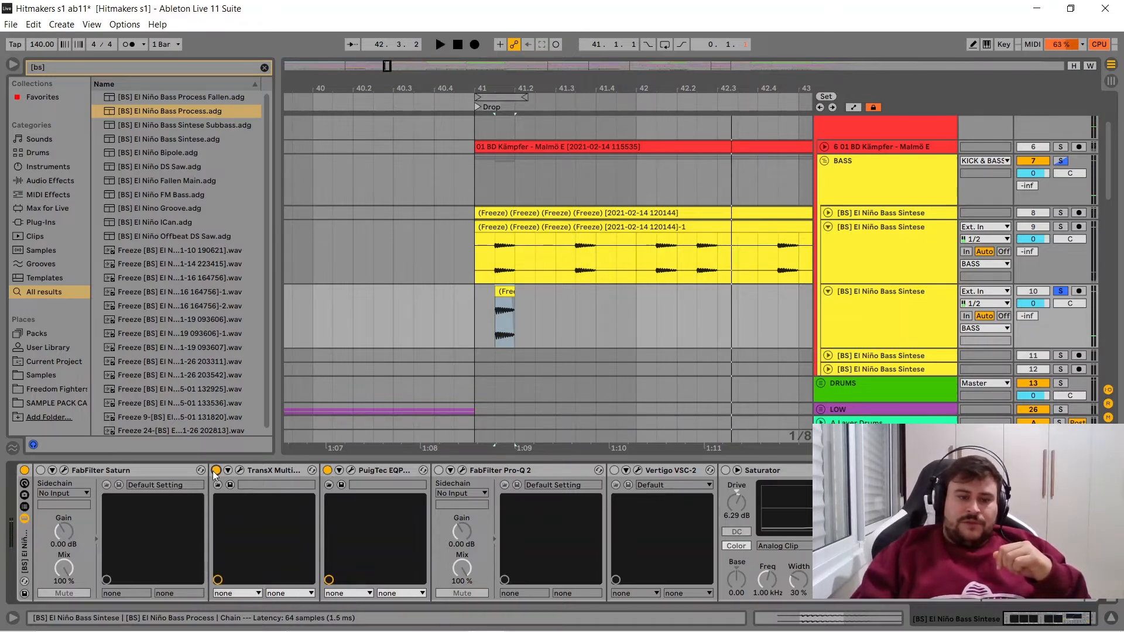
click(40, 472)
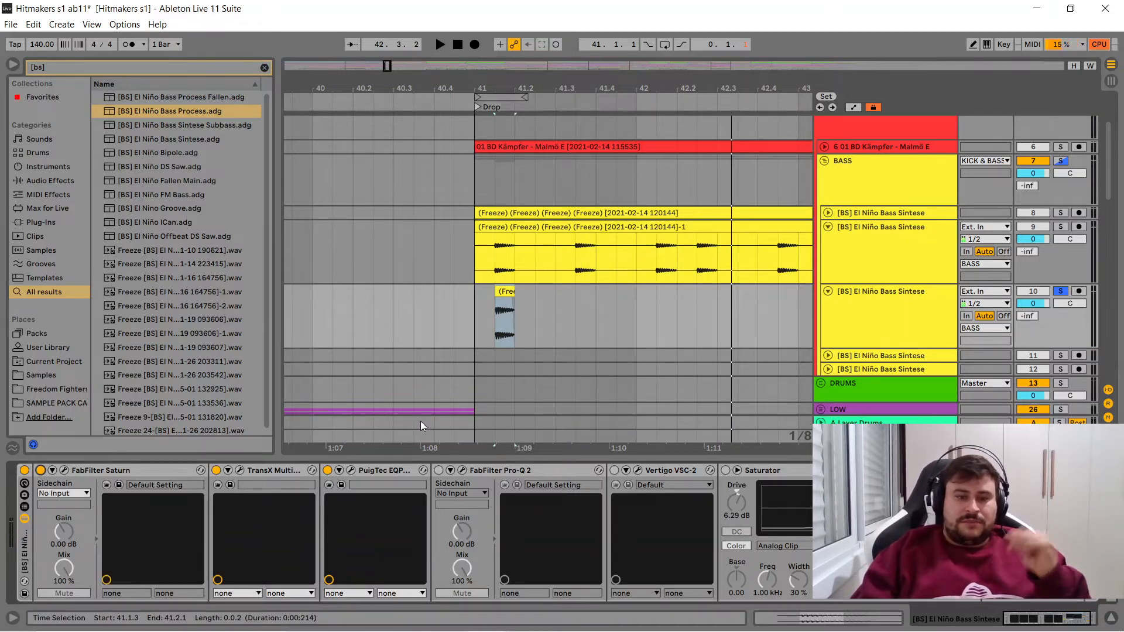
click(501, 299)
click(501, 293)
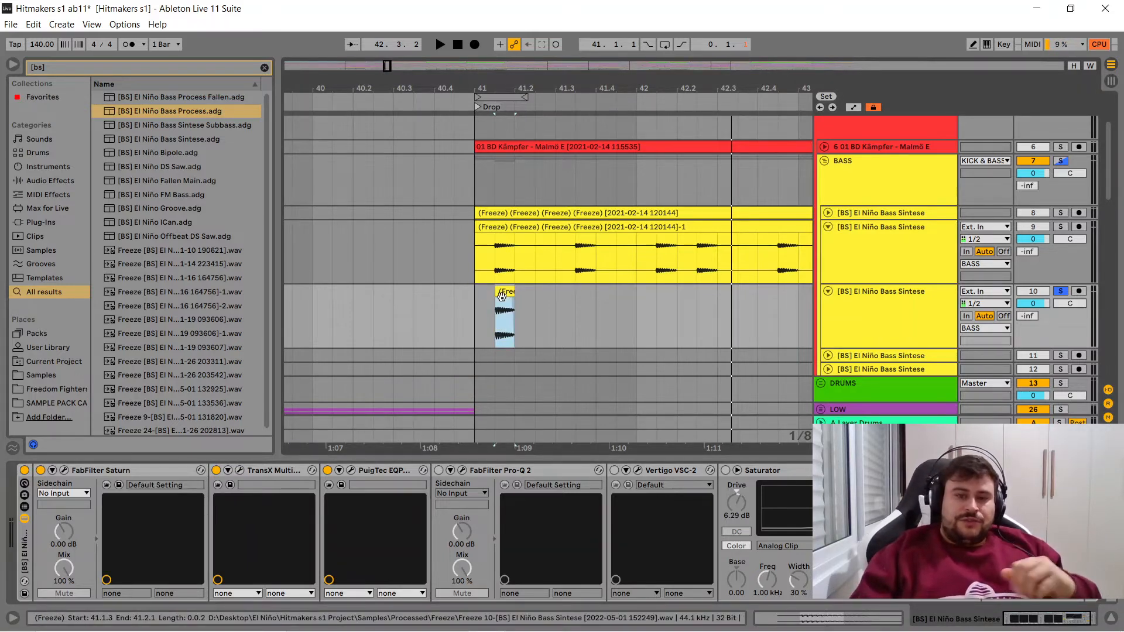
key(space)
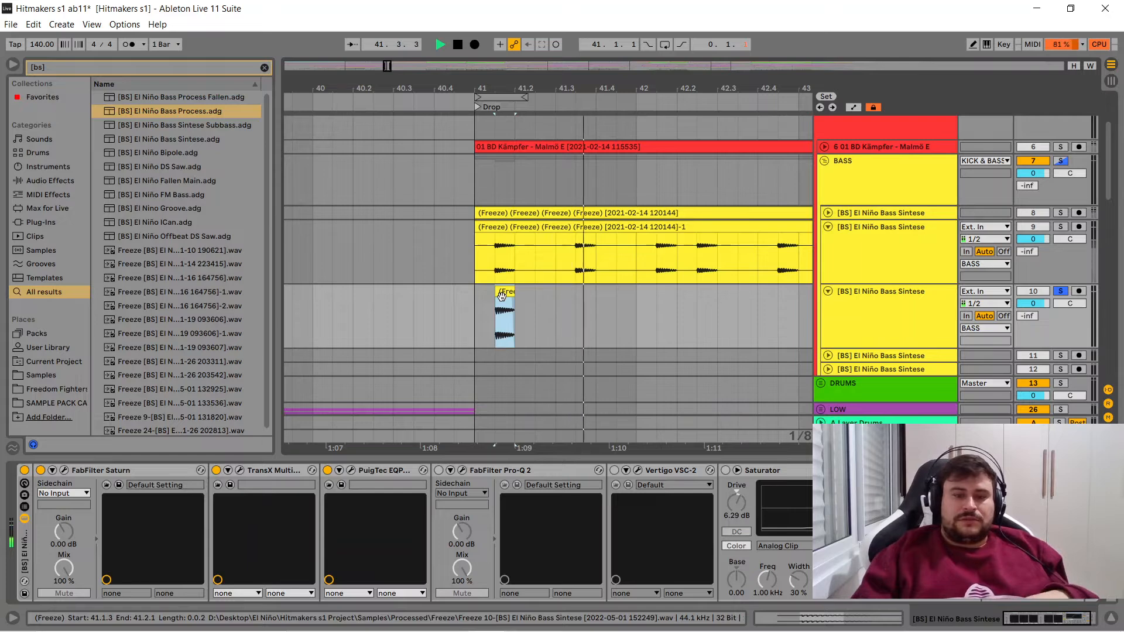
key(space)
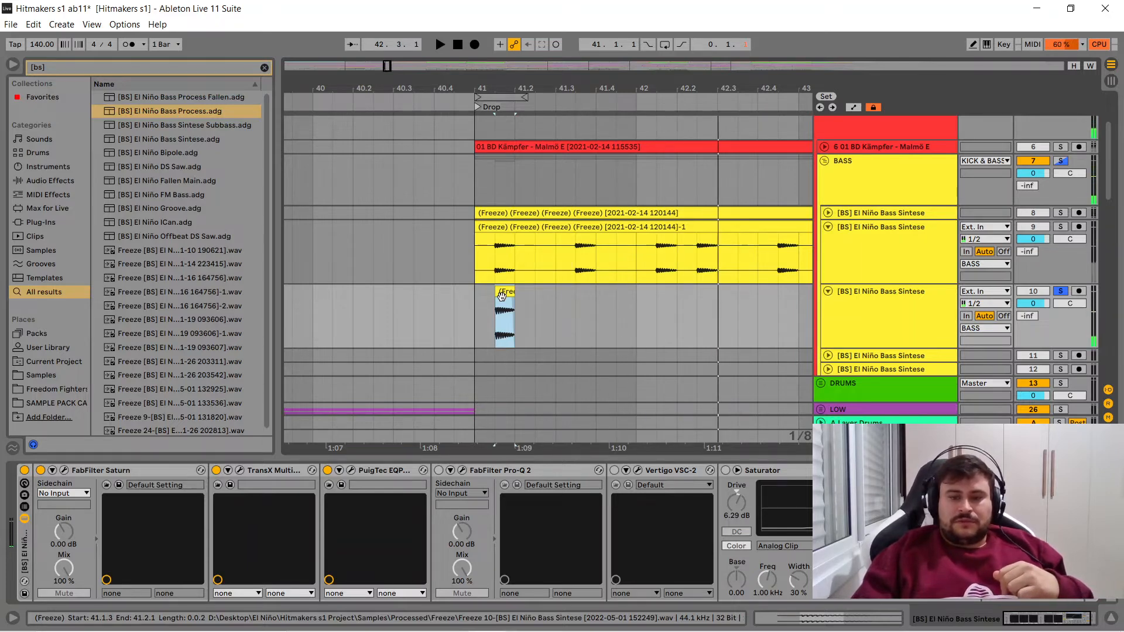
- Enable FabFilter Pro-Q 2, open its window, and examine its low cut, phase mode options and bell band
click(439, 470)
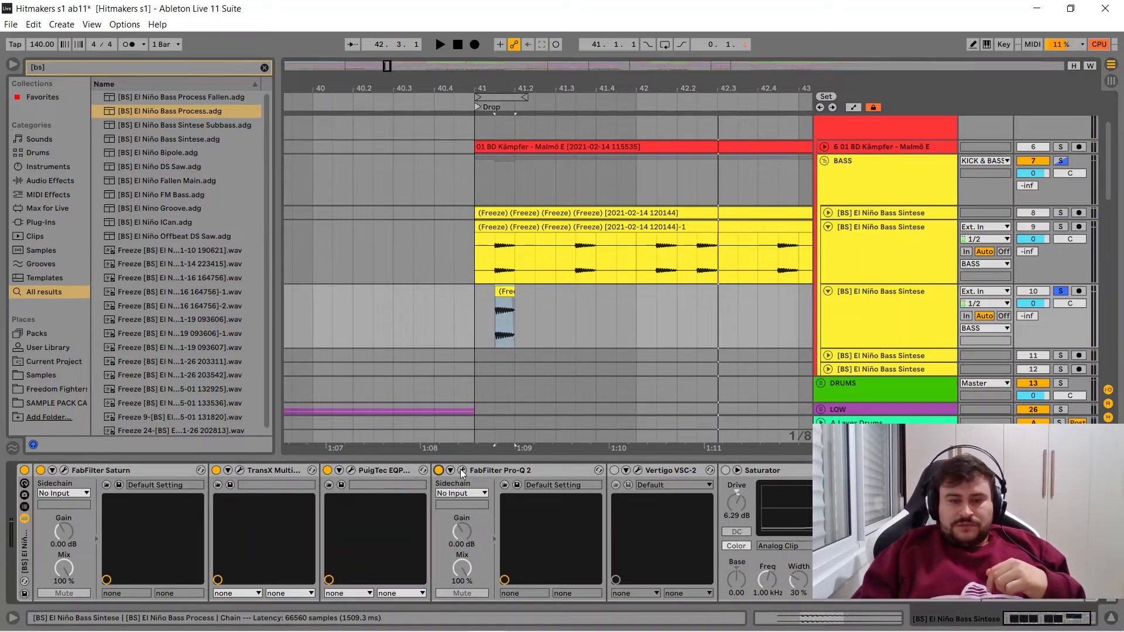
click(462, 471)
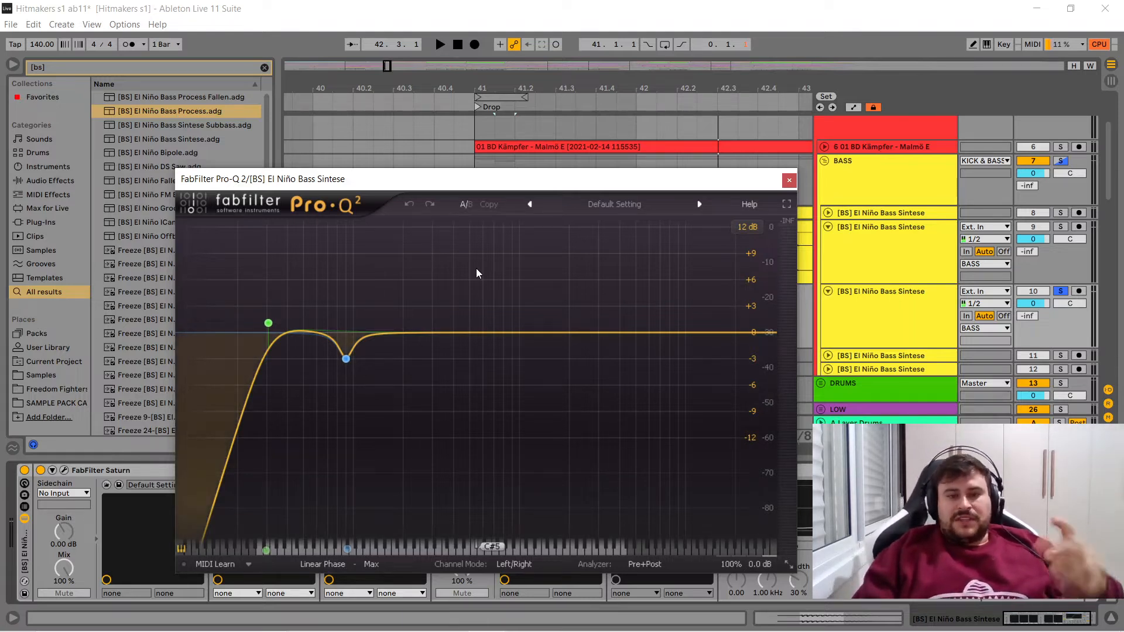
mouse_move(271, 329)
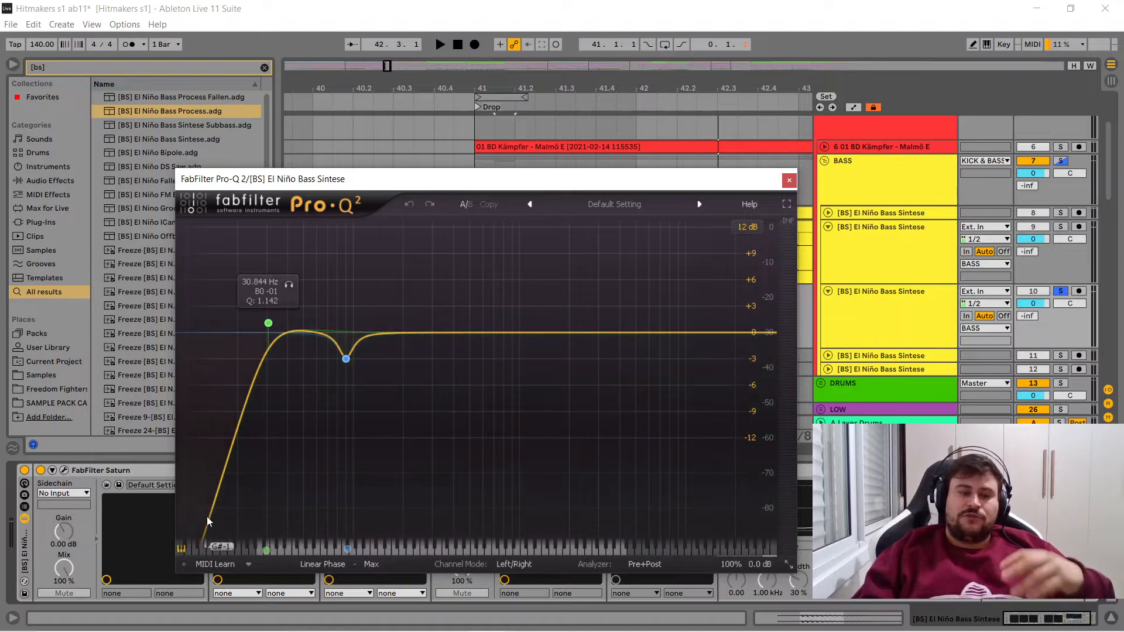
click(329, 567)
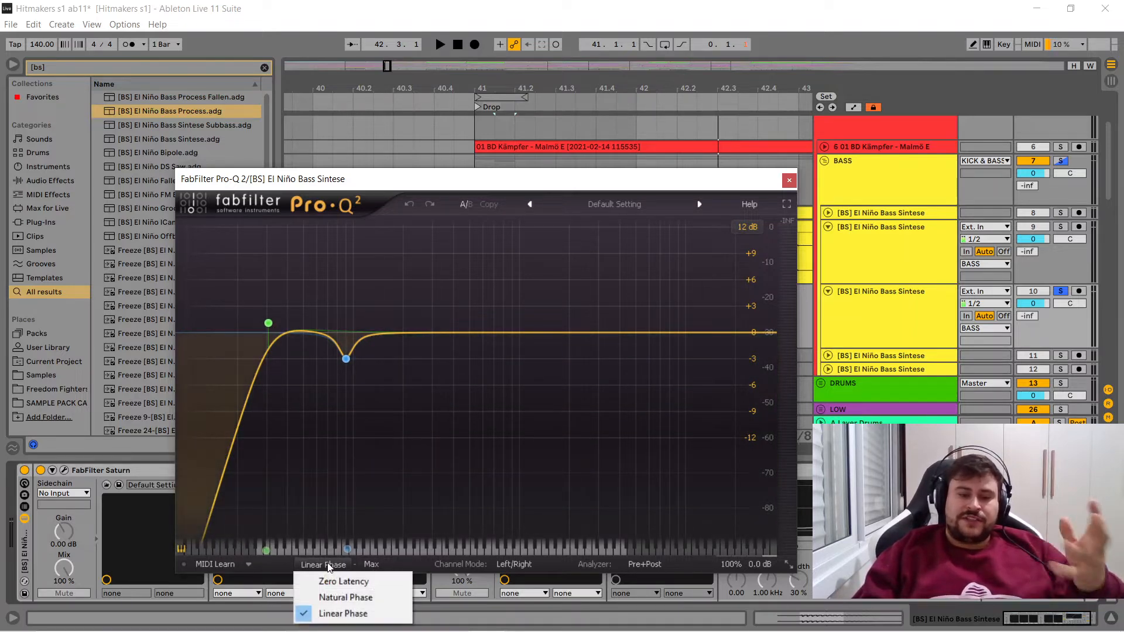
click(272, 577)
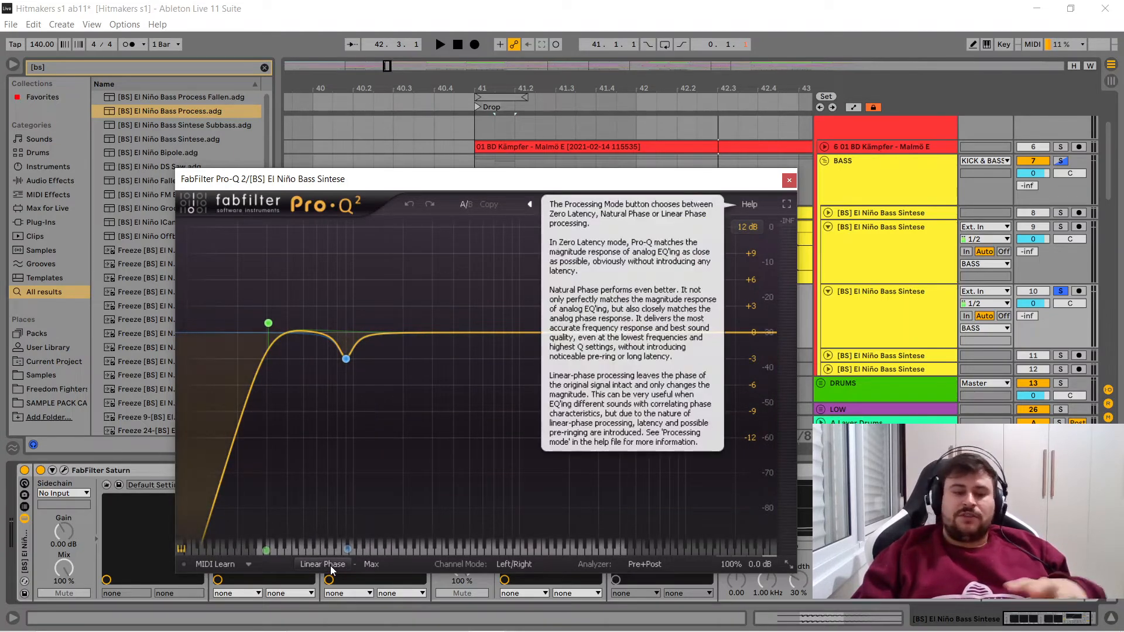
click(346, 360)
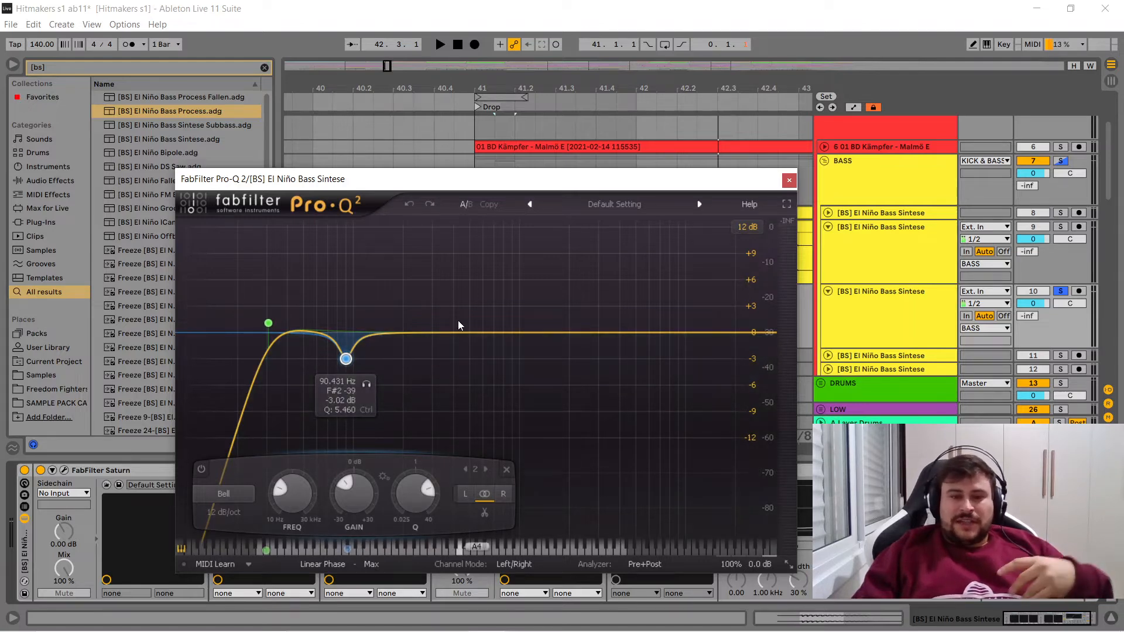
- Close the FabFilter Pro-Q 2 window, enable Vertigo VSC-2 in the bass chain, and open its window
click(790, 179)
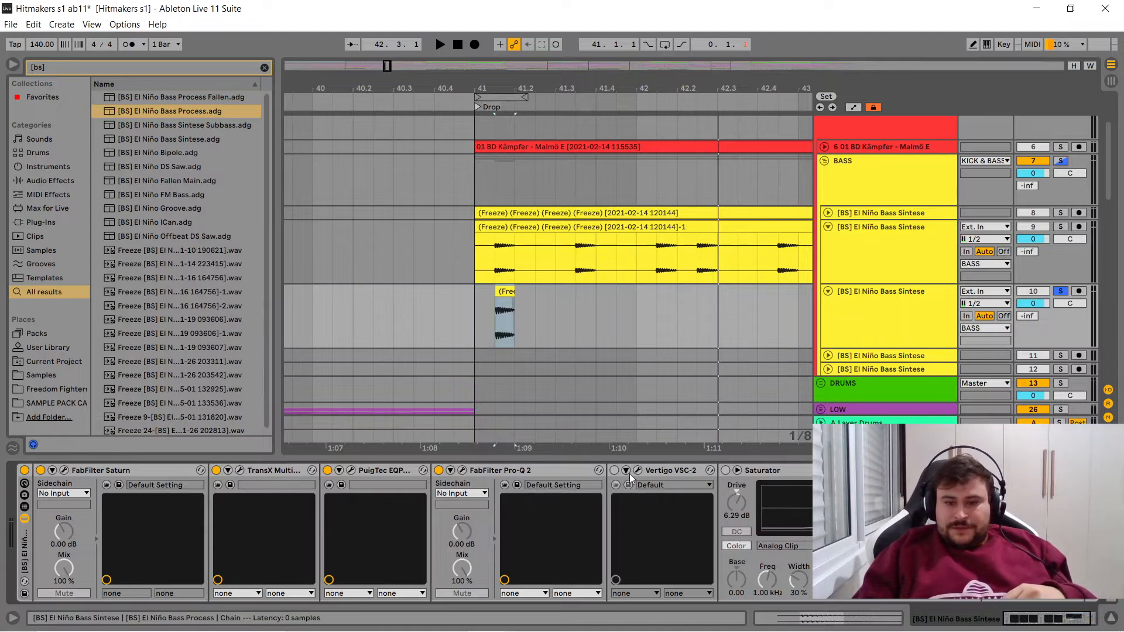
click(614, 471)
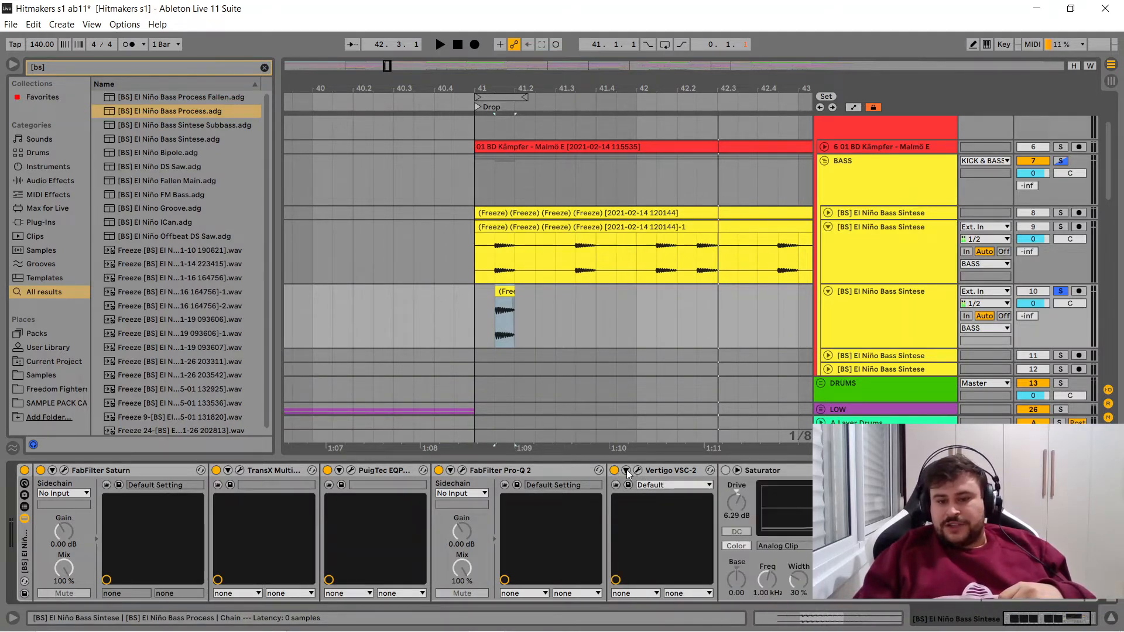
click(638, 470)
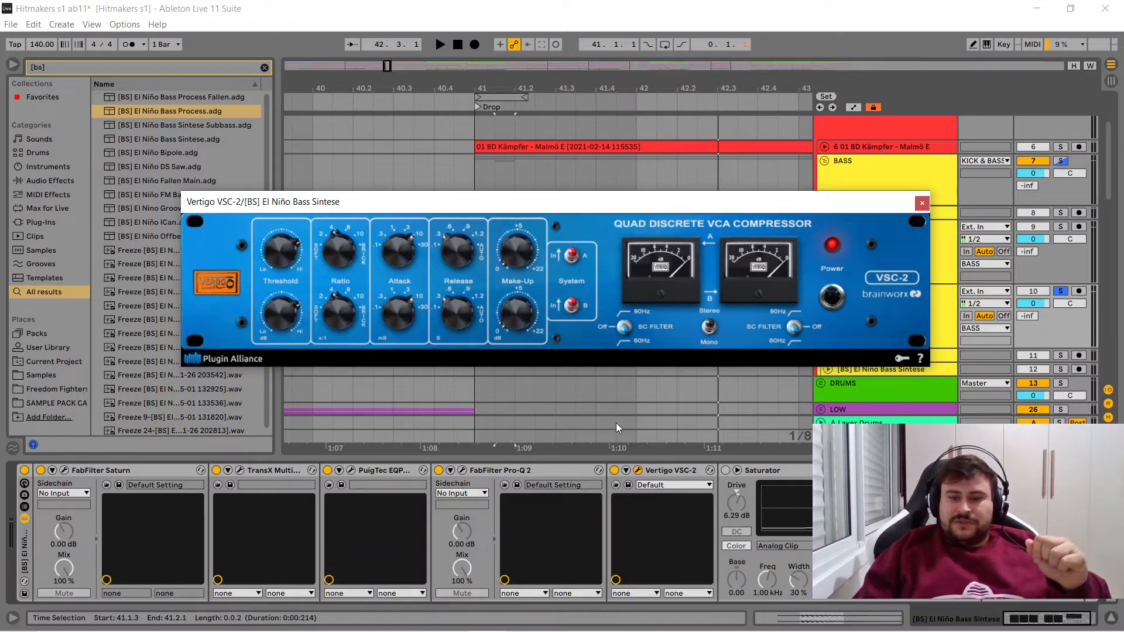
- Compare the bass playback with Vertigo VSC-2 bypassed and enabled, leaving the compressor on
click(615, 470)
key(space)
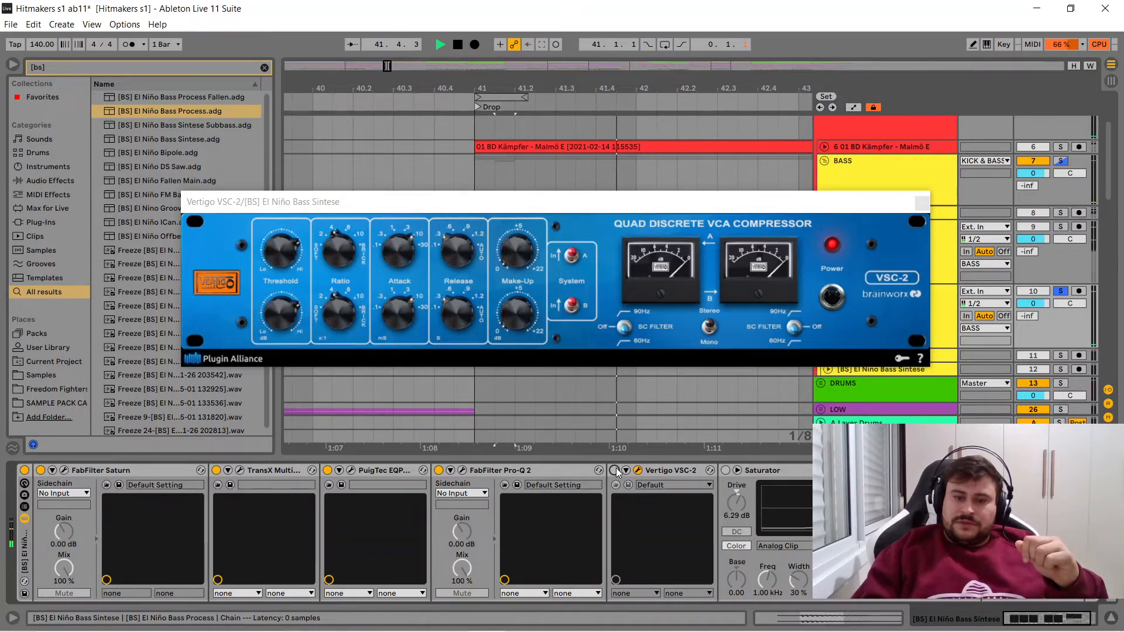
key(space)
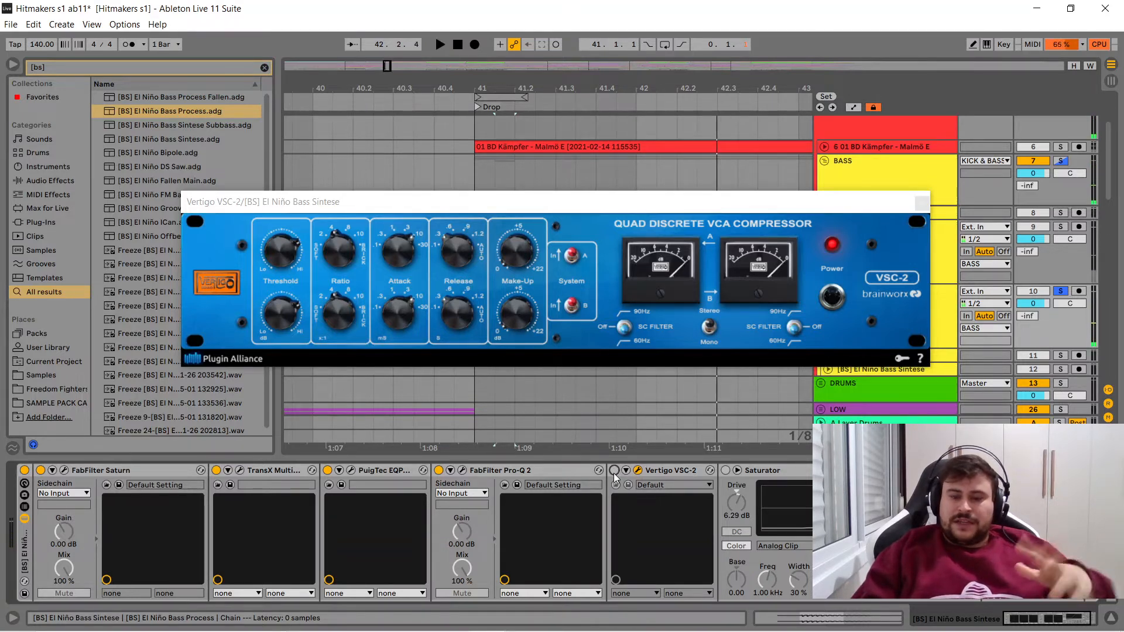
click(614, 471)
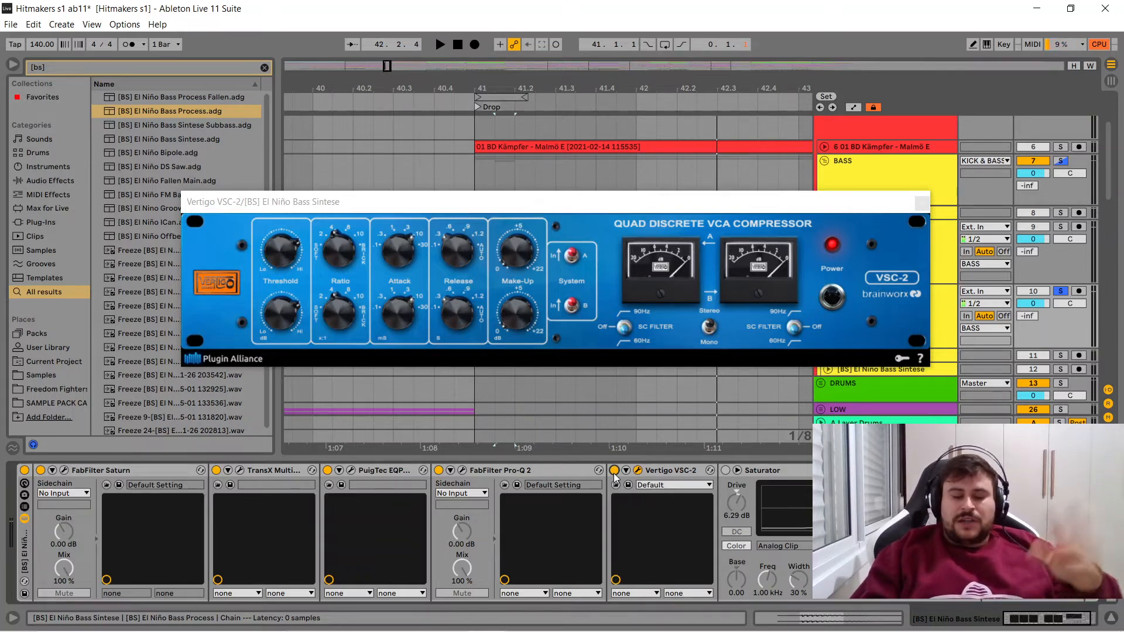
key(space)
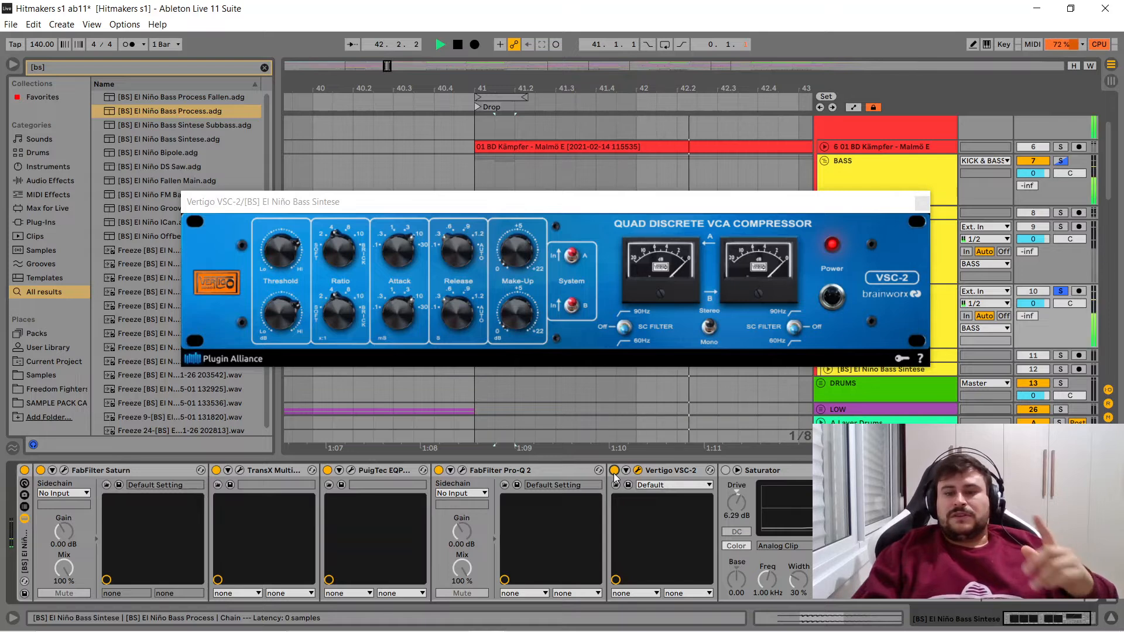
key(space)
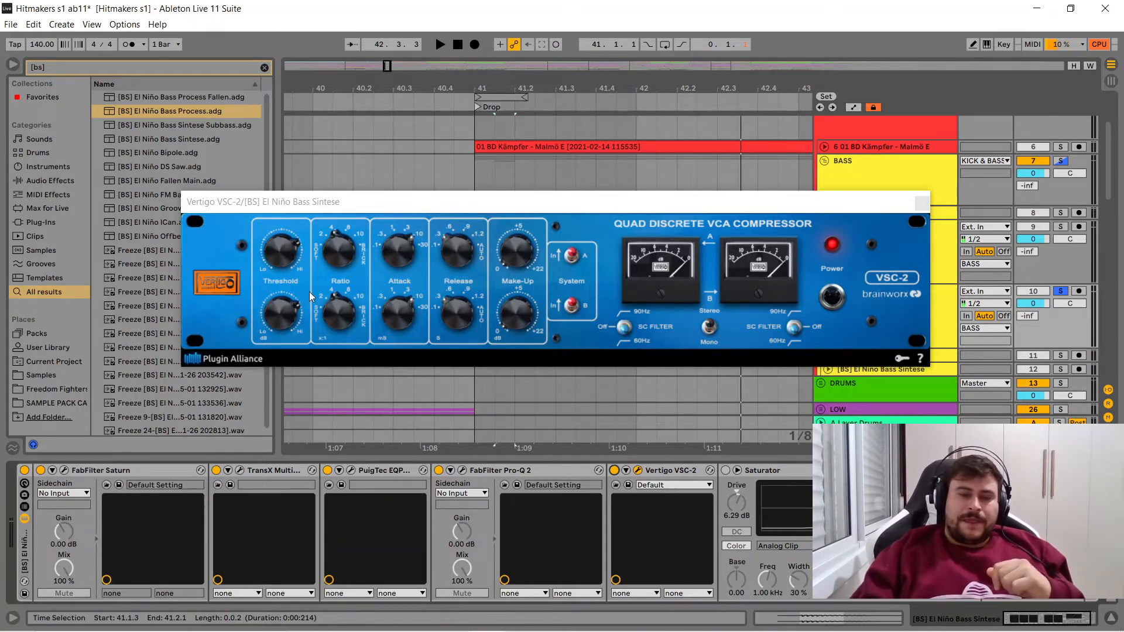
- Examine Vertigo VSC-2's threshold, ratio, attack, release and make-up settings, play the bass through it, and close its window
click(280, 253)
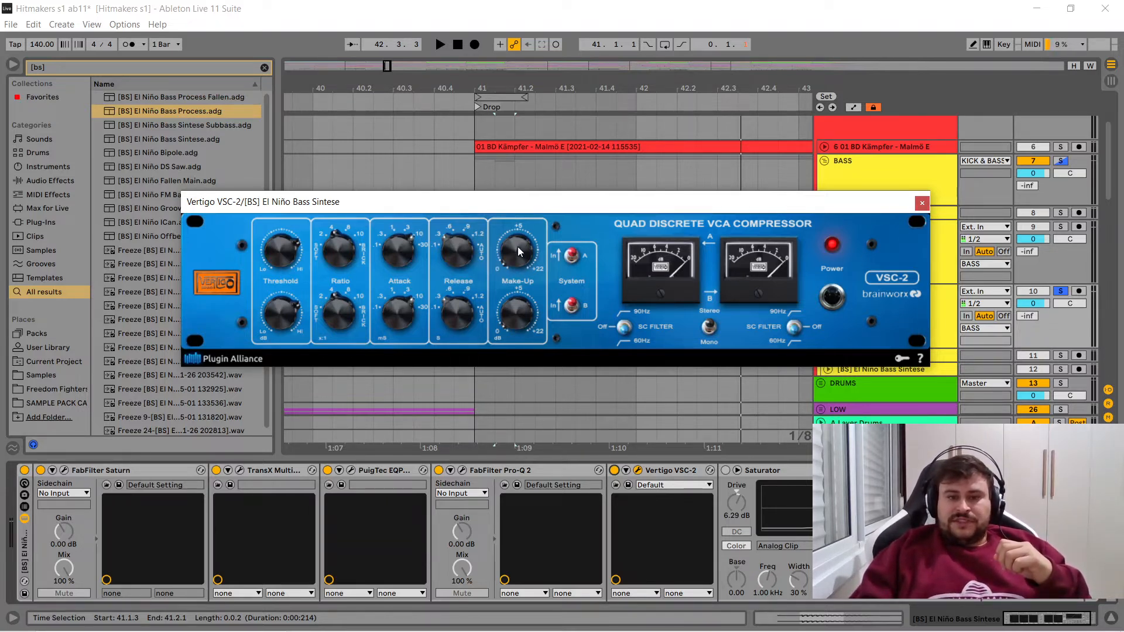
key(space)
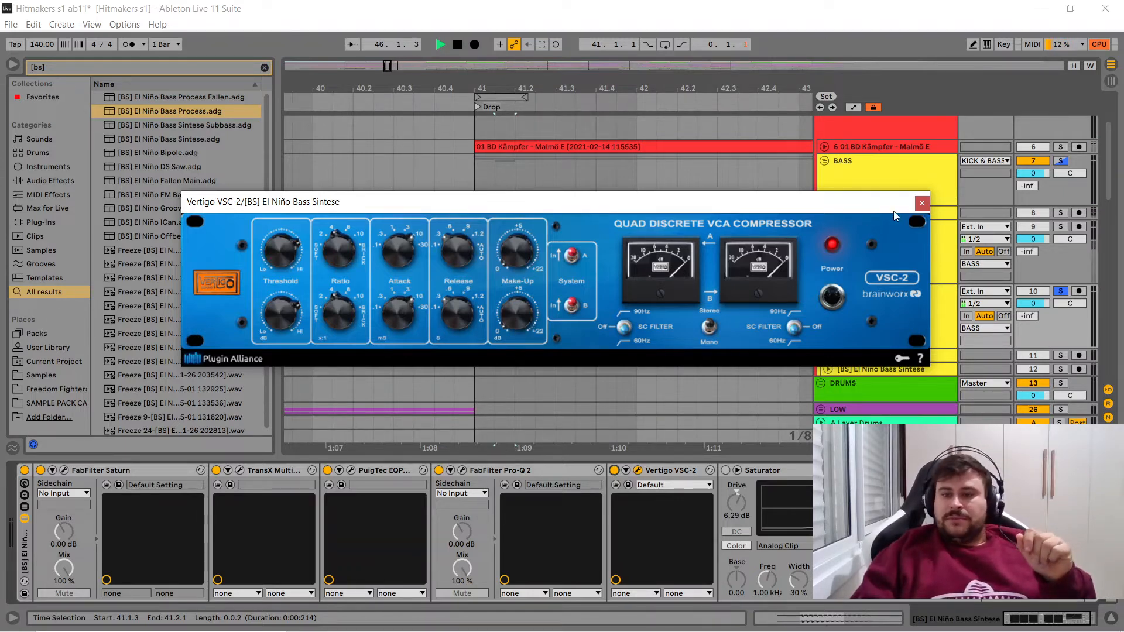
click(922, 203)
key(space)
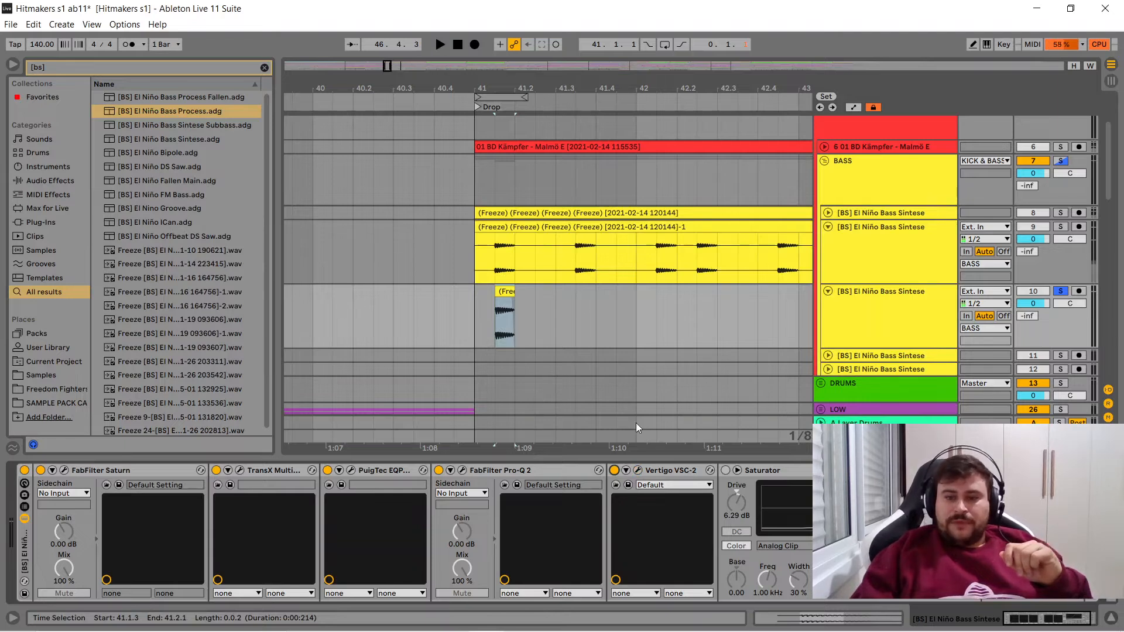
- Enable Saturator and compare the bass playback with it on and bypassed, leaving it enabled
click(726, 470)
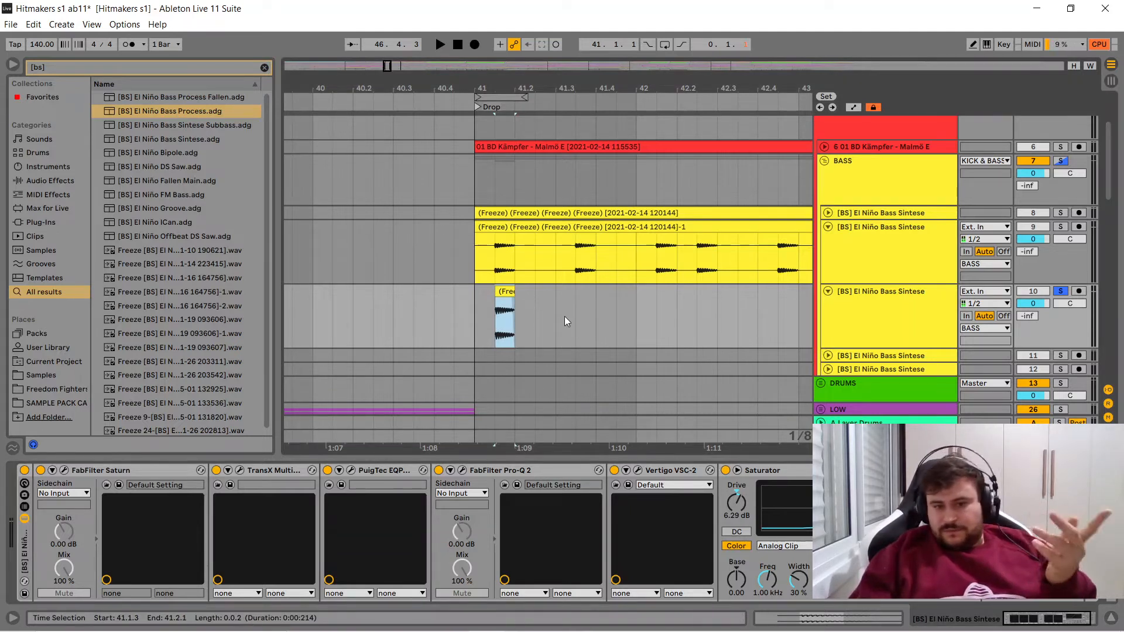
key(space)
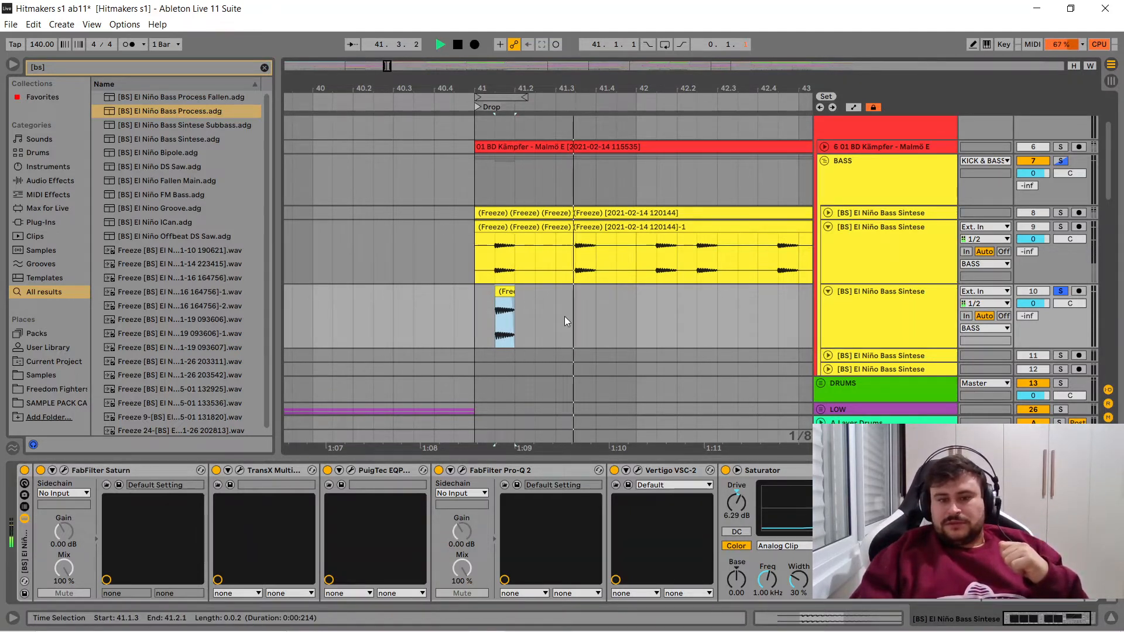
key(space)
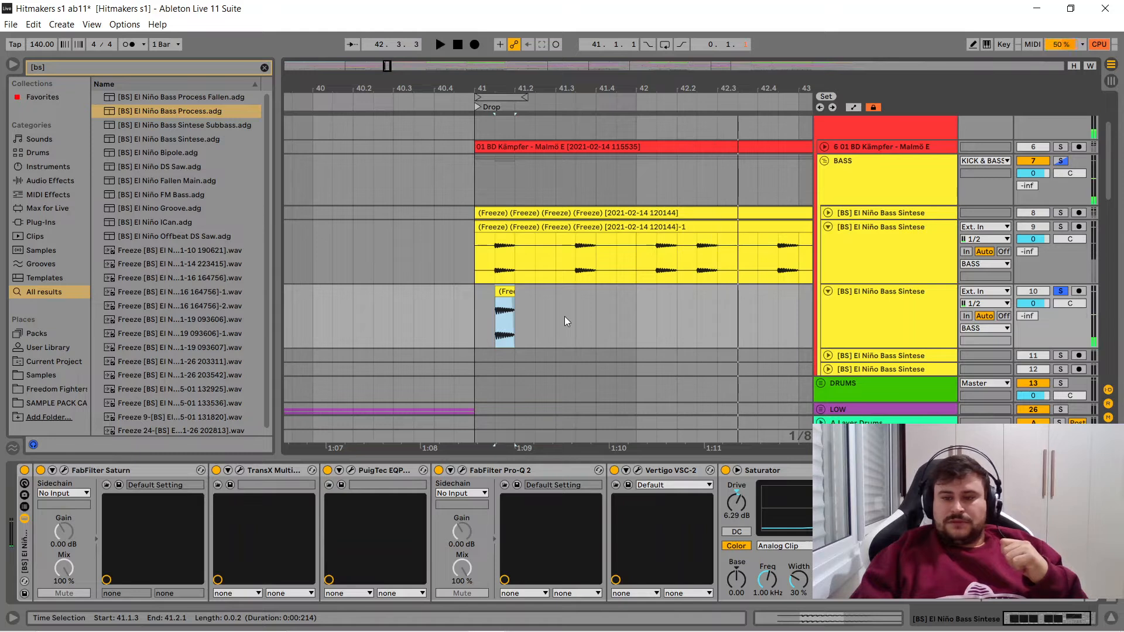
click(726, 470)
key(space)
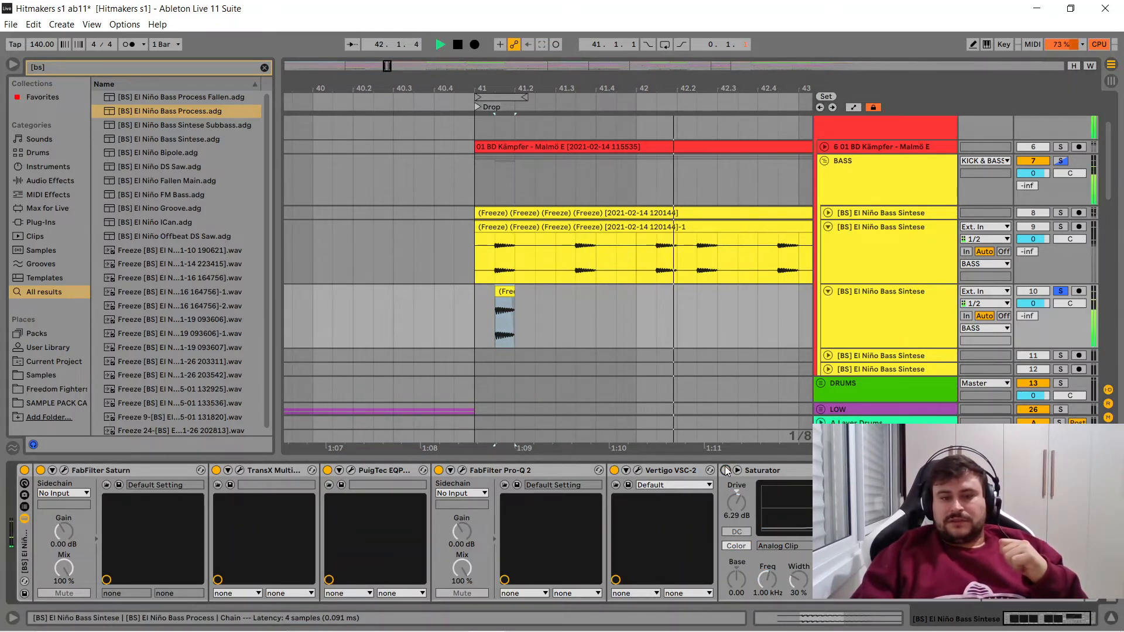
key(space)
click(726, 471)
key(space)
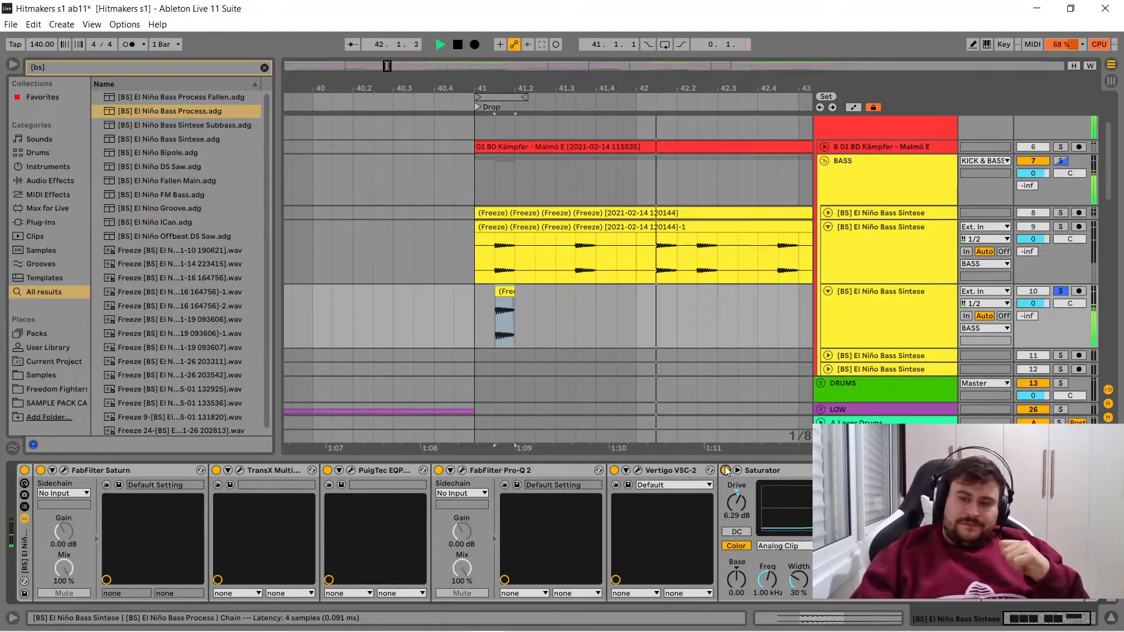
key(space)
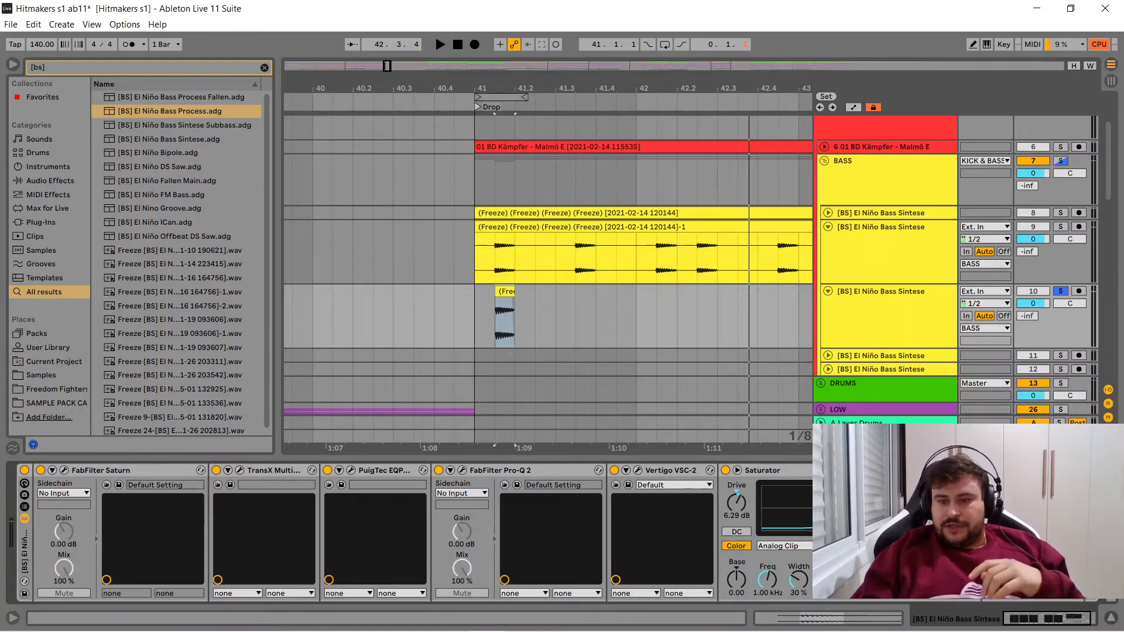
- Open TR5 Metering on the Master track, play the processed bass to check its levels, and close the meter window
click(879, 436)
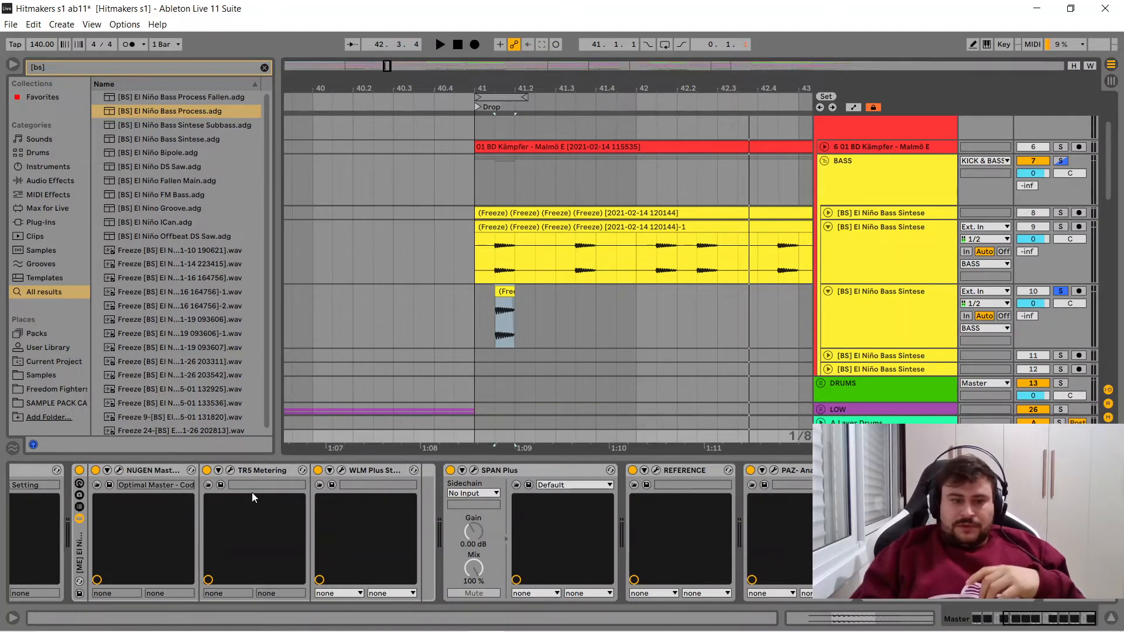
click(230, 472)
drag(610, 20, 946, 7)
key(space)
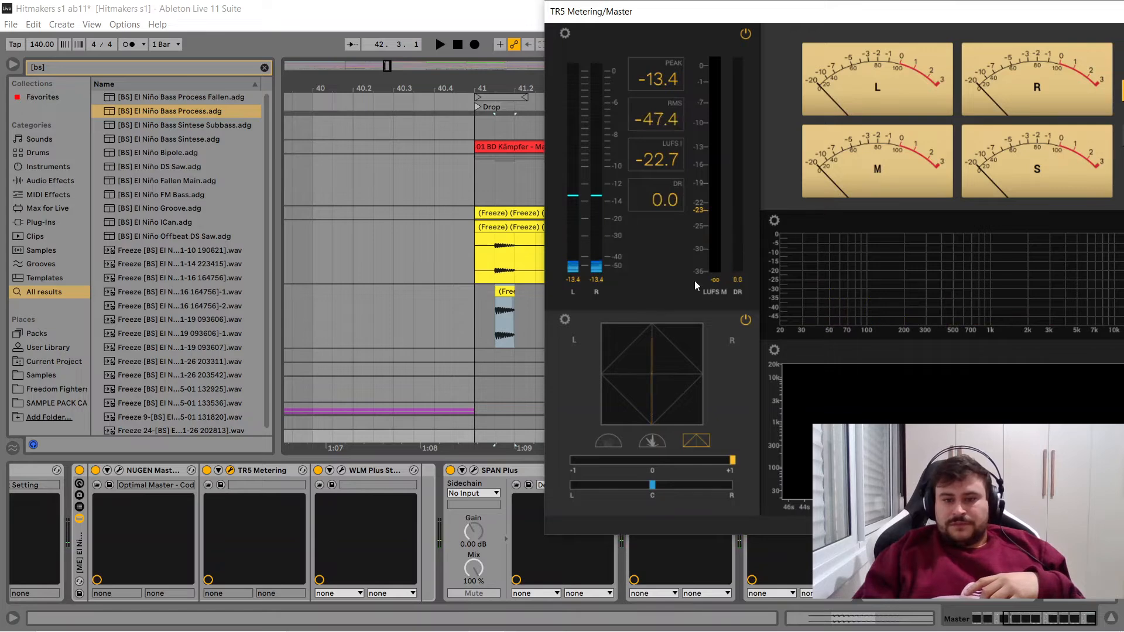
drag(814, 22, 375, 22)
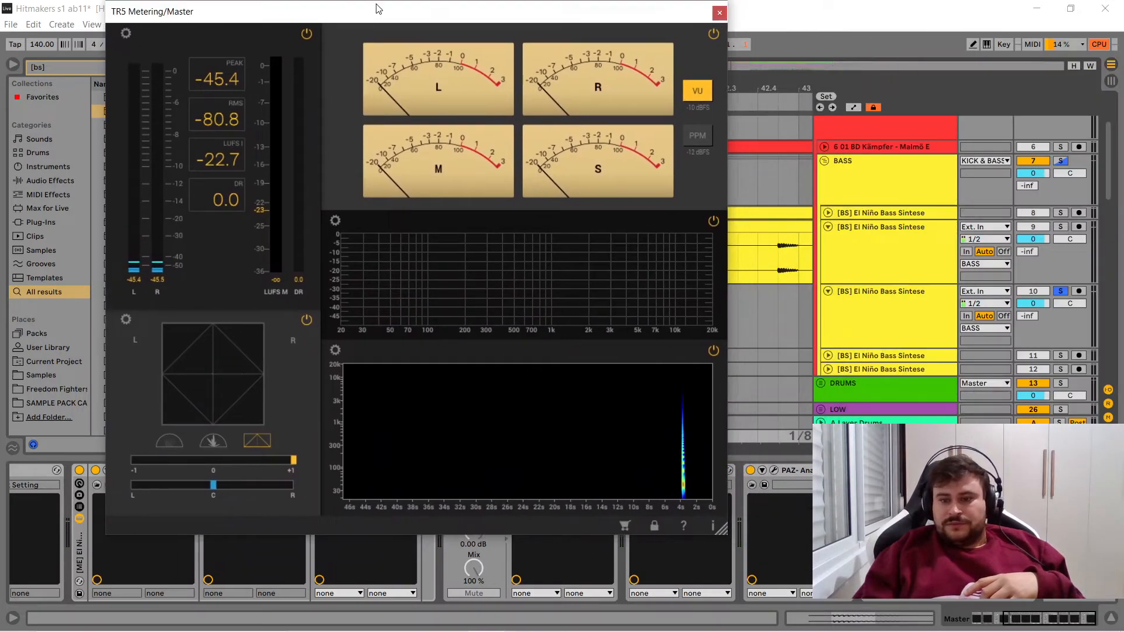
click(856, 324)
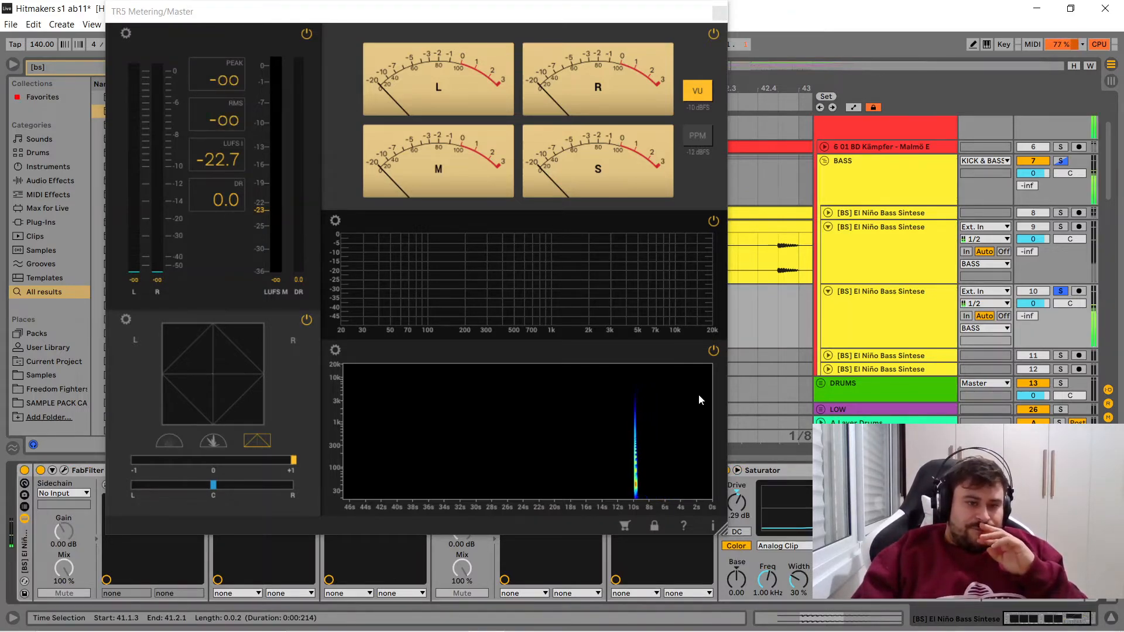
key(space)
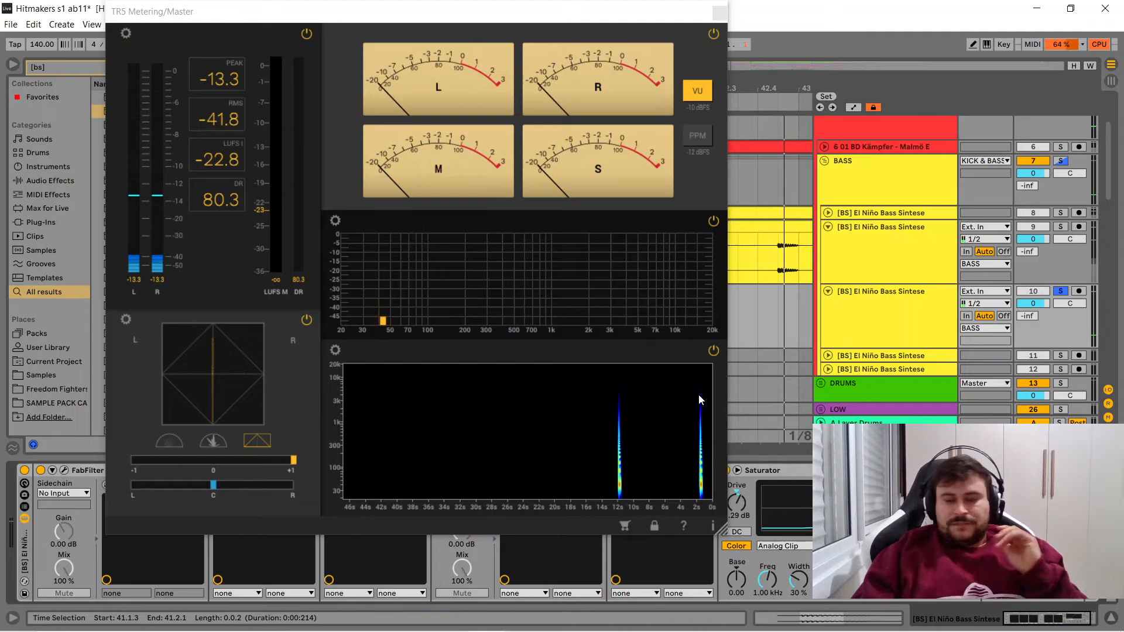
key(space)
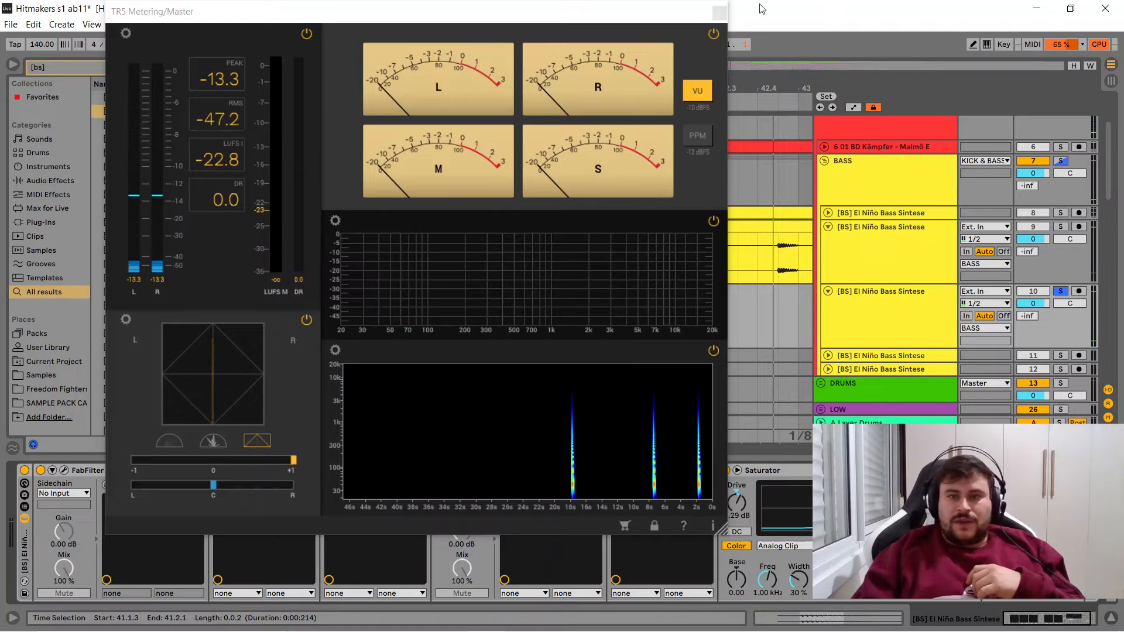
click(720, 12)
click(553, 332)
key(space)
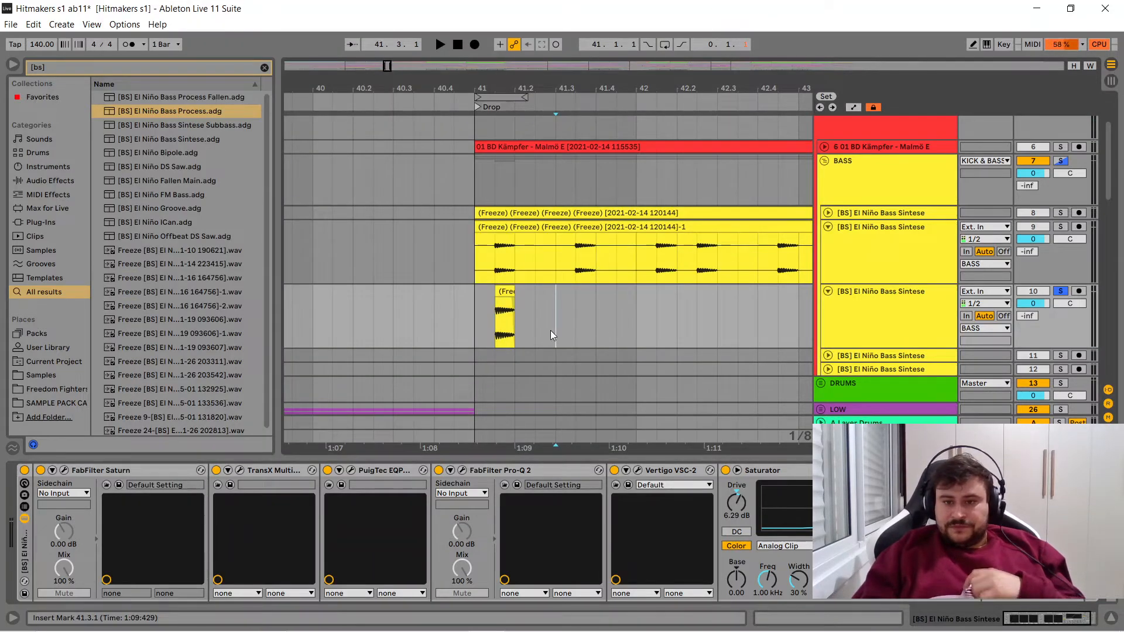
- Freeze and flatten track 10, [BS] El Niño Bass Sintese, to render its processing to audio
click(878, 308)
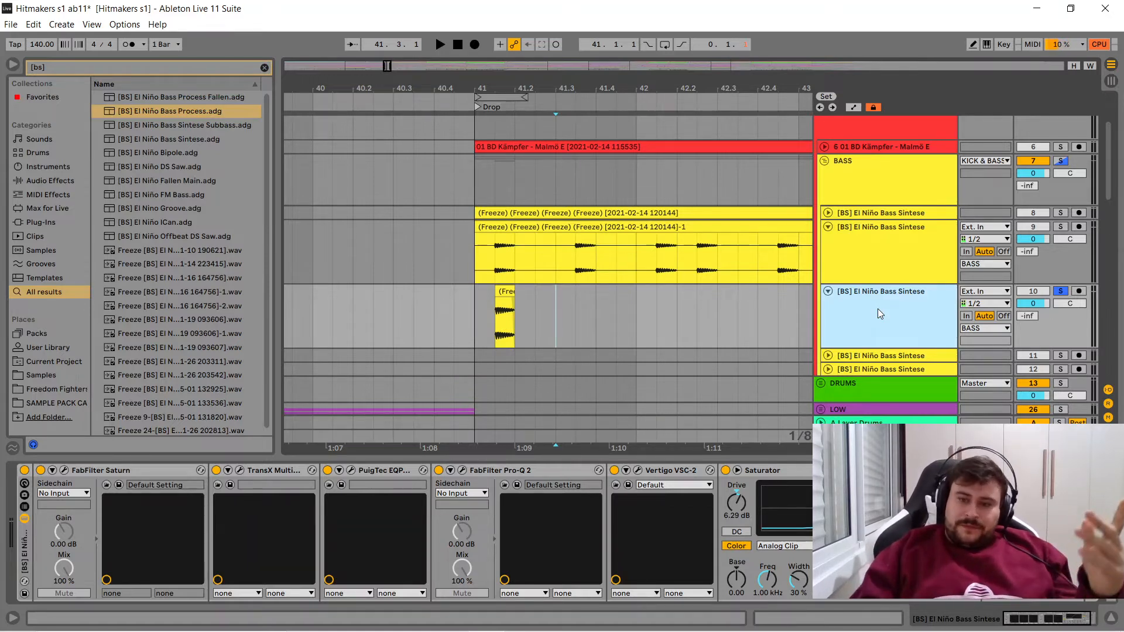
right_click(878, 314)
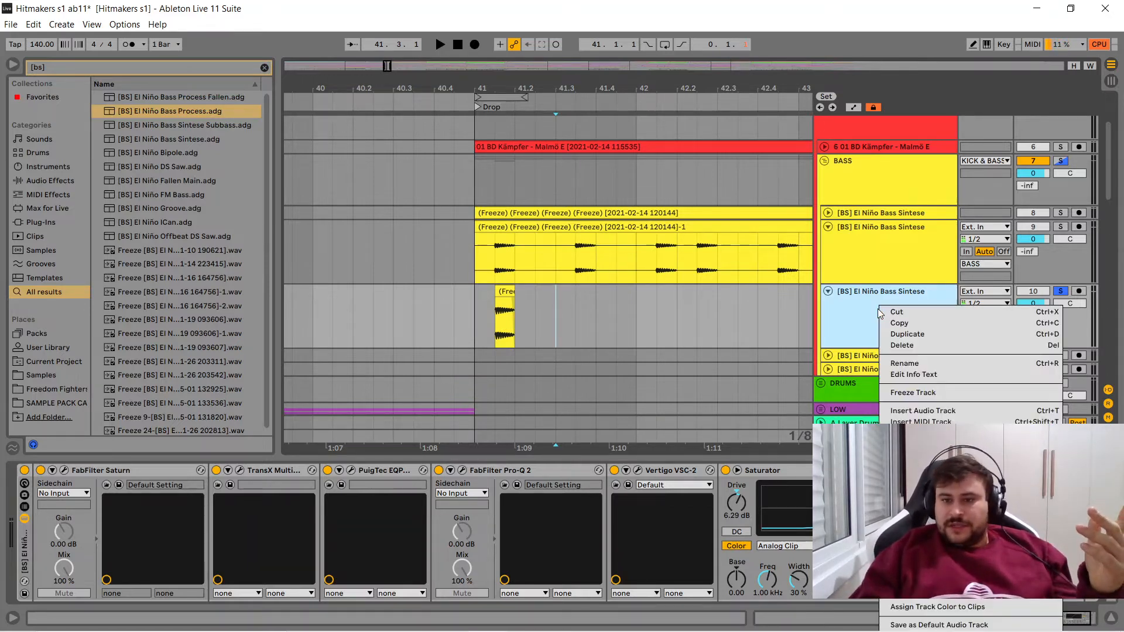
click(911, 393)
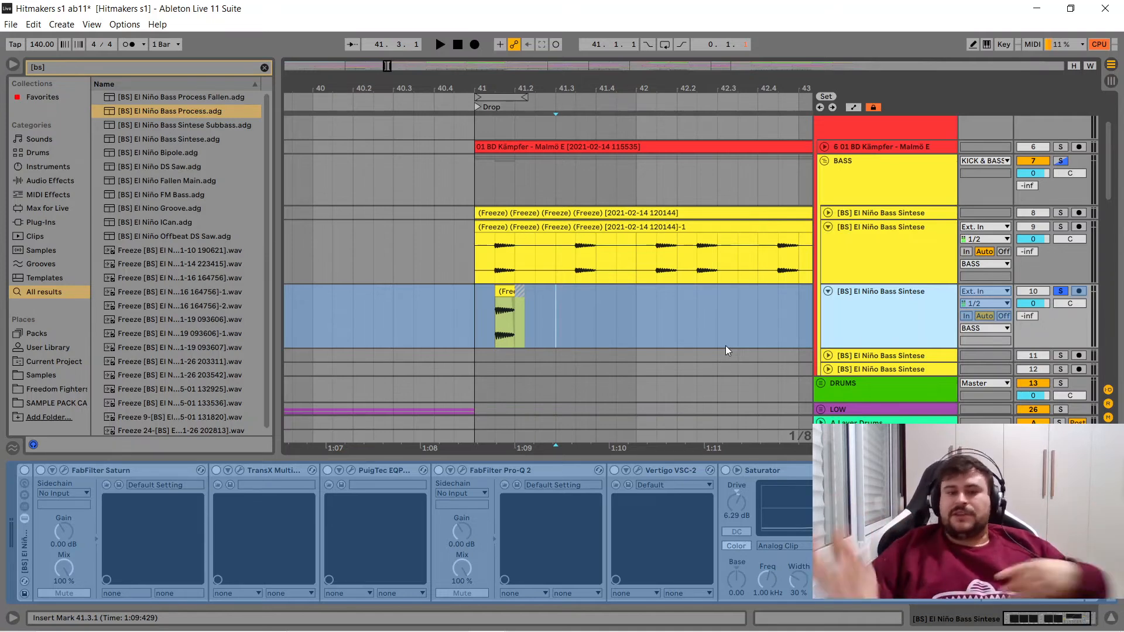
right_click(883, 303)
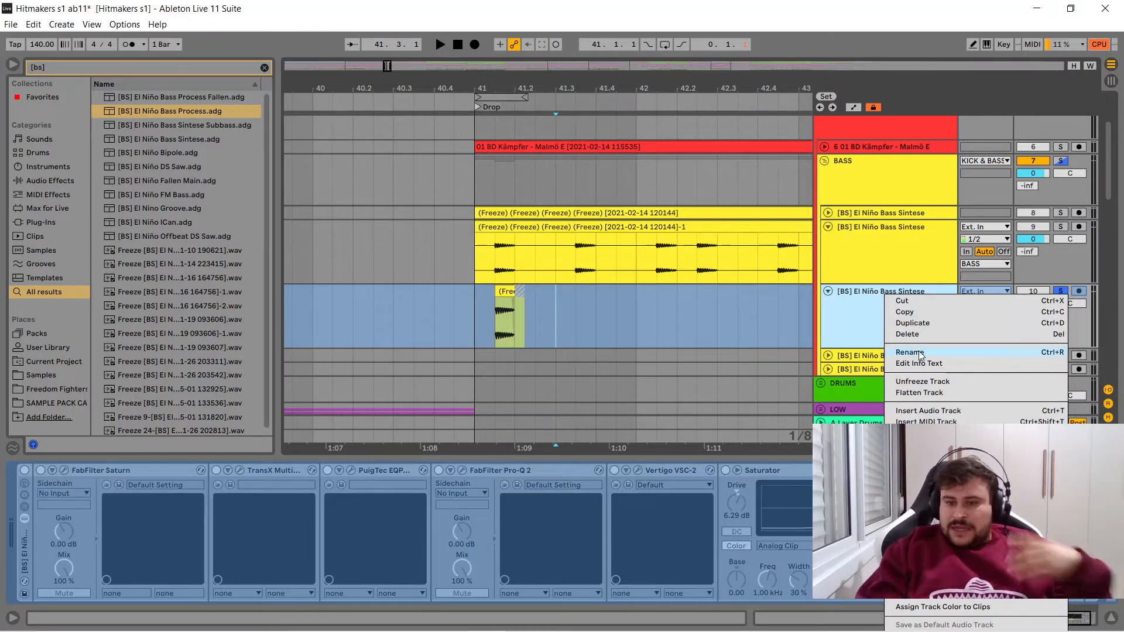
click(920, 395)
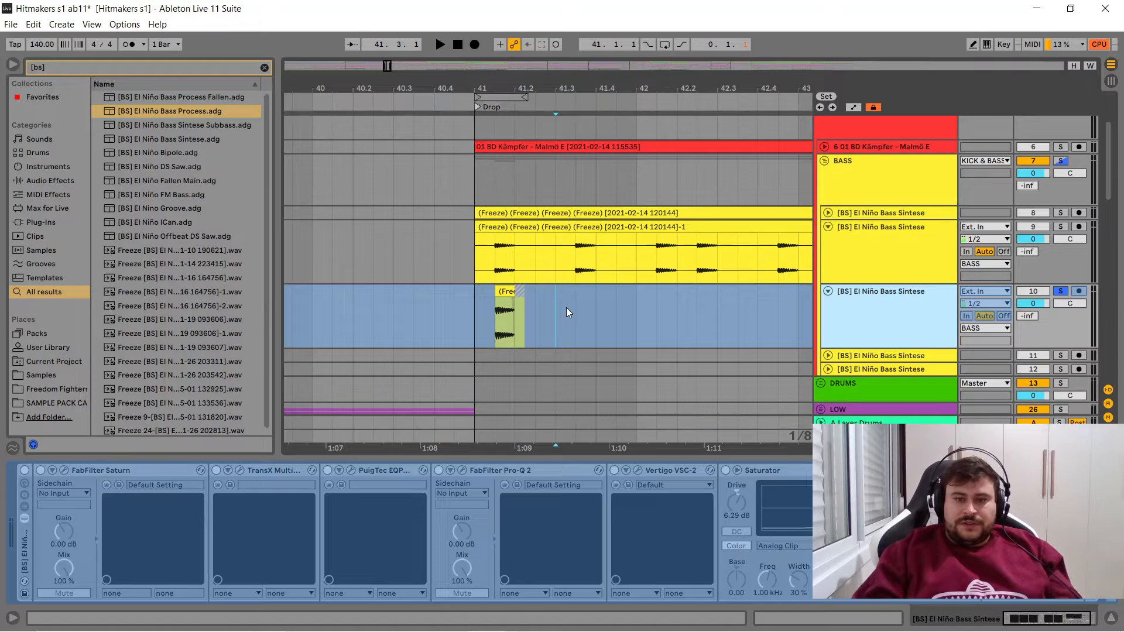
- Trim the silence from the start of the flattened bass clip on track 10 so it begins at the waveform's attack
drag(509, 82, 632, 206)
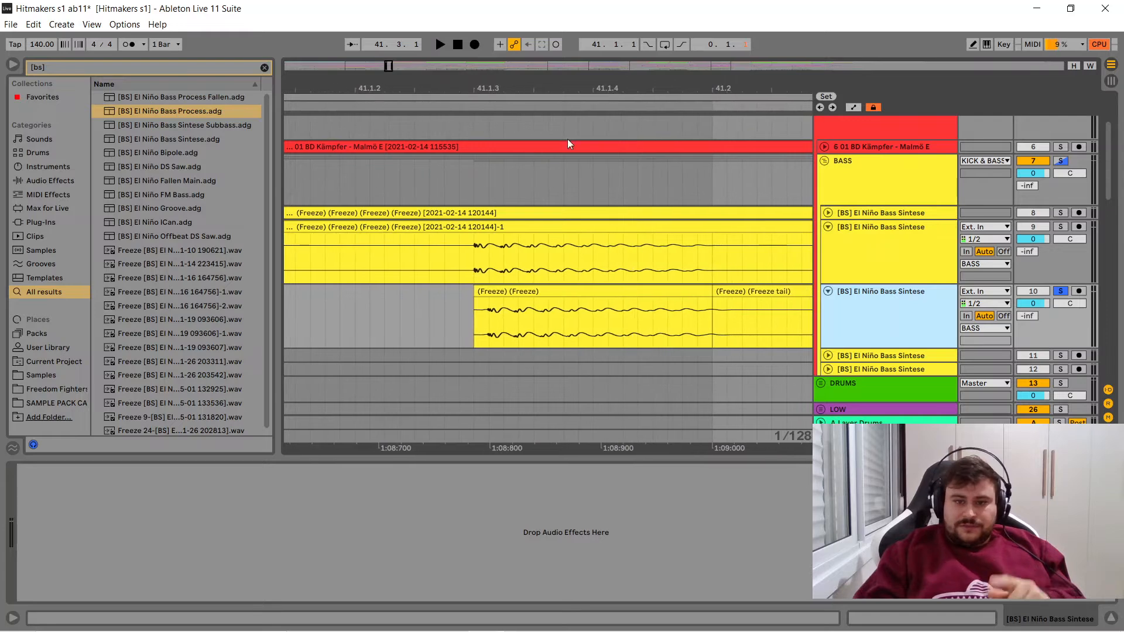
click(465, 94)
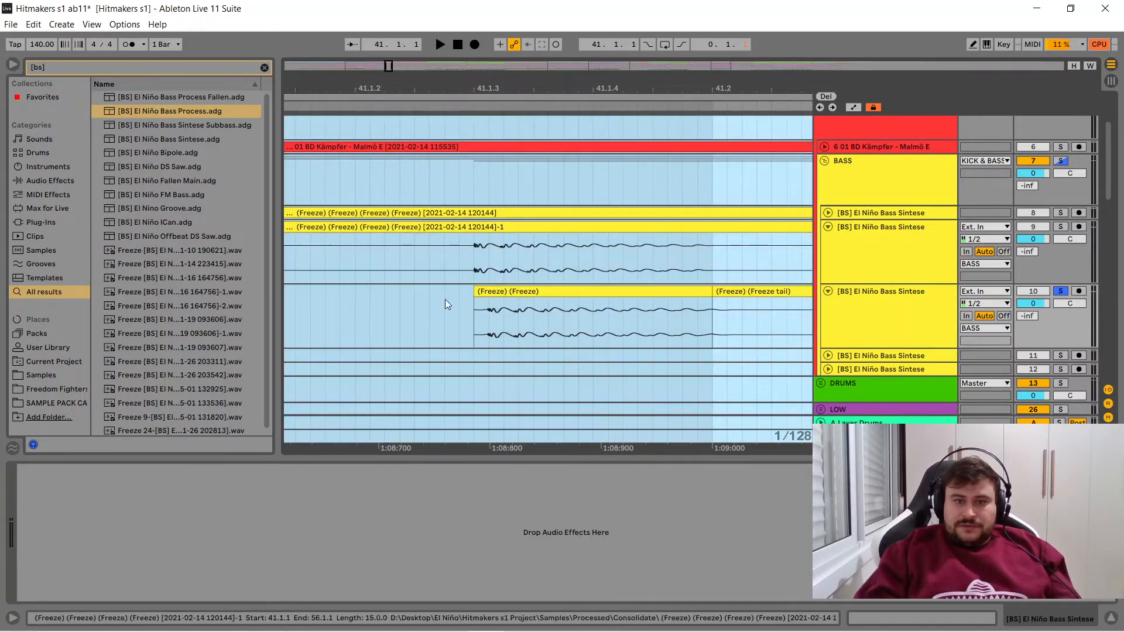
click(470, 318)
drag(477, 94, 477, 193)
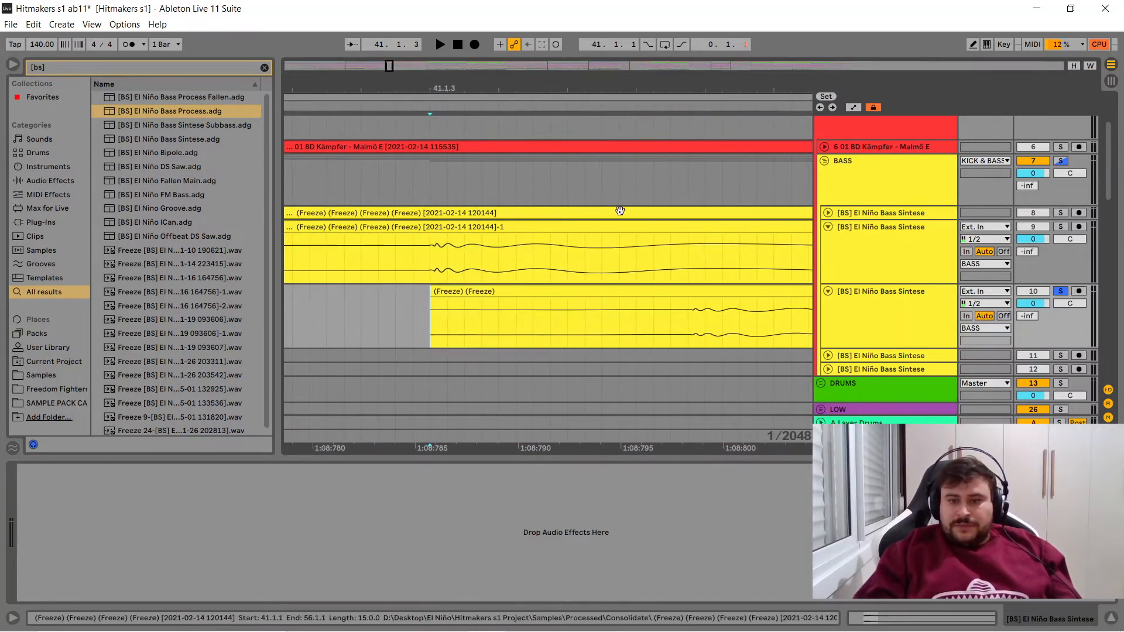
drag(688, 320, 436, 323)
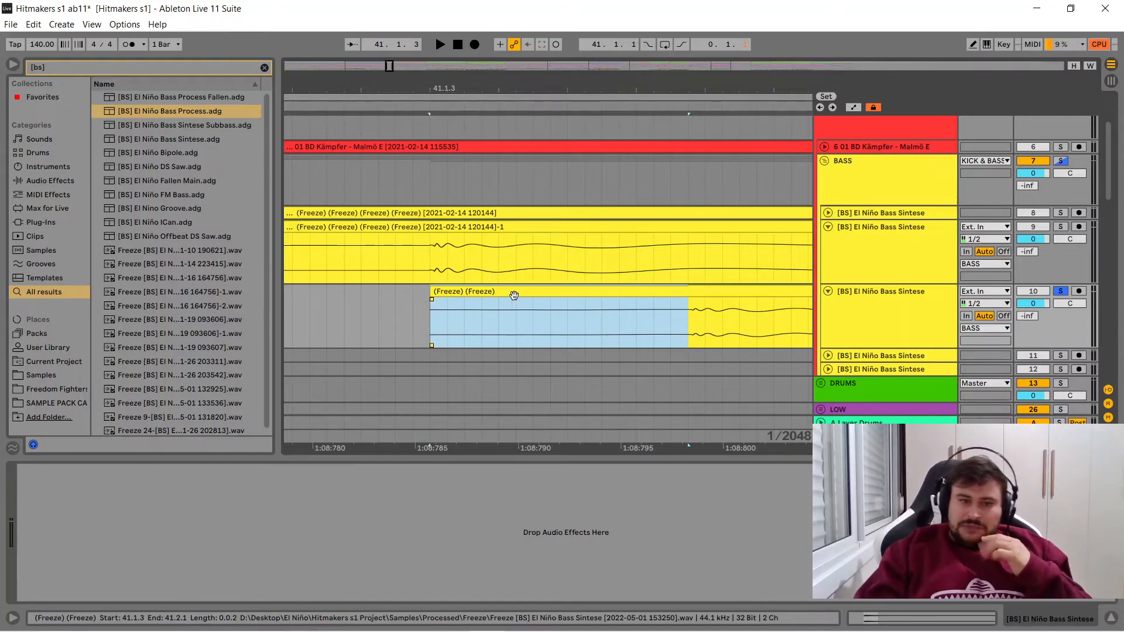
drag(435, 294, 689, 291)
scroll(692, 280, up, 5)
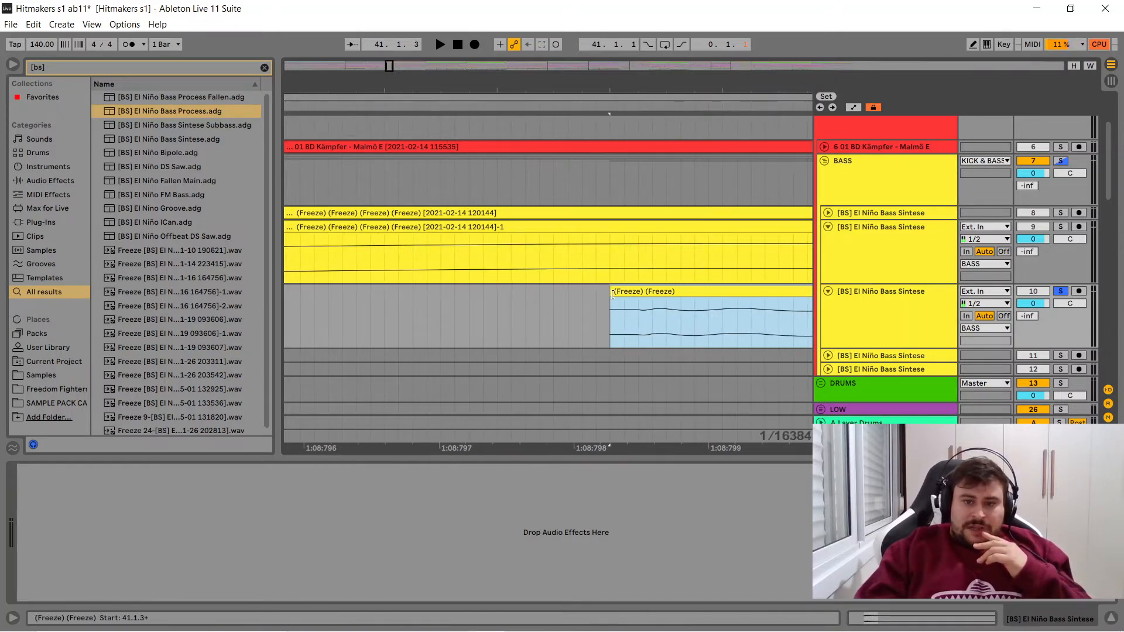
drag(611, 293, 625, 295)
drag(592, 81, 592, 56)
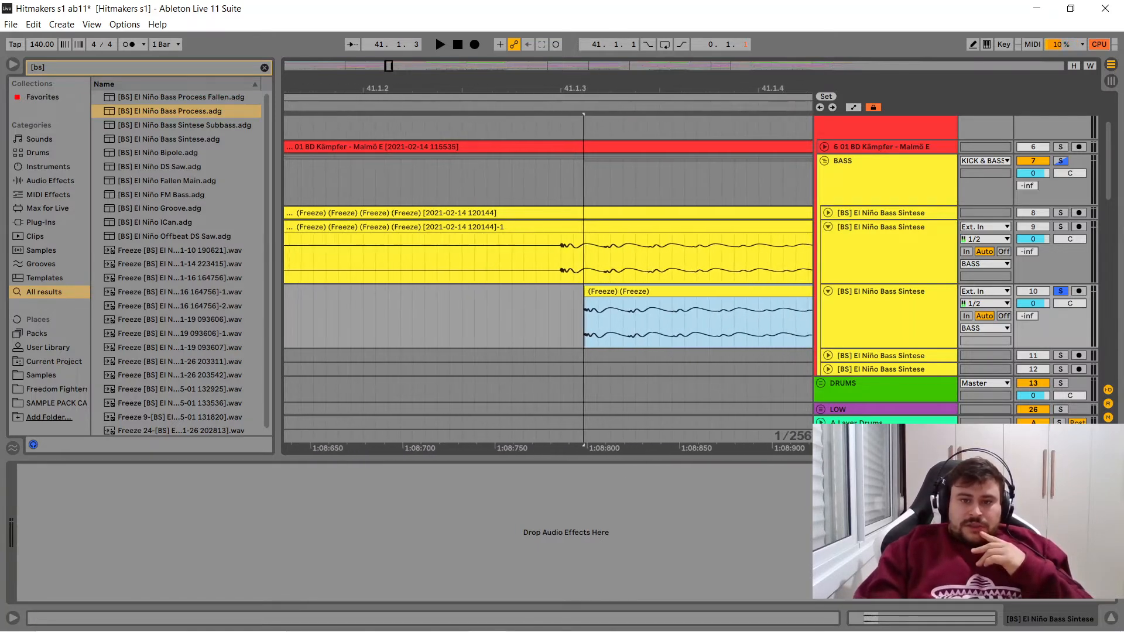
- Align the flattened bass clip on track 10 to 41.1.3 and delete the Freeze tail clip after it
drag(593, 292, 569, 296)
drag(556, 82, 470, 64)
click(685, 295)
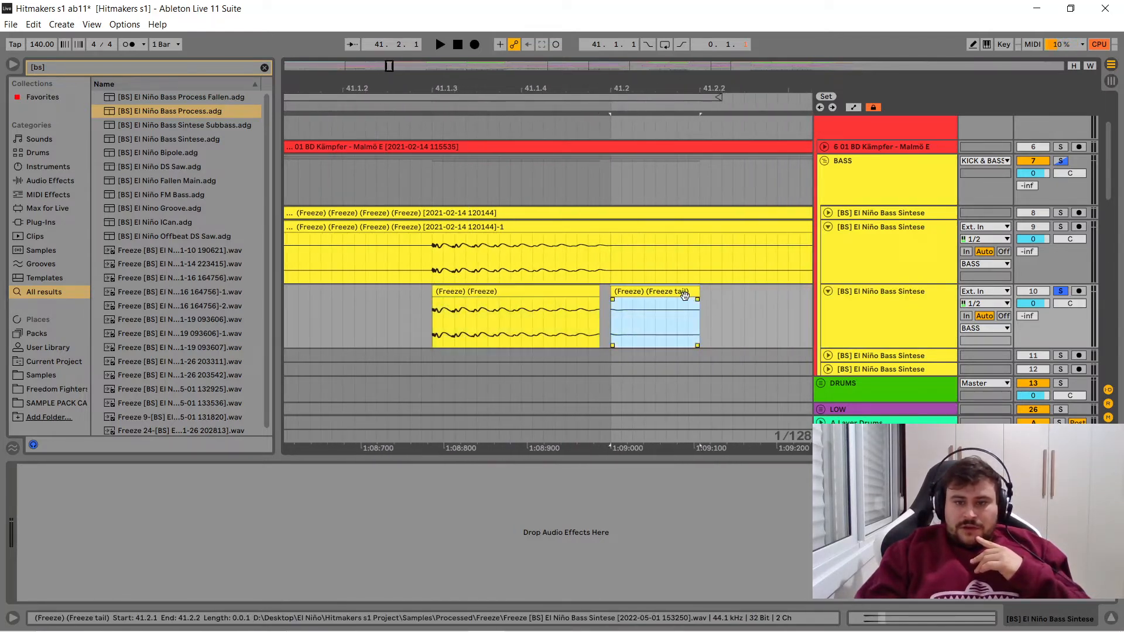
key(Delete)
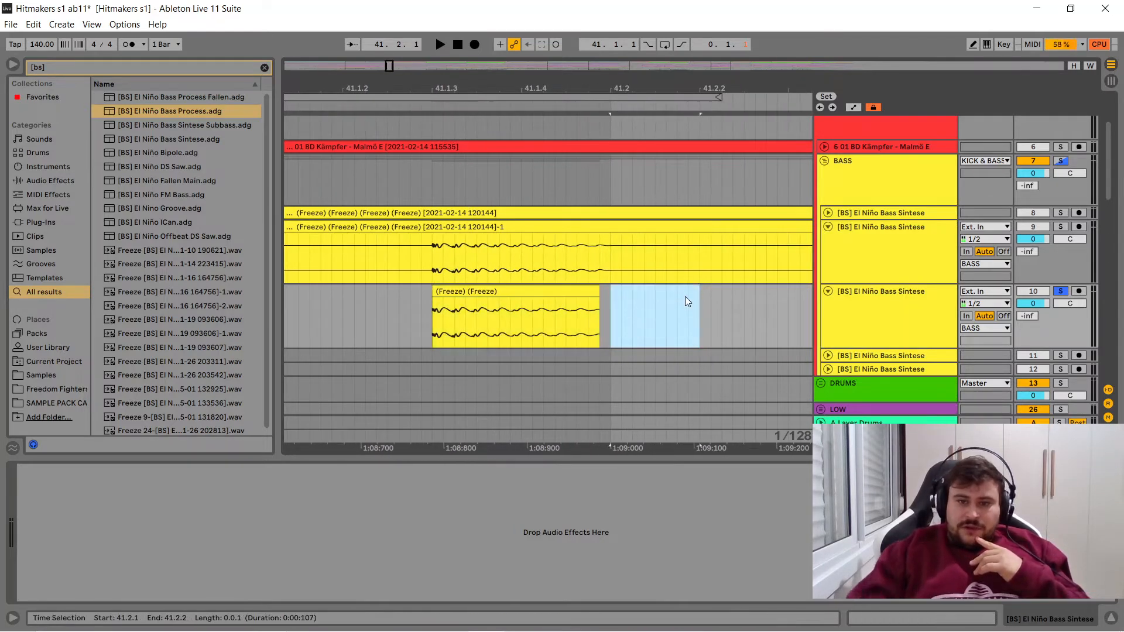
- Extend the end of the track 10 bass clip to 41.2.1 and select the clip
click(596, 294)
drag(603, 297, 610, 307)
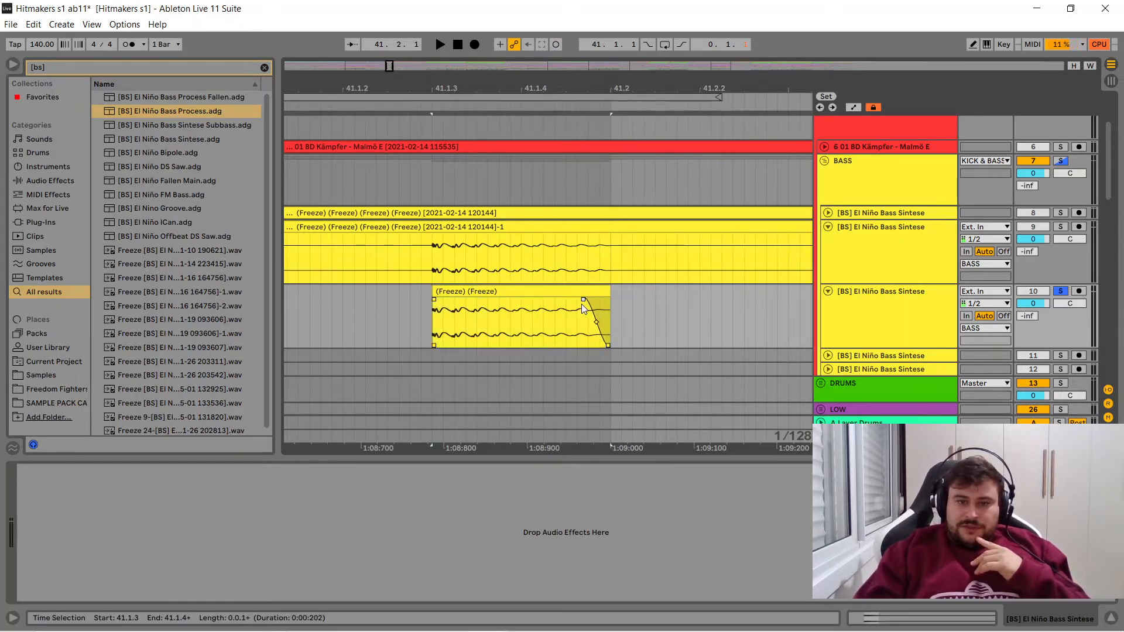
click(540, 293)
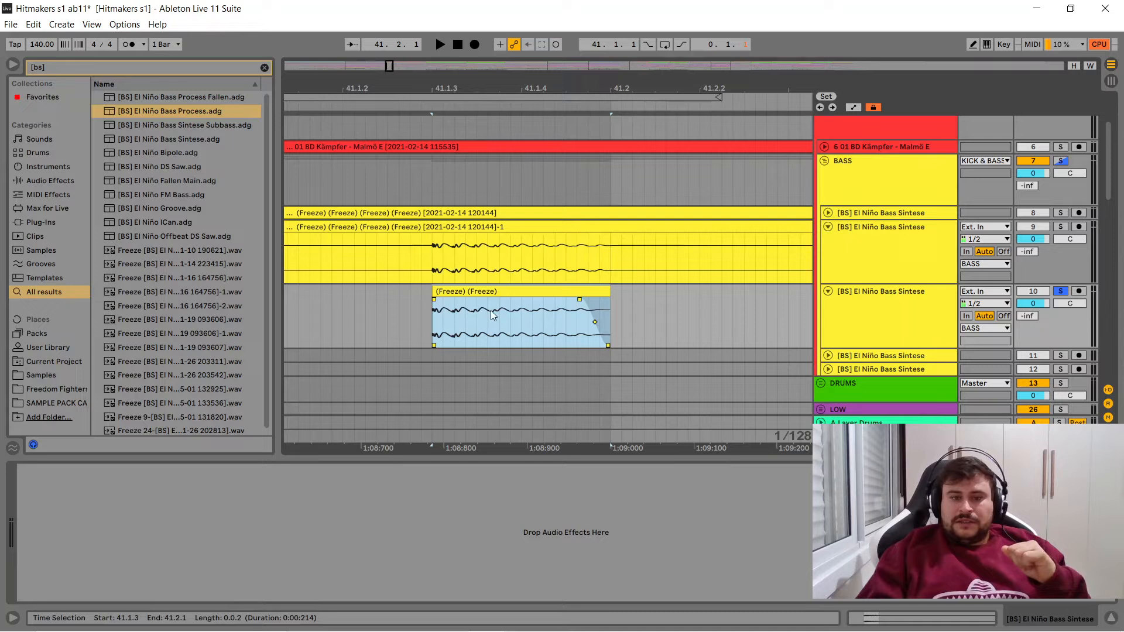
- Solo track 9 to play its bass from 41.1.3, and return the solo to track 10
click(436, 256)
click(1061, 226)
key(space)
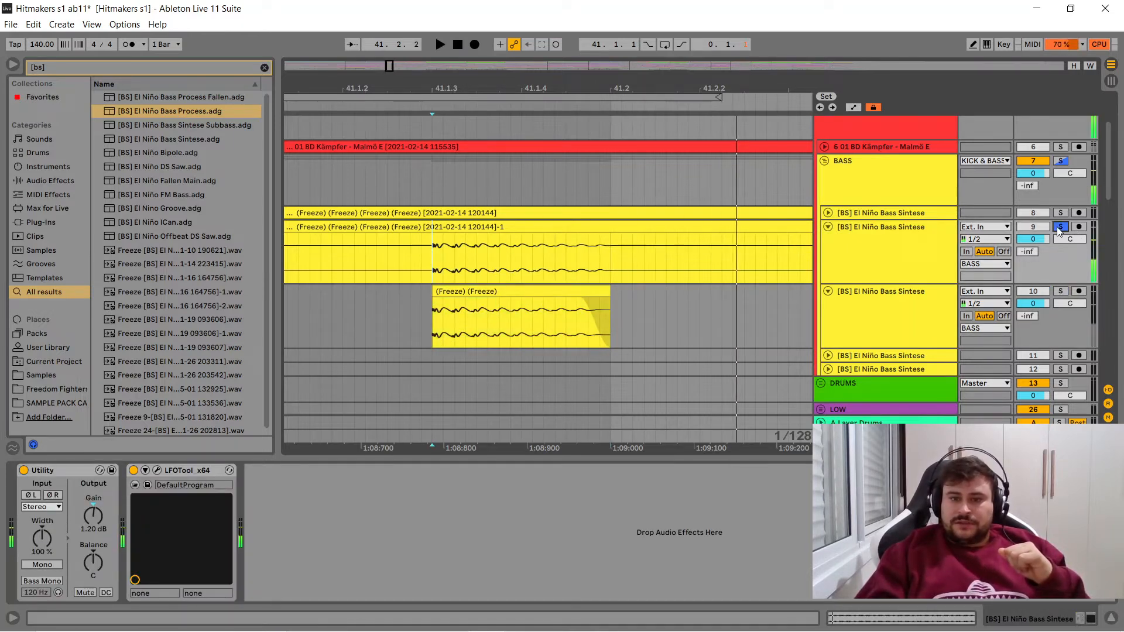
click(1064, 291)
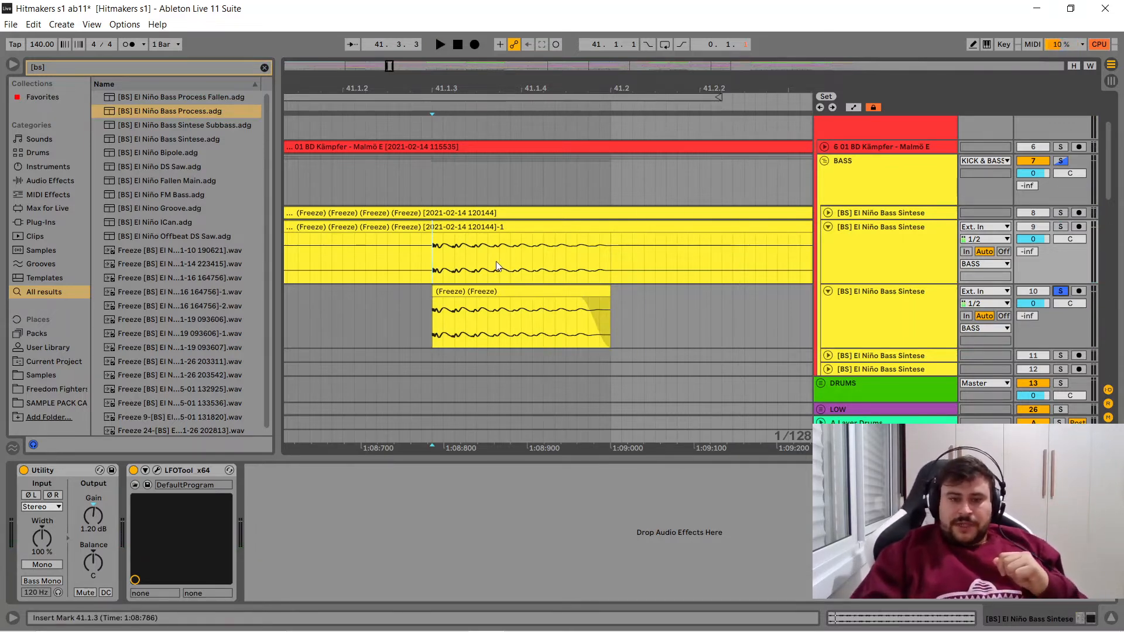
- Nudge the bass clip slightly past 41.1.3, and move it to 41.1.2 on a 1/16 grid
click(466, 292)
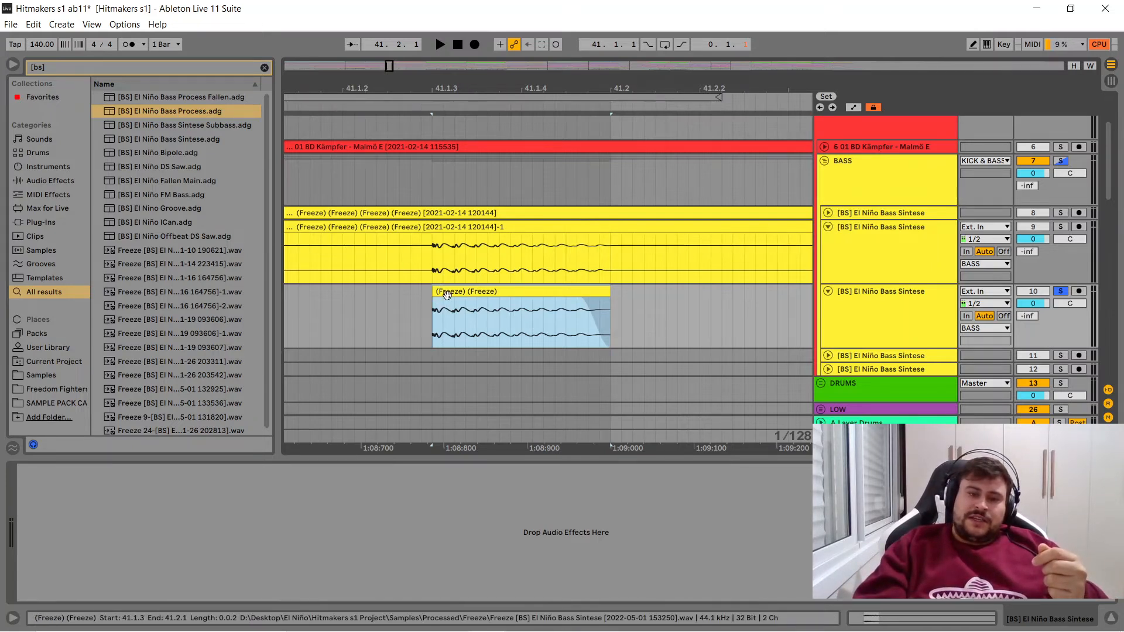
drag(447, 294, 458, 295)
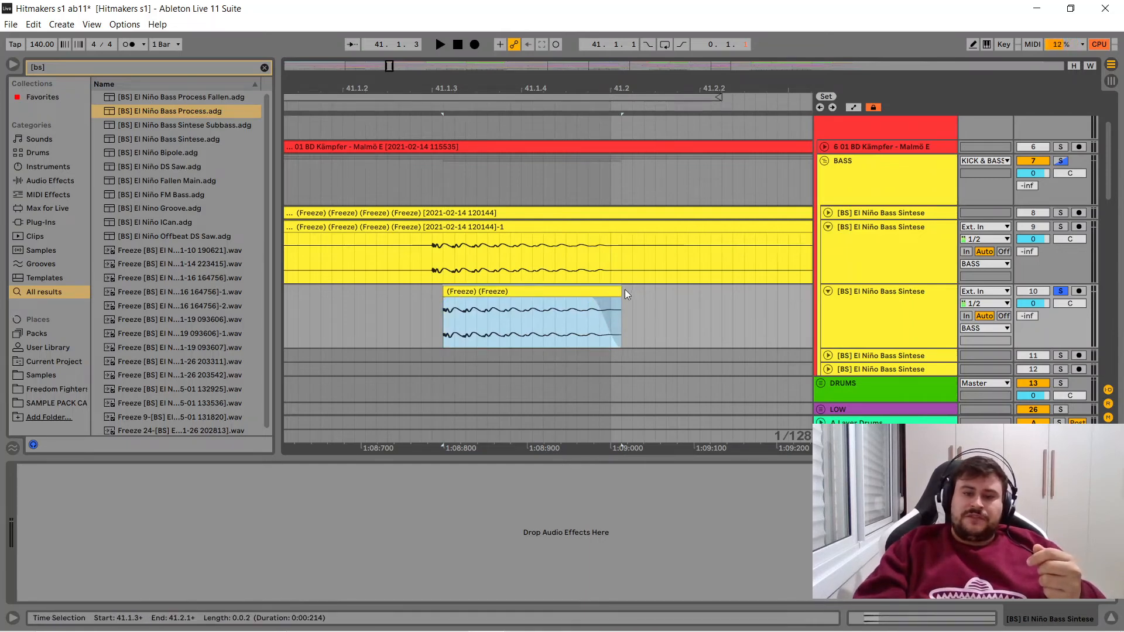
right_click(657, 308)
click(759, 454)
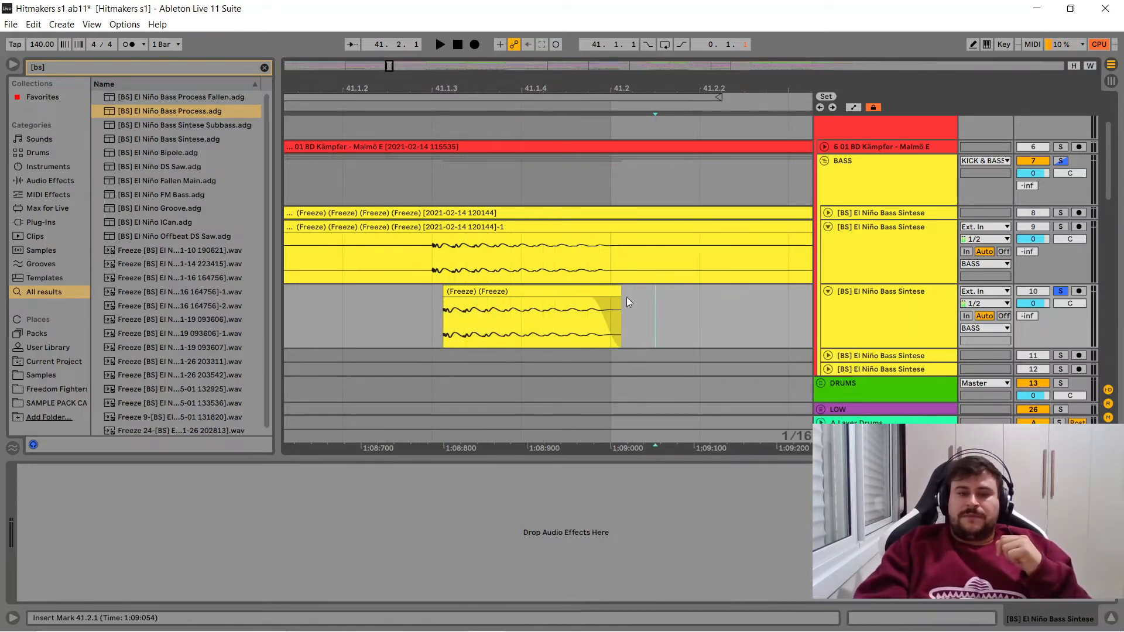
drag(522, 303, 376, 290)
- Shorten the bass clip to end at 41.1.3, and extend its end by one 1/128 grid step
key(ctrl+shift+j)
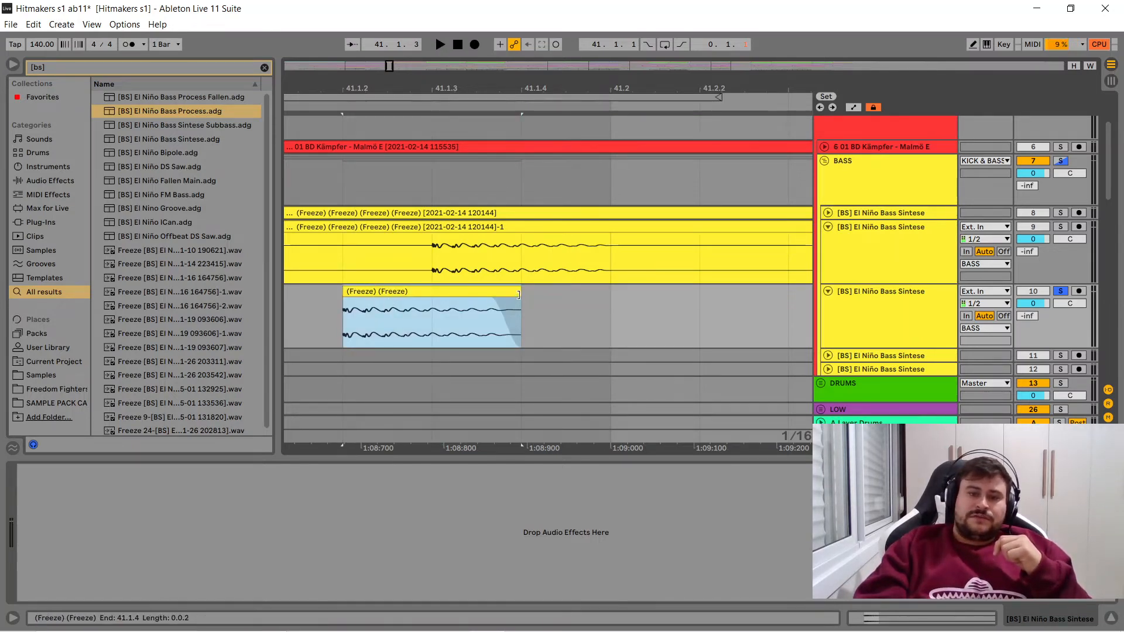
drag(519, 297, 431, 293)
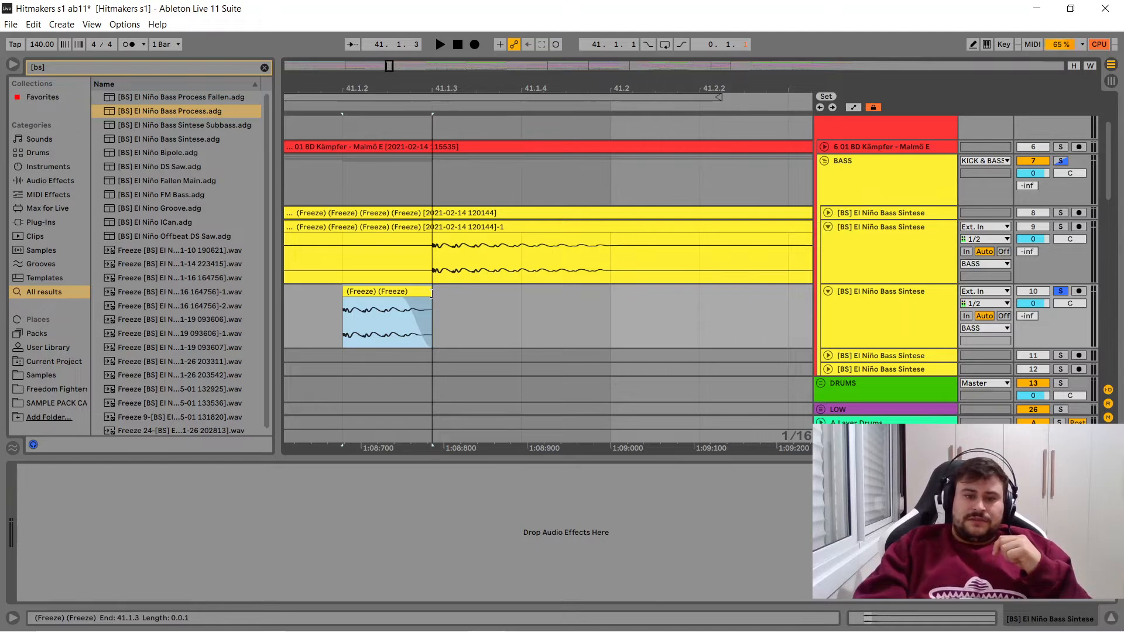
right_click(462, 299)
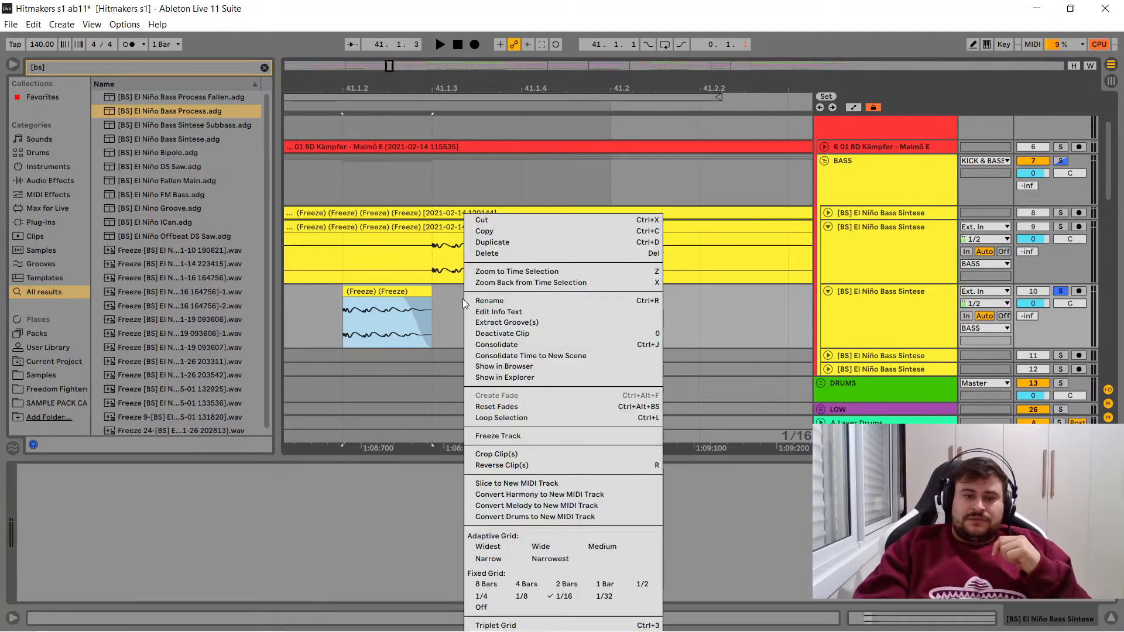
click(493, 560)
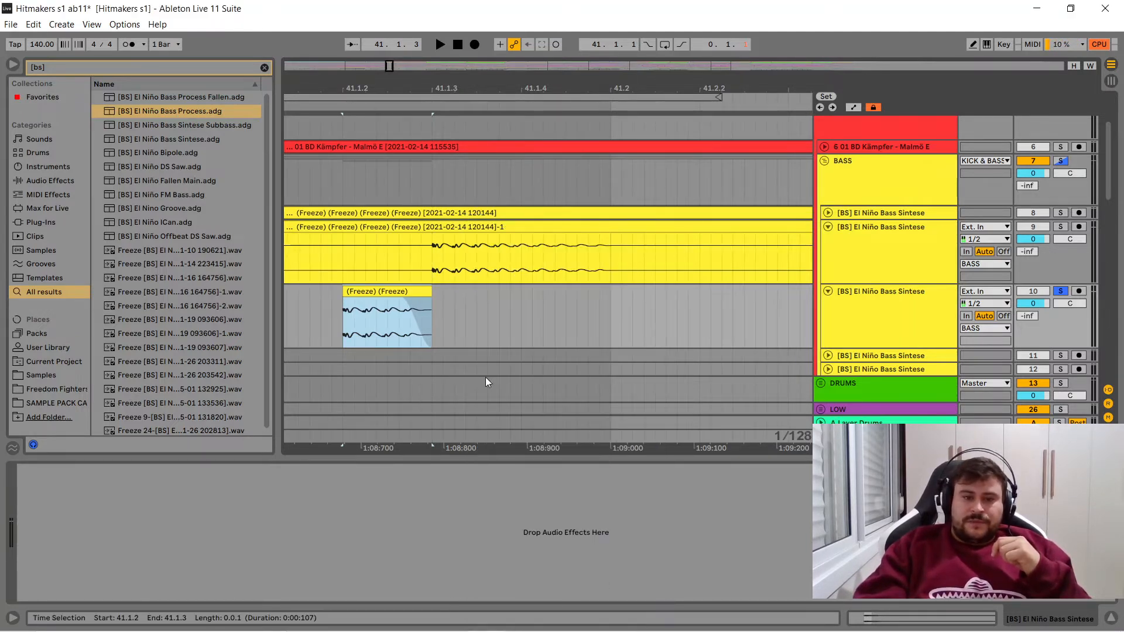
drag(430, 292, 442, 292)
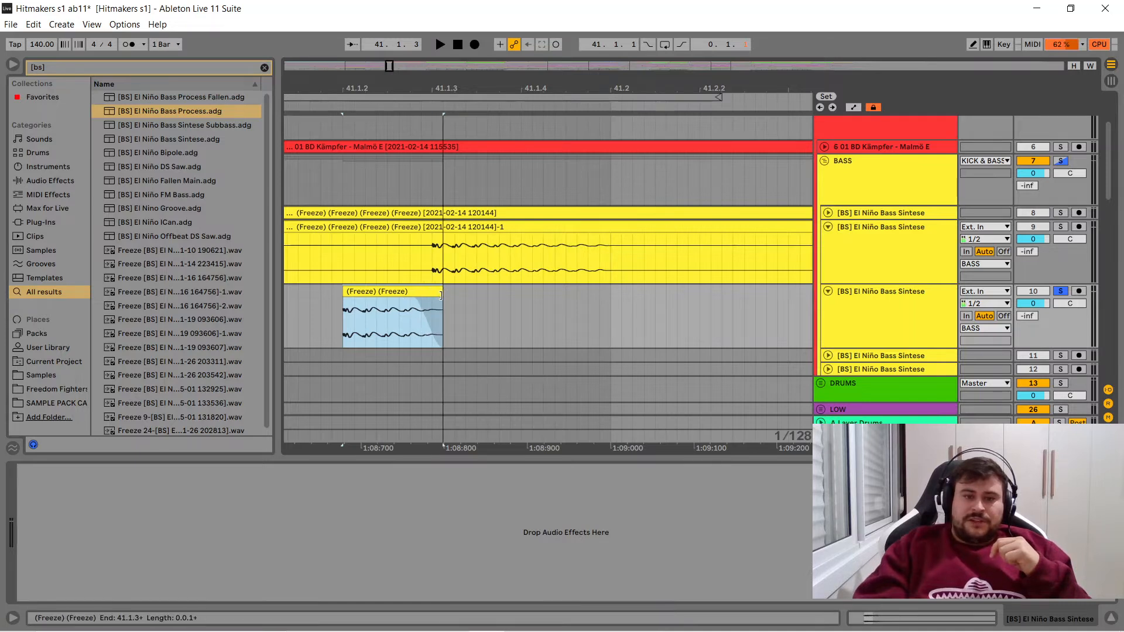
- Set the fixed grid to 1/16, and place the bass clip at 41.1.4 with its end trimmed to 41.2.1
right_click(503, 322)
click(610, 473)
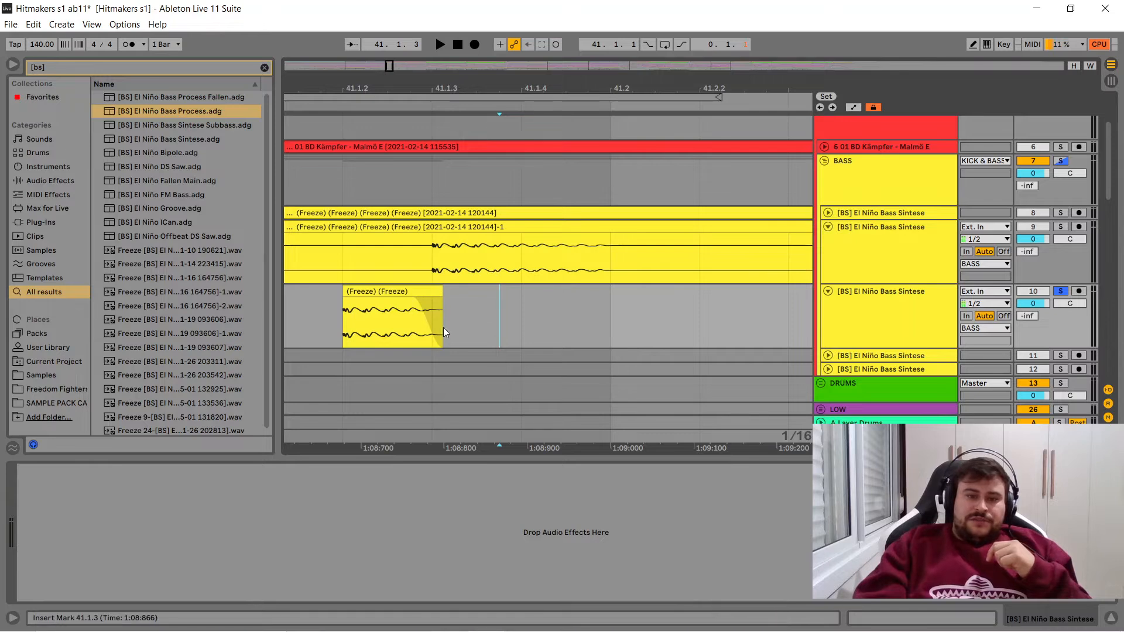
drag(394, 292, 467, 303)
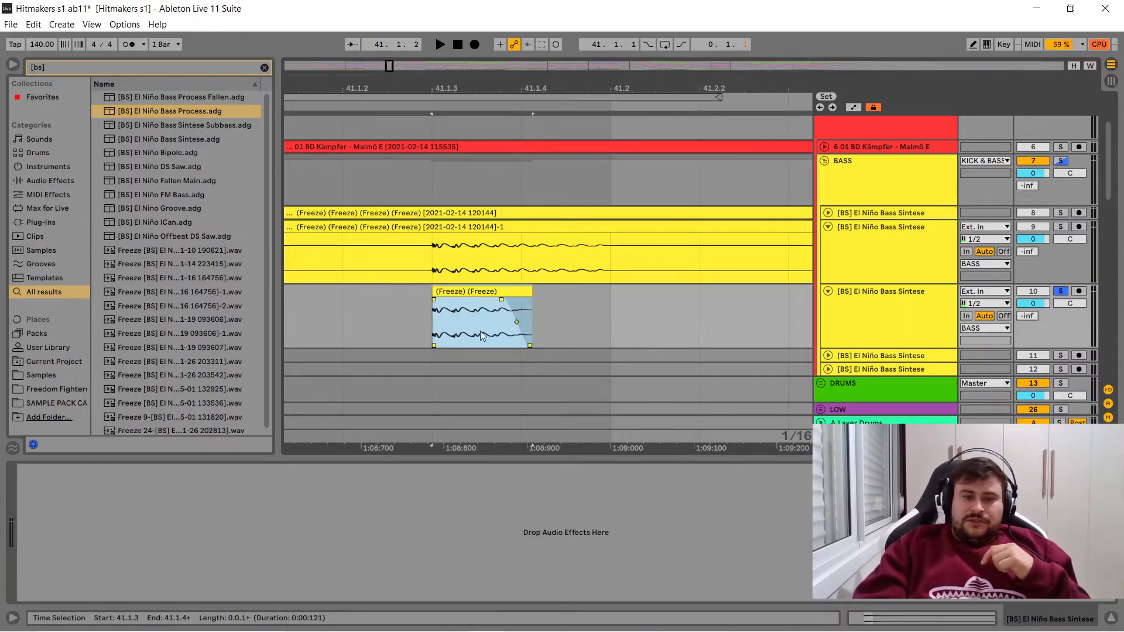
mouse_move(534, 300)
mouse_down()
mouse_move(558, 299)
mouse_move(523, 296)
mouse_up()
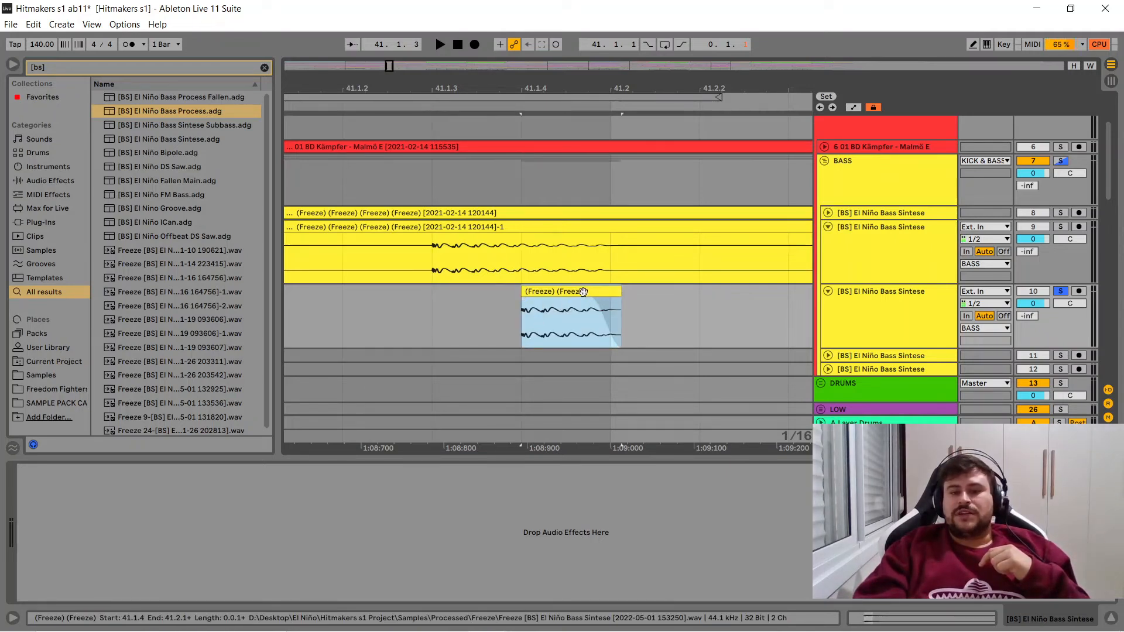
drag(622, 295, 614, 297)
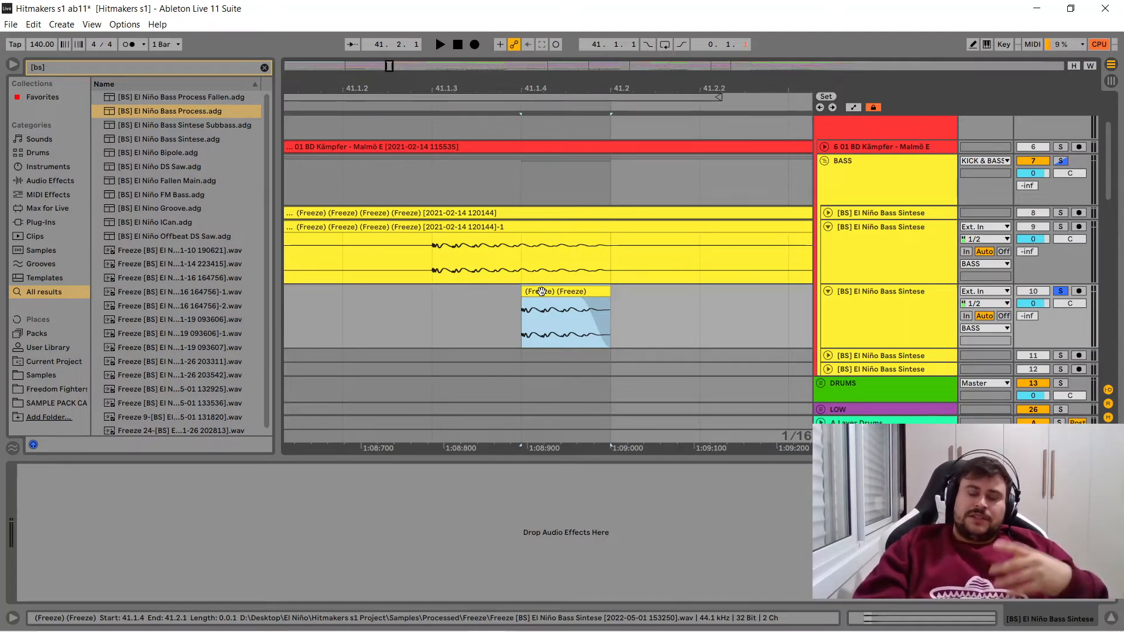
- Move the bass clip to start at 41.1.3 and lengthen it to end at 41.2.1
drag(543, 91, 543, 71)
drag(544, 290, 507, 290)
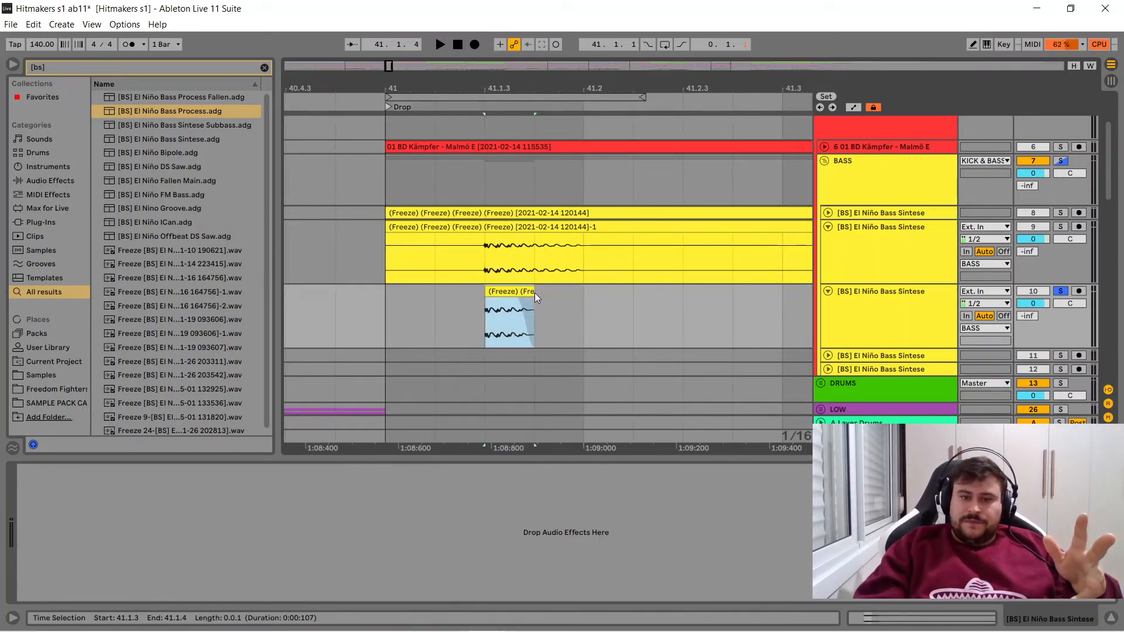
drag(535, 293, 584, 293)
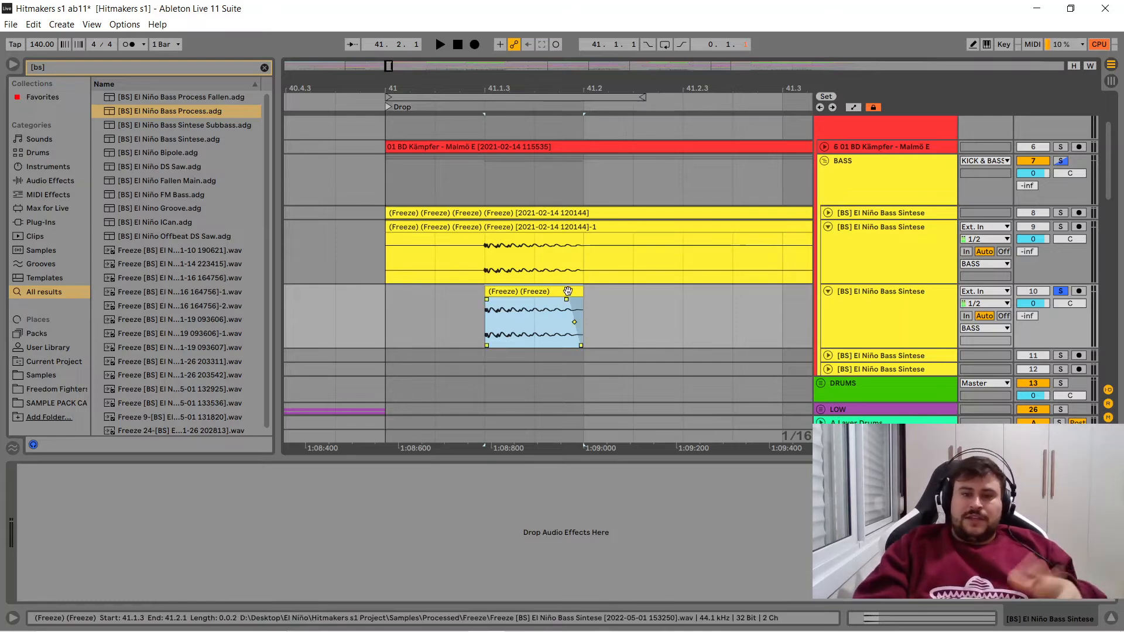
- Unfold track 8, and duplicate the track 10 bass clip so one copy sits at 40.4.3 and the other at 41.1.3
click(828, 213)
click(828, 214)
click(828, 214)
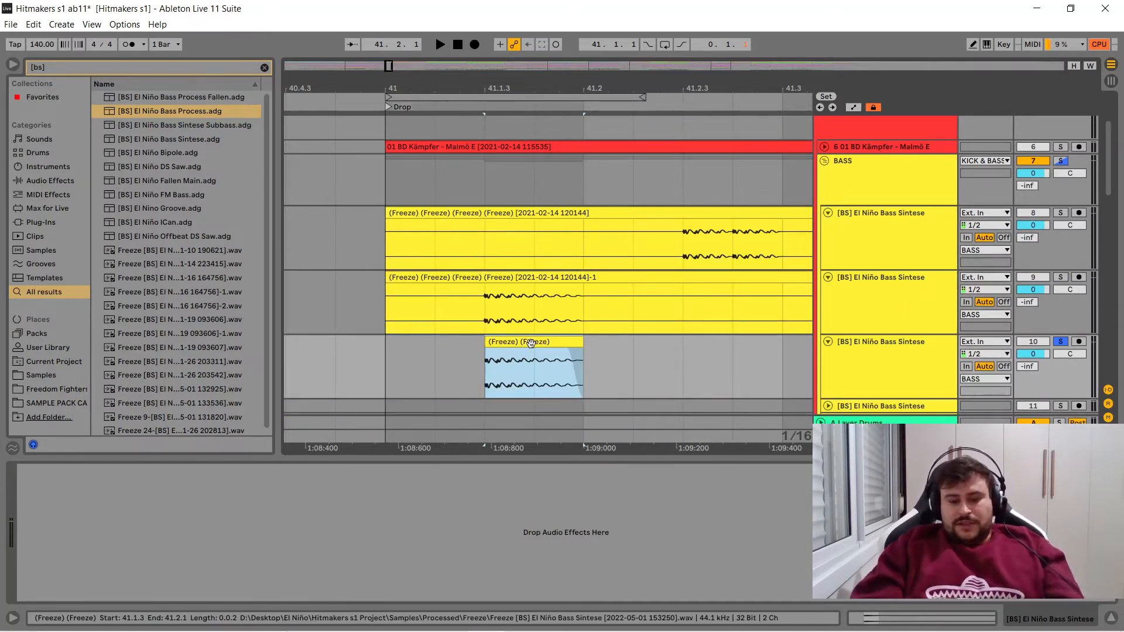
key(ctrl+d)
drag(531, 343, 353, 356)
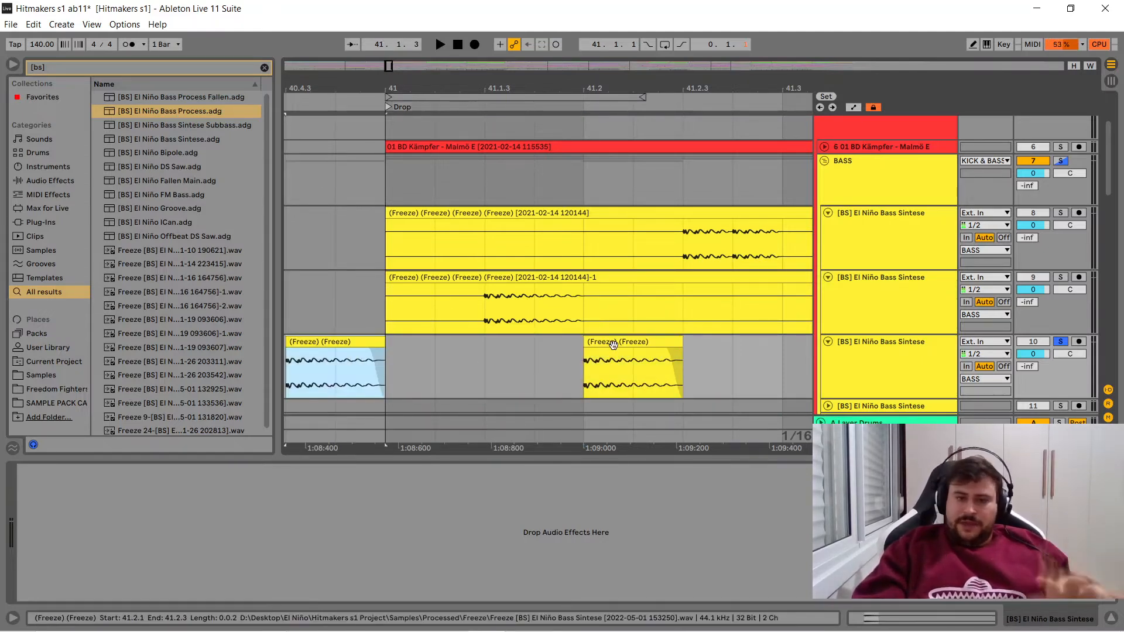
drag(613, 344, 543, 344)
drag(530, 341, 534, 345)
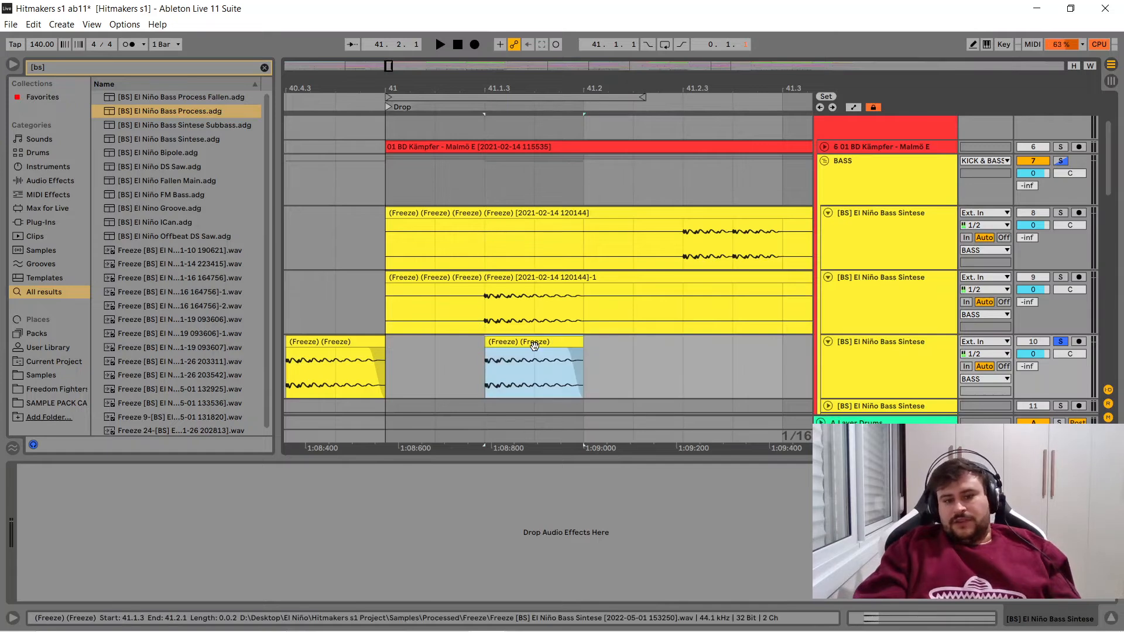
- Duplicate the 41.1.3 bass clip to 41.2.1, and duplicate track 10 with its clips
key(ctrl+d)
click(880, 354)
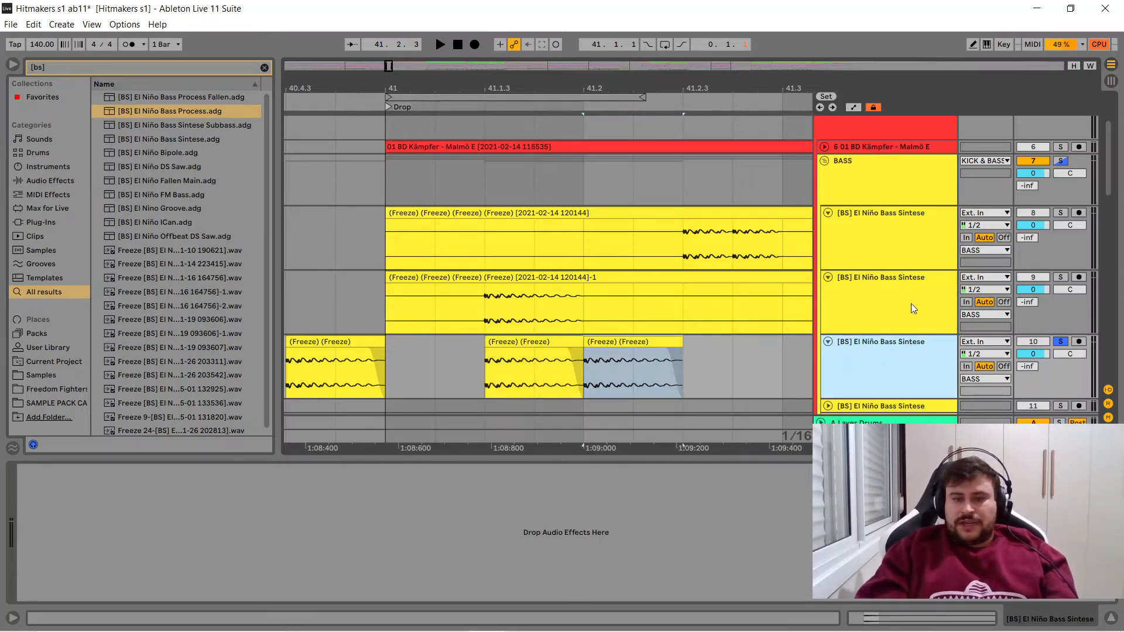
key(ctrl+d)
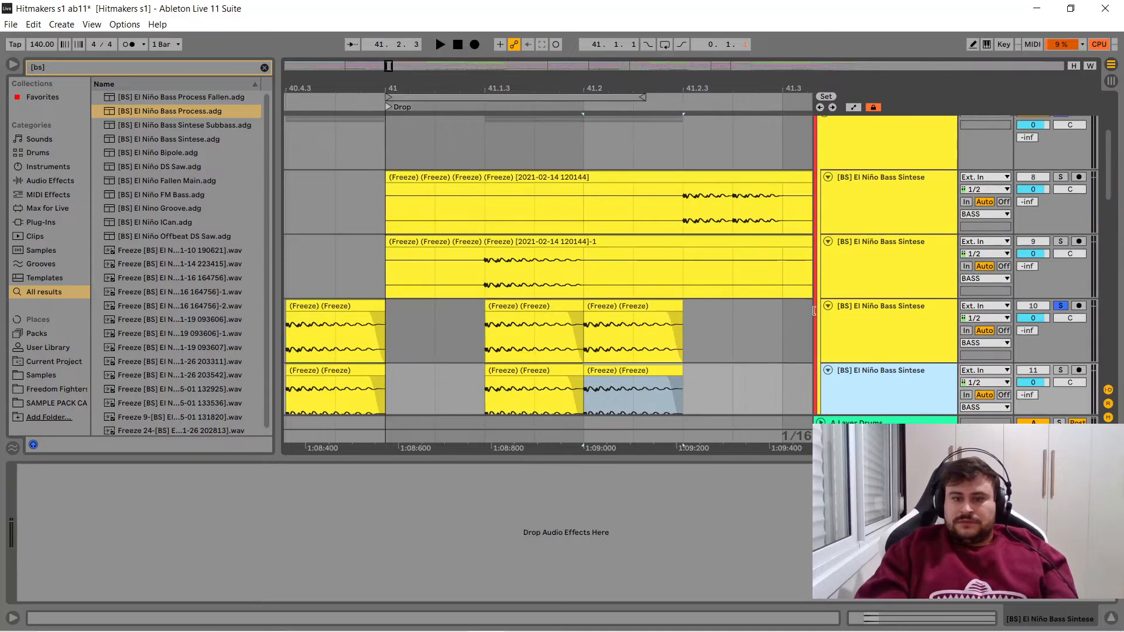
- Delete the bass clips at 41.1.3 and 40.4.3 from the duplicated track 11
click(538, 374)
key(Delete)
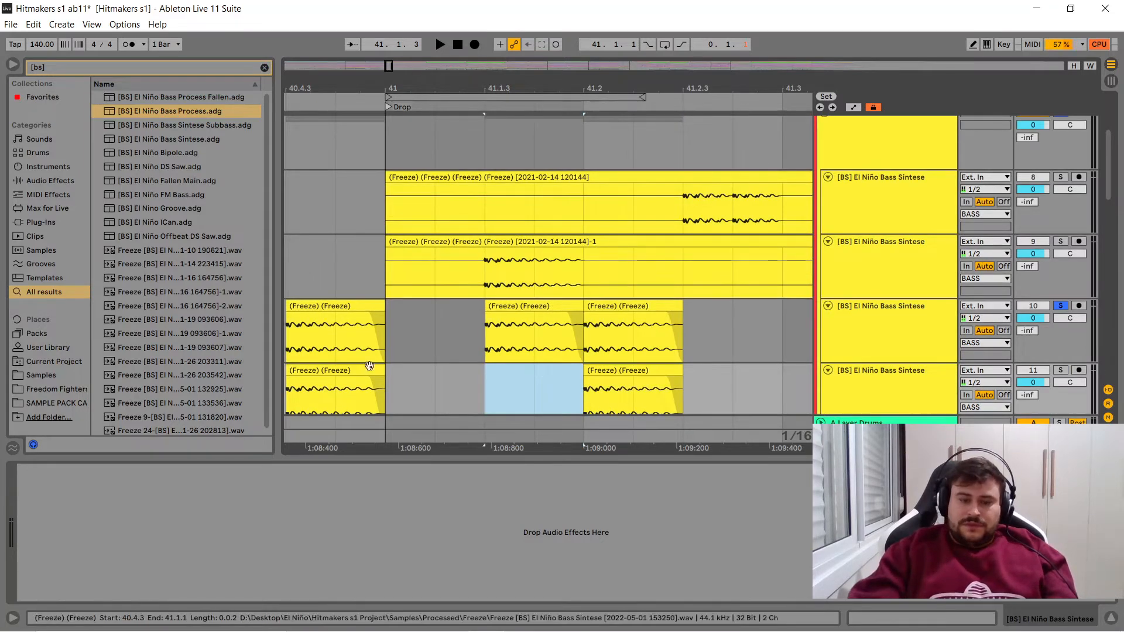
click(353, 377)
key(Delete)
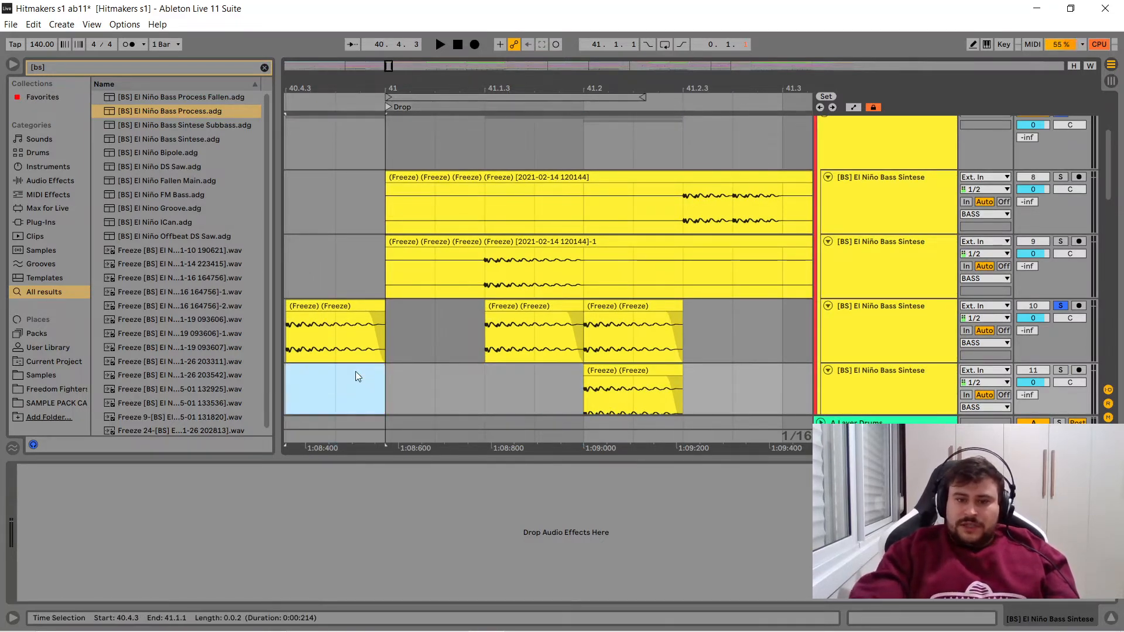
- Clear the 41.2.1 clips, leaving a one-sixteenth bass clip at 41.2.3 on track 11, and duplicate it to 41.2.4
click(627, 307)
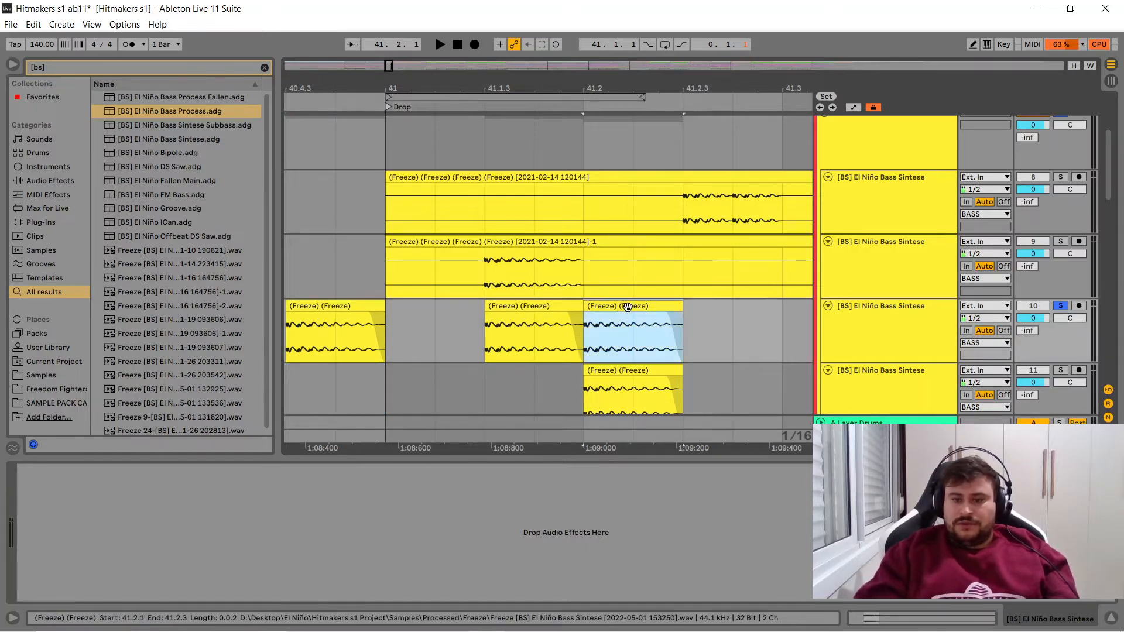
drag(628, 307, 733, 374)
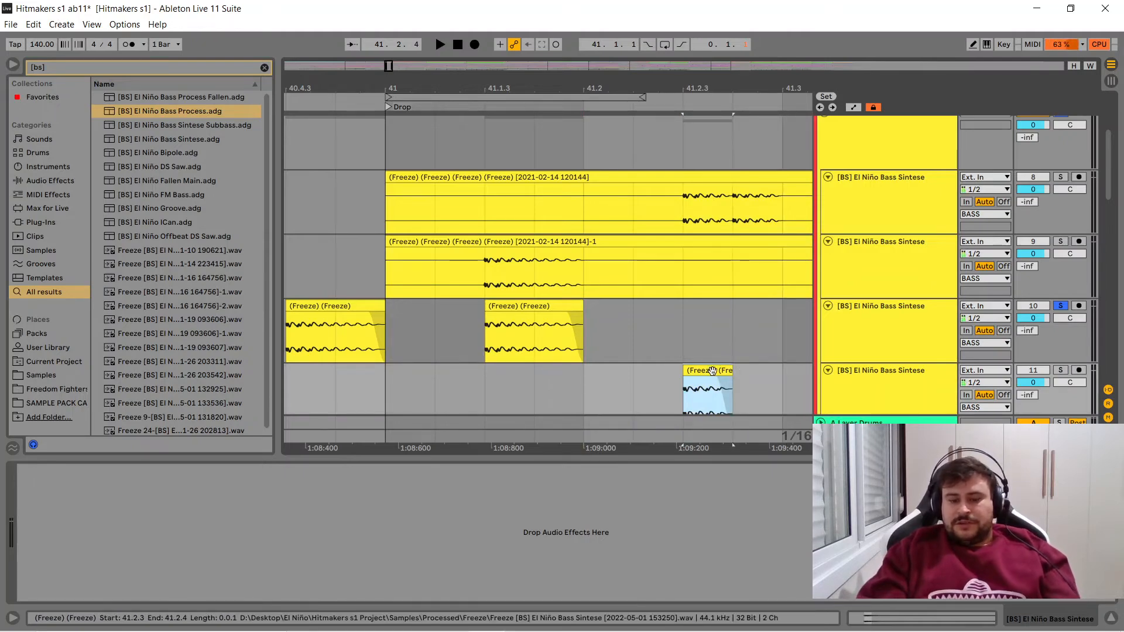
key(ctrl+d)
drag(1109, 175, 1107, 206)
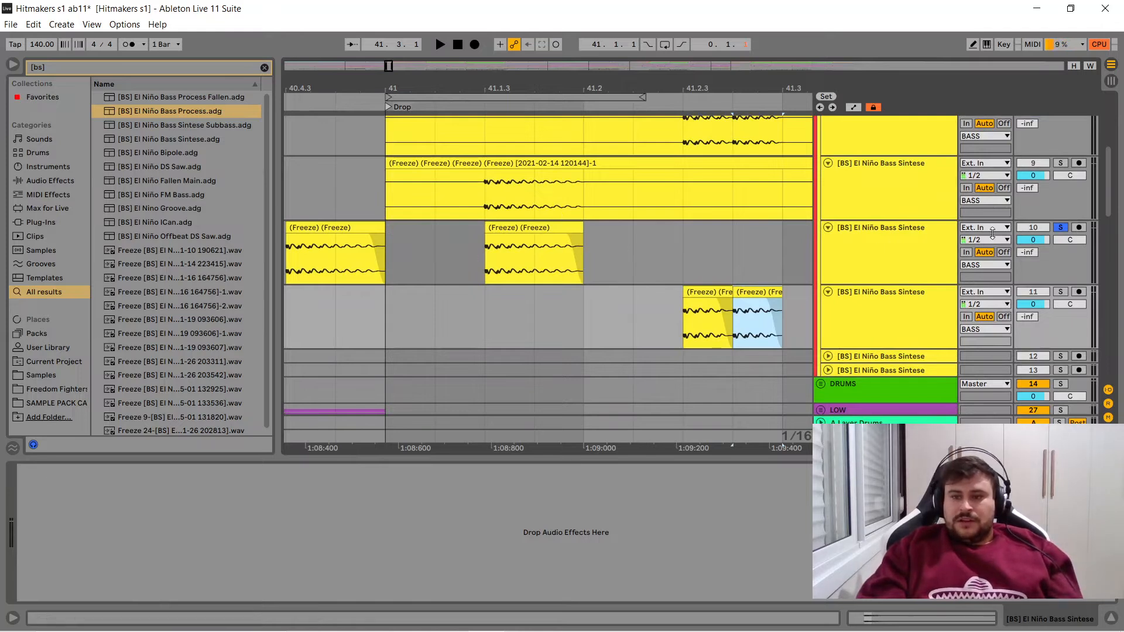
- Solo track 11 alongside track 10 and play the bass sequence from 41.1.1
ctrl+click(1060, 292)
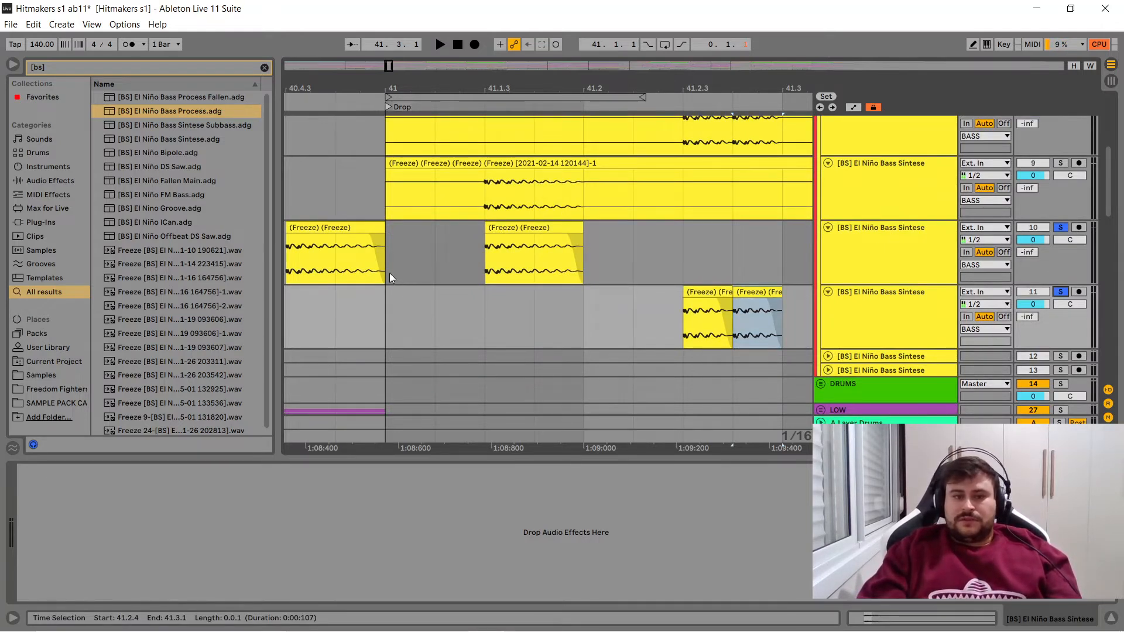
click(389, 273)
key(space)
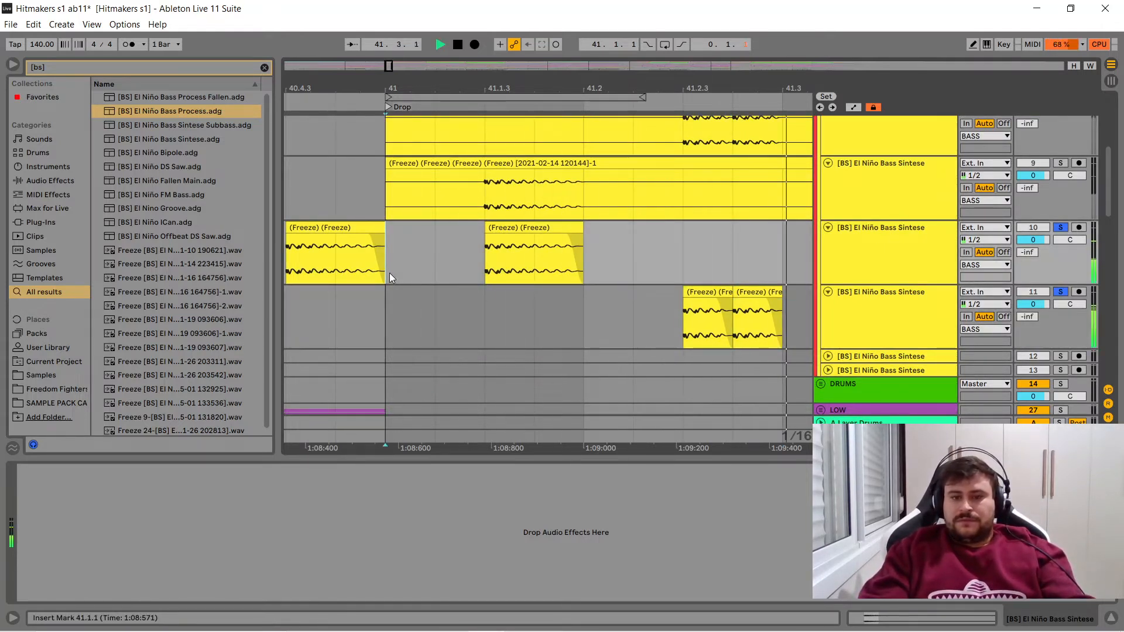
key(space)
- Play the bass sequence in Session View to compare the mixer levels of tracks 10 and 11, and return to Arrangement View
key(Tab)
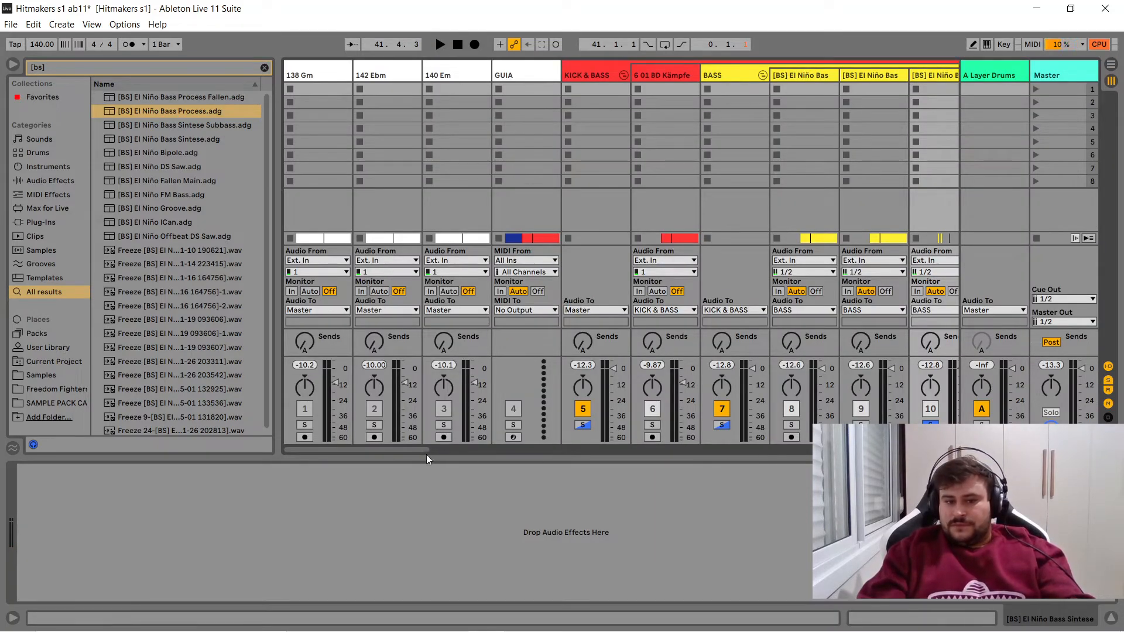
drag(417, 448, 465, 447)
key(space)
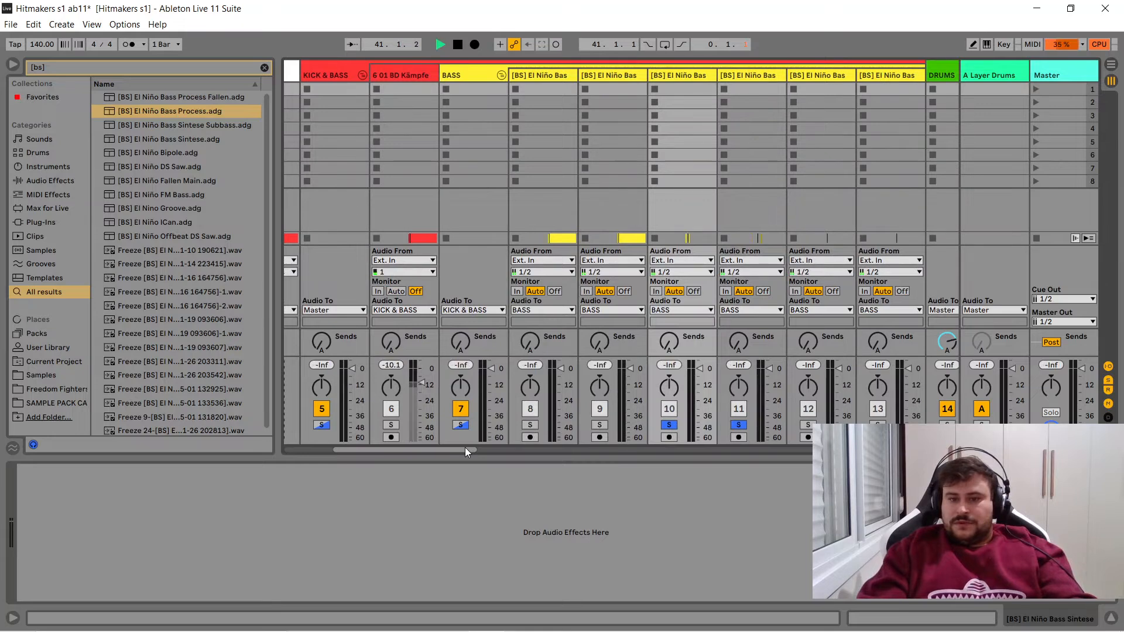
key(space)
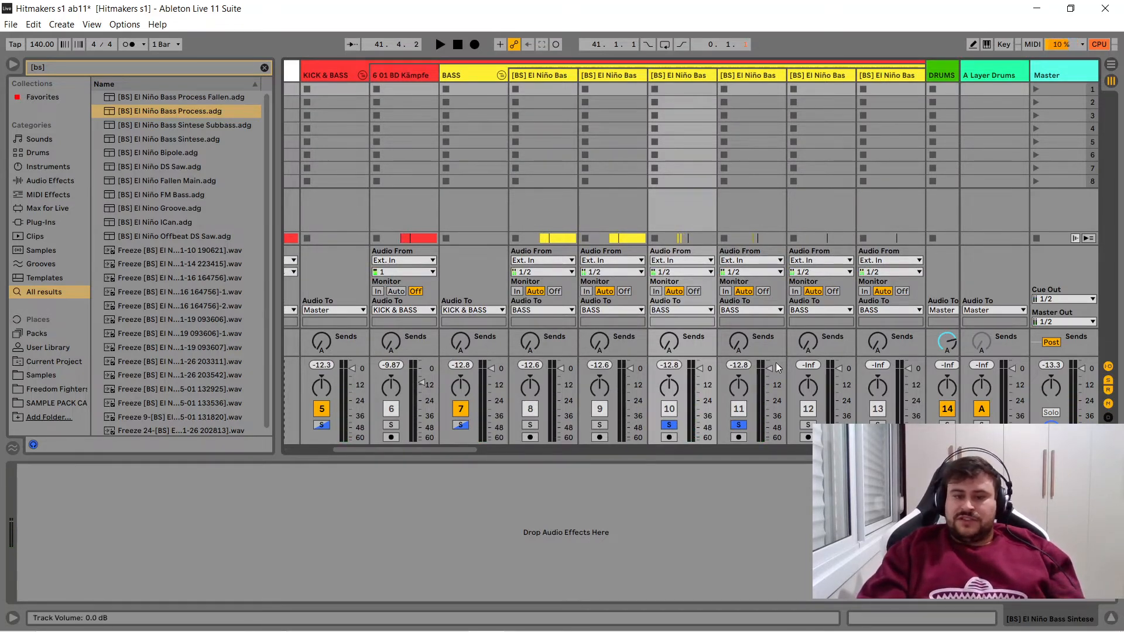
click(1110, 64)
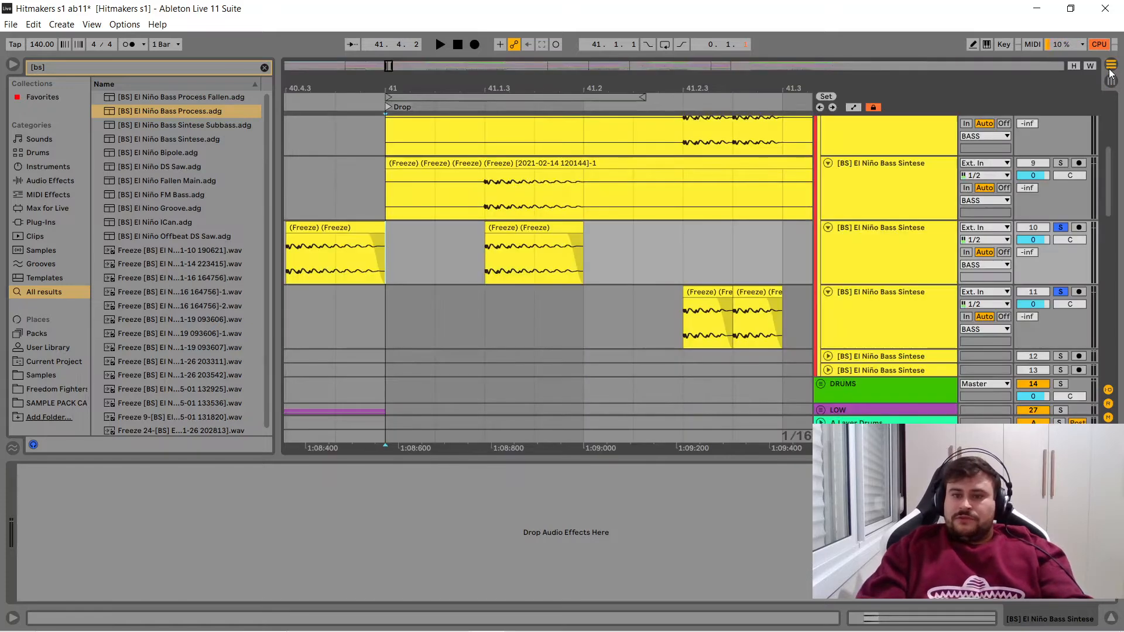
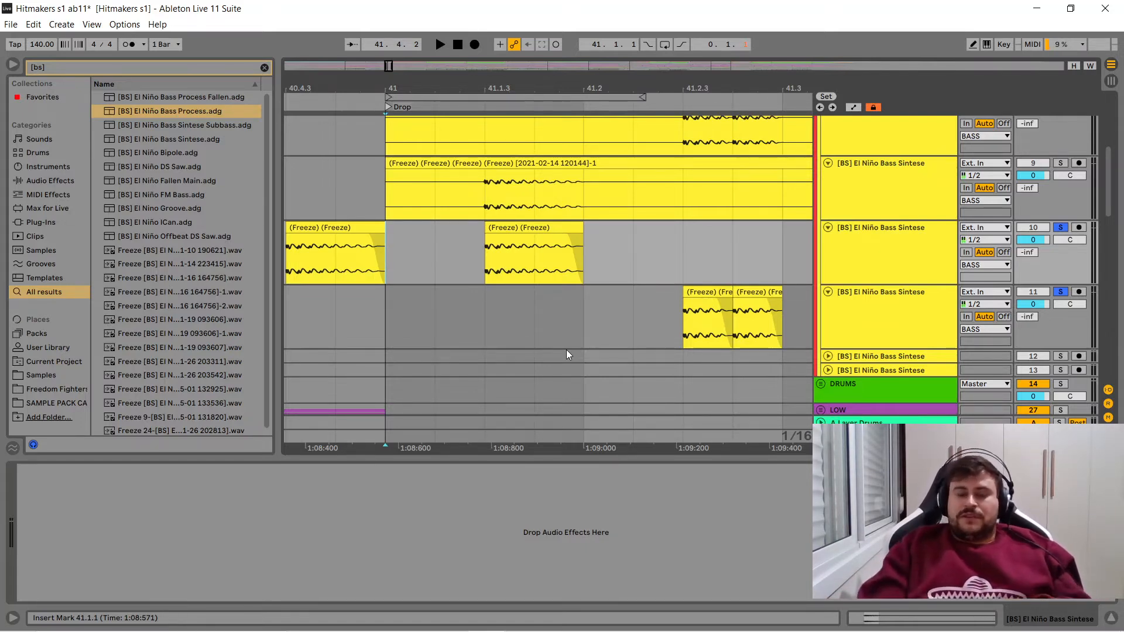
- Duplicate track 11 and leave only one bass clip on the copy, placed at 41.2.2
drag(629, 81, 612, 65)
click(870, 326)
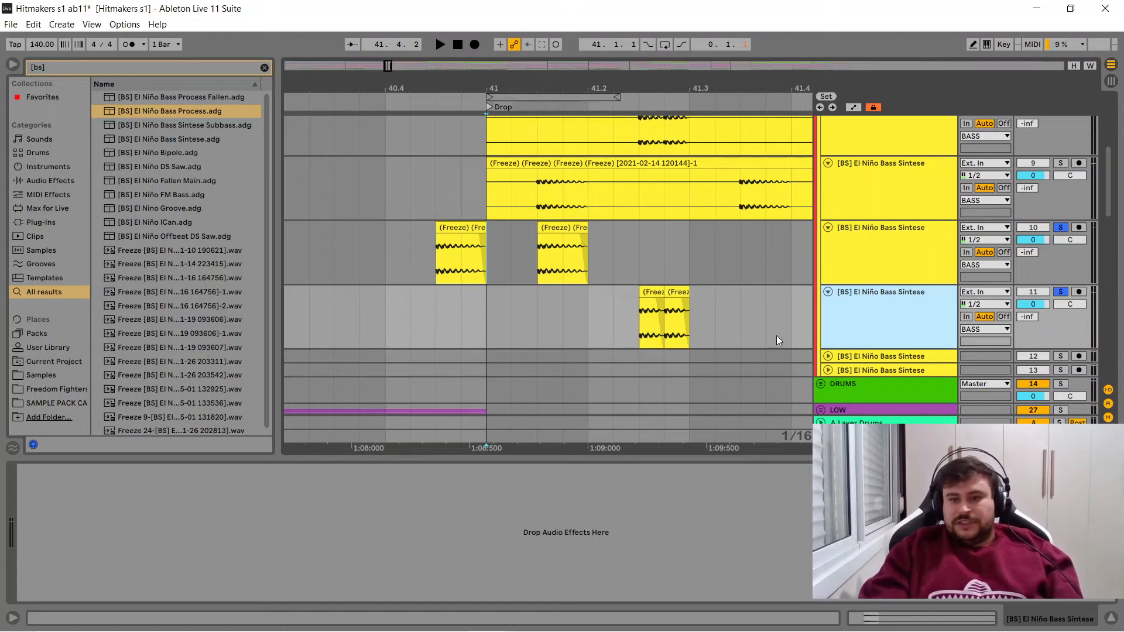
key(ctrl+d)
click(677, 361)
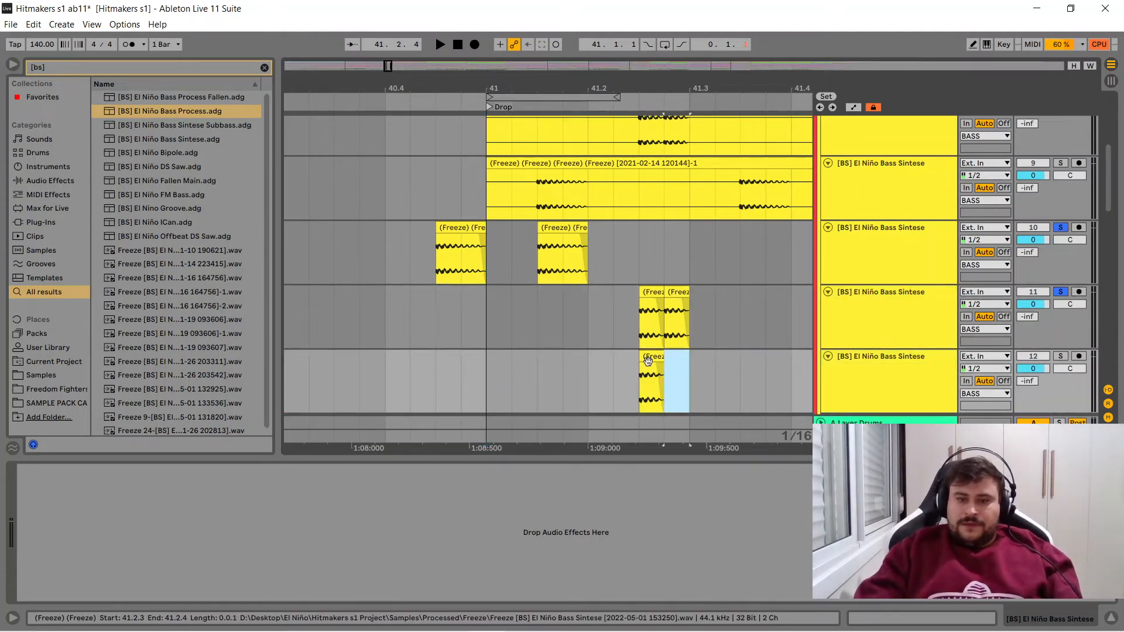
drag(651, 360, 625, 361)
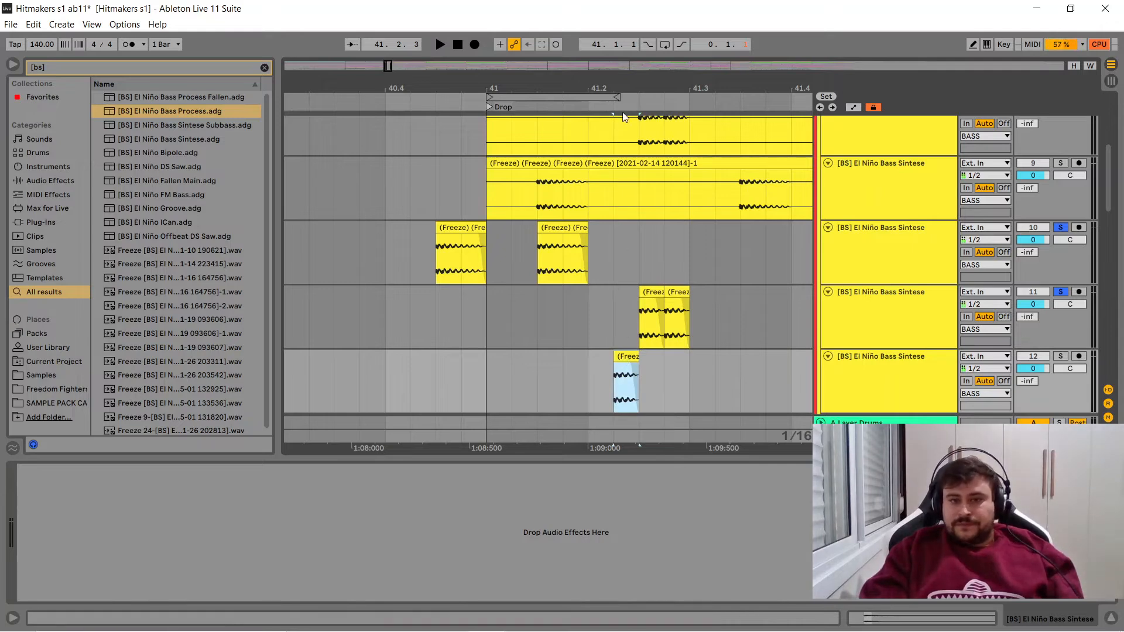
- Search the browser for "pro q" and load FabFilter Pro-Q 2 on track 12
drag(623, 84, 579, 84)
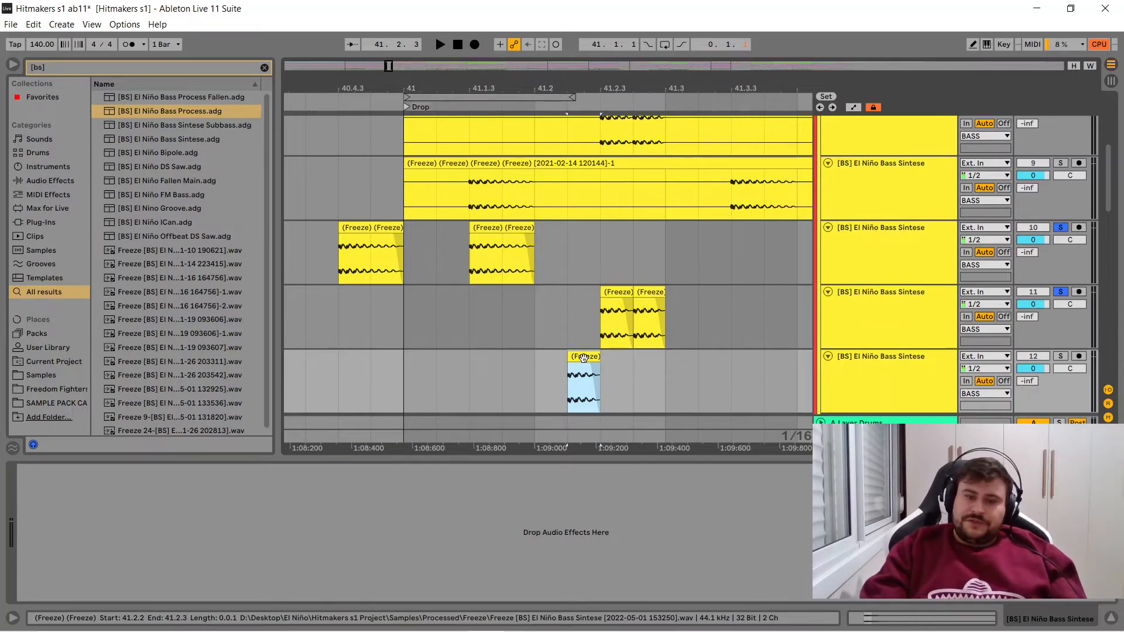
click(264, 68)
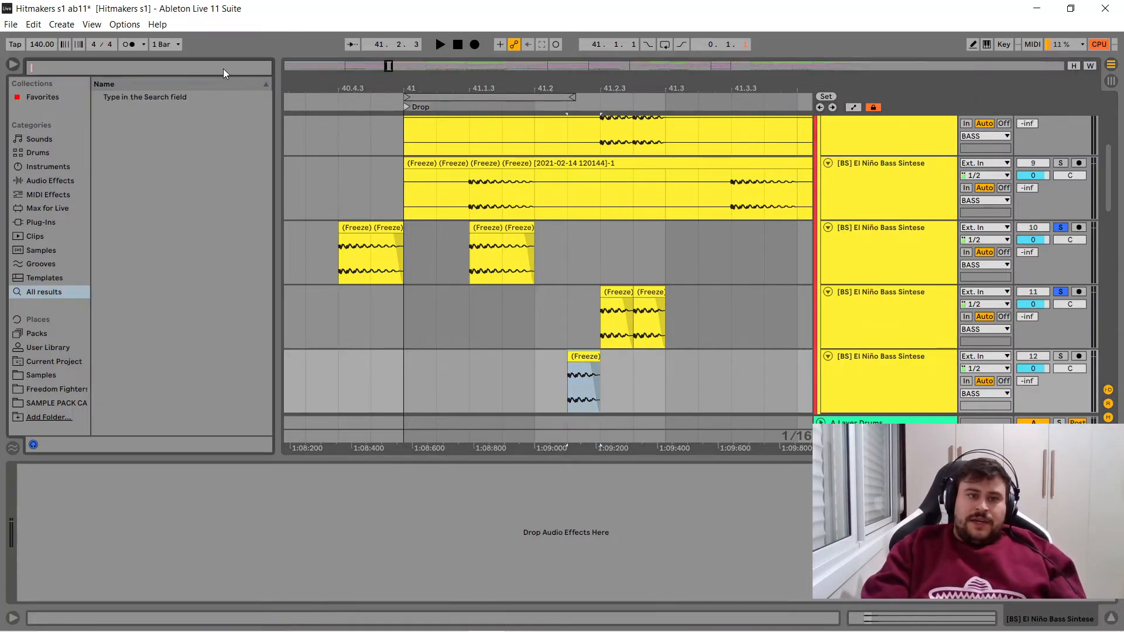
text(pro q)
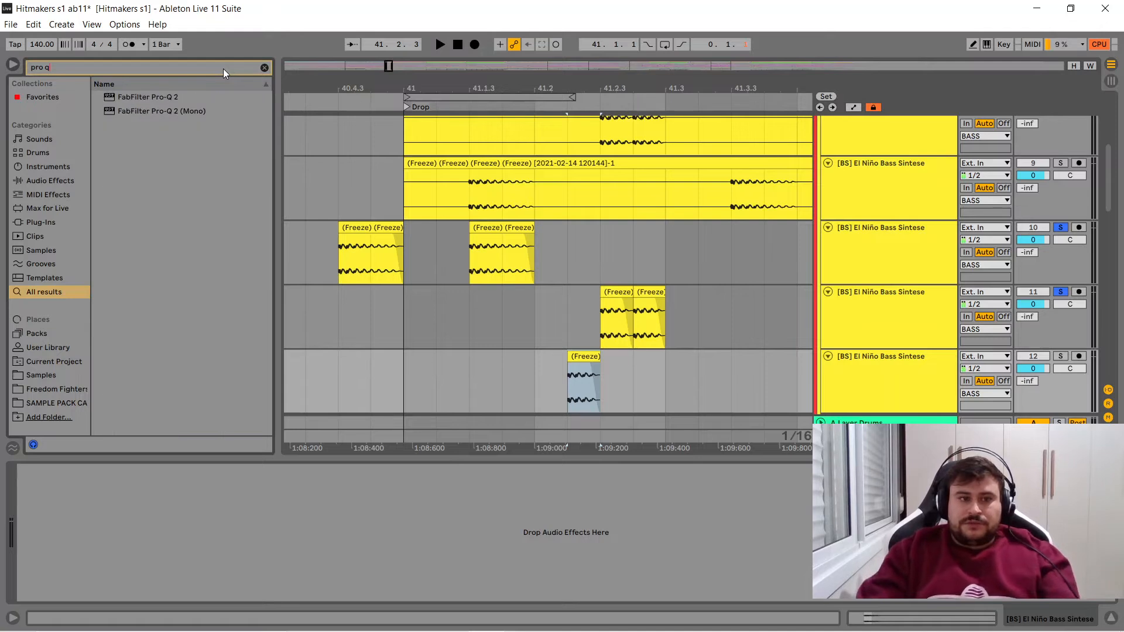
click(167, 97)
drag(572, 361, 576, 364)
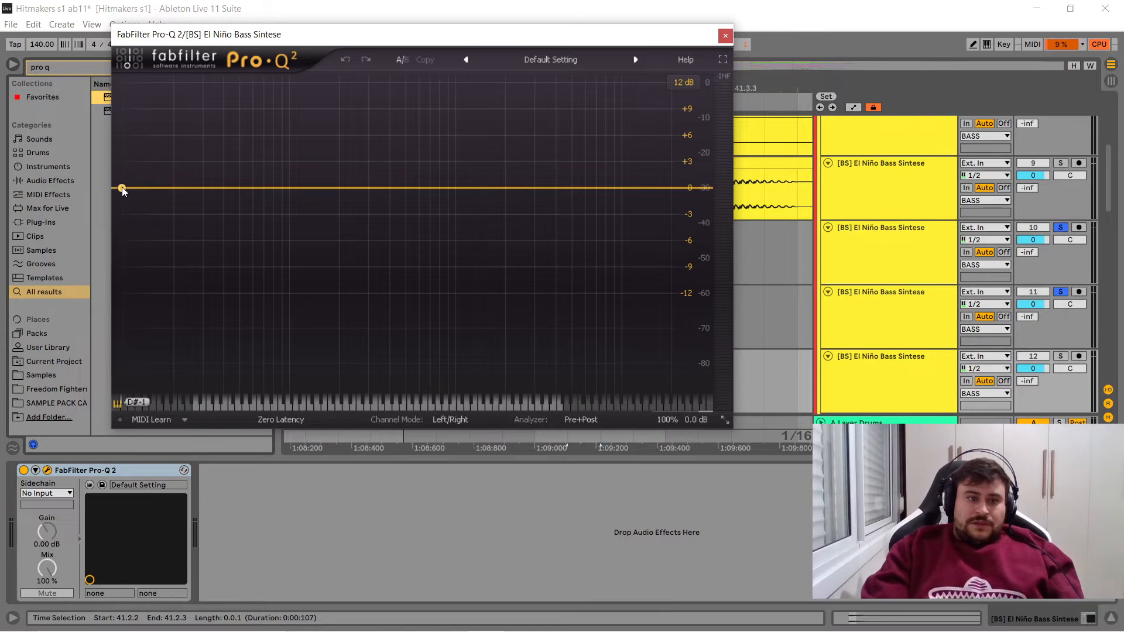
- Add a low cut band at about 36 Hz with a 24 dB/oct slope in Pro-Q 2
click(122, 189)
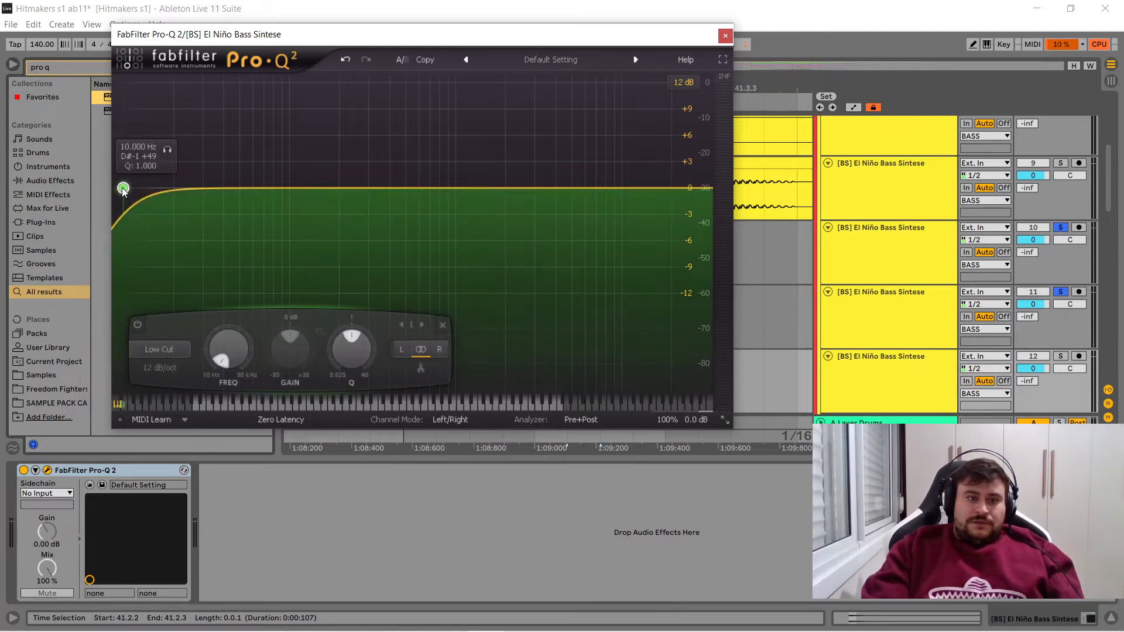
drag(125, 189, 193, 190)
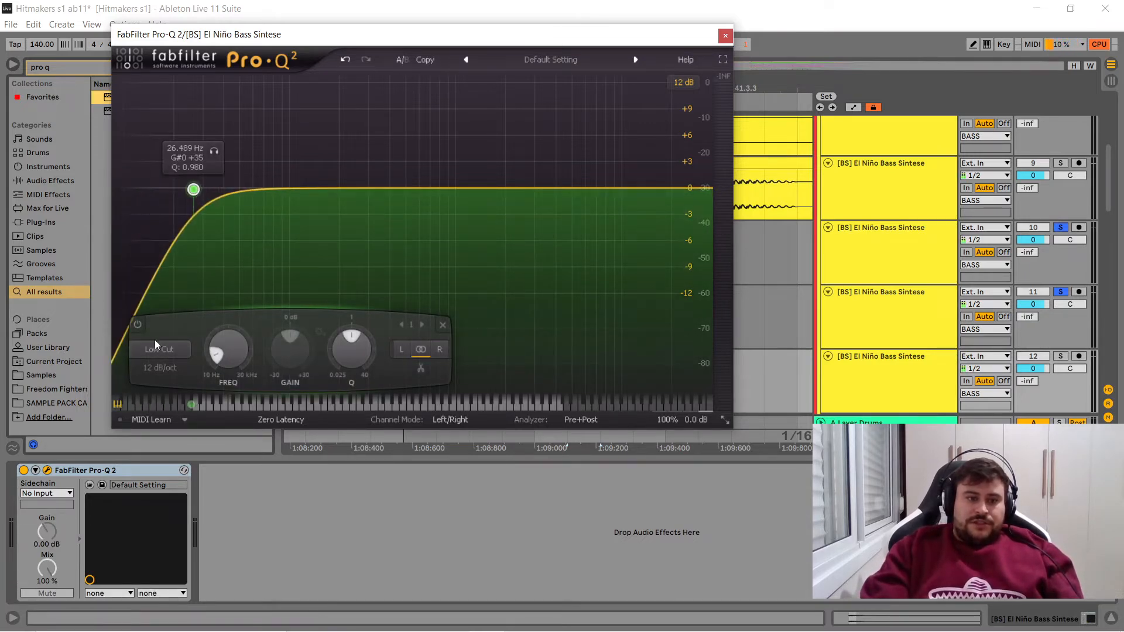
click(160, 367)
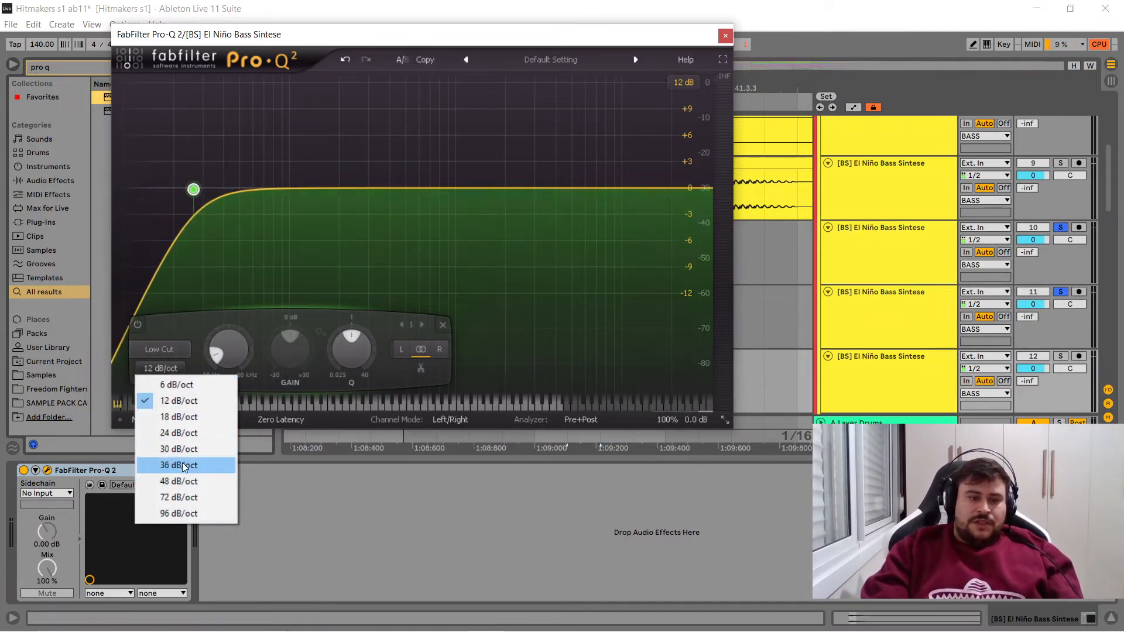
click(178, 434)
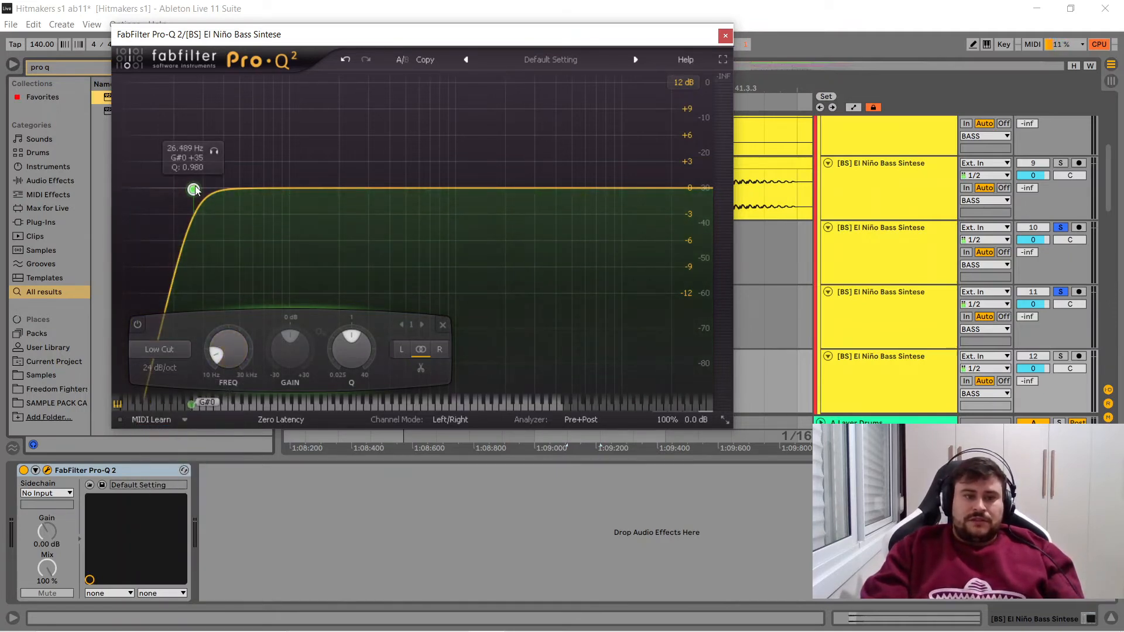
drag(197, 190, 225, 194)
- Set Pro-Q 2 to Linear Phase processing with Maximum resolution
click(290, 421)
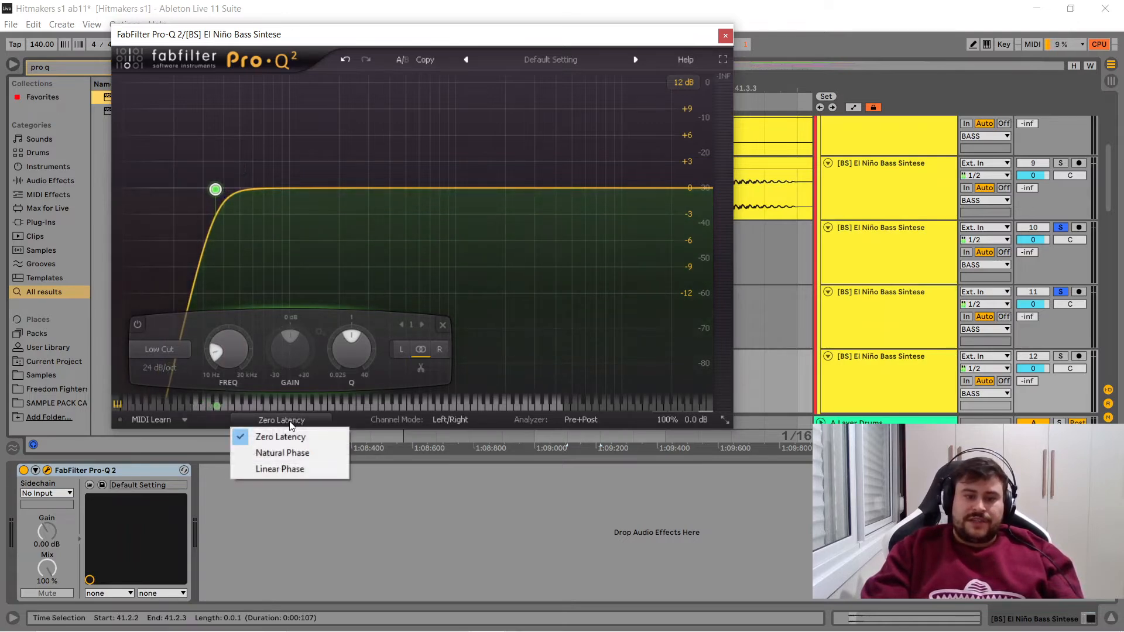
click(280, 469)
click(315, 421)
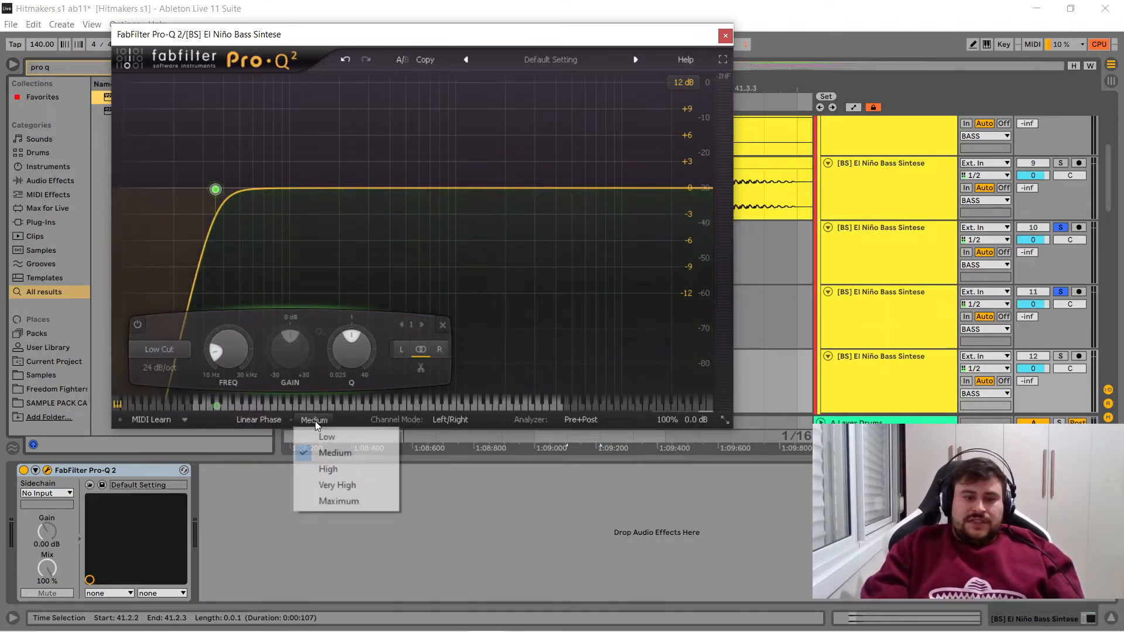
click(340, 502)
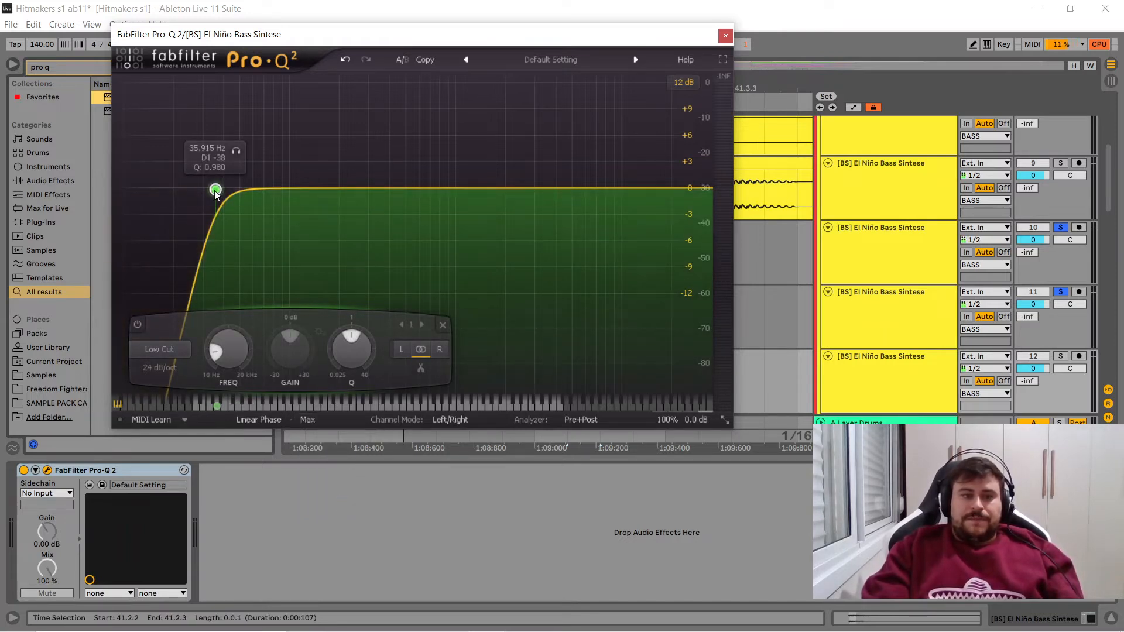
- Raise the low cut frequency to somewhat above 46 Hz and close the equalizer window
drag(216, 192, 235, 193)
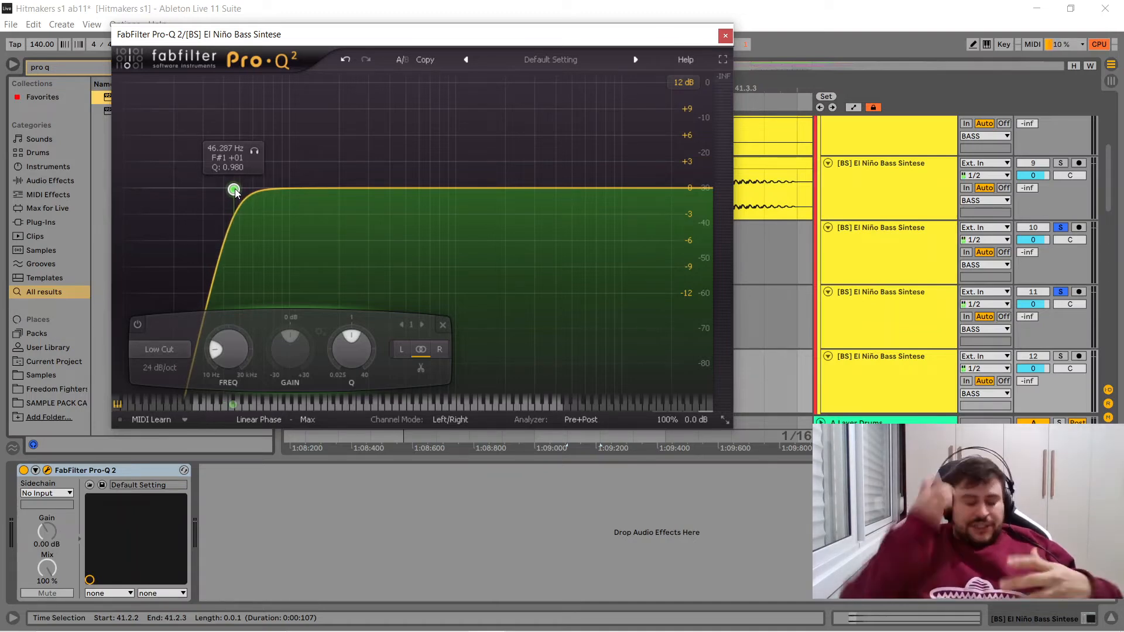
drag(235, 192, 253, 194)
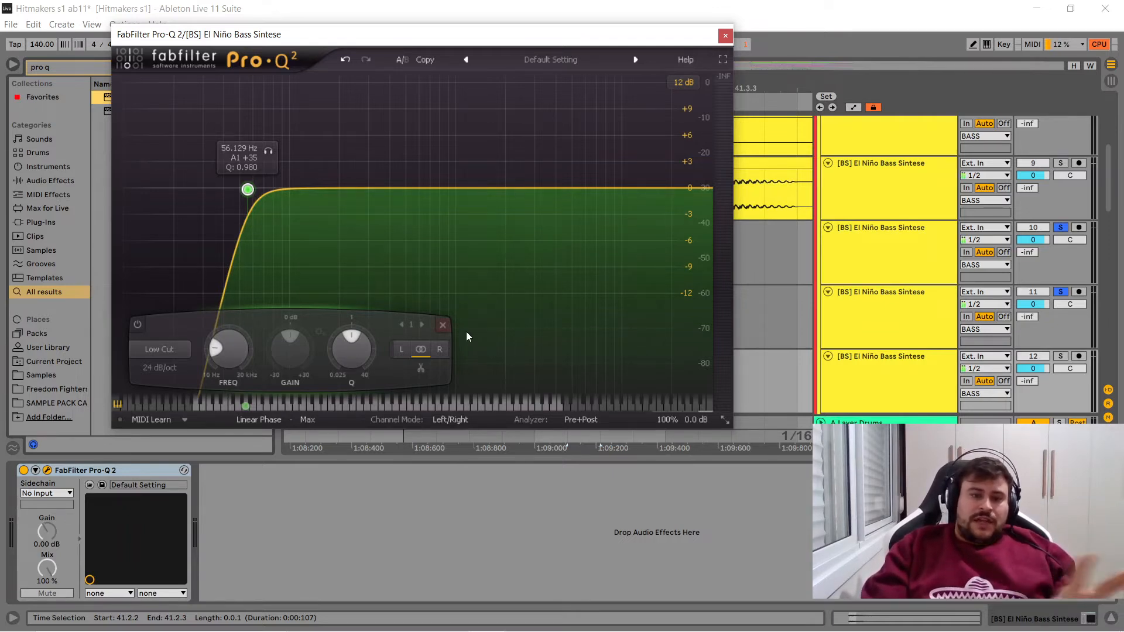
click(726, 35)
- Freeze and flatten track 12, and clear the leftover tail at 41.2.3 so only the 41.2.2 clip remains
click(876, 386)
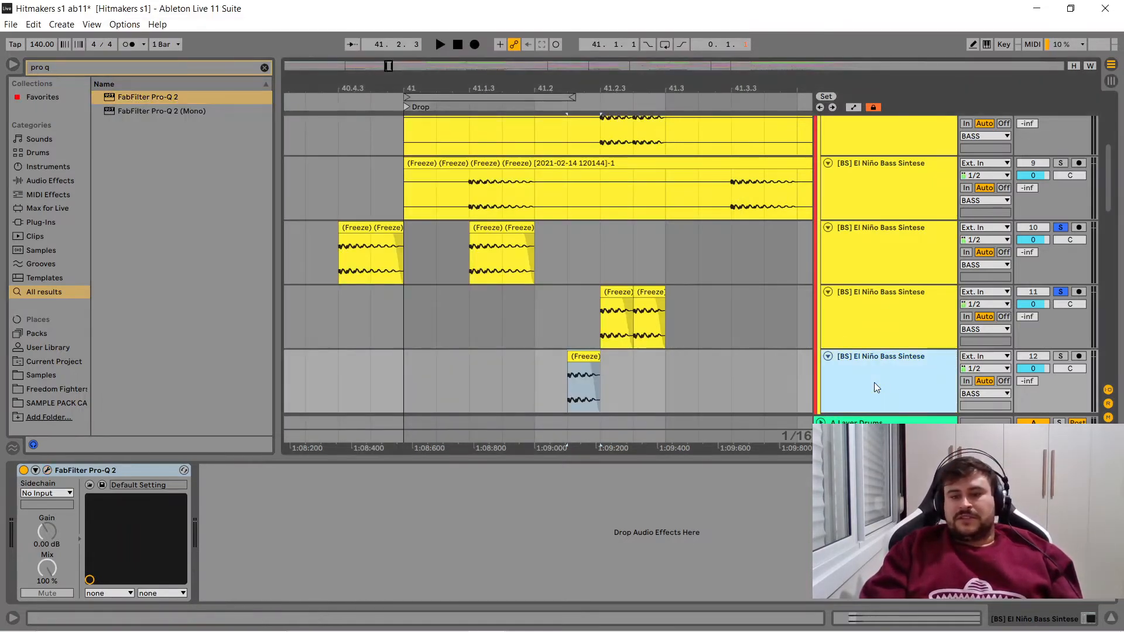
right_click(877, 386)
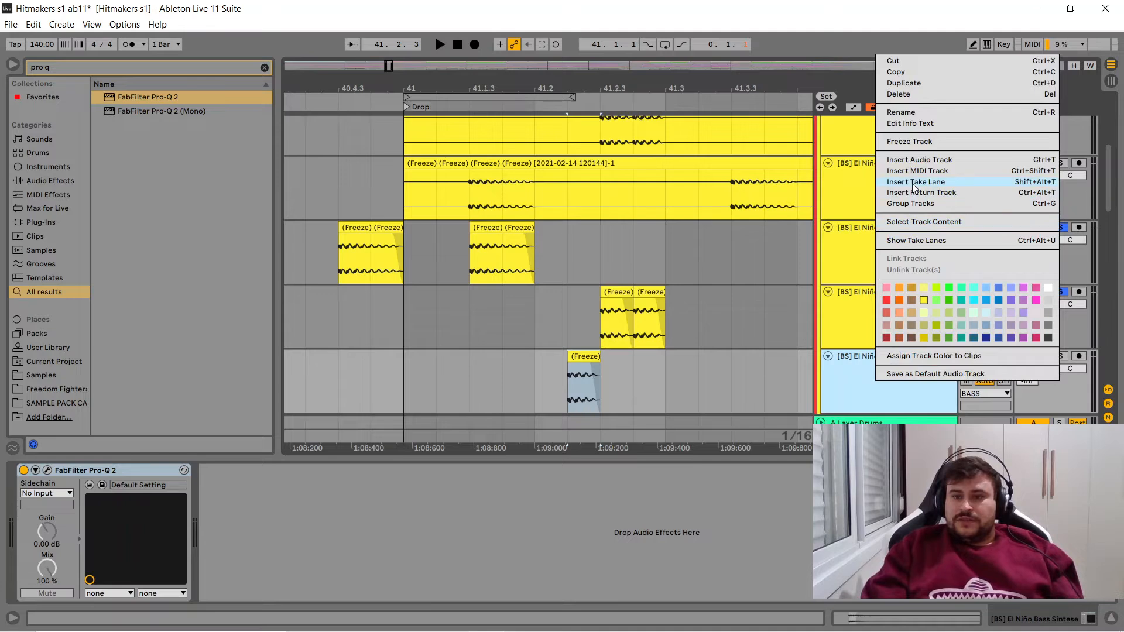
click(909, 141)
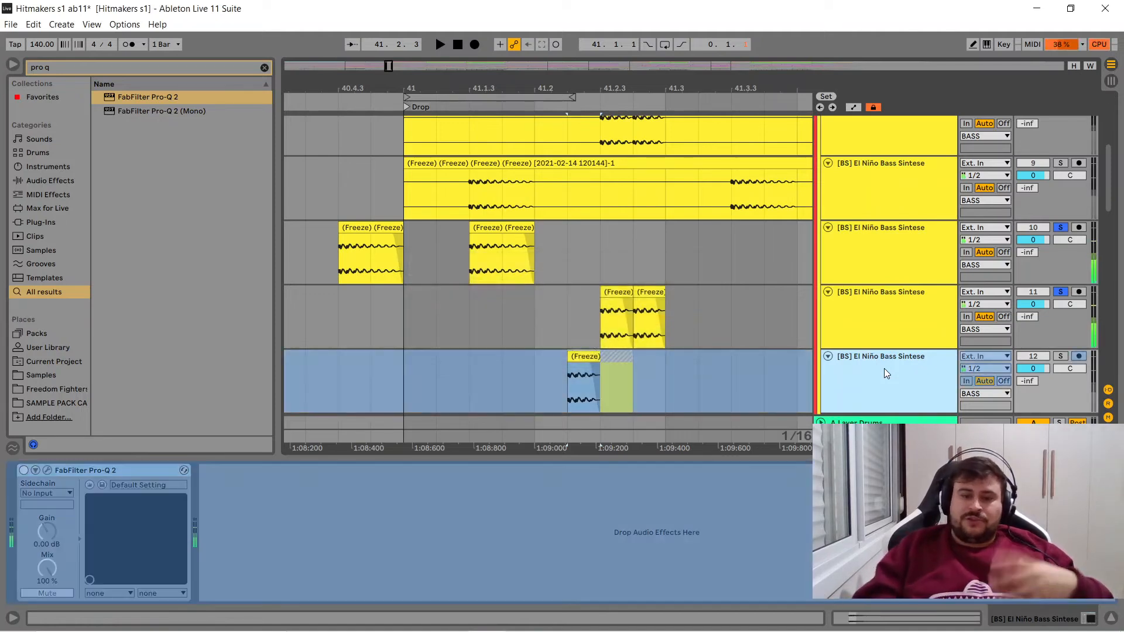
right_click(884, 367)
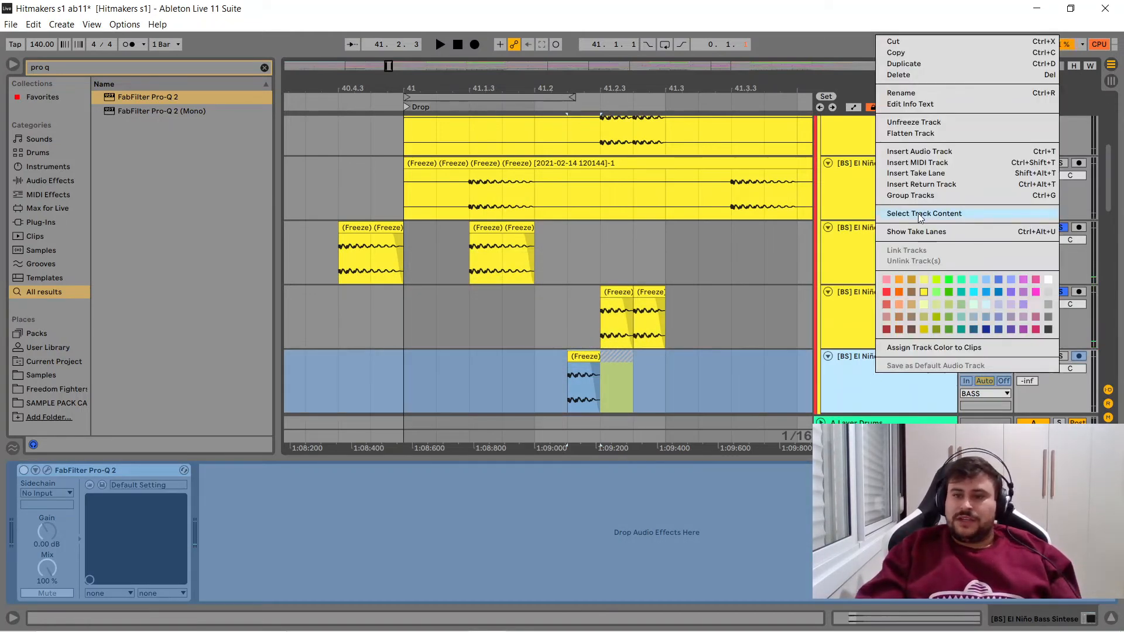
click(909, 134)
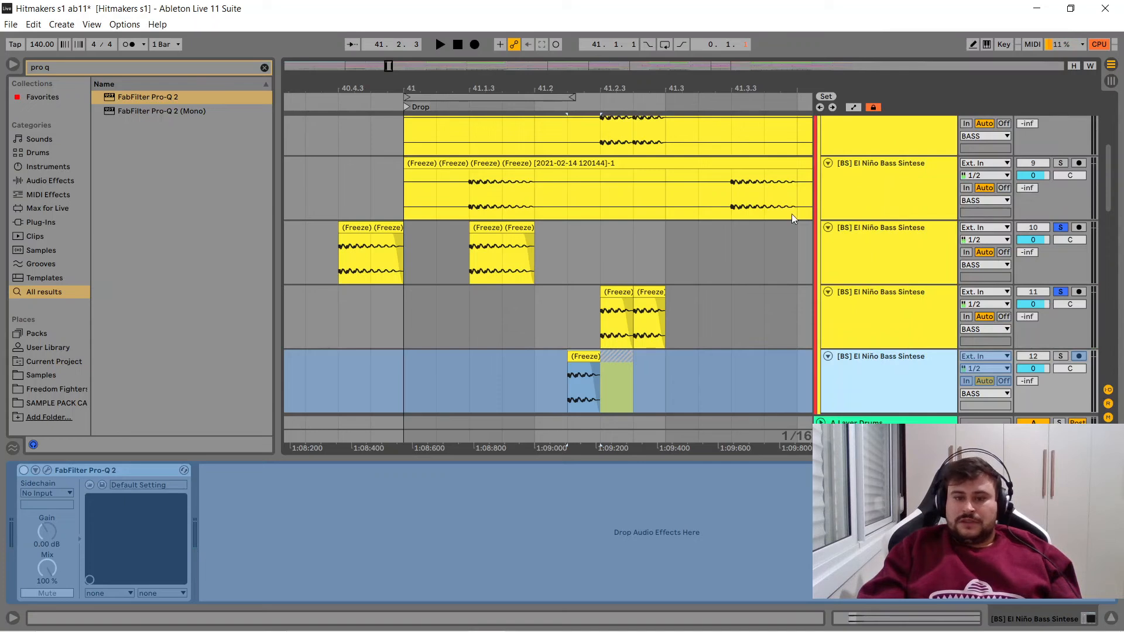
click(629, 353)
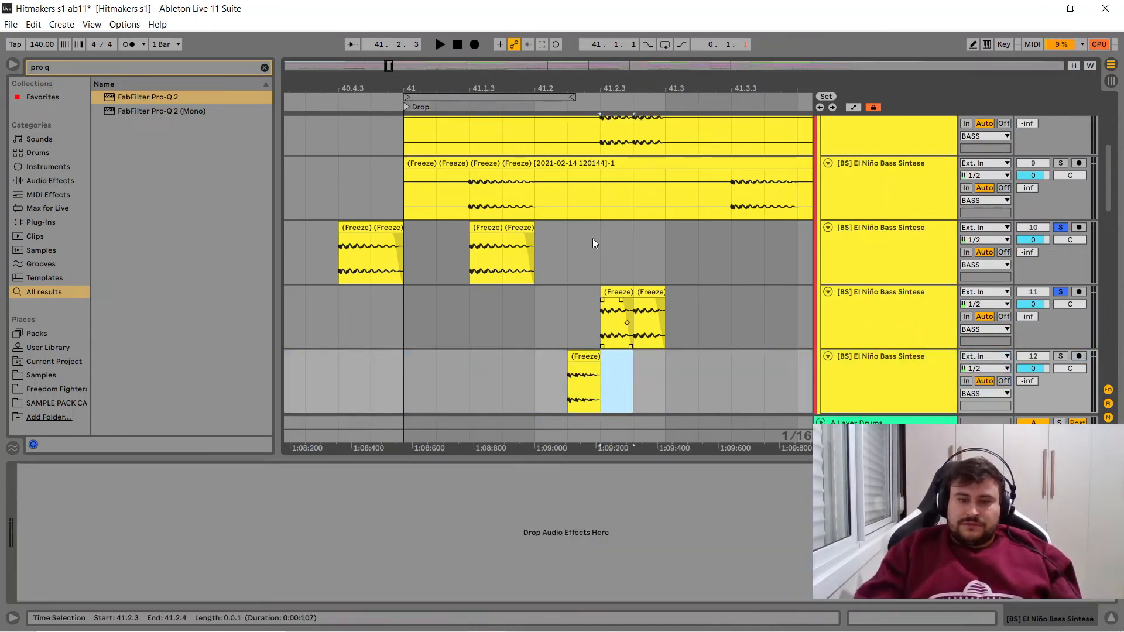
- Solo tracks 11 and 12 and play the bass notes from 41.2.1
drag(571, 83, 457, 86)
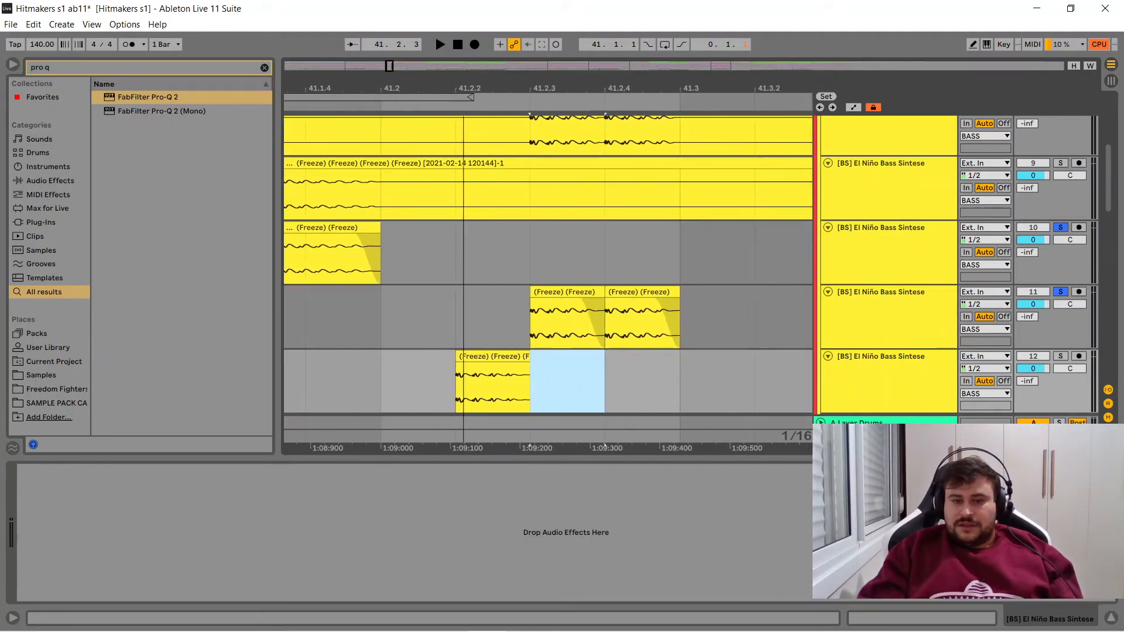
click(476, 358)
double_click(475, 358)
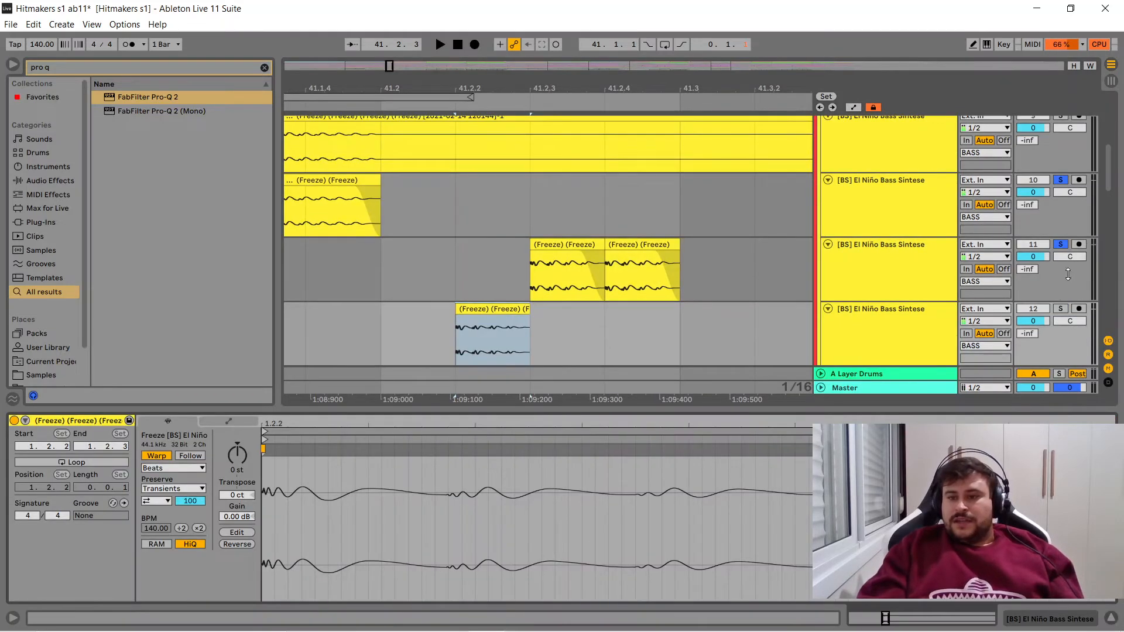
click(1061, 311)
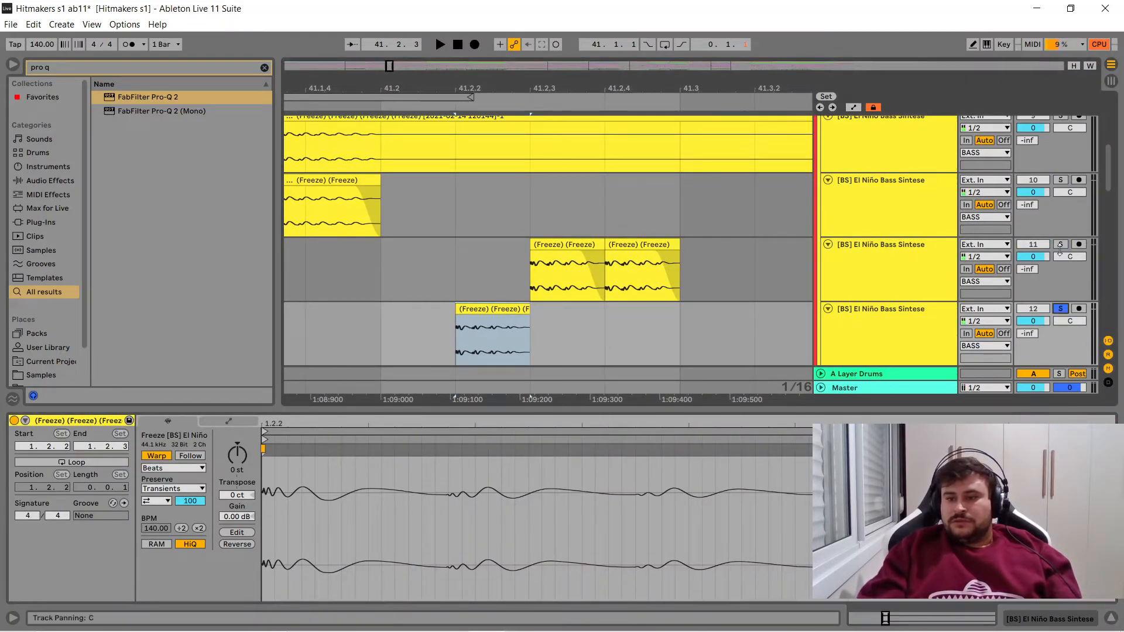
ctrl+click(1061, 245)
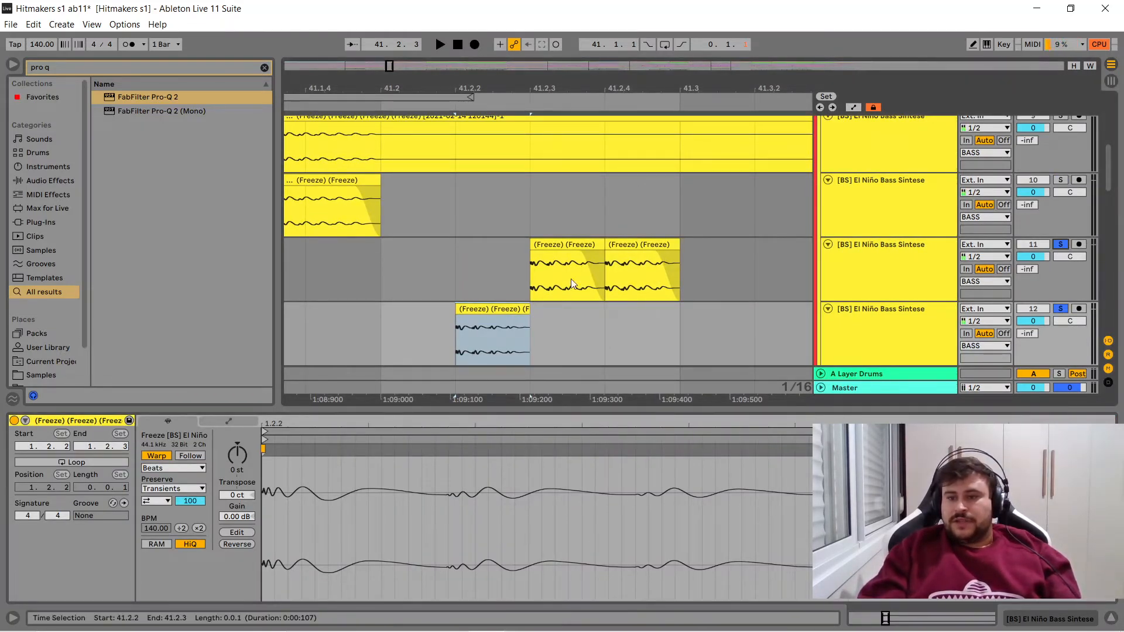
click(391, 272)
key(space)
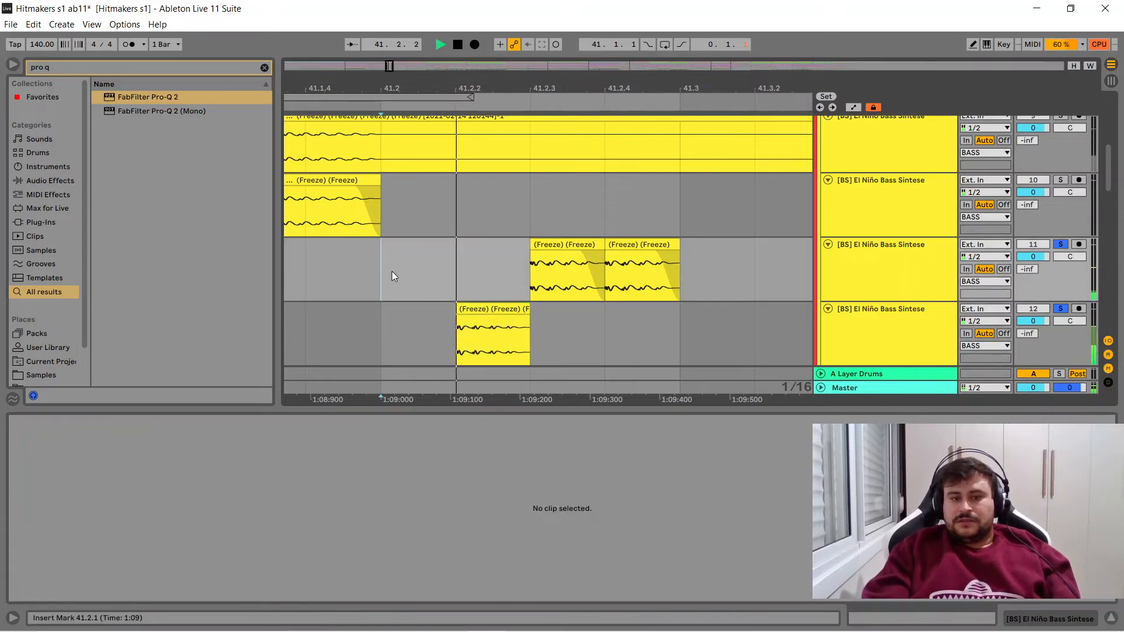
key(space)
- Set the clip gain of the 41.2.2 bass note on track 12 to -3 dB
click(514, 315)
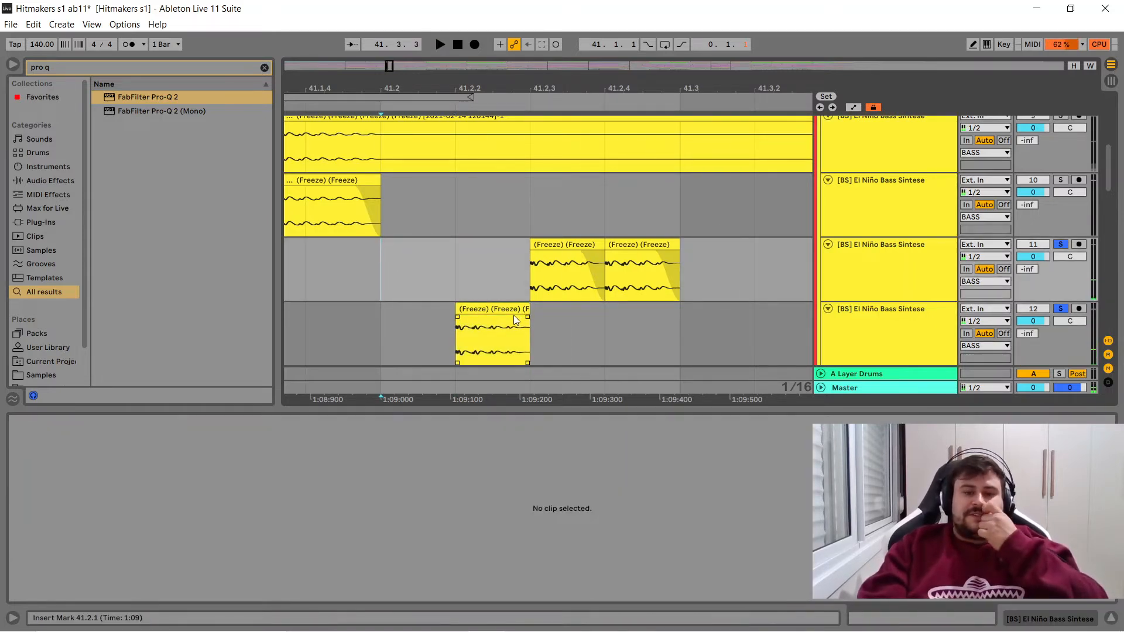
click(514, 315)
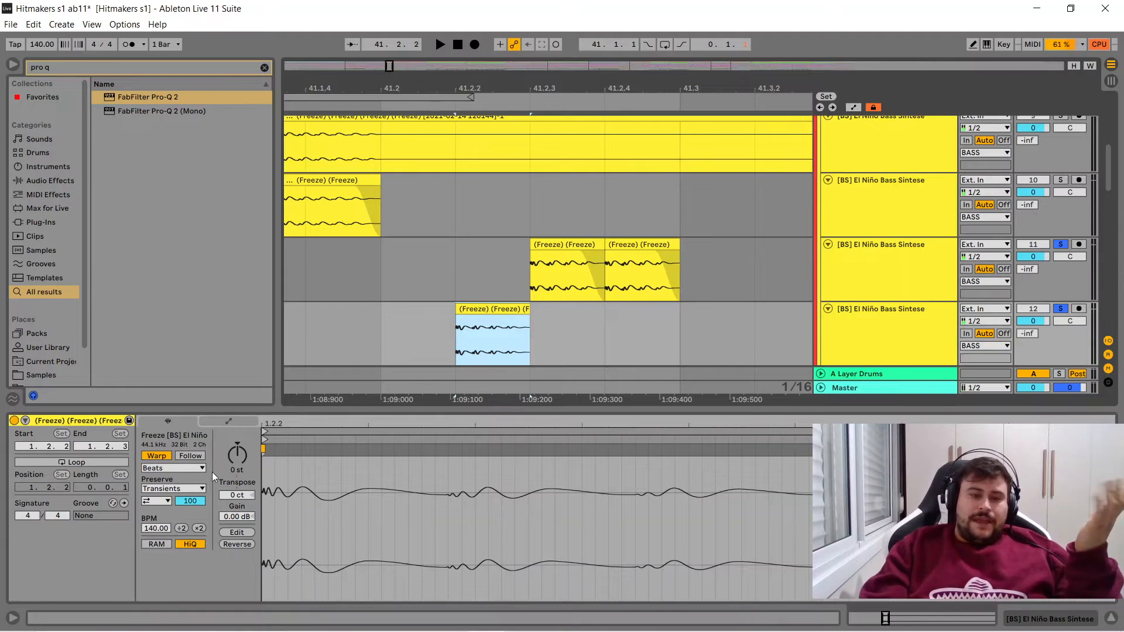
click(230, 519)
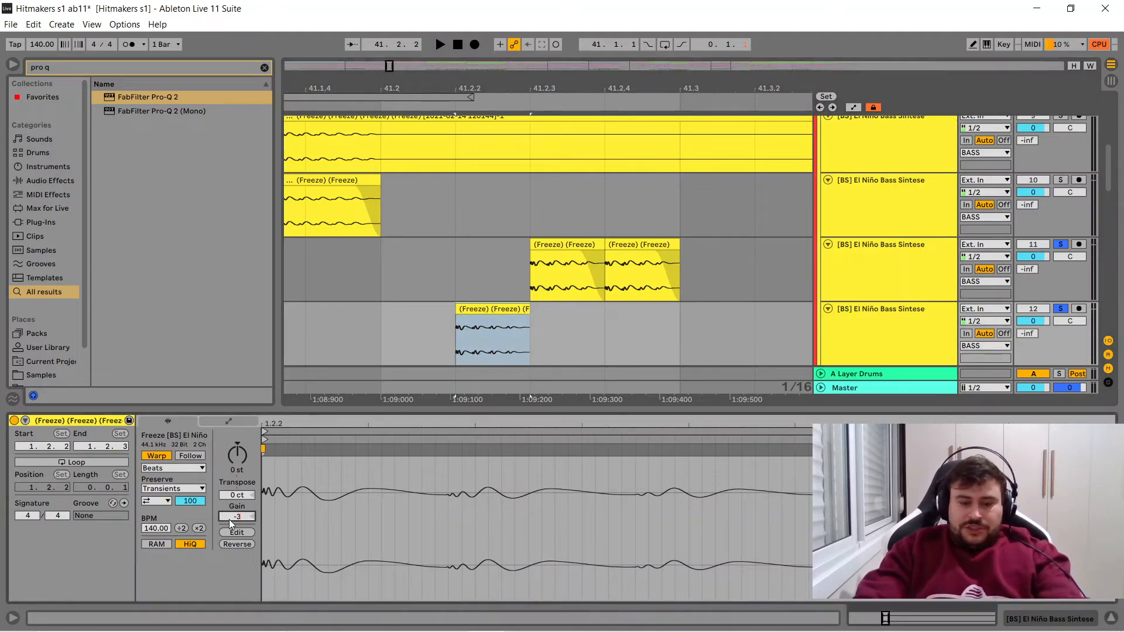
key(Return)
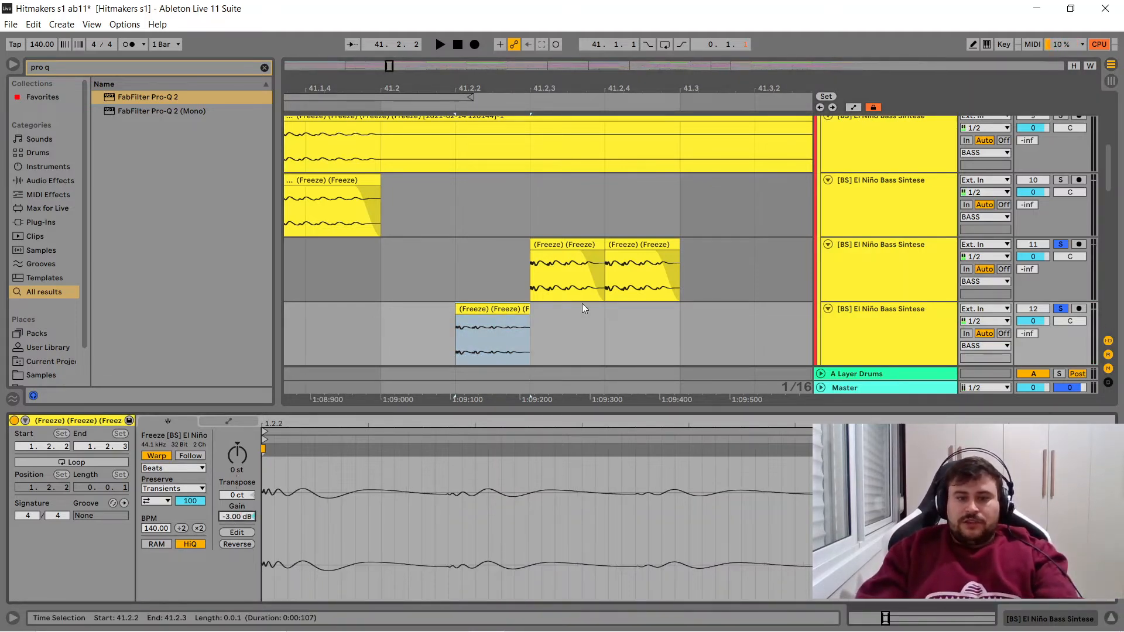
- Set the clip gain of the 41.2.4 bass note on track 11 to -1.5 dB
click(569, 246)
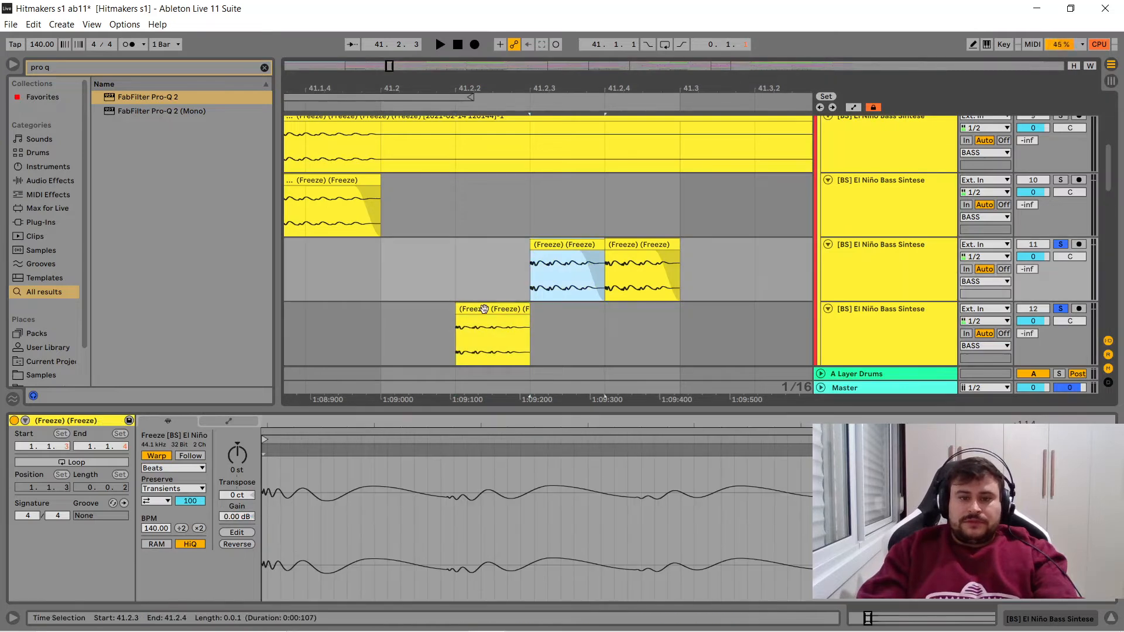
click(233, 518)
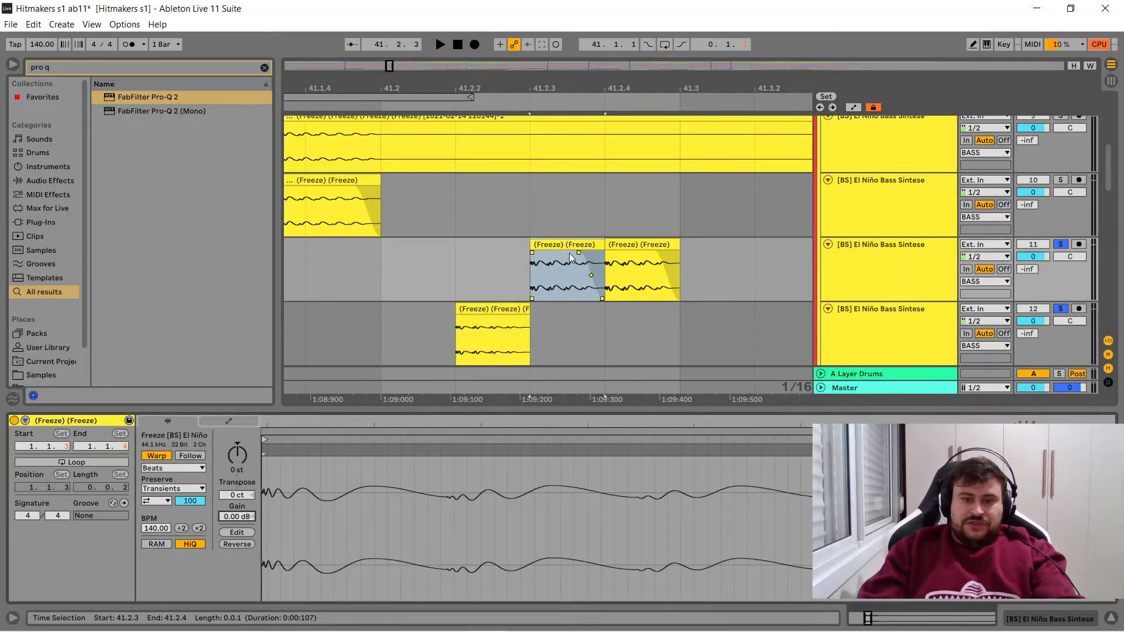
click(640, 245)
text(-15)
key(Return)
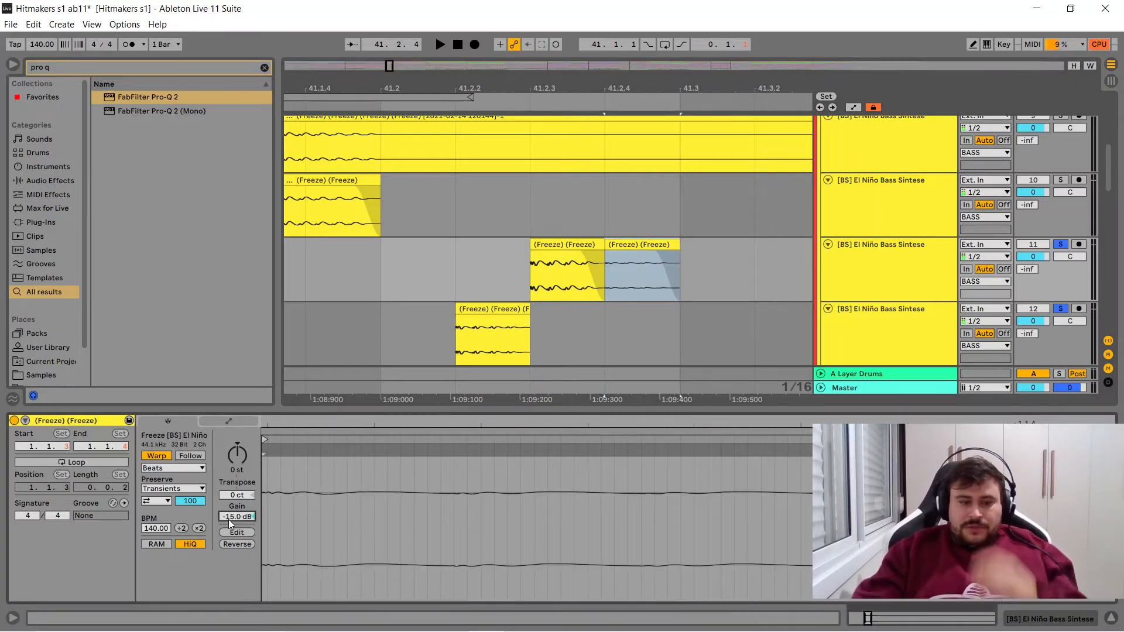
text(-1.5)
key(Return)
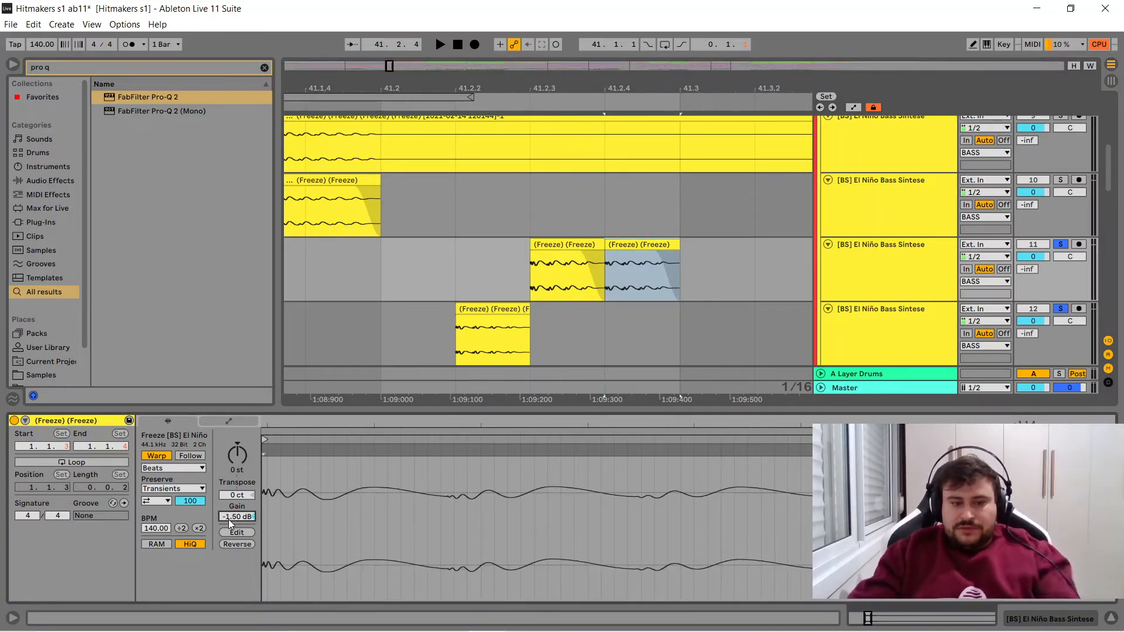
- Compare the clip gain of the bass notes on tracks 11 and 12, and play them from 41.2.2
click(480, 320)
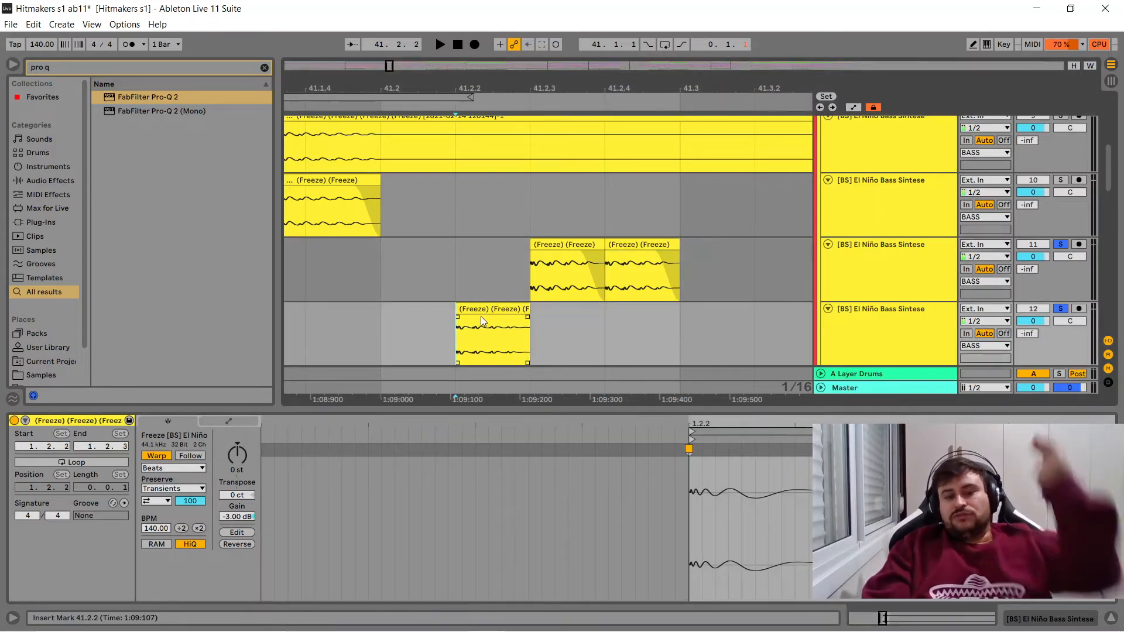
click(481, 310)
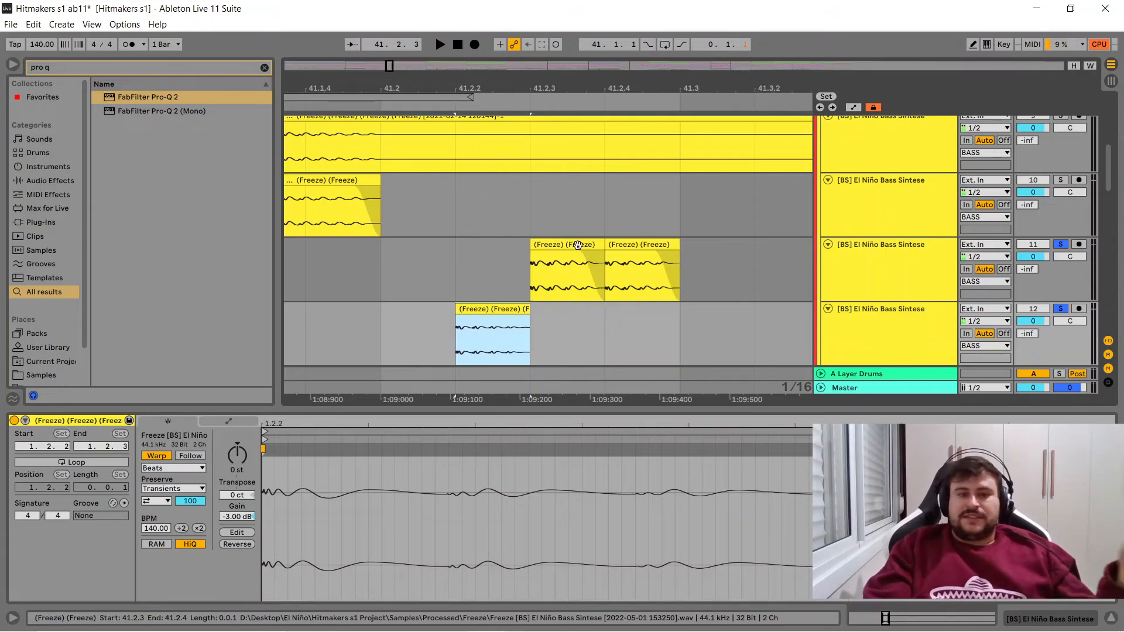
click(484, 320)
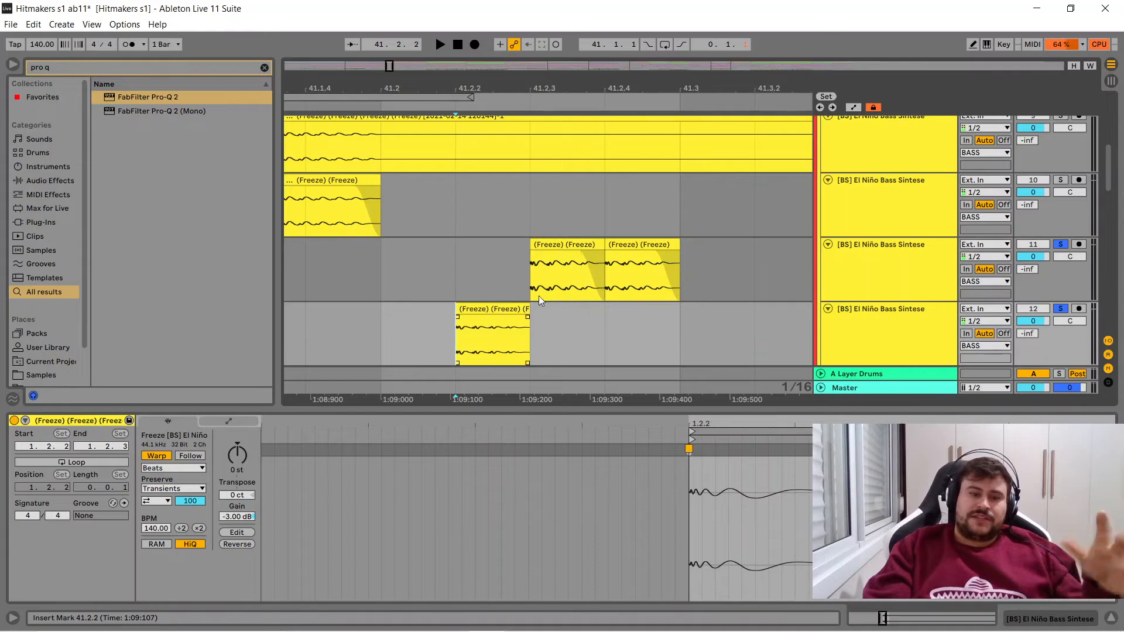
click(641, 246)
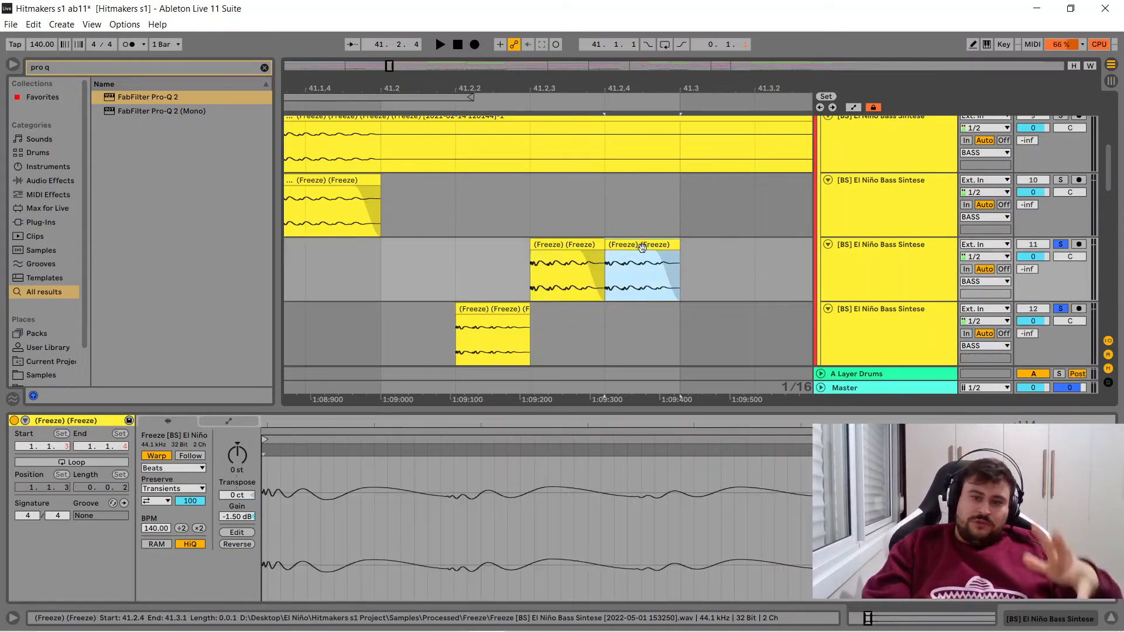
click(488, 310)
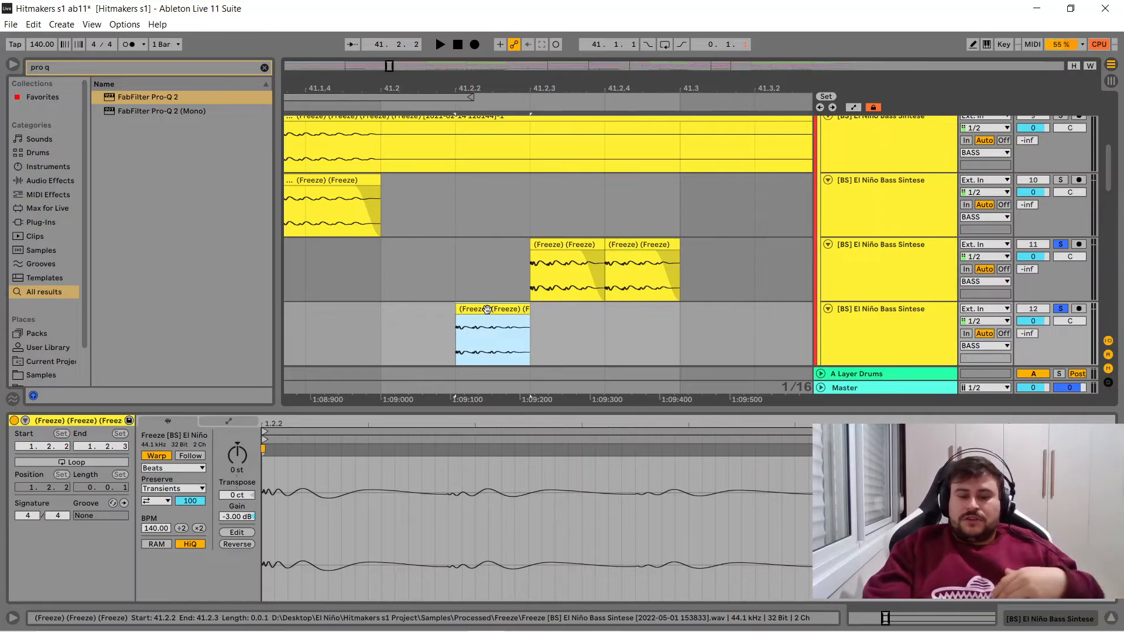
key(space)
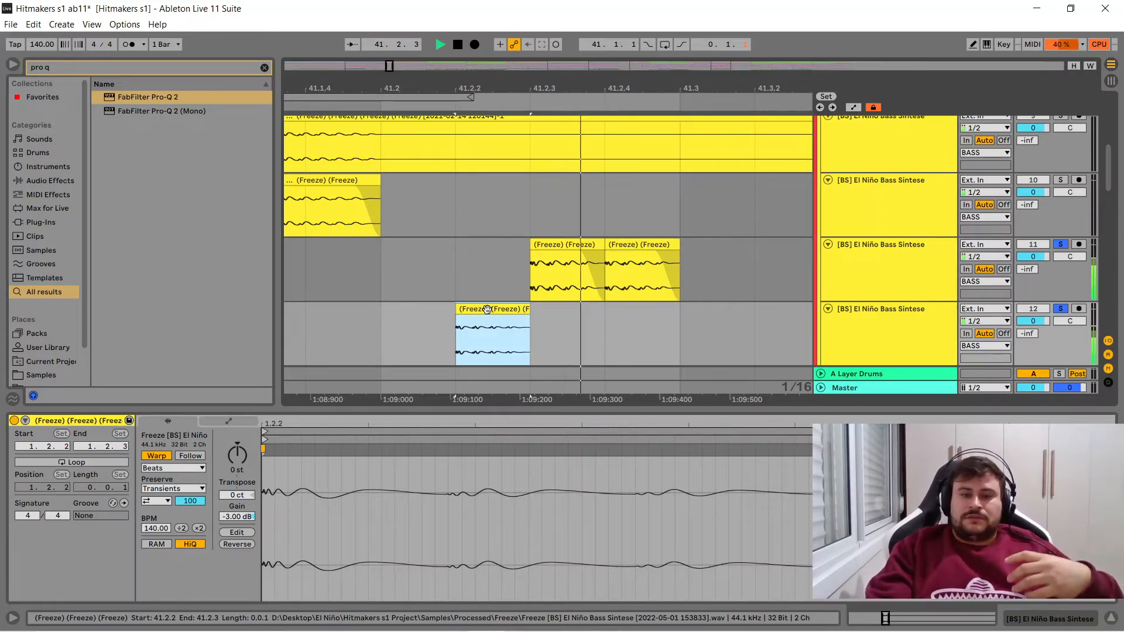
key(space)
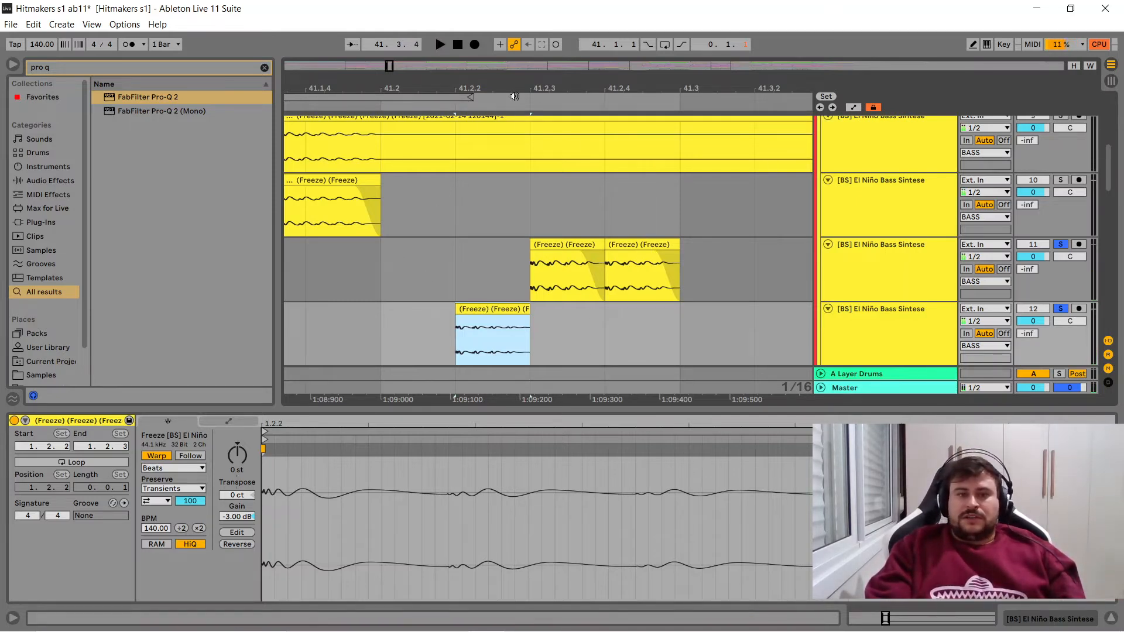
drag(497, 88, 464, 88)
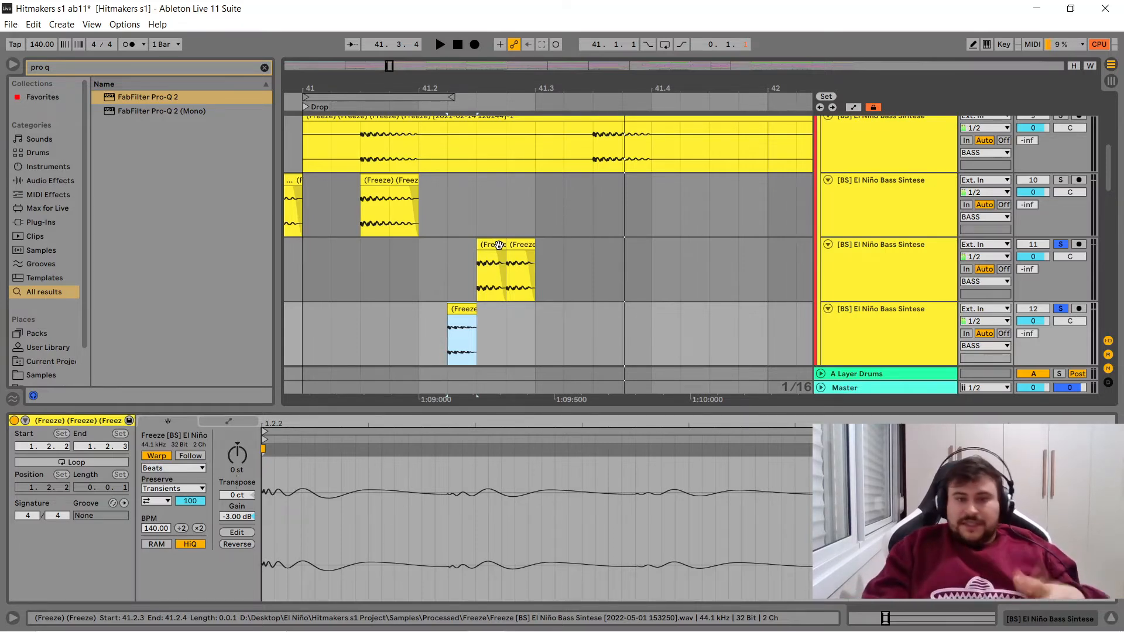
click(420, 251)
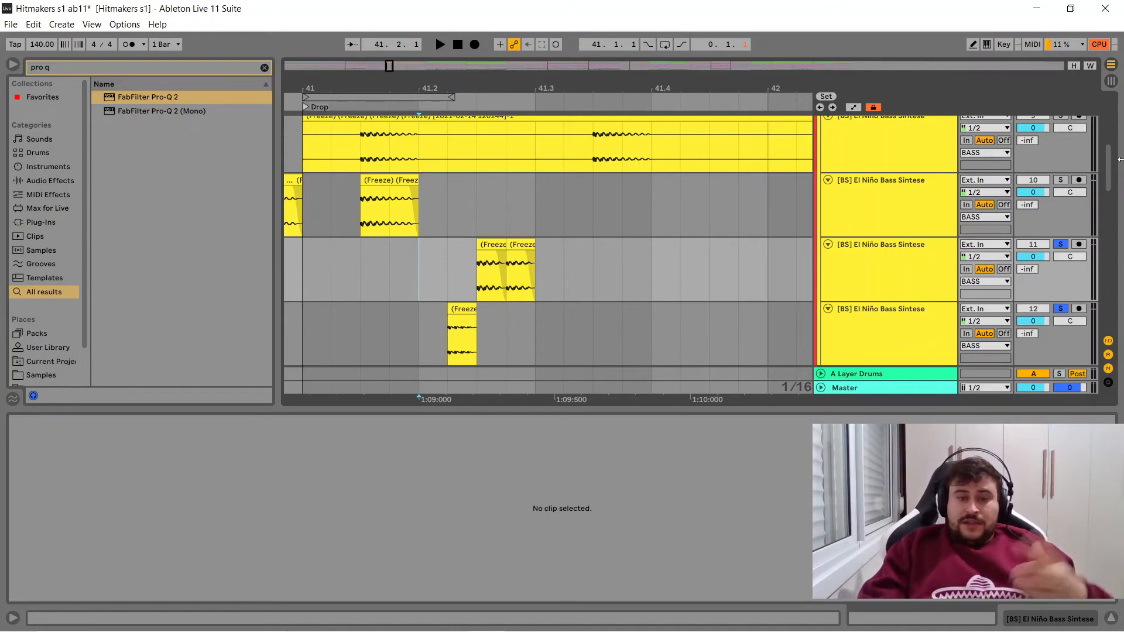
click(522, 245)
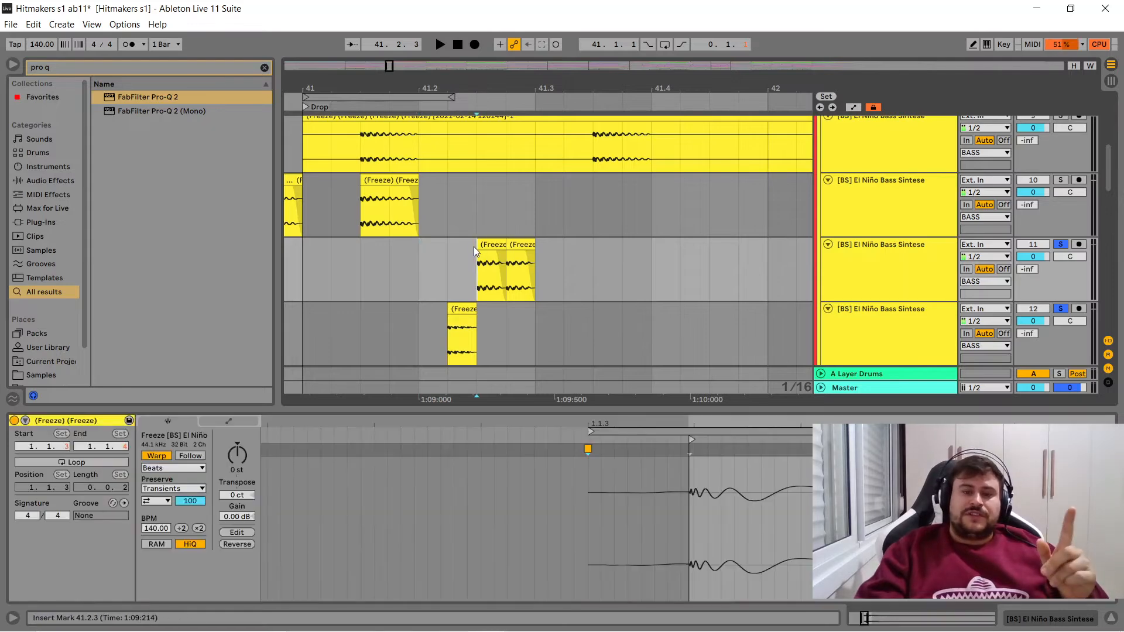
- Fold bass tracks 8 and 9 in the BASS group, and delete the old bass track 10
drag(1107, 179, 1113, 150)
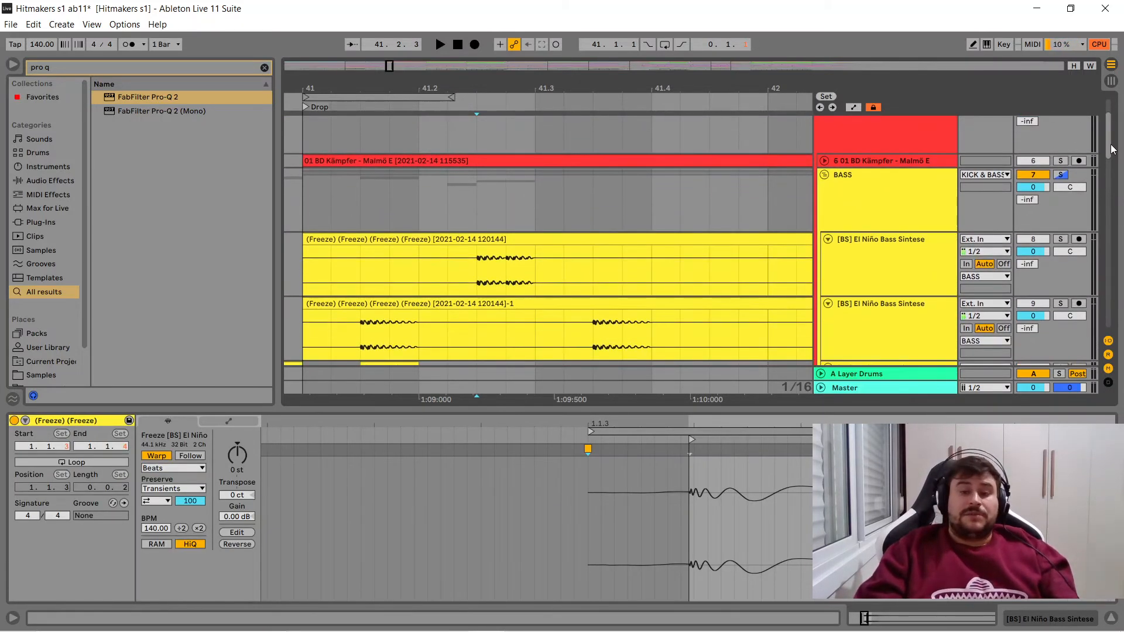
click(828, 239)
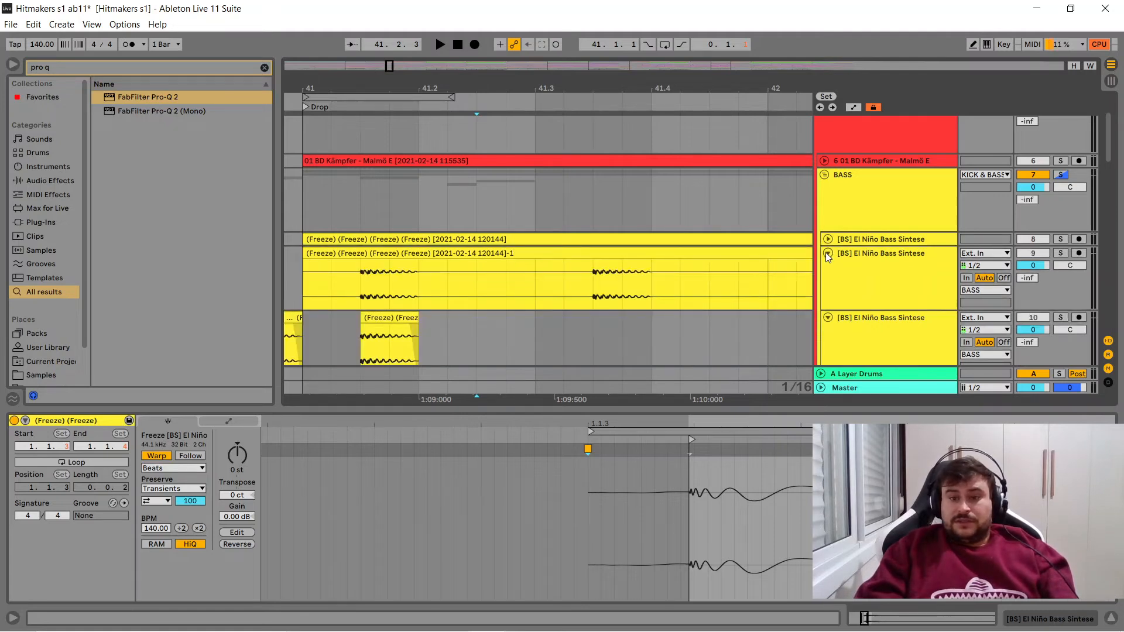
click(828, 253)
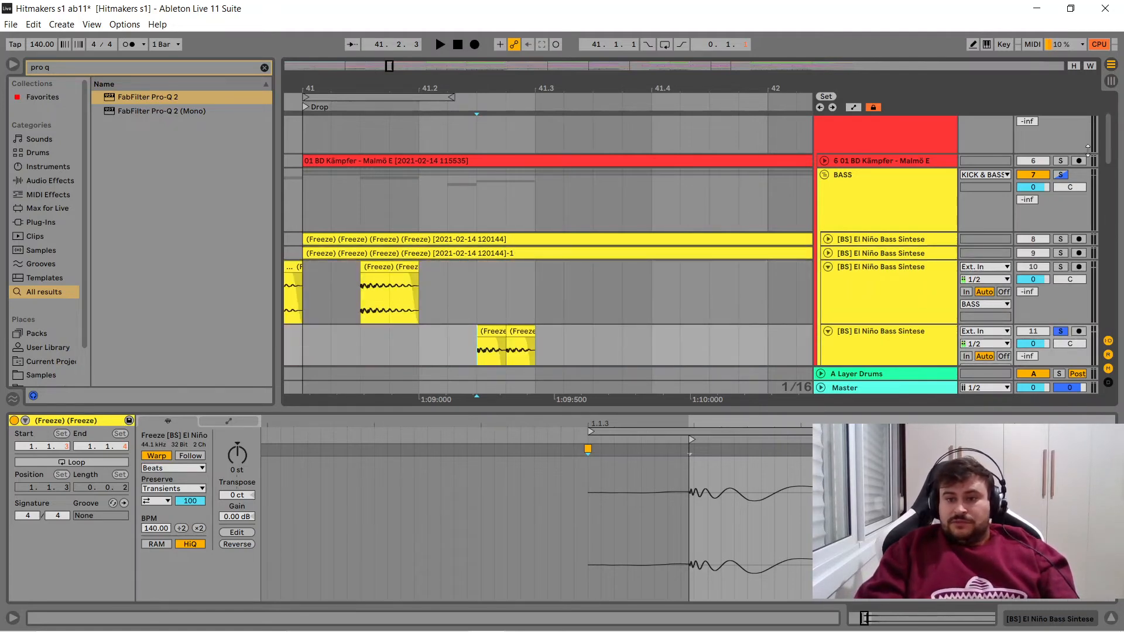
scroll(1109, 146, down, 1)
click(918, 273)
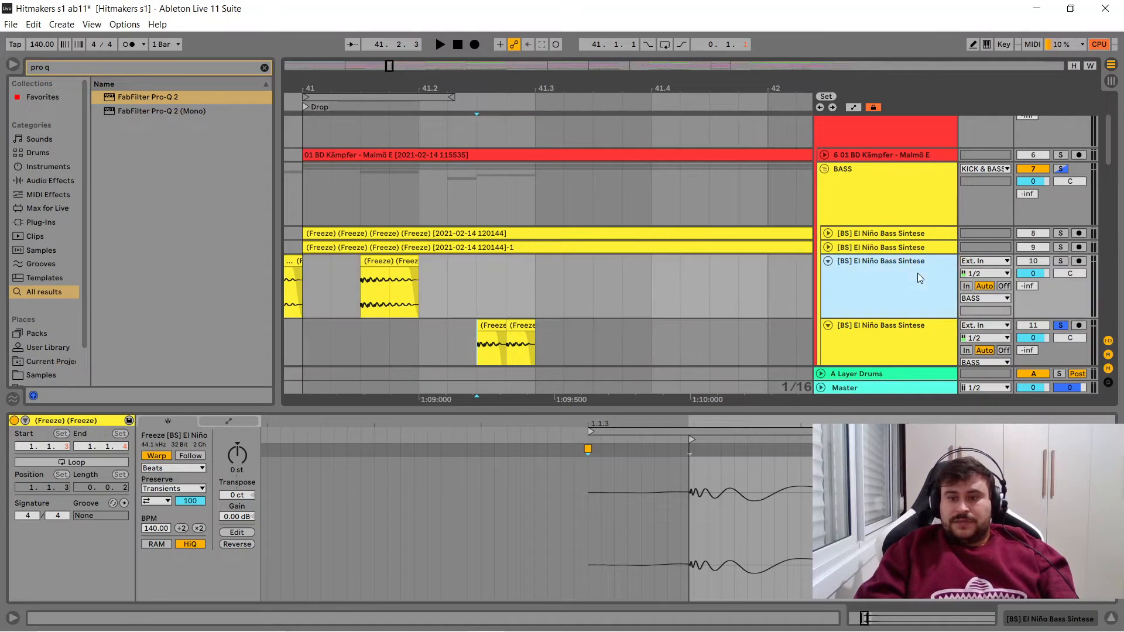
- Unfold the kick track 6 above the BASS group, and place the insert marker at 41.2.1 on bass track 10
click(823, 154)
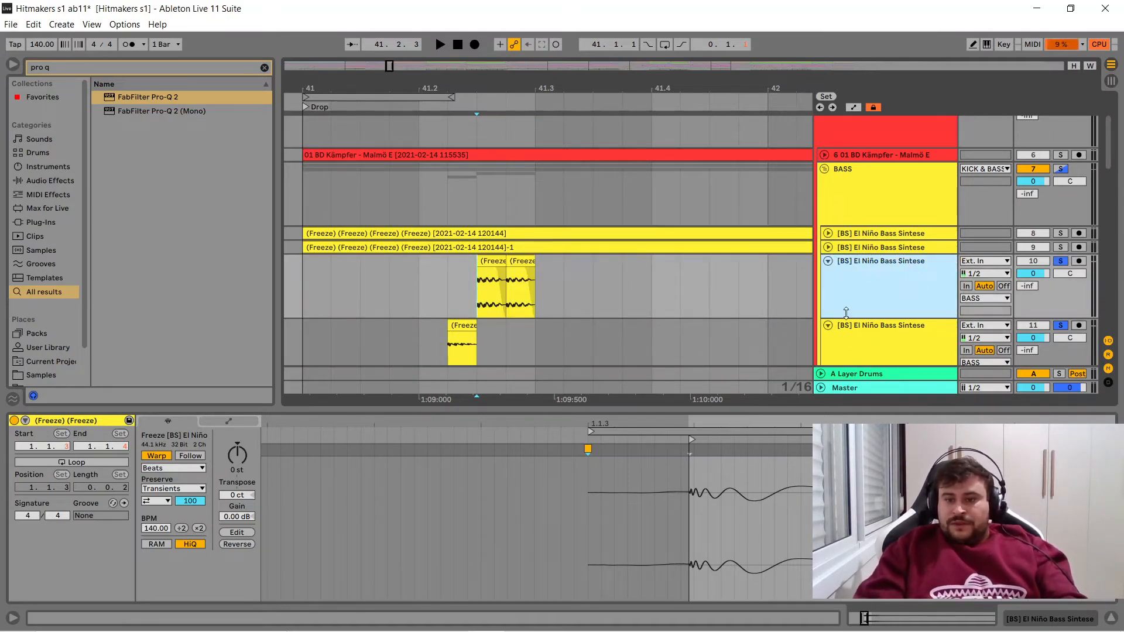
click(822, 154)
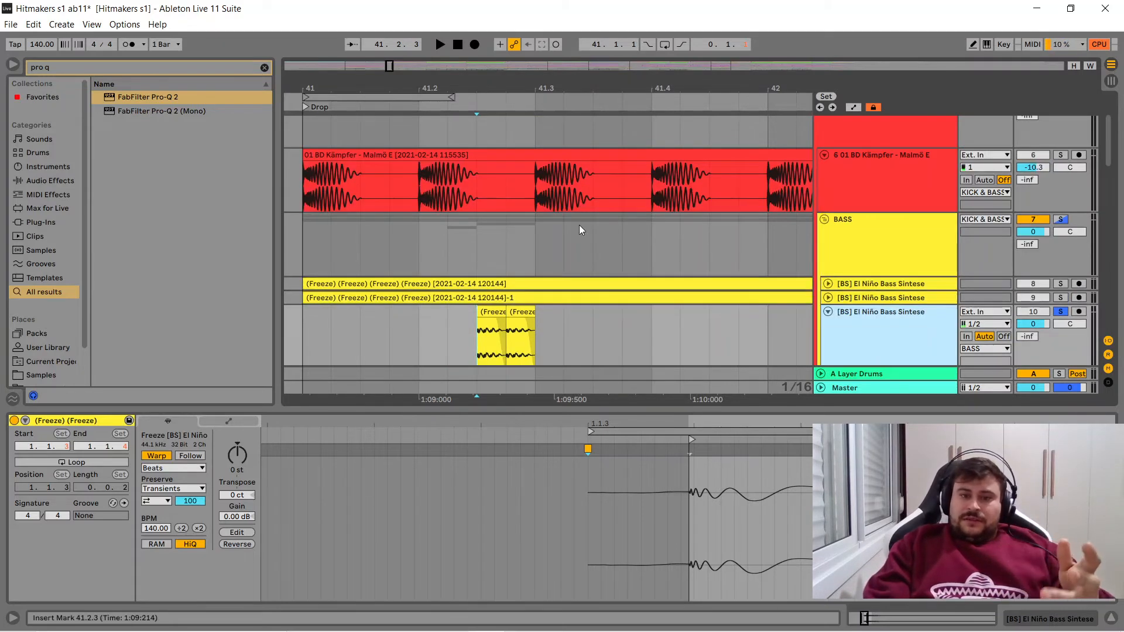
click(418, 244)
drag(1108, 134, 1108, 145)
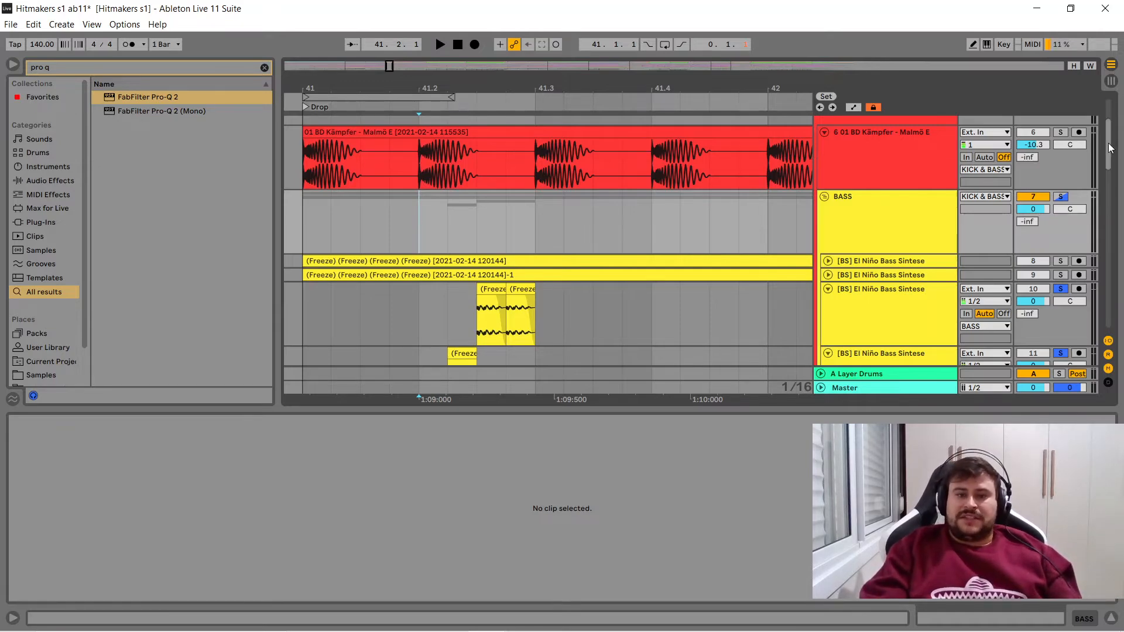
scroll(1110, 148, down, 2)
click(437, 298)
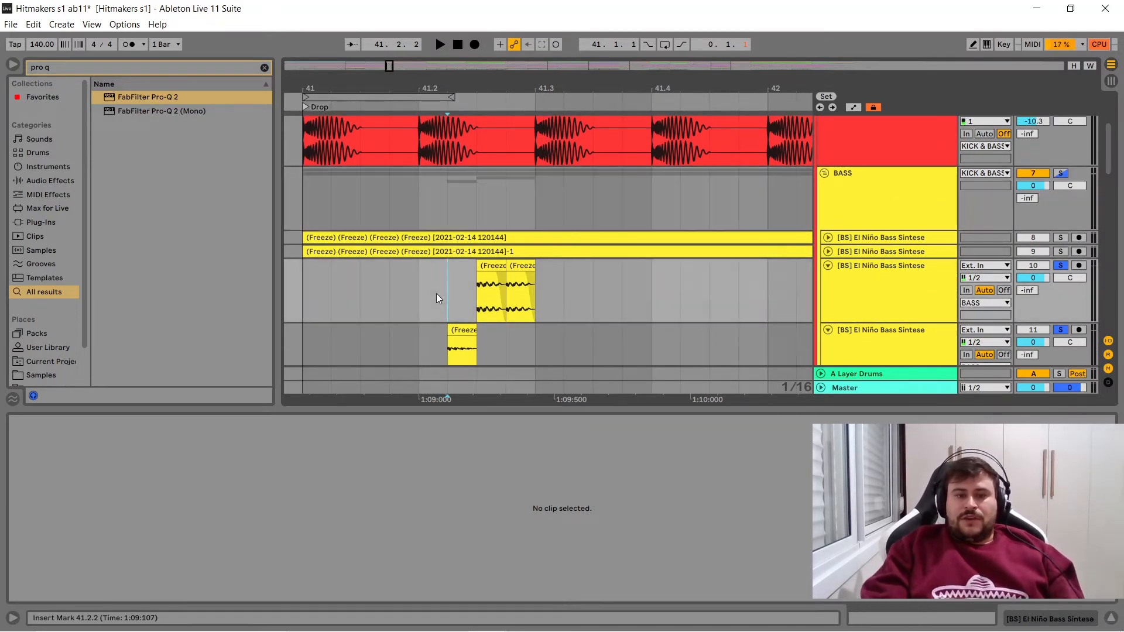
click(425, 282)
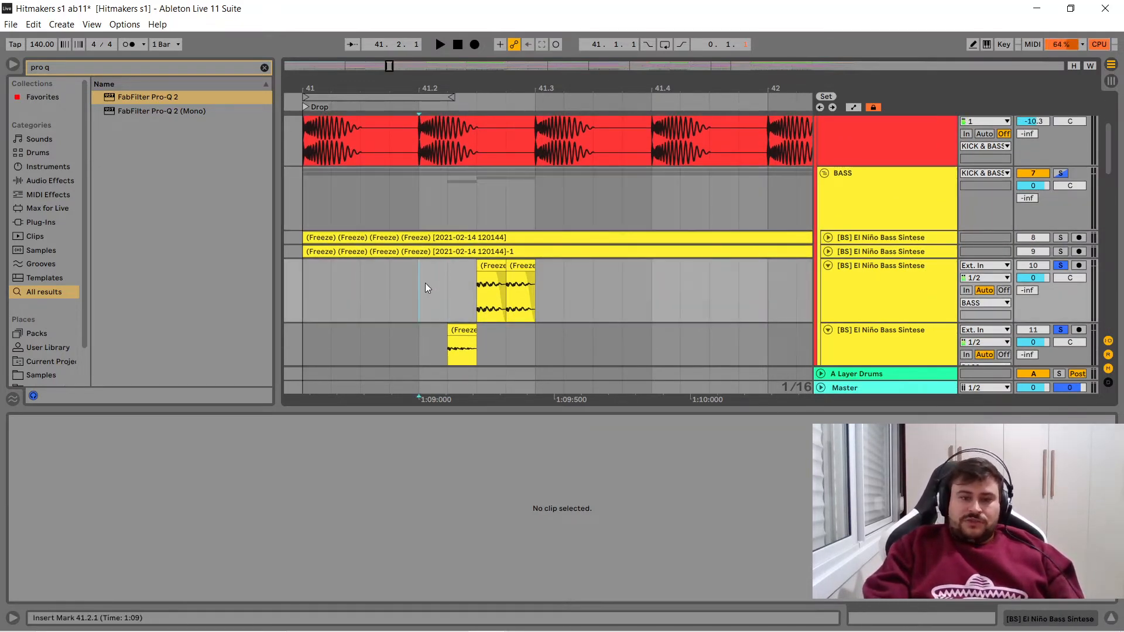
- Clear the browser search, and copy the LFOTool device from bass track 8 onto bass track 11
click(264, 68)
text(l)
key(BackSpace)
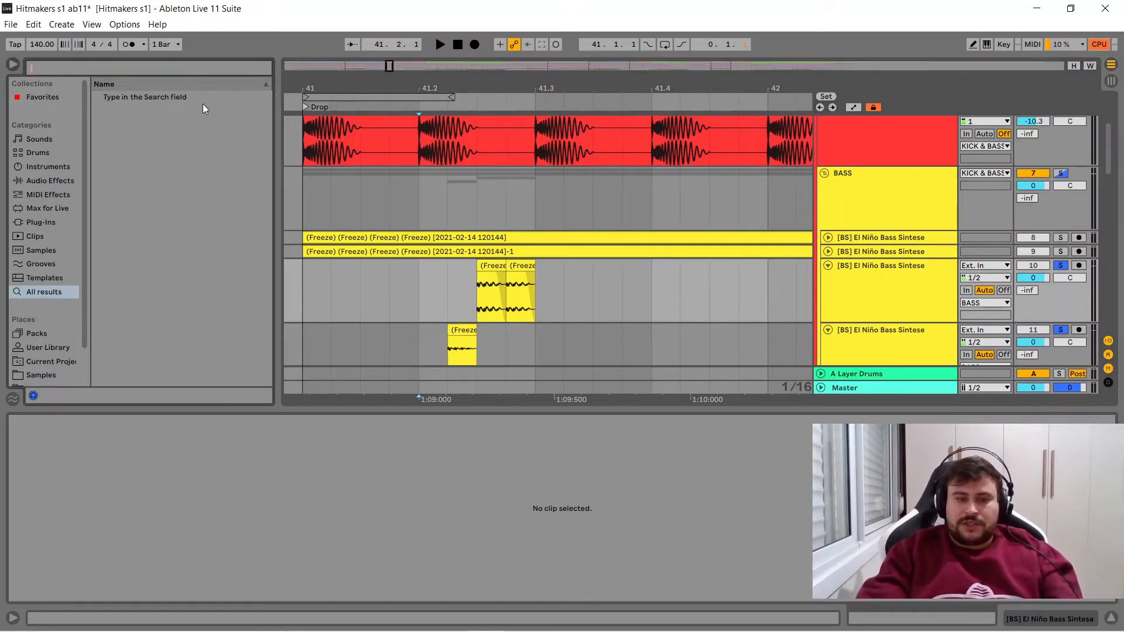
click(376, 238)
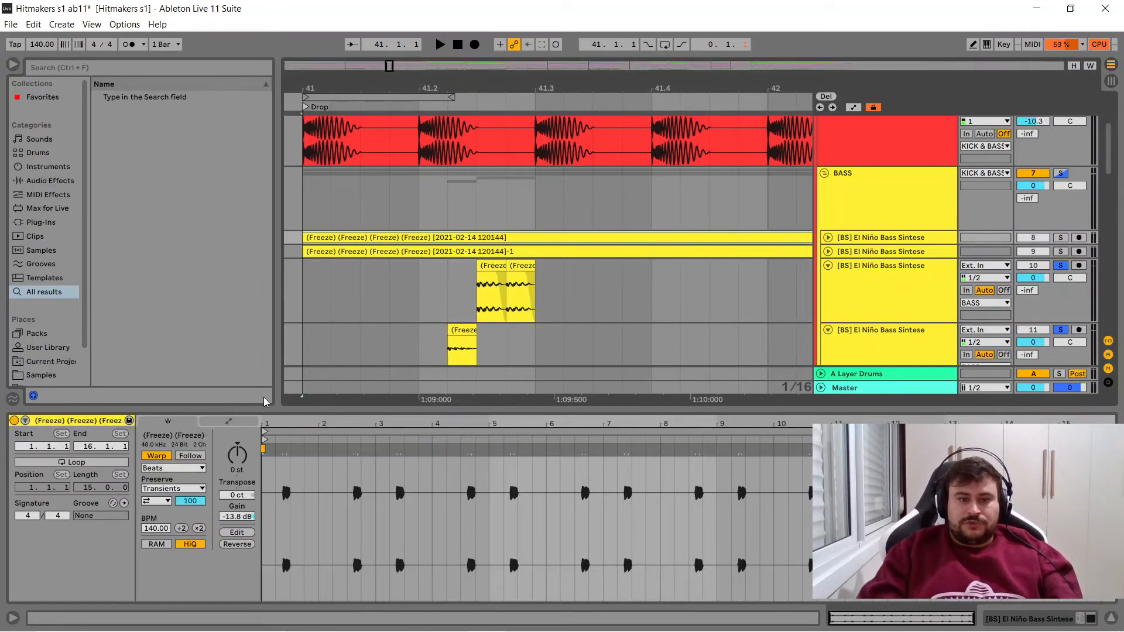
click(1014, 620)
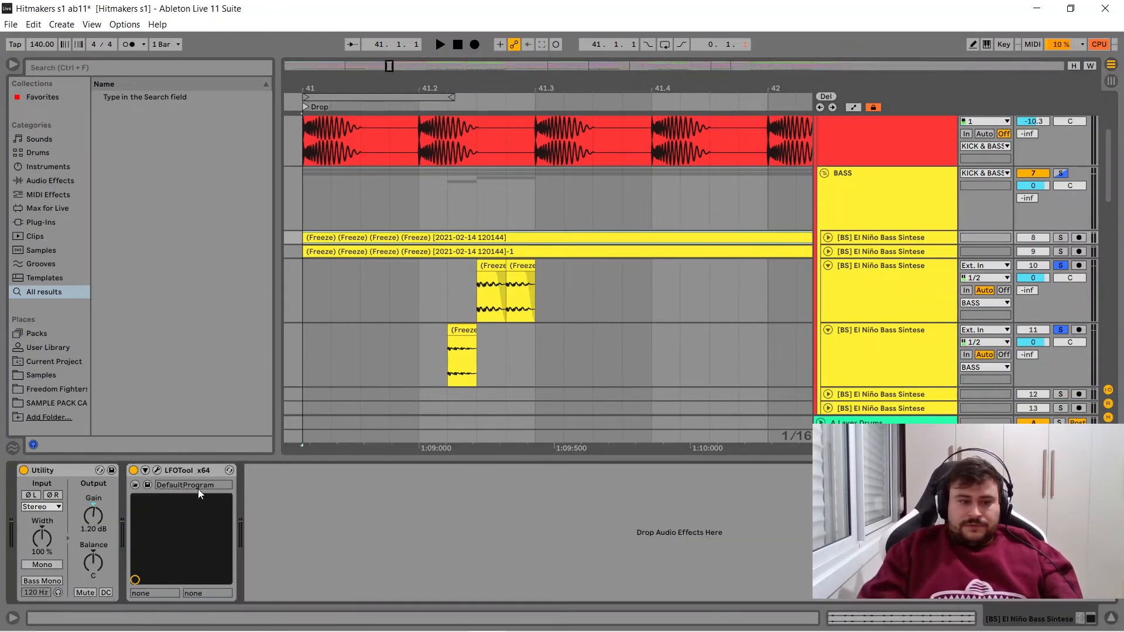
click(445, 280)
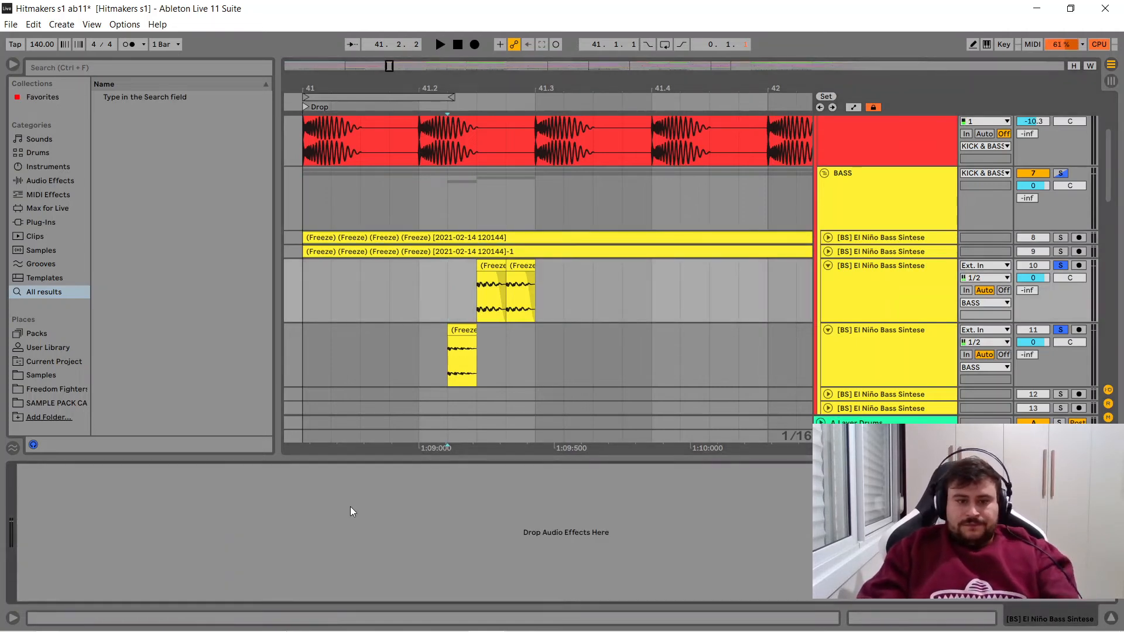
click(459, 335)
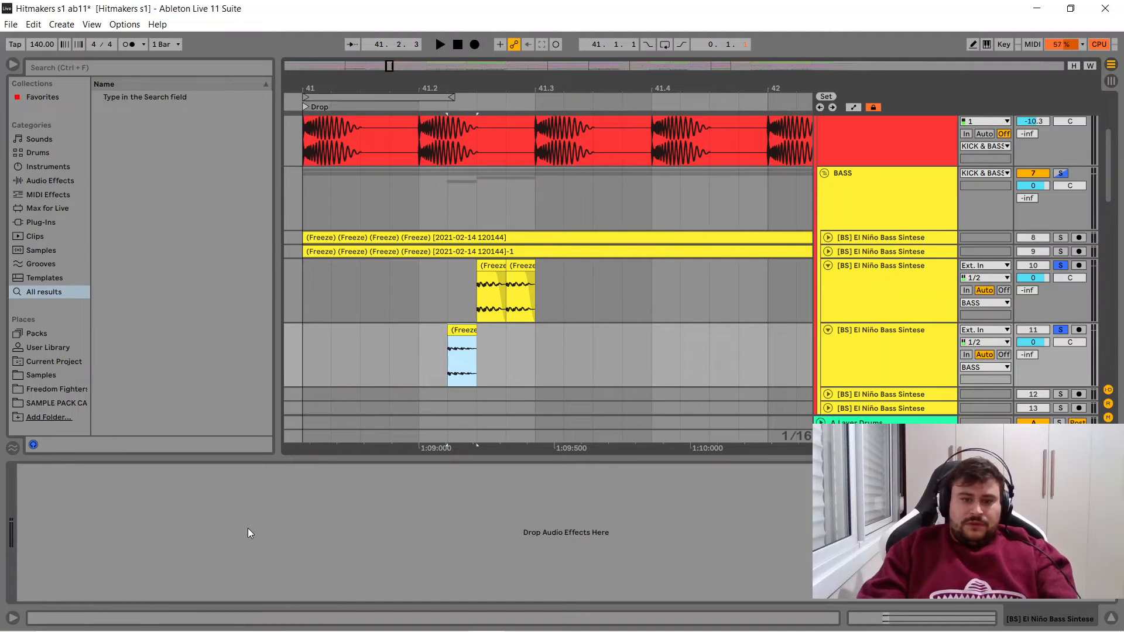
click(243, 539)
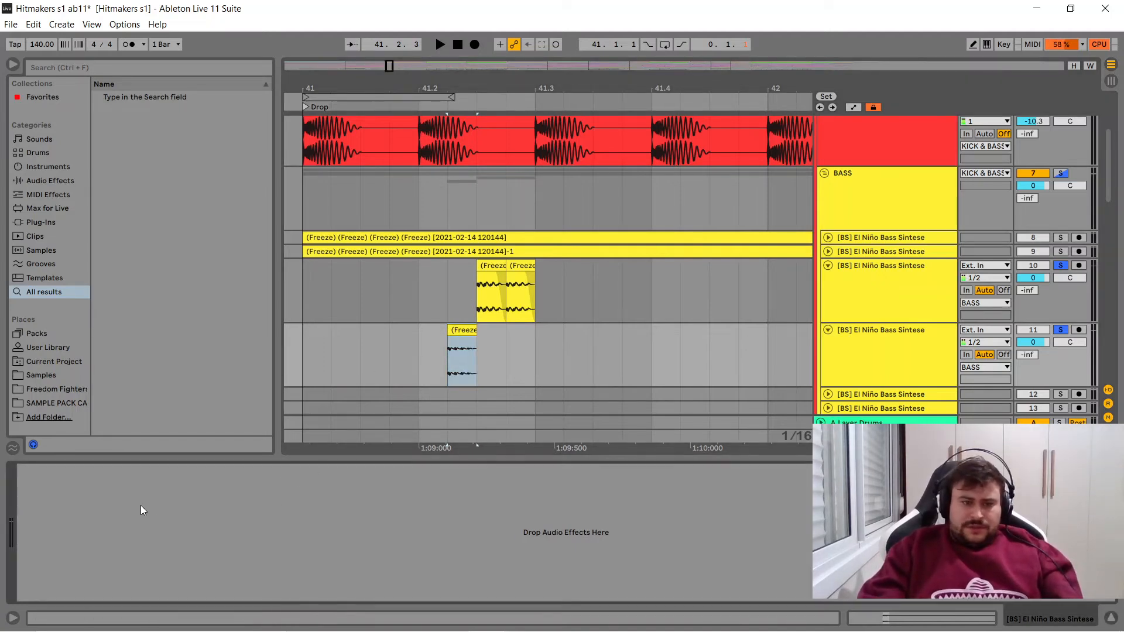
key(ctrl+v)
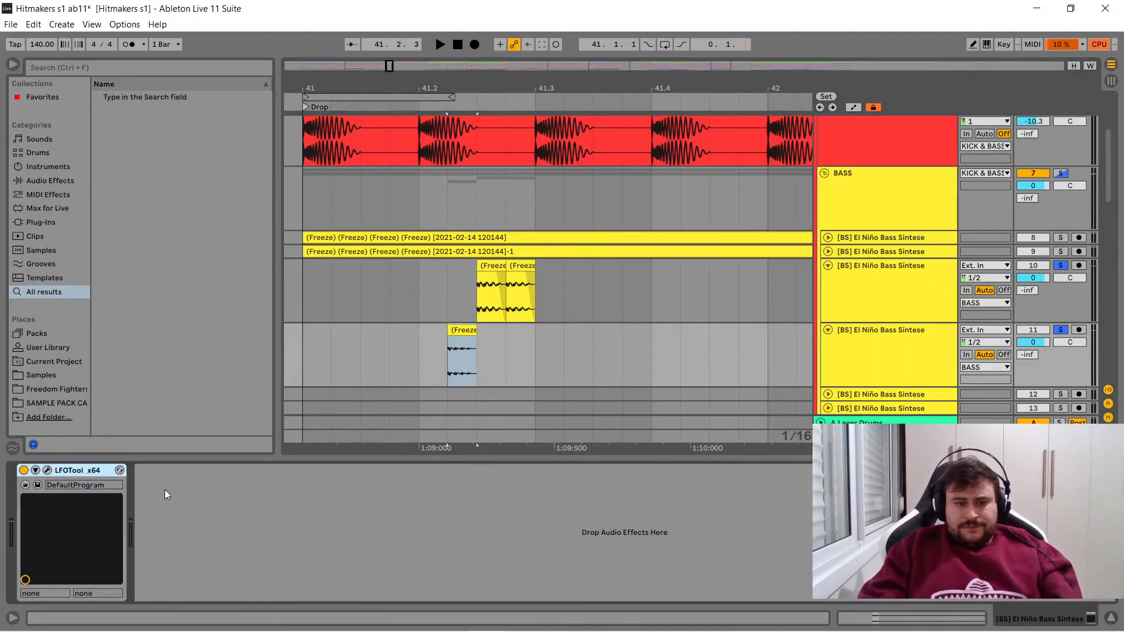
- Raise the starting point of the volume curve in track 11's LFOTool, and close the plug-in window
click(46, 471)
drag(494, 254, 493, 212)
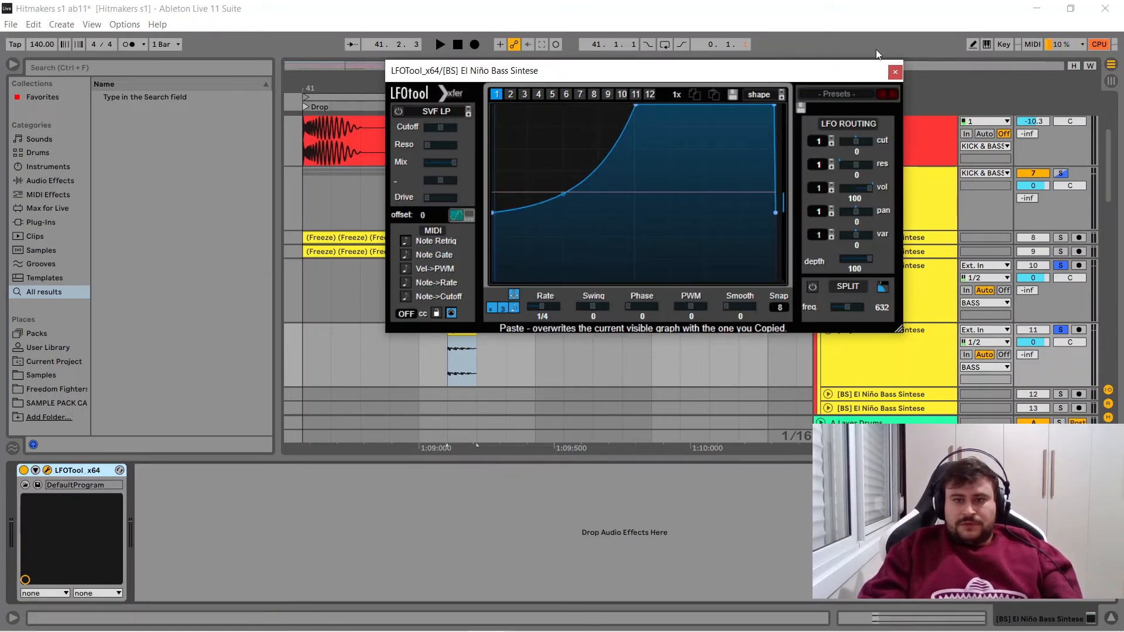
click(895, 72)
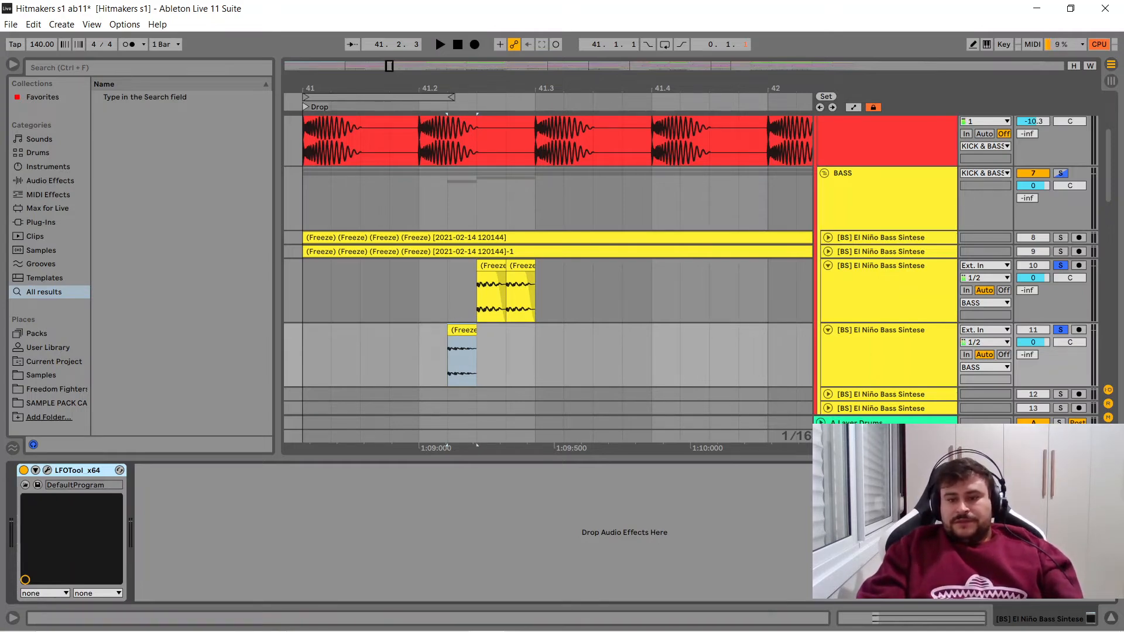
- Loop the beat from 41.2.1 to 41.3.1, and solo the kick together with bass tracks 10 and 11
drag(537, 293, 427, 293)
key(ctrl+l)
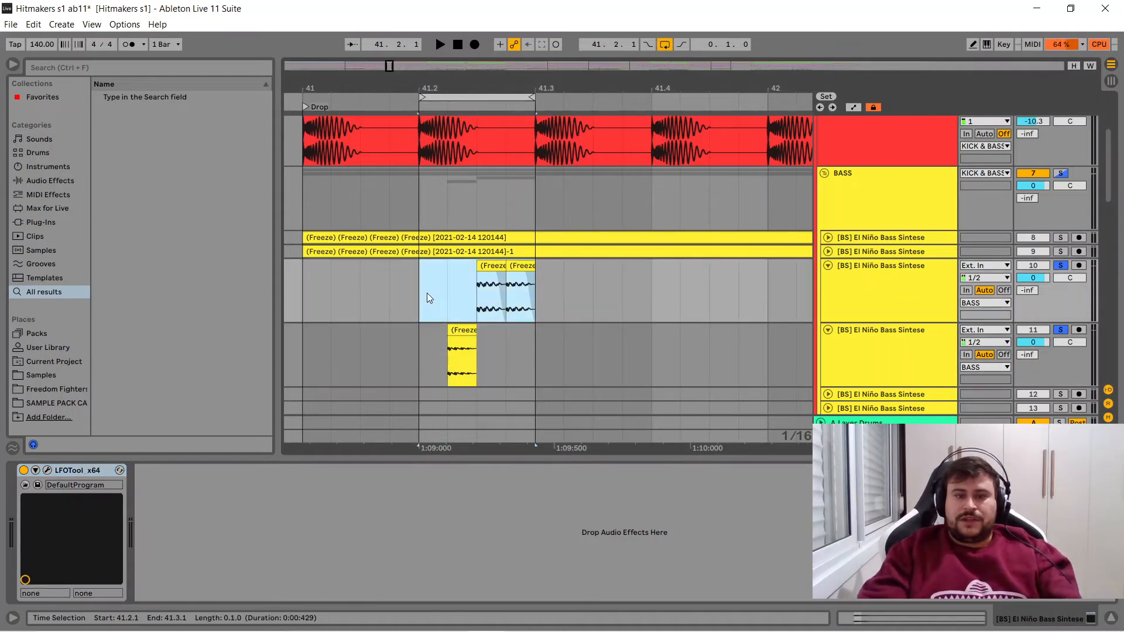
key(space)
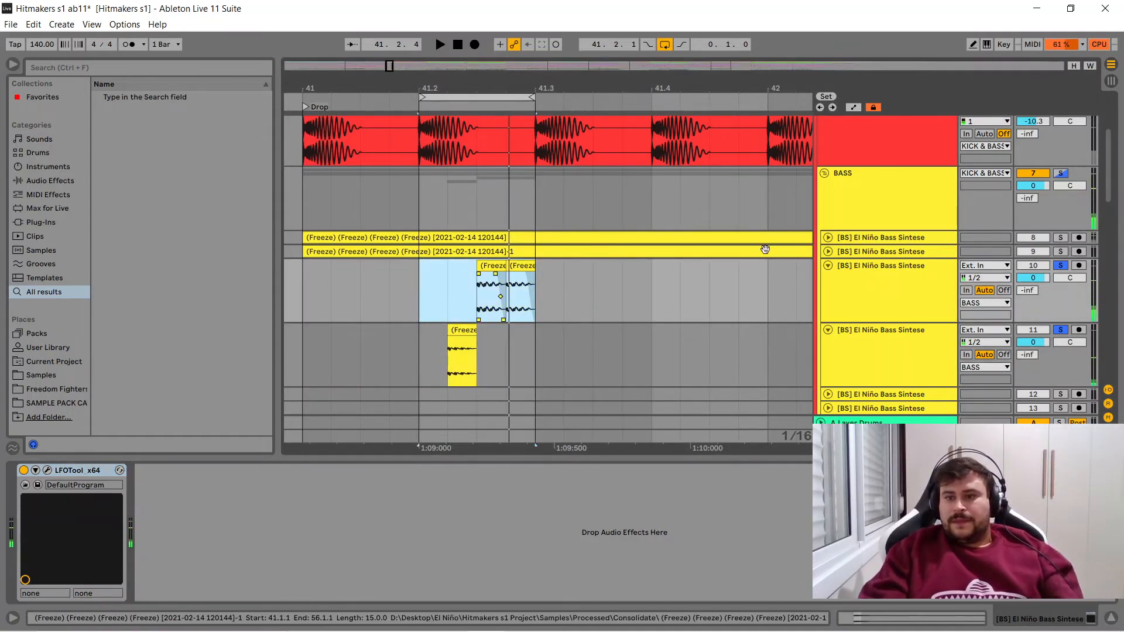
drag(1108, 167, 1108, 198)
click(1064, 177)
click(1063, 198)
ctrl+click(1061, 262)
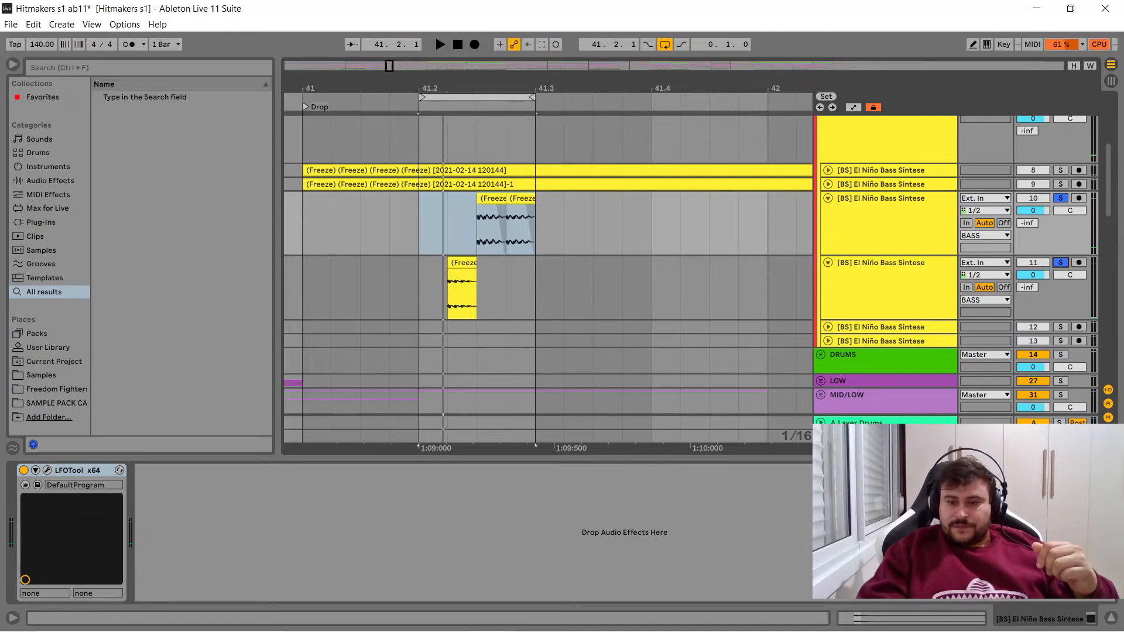
- Play the loop through s(M)exoscope on the Master, with its time at 0.014, and freeze the waveform display
click(887, 436)
click(892, 470)
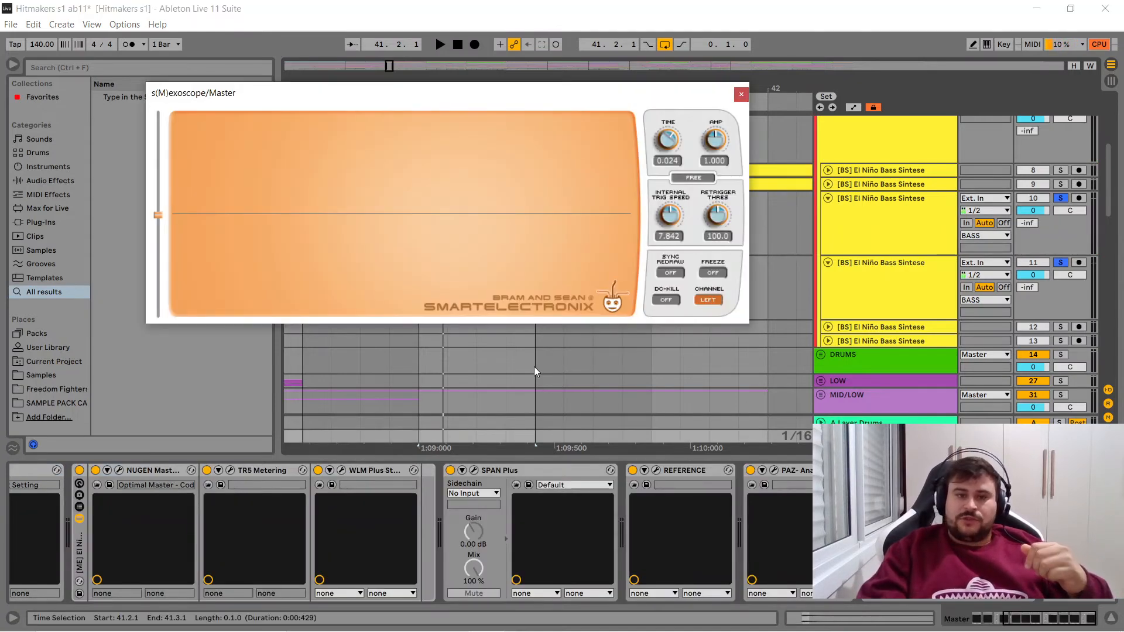
key(space)
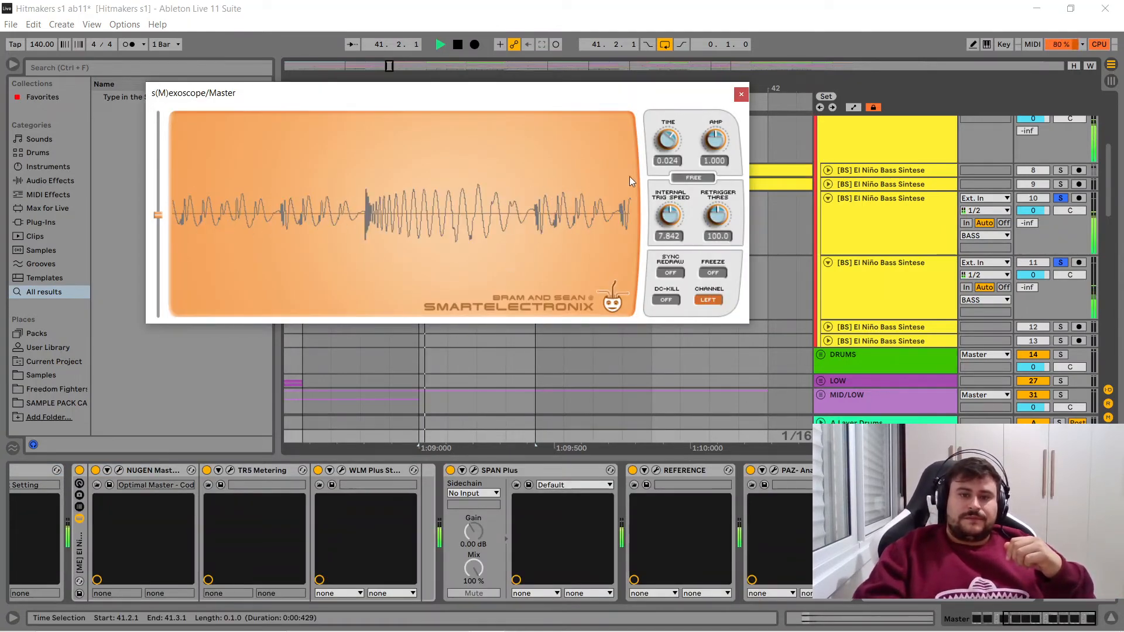
drag(662, 147, 662, 140)
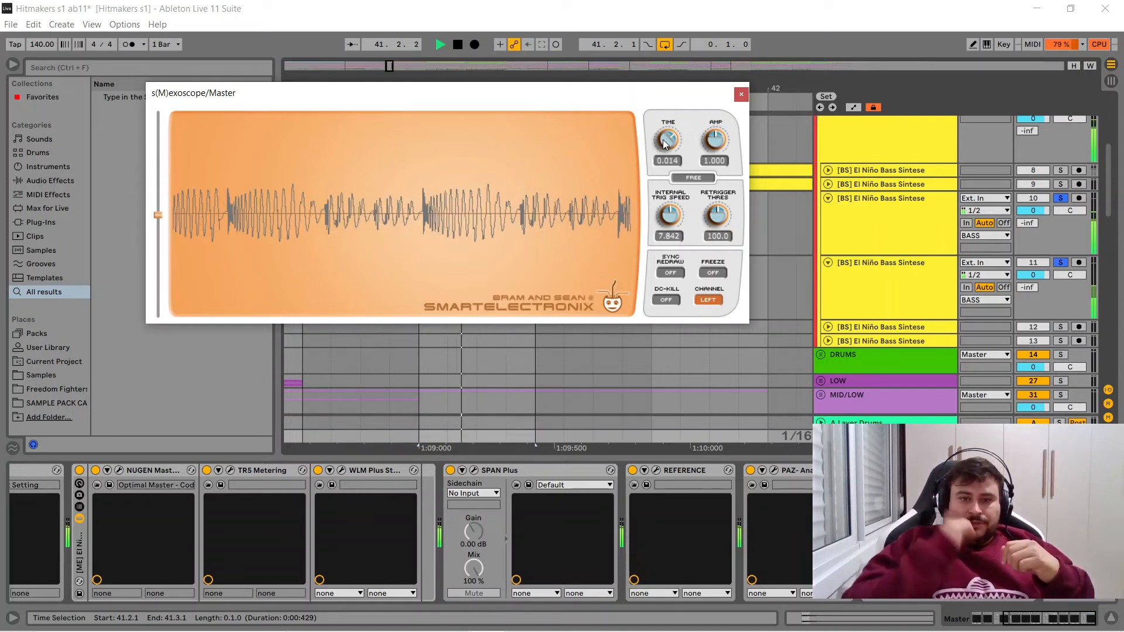
click(715, 272)
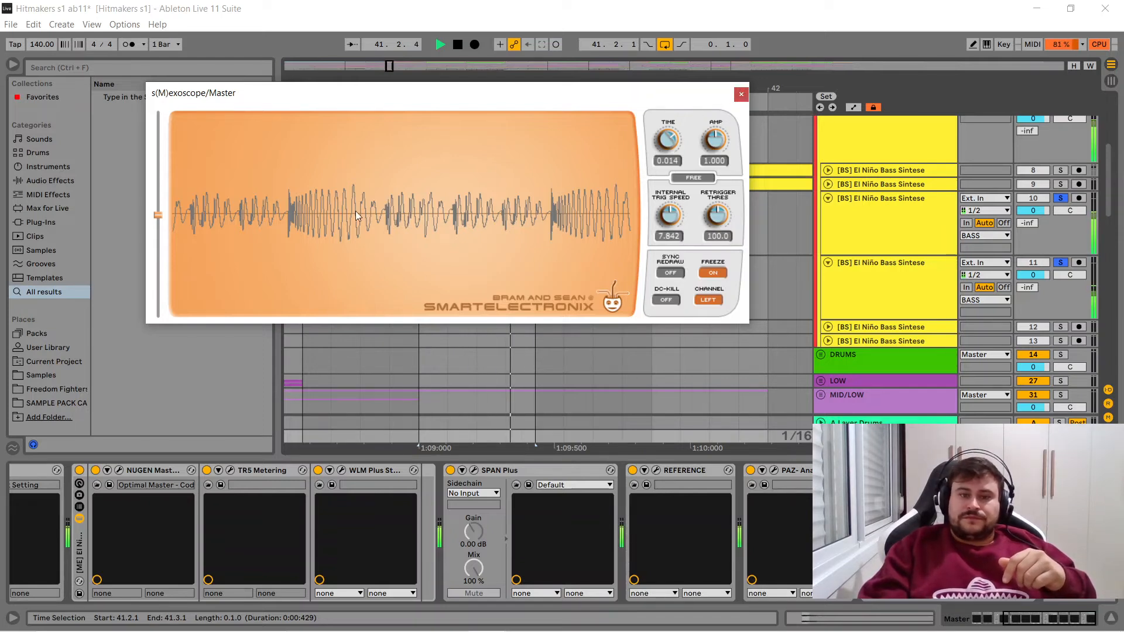
- Stop playback, close s(M)exoscope, and add the Voxengo PHA-979 plug-in to bass track 10
click(741, 95)
key(space)
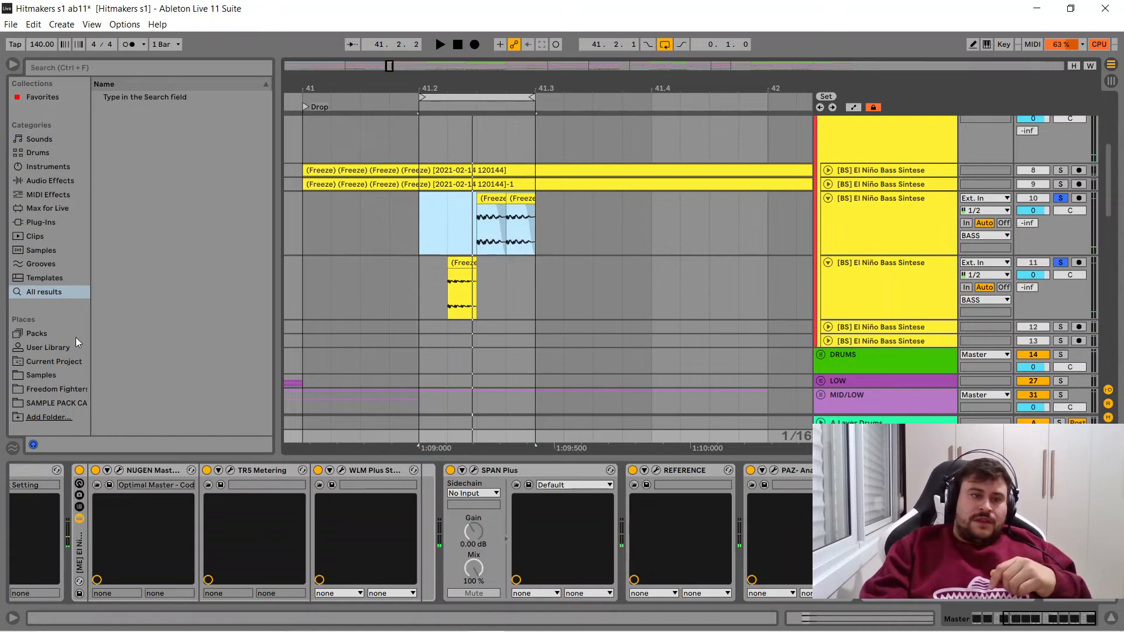
click(36, 223)
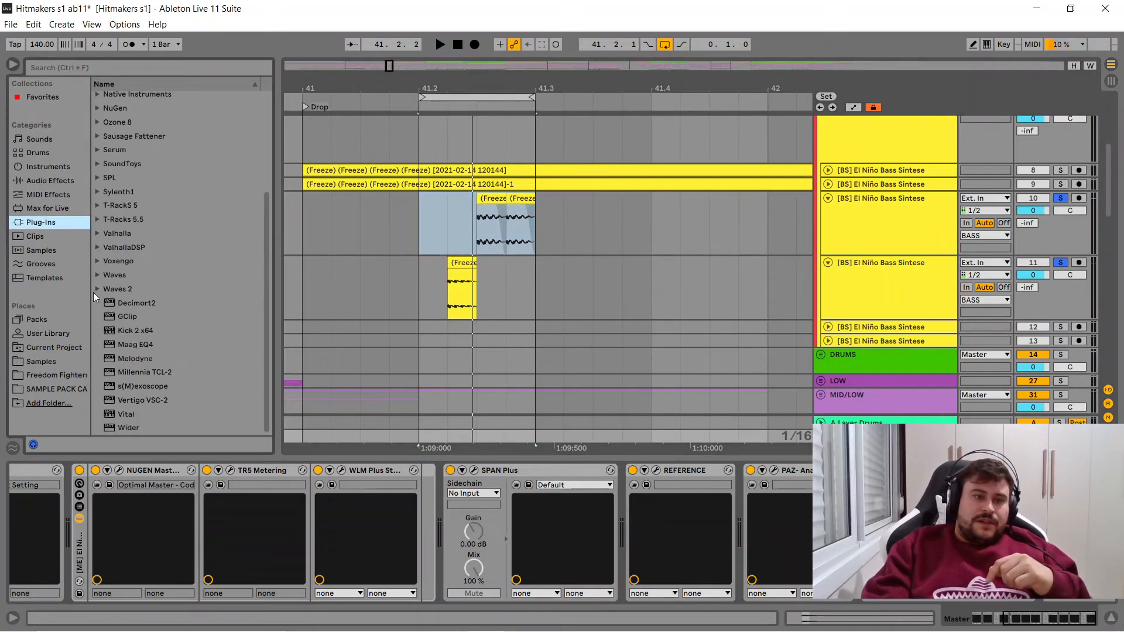
click(98, 261)
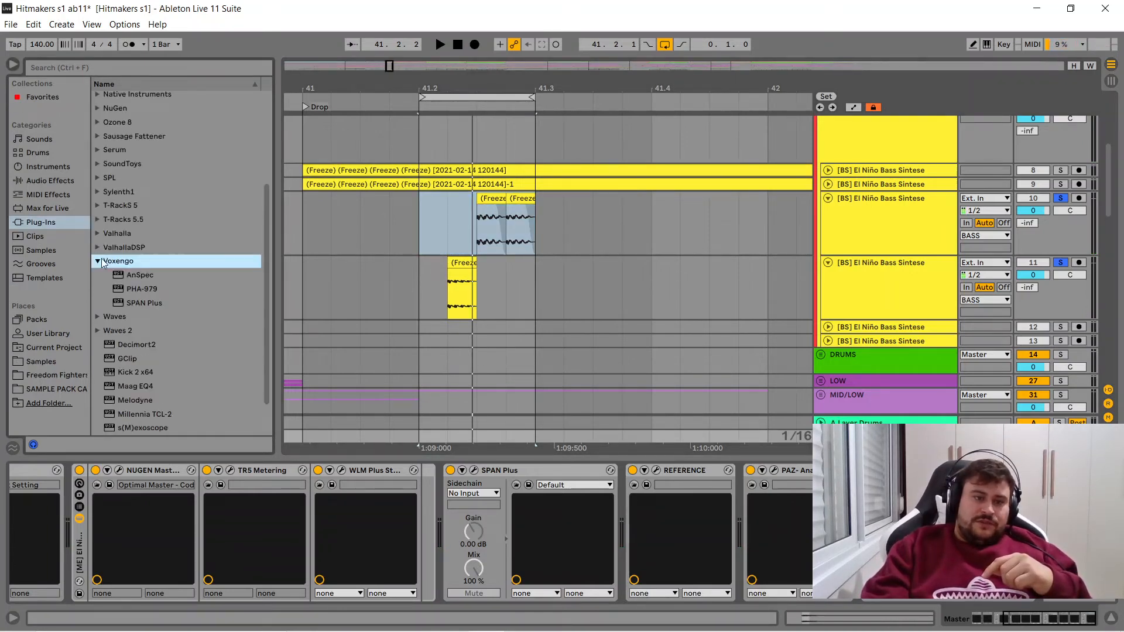
click(128, 289)
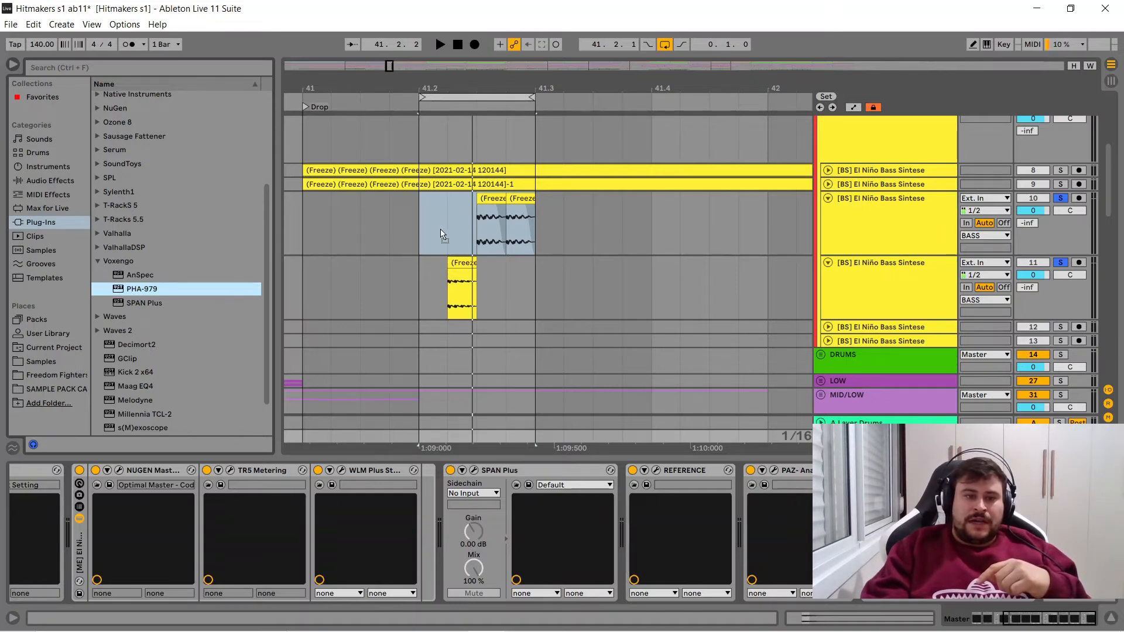
drag(446, 234, 443, 230)
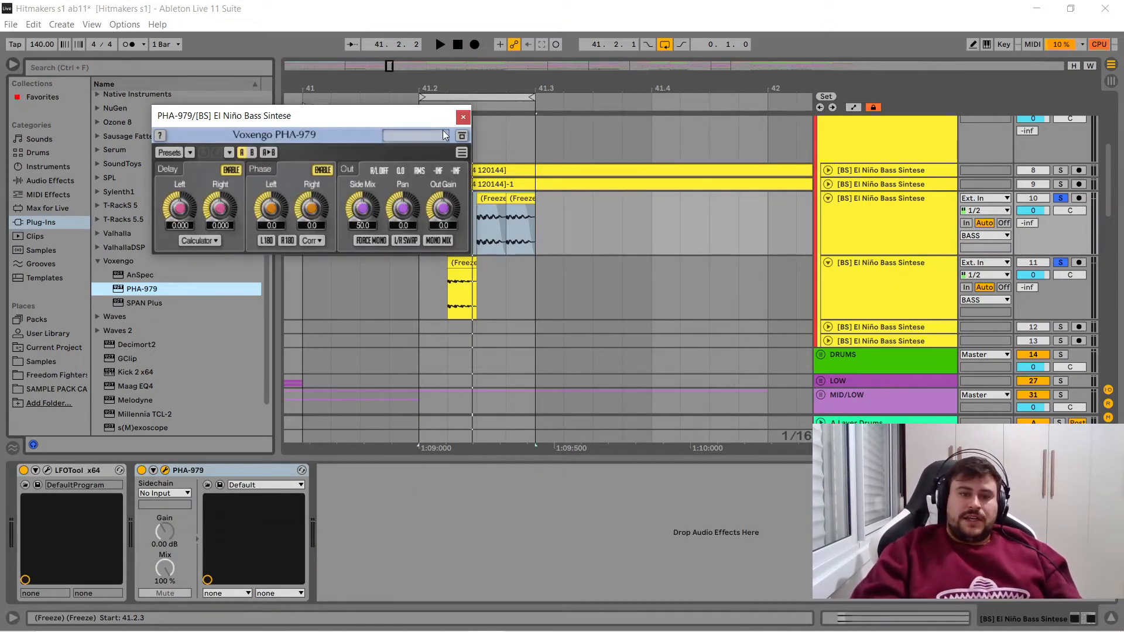
click(150, 293)
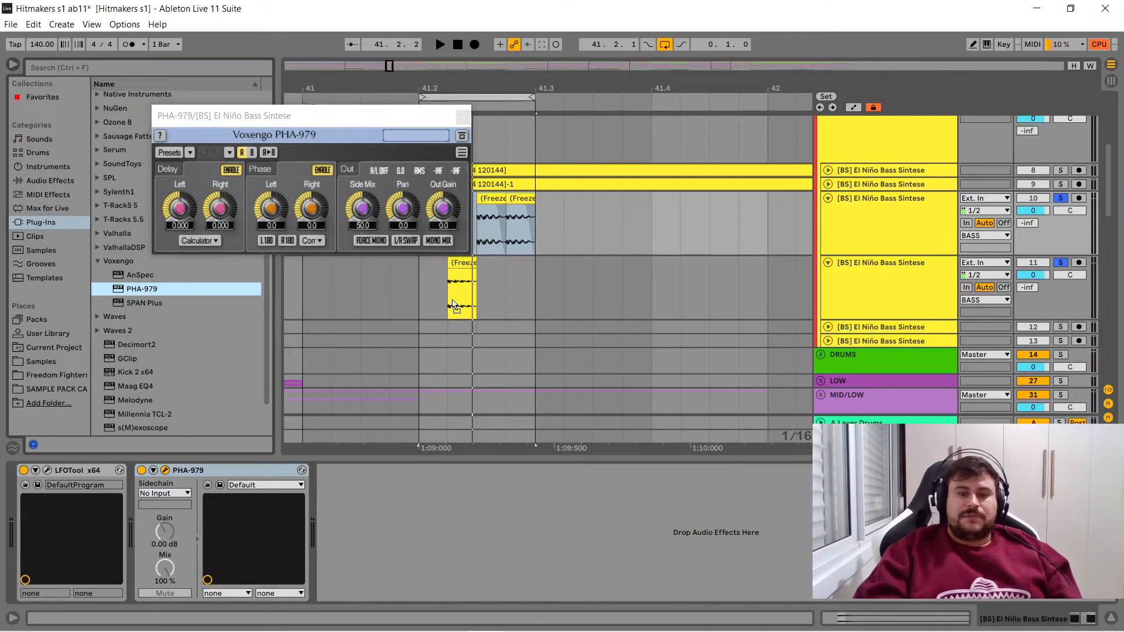
drag(454, 306, 471, 291)
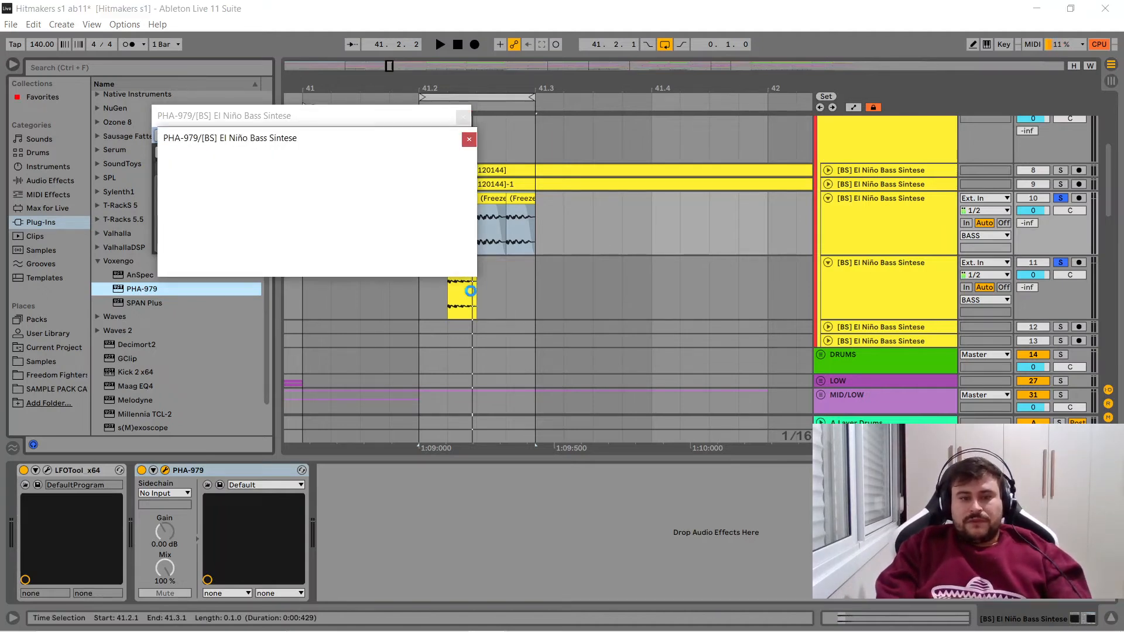
click(469, 138)
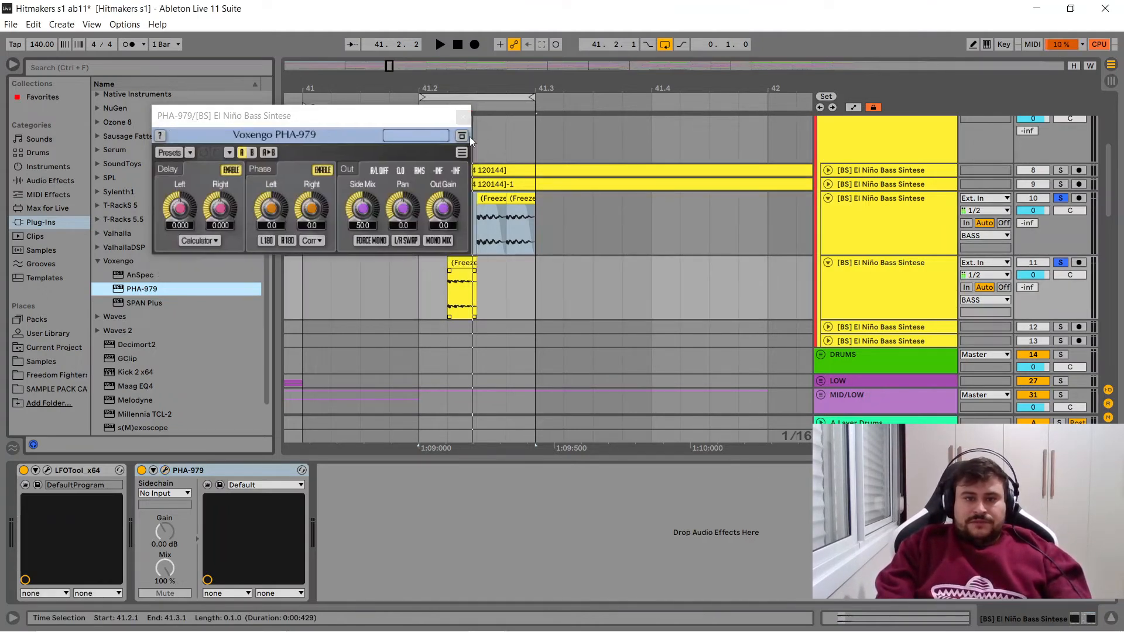
click(454, 265)
click(225, 470)
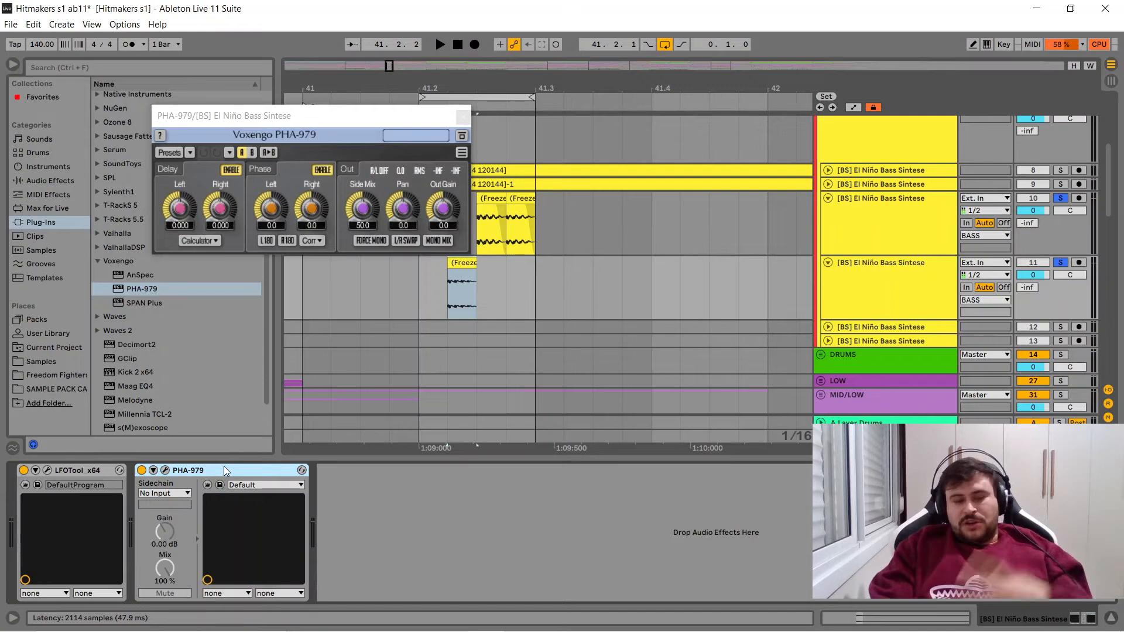
key(Delete)
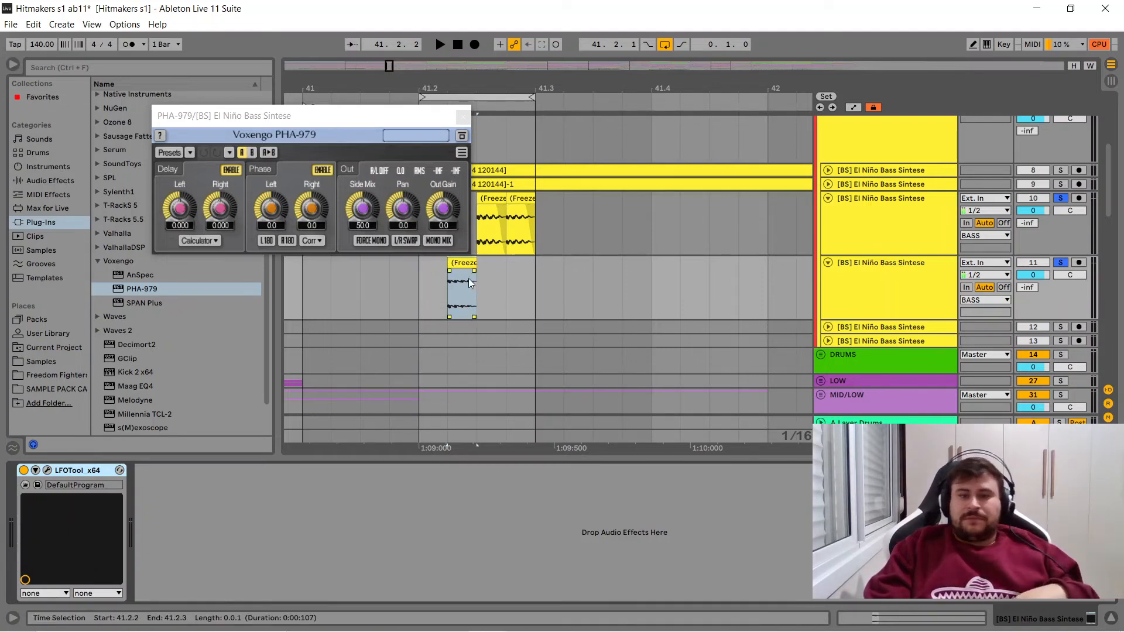
- Close the PHA-979 window, and copy the device from bass track 10 onto bass track 11 after LFOTool
click(492, 228)
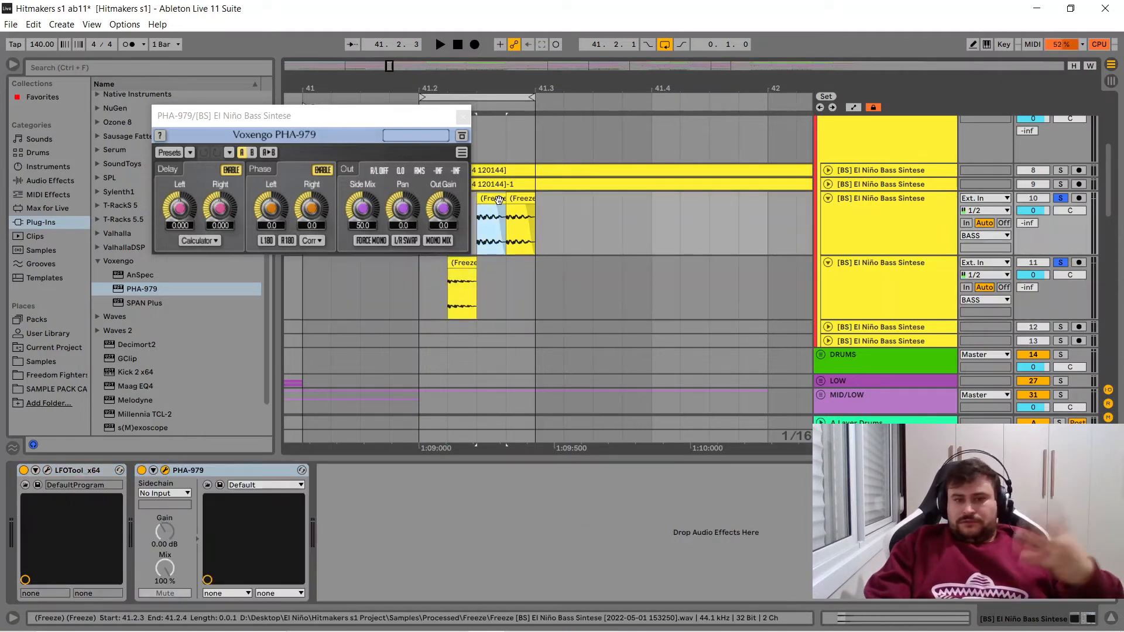
click(463, 117)
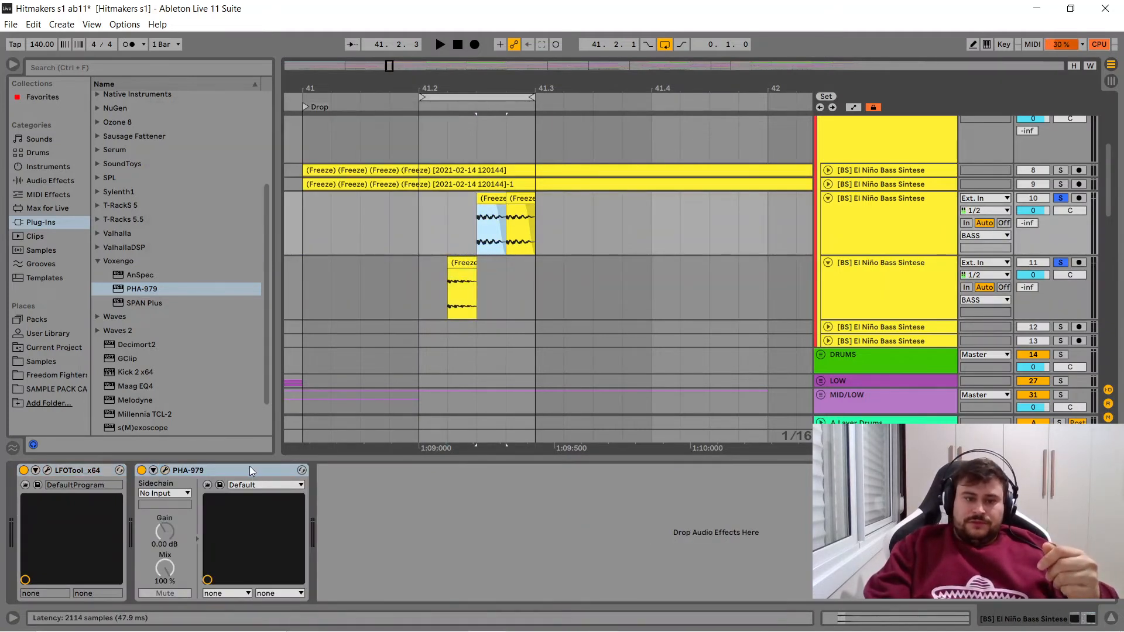
click(461, 263)
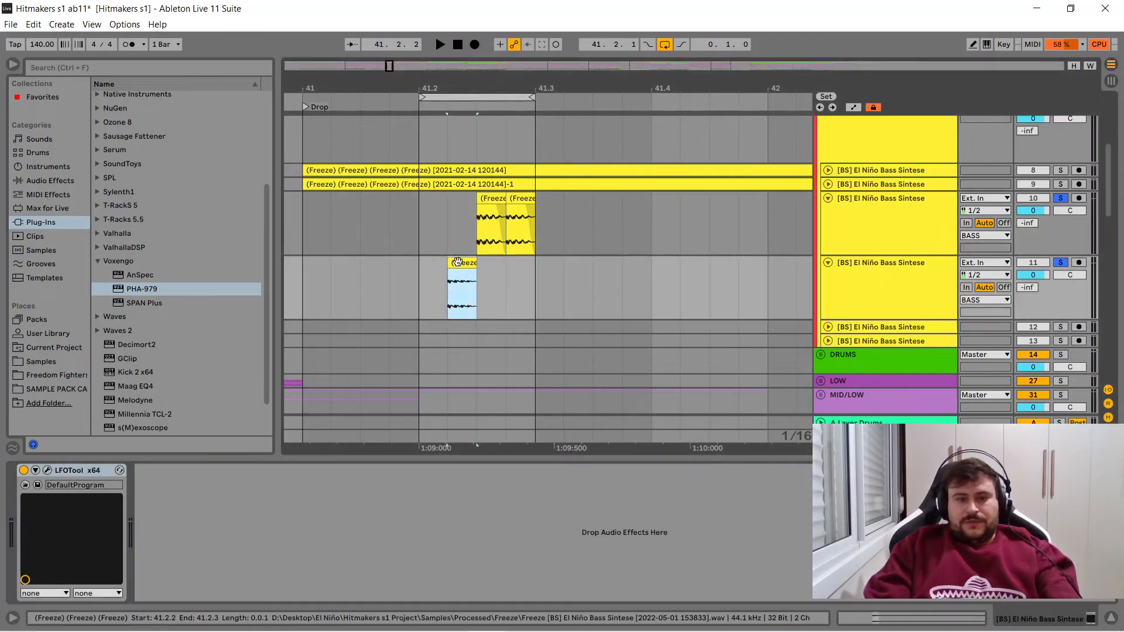
click(368, 537)
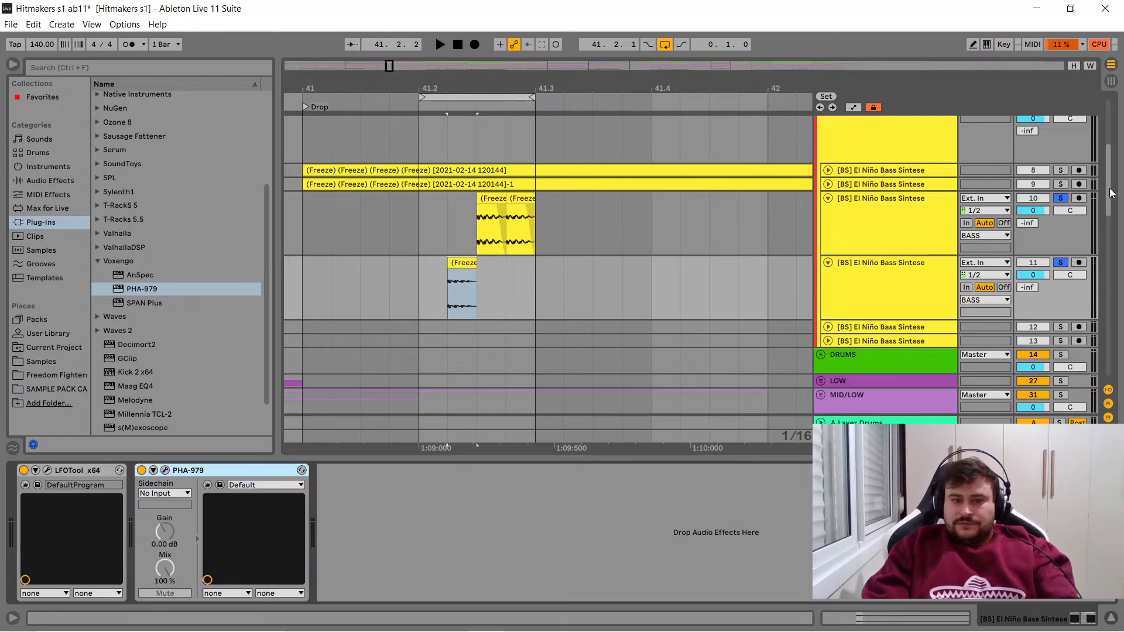
- Unsolo bass track 10, and play the loop through the Master's s(M)exoscope with its waveform display unfrozen
drag(1106, 205, 1104, 180)
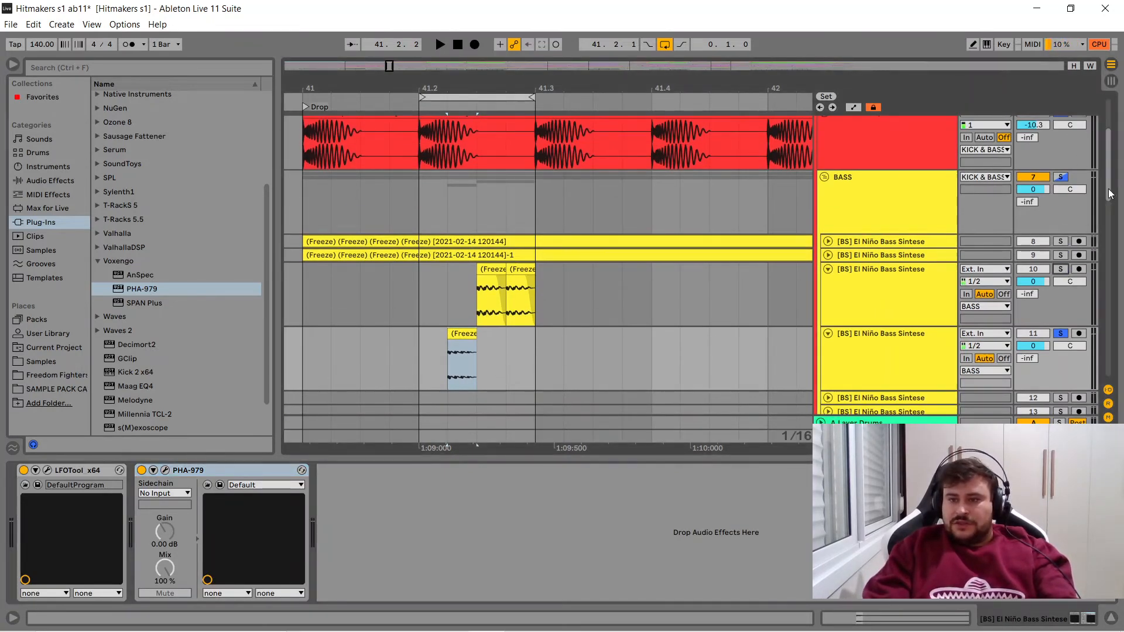
scroll(1108, 217, down, 3)
click(890, 437)
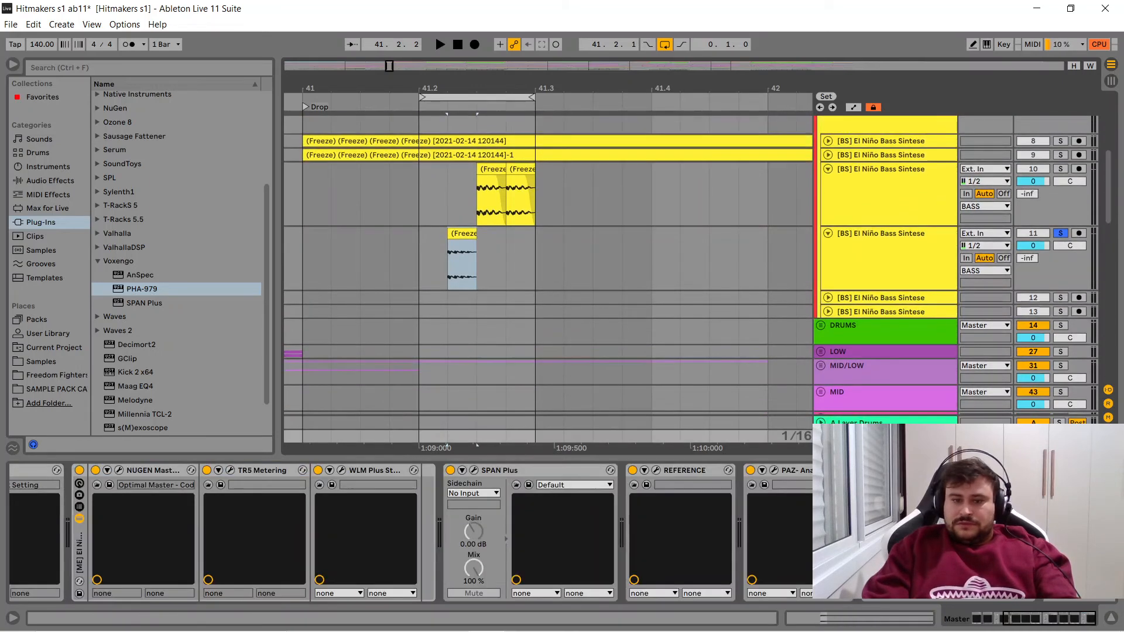
click(892, 470)
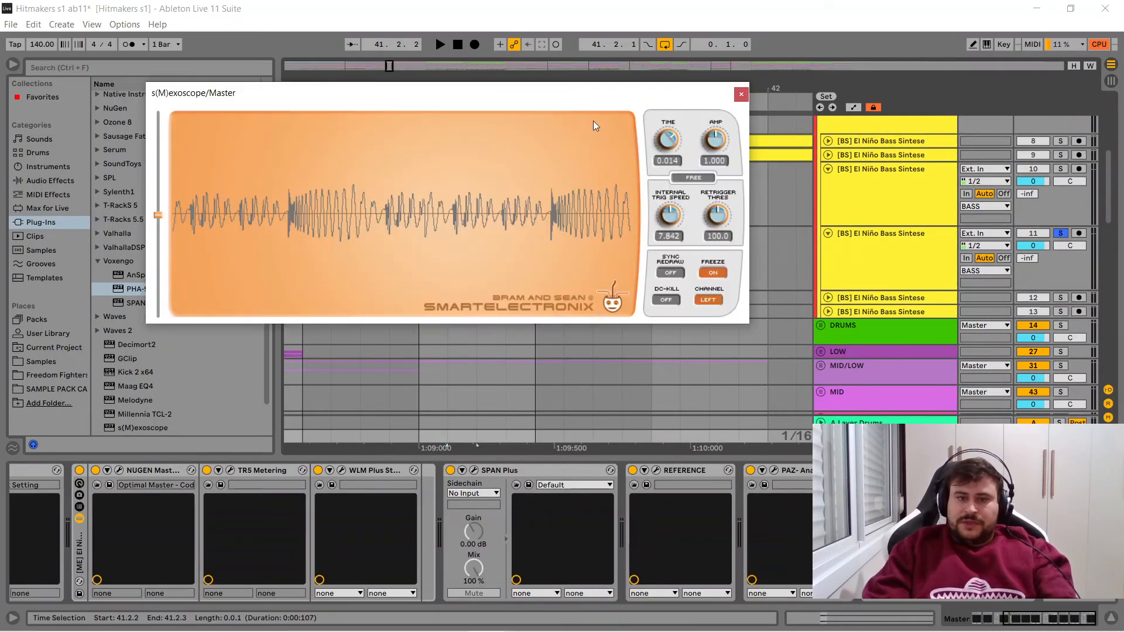
click(713, 272)
drag(517, 101, 847, 122)
key(space)
drag(668, 116, 502, 105)
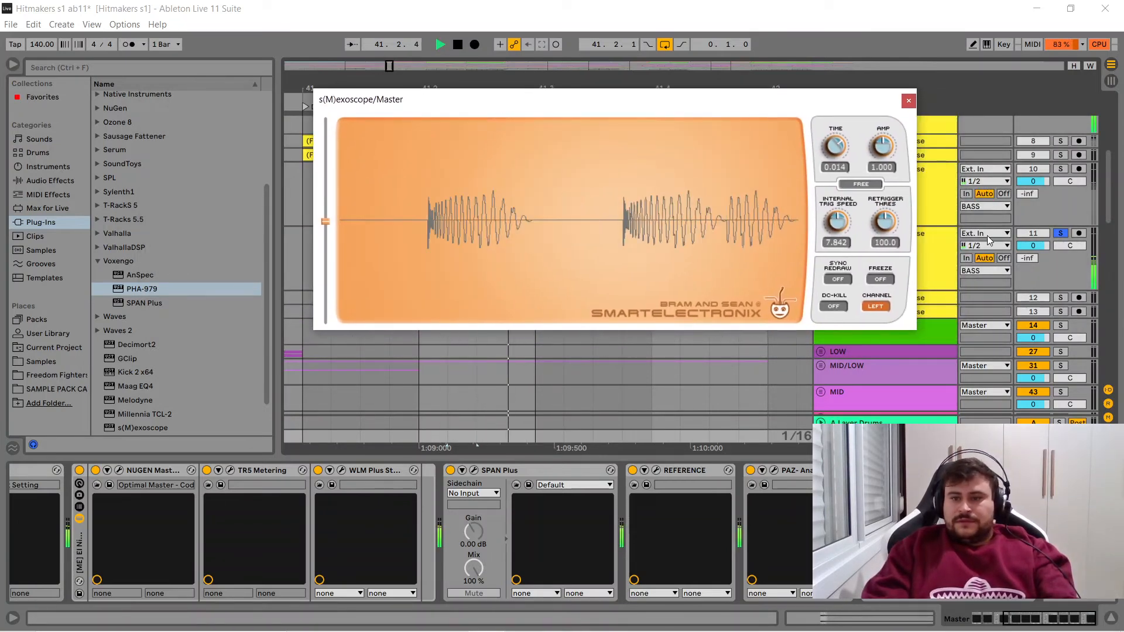
- Sweep the phase of track 11's PHA-979 between 90 and -90 during loop playback, and leave it at -90.0
click(944, 232)
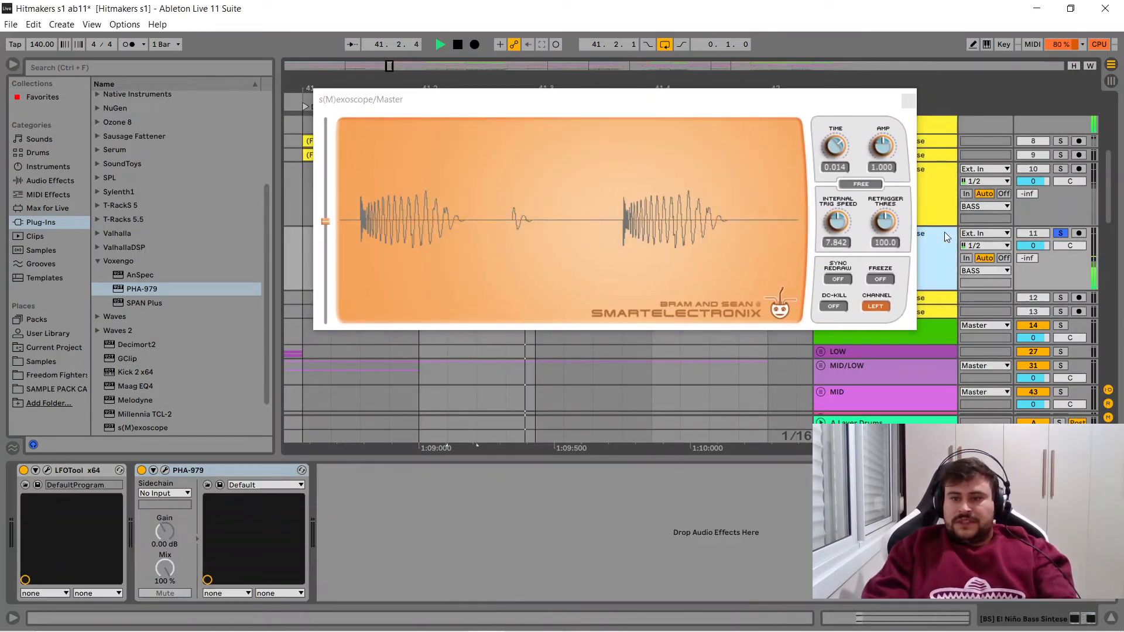
click(165, 471)
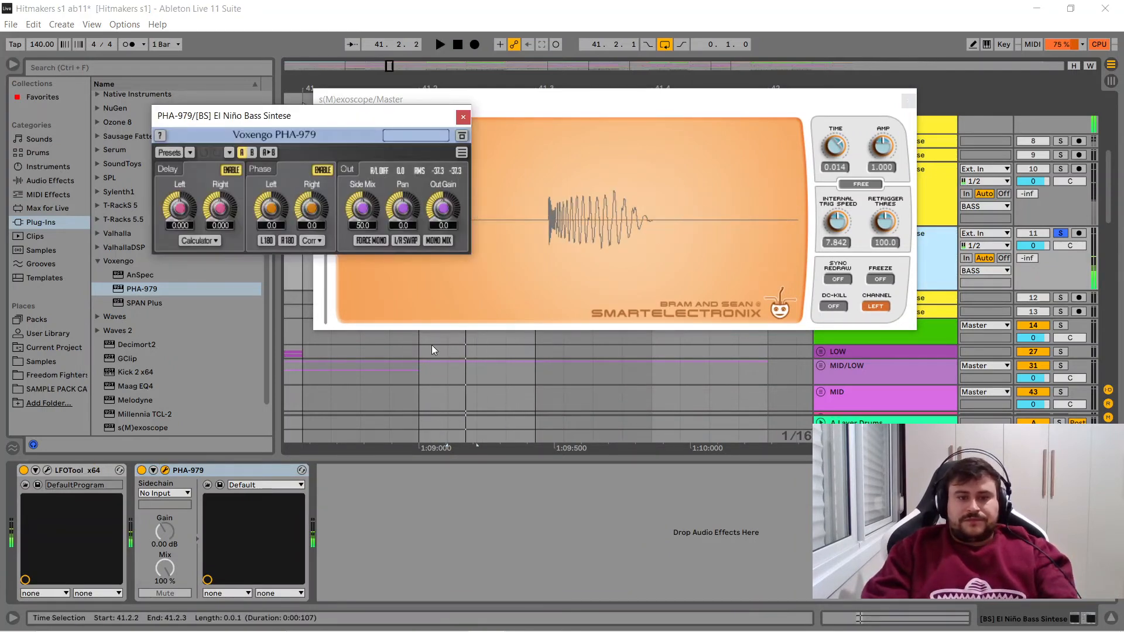
key(space)
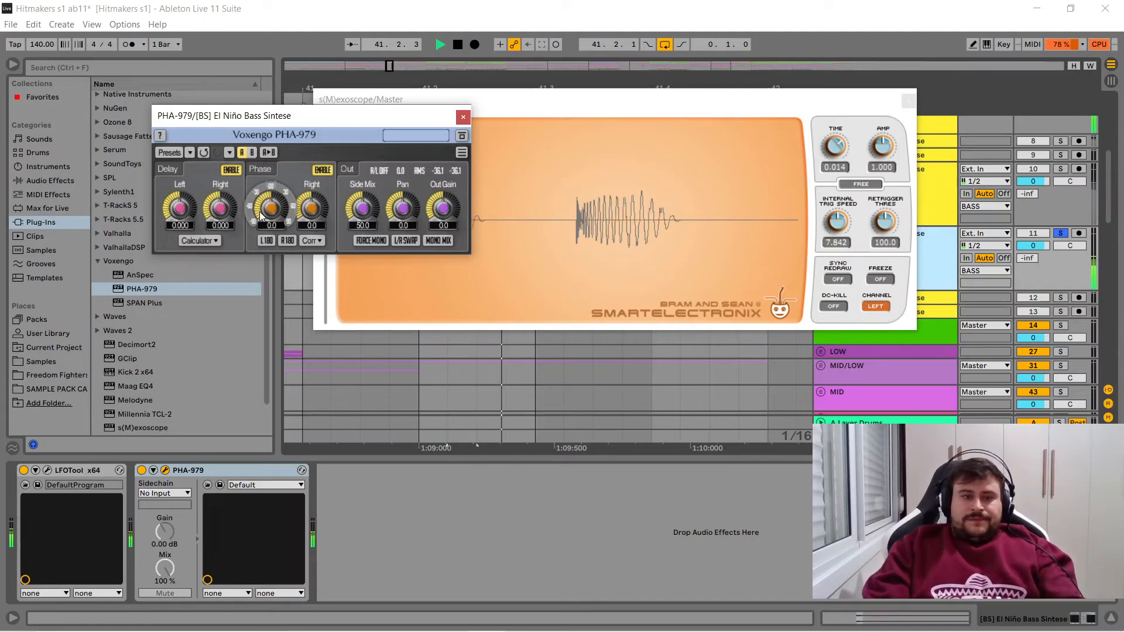
drag(293, 115, 239, 81)
drag(217, 174, 217, 145)
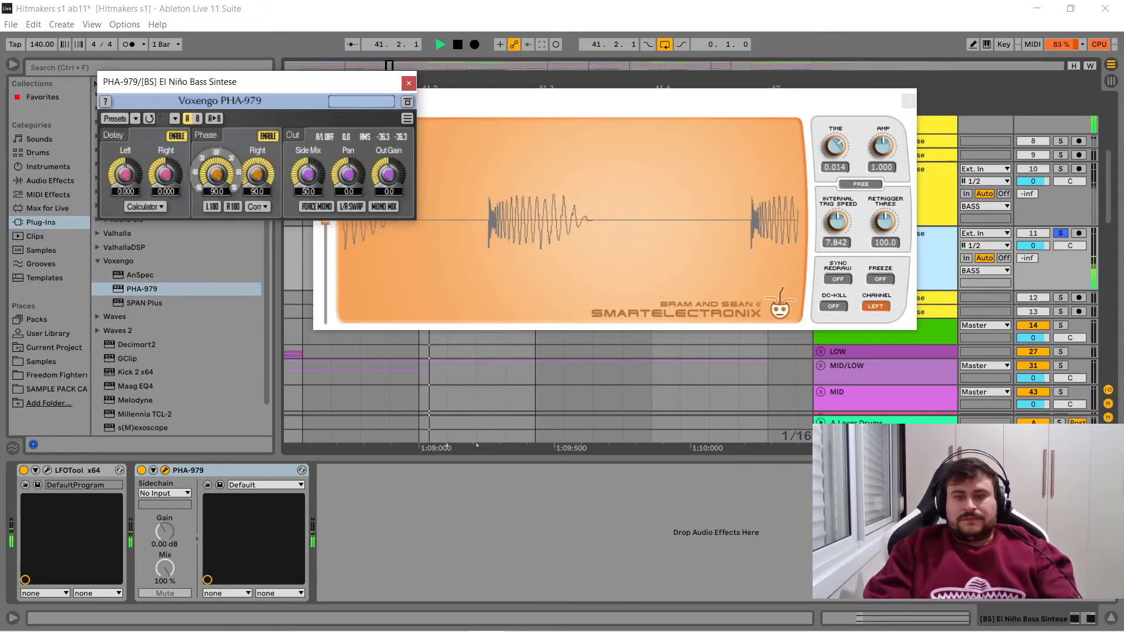
drag(217, 175, 217, 251)
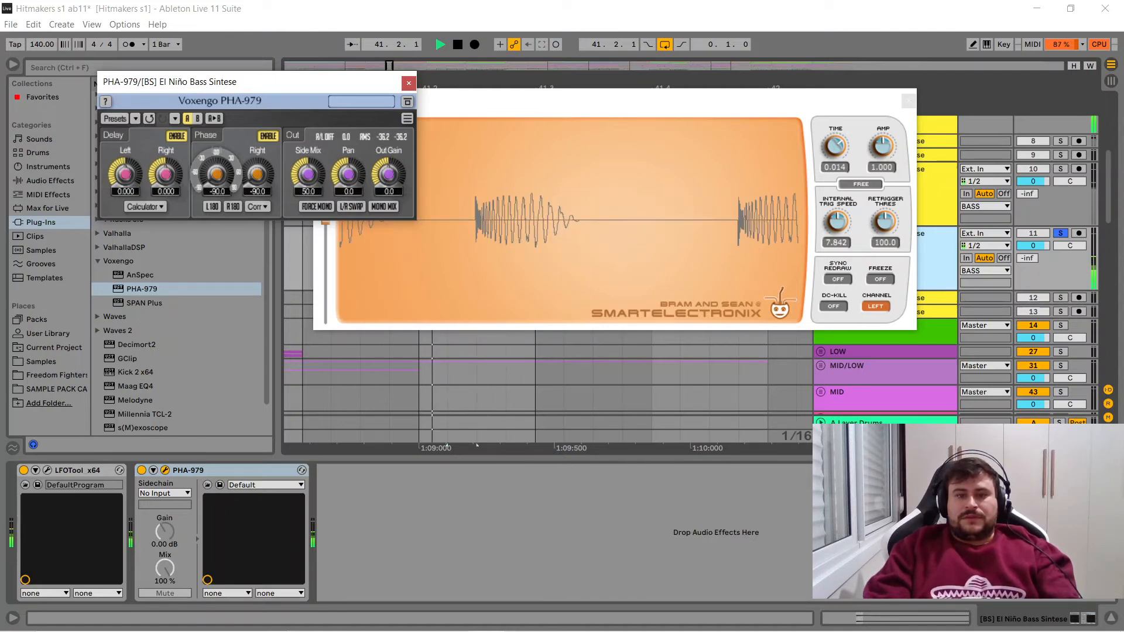
drag(217, 174, 217, 97)
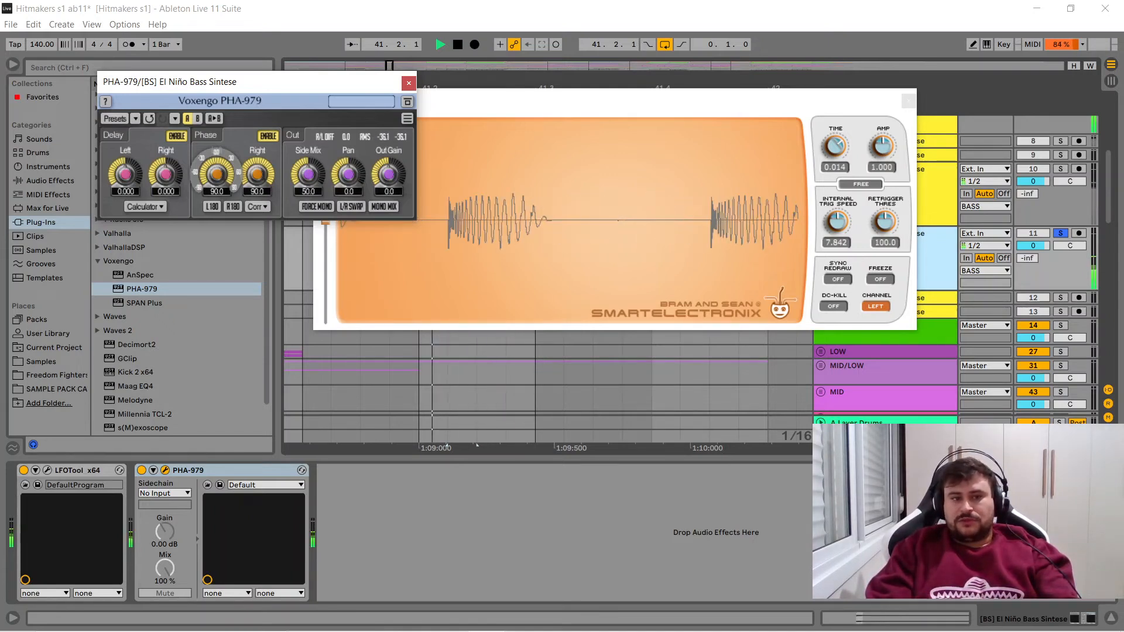
drag(217, 175, 217, 233)
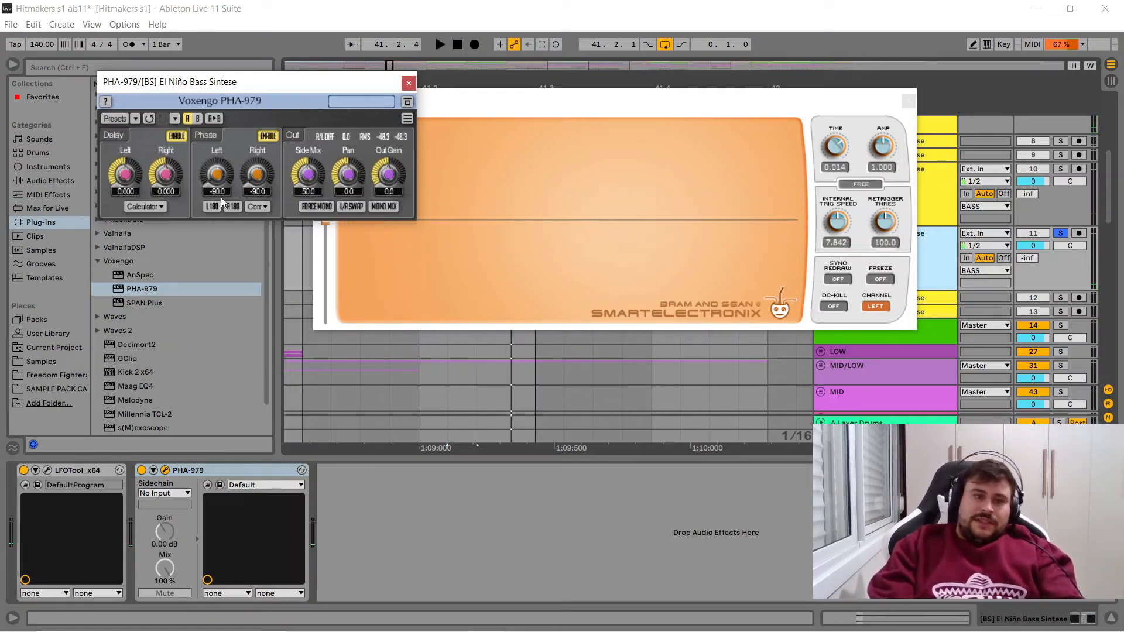
drag(215, 195, 212, 178)
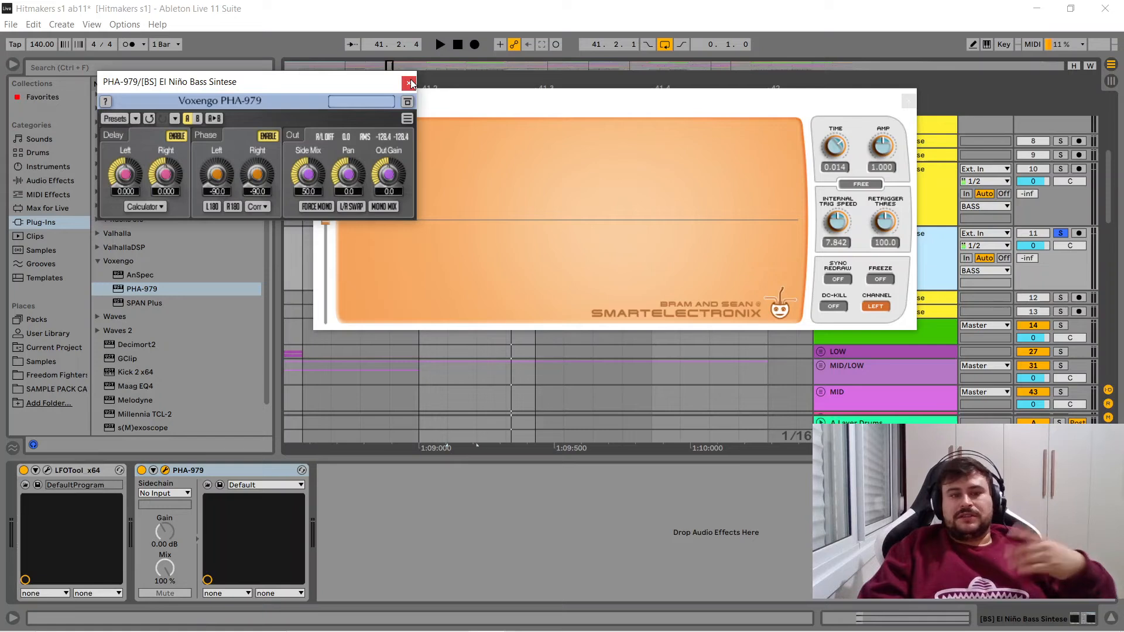
- Close both plug-in windows, and replace the PHA-979 on bass track 10 with a copy of track 11's device
click(409, 84)
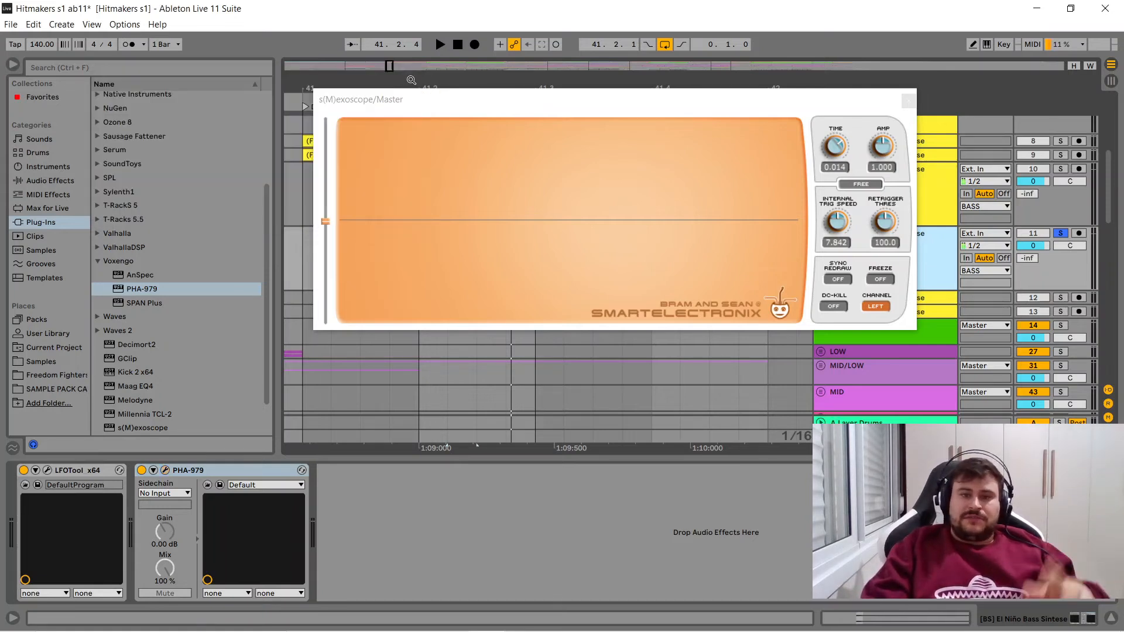
click(909, 95)
click(908, 102)
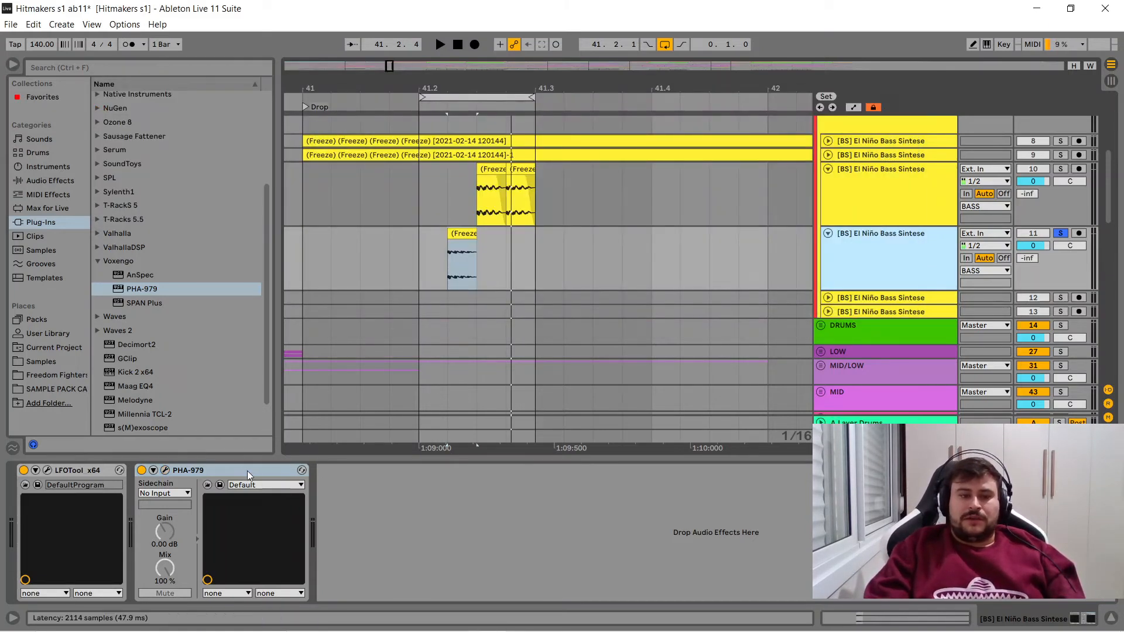
click(484, 169)
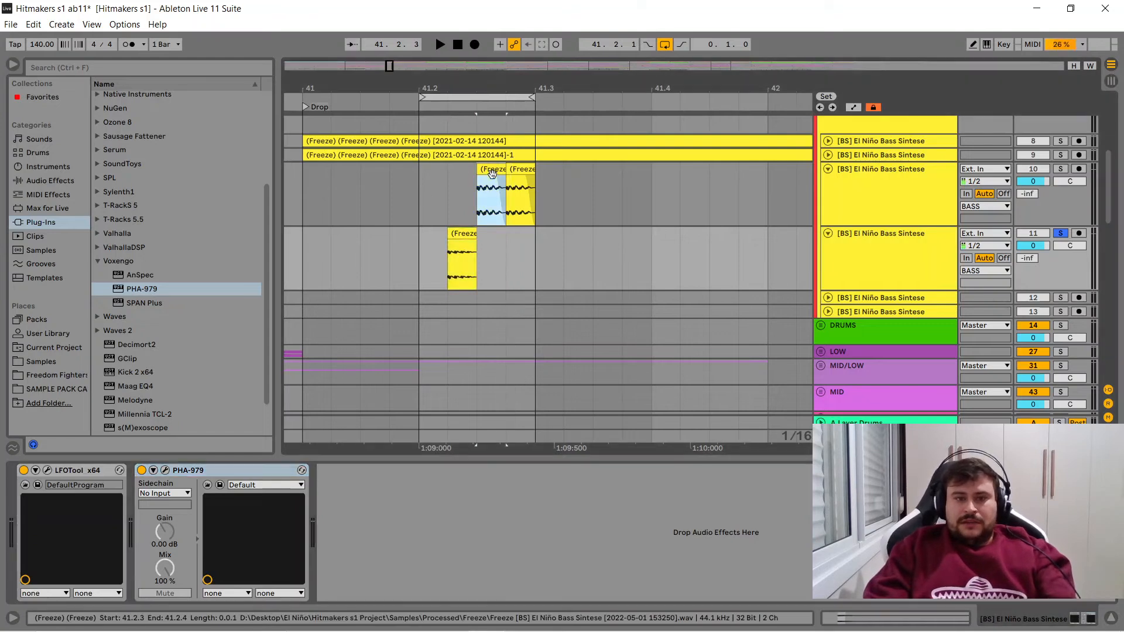
click(293, 522)
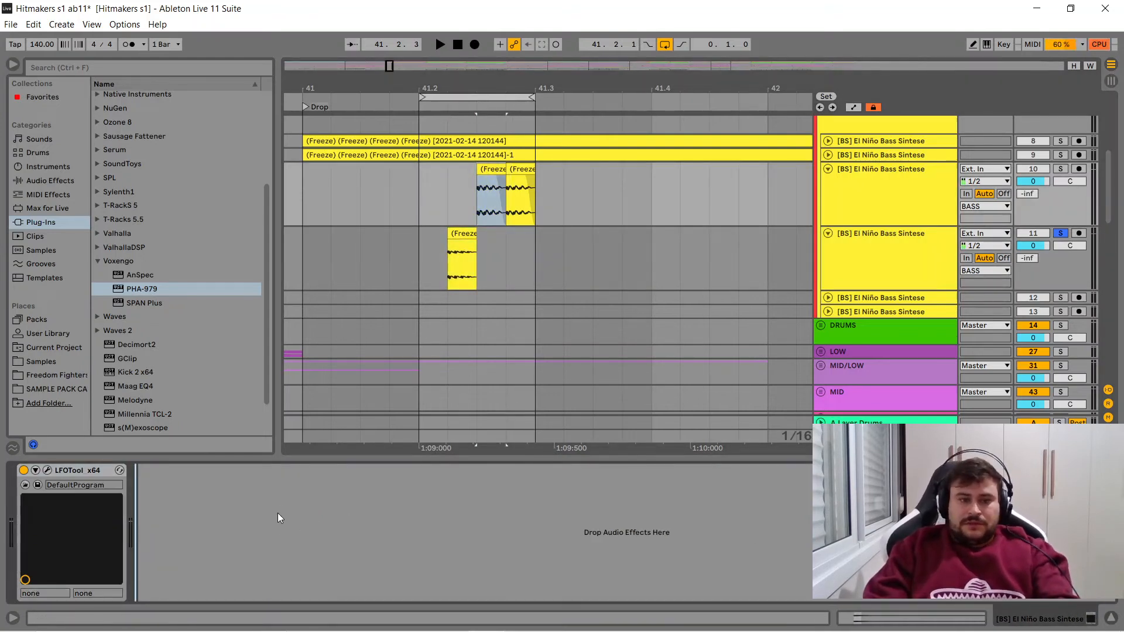
key(ctrl+v)
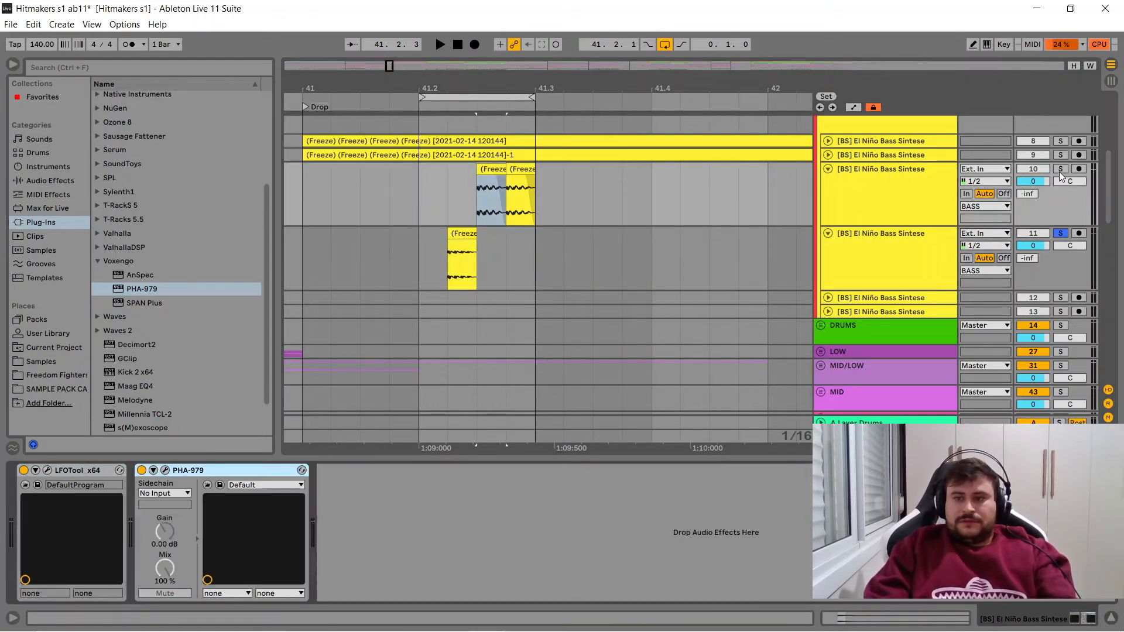
- Solo bass track 10 again, and bypass its PHA-979 while the loop plays into s(M)exoscope
ctrl+click(1060, 172)
click(866, 437)
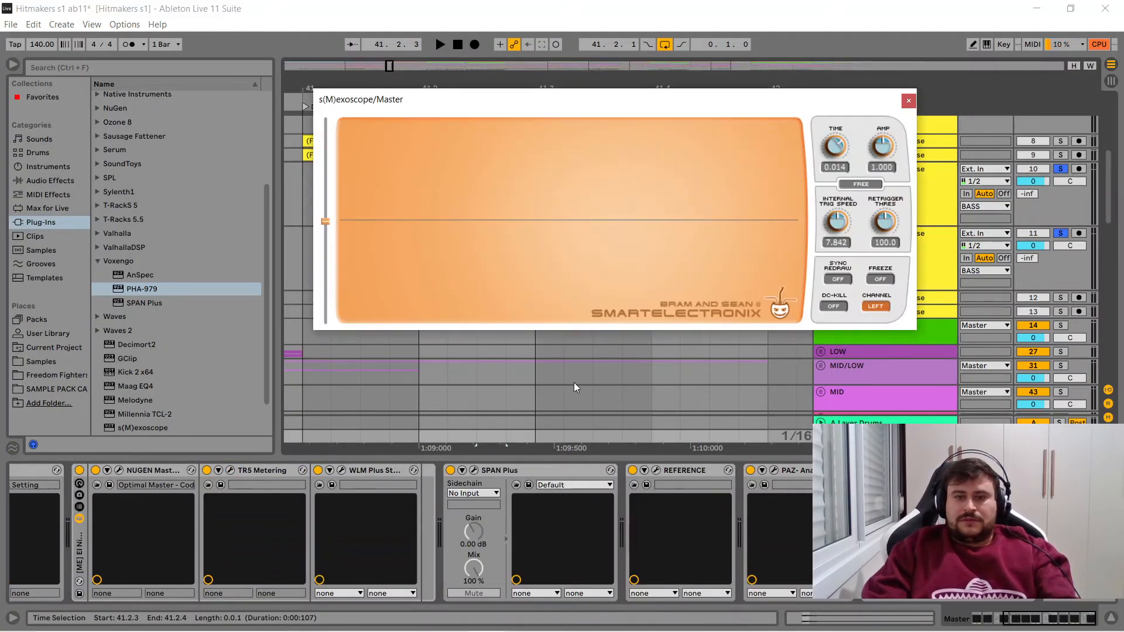
key(space)
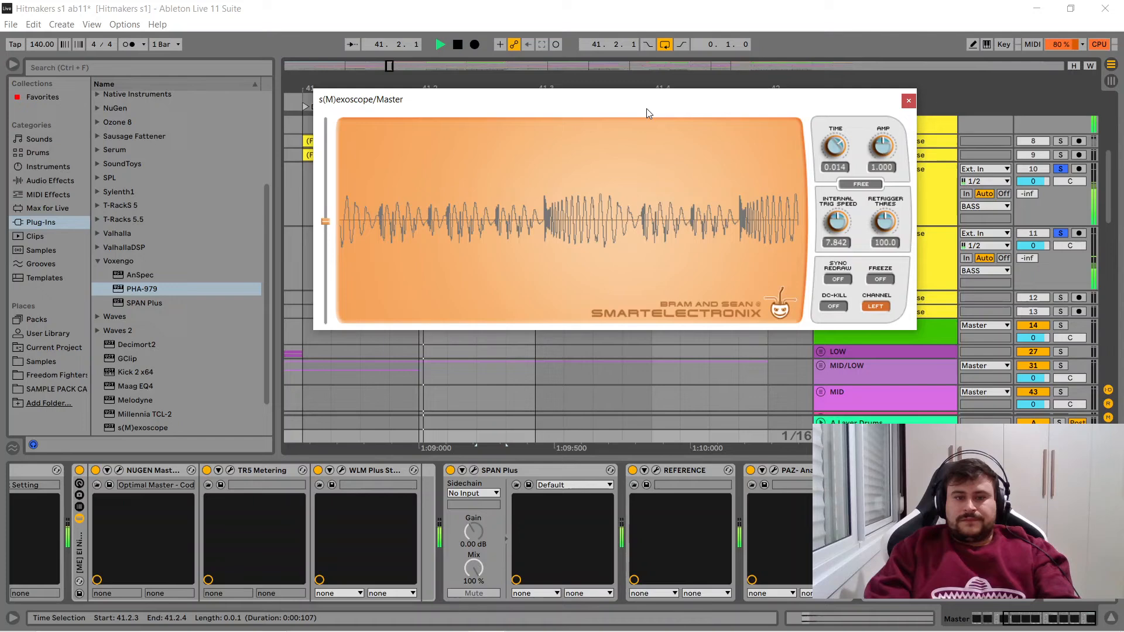
drag(646, 108, 617, 244)
click(872, 178)
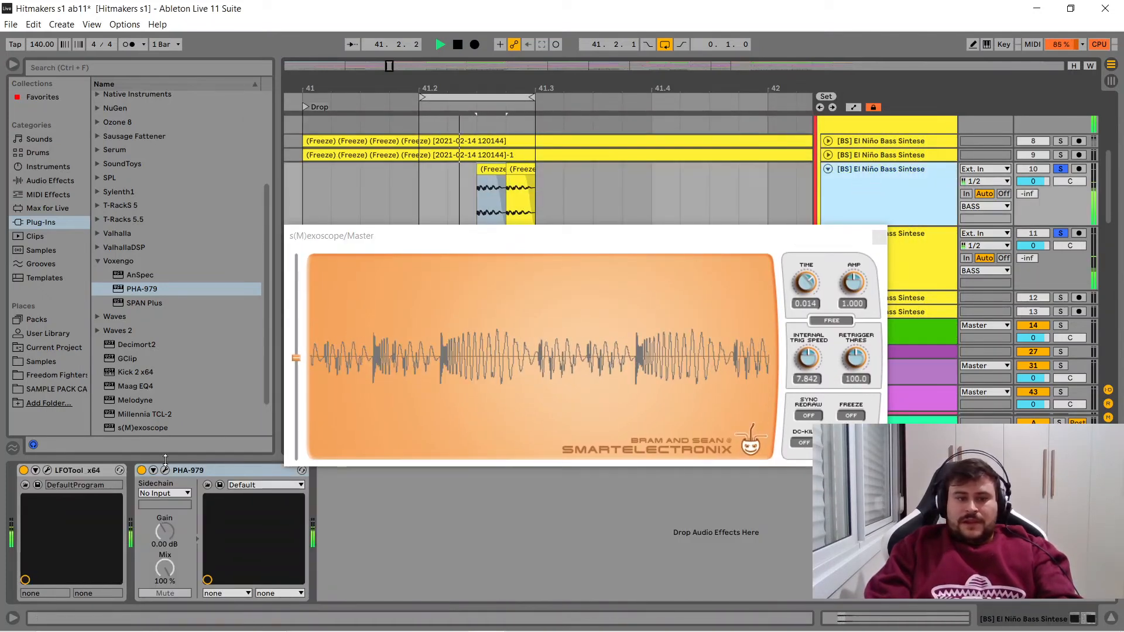
click(142, 471)
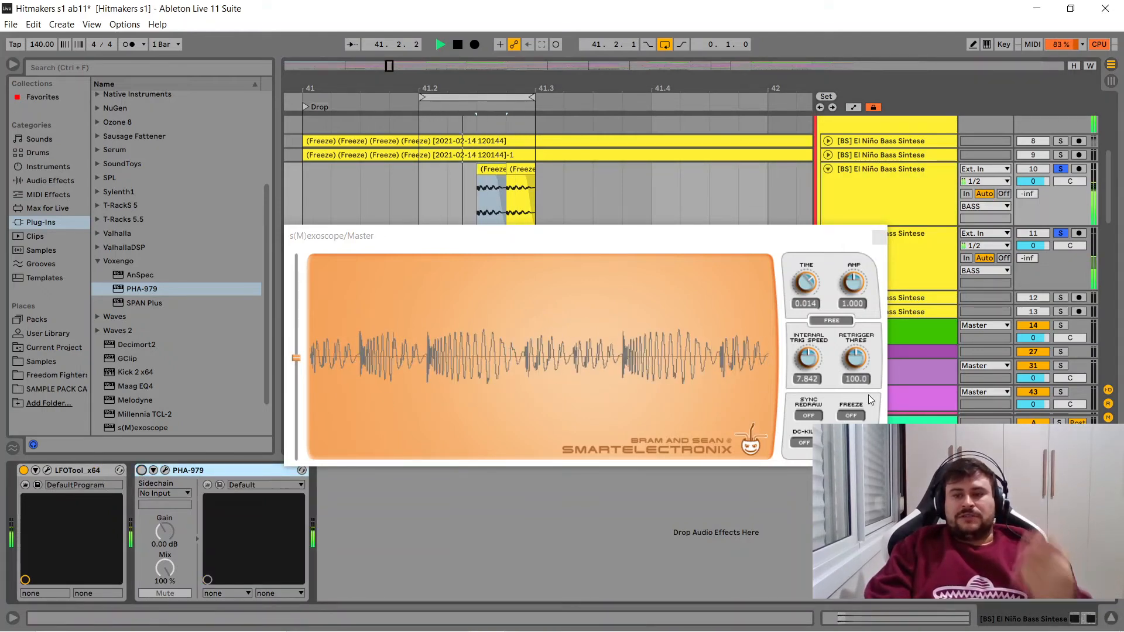
- Unsolo bass track 11, compare bass track 10's PHA-979 bypassed and active during playback, and leave it active with playback stopped
click(1065, 236)
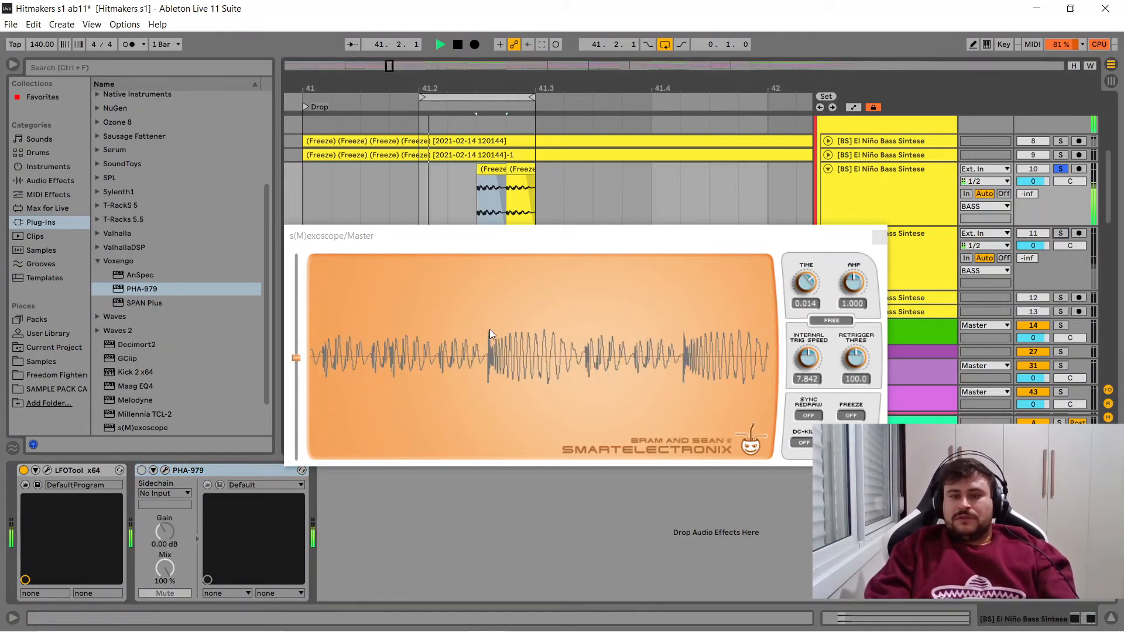
click(141, 471)
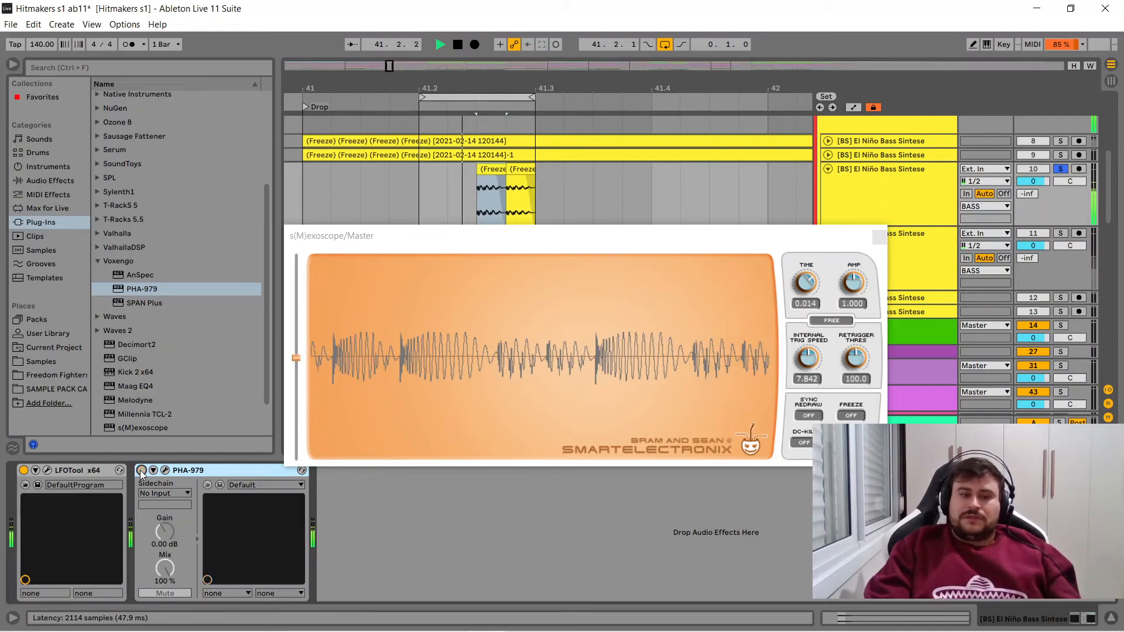
click(141, 471)
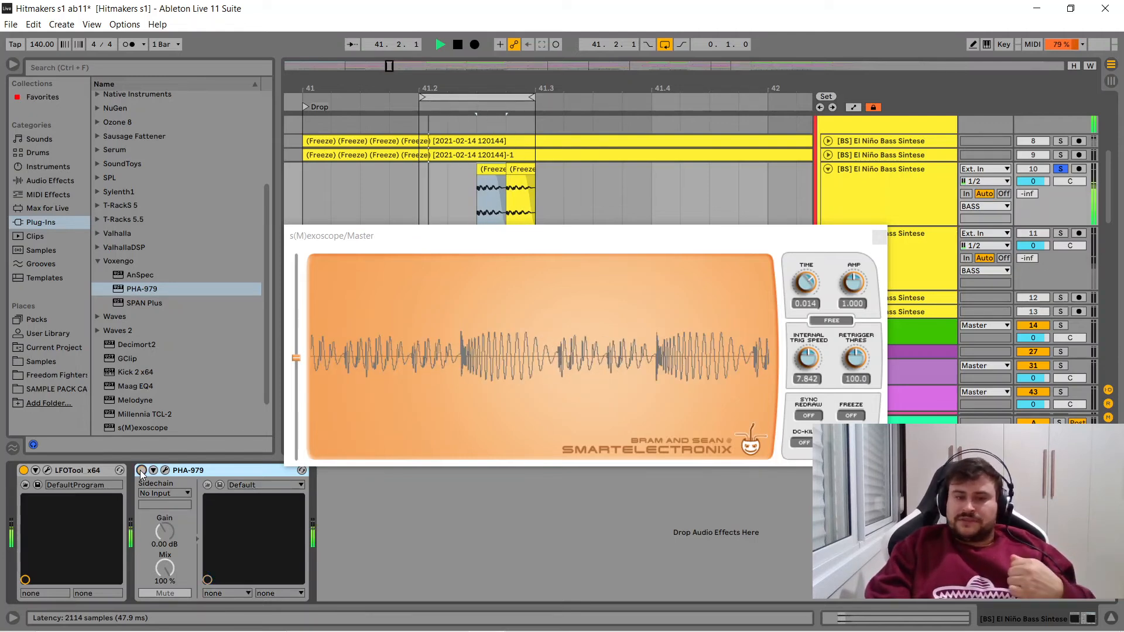
click(141, 471)
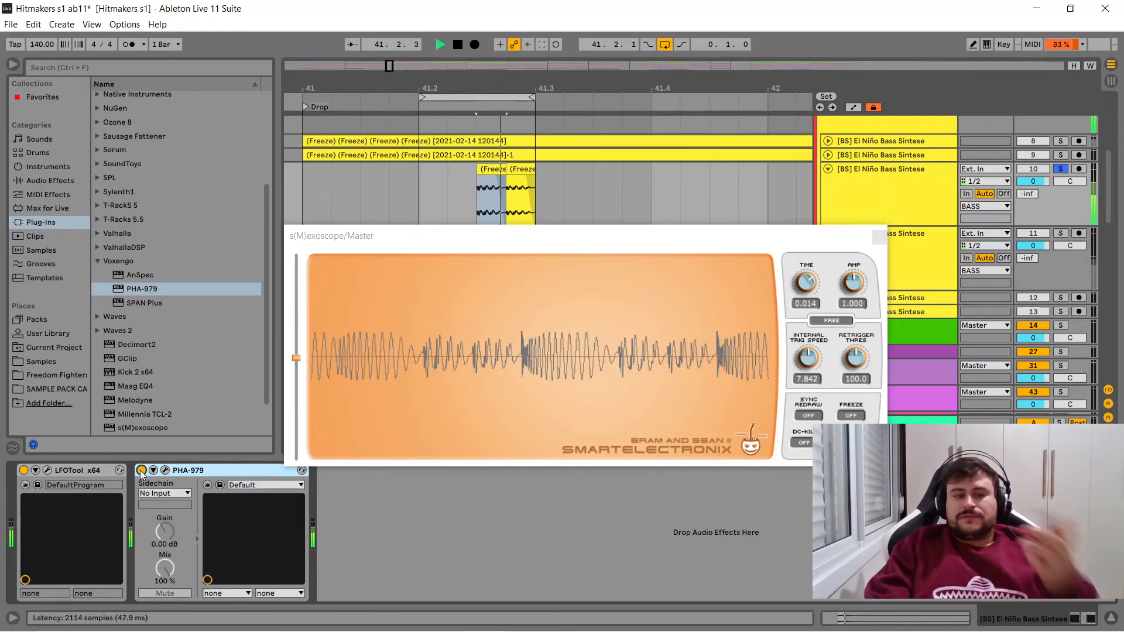
click(880, 237)
key(space)
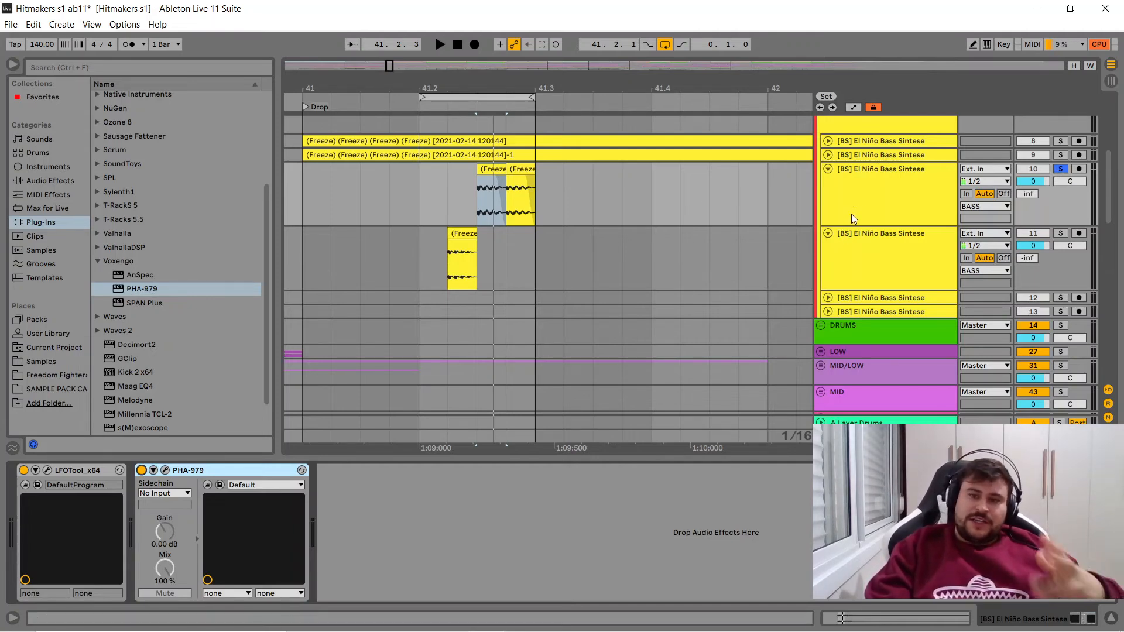
- Delete the two demonstration bass tracks, numbers 10 and 11, from the BASS group
click(883, 185)
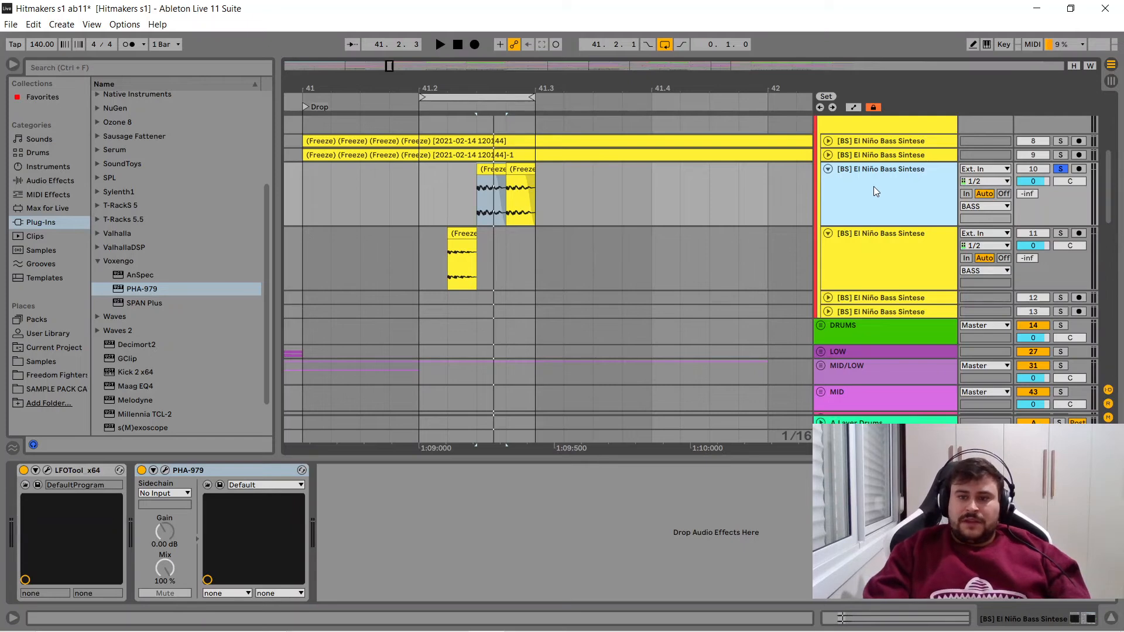
key(Delete)
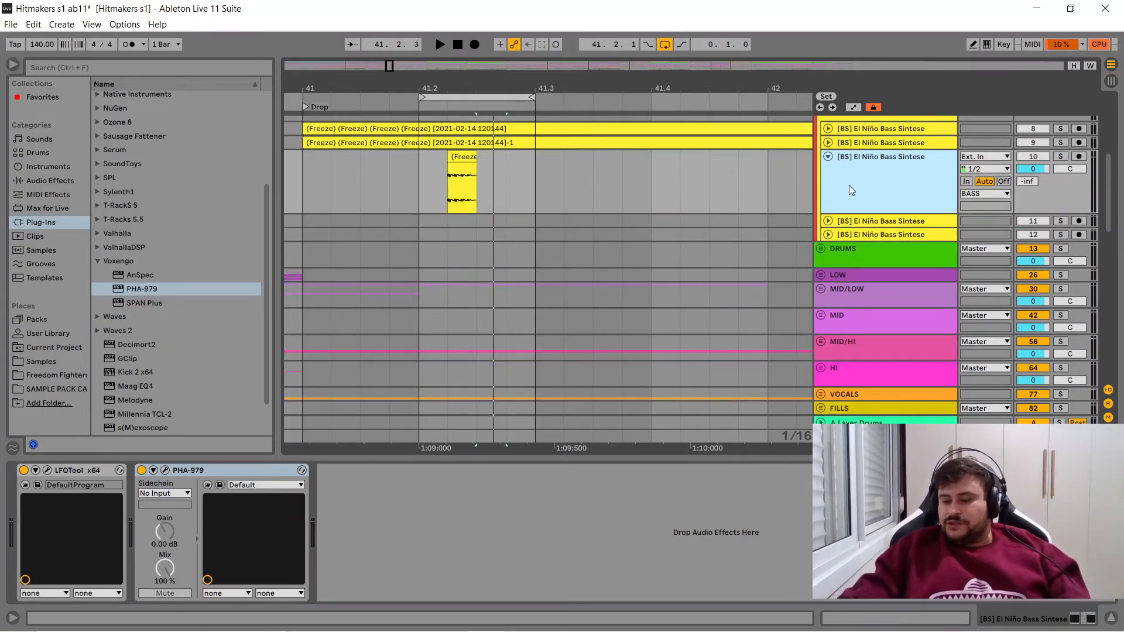
key(Delete)
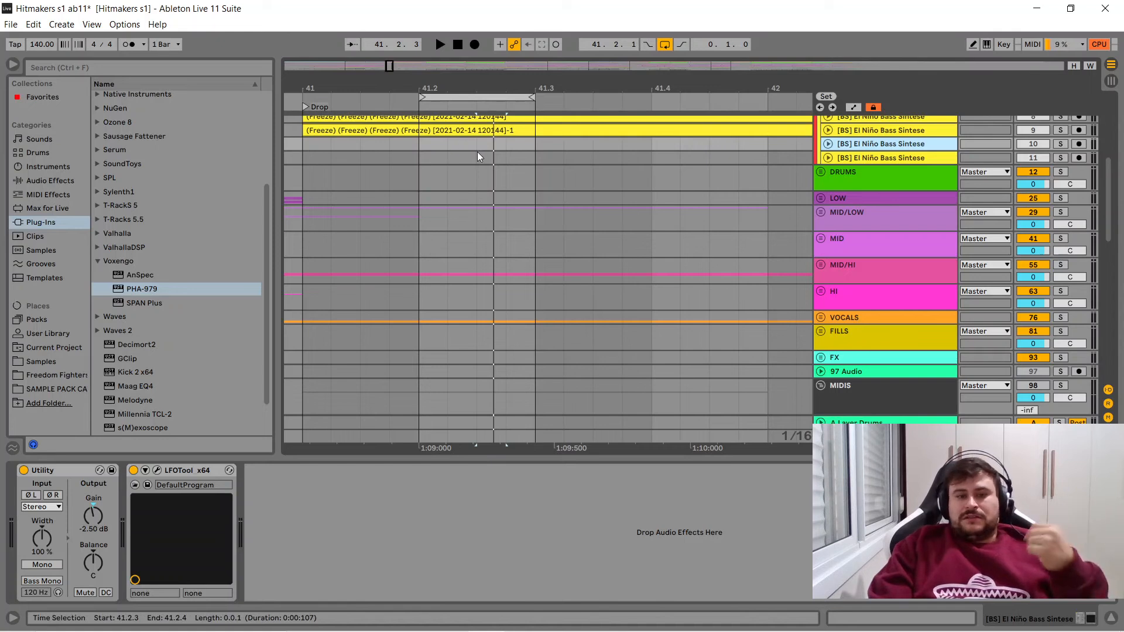
- Loop the 15-bar bass clip on track 9 from 41.1.1, and collapse the kick track and the BASS group
click(465, 128)
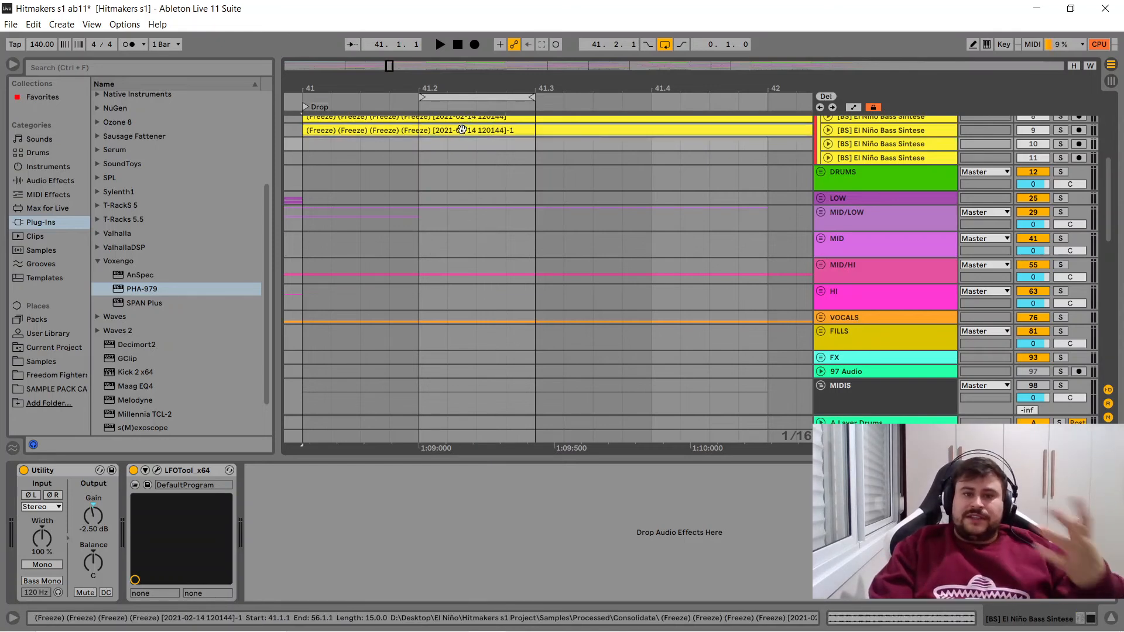
drag(470, 81, 410, 16)
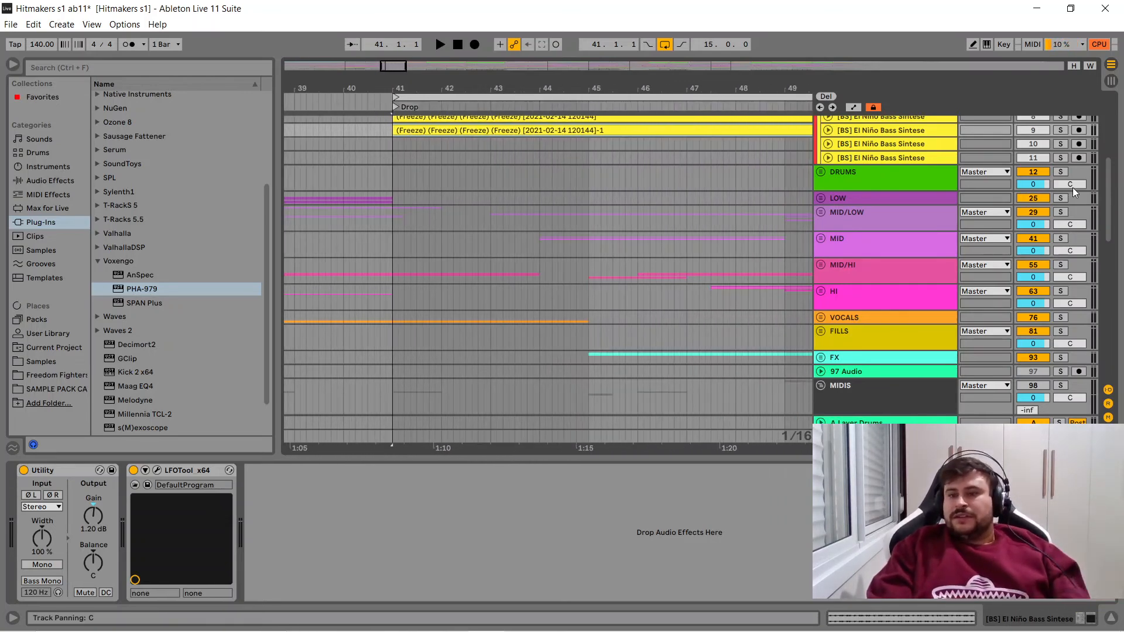
drag(1108, 194, 1104, 160)
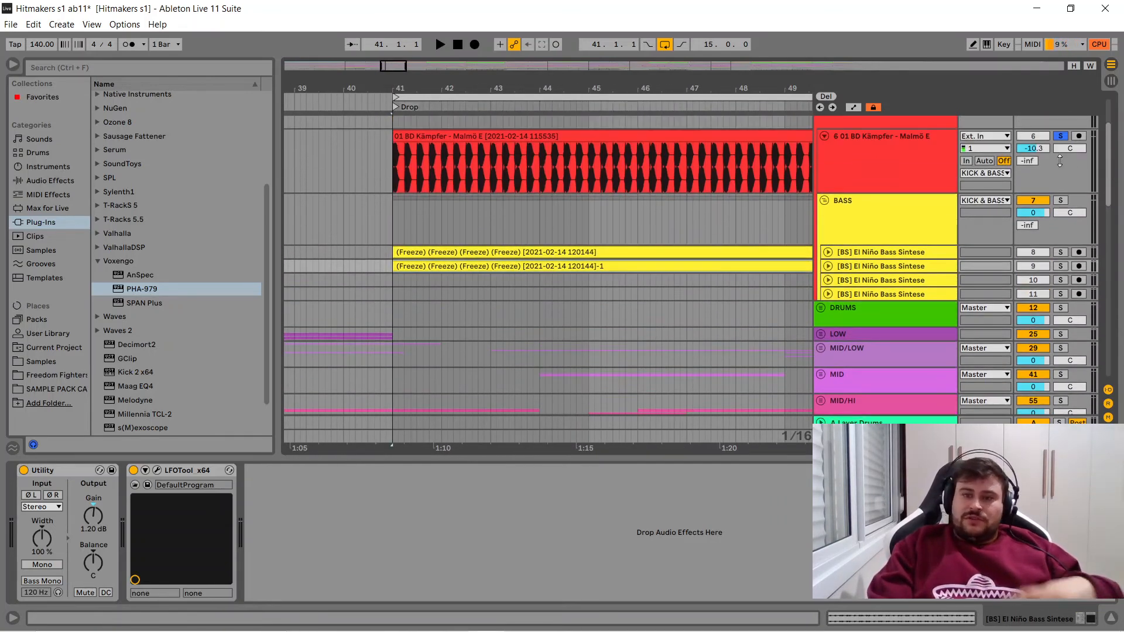
click(825, 137)
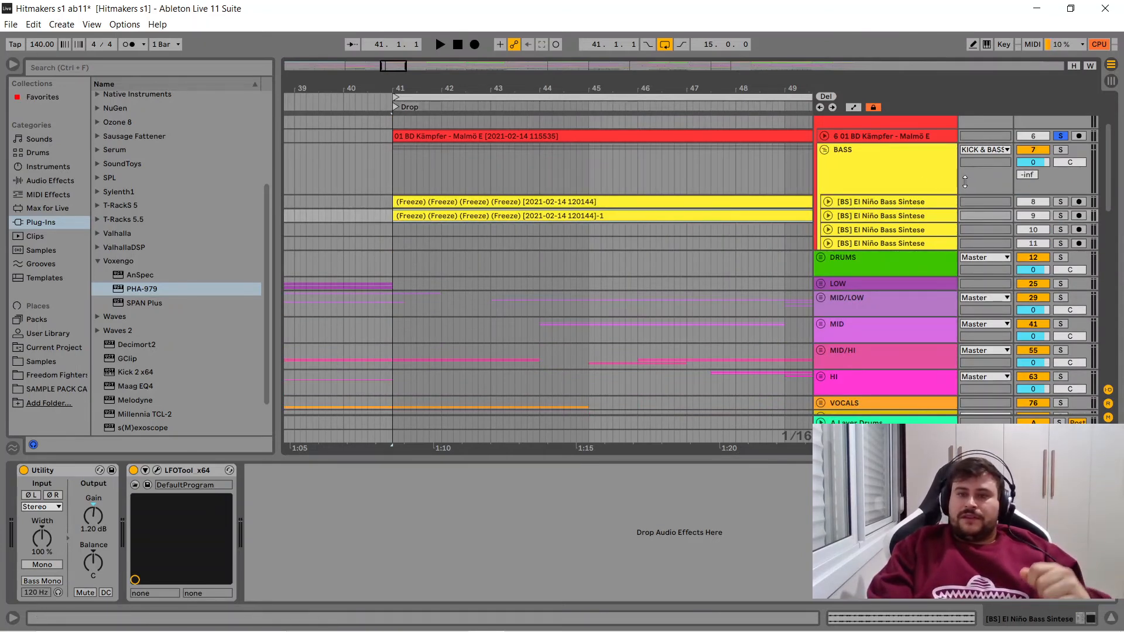
click(837, 158)
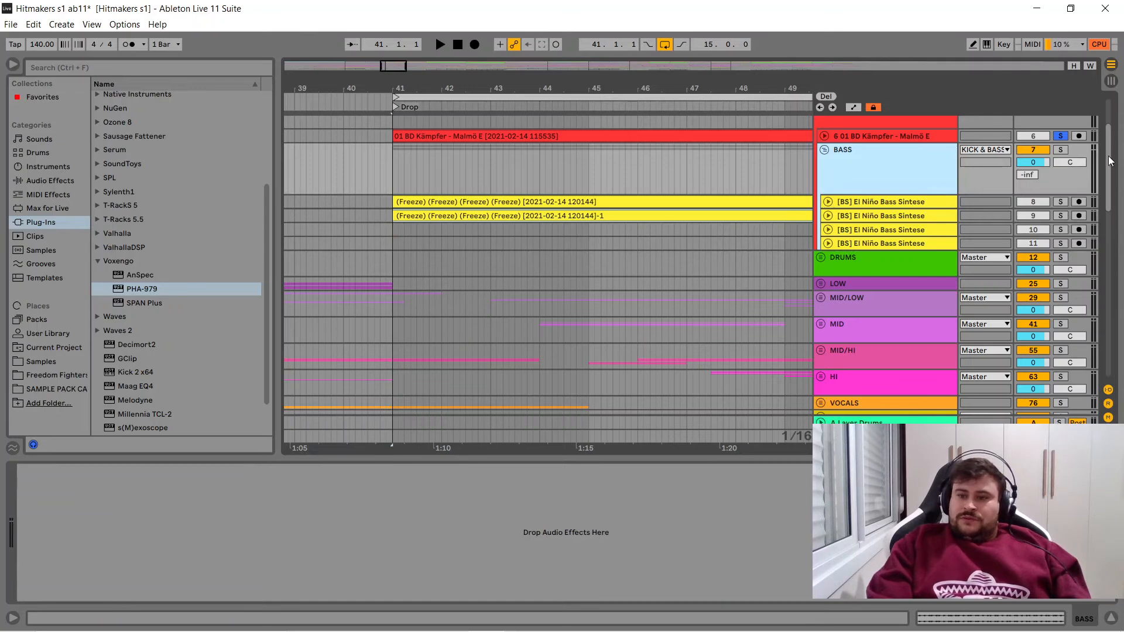
scroll(832, 242, up, 3)
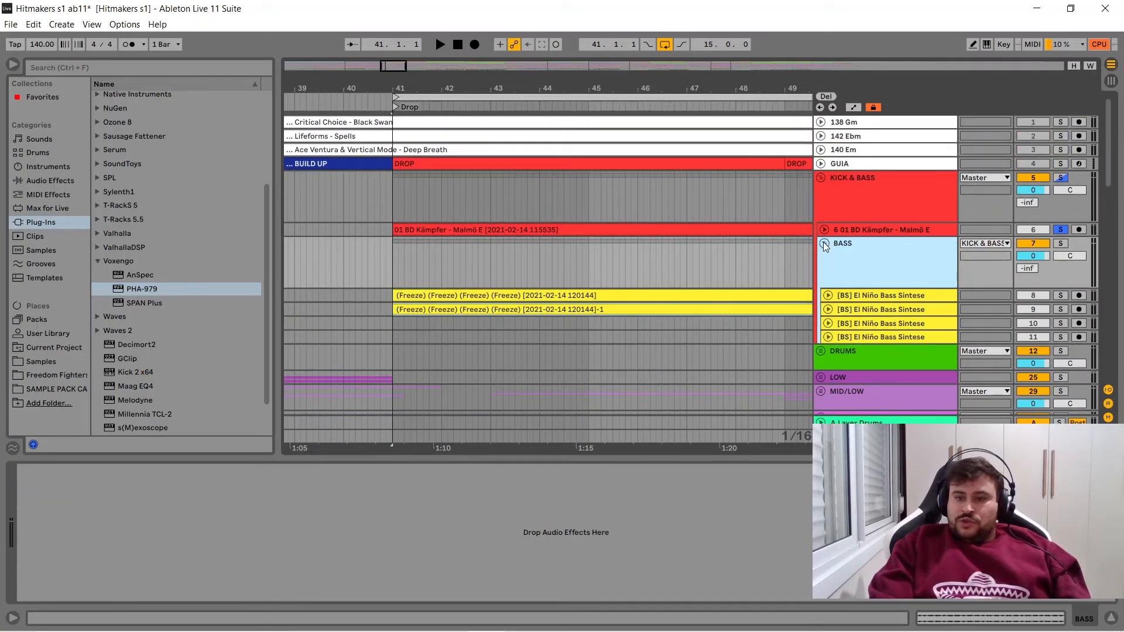
click(825, 244)
- Inspect the device chains of the KICK & BASS, DRUMS and LOW groups, including the DRUMS FabFilter Pro-Q 2 curve
click(842, 191)
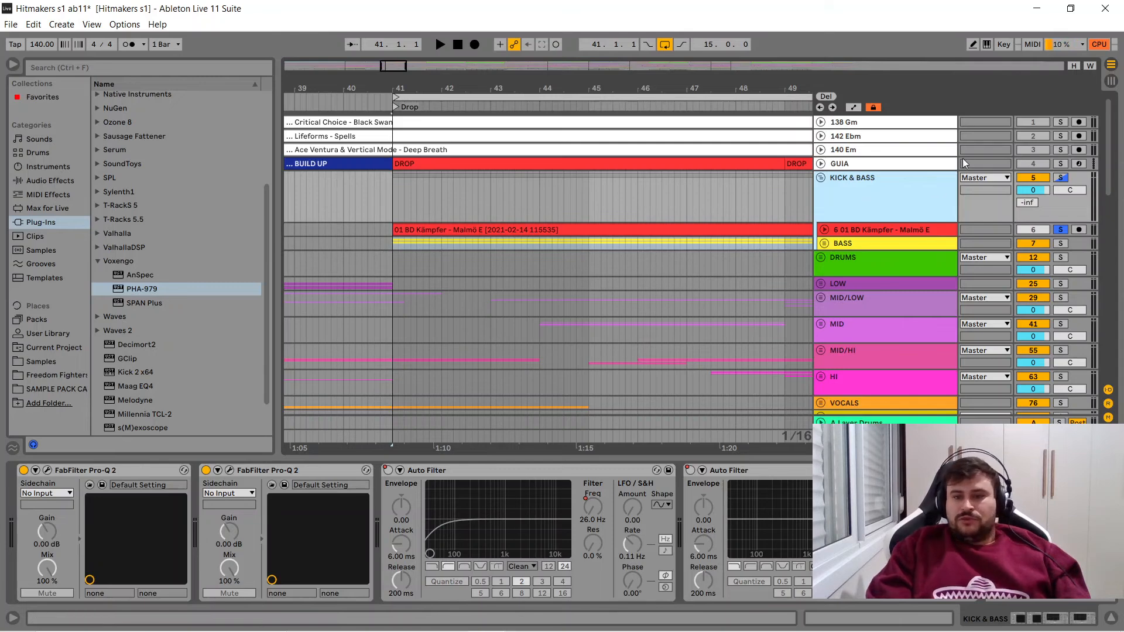
click(861, 261)
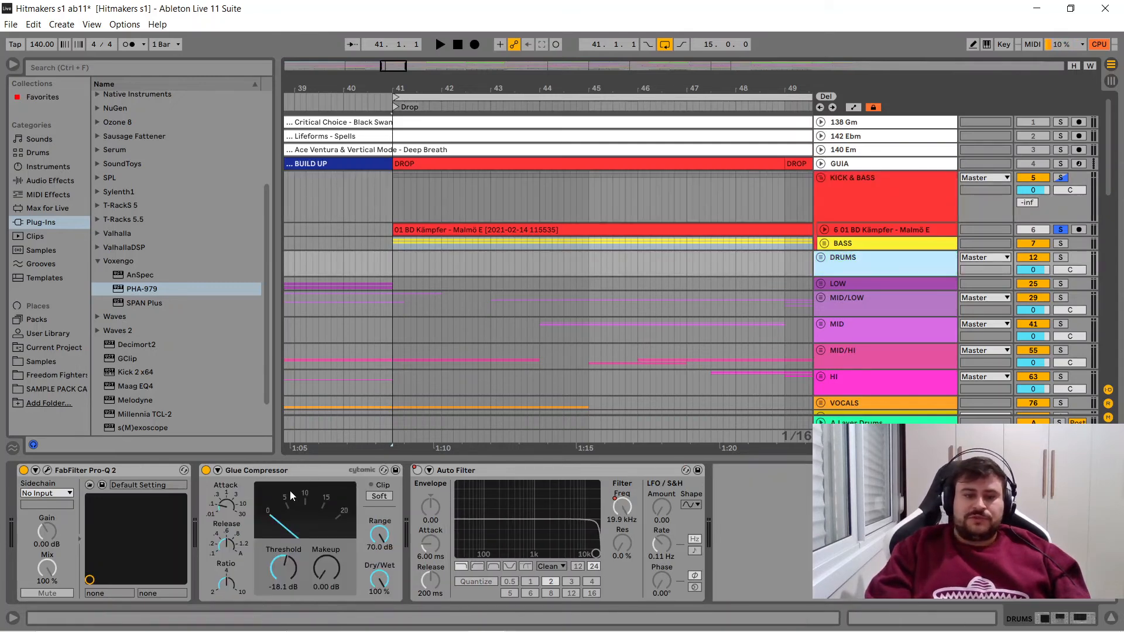
click(47, 470)
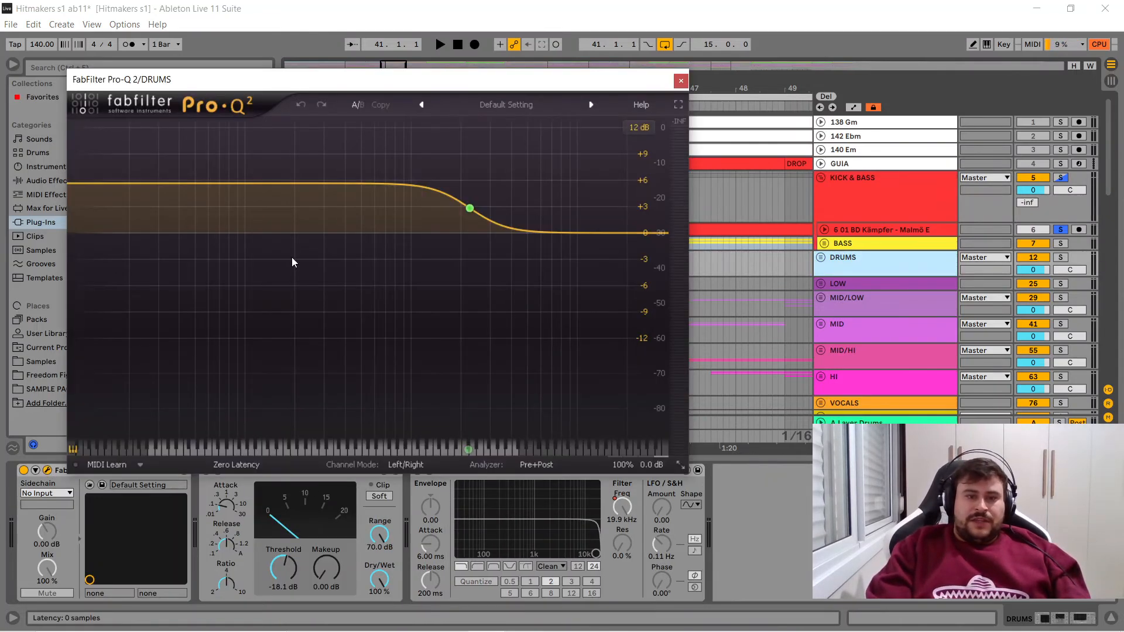
click(681, 81)
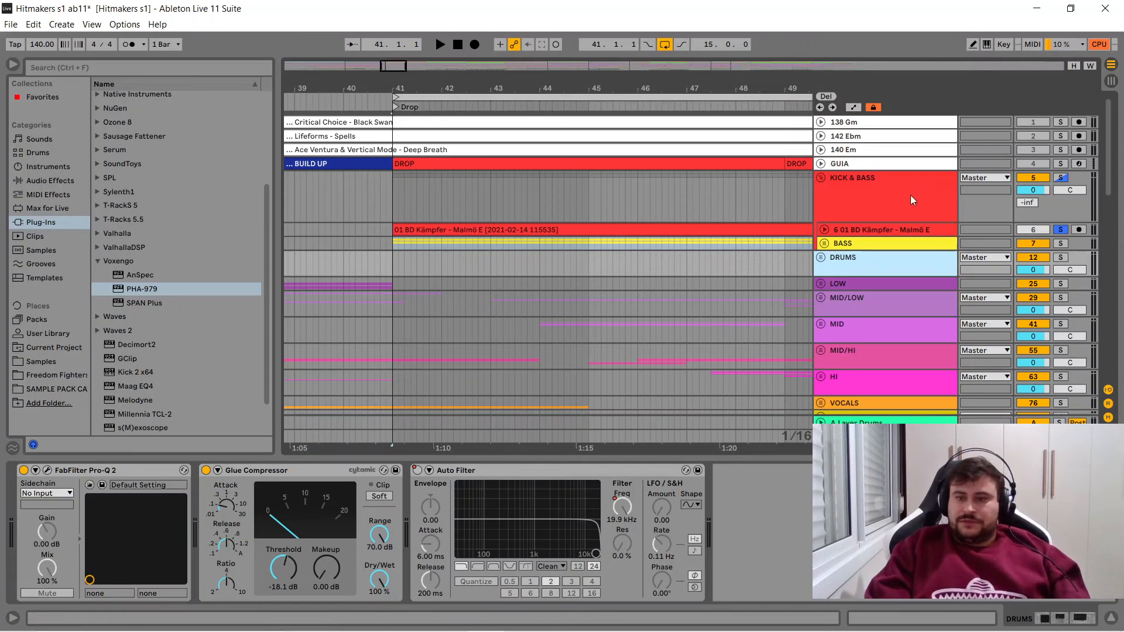
click(863, 282)
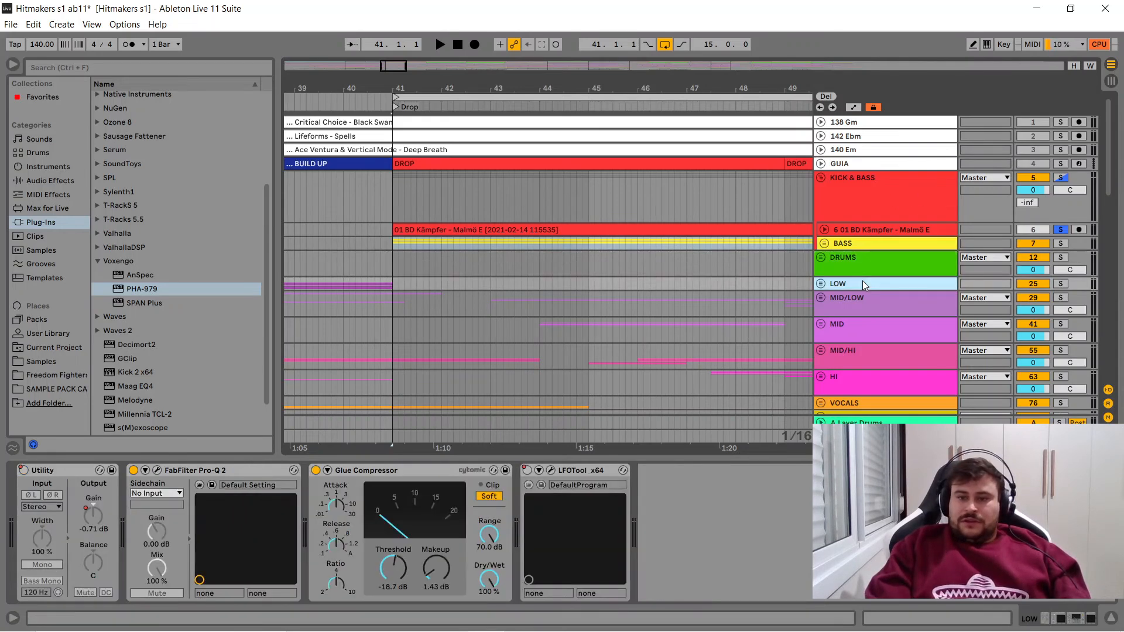
- Activate the 26.0 Hz high-pass Auto Filter on the KICK & BASS group, and expand its sidechain section
click(870, 180)
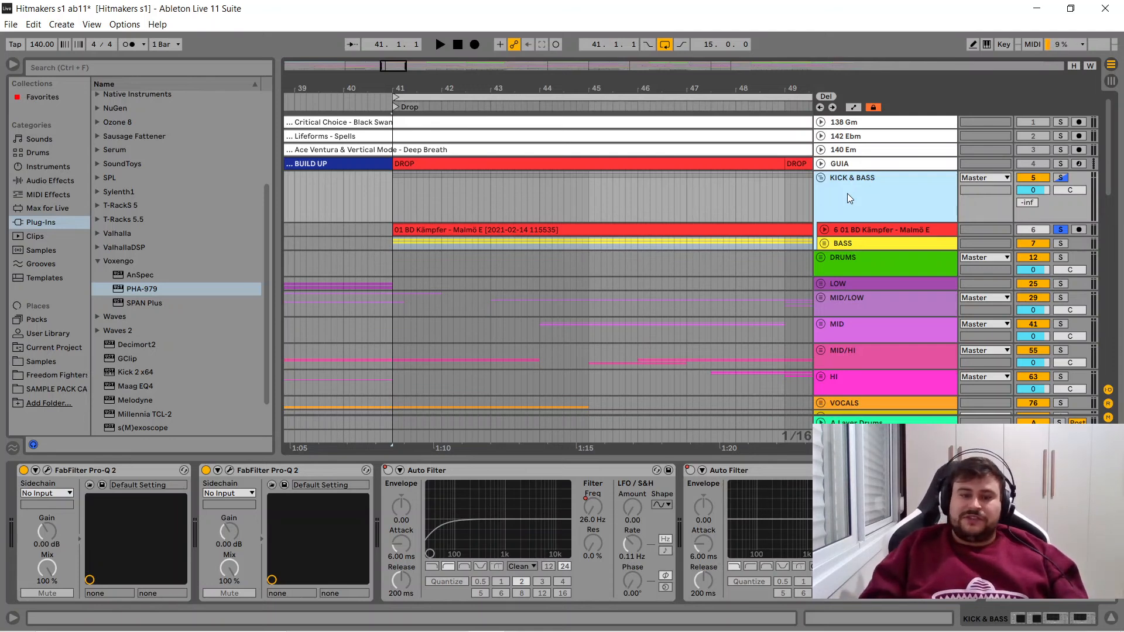
click(498, 464)
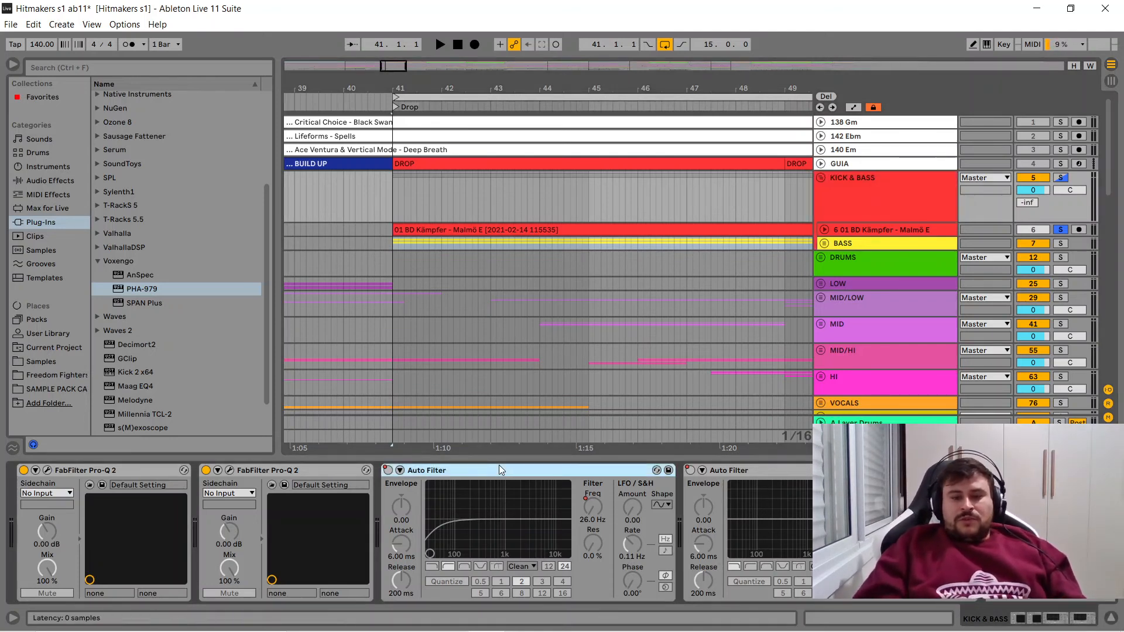
click(387, 471)
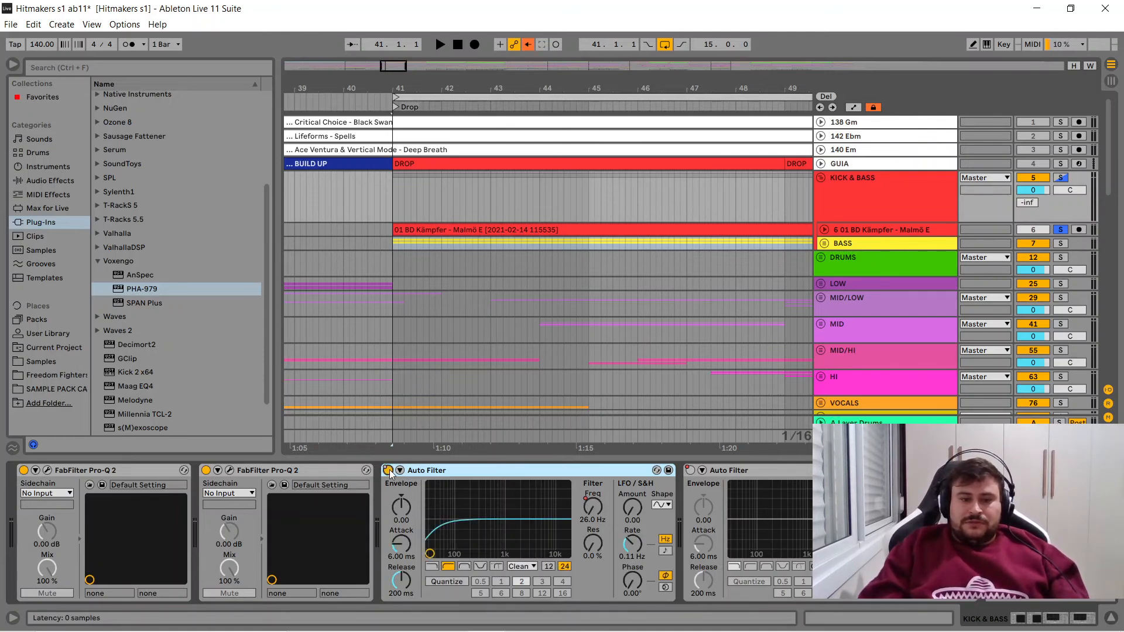
click(387, 471)
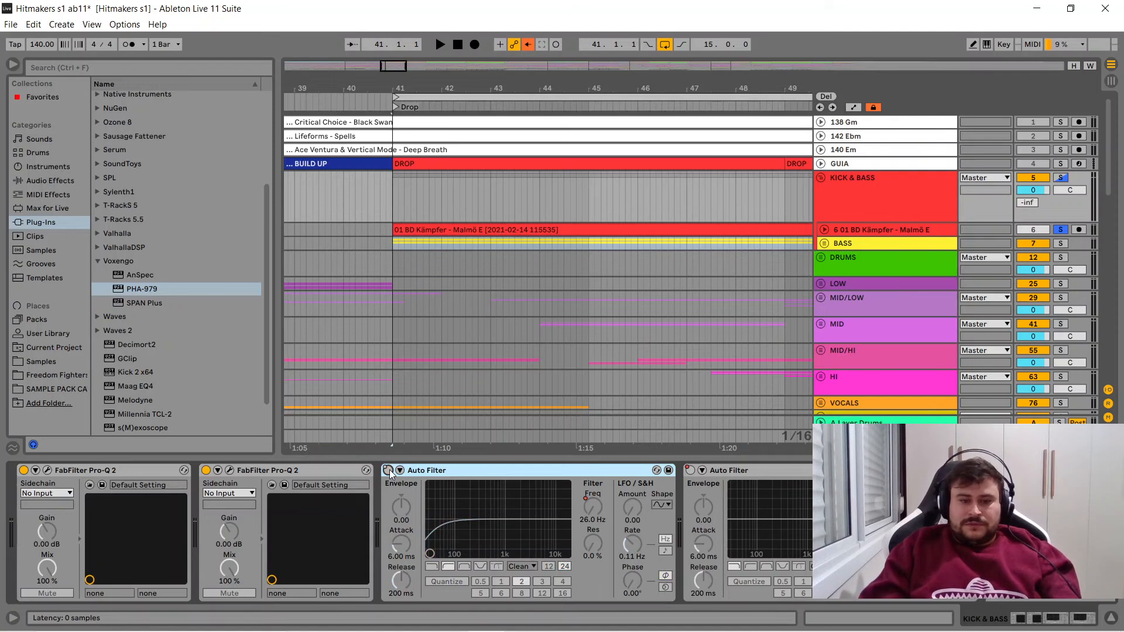
click(387, 471)
click(400, 471)
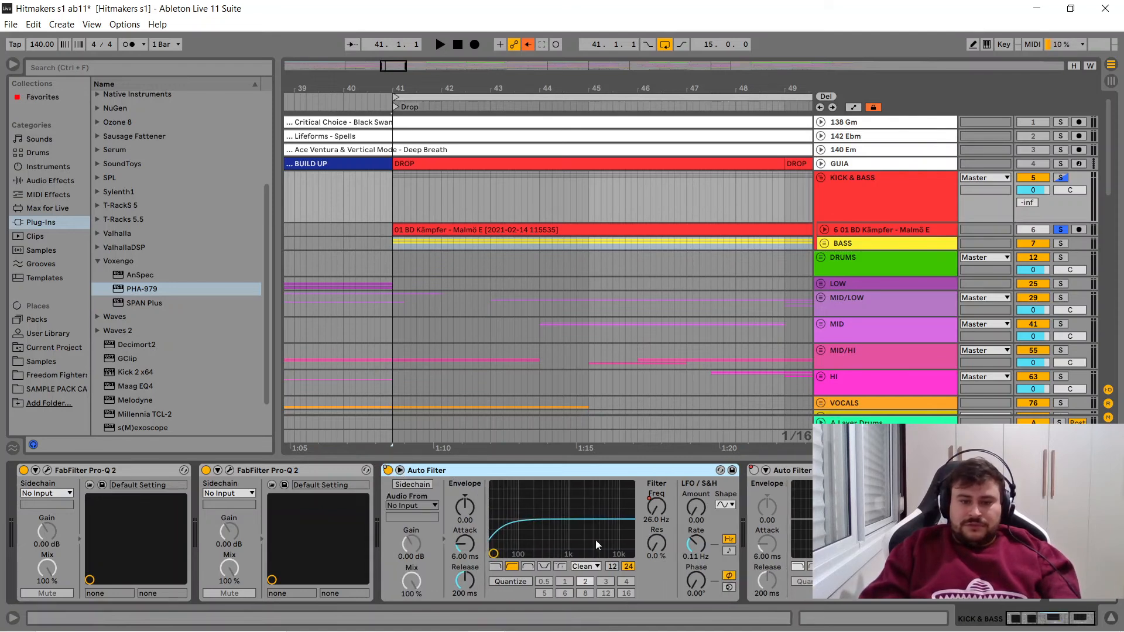
click(388, 471)
click(388, 472)
click(388, 471)
click(388, 471)
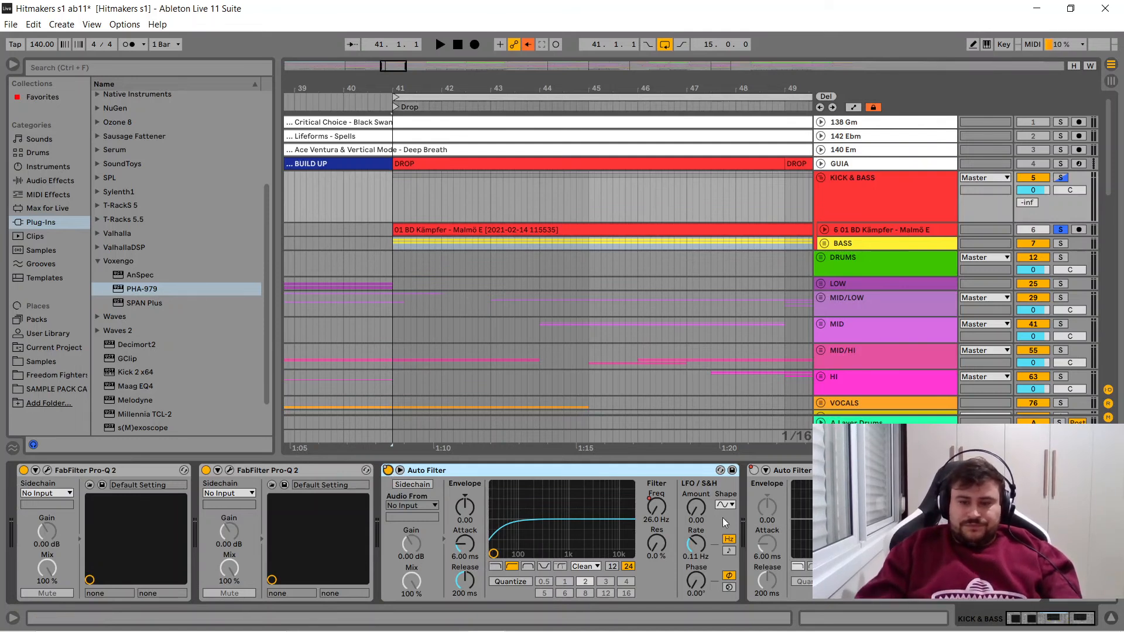
- Show the Device On automation of the second Auto Filter on KICK & BASS across the whole arrangement
right_click(754, 472)
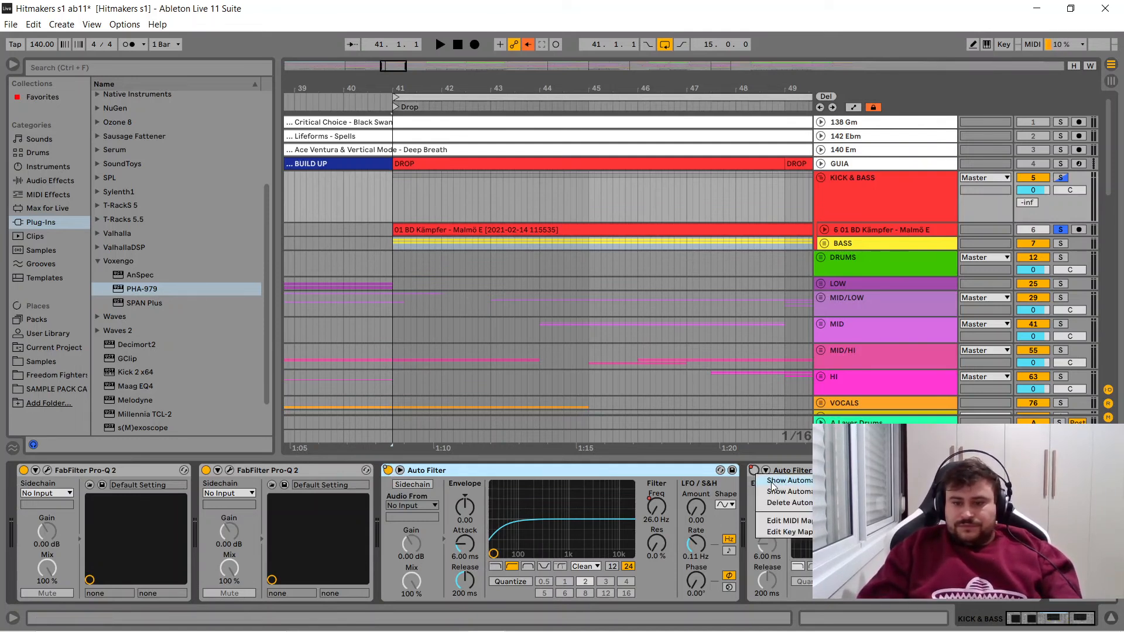
click(773, 487)
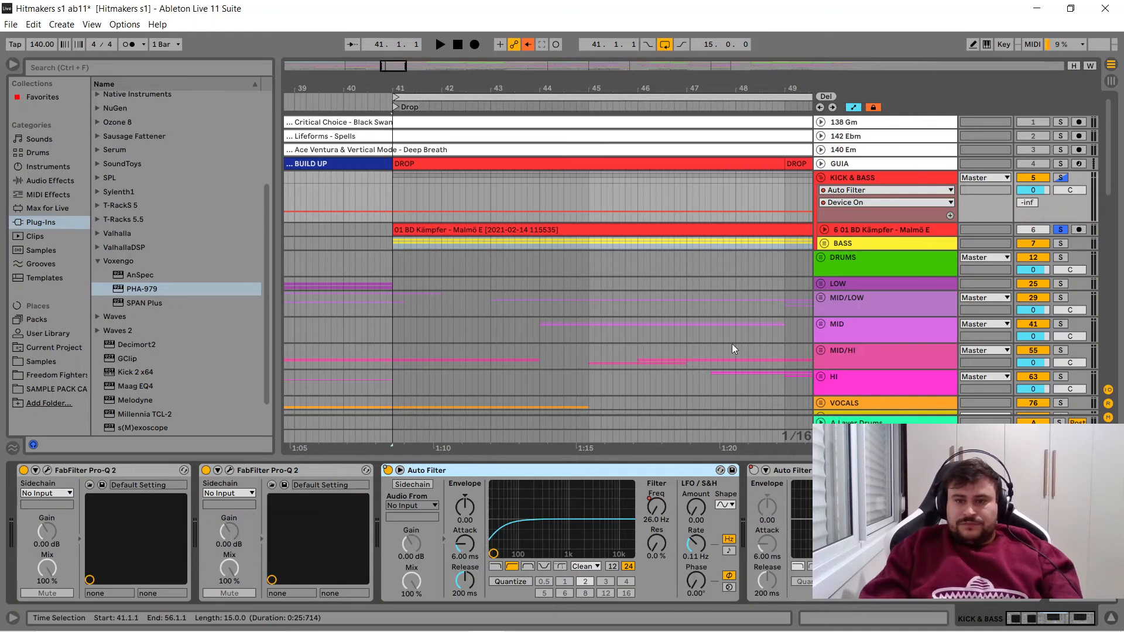
drag(667, 88, 663, 21)
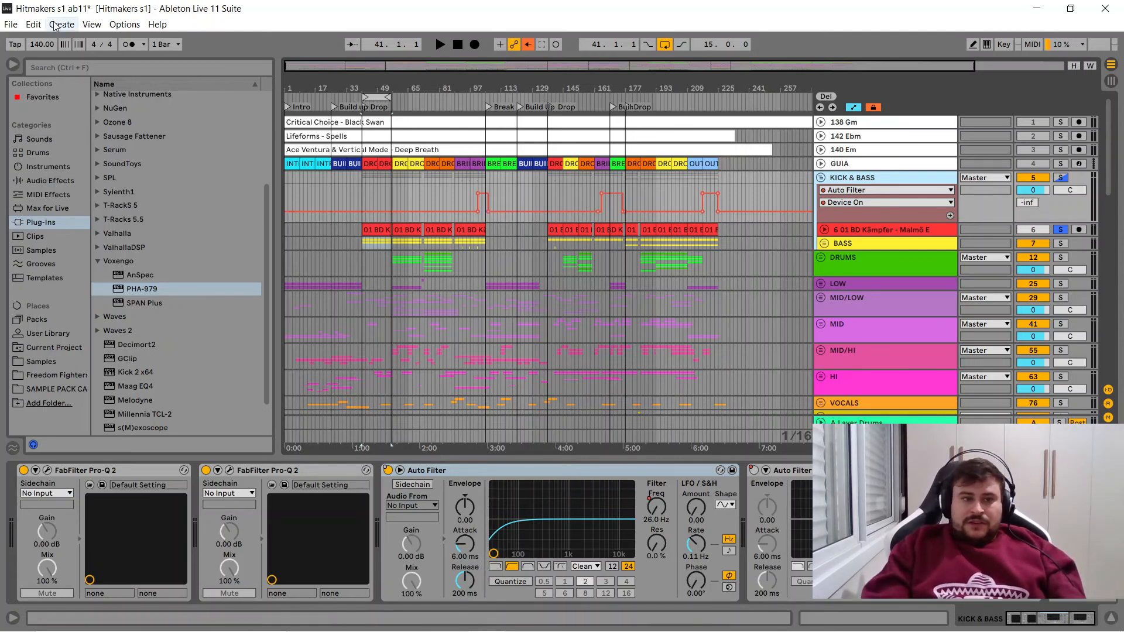
- Search all browser results for "auto", and select the Auto Filter device
click(96, 69)
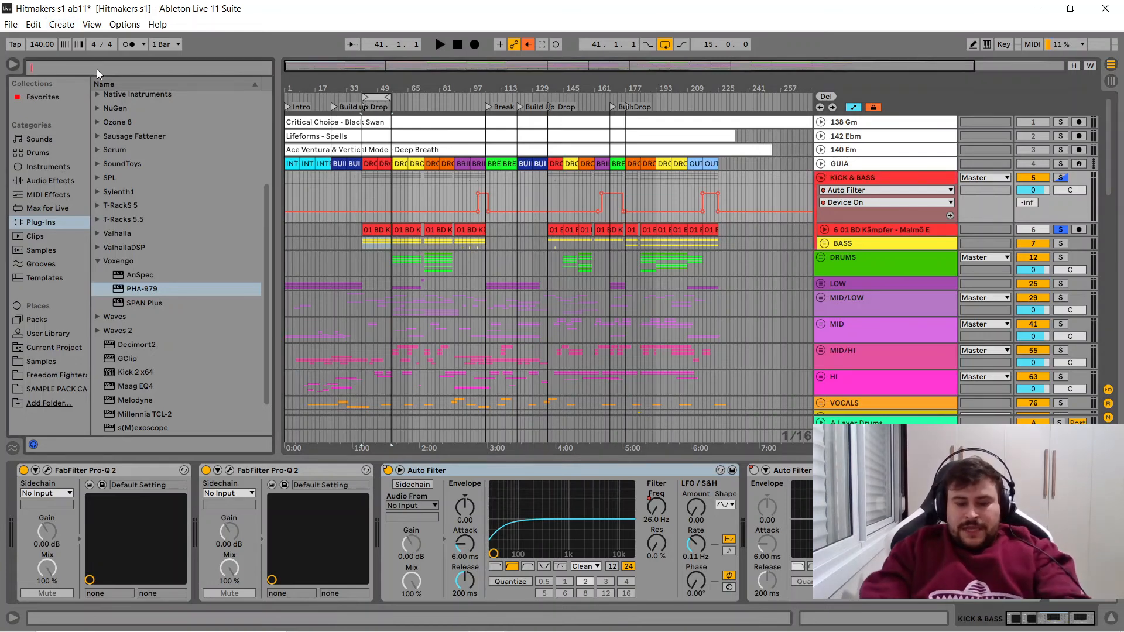
text(auto)
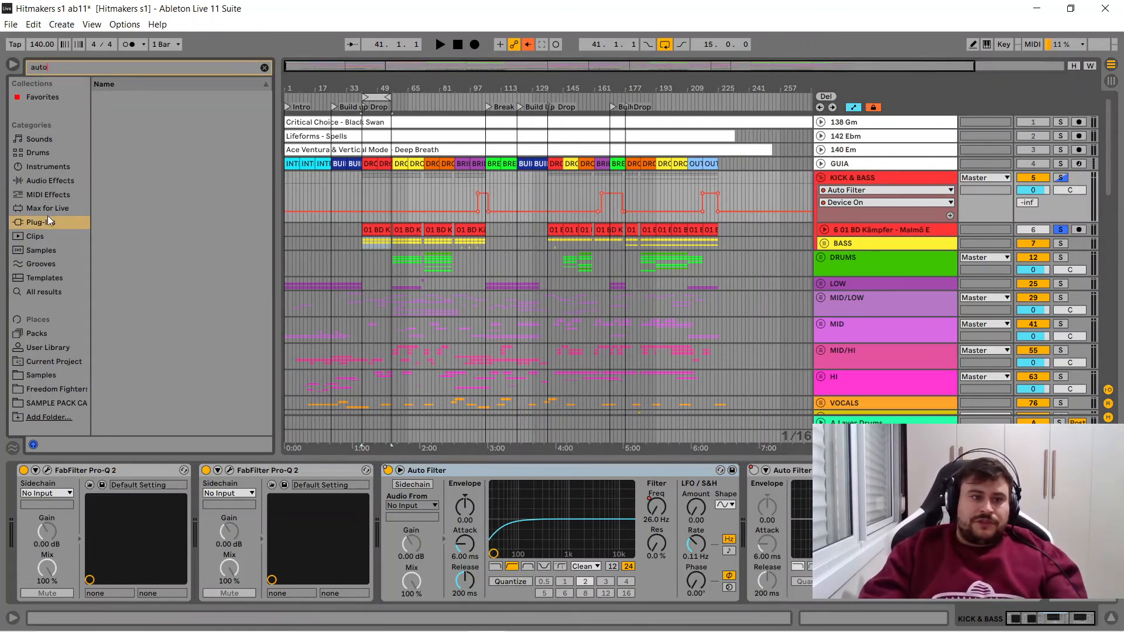
click(53, 291)
click(140, 100)
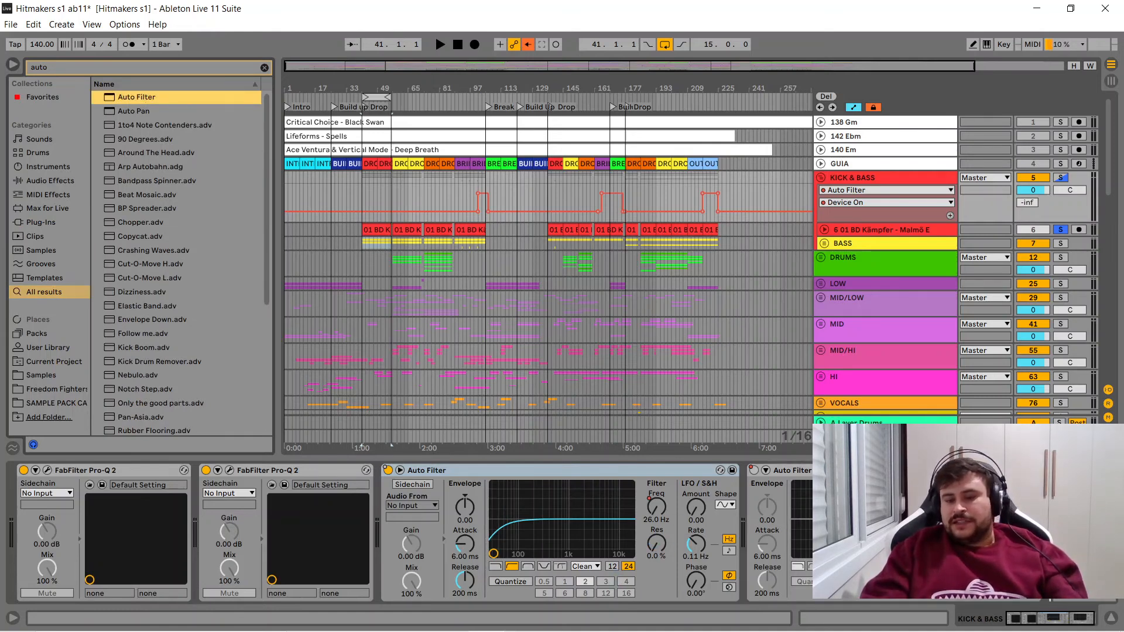
key(Return)
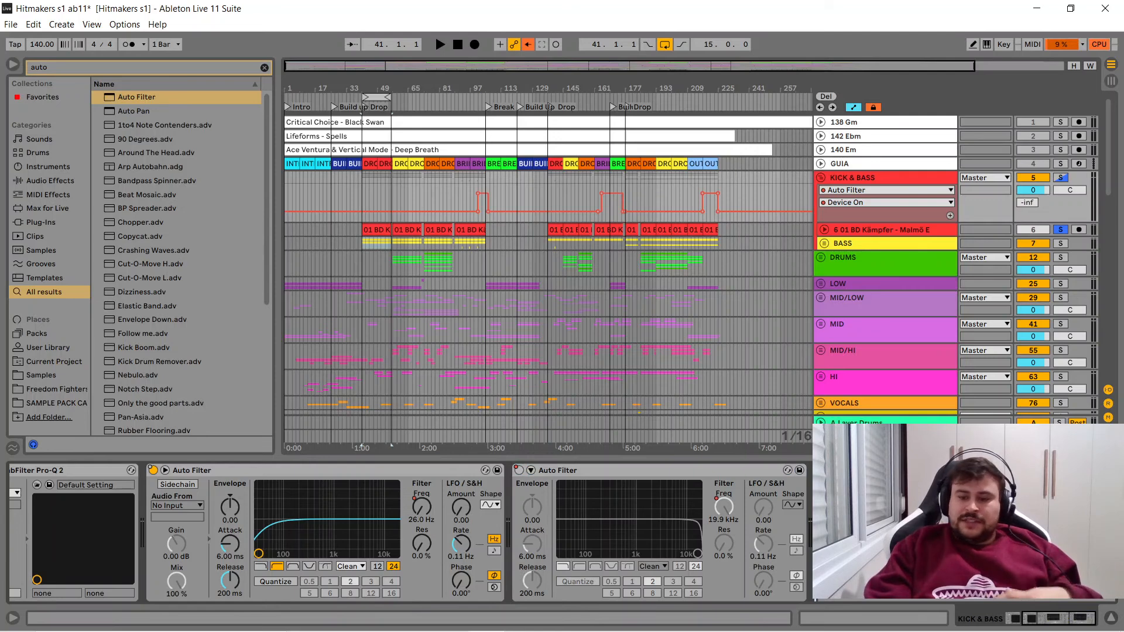
- Review the start of the KICK & BASS device chain, and select the first kick clip on track 6
click(1009, 622)
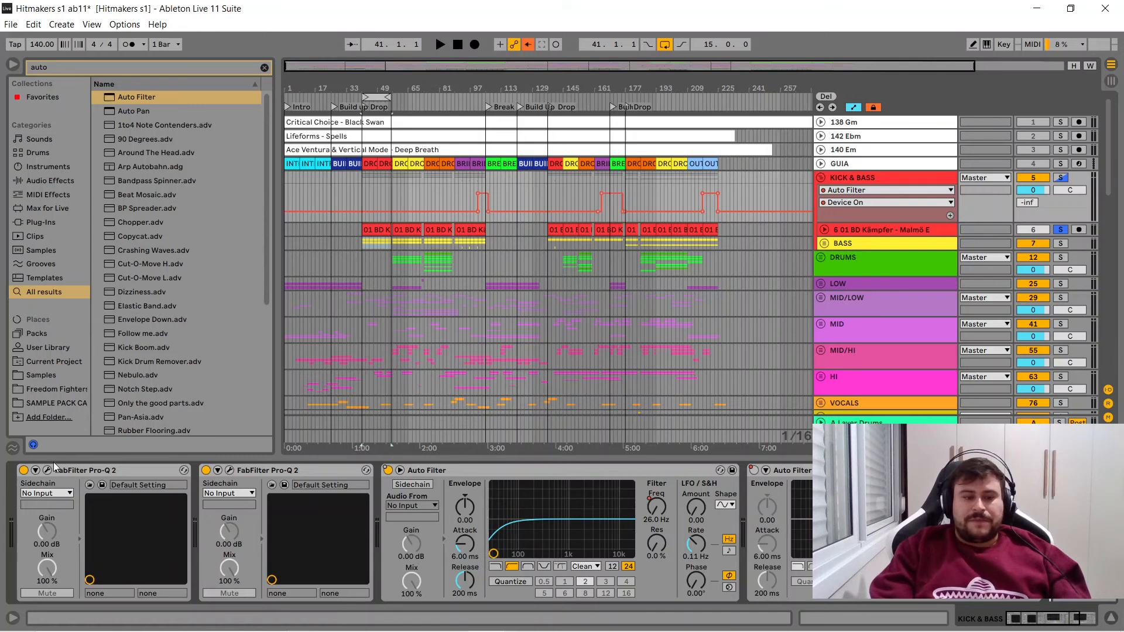
click(861, 178)
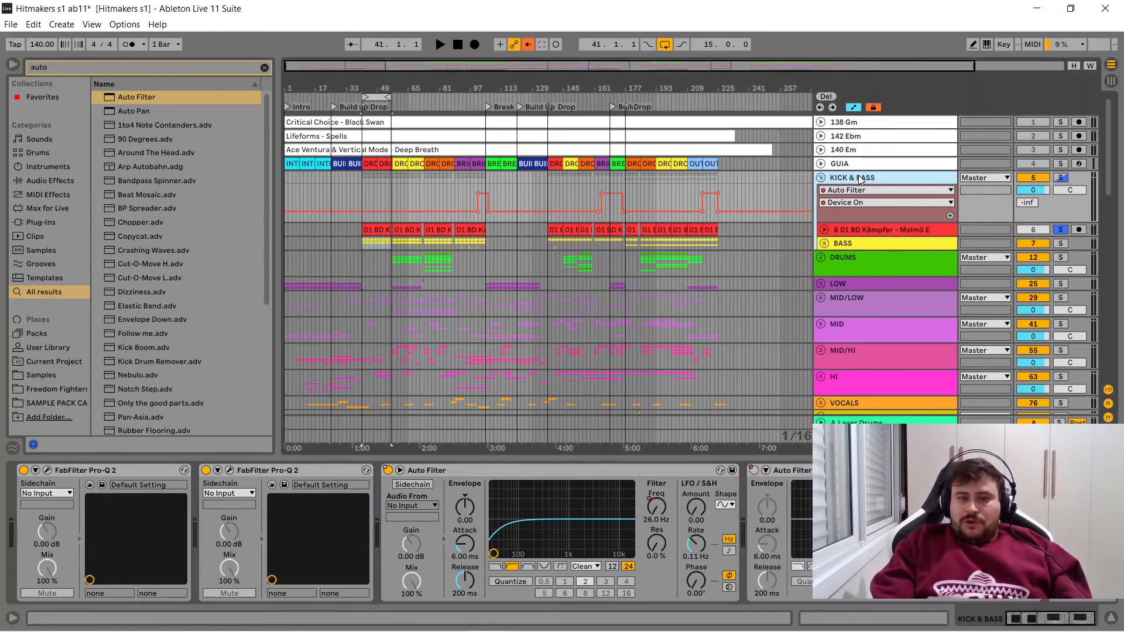
click(384, 230)
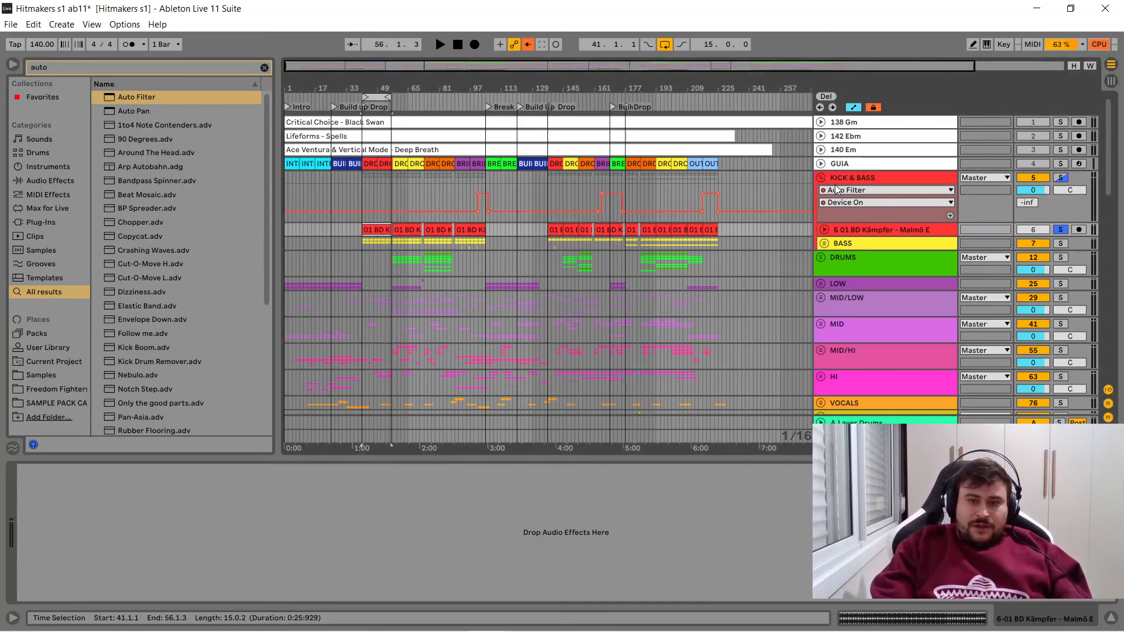
- Bypass both FabFilter Pro-Q 2 devices on the KICK & BASS group, and audition the drop briefly from bar 41
click(849, 178)
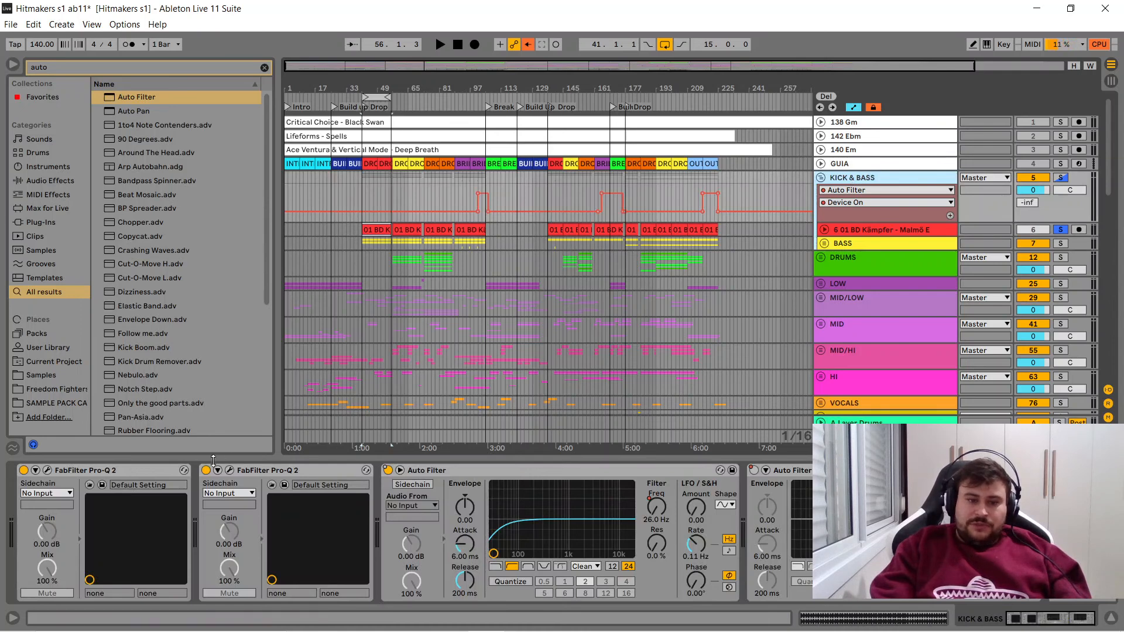
click(23, 470)
click(24, 470)
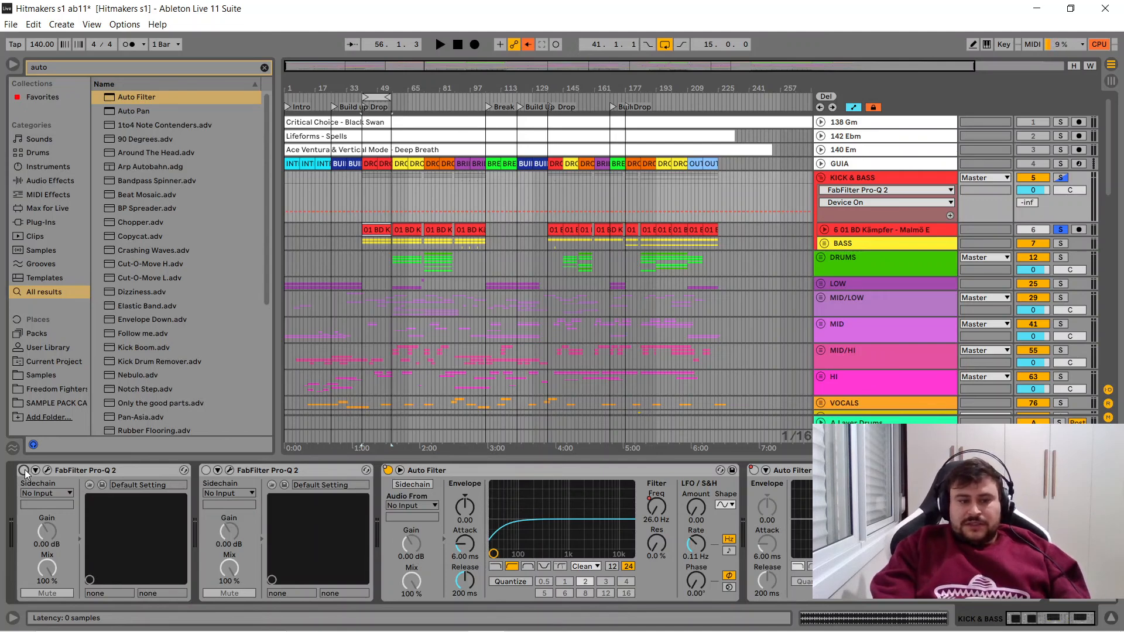
key(space)
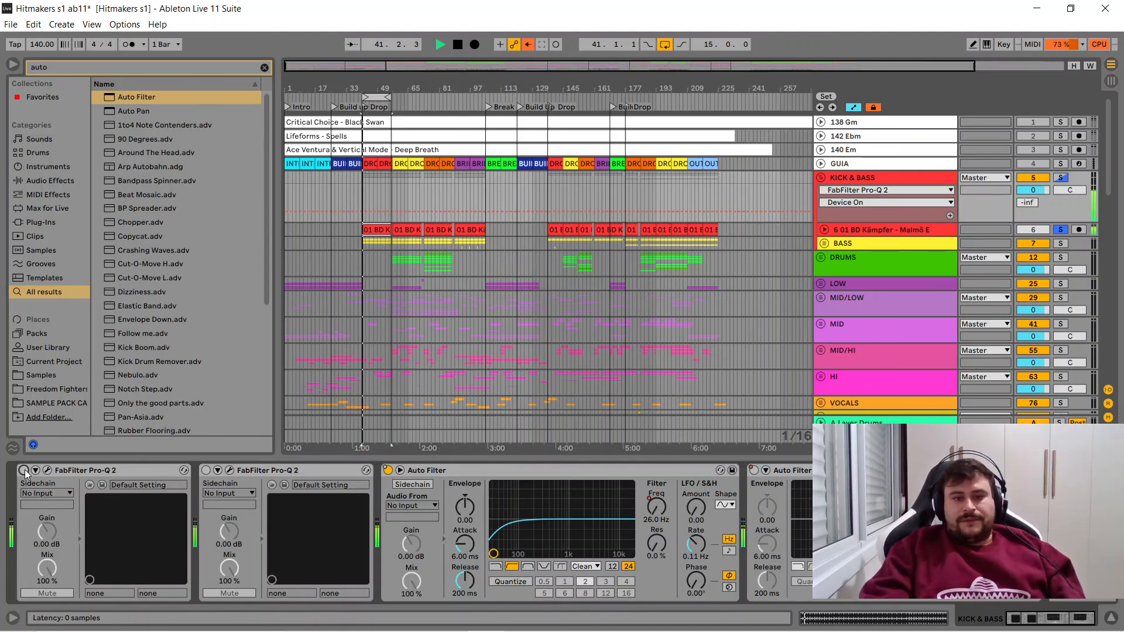
key(space)
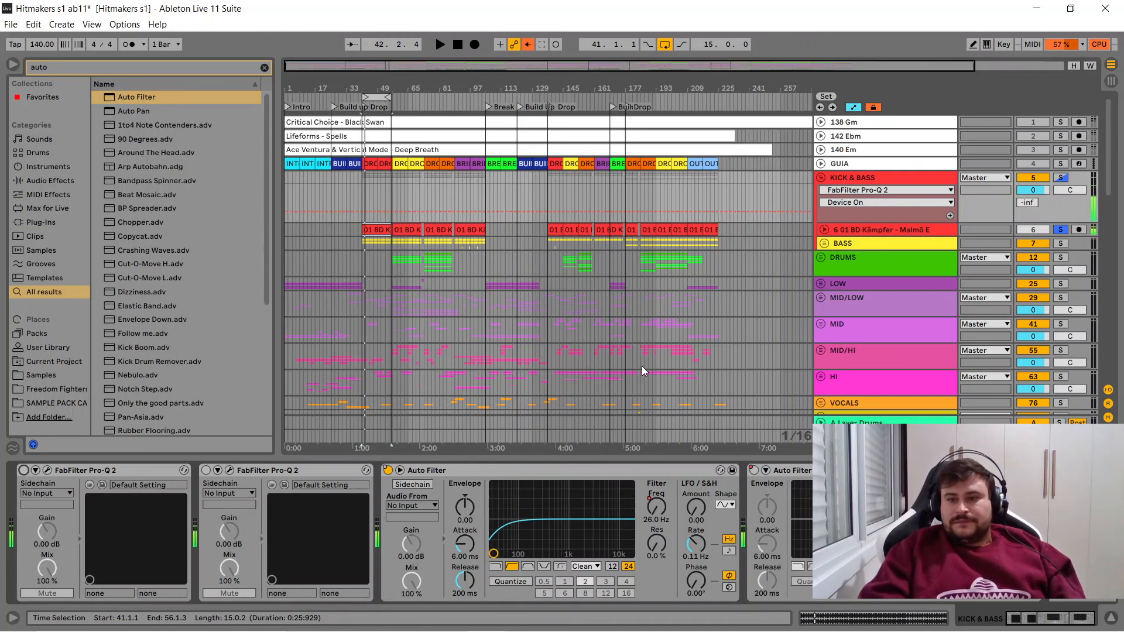
- Solo KICK & BASS and compare its sound during playback with the two Pro-Q 2 devices switched on and off
click(1061, 177)
key(space)
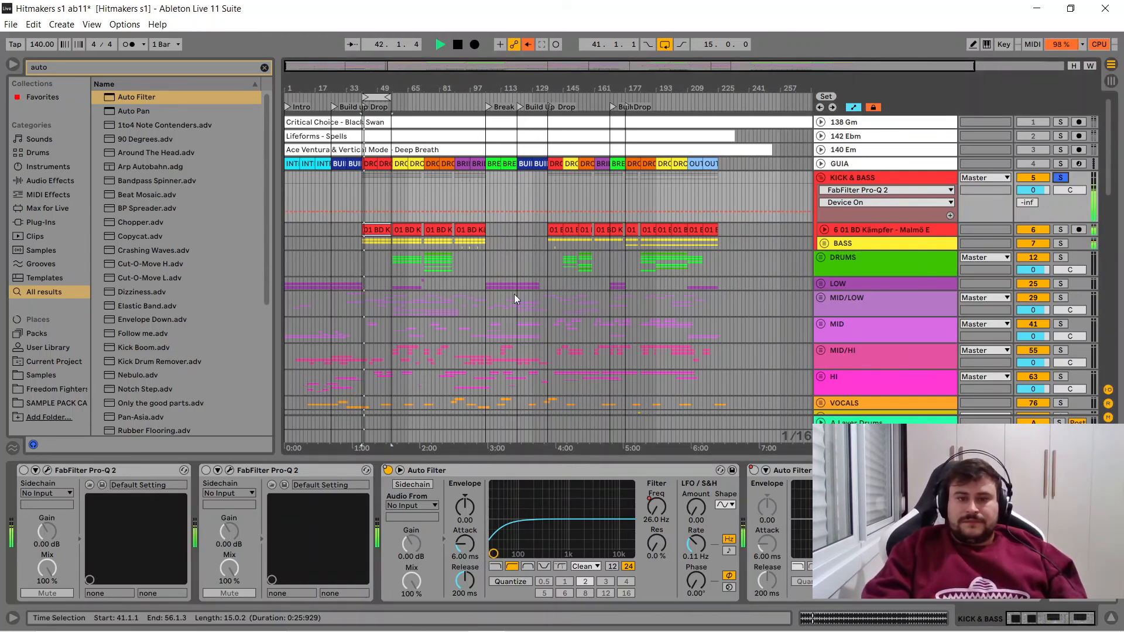
click(24, 470)
click(206, 471)
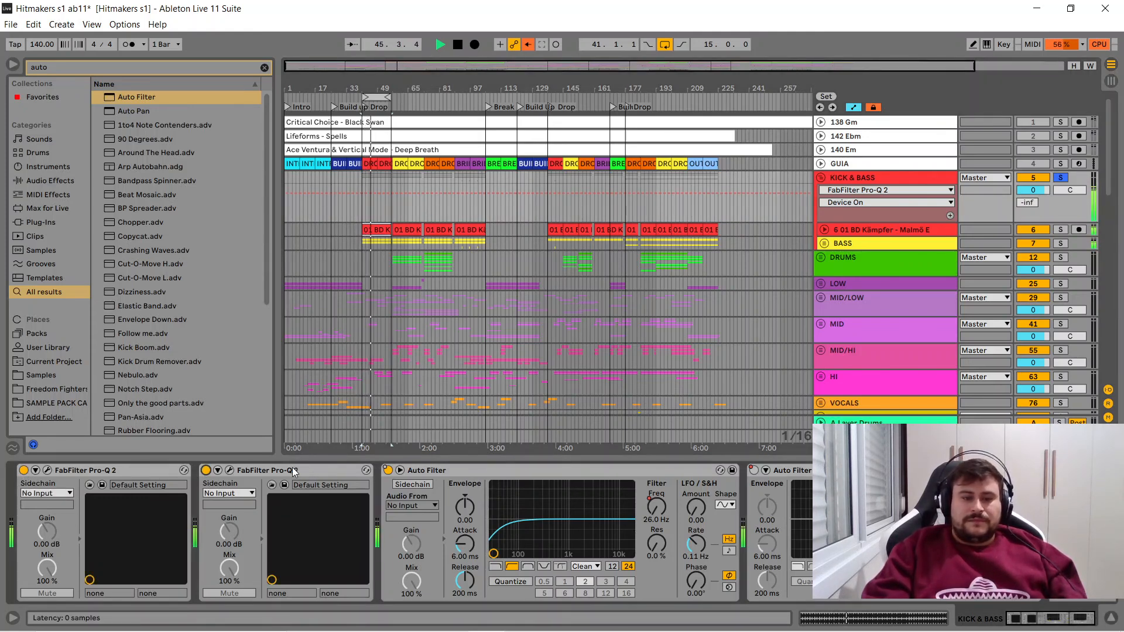
click(206, 471)
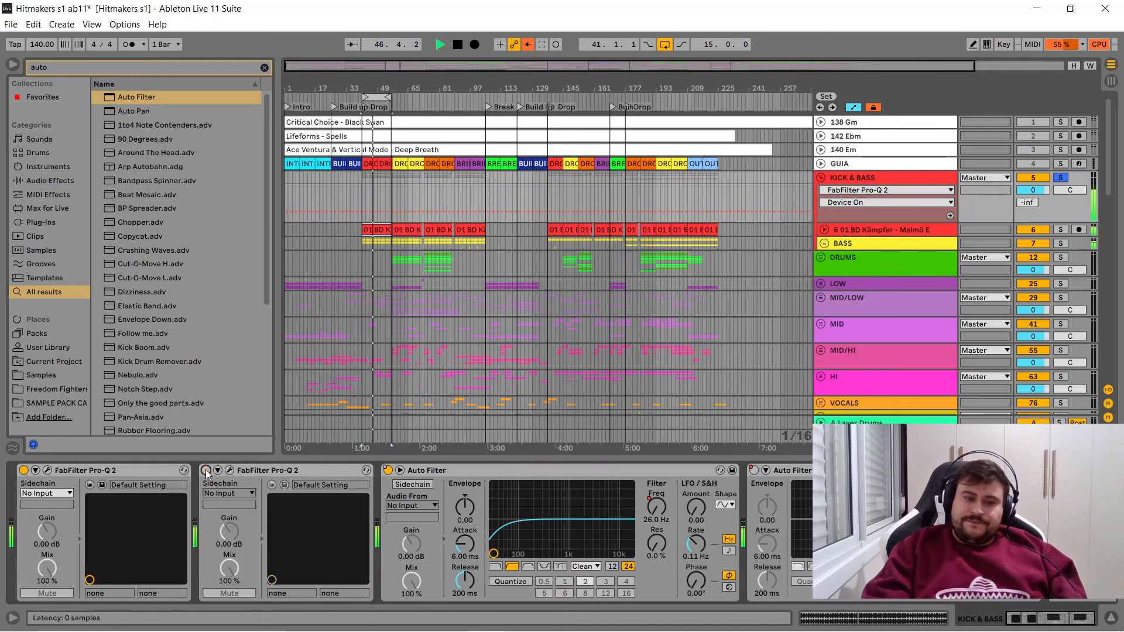
click(24, 471)
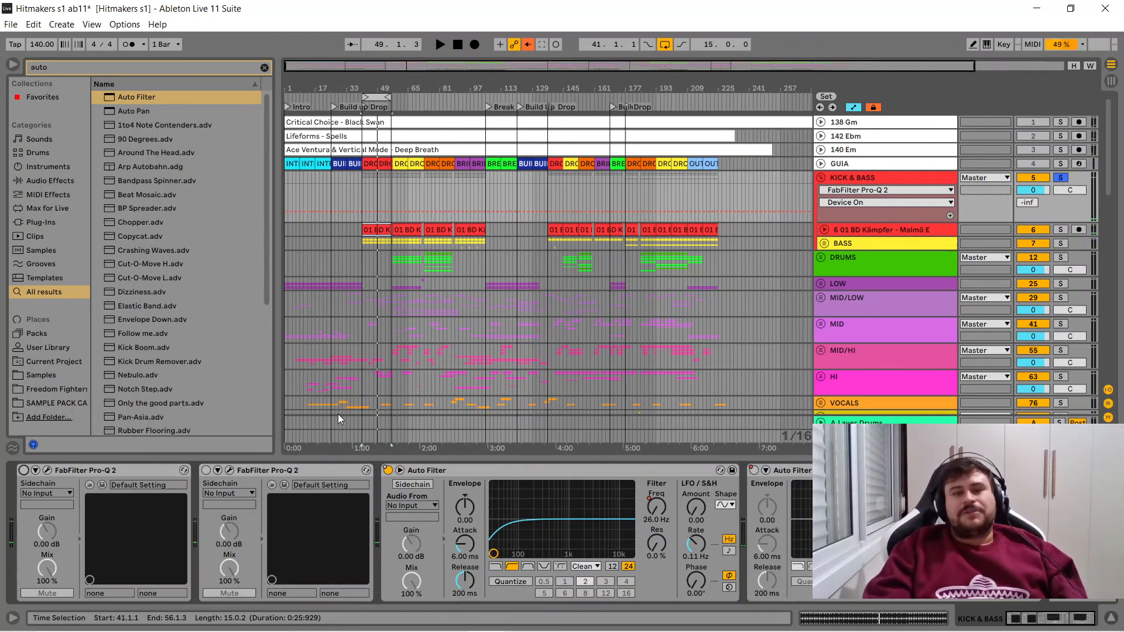
- Reactivate both Pro-Q 2 devices, replay the soloed KICK & BASS from bar 41, and bypass both EQs during playback
click(23, 470)
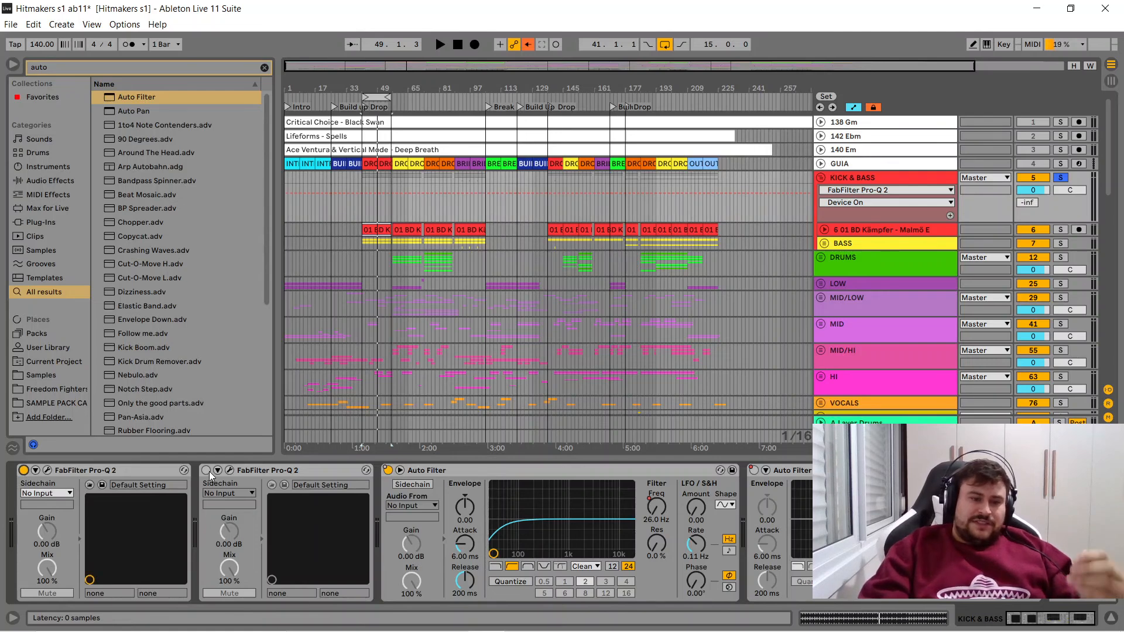
click(206, 471)
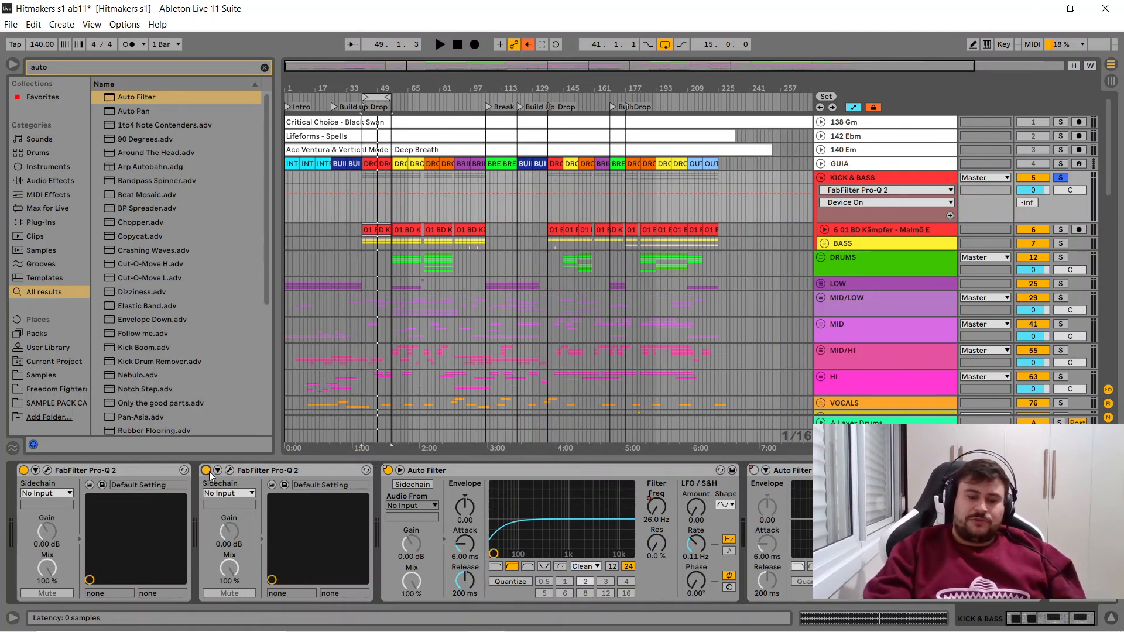
key(space)
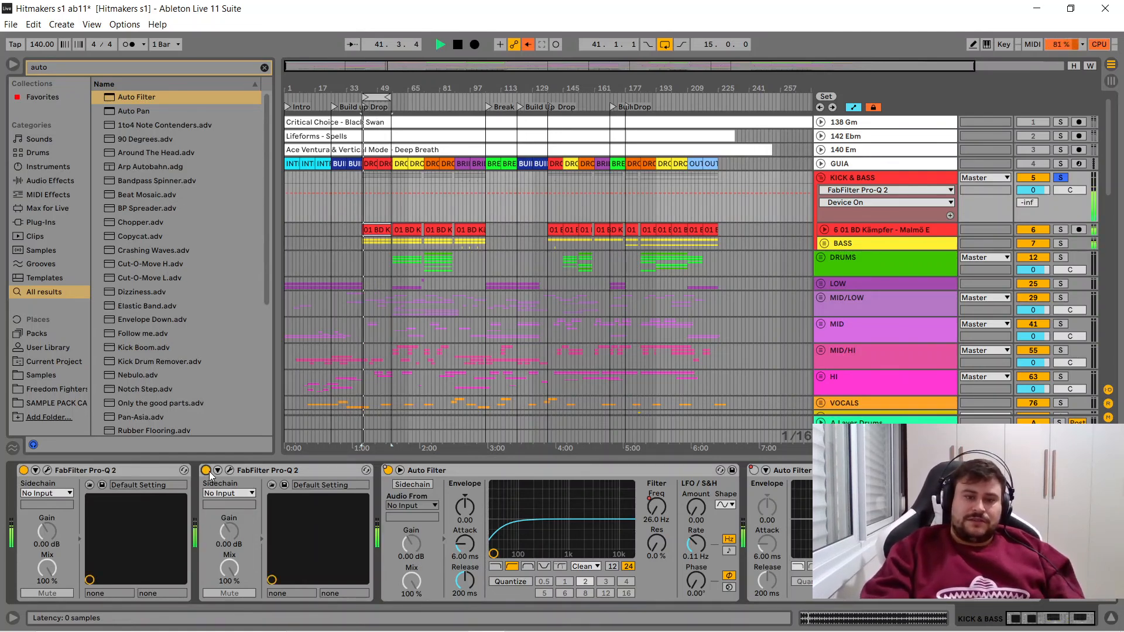
click(206, 471)
click(23, 470)
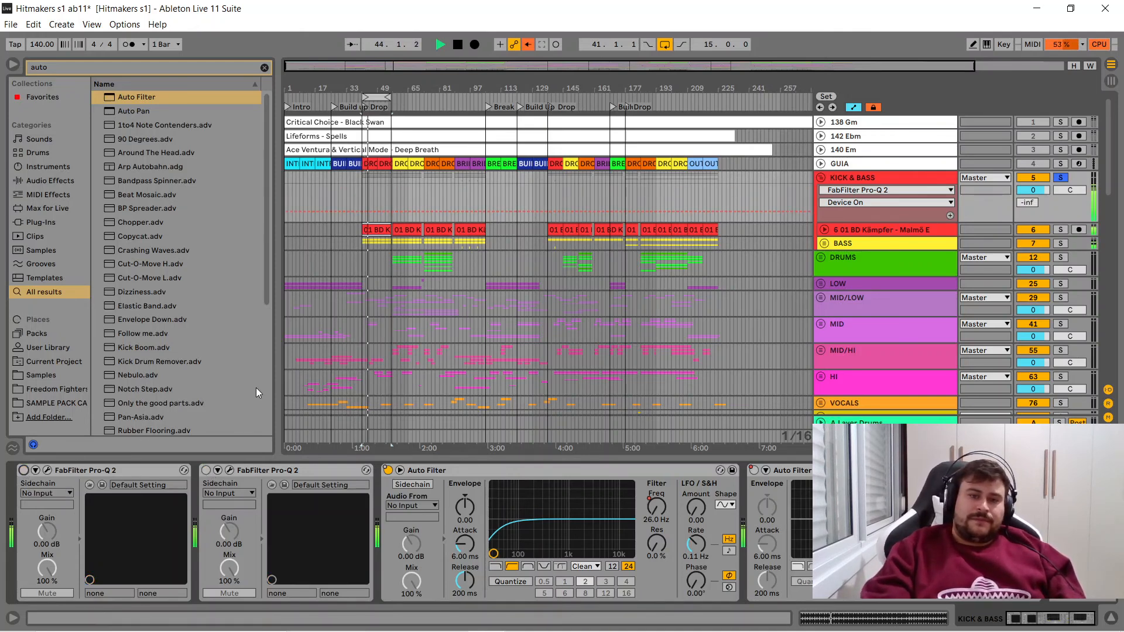
key(space)
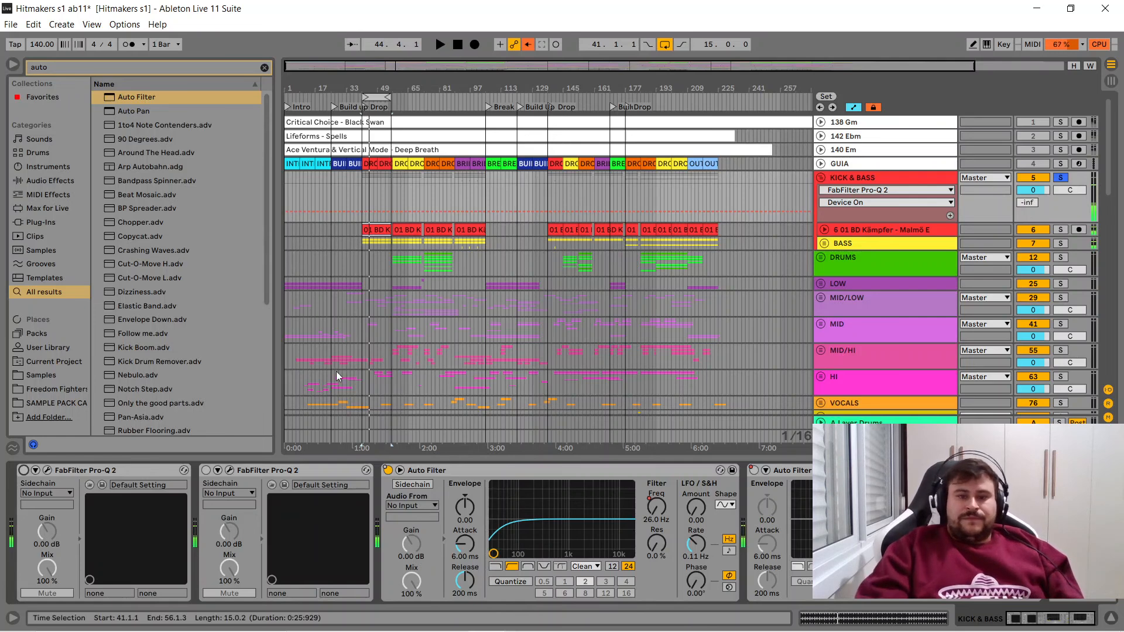
- Unsolo KICK & BASS and compare both of its Pro-Q 2 devices on and off in the full mix from bar 74
click(426, 252)
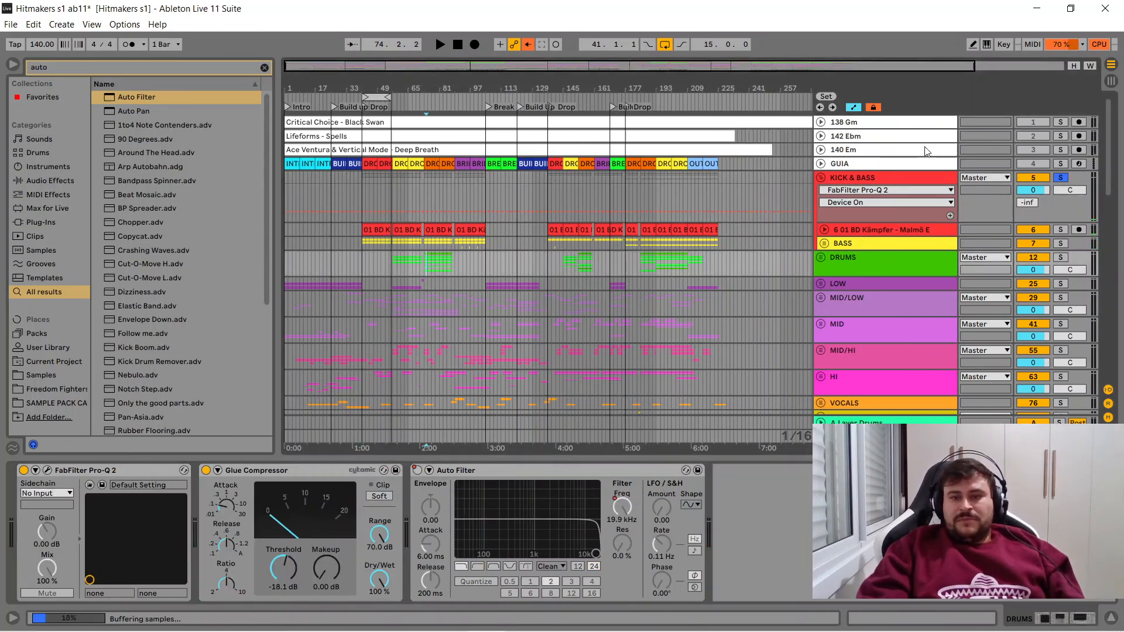
click(1060, 178)
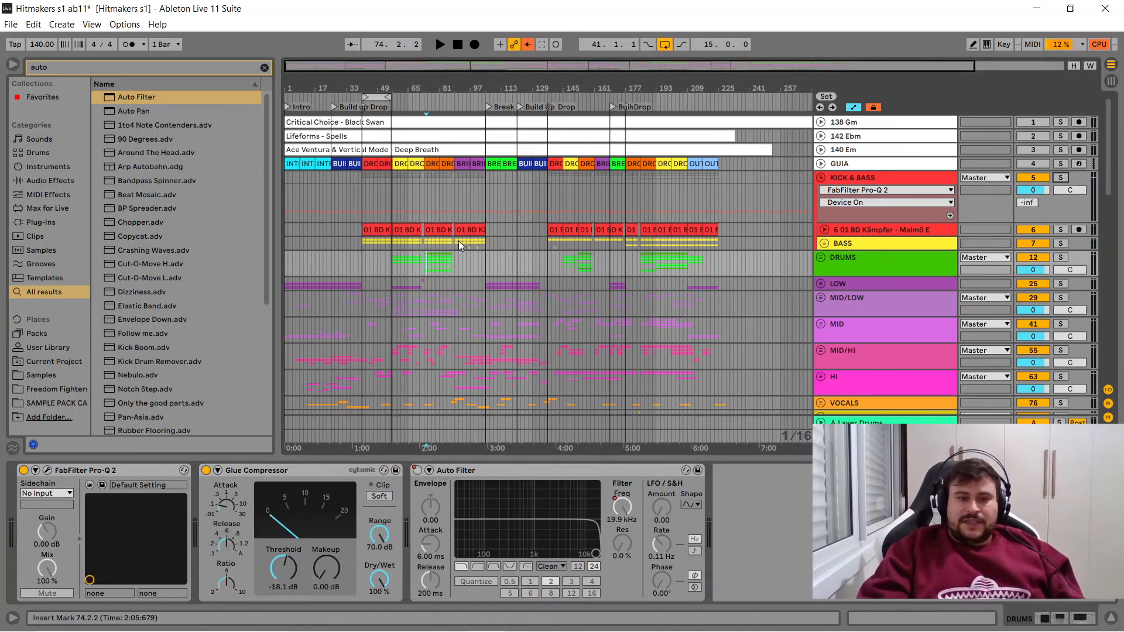
click(890, 177)
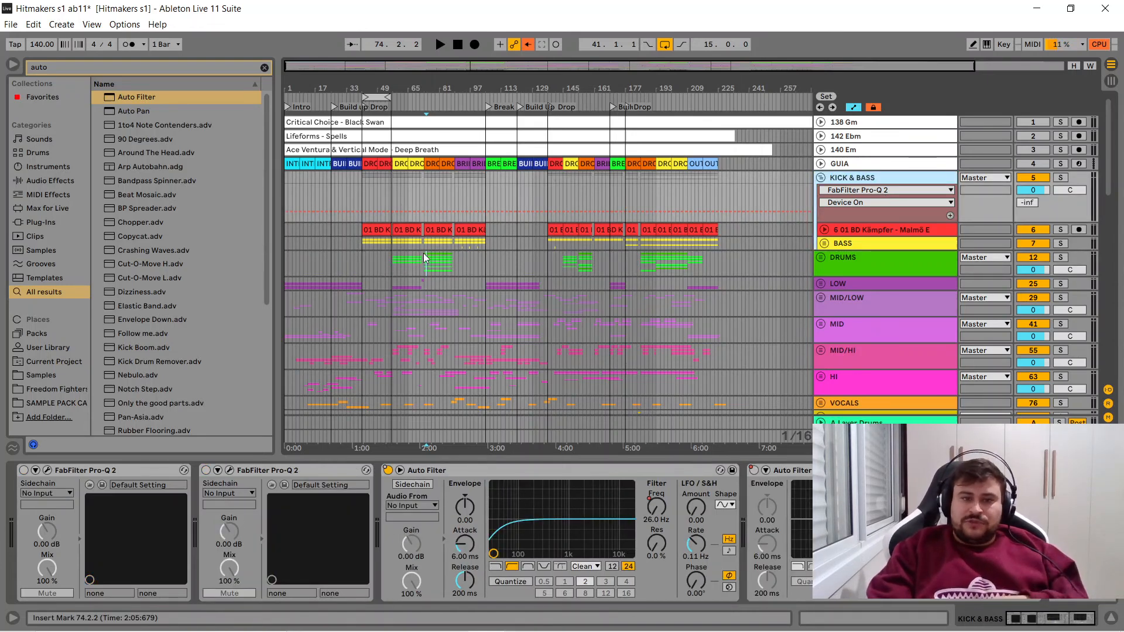
key(space)
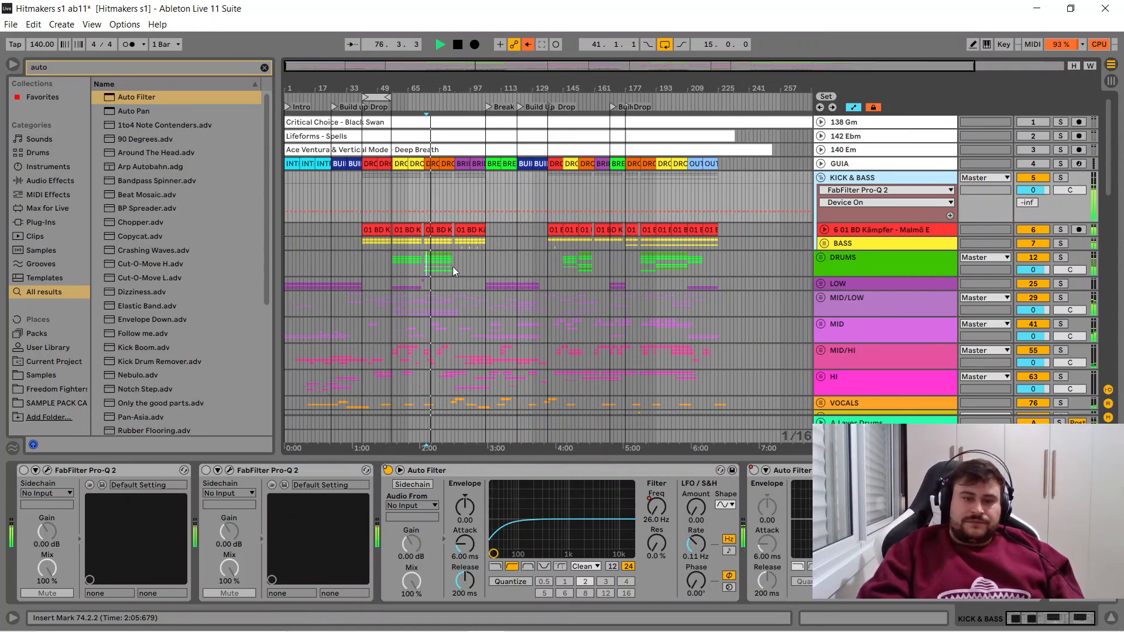
click(206, 471)
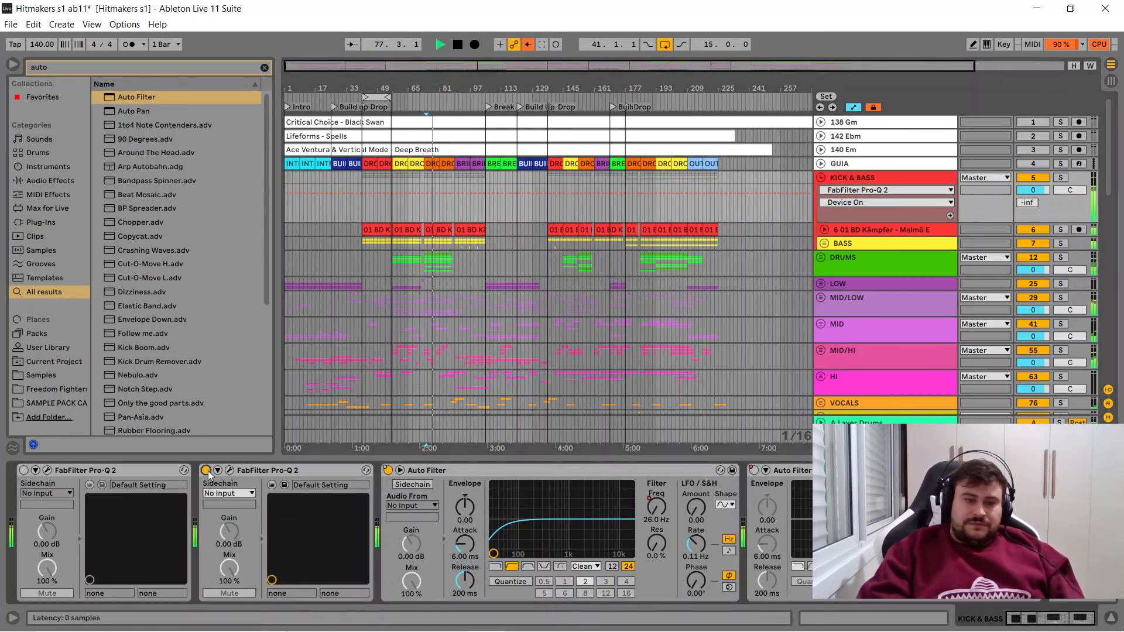
click(23, 470)
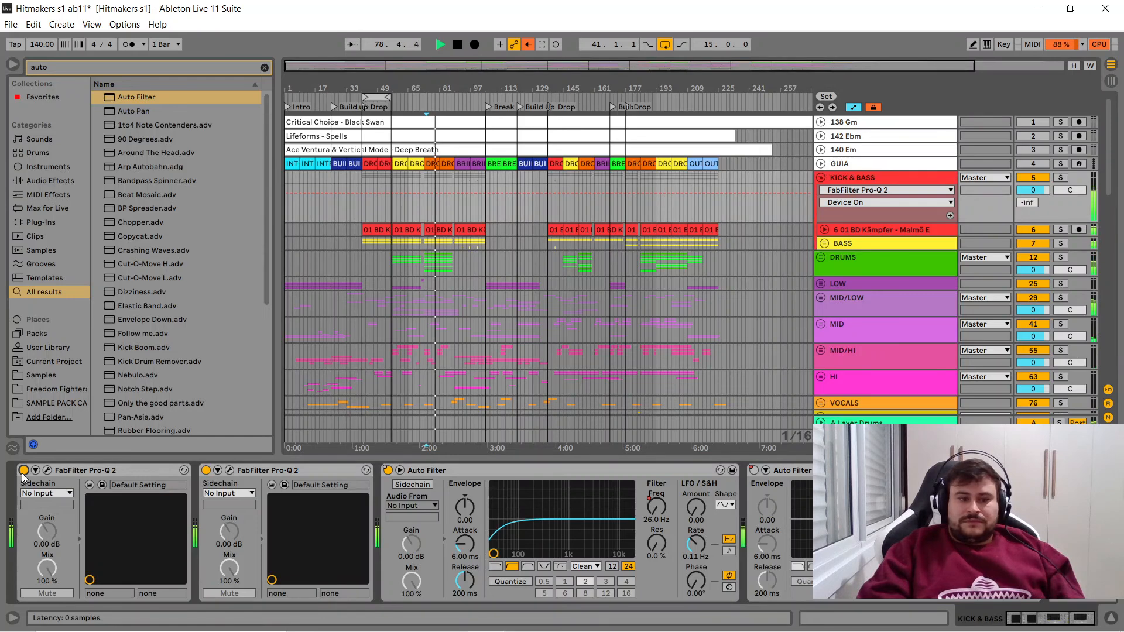
click(23, 471)
click(206, 471)
key(space)
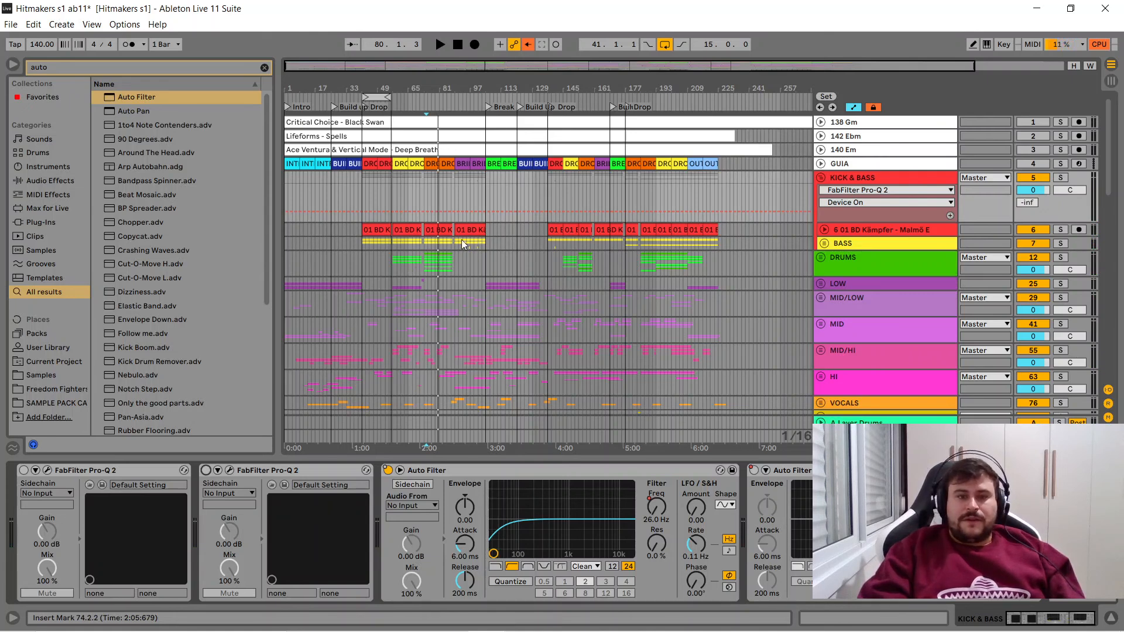
- Play the full mix from bar 83, and activate both Pro-Q 2 devices on KICK & BASS during playback
click(404, 230)
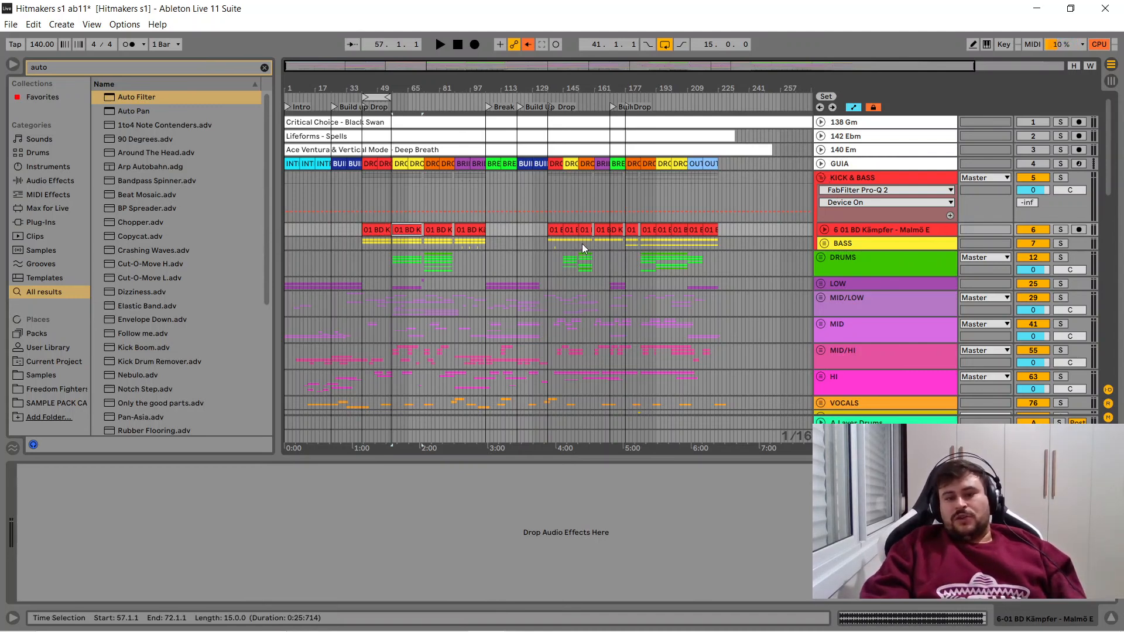
key(ctrl+z)
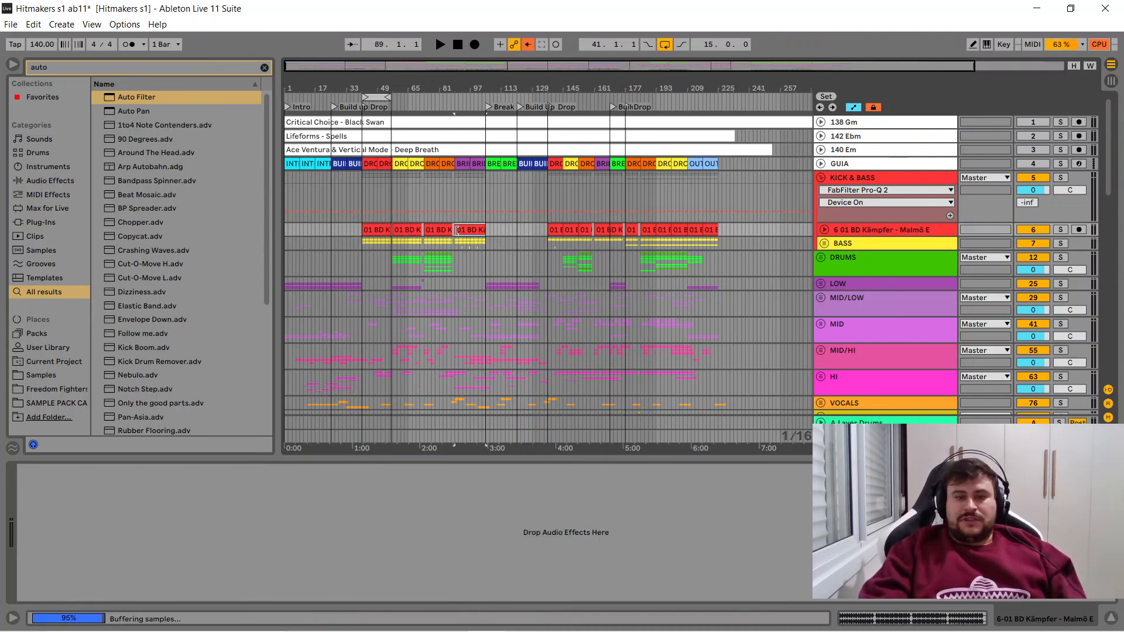
click(444, 247)
key(space)
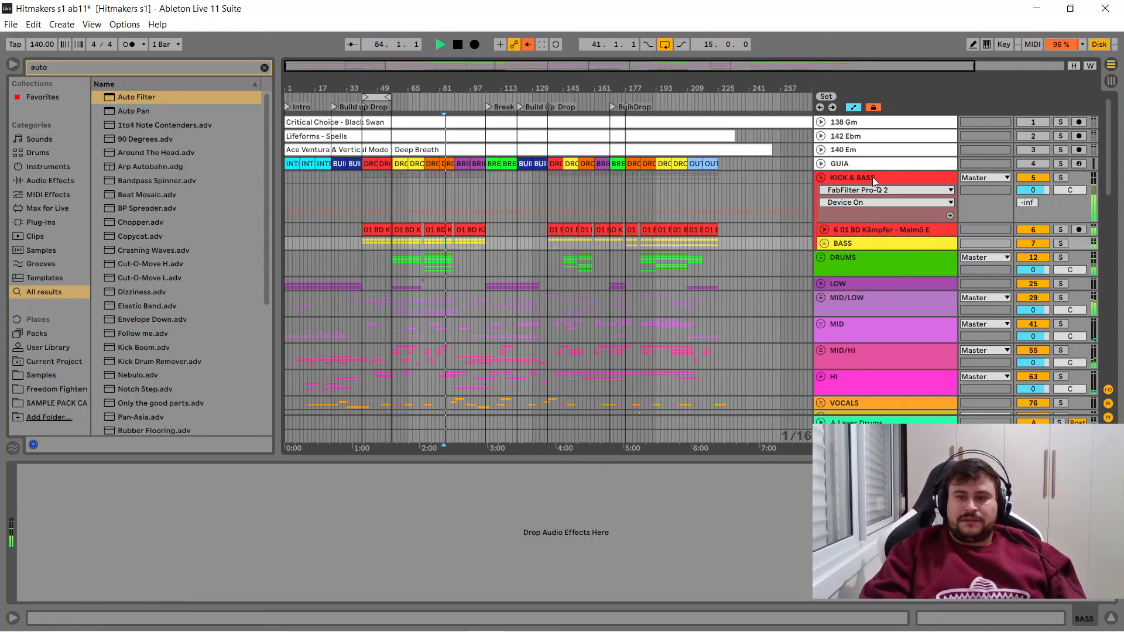
click(872, 177)
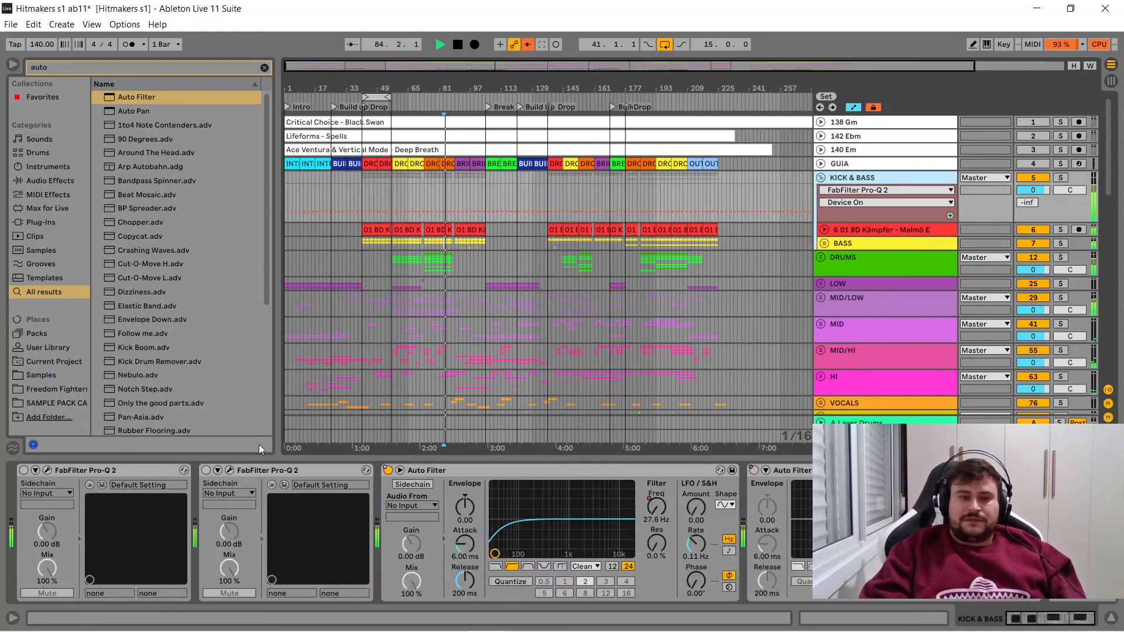
click(206, 470)
click(23, 470)
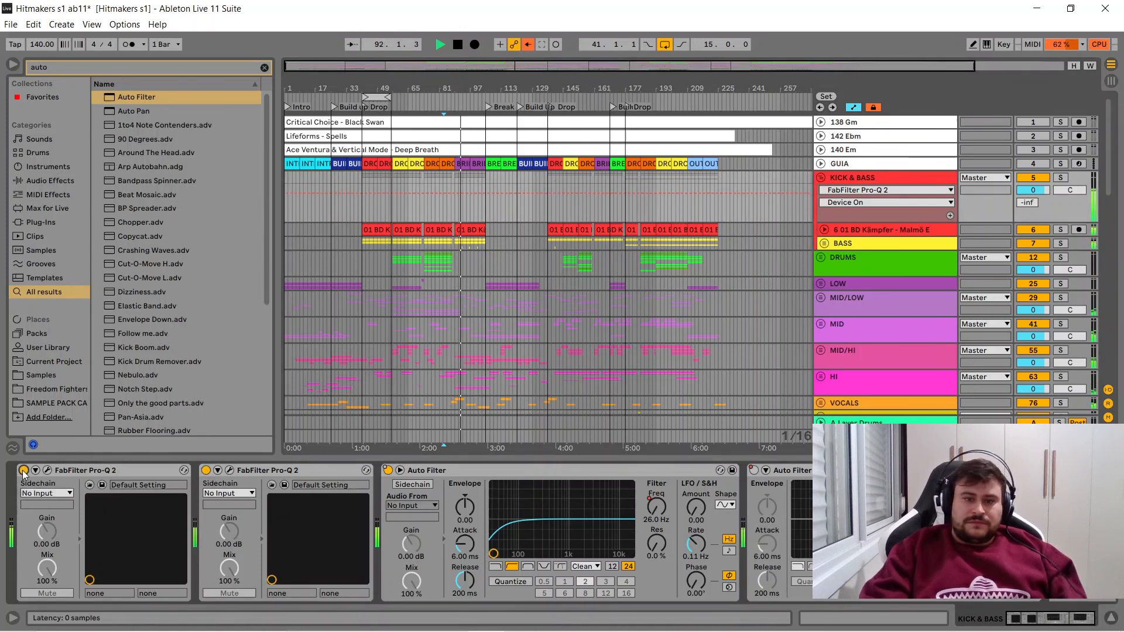
key(space)
- Open the first Pro-Q 2 of KICK & BASS, show the Master device chain, and move the EQ window clear of it
click(862, 176)
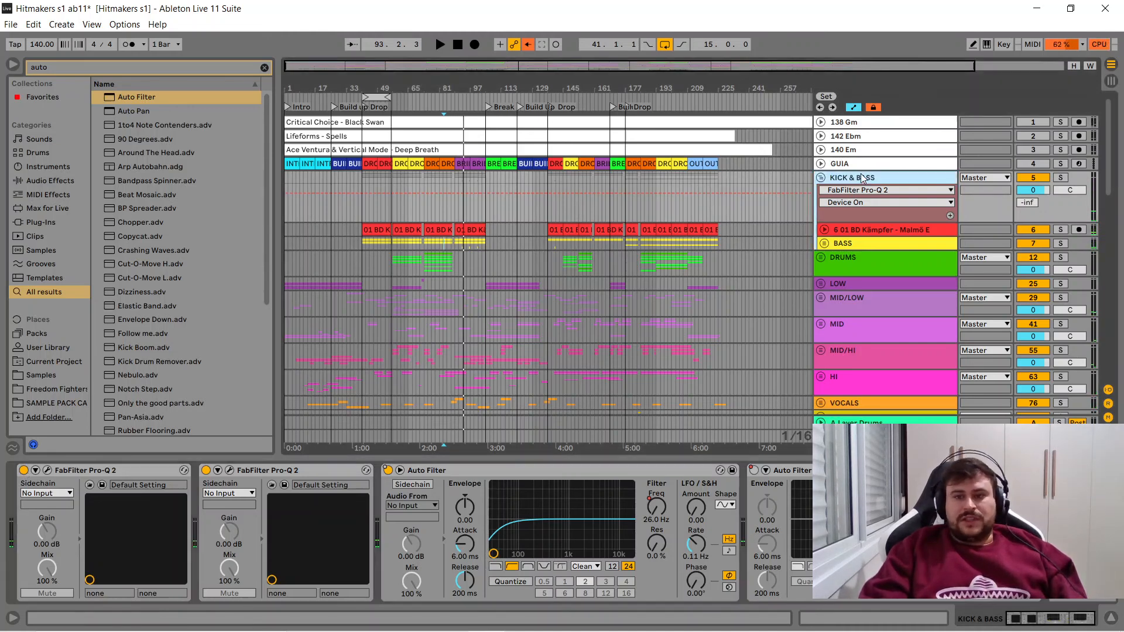
click(48, 471)
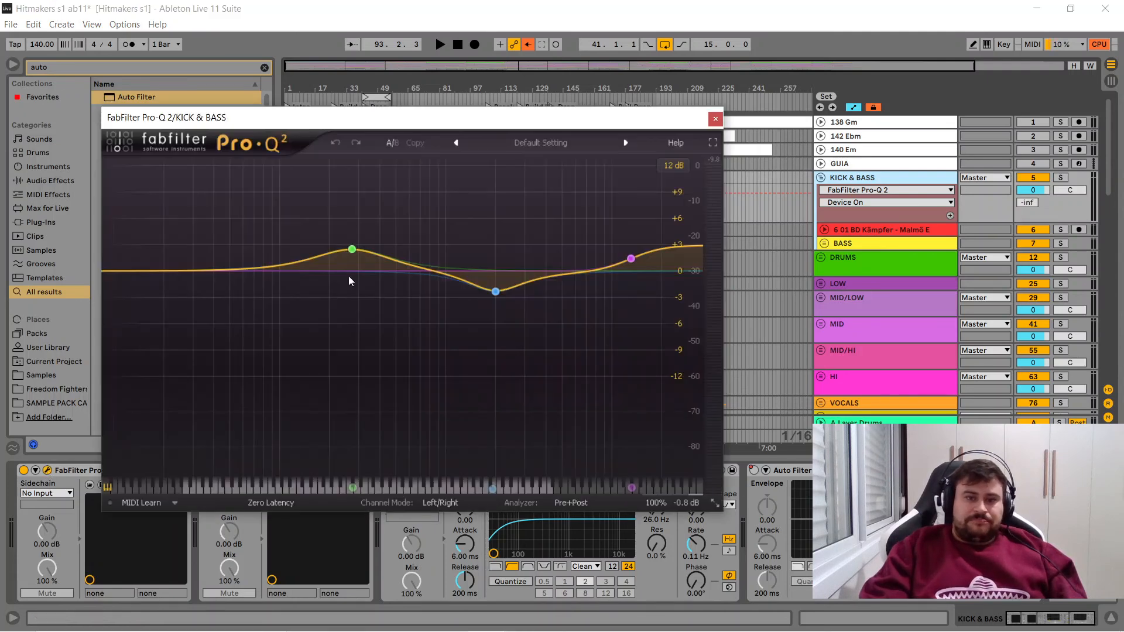
click(862, 437)
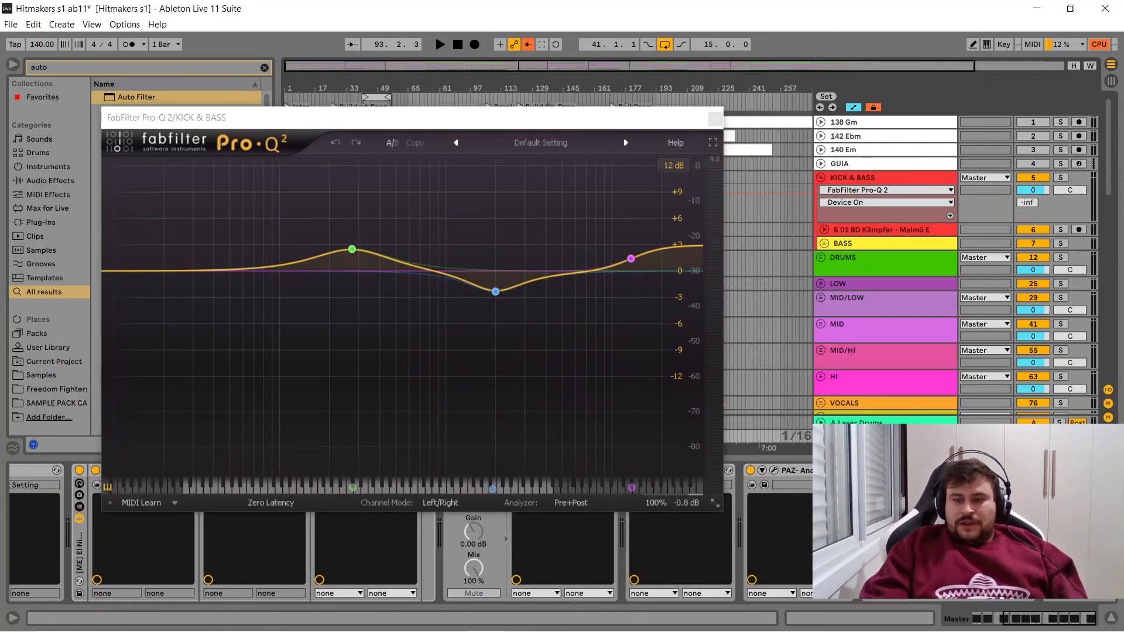
click(647, 123)
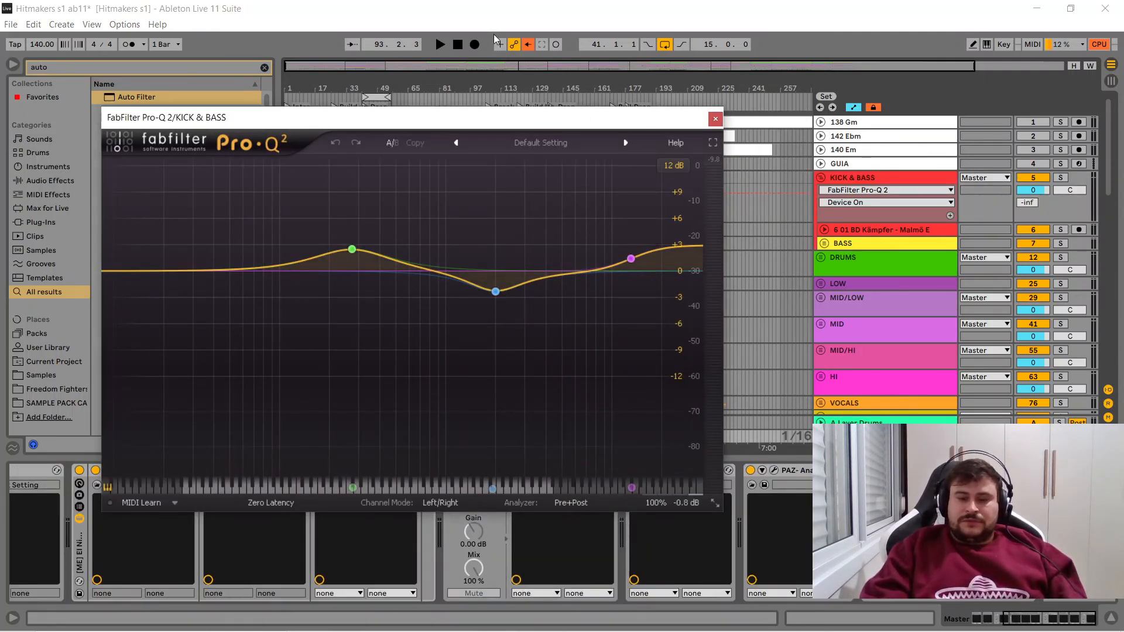
drag(515, 129, 407, 32)
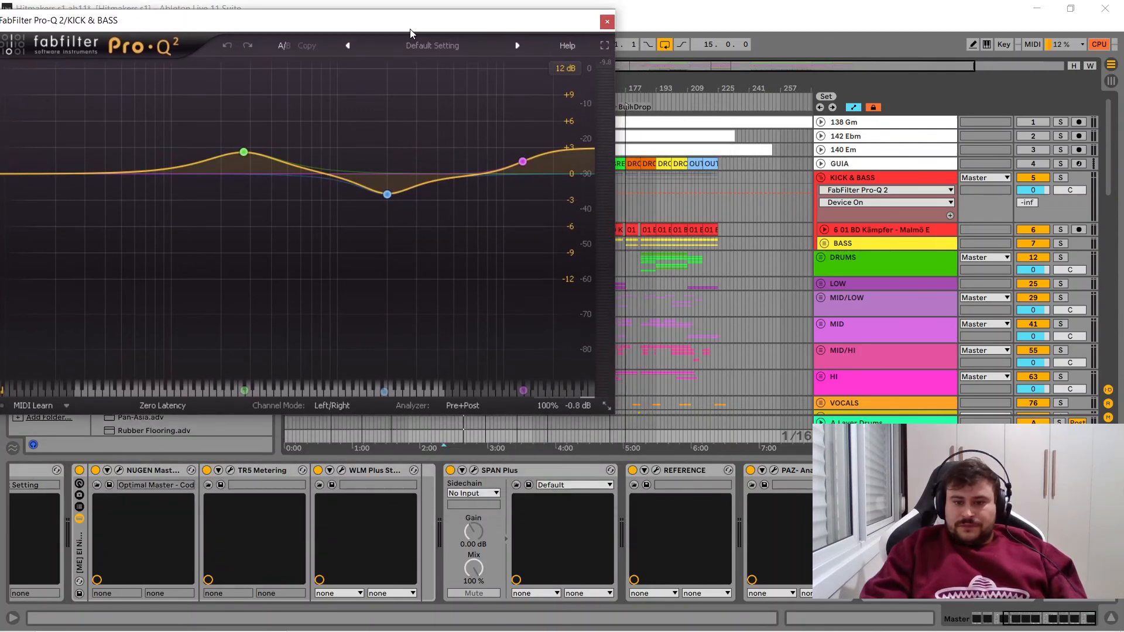
- Open SPAN Plus on the Master beside the EQ, and view the spectrum of the soloed KICK & BASS during playback
click(475, 470)
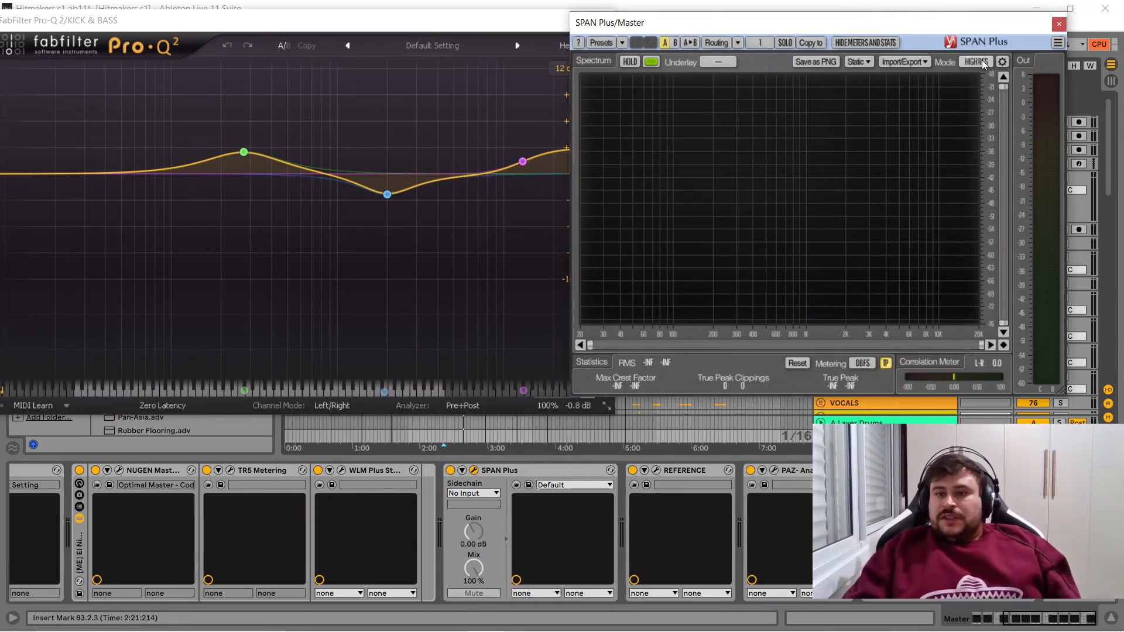
drag(806, 24, 878, 245)
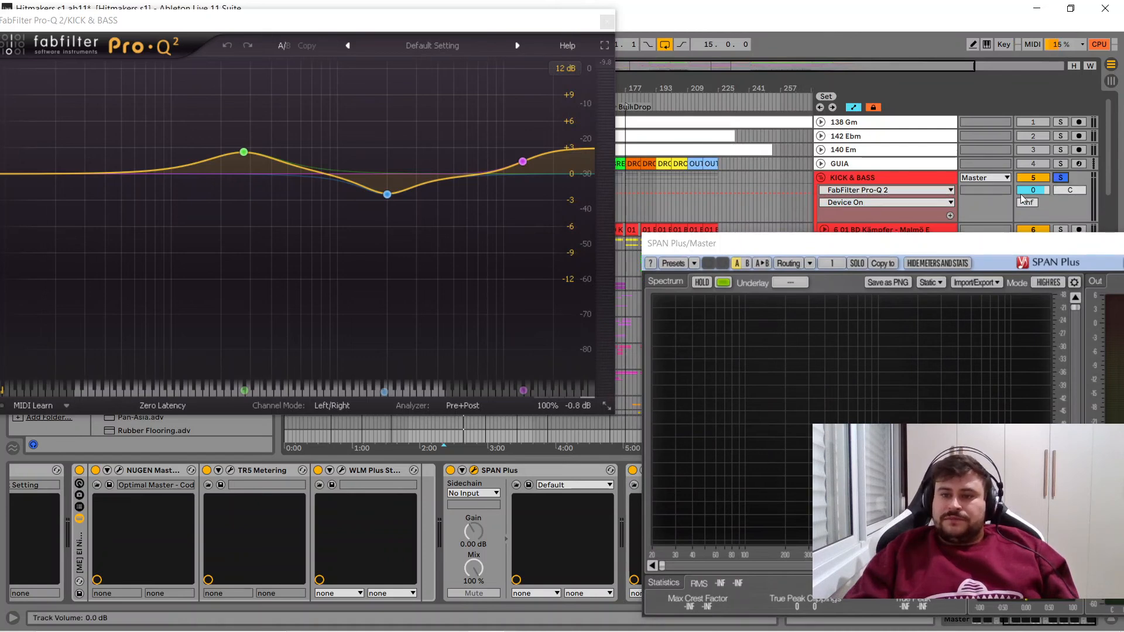
drag(904, 250, 877, 85)
key(space)
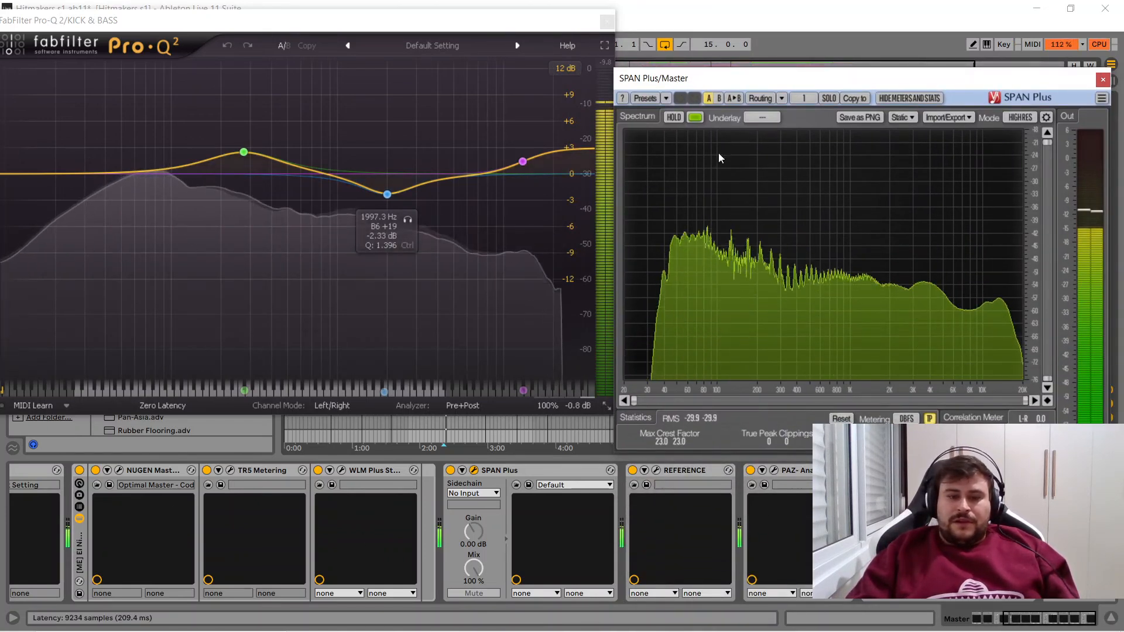
drag(872, 79, 860, 306)
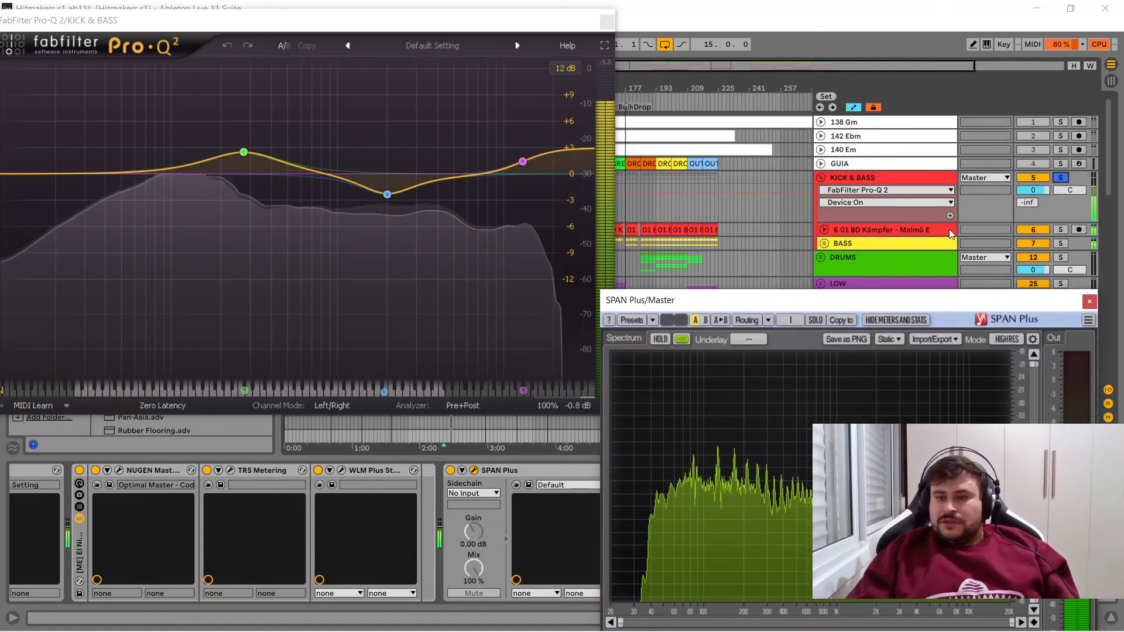
click(875, 179)
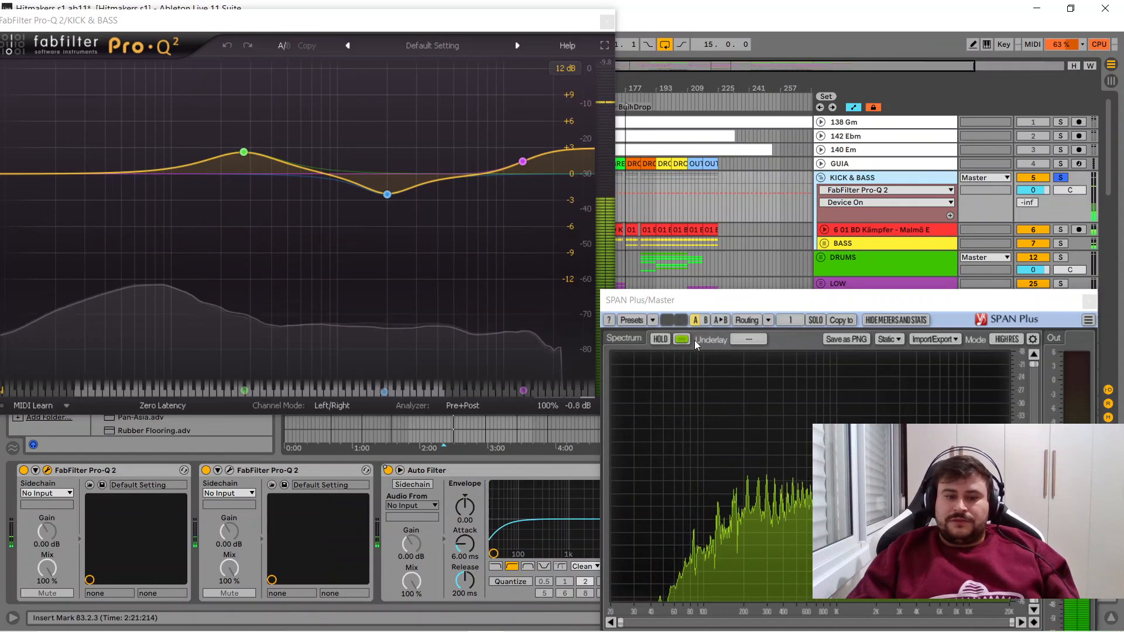
- Move SPAN Plus up beside the EQ, and deactivate both Pro-Q 2 devices on KICK & BASS while watching the spectrum during playback
drag(700, 300, 687, 127)
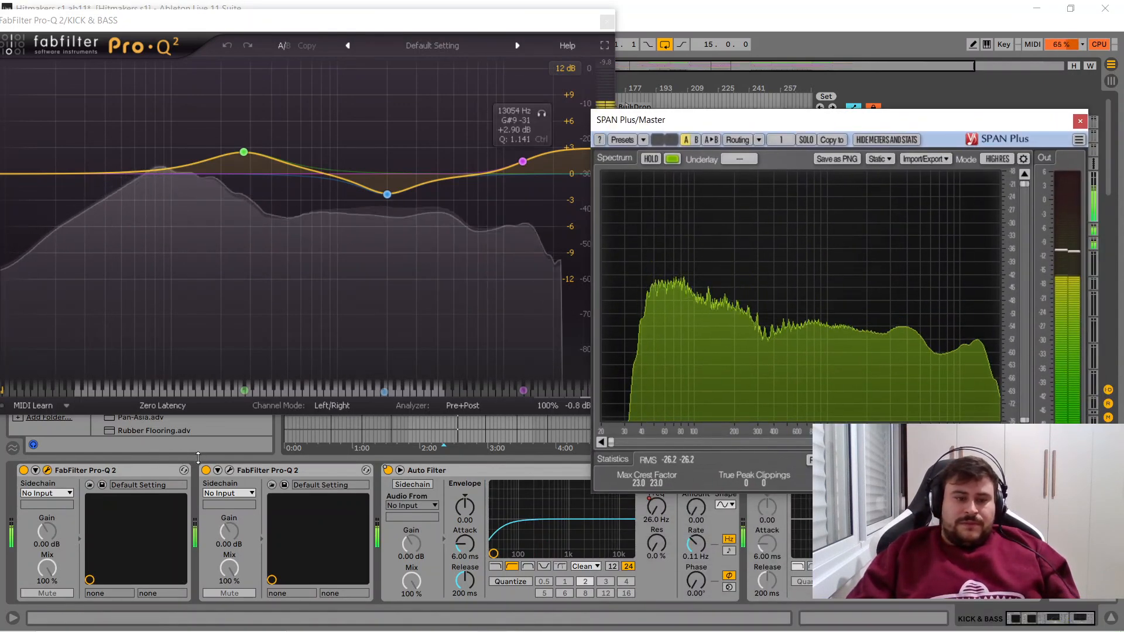
click(206, 470)
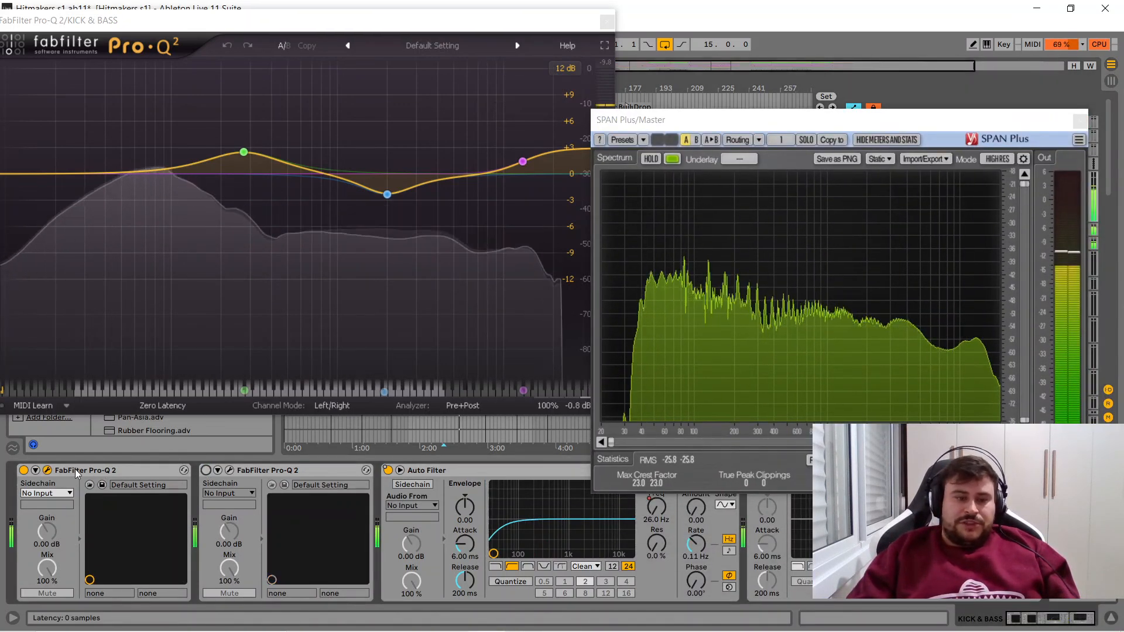
click(24, 470)
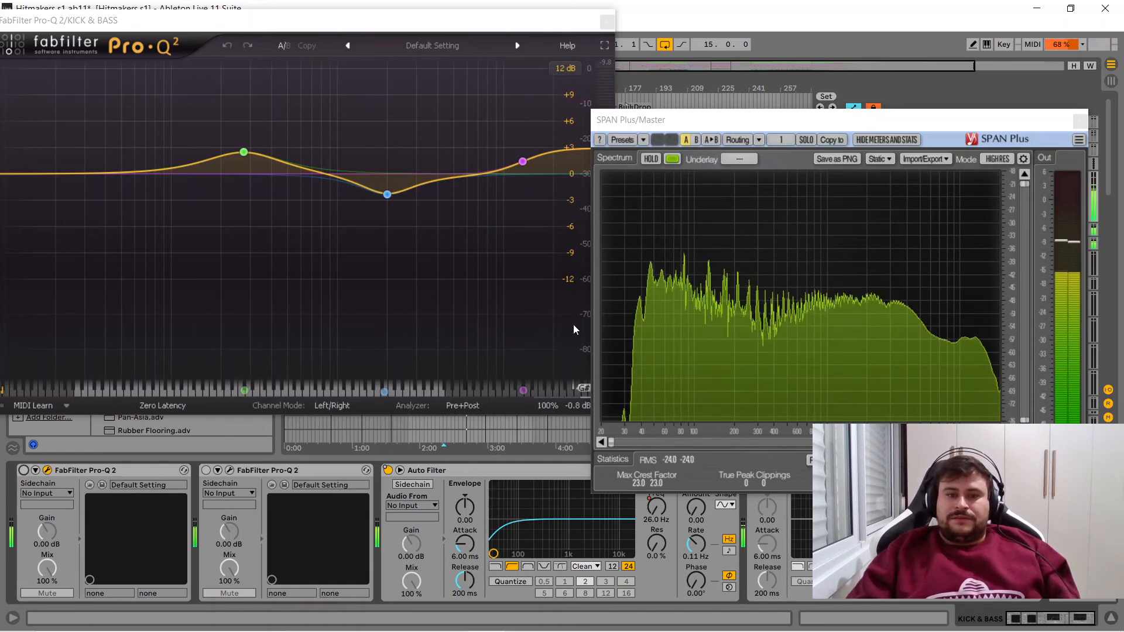
key(space)
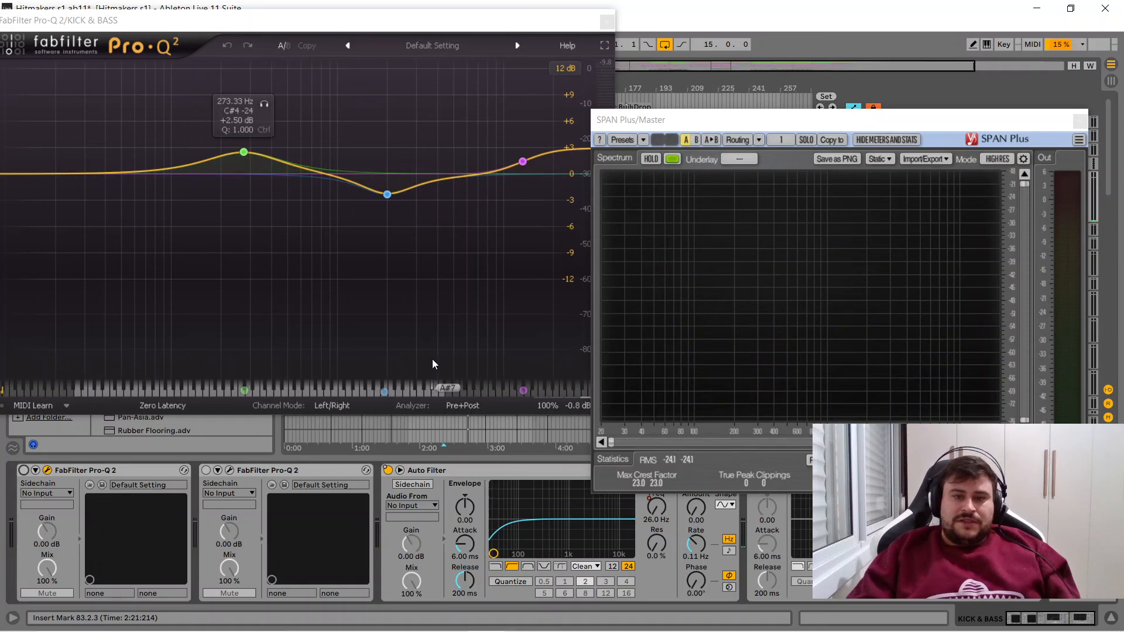
- Replay the soloed KICK & BASS, and reactivate both Pro-Q 2 devices during playback to compare the spectrum in SPAN Plus
key(space)
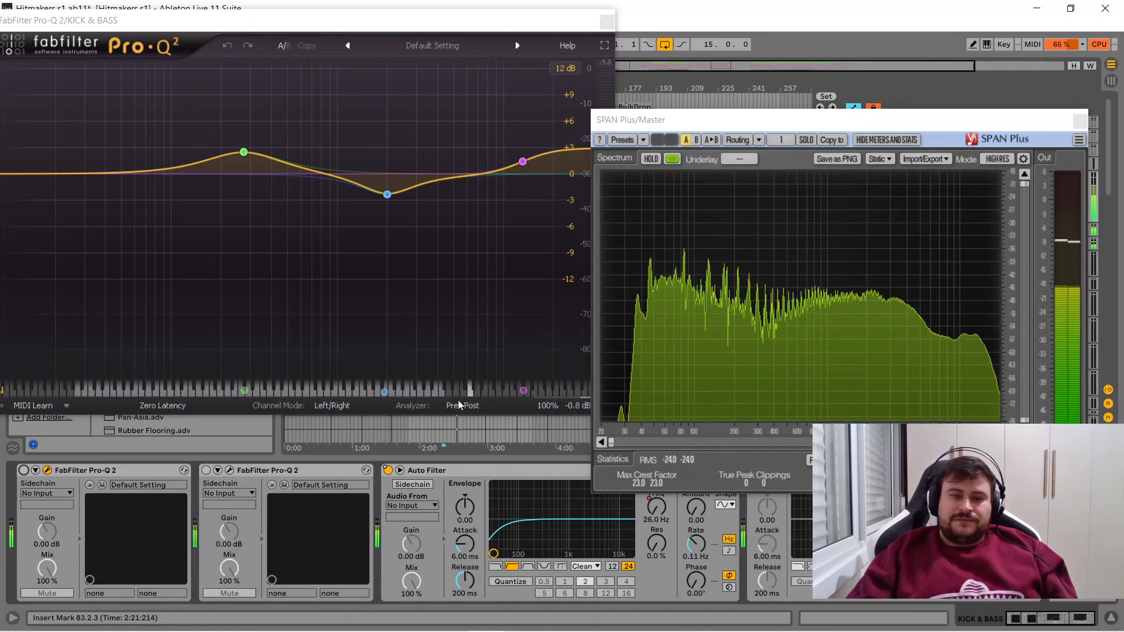
click(24, 470)
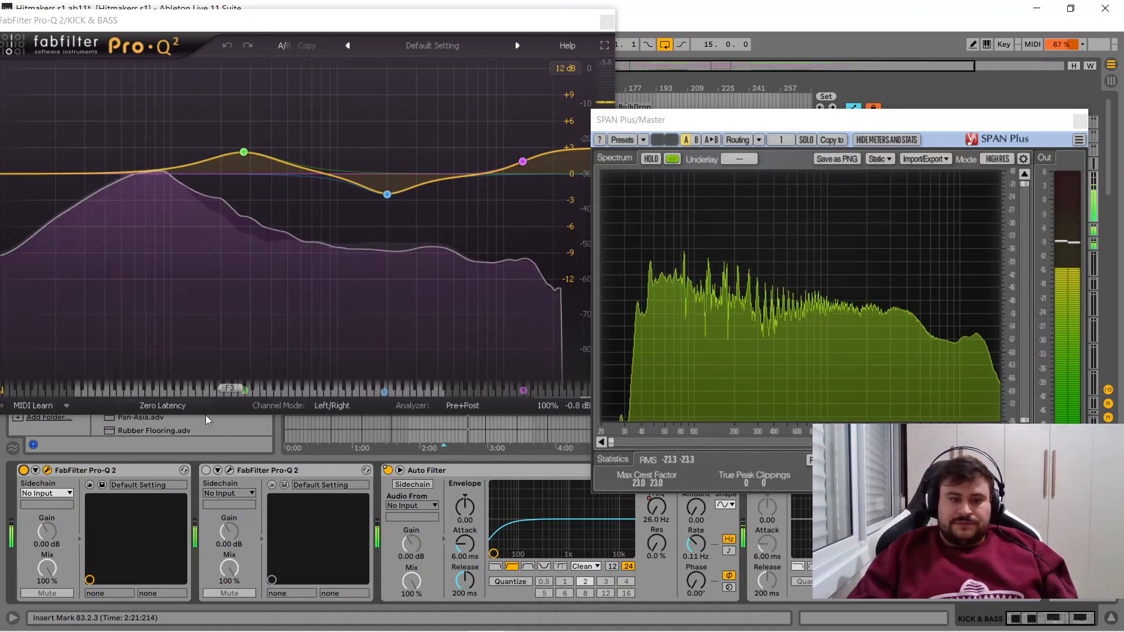
click(206, 471)
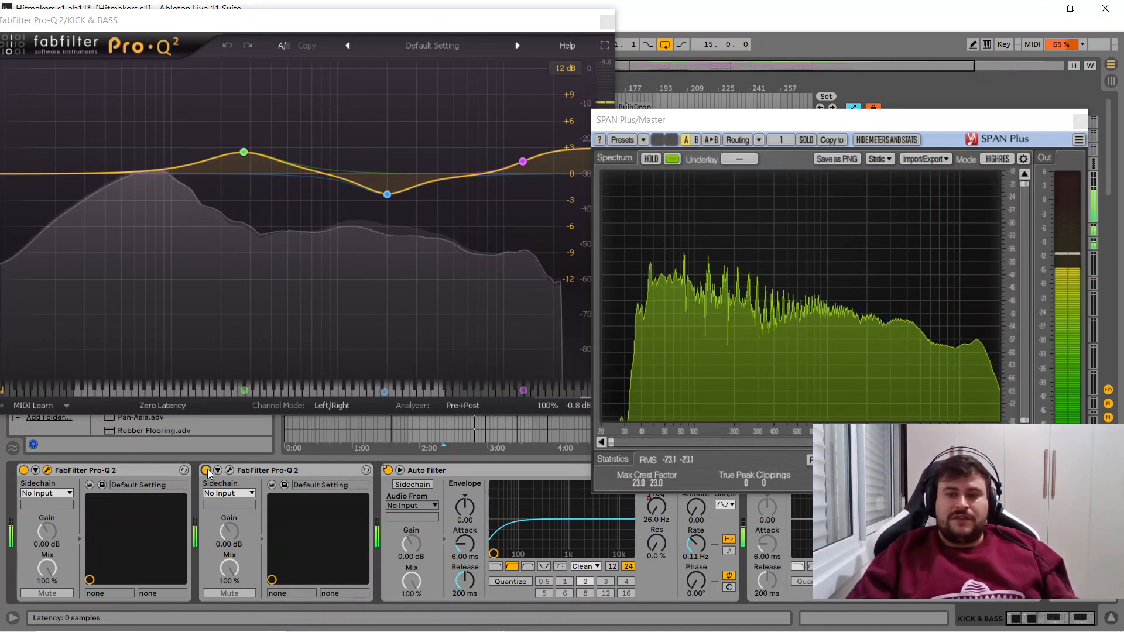
key(space)
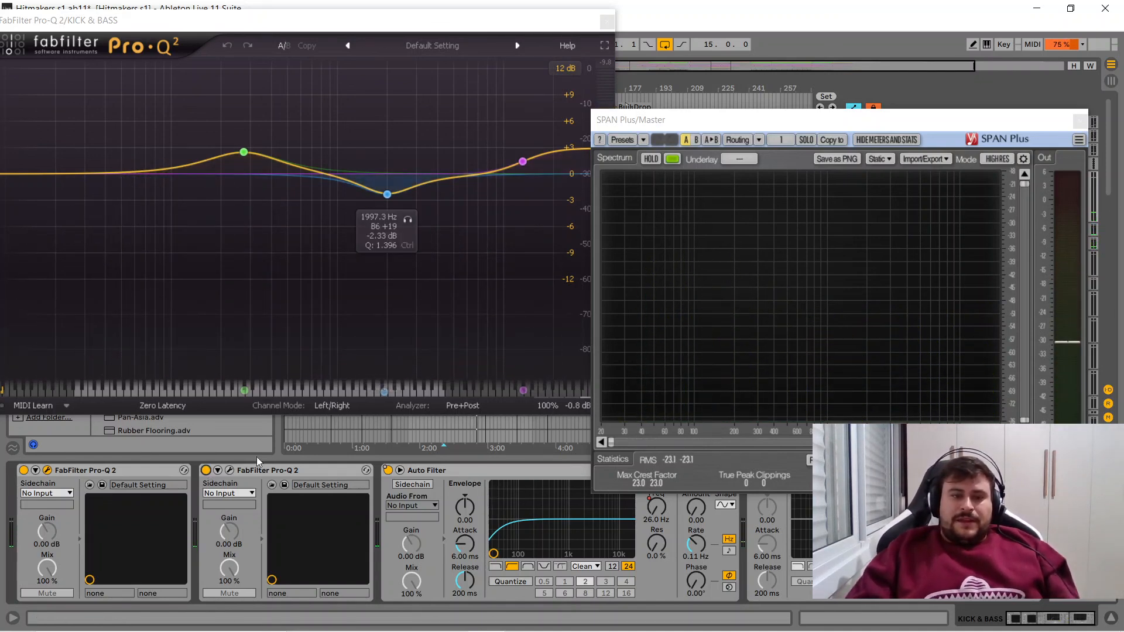
- Deactivate both Pro-Q 2 devices on KICK & BASS, and play the group again to examine its sound without EQ
click(206, 471)
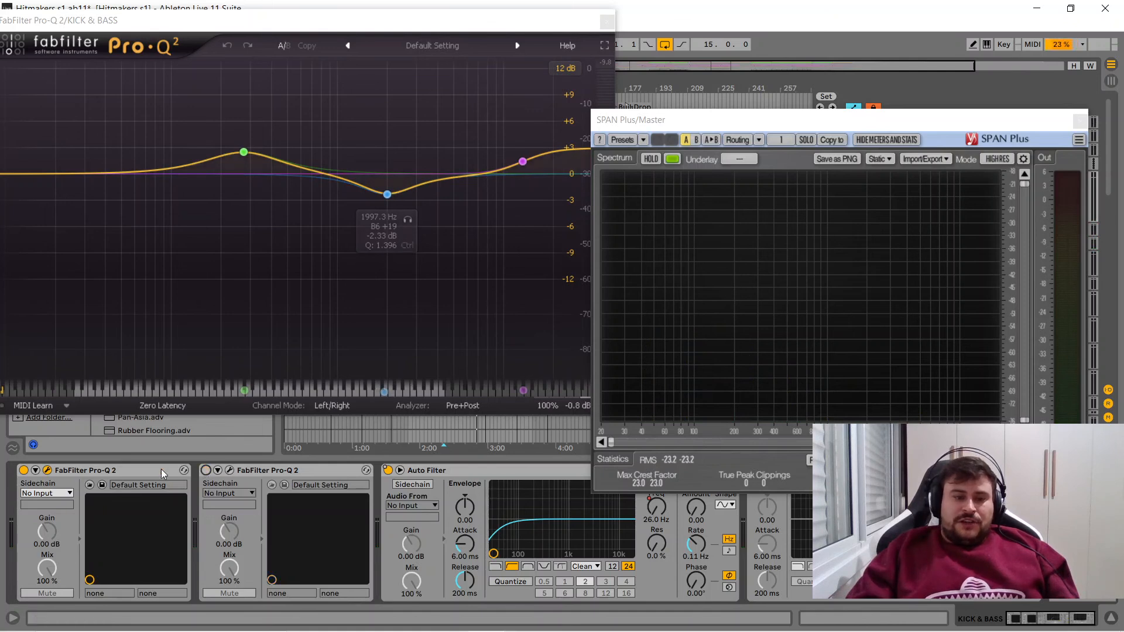
click(23, 471)
key(space)
mouse_move(387, 195)
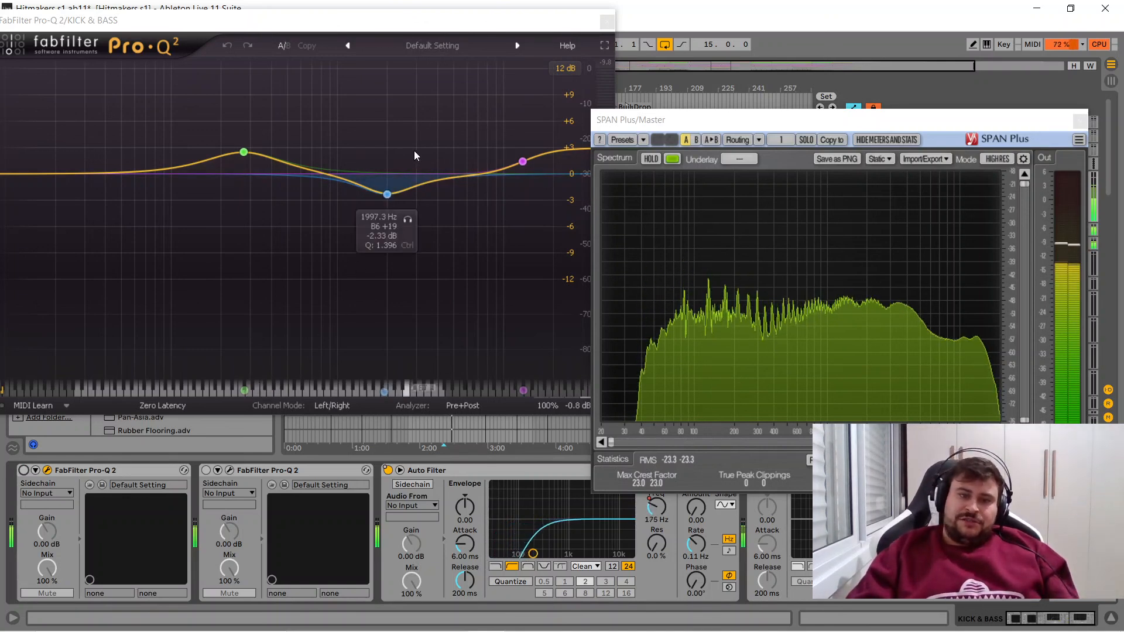
key(space)
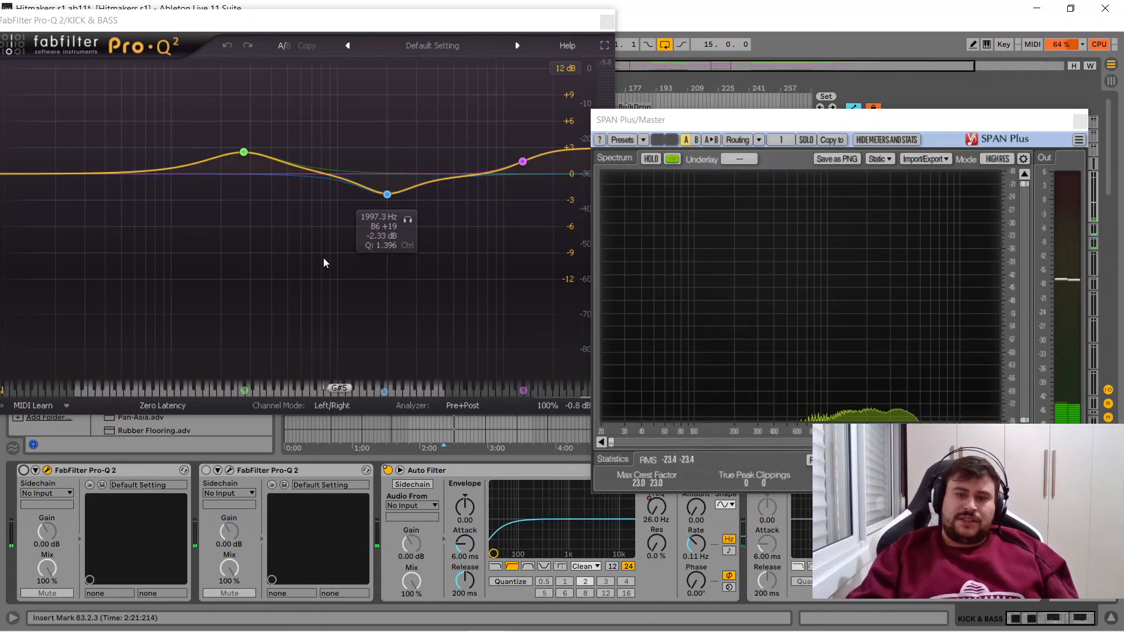
- Activate the first Pro-Q 2 on KICK & BASS, and audition its 273.33 Hz band in solo during playback
click(24, 470)
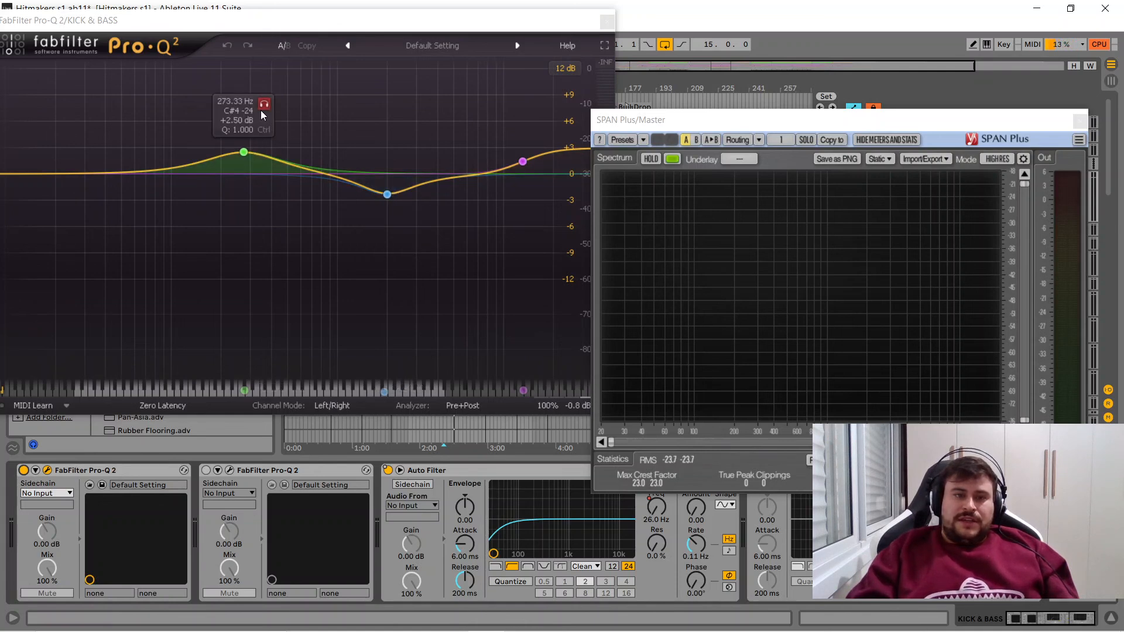
click(262, 110)
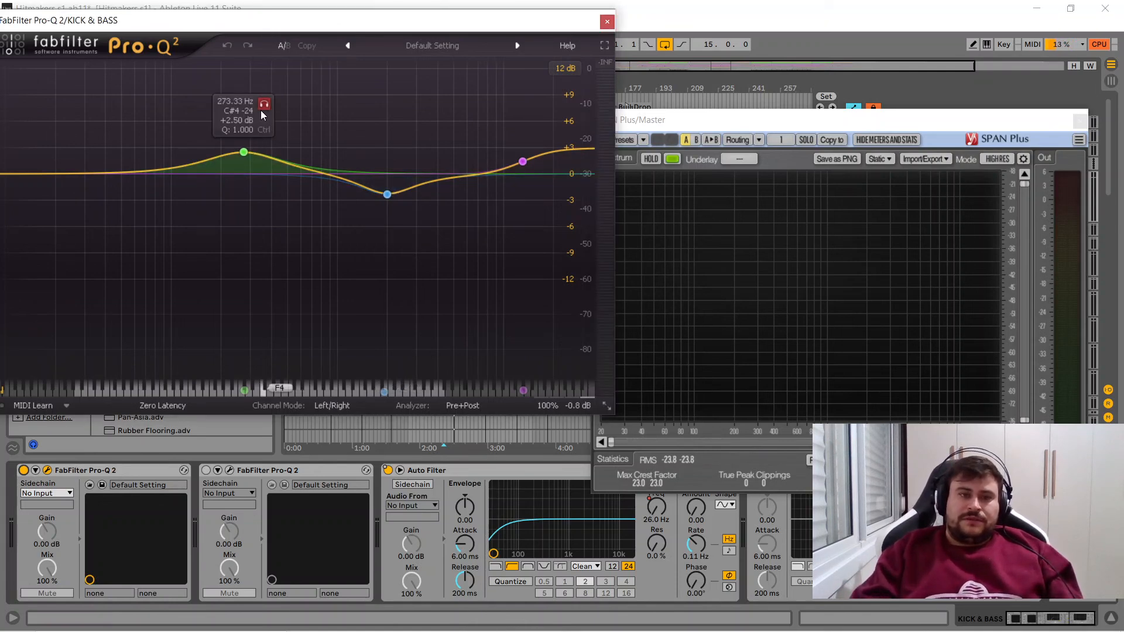
key(space)
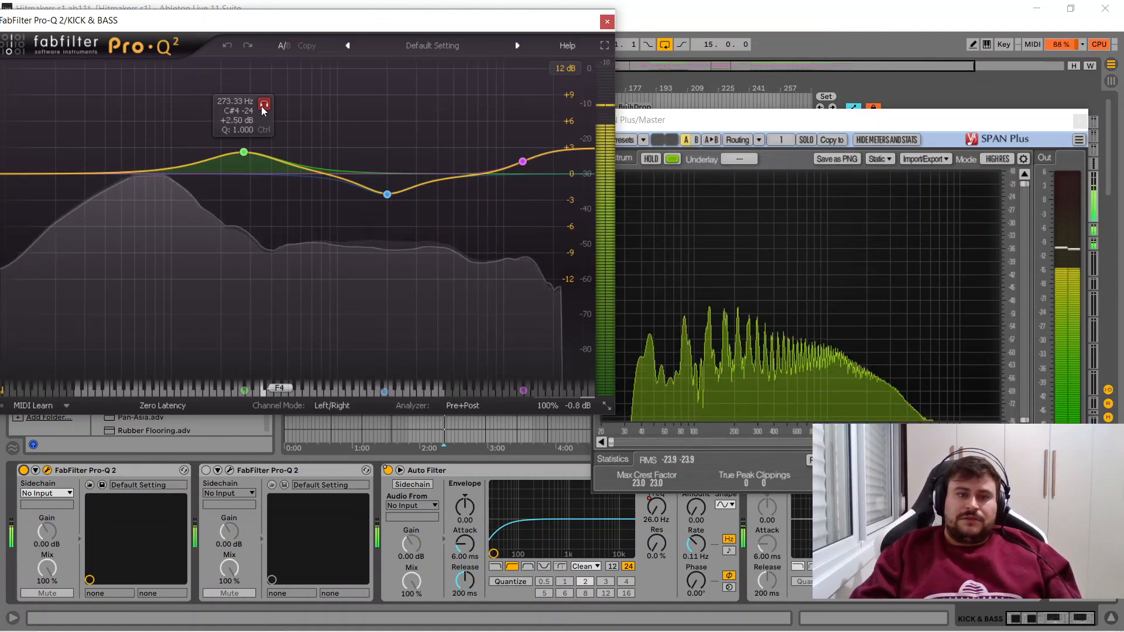
click(262, 109)
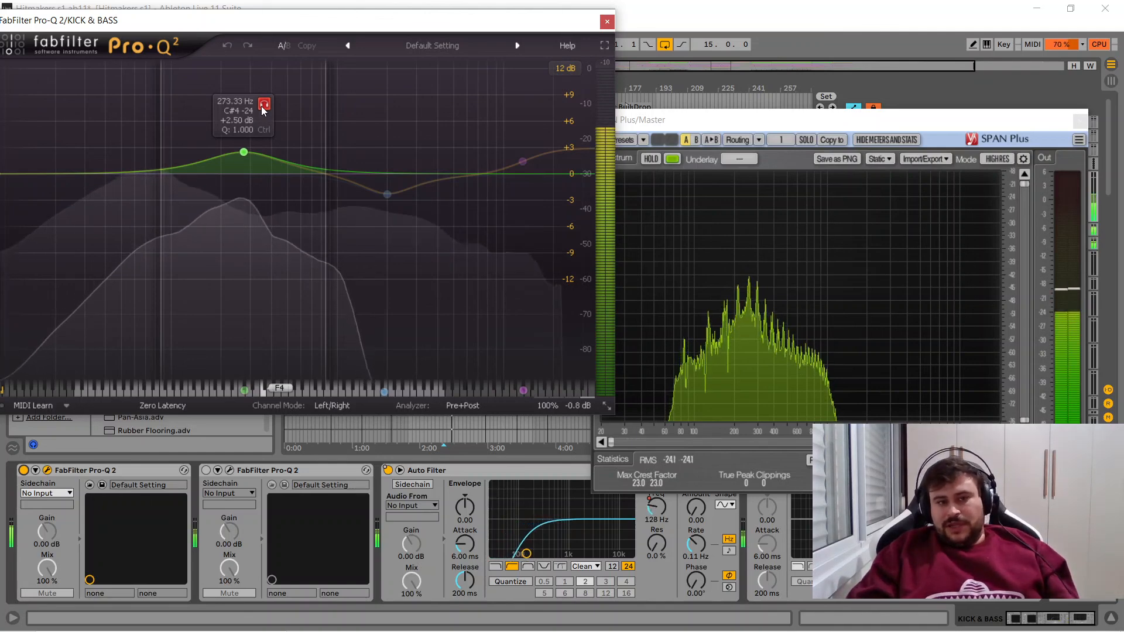
- Audition the 1997.3 Hz bell band of the first Pro-Q 2 in solo, and return to the full signal
click(387, 193)
click(409, 220)
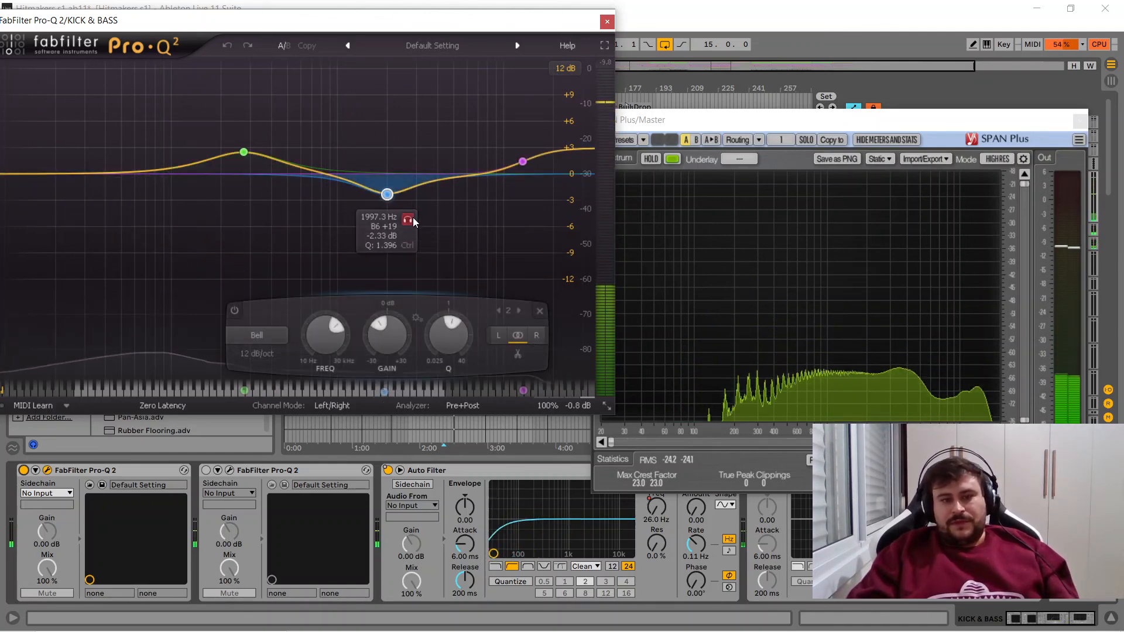
click(410, 220)
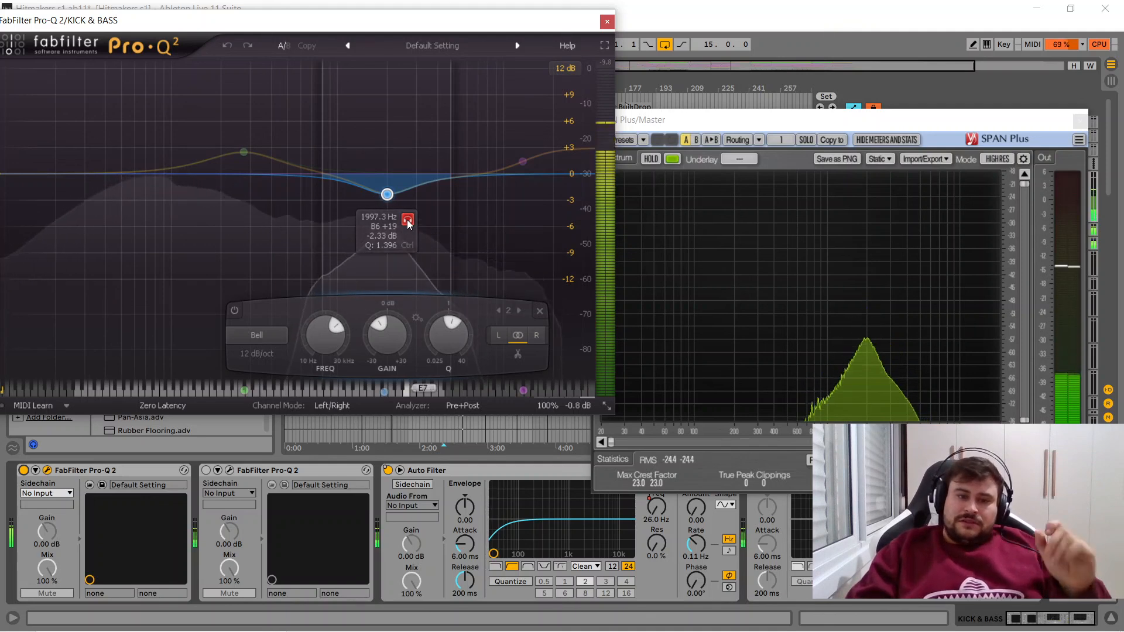
click(408, 220)
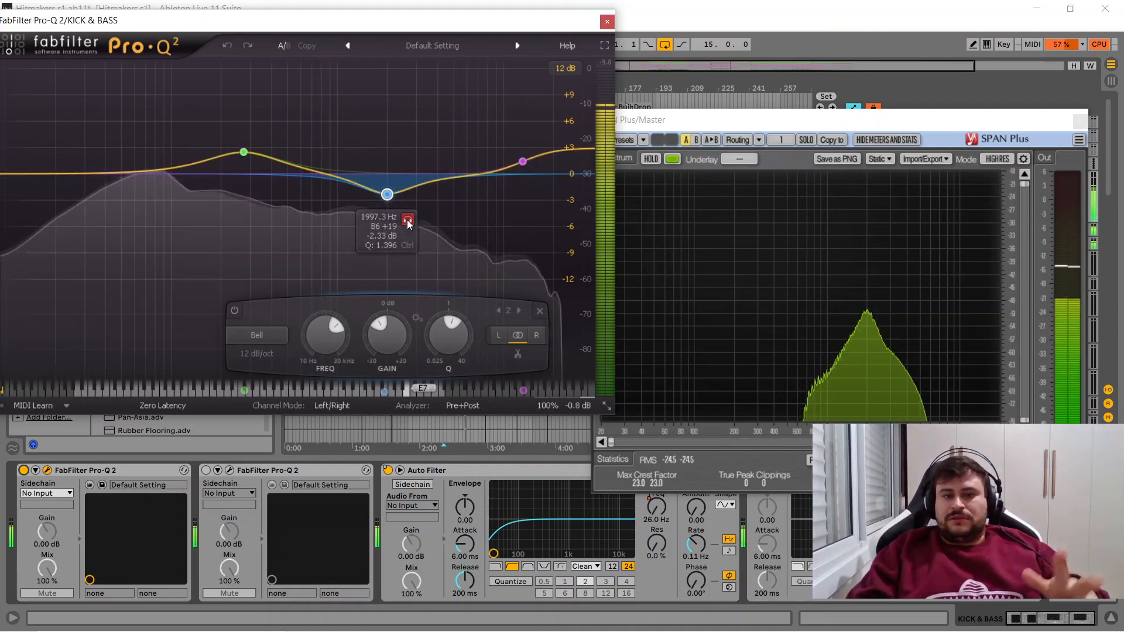
- Audition the 13054 Hz high shelf of the first Pro-Q 2 in solo, and close its EQ window
click(523, 162)
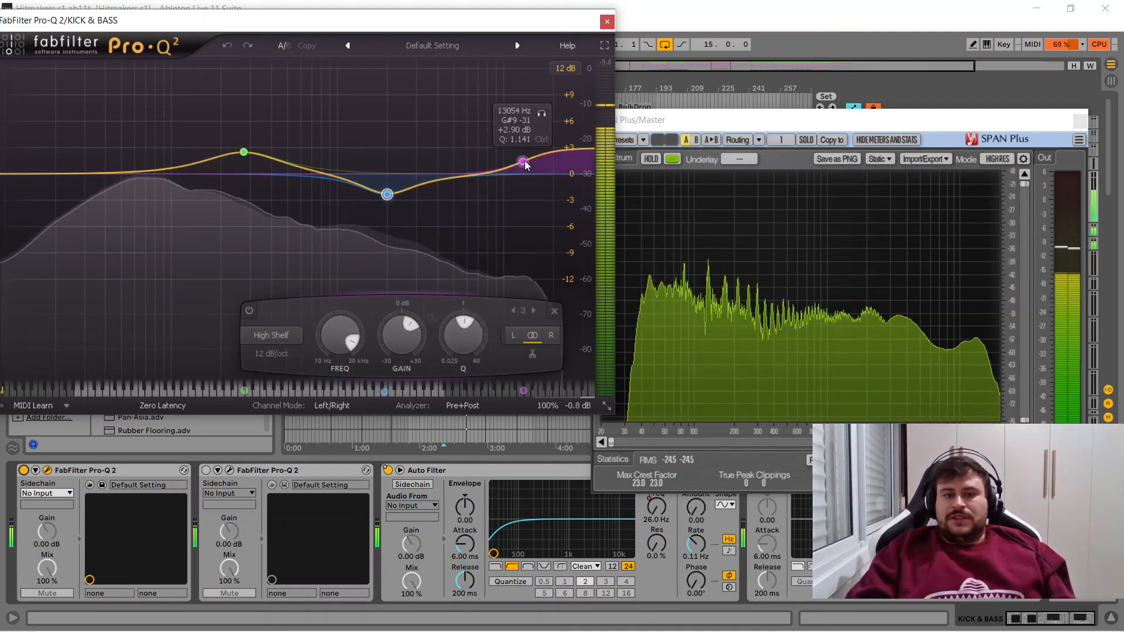
click(543, 117)
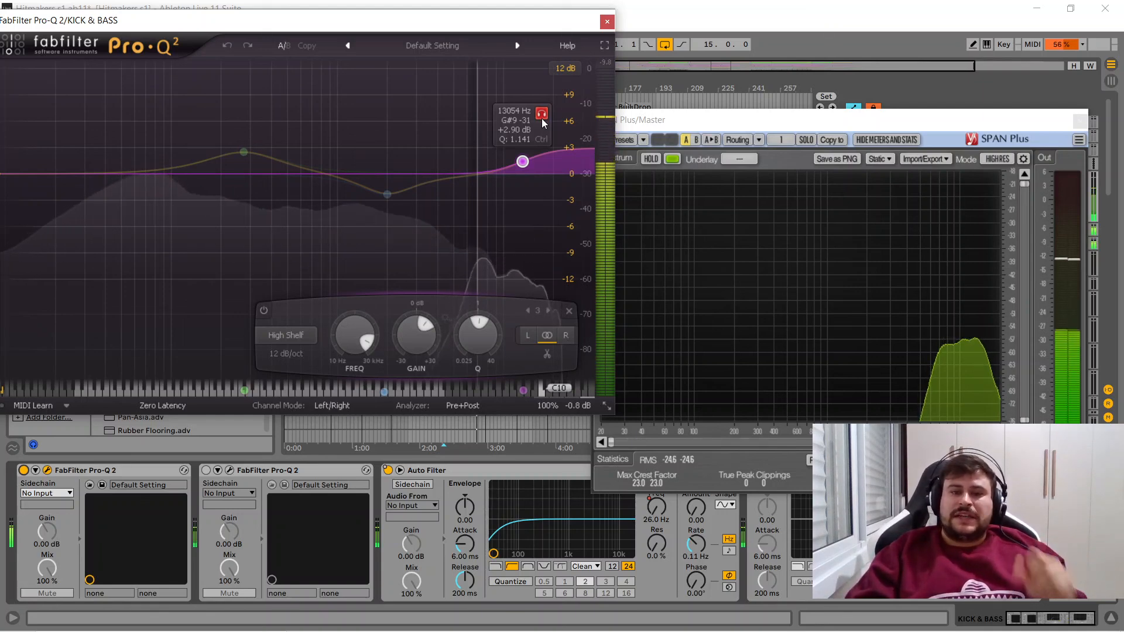
click(542, 117)
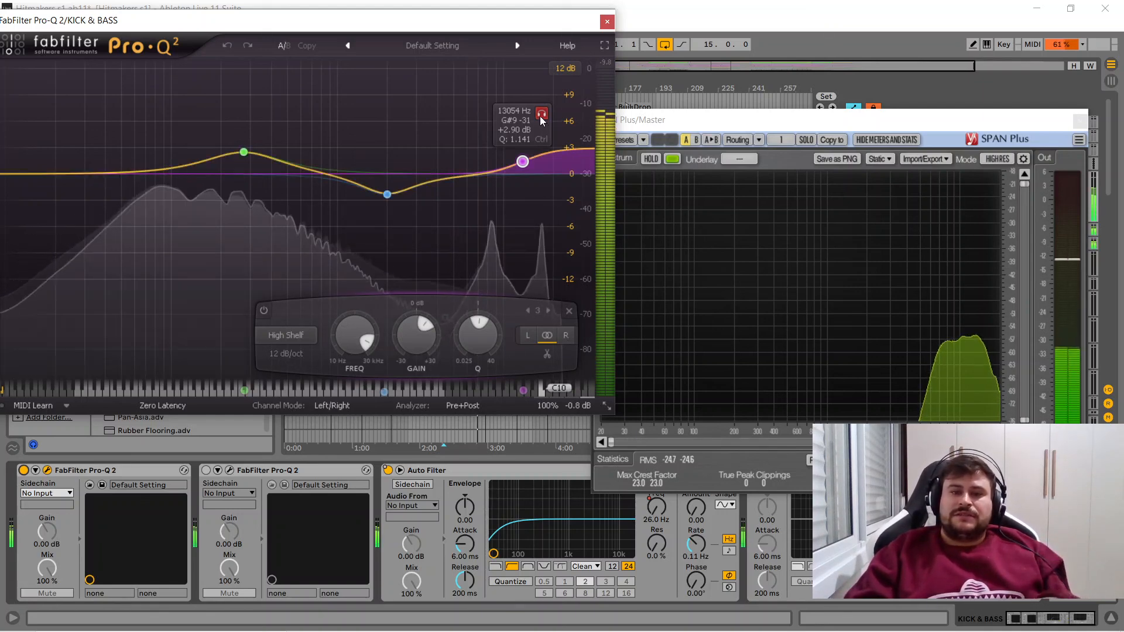
click(608, 21)
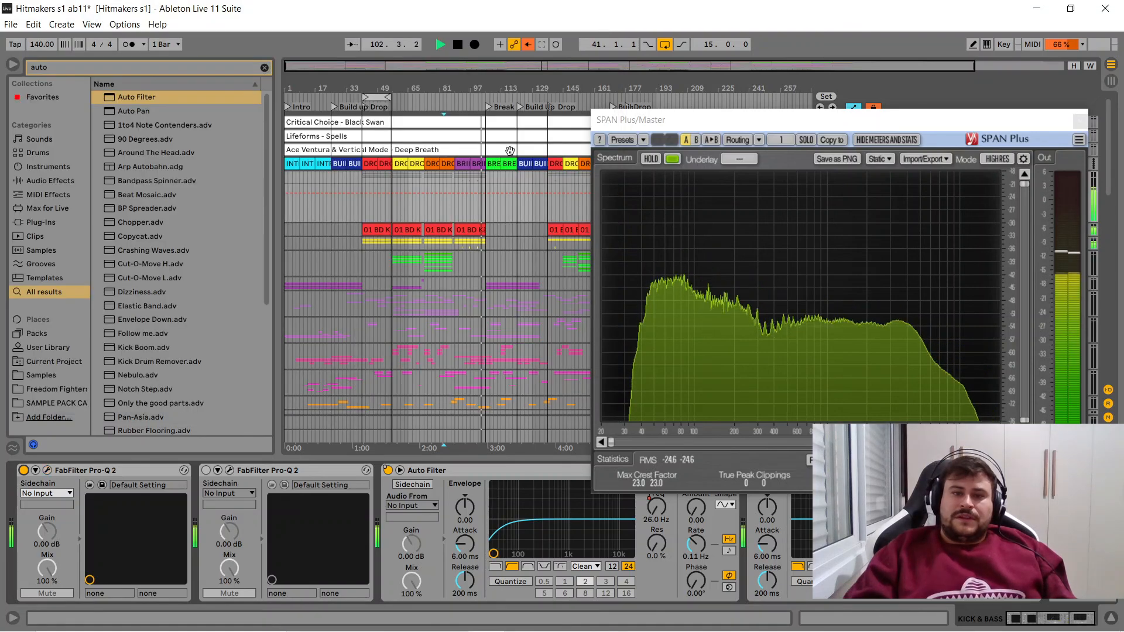
- Activate the second Pro-Q 2 on KICK & BASS, and open it to inspect its EQ curve during playback
click(205, 470)
click(229, 470)
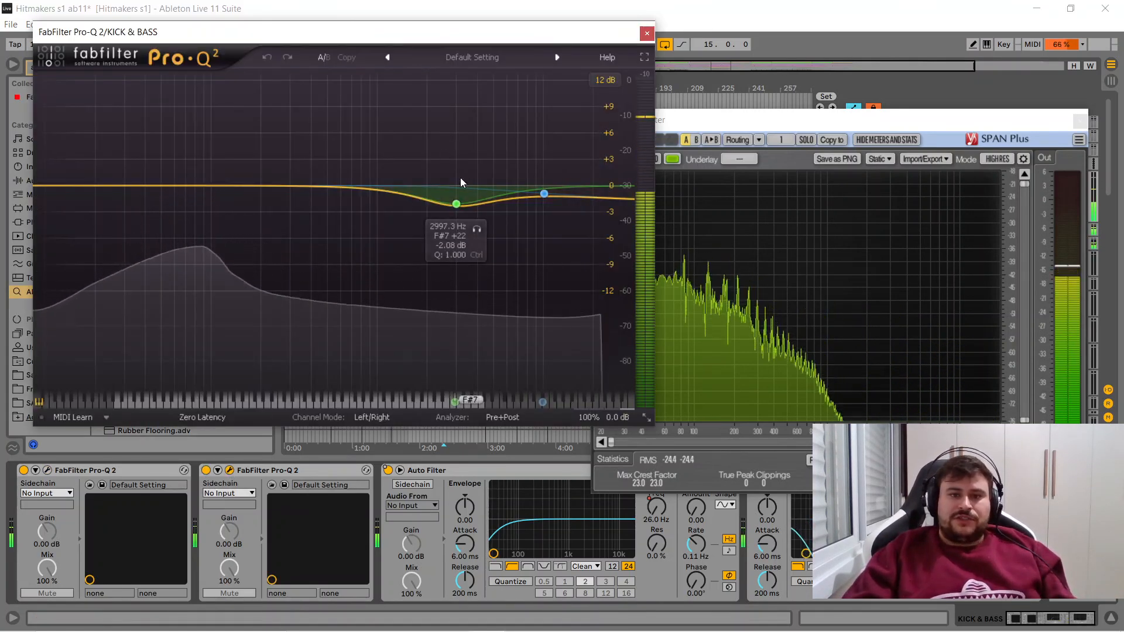
key(space)
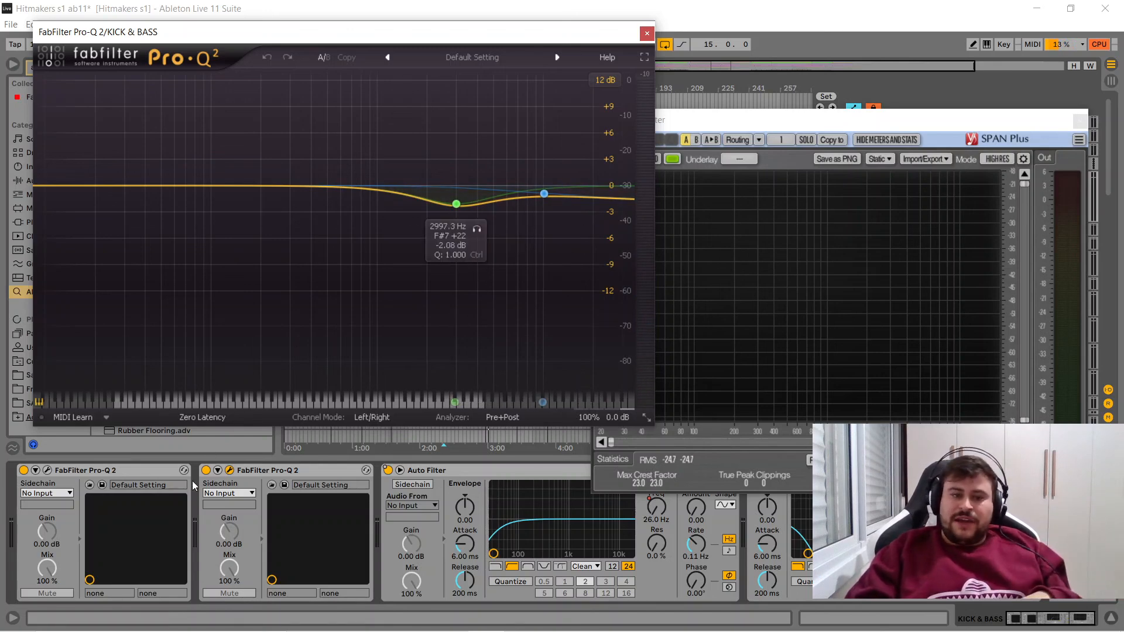
- Reopen the first Pro-Q 2 to compare its curve with the second, and close both EQ windows and SPAN Plus
click(47, 470)
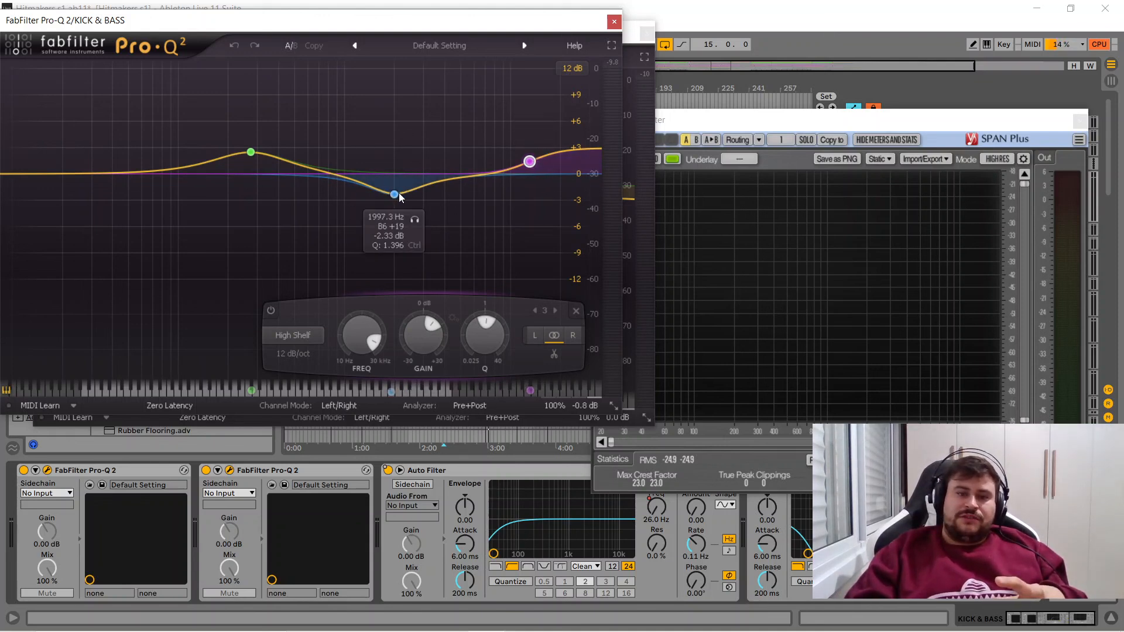
click(615, 21)
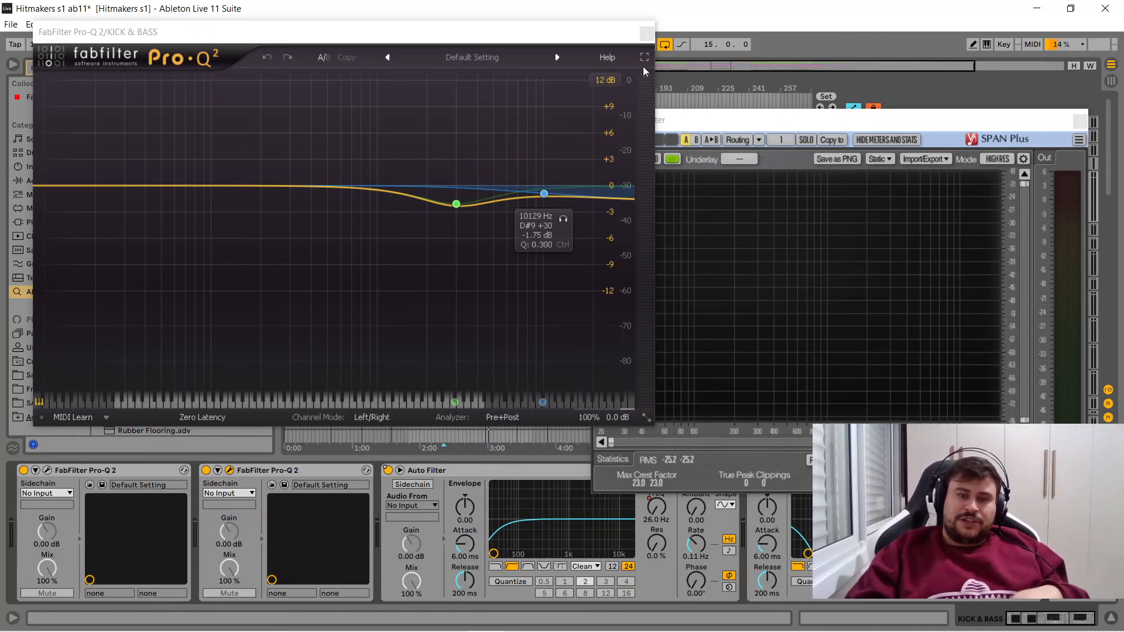
click(647, 32)
drag(706, 122, 391, 82)
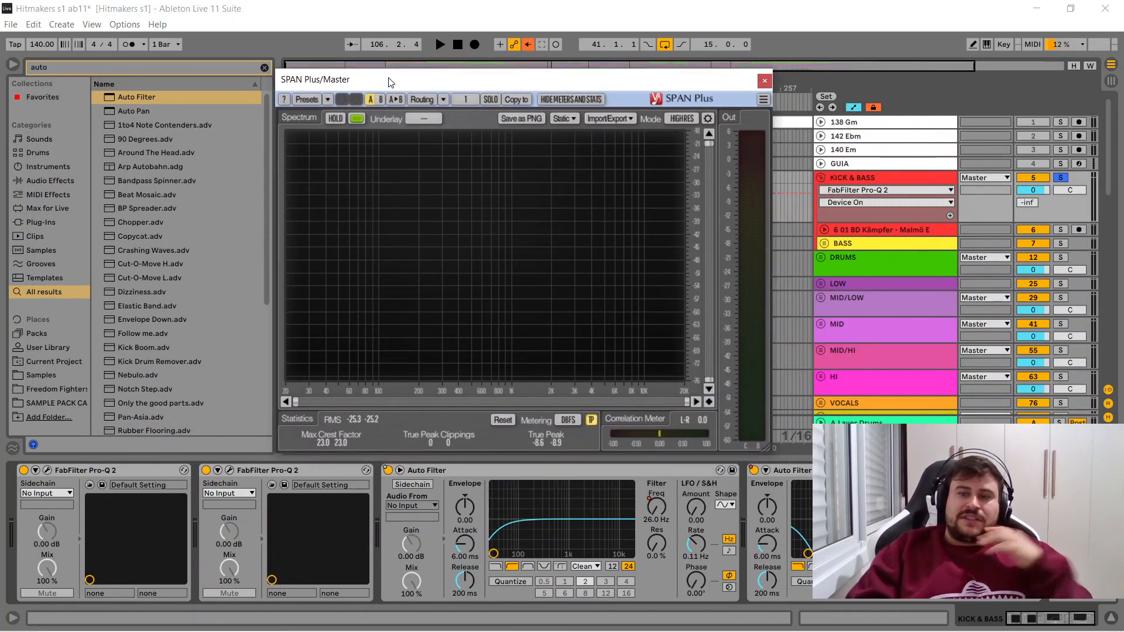
click(765, 82)
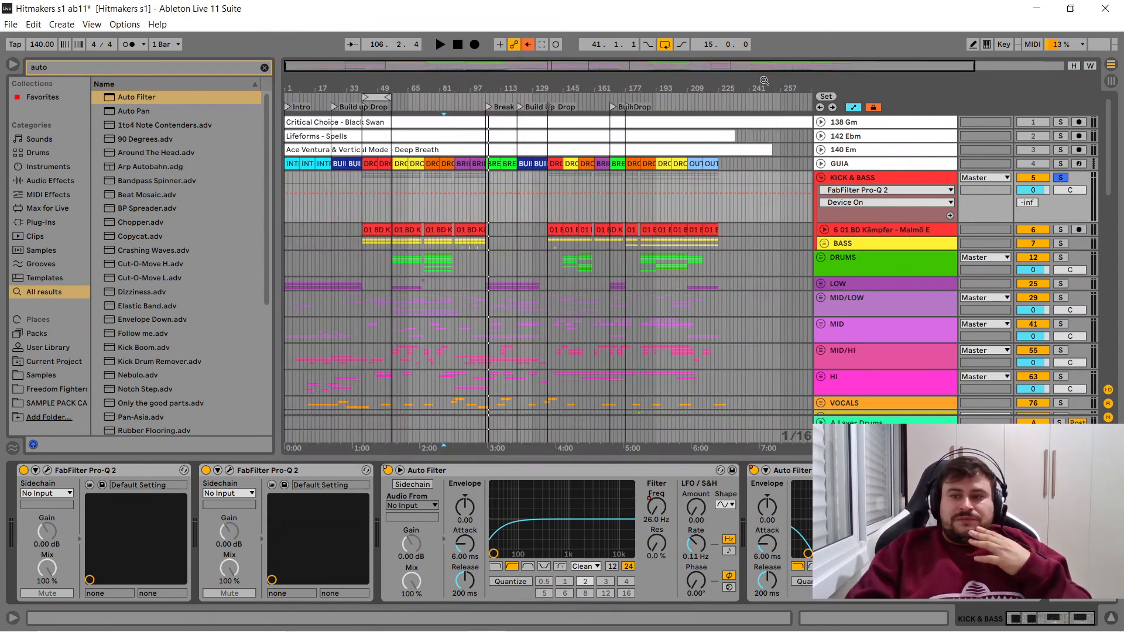
- Play the soloed KICK & BASS from the kick clip at bar 41, and compare both Pro-Q 2 devices off and on
click(376, 229)
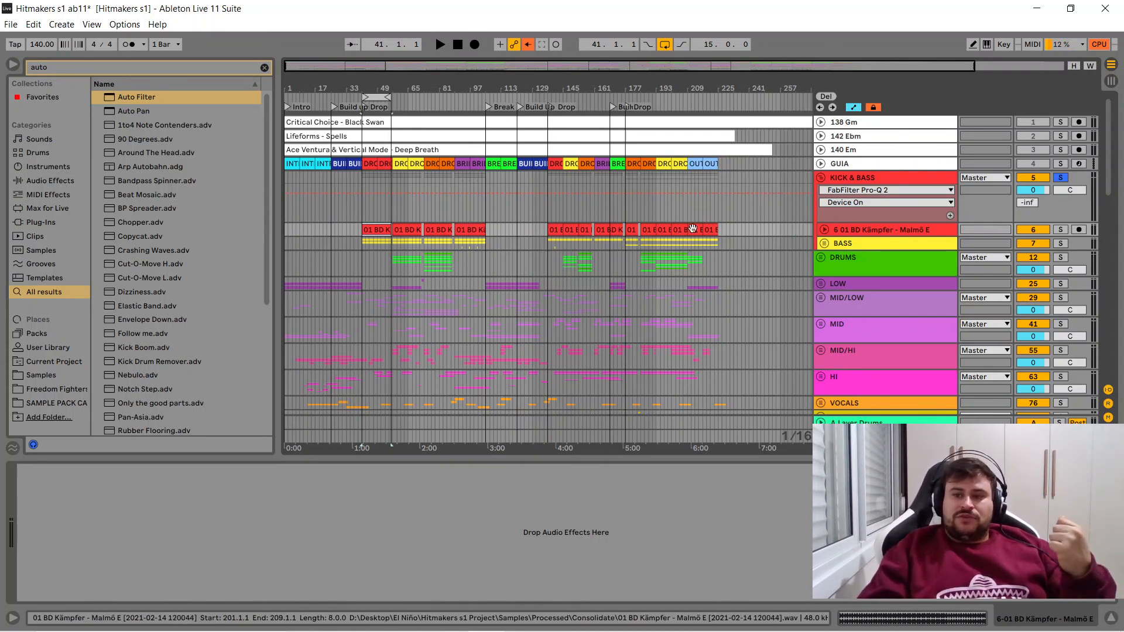
key(space)
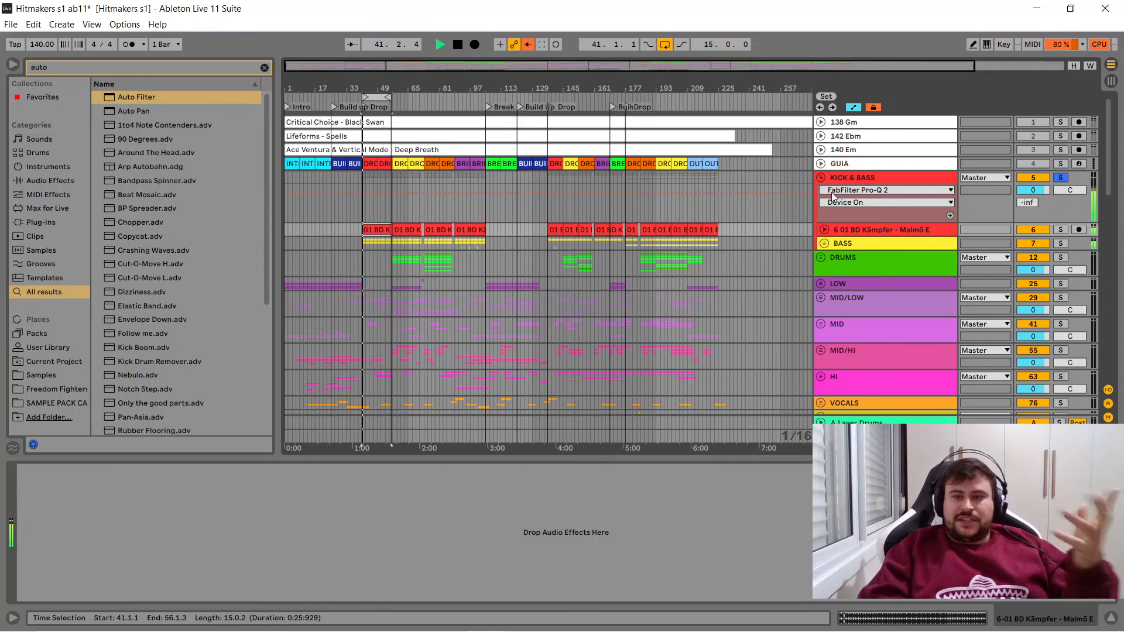
click(874, 174)
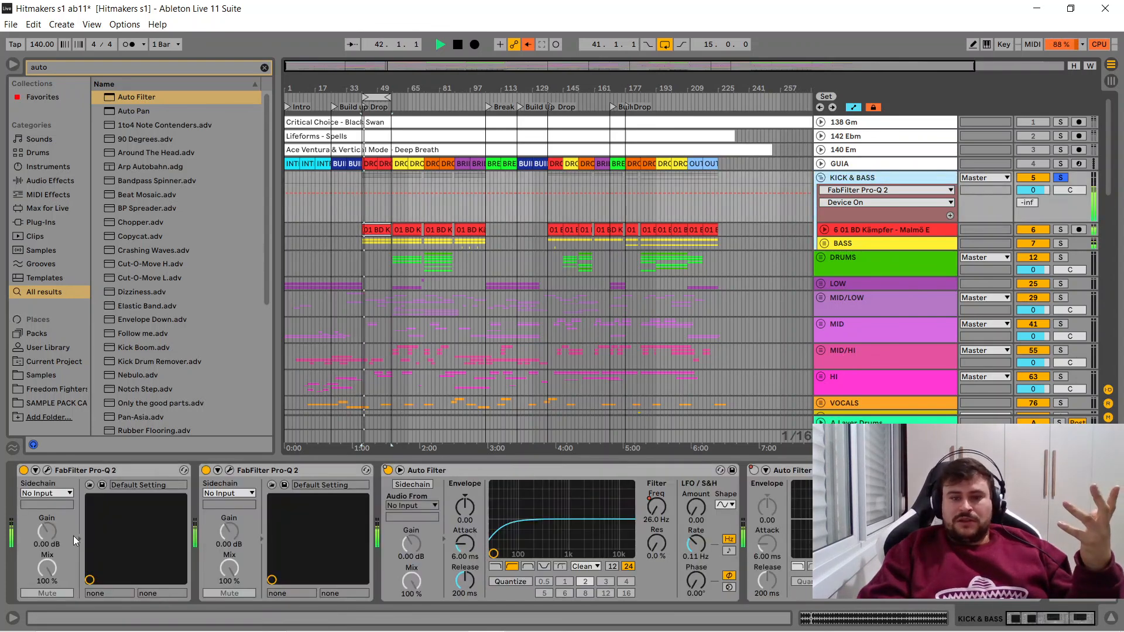
click(23, 471)
click(205, 470)
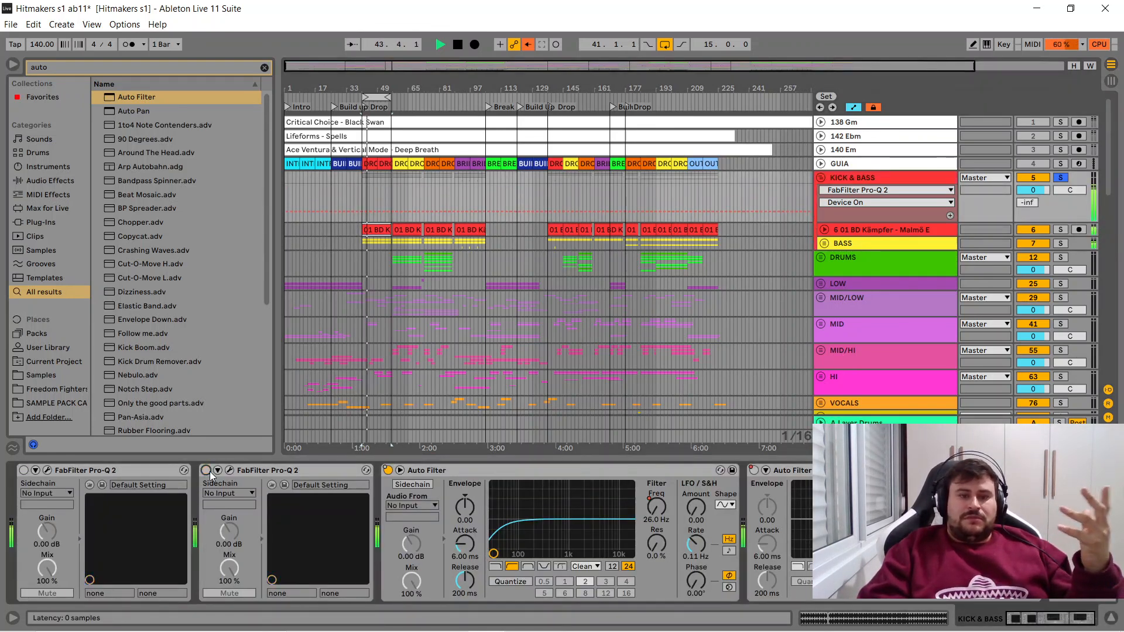
click(206, 470)
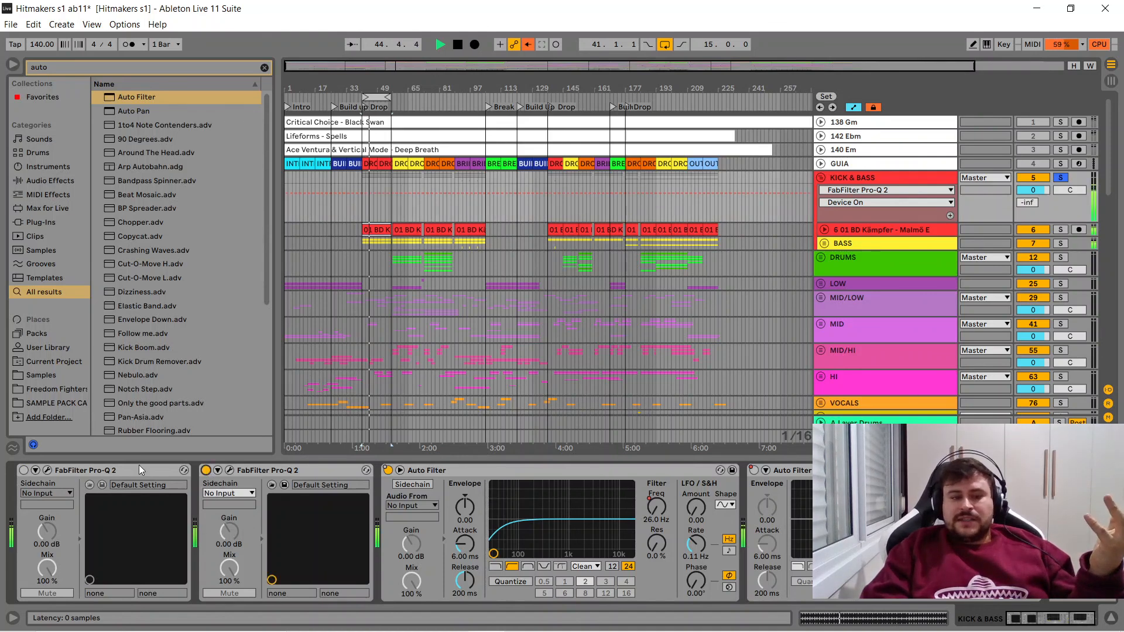
click(24, 471)
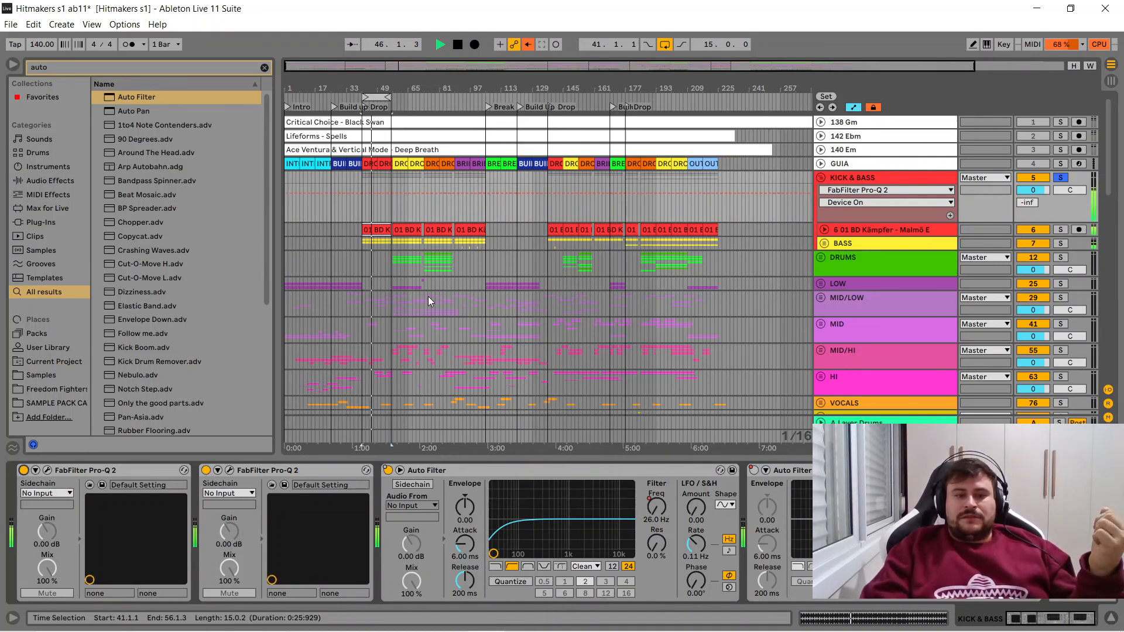